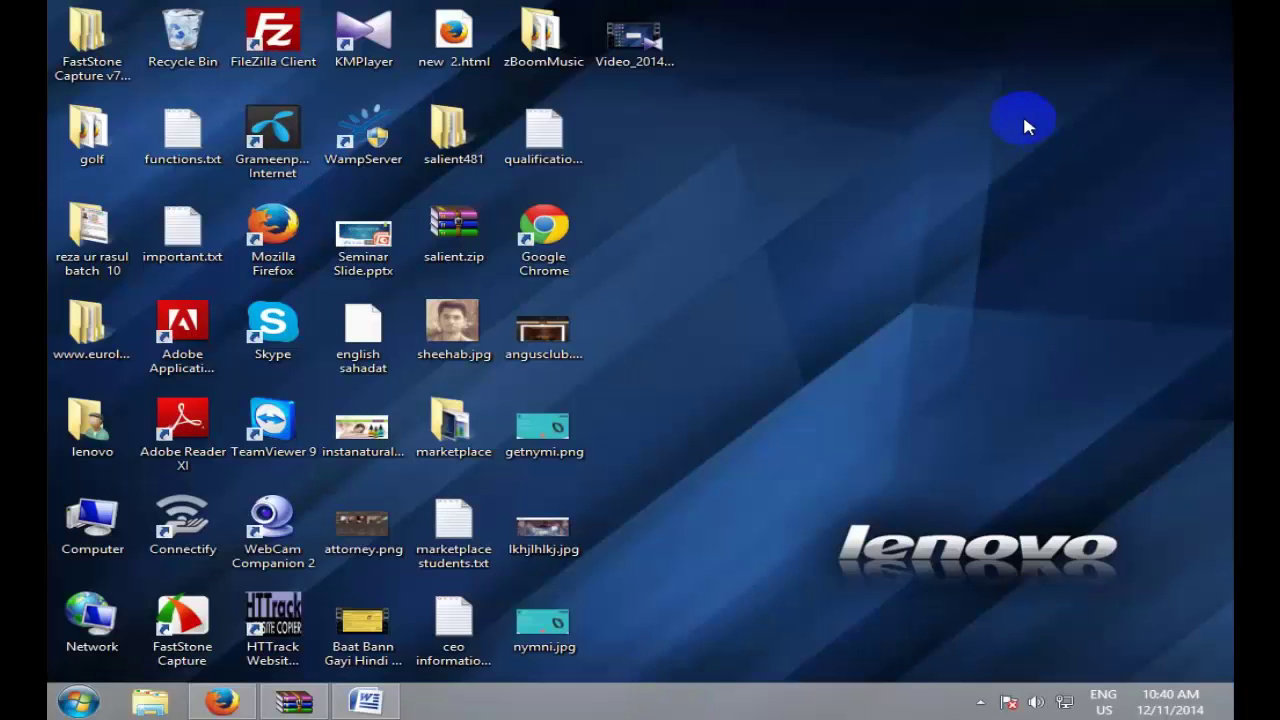
Step: Right-click an empty spot on the desktop to bring up its context menu
{"action": "right_click", "coordinate": [1022, 118]}
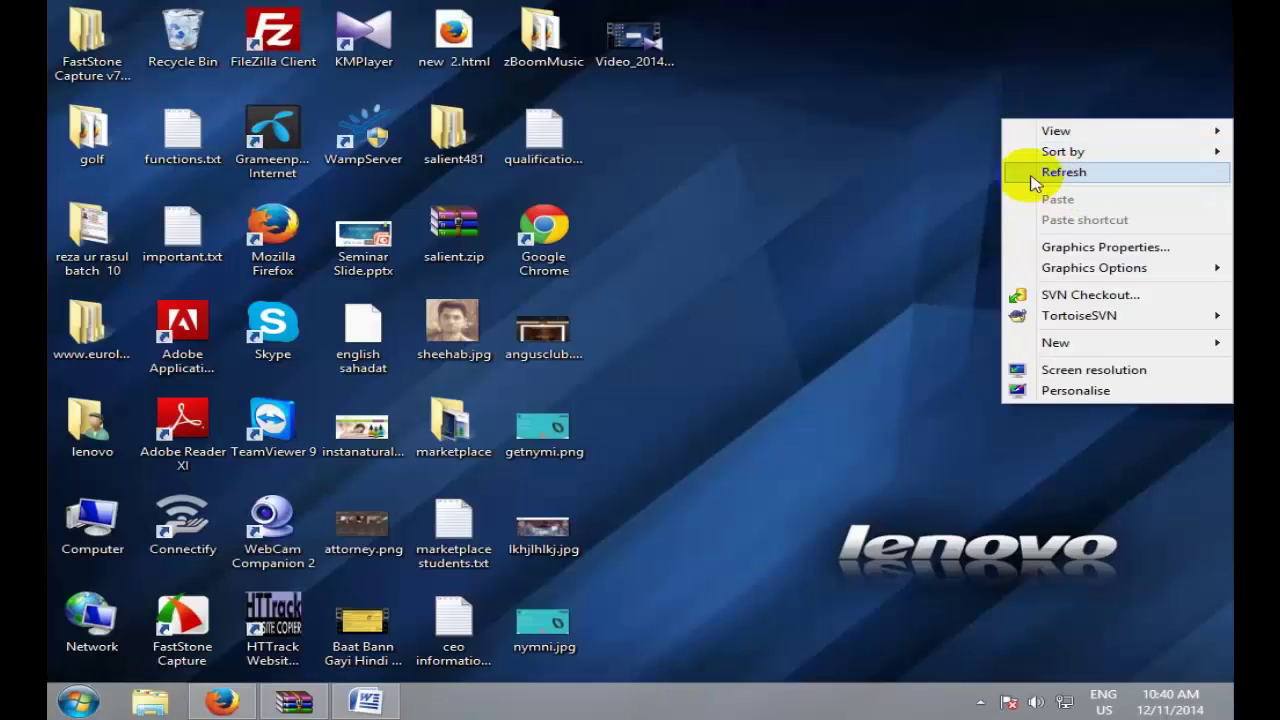
Step: Refresh the desktop four times, then show and dismiss Word's recent-documents jump list
{"action": "left_click", "coordinate": [1035, 172]}
{"action": "right_click", "coordinate": [844, 134]}
{"action": "left_click", "coordinate": [880, 186]}
{"action": "right_click", "coordinate": [914, 168]}
{"action": "left_click", "coordinate": [960, 220]}
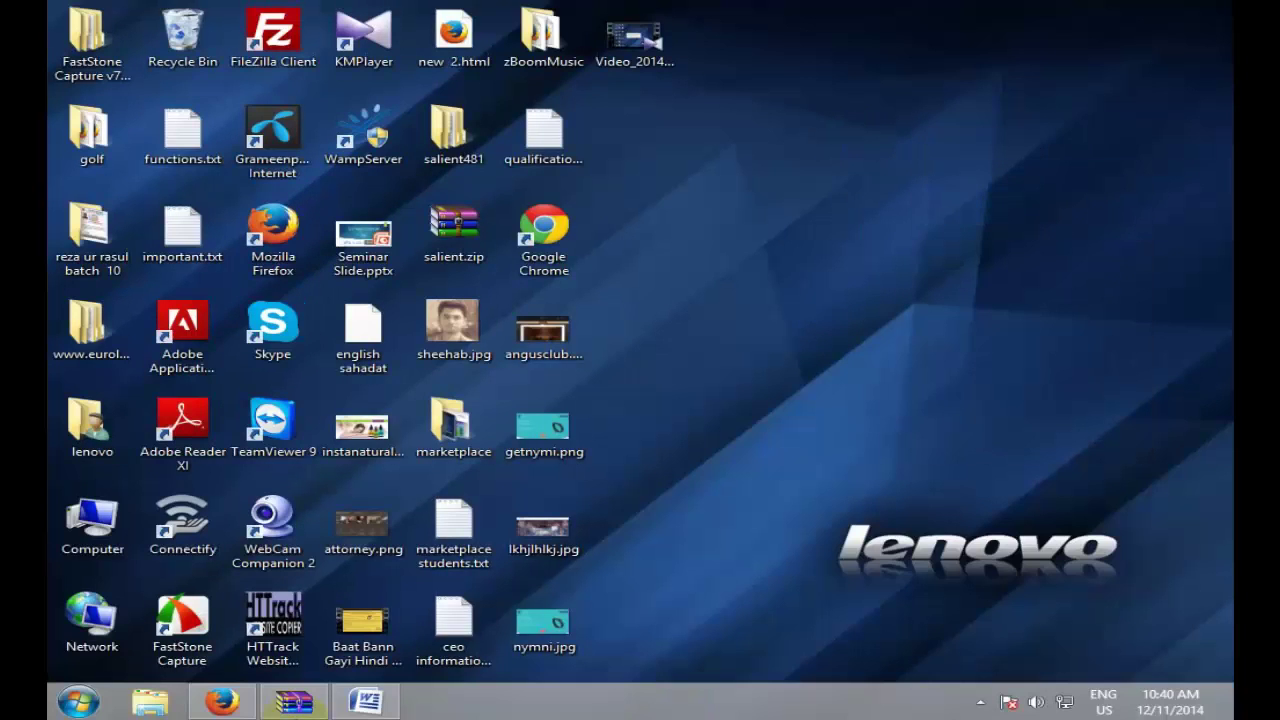
{"action": "right_click", "coordinate": [740, 380]}
{"action": "left_click", "coordinate": [822, 433]}
{"action": "right_click", "coordinate": [365, 701]}
{"action": "left_click", "coordinate": [810, 487]}
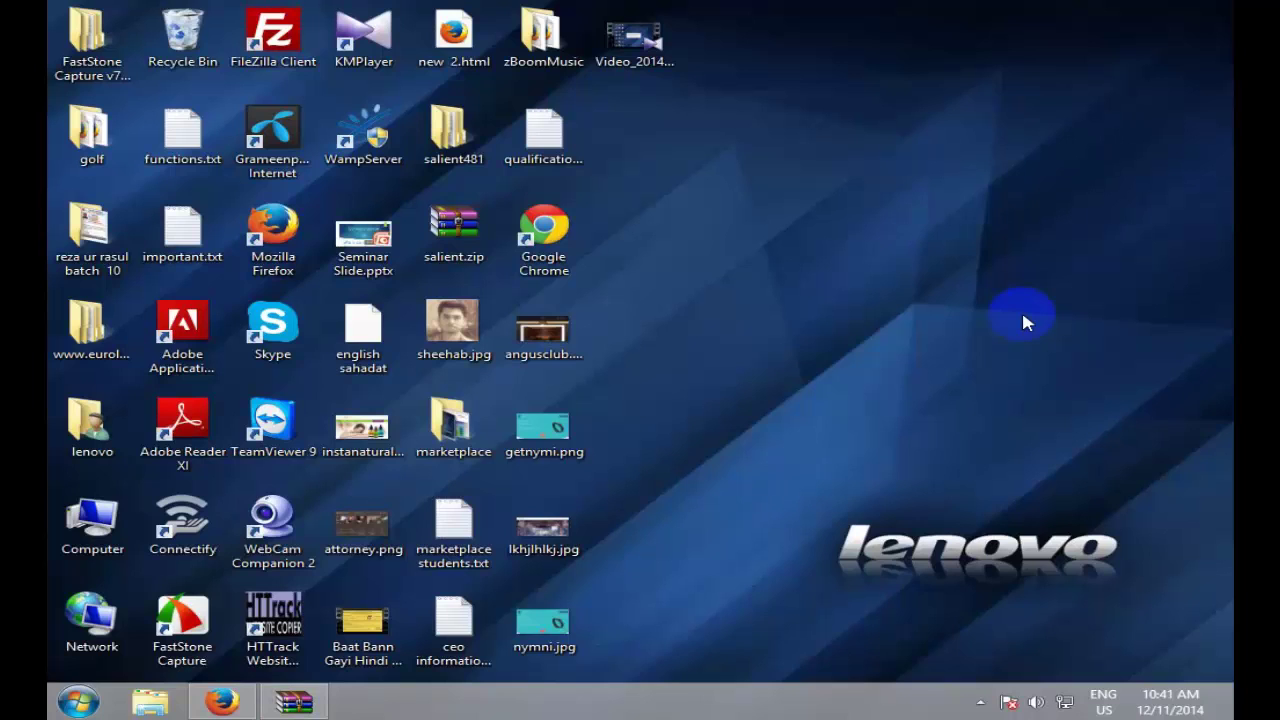
Step: Refresh the desktop five more times from its right-click menu
{"action": "right_click", "coordinate": [995, 242]}
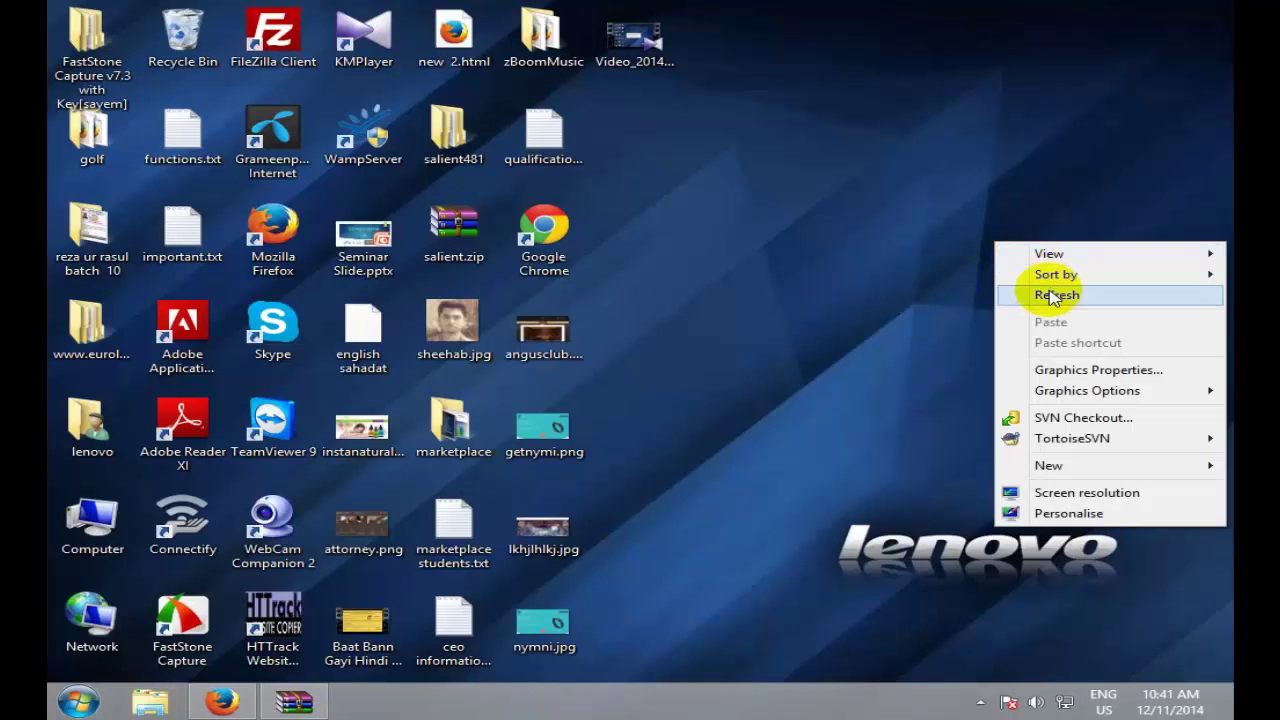
{"action": "left_click", "coordinate": [1052, 295]}
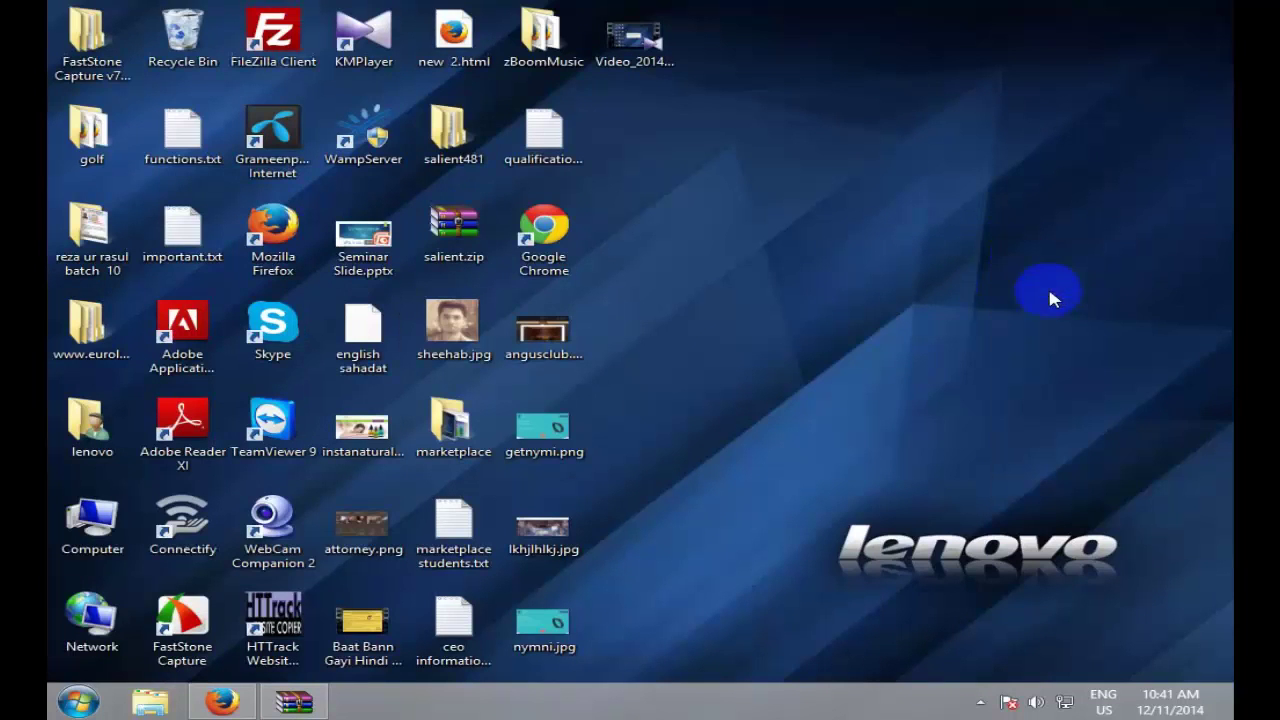
{"action": "right_click", "coordinate": [867, 226]}
{"action": "left_click", "coordinate": [966, 284]}
{"action": "right_click", "coordinate": [871, 232]}
{"action": "left_click", "coordinate": [966, 284]}
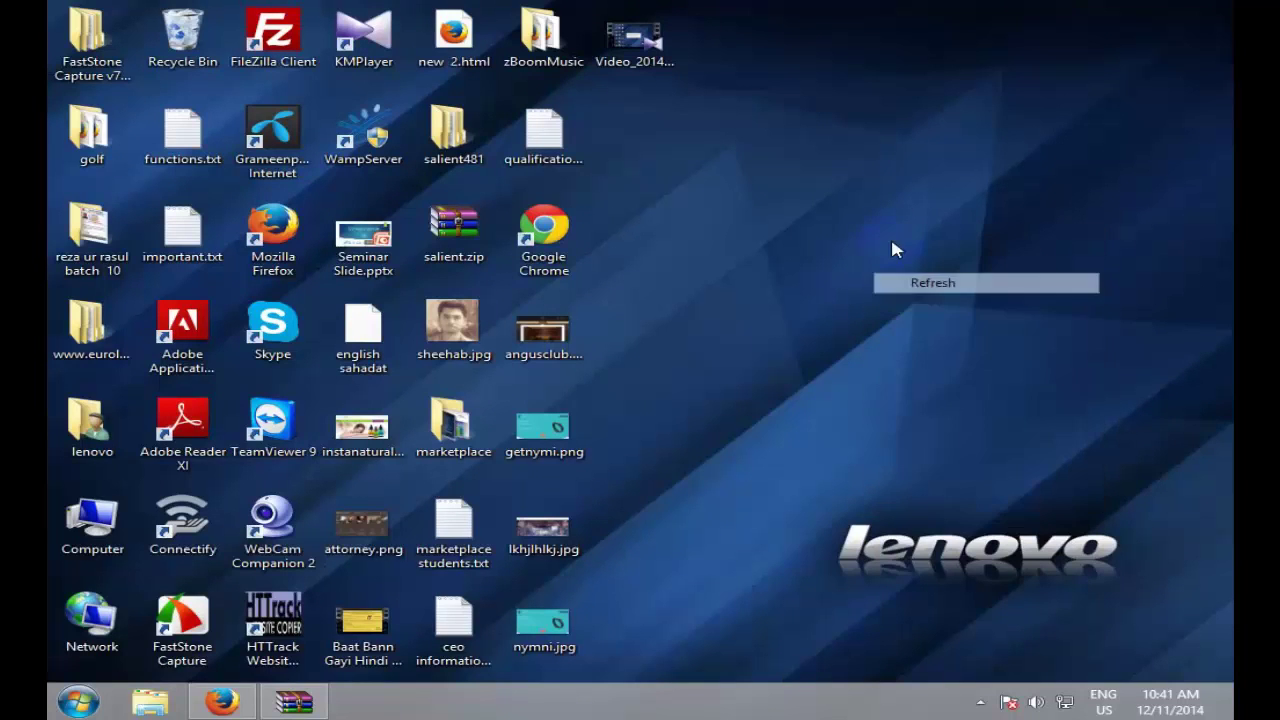
{"action": "right_click", "coordinate": [893, 243]}
{"action": "left_click", "coordinate": [951, 292]}
{"action": "right_click", "coordinate": [960, 288]}
{"action": "left_click", "coordinate": [1035, 341]}
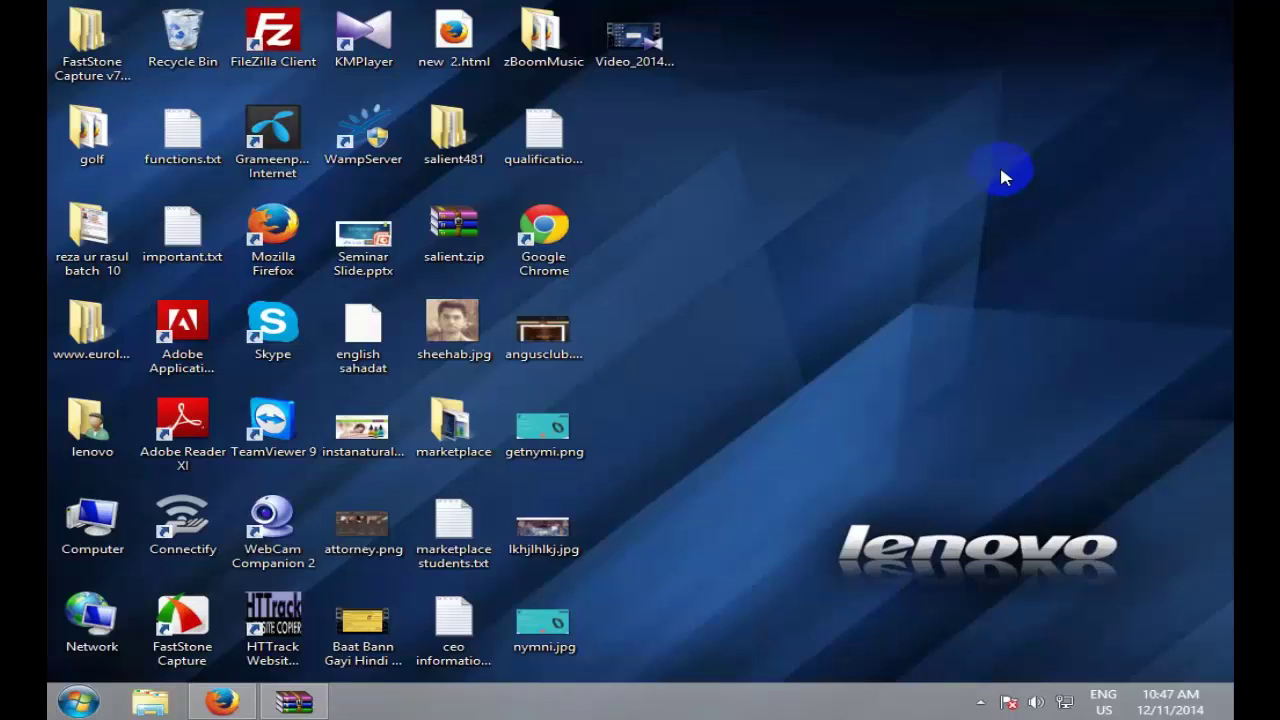
{"action": "right_click", "coordinate": [994, 175]}
{"action": "left_click", "coordinate": [1036, 233]}
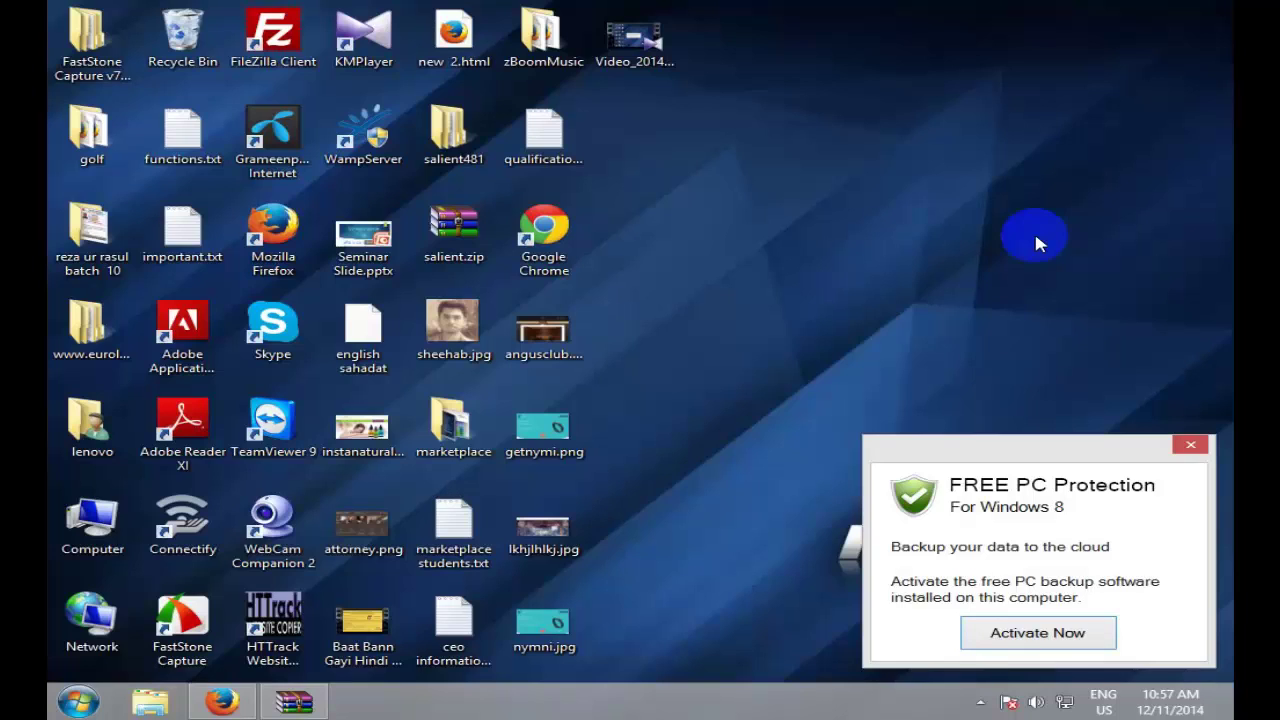
Step: Close the FREE PC Protection popup with its red X button
{"action": "left_click", "coordinate": [1190, 444]}
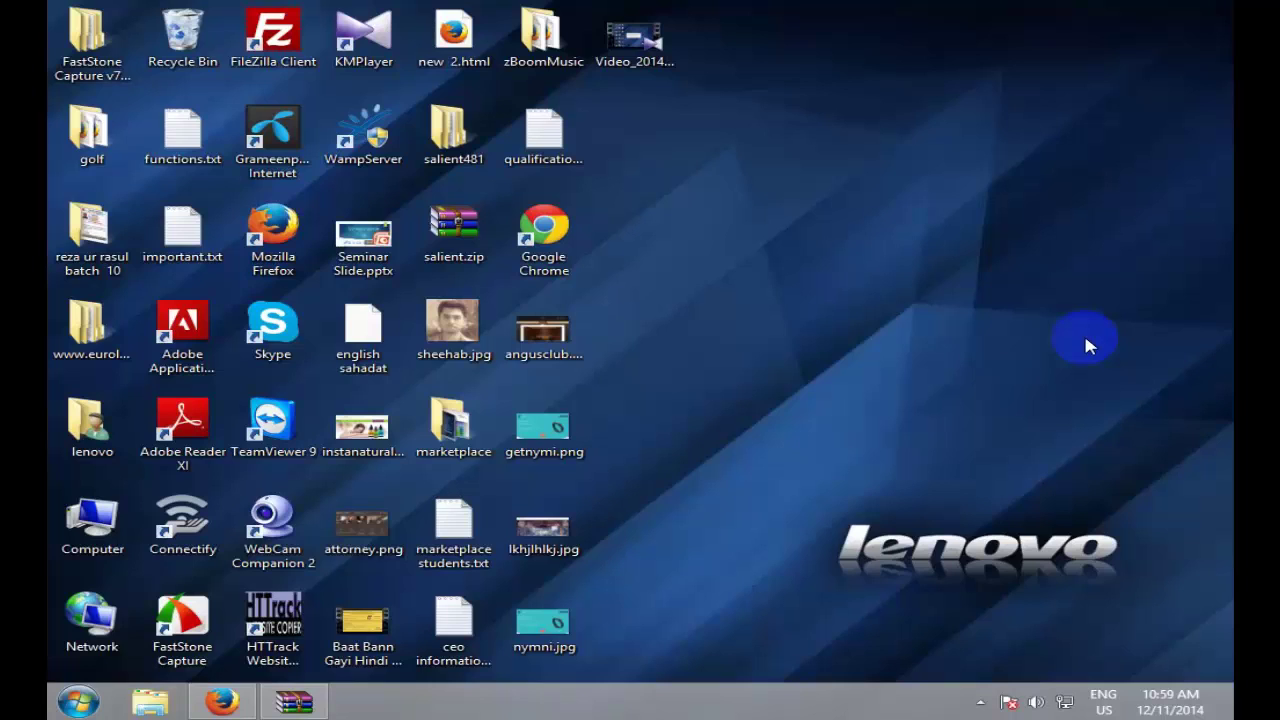
{"action": "right_click", "coordinate": [1003, 168]}
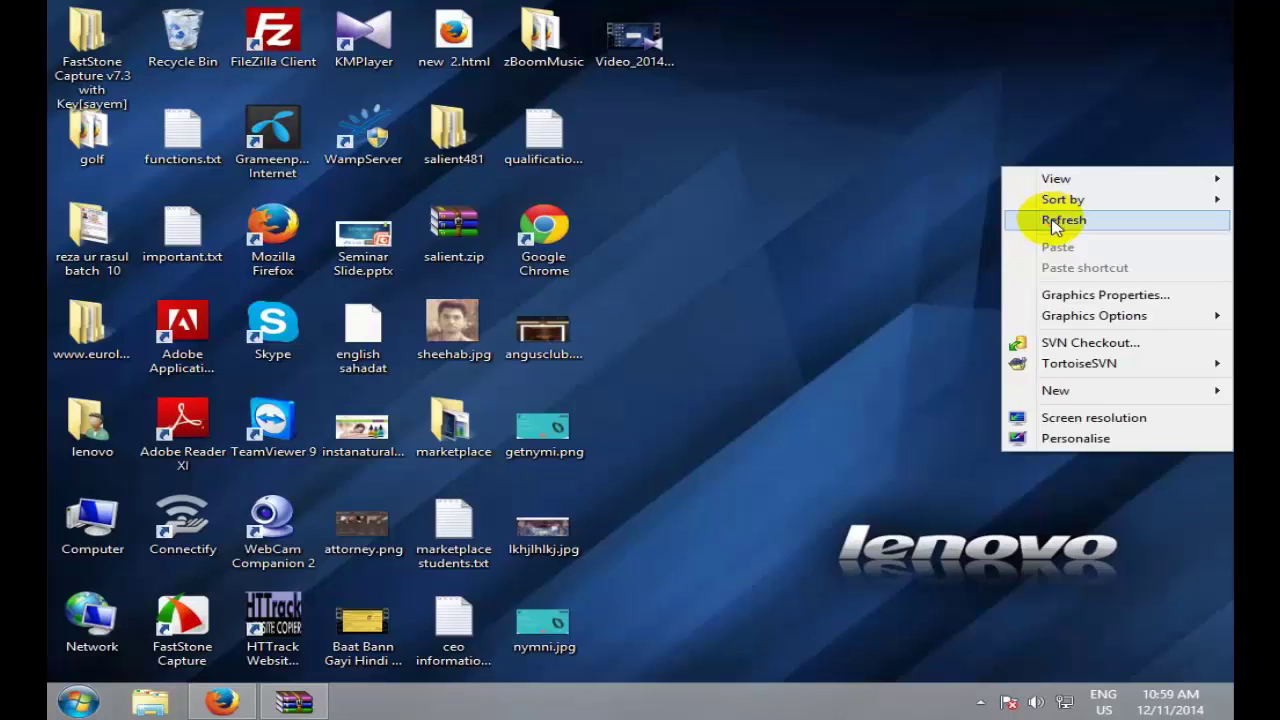
{"action": "left_click", "coordinate": [1055, 225]}
{"action": "right_click", "coordinate": [920, 174]}
{"action": "left_click", "coordinate": [978, 230]}
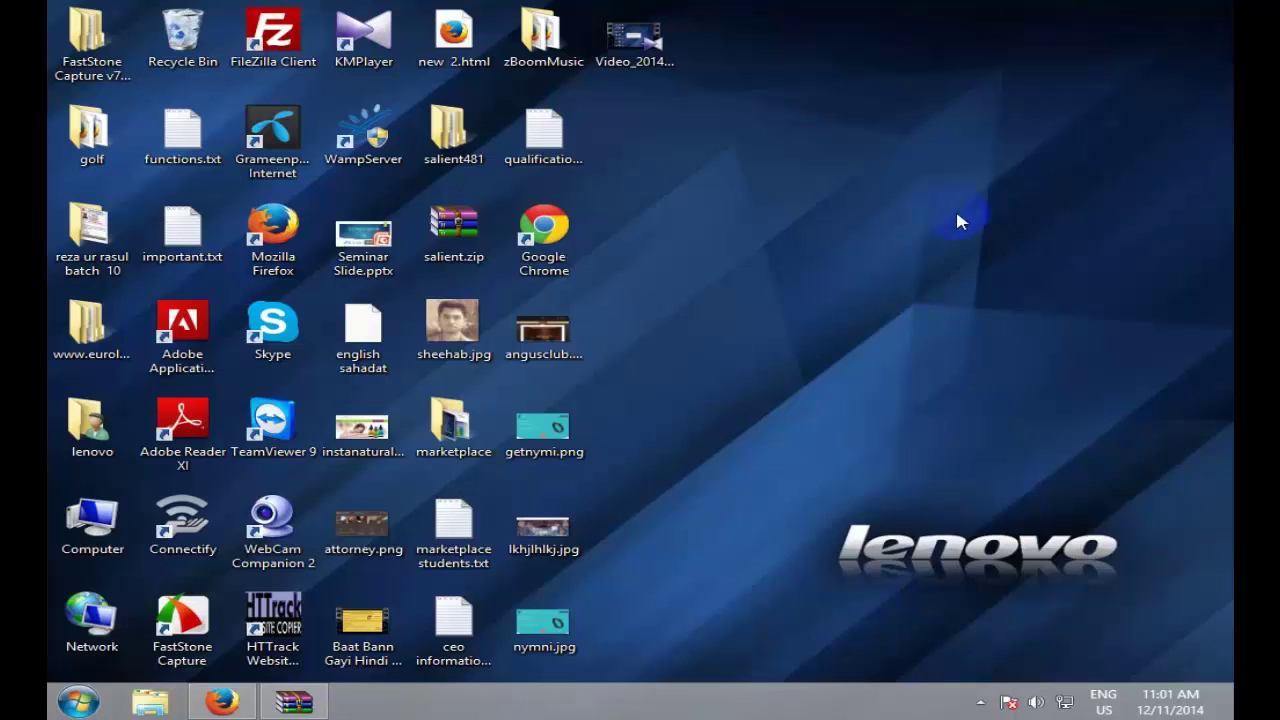
{"action": "right_click", "coordinate": [948, 202]}
{"action": "left_click", "coordinate": [1006, 255]}
Step: Return to Facebook, search for the freelancer, and open their page from the suggestions
{"action": "left_click", "coordinate": [222, 702]}
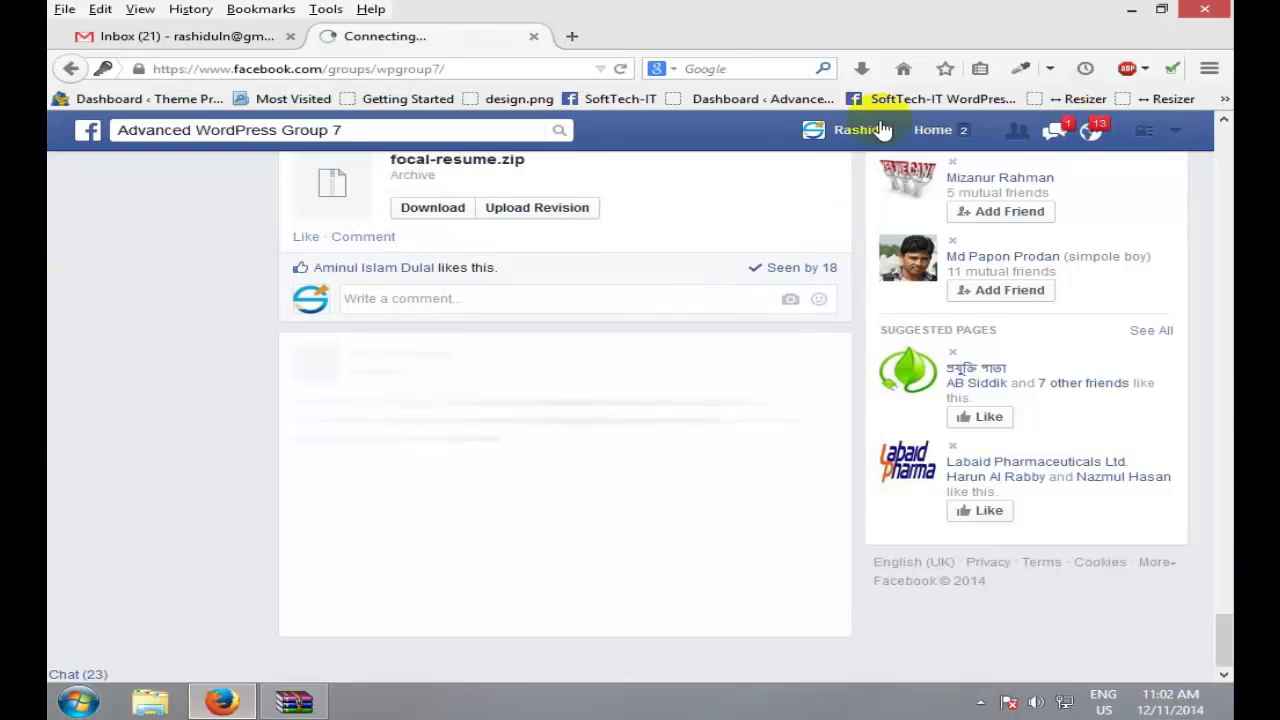
{"action": "left_click", "coordinate": [566, 68]}
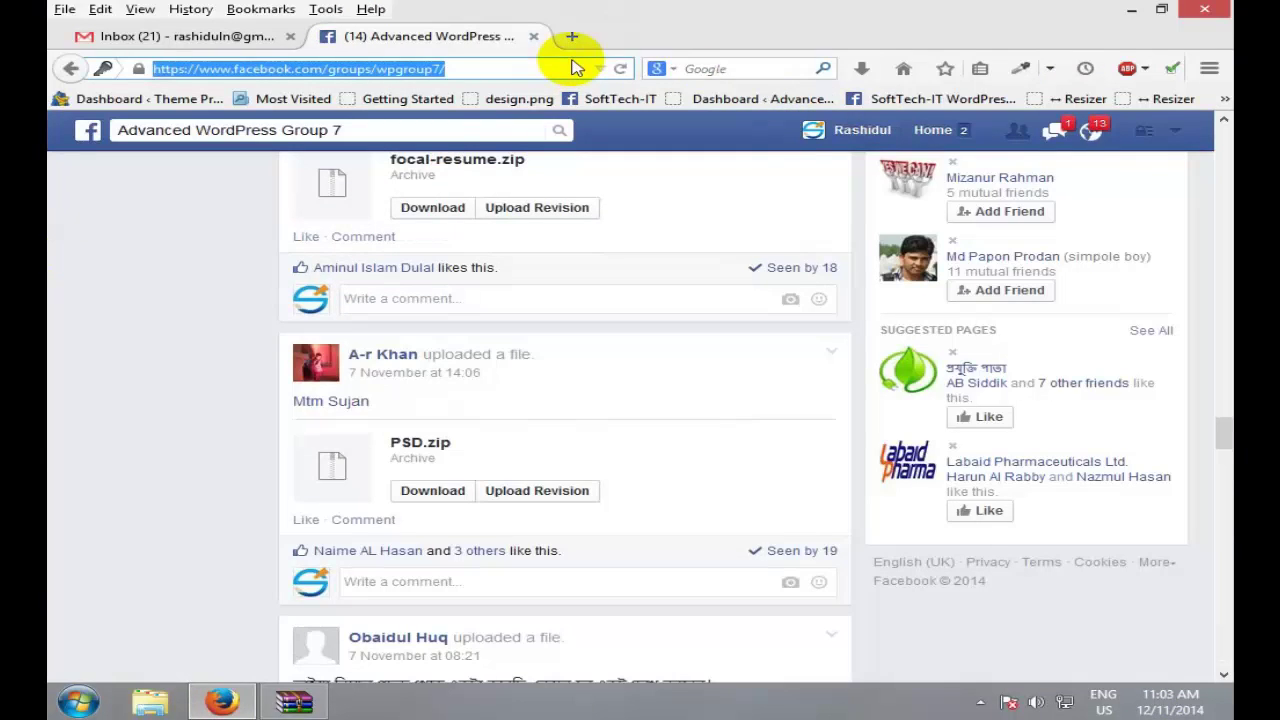
{"action": "left_click_drag", "start_coordinate": [340, 130], "coordinate": [52, 137]}
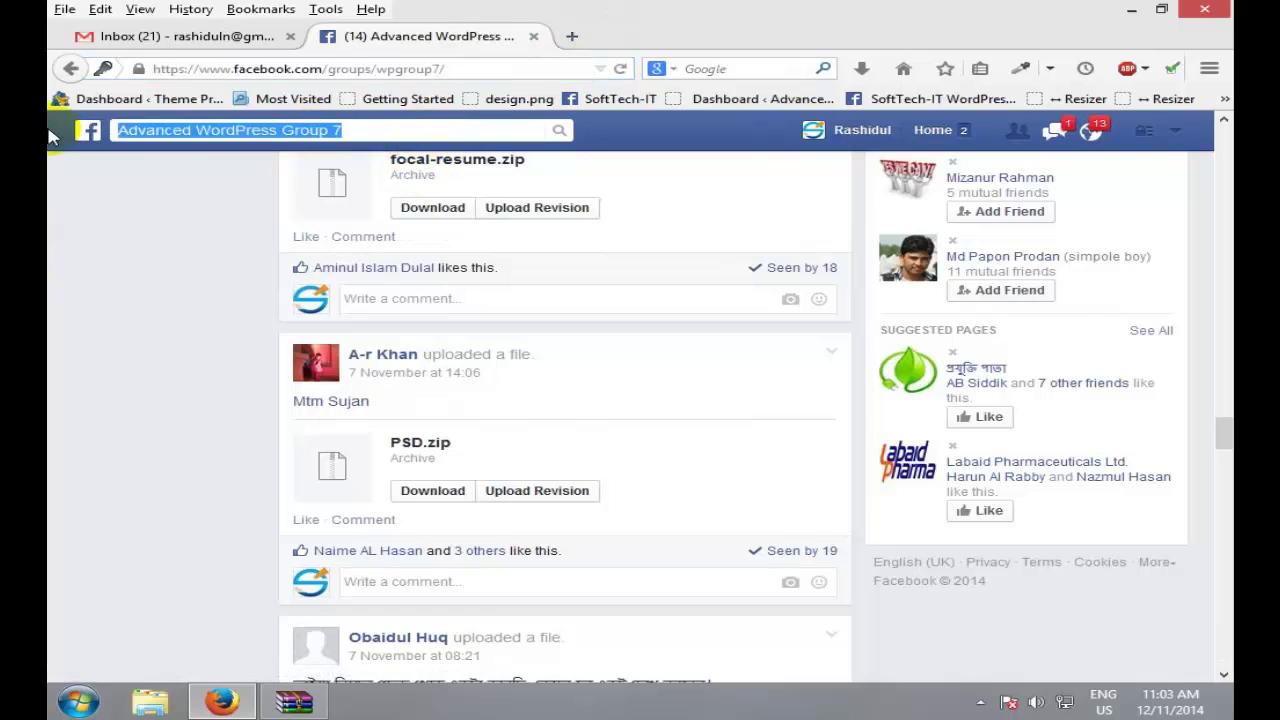
{"action": "type", "text": "ari"}
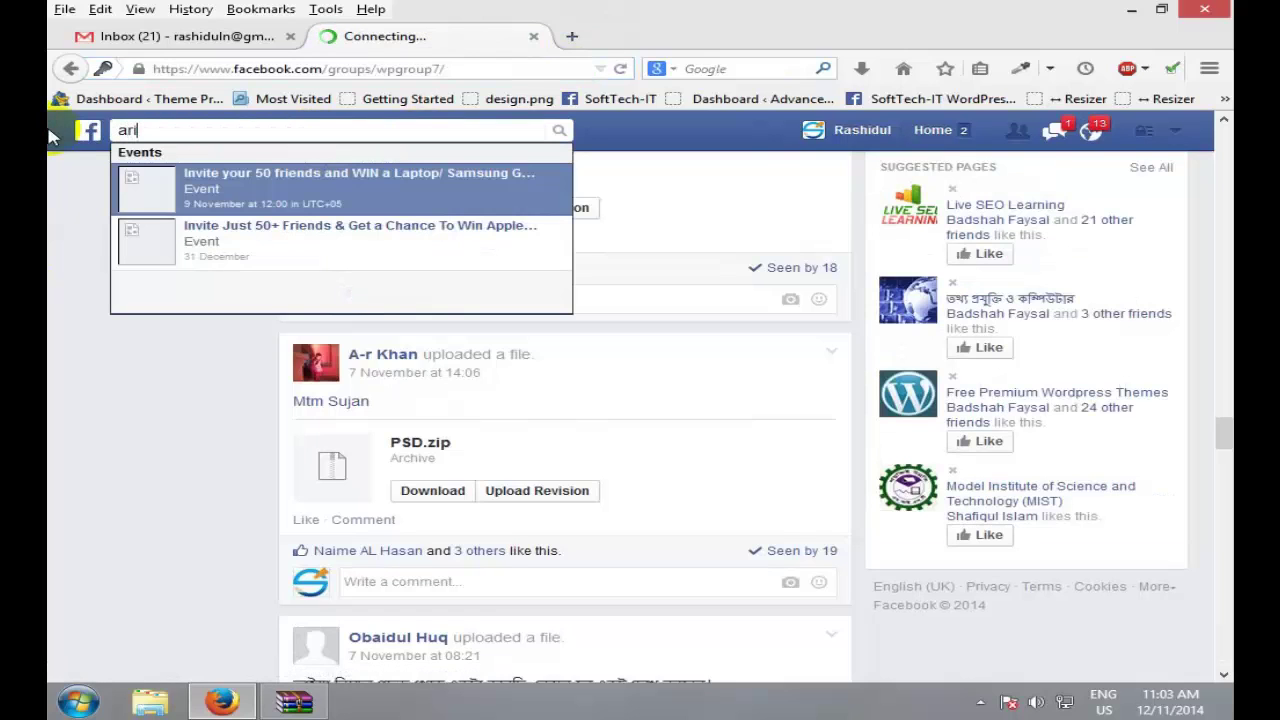
{"action": "key", "text": "BackSpace"}
{"action": "key", "text": "BackSpace"}
{"action": "key", "text": "BackSpace"}
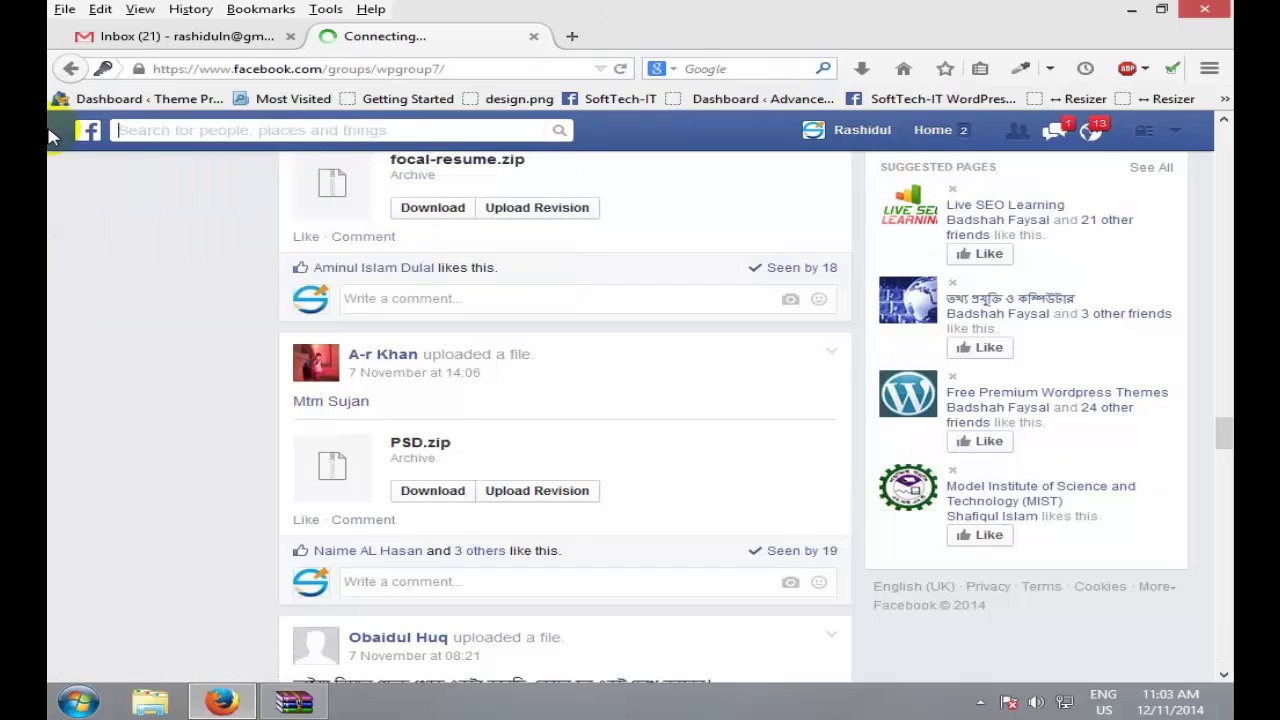
{"action": "type", "text": "nur"}
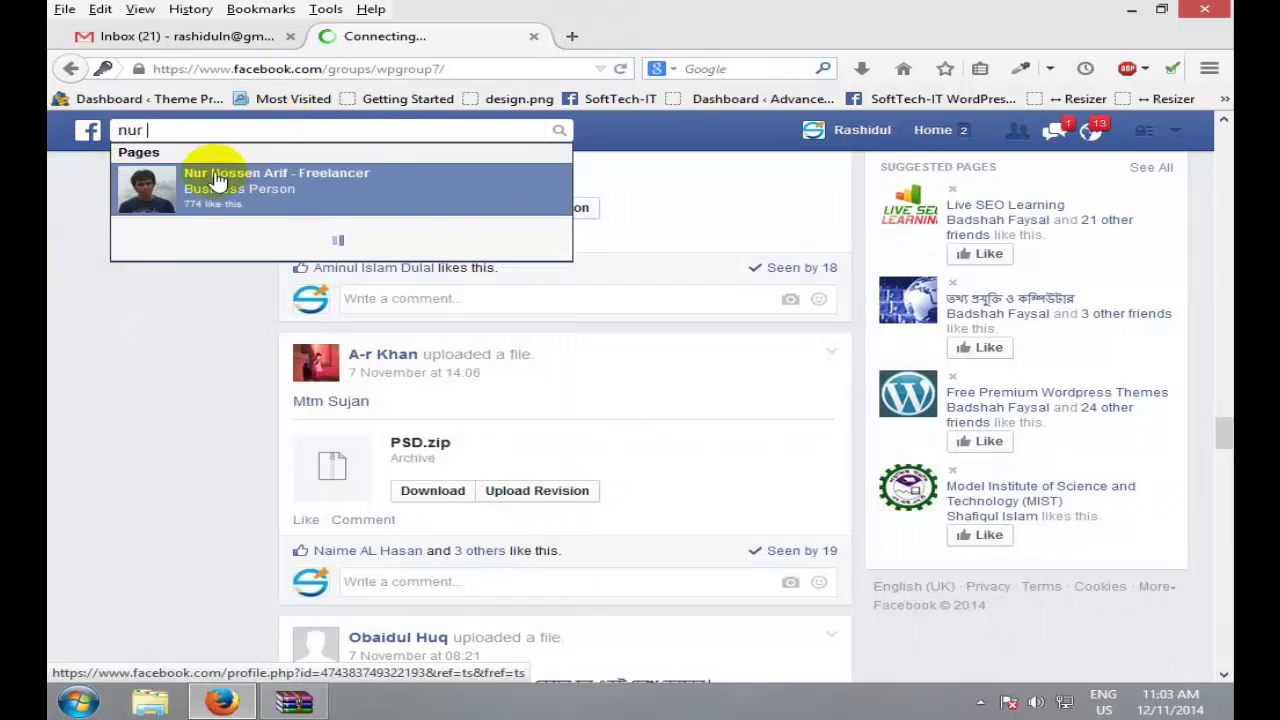
{"action": "left_click", "coordinate": [218, 178]}
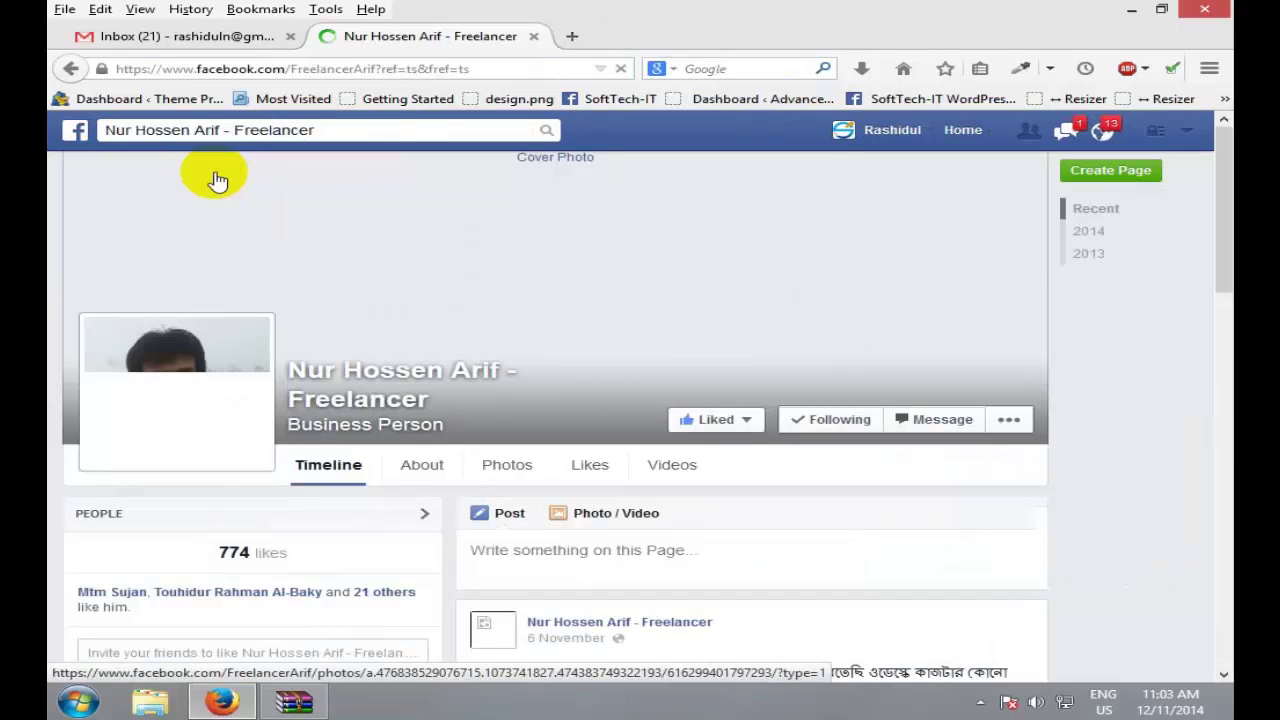
Step: Scroll the freelancer's page down and back up to the 6 November hourly-work post
{"action": "left_click_drag", "start_coordinate": [1214, 171], "coordinate": [1211, 400]}
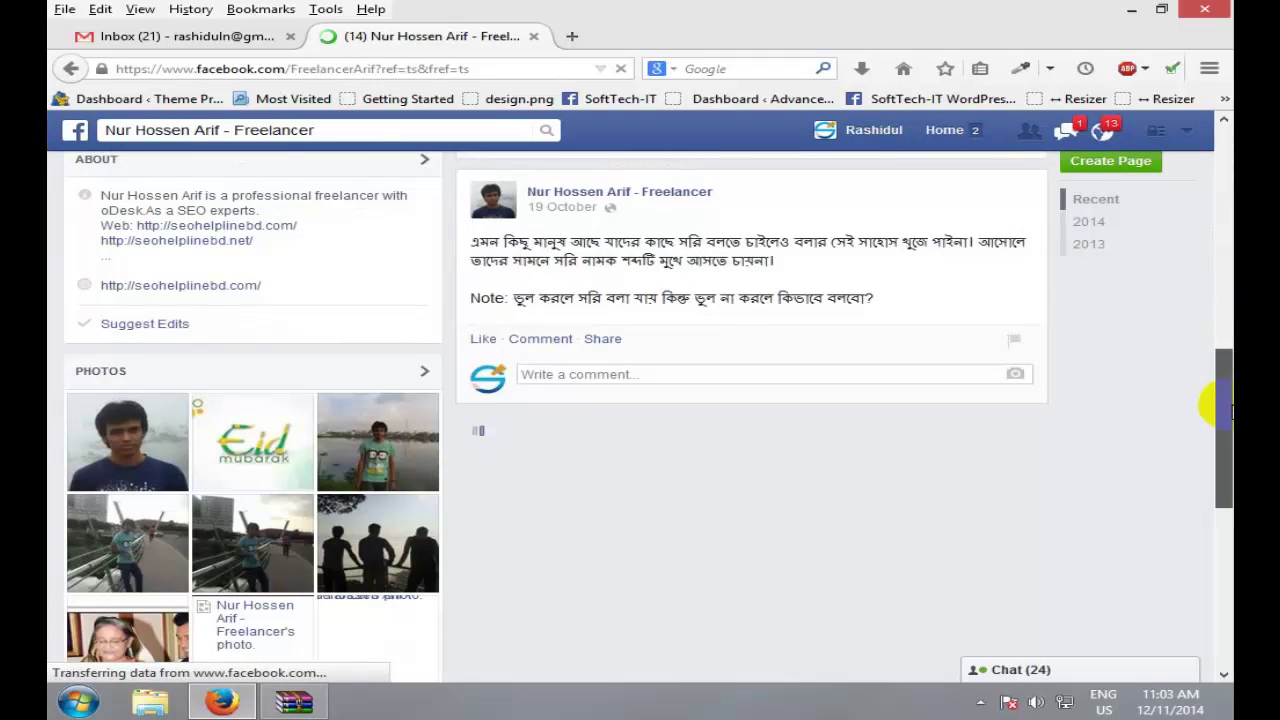
{"action": "scroll", "coordinate": [1223, 394], "scroll_direction": "down", "scroll_amount": 10}
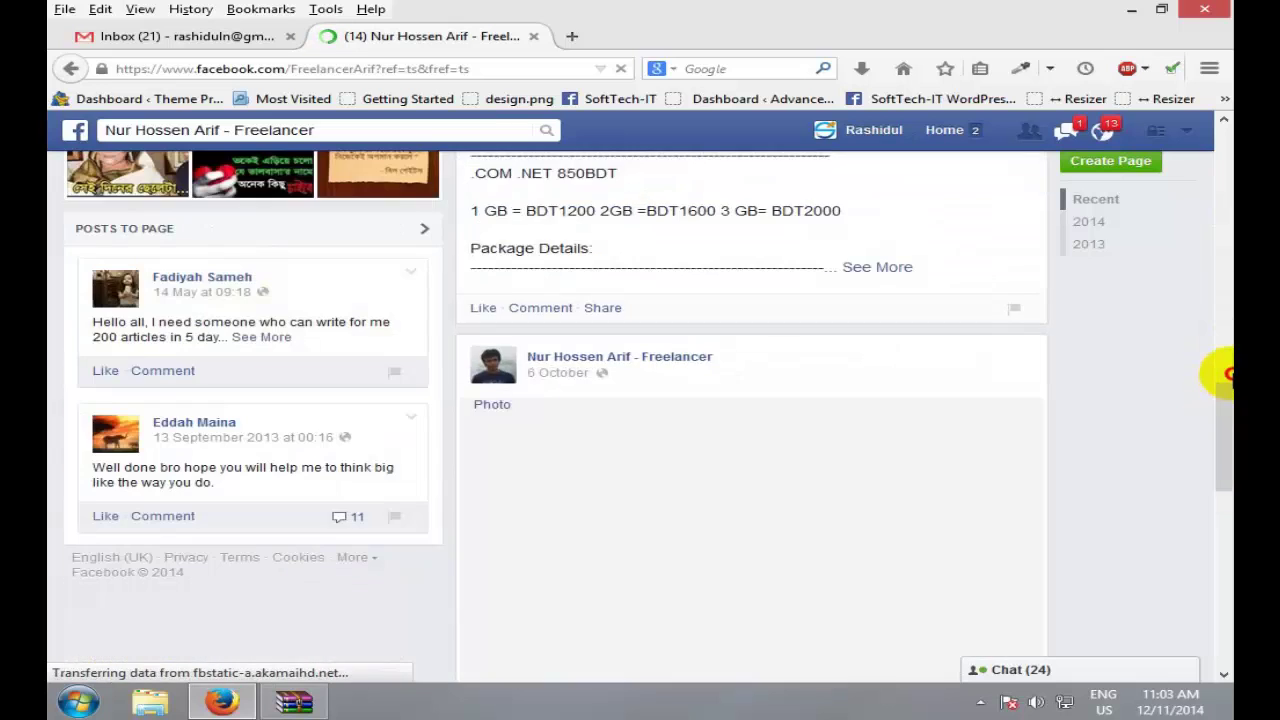
{"action": "left_click_drag", "start_coordinate": [1223, 371], "coordinate": [1214, 103]}
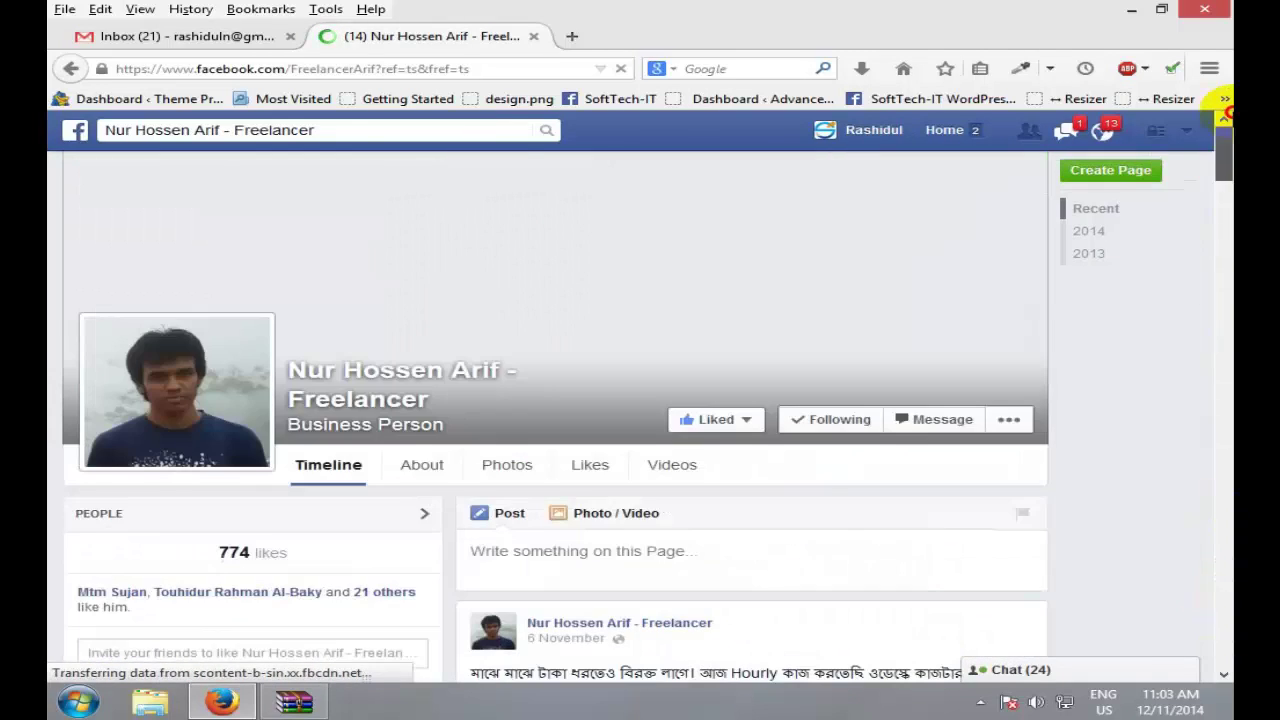
{"action": "scroll", "coordinate": [1063, 300], "scroll_direction": "down", "scroll_amount": 3}
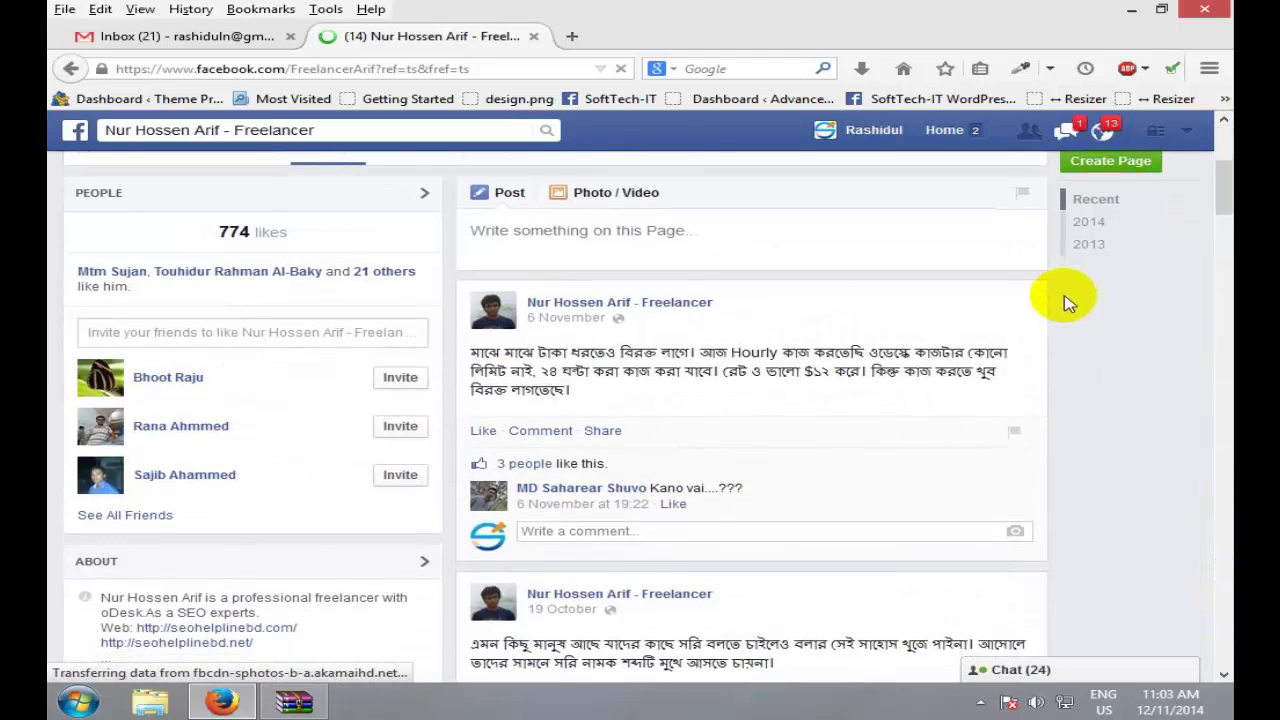
{"action": "scroll", "coordinate": [943, 378], "scroll_direction": "down", "scroll_amount": 1}
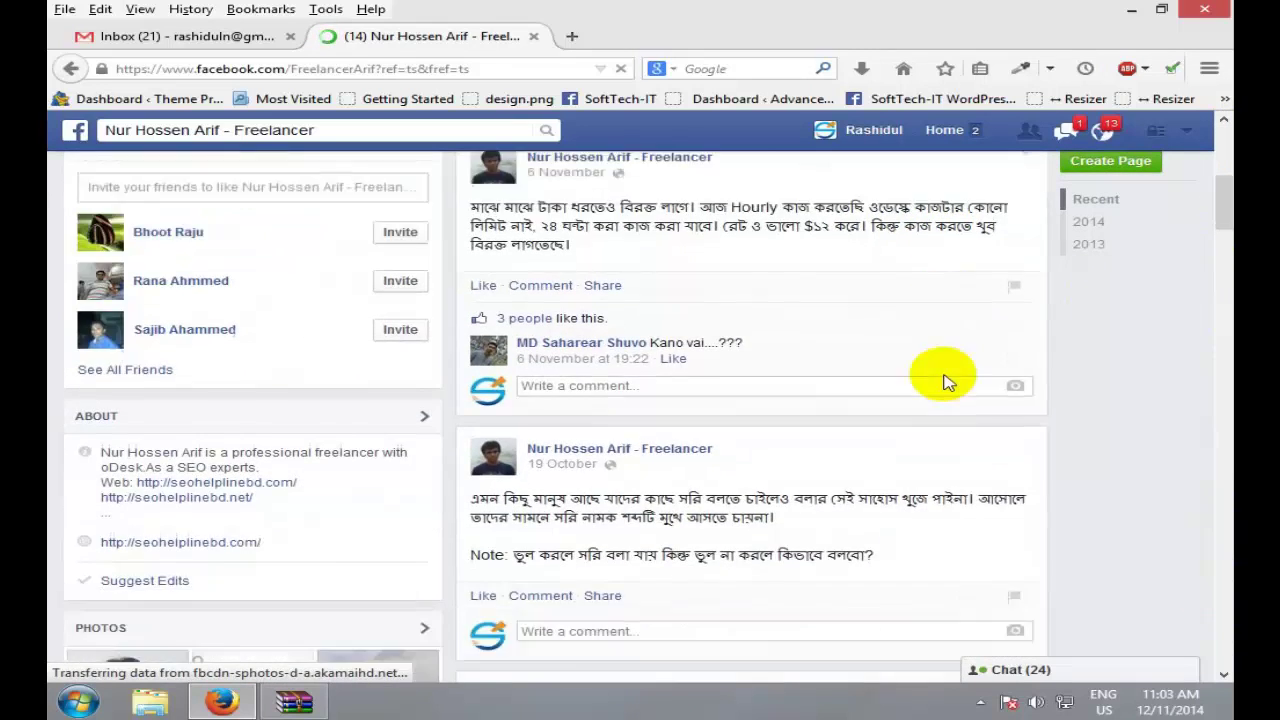
{"action": "scroll", "coordinate": [943, 378], "scroll_direction": "up", "scroll_amount": 1}
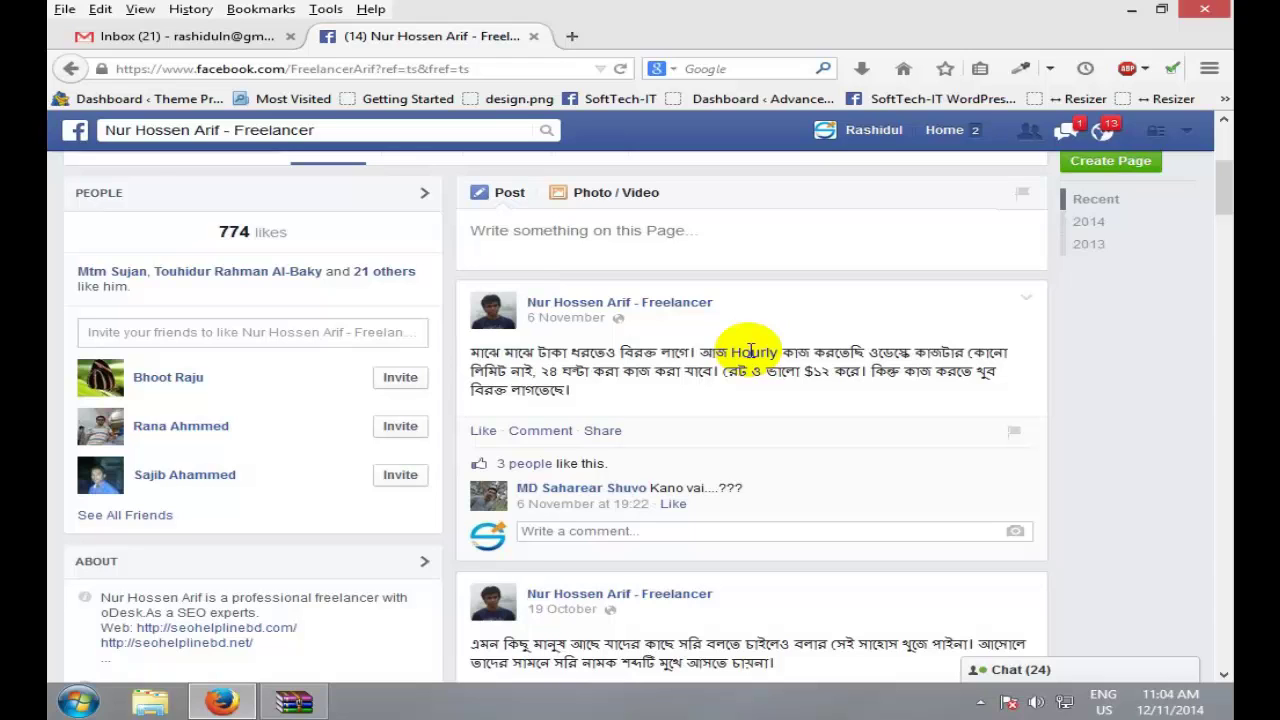
Step: Launch Calculator by searching 'cal' in the Start menu
{"action": "key", "text": "super"}
{"action": "type", "text": "cal"}
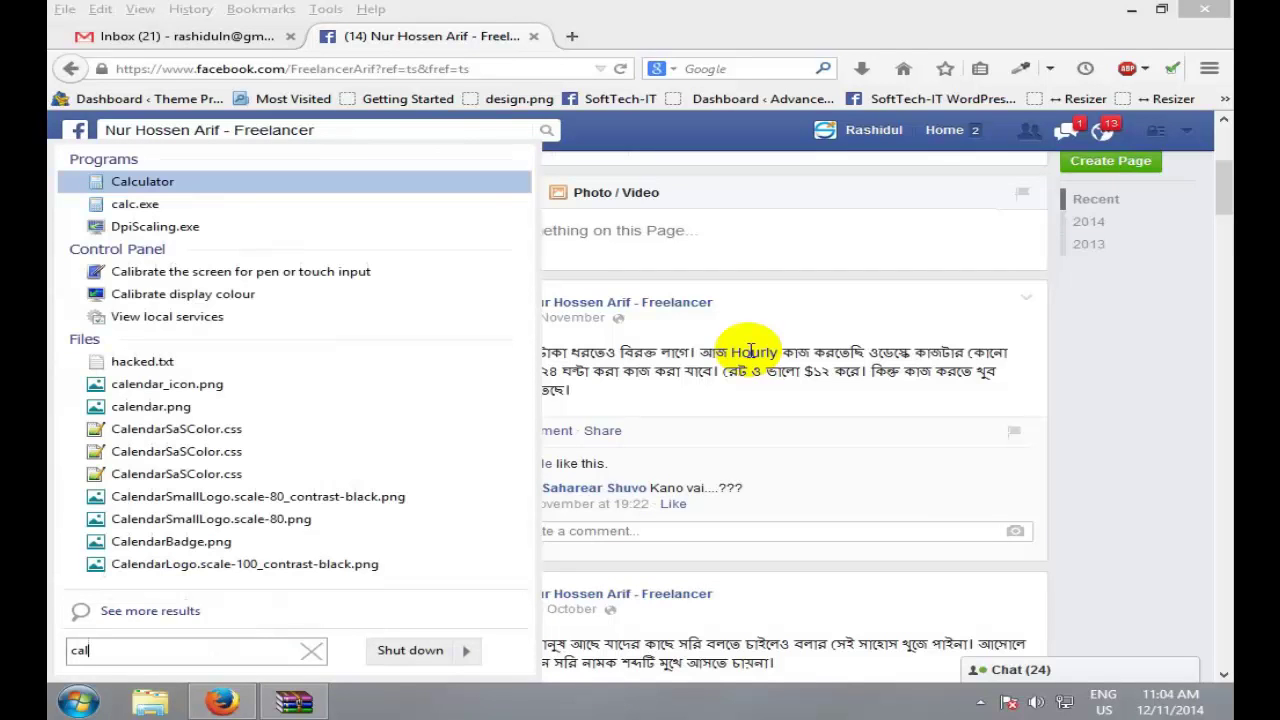
{"action": "key", "text": "Escape"}
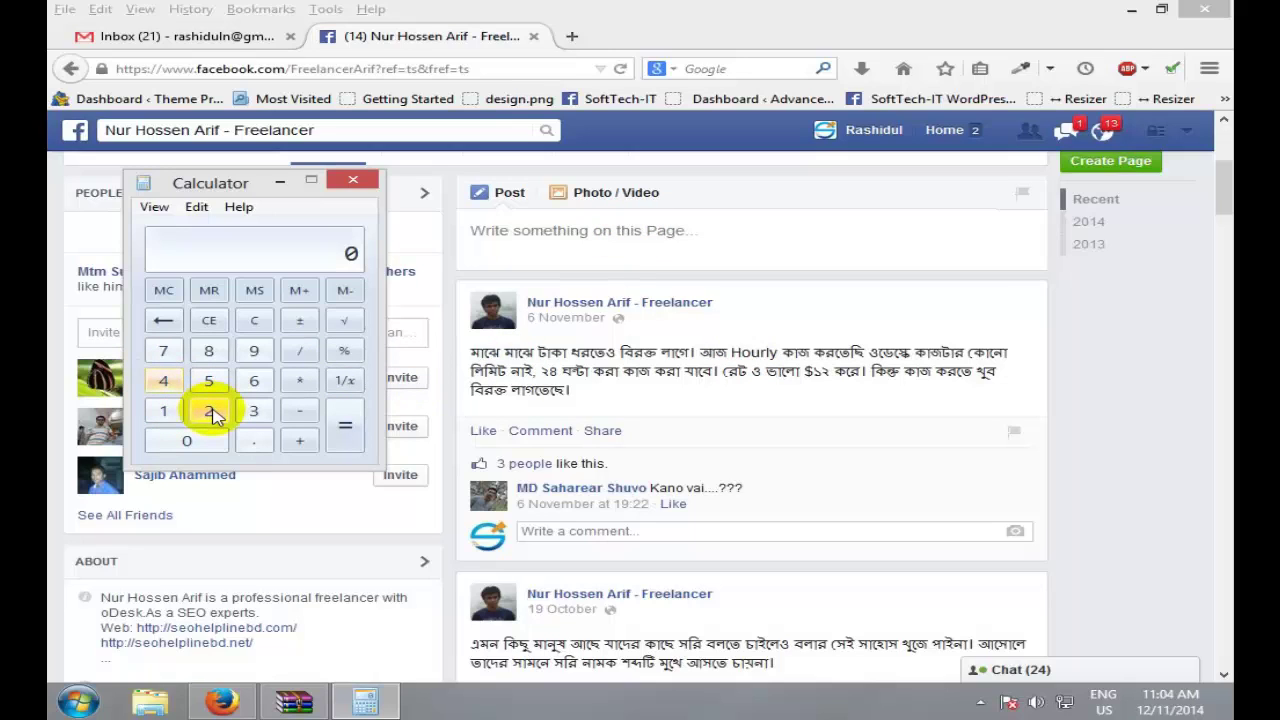
Step: Compute 24 hours × 12 hourly rate in Calculator, giving 288
{"action": "left_click", "coordinate": [211, 412]}
{"action": "left_click", "coordinate": [166, 382]}
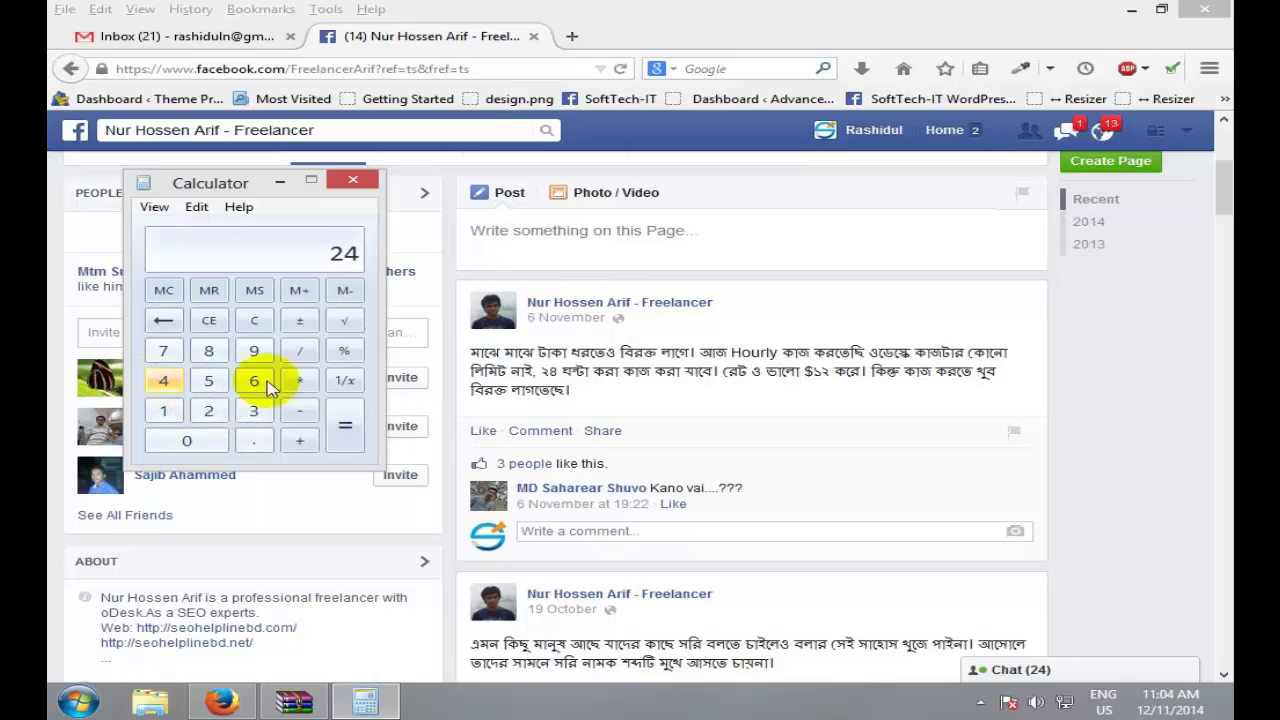
{"action": "left_click", "coordinate": [299, 378]}
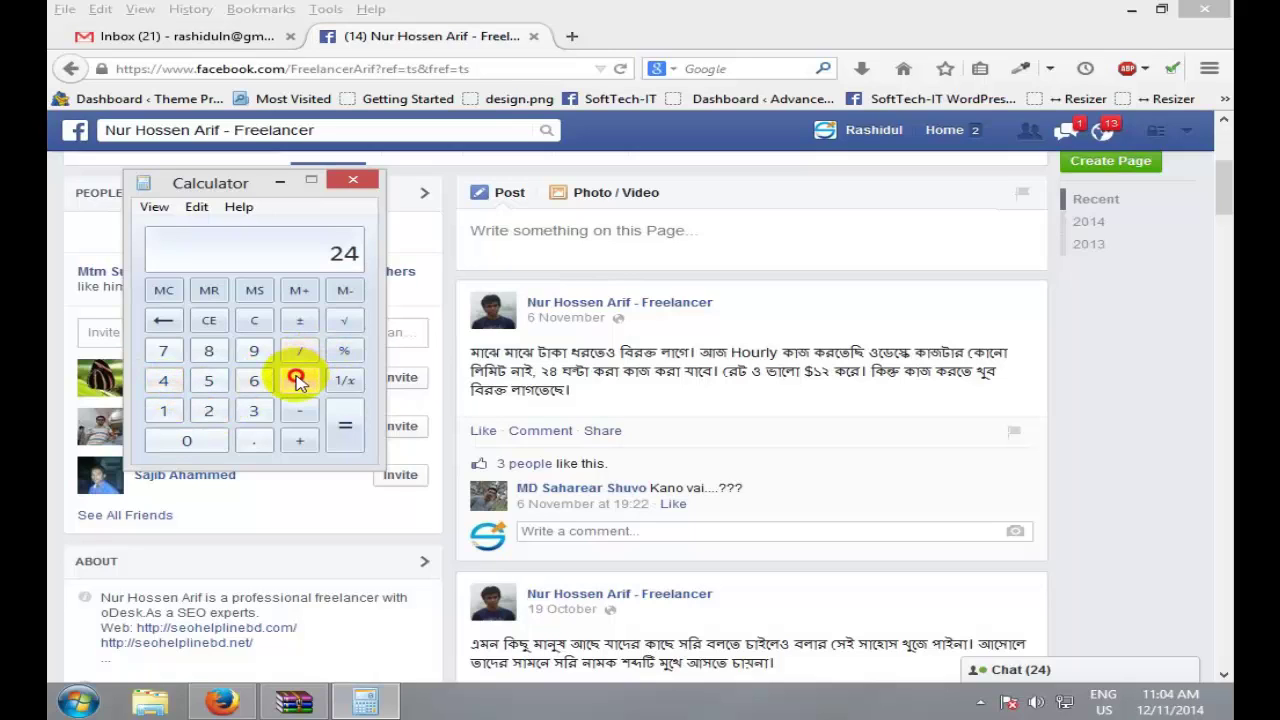
{"action": "left_click", "coordinate": [162, 412]}
{"action": "left_click", "coordinate": [207, 411]}
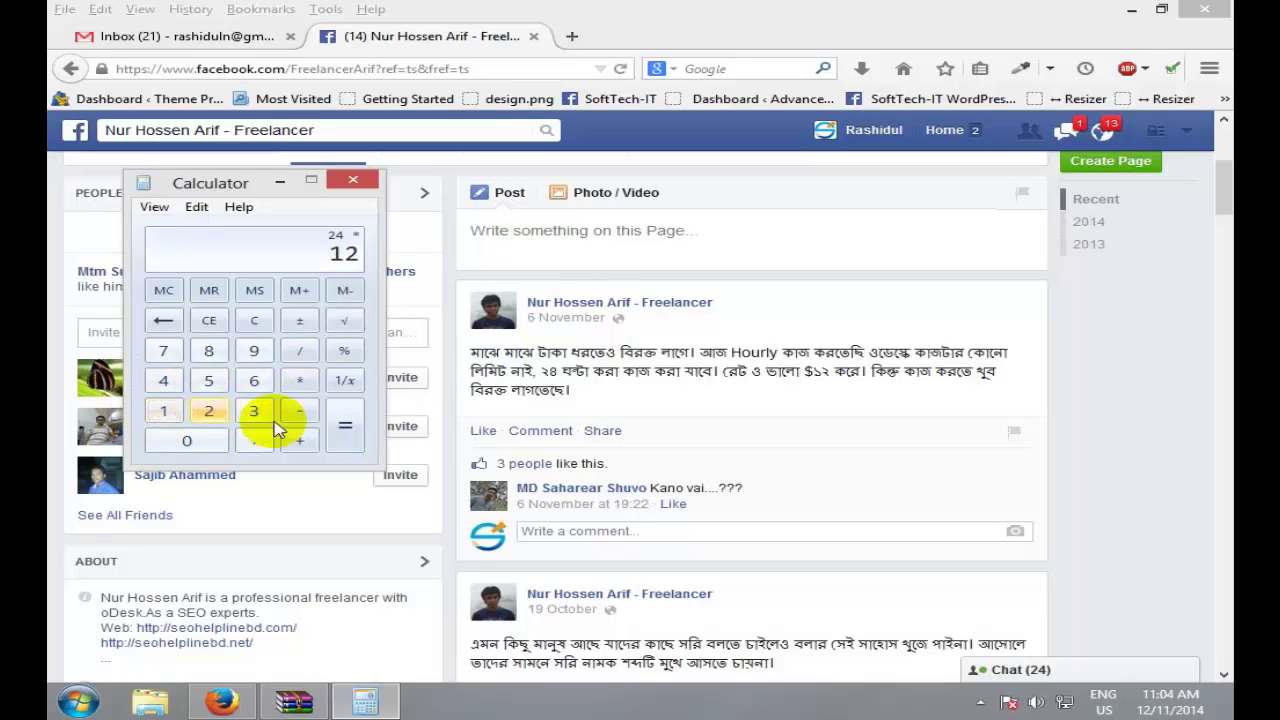
{"action": "left_click", "coordinate": [344, 429]}
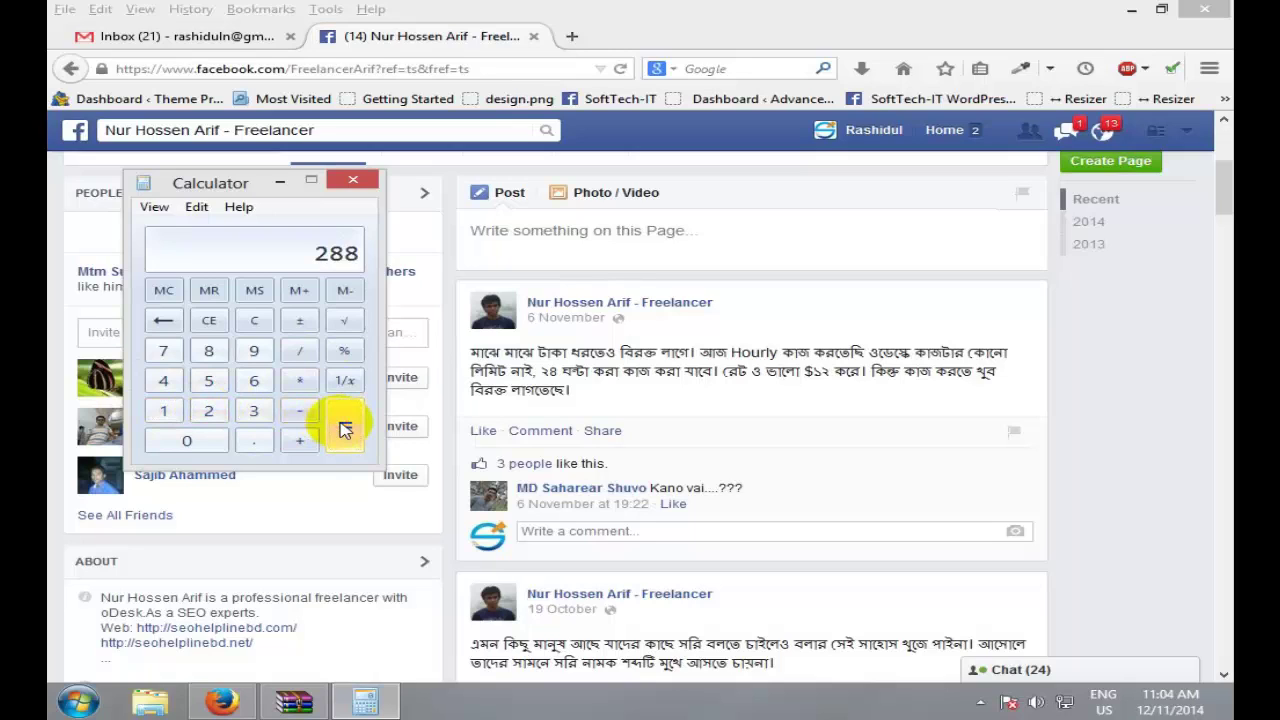
Step: Multiply 288 by 76 to get 21888, then minimize Calculator
{"action": "left_click", "coordinate": [299, 381]}
{"action": "left_click", "coordinate": [160, 345]}
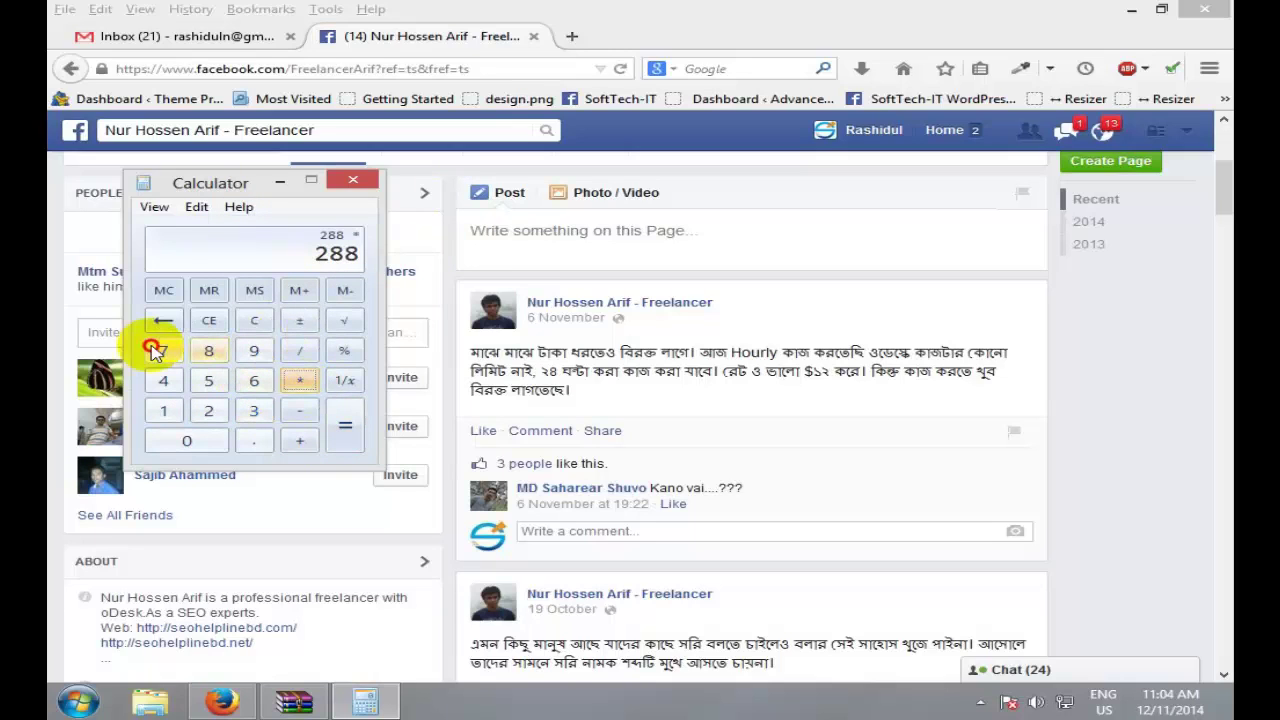
{"action": "left_click", "coordinate": [253, 383]}
{"action": "left_click", "coordinate": [344, 430]}
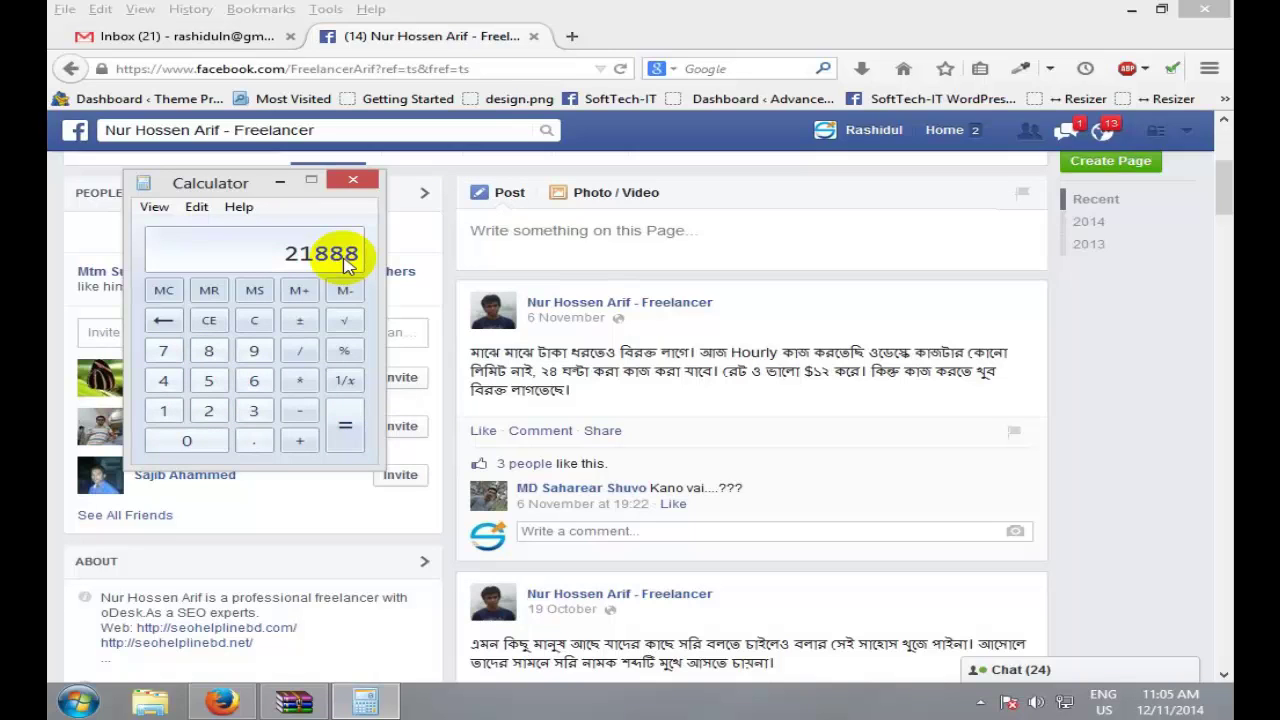
{"action": "left_click", "coordinate": [280, 182]}
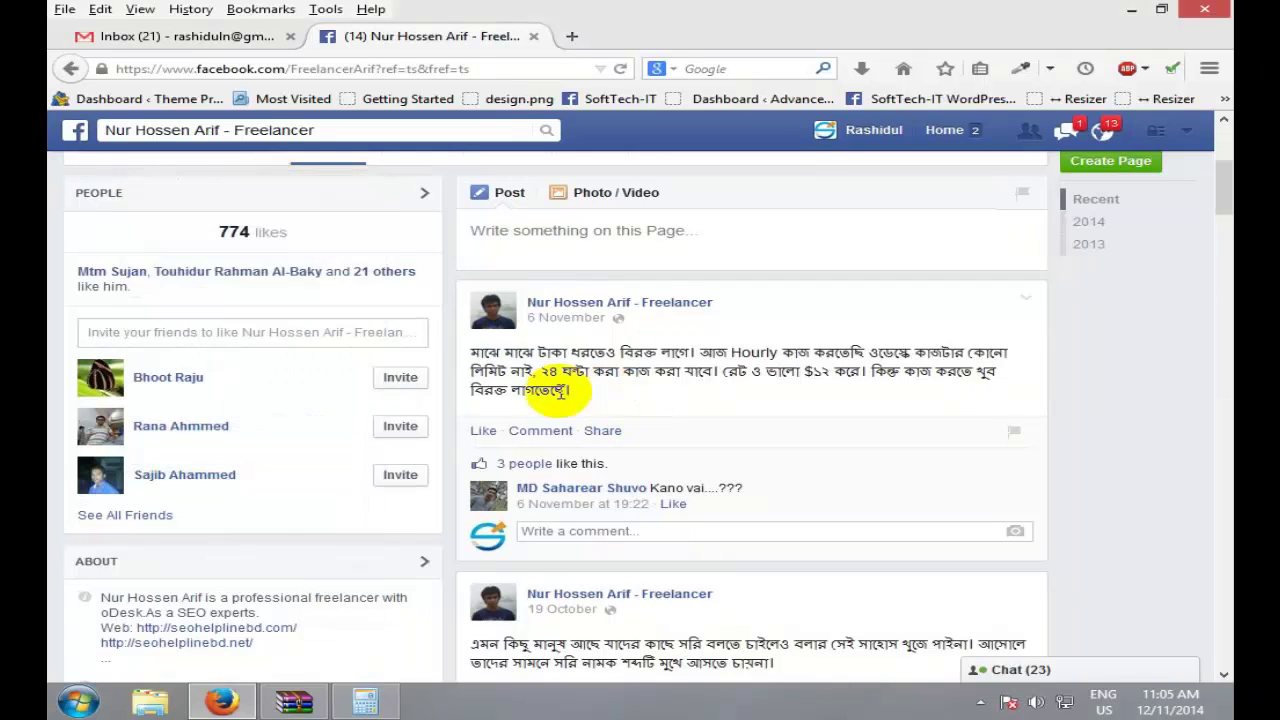
{"action": "double_click", "coordinate": [505, 358]}
{"action": "left_click", "coordinate": [716, 368]}
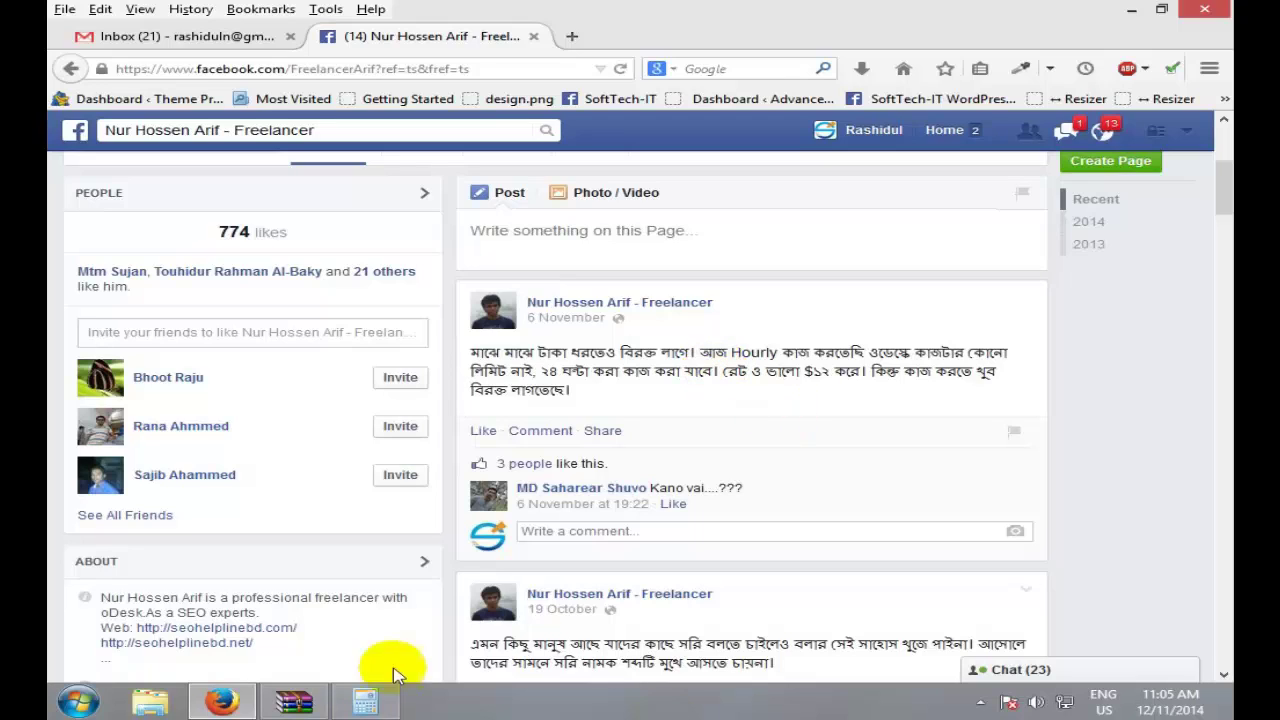
Step: Restore Calculator, clear the 21888 result, enter 10, then close Calculator
{"action": "left_click", "coordinate": [365, 702]}
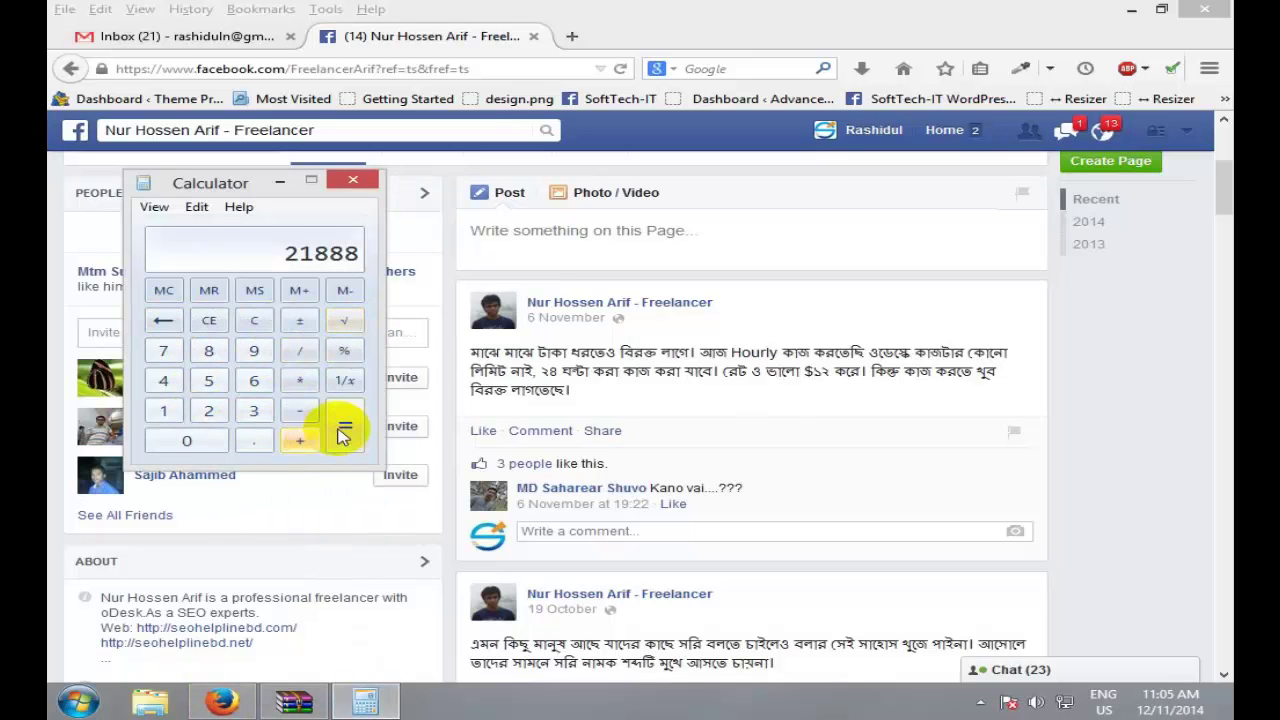
{"action": "left_click", "coordinate": [166, 291]}
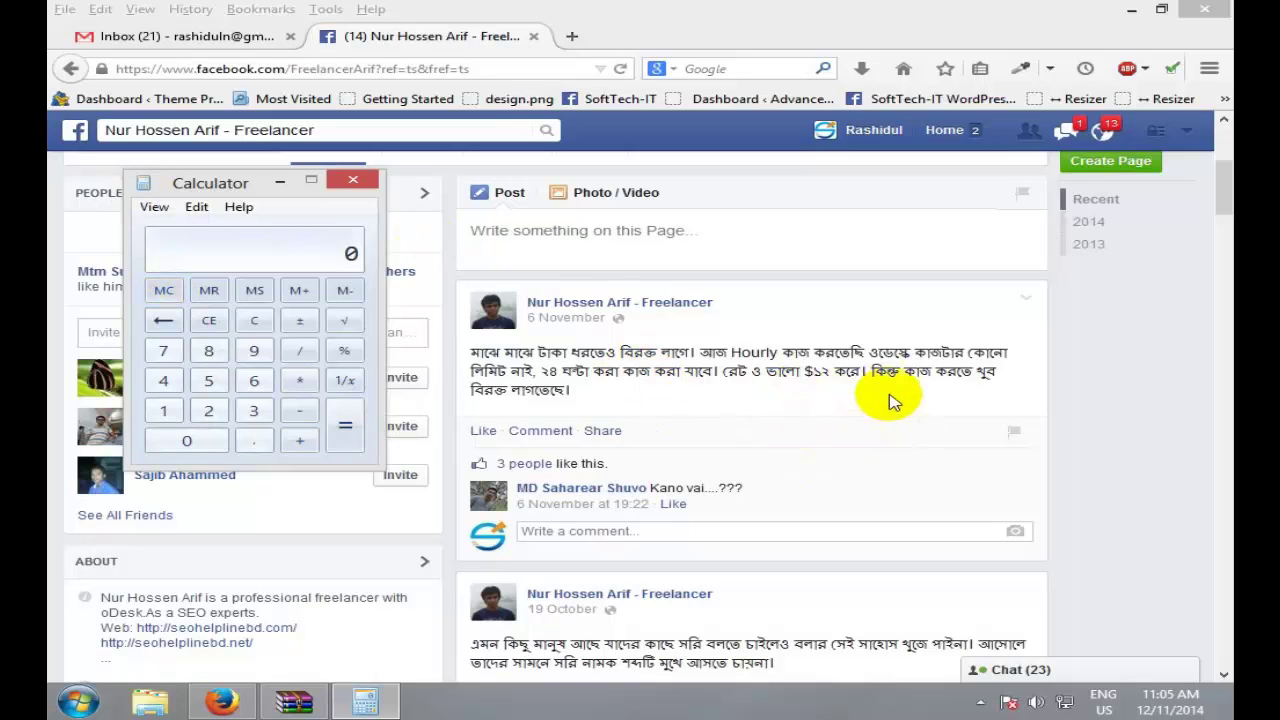
{"action": "left_click", "coordinate": [174, 412]}
{"action": "left_click", "coordinate": [207, 447]}
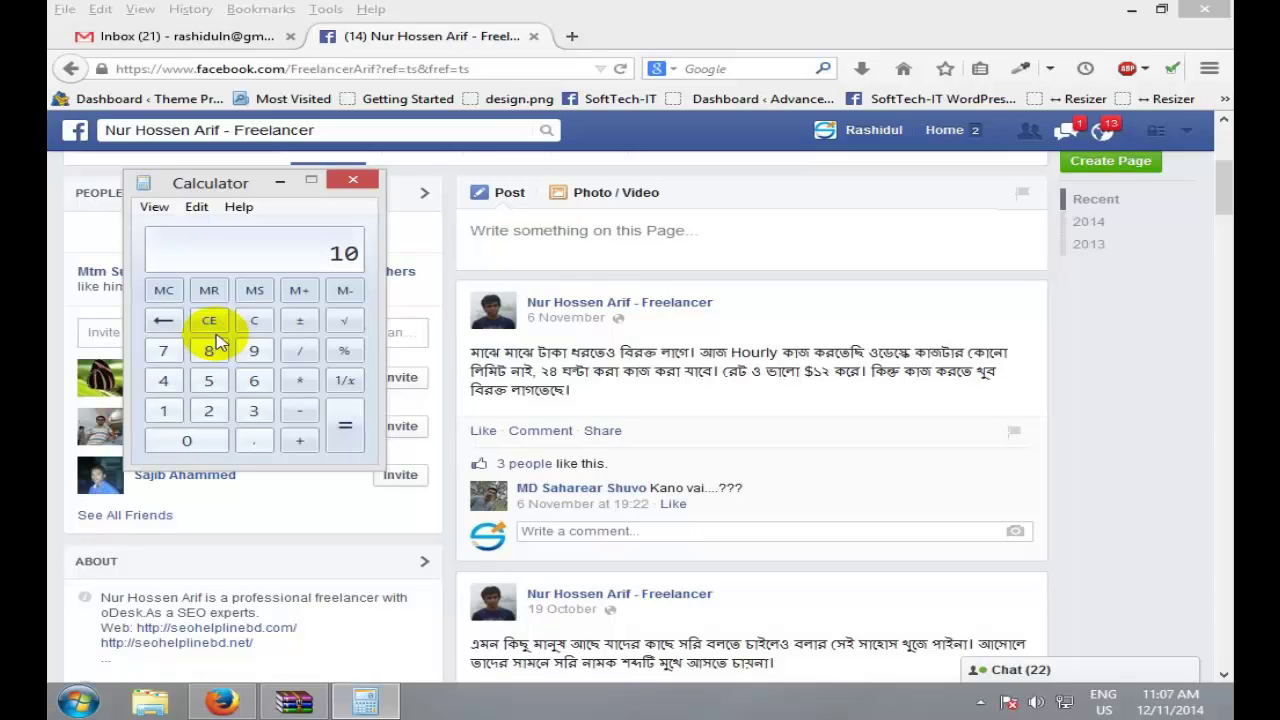
{"action": "left_click", "coordinate": [352, 180]}
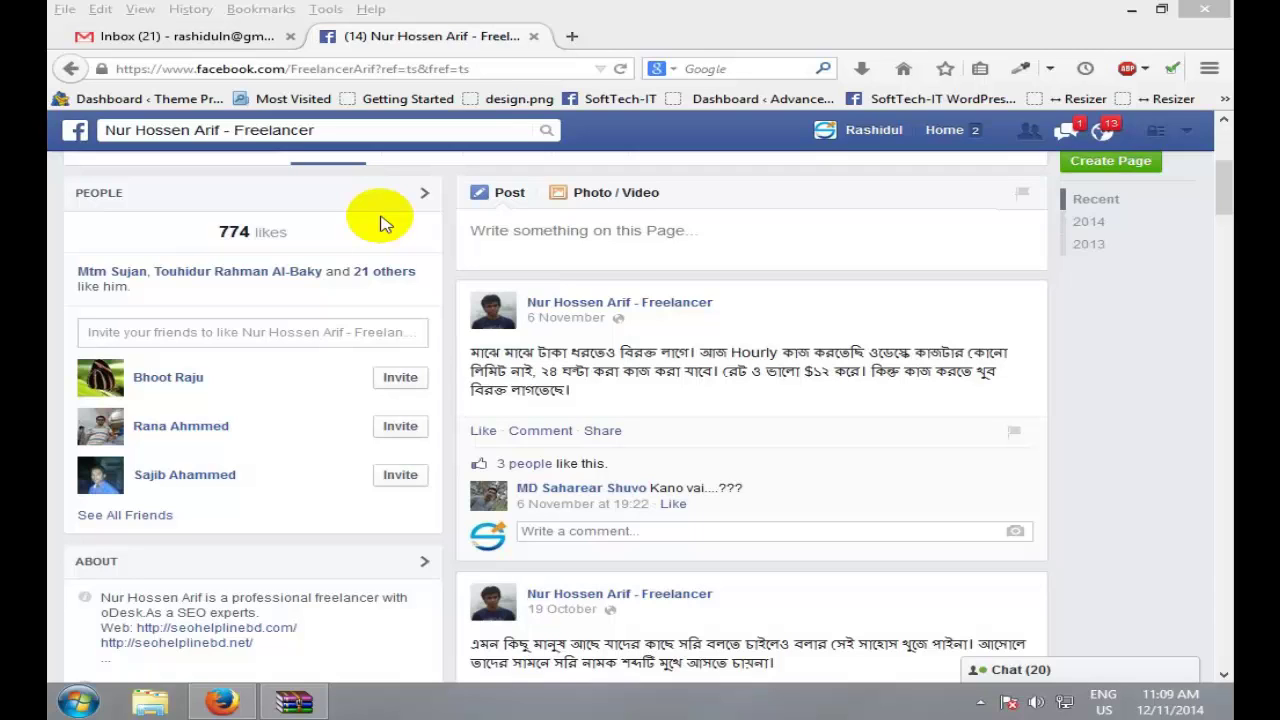
{"action": "double_click", "coordinate": [607, 371]}
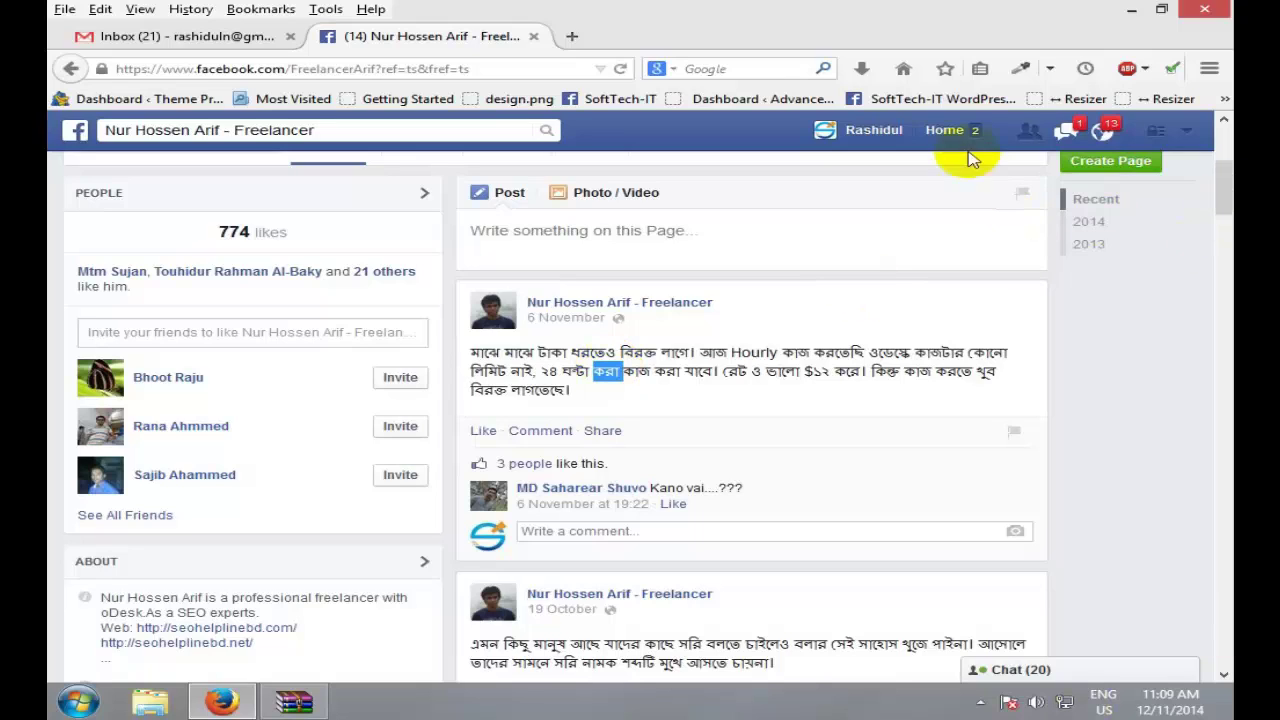
{"action": "left_click", "coordinate": [940, 131]}
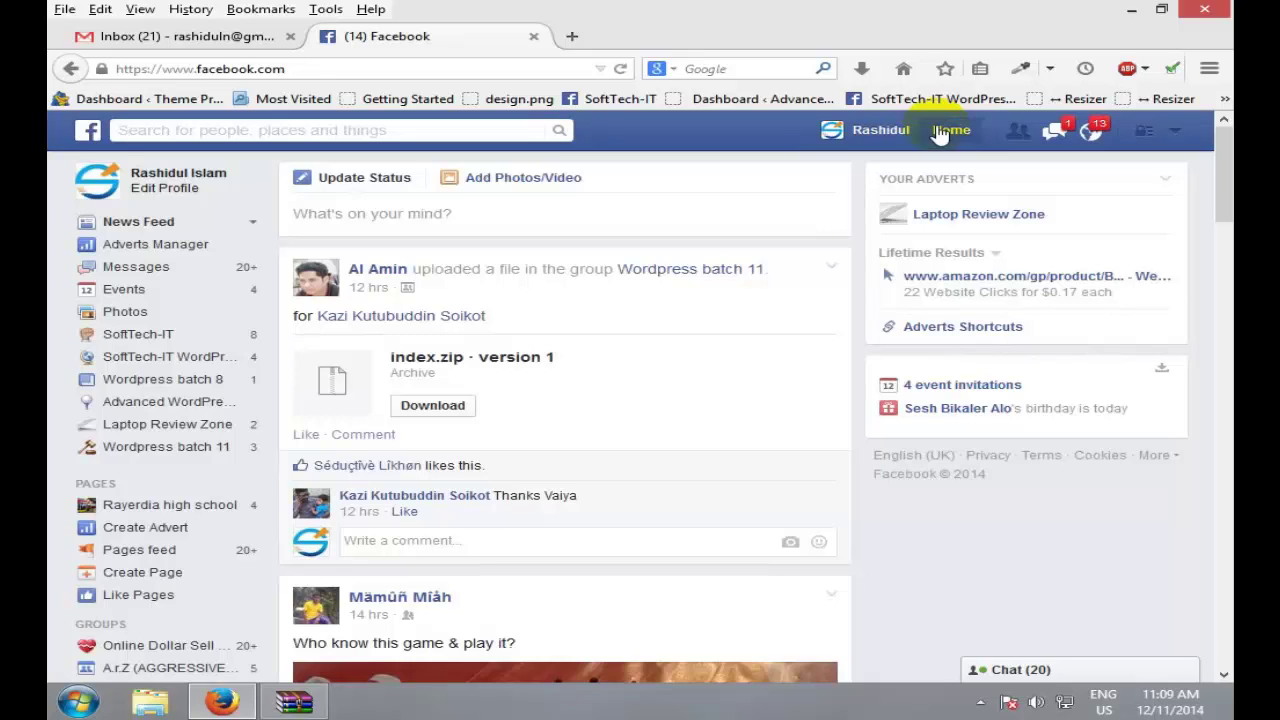
{"action": "left_click_drag", "start_coordinate": [1224, 198], "coordinate": [1221, 132]}
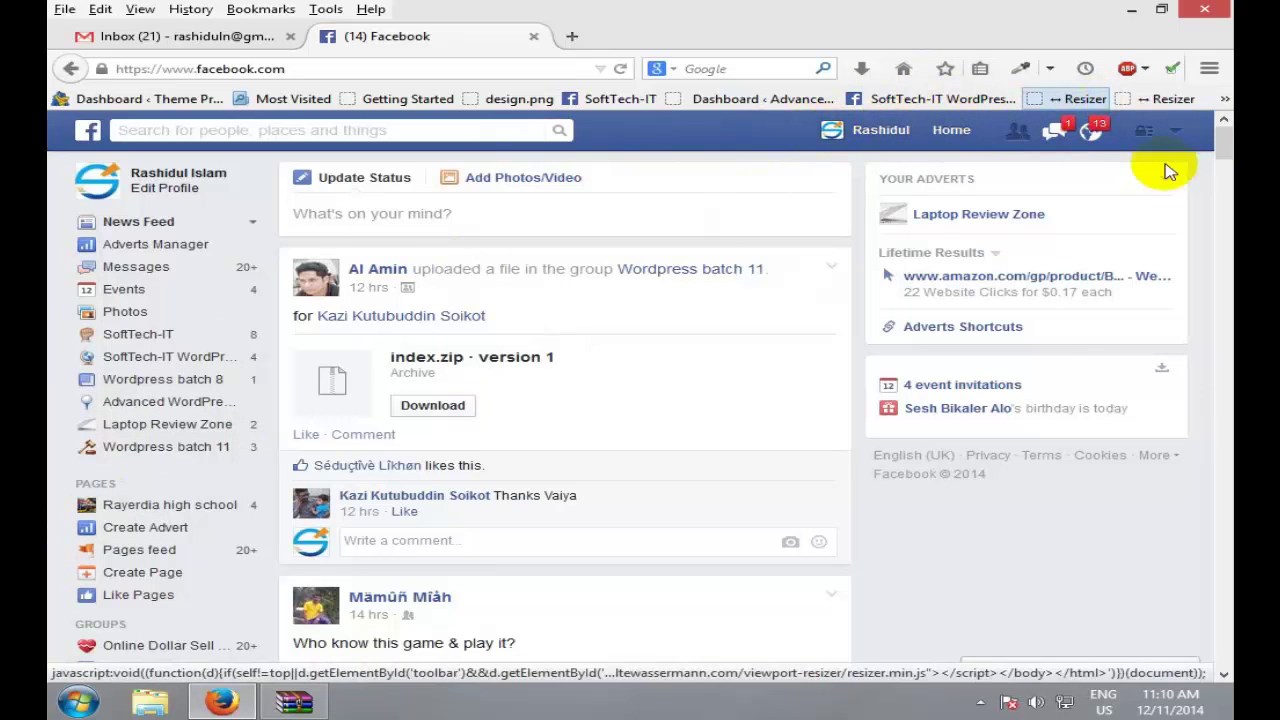
{"action": "left_click_drag", "start_coordinate": [1223, 143], "coordinate": [1223, 115]}
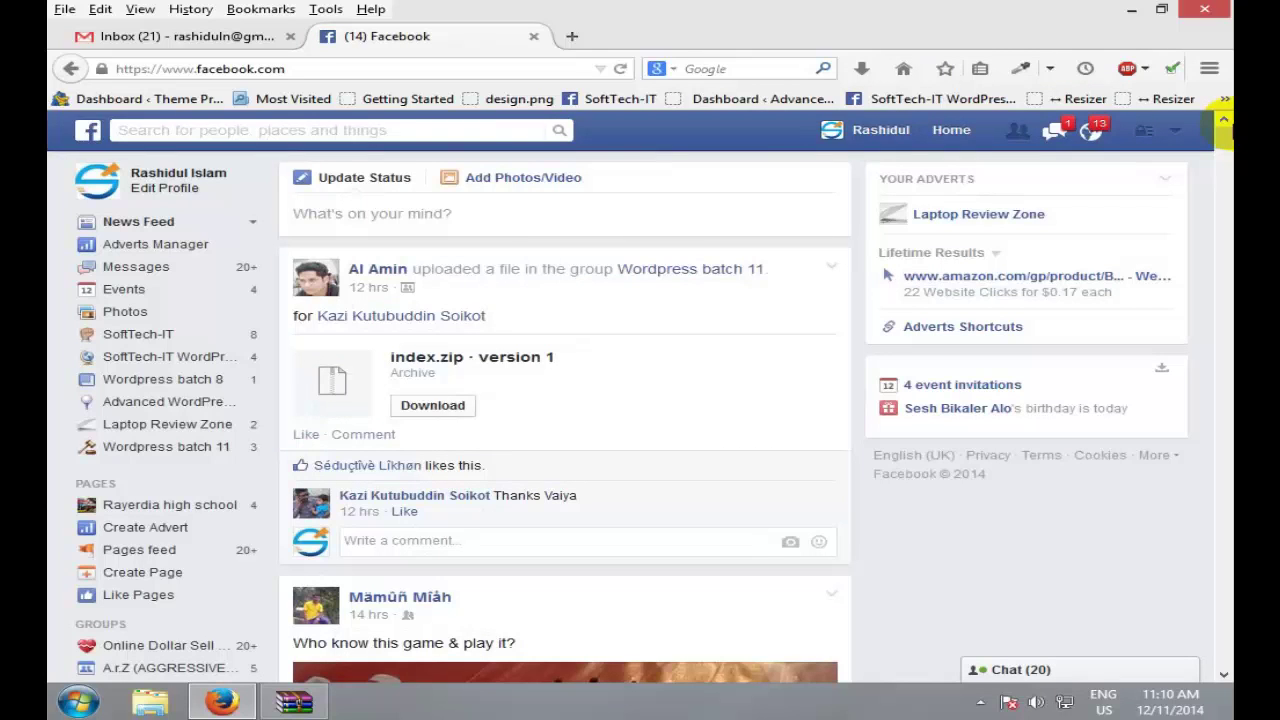
Step: Post the status 'Good morning everyone', joining 'every one' into one word before publishing
{"action": "left_click", "coordinate": [605, 213]}
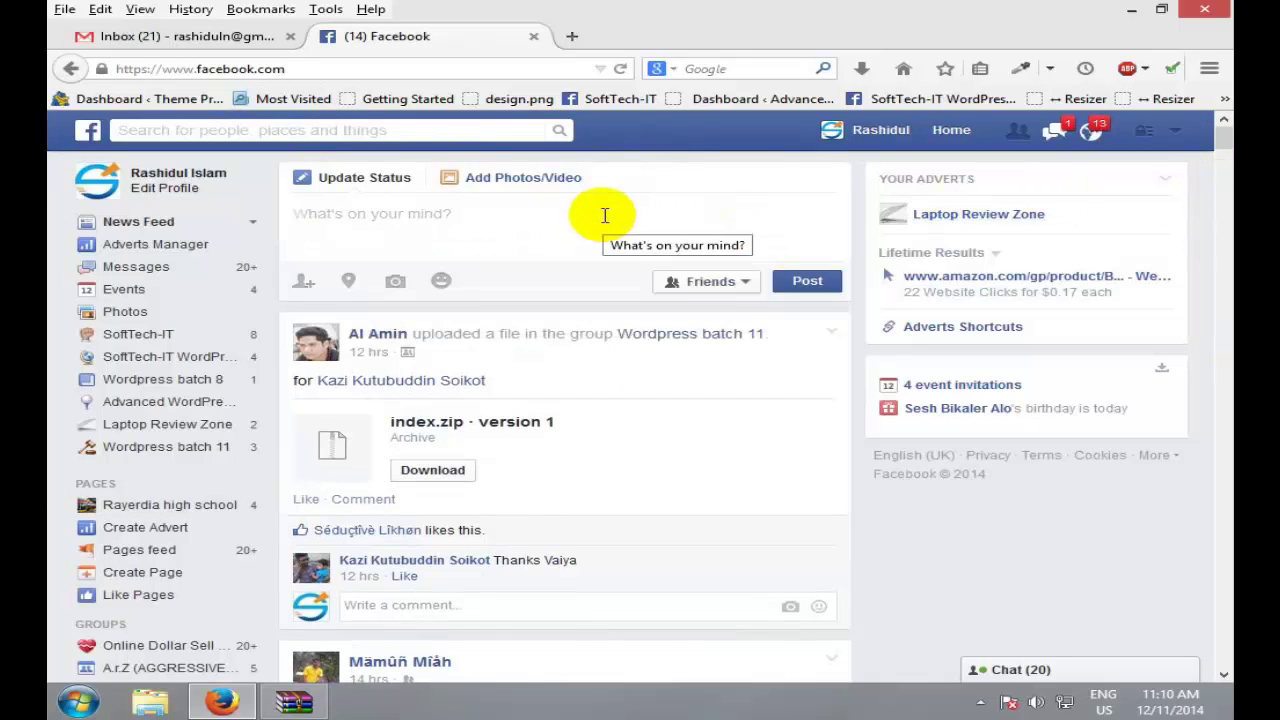
{"action": "type", "text": "Good mor"}
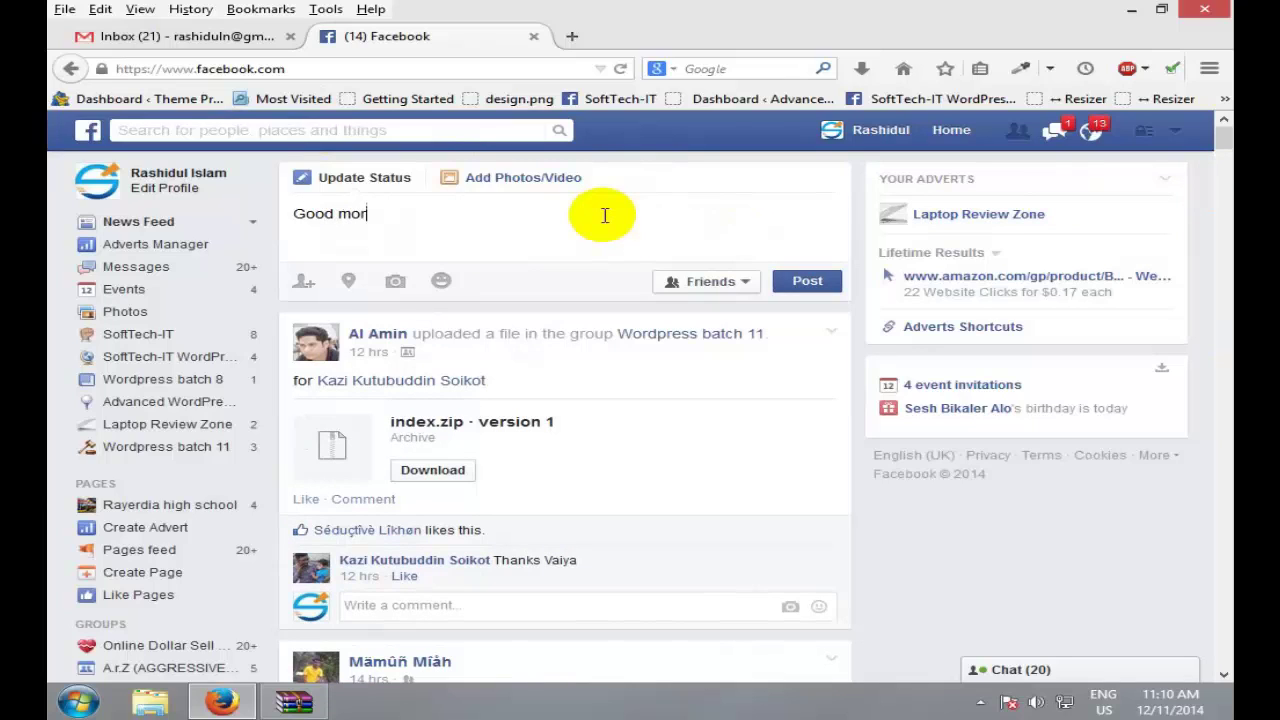
{"action": "type", "text": "ning every one"}
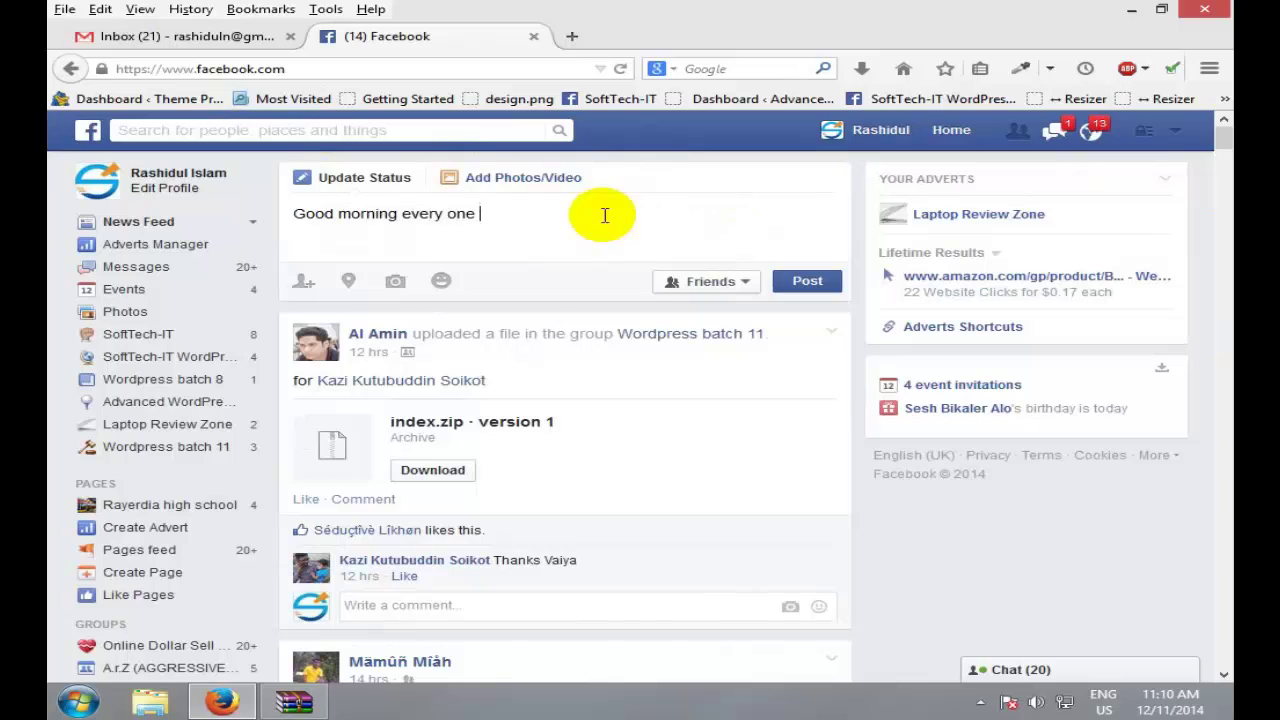
{"action": "key", "text": "BackSpace"}
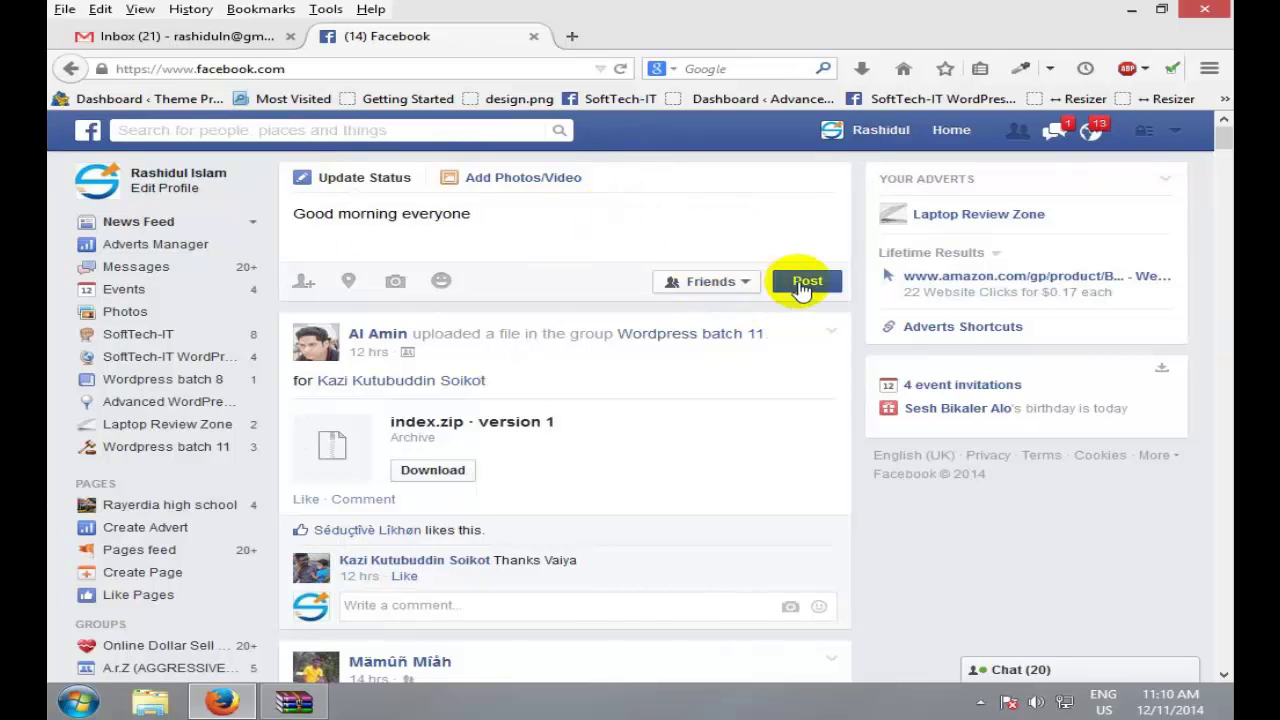
{"action": "left_click", "coordinate": [806, 281]}
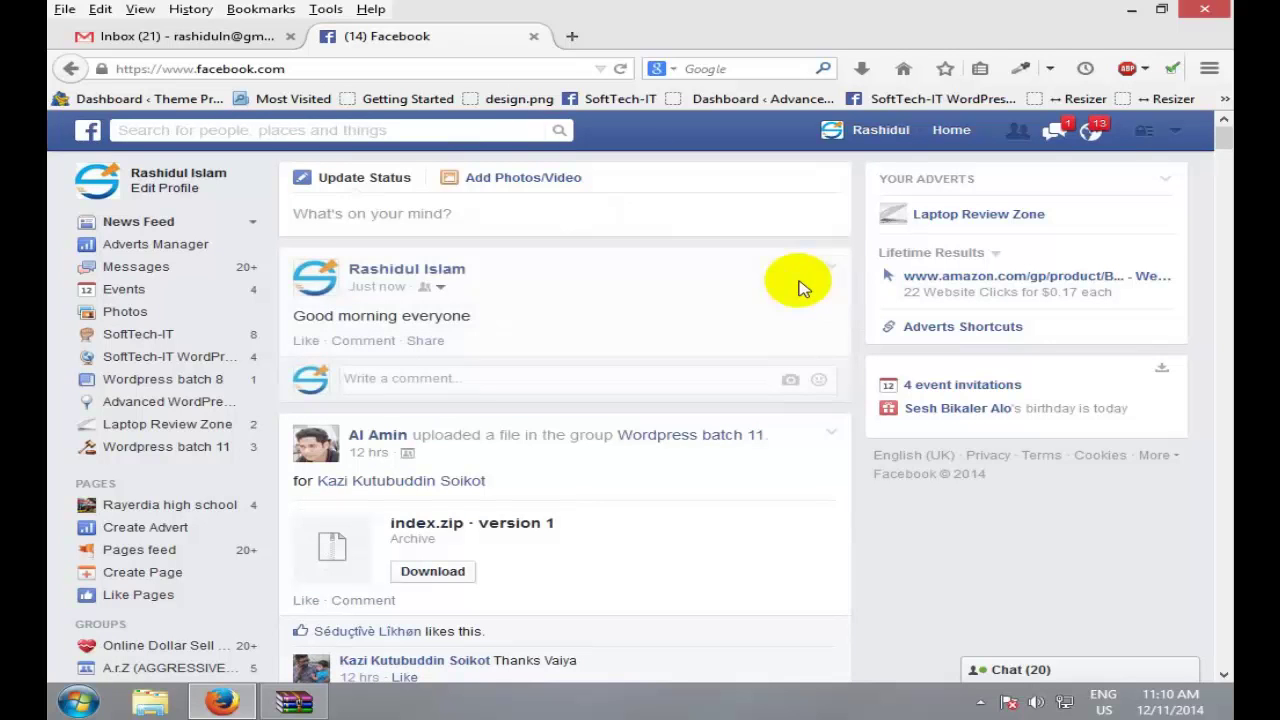
{"action": "left_click", "coordinate": [398, 213]}
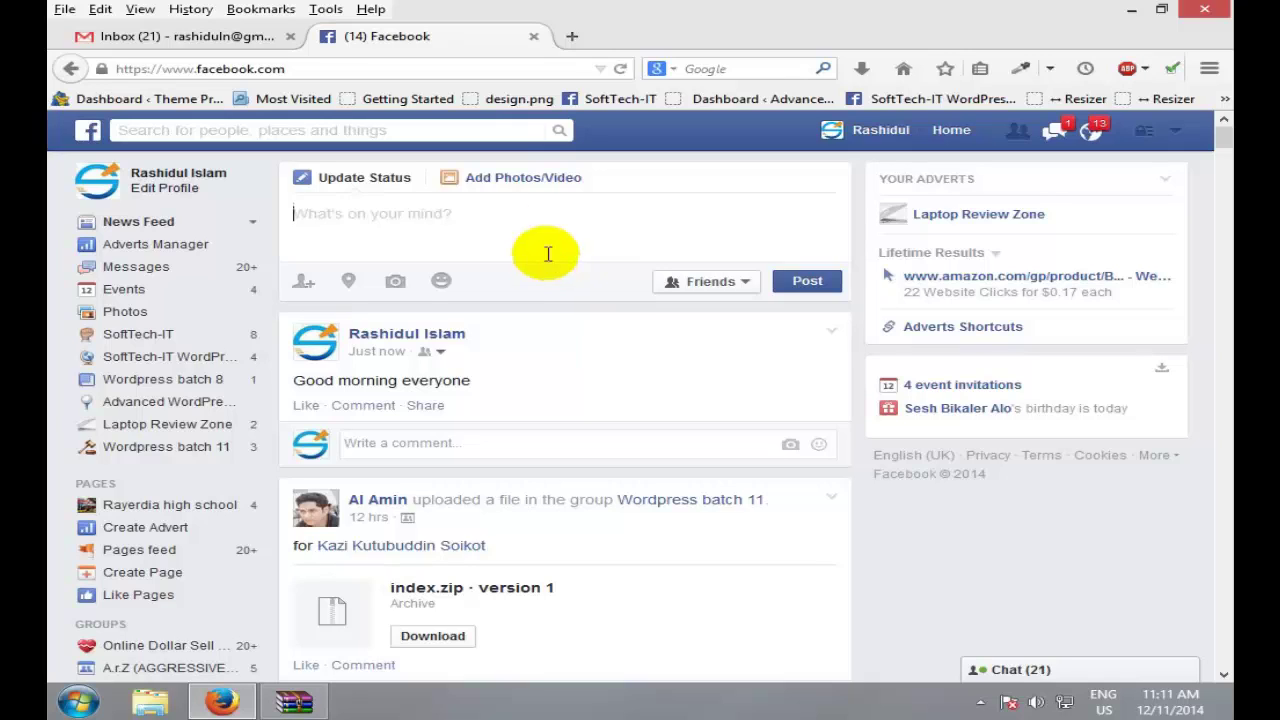
Step: Launch a blank Notepad document by searching 'note' in the Start menu
{"action": "left_click", "coordinate": [537, 223]}
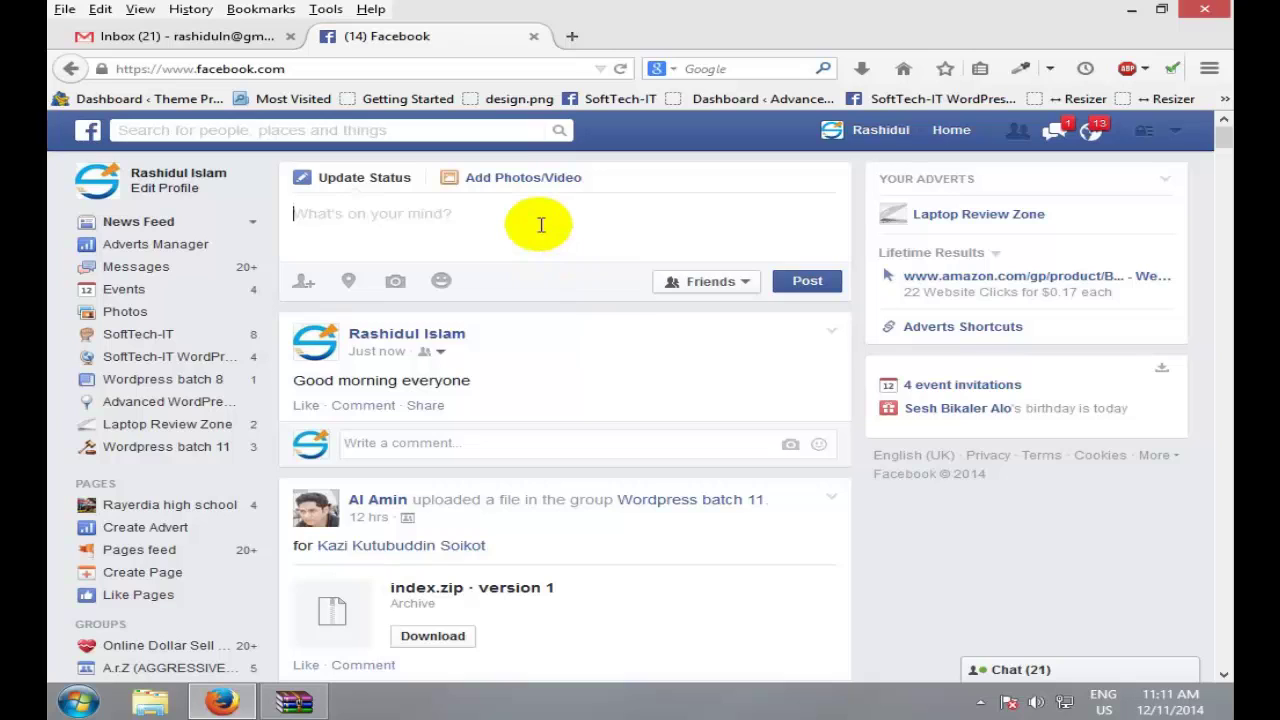
{"action": "left_click", "coordinate": [75, 702]}
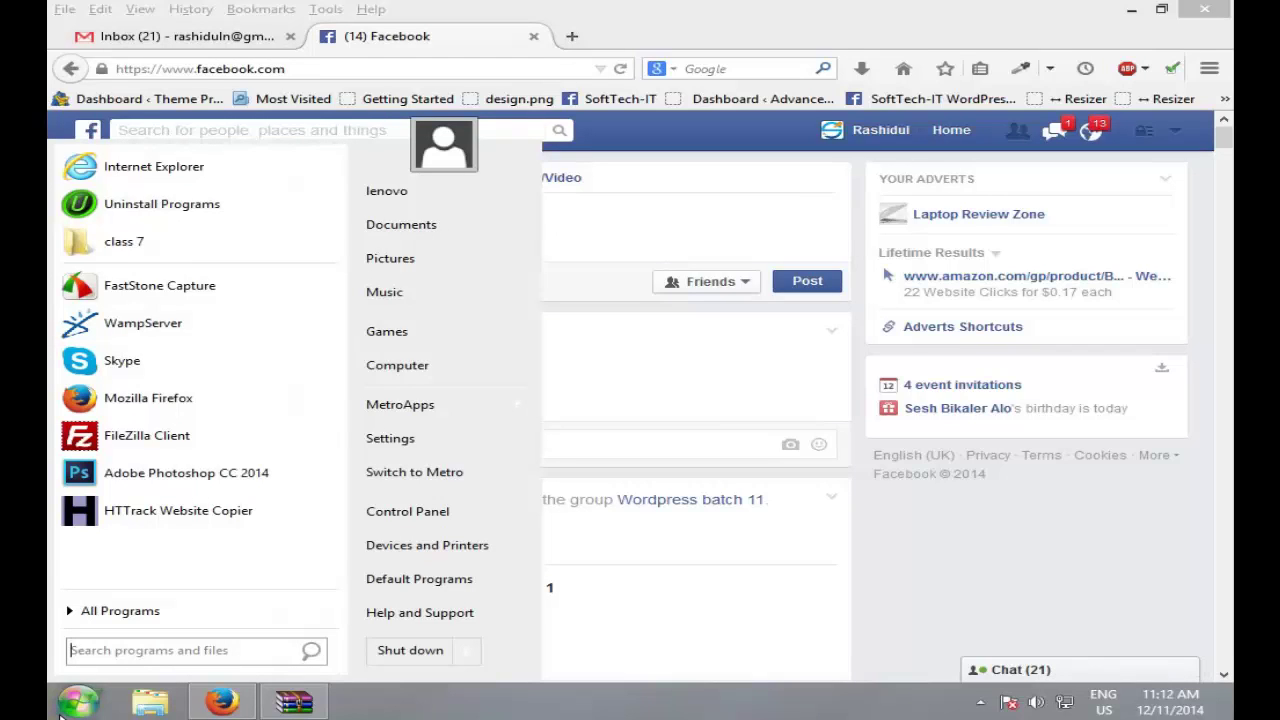
{"action": "left_click", "coordinate": [271, 571]}
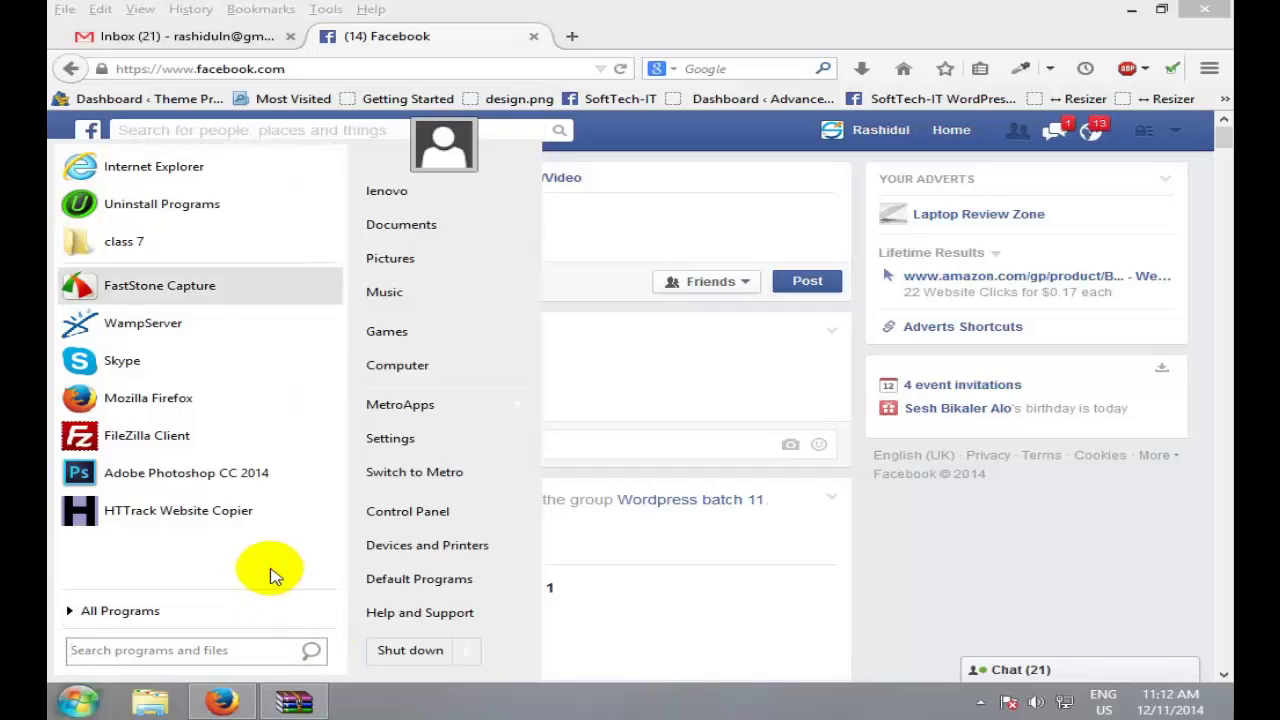
{"action": "left_click", "coordinate": [666, 186]}
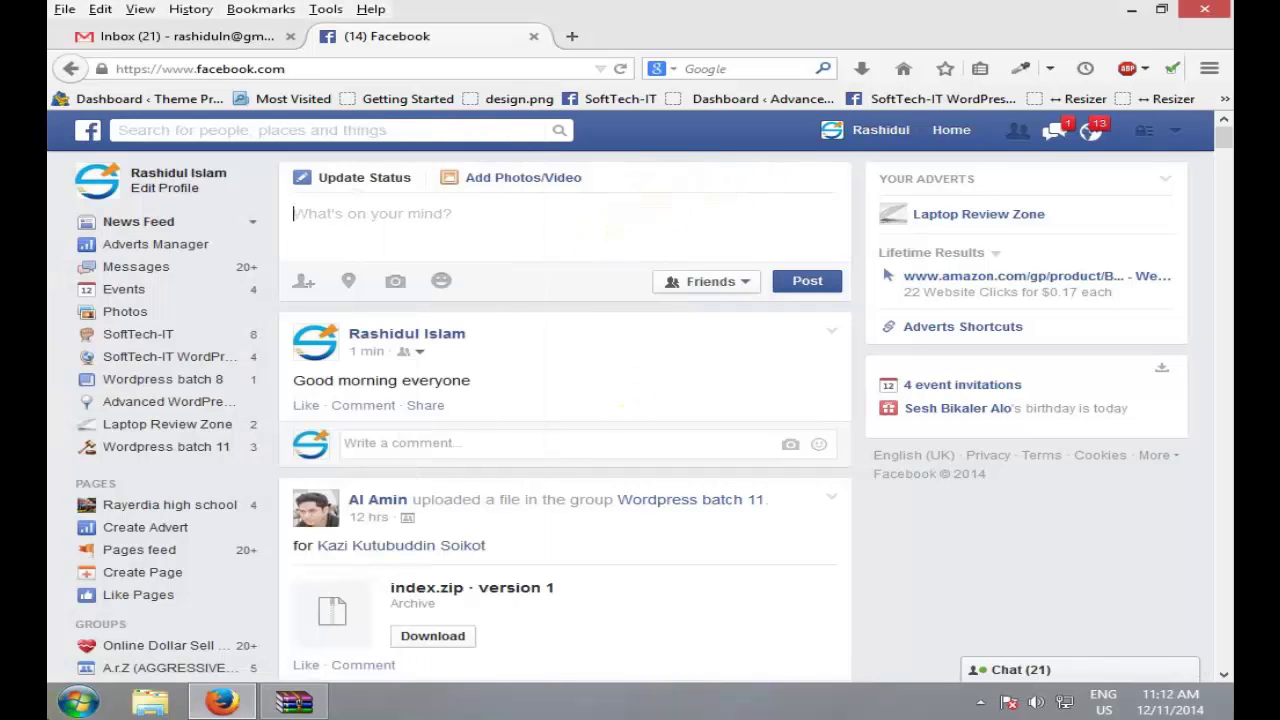
{"action": "left_click", "coordinate": [98, 705]}
{"action": "type", "text": "note"}
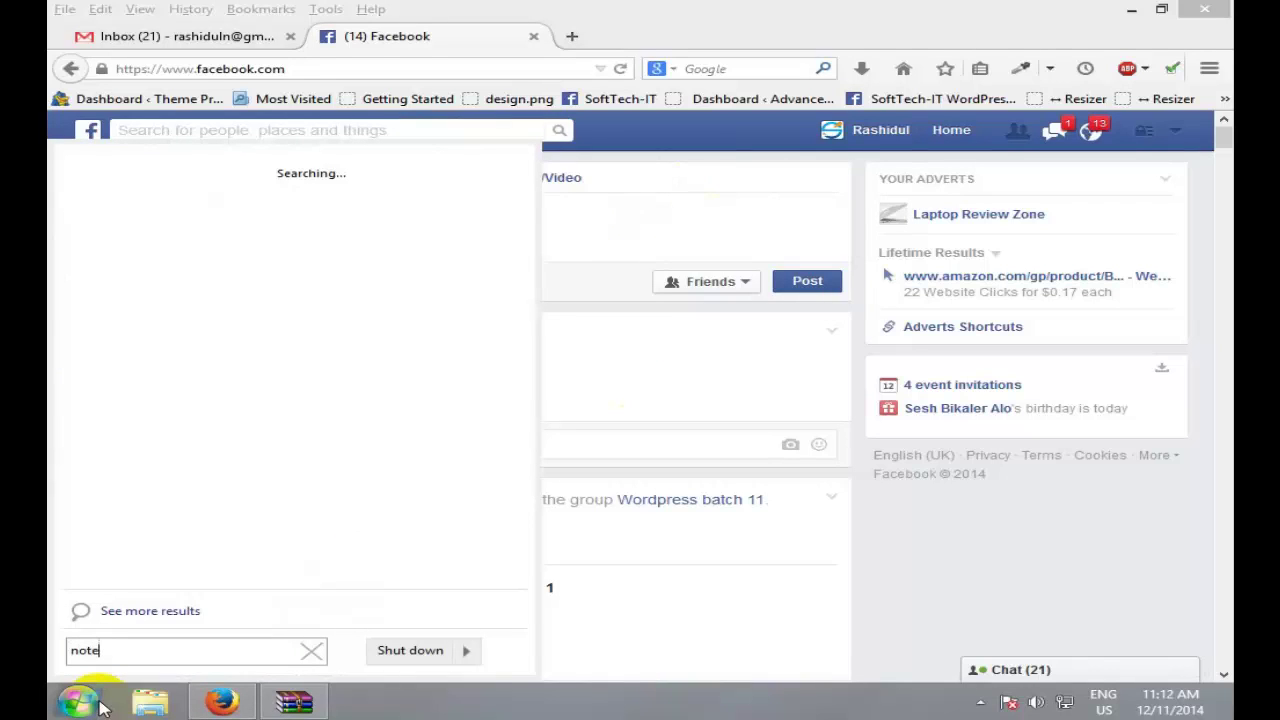
{"action": "key", "text": "Return"}
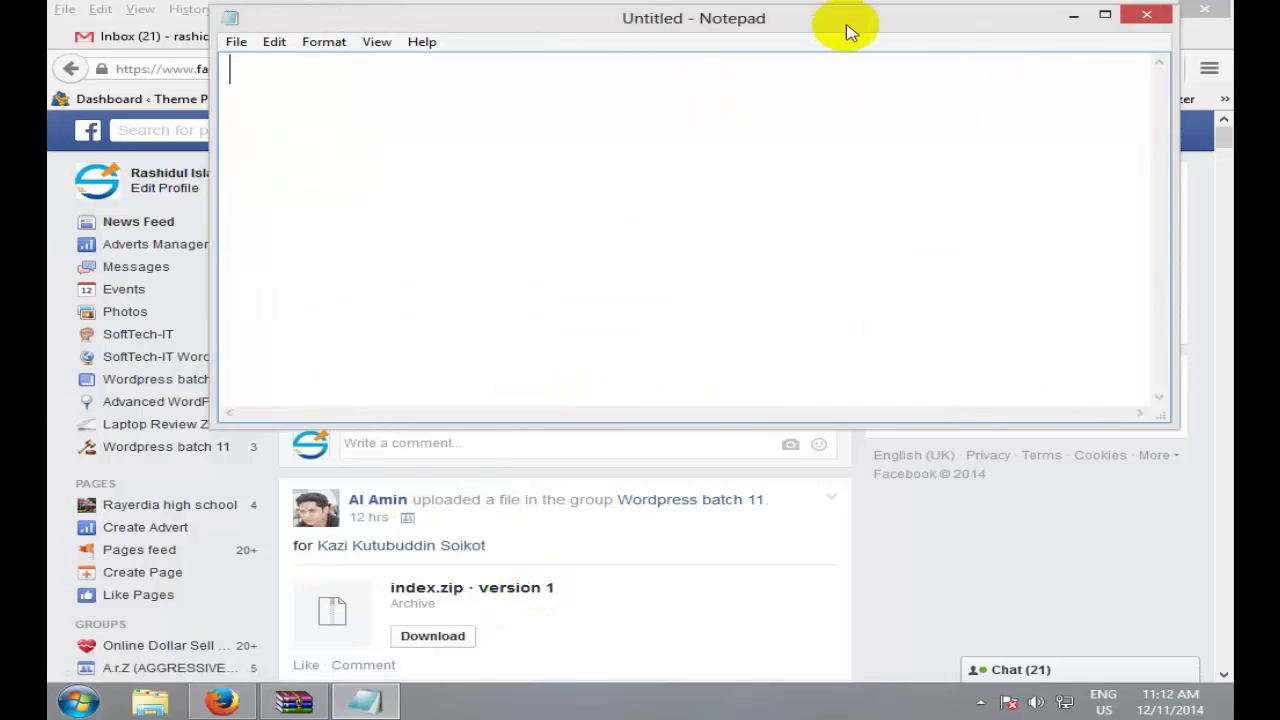
Step: Drag the Untitled Notepad window lower and slightly left over the browser
{"action": "left_click_drag", "start_coordinate": [846, 29], "coordinate": [820, 200]}
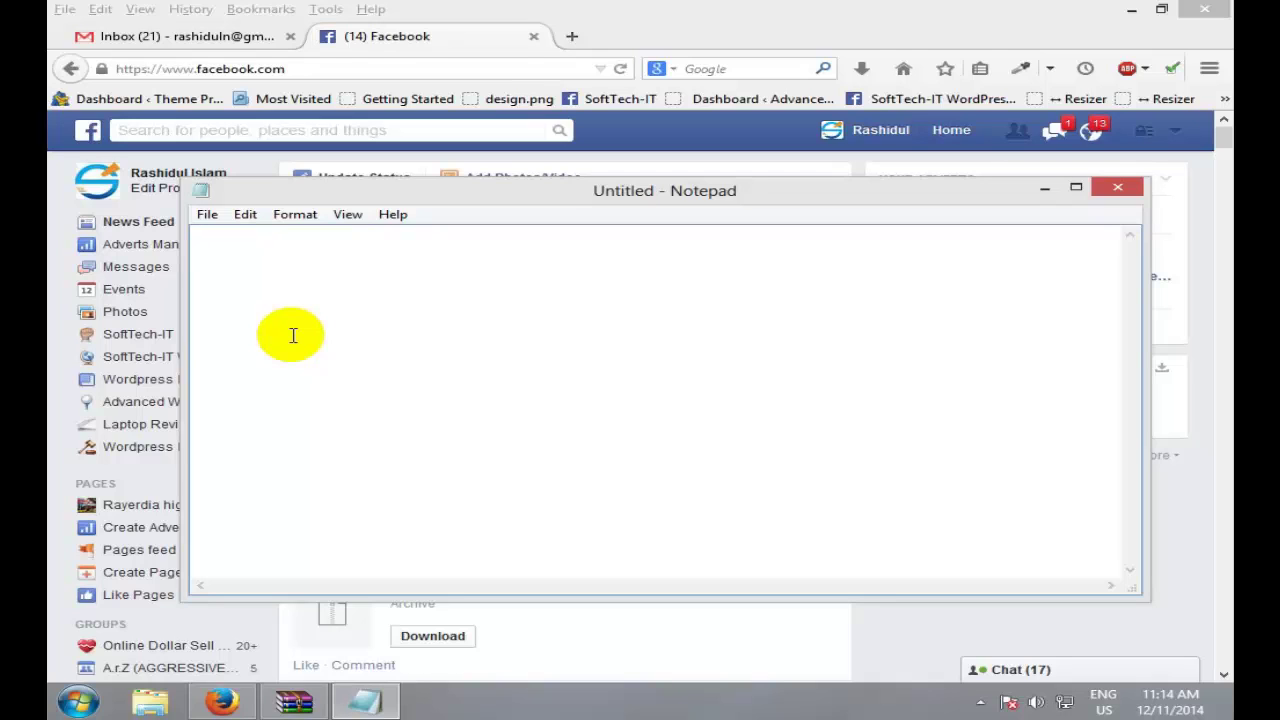
Step: Place the cursor in the empty Untitled Notepad document, ready for typing
{"action": "left_click", "coordinate": [391, 309]}
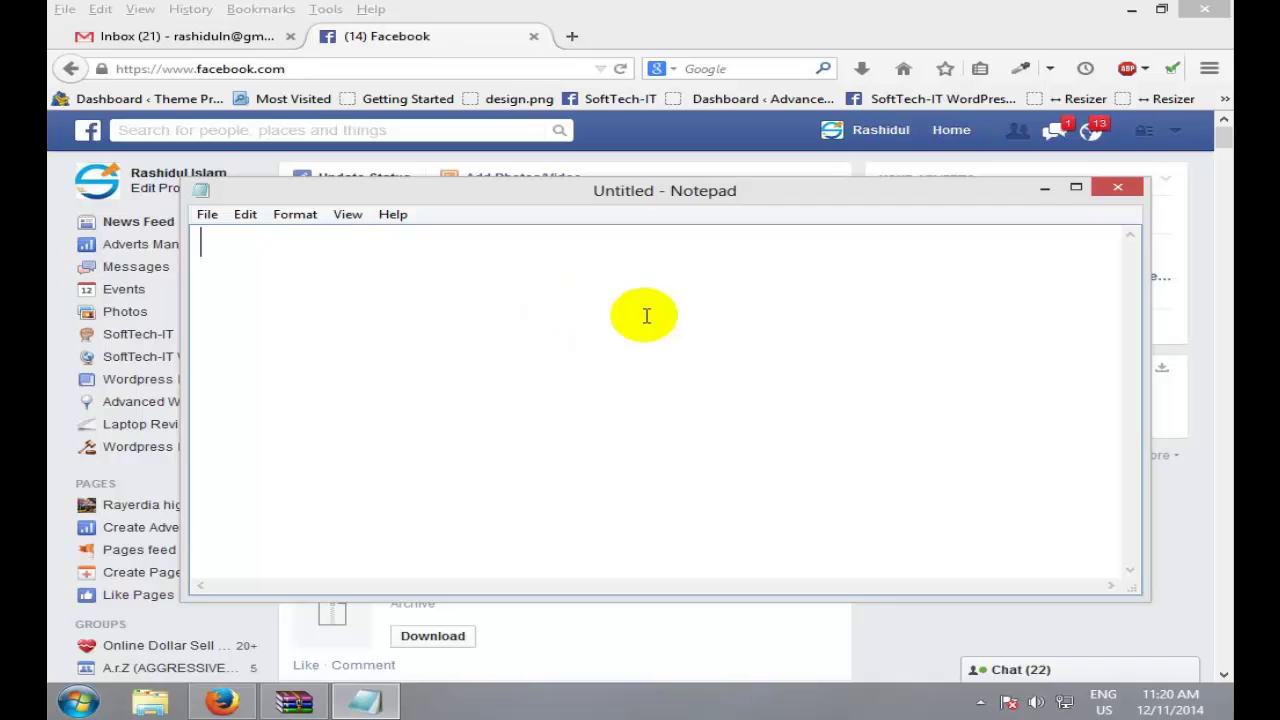
Step: Type the first two list lines '1. HTML' and '2. CSS', capitalising both topic names
{"action": "type", "text": "1. html"}
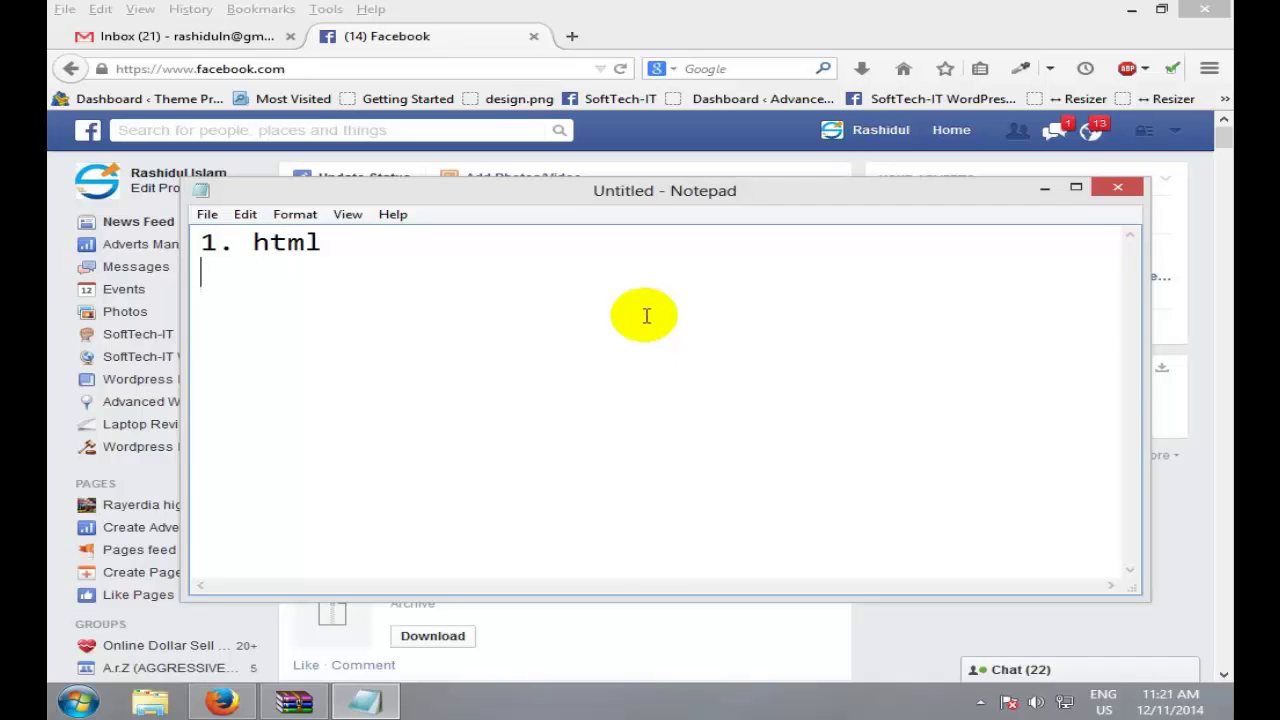
{"action": "key", "text": "Return"}
{"action": "type", "text": "2."}
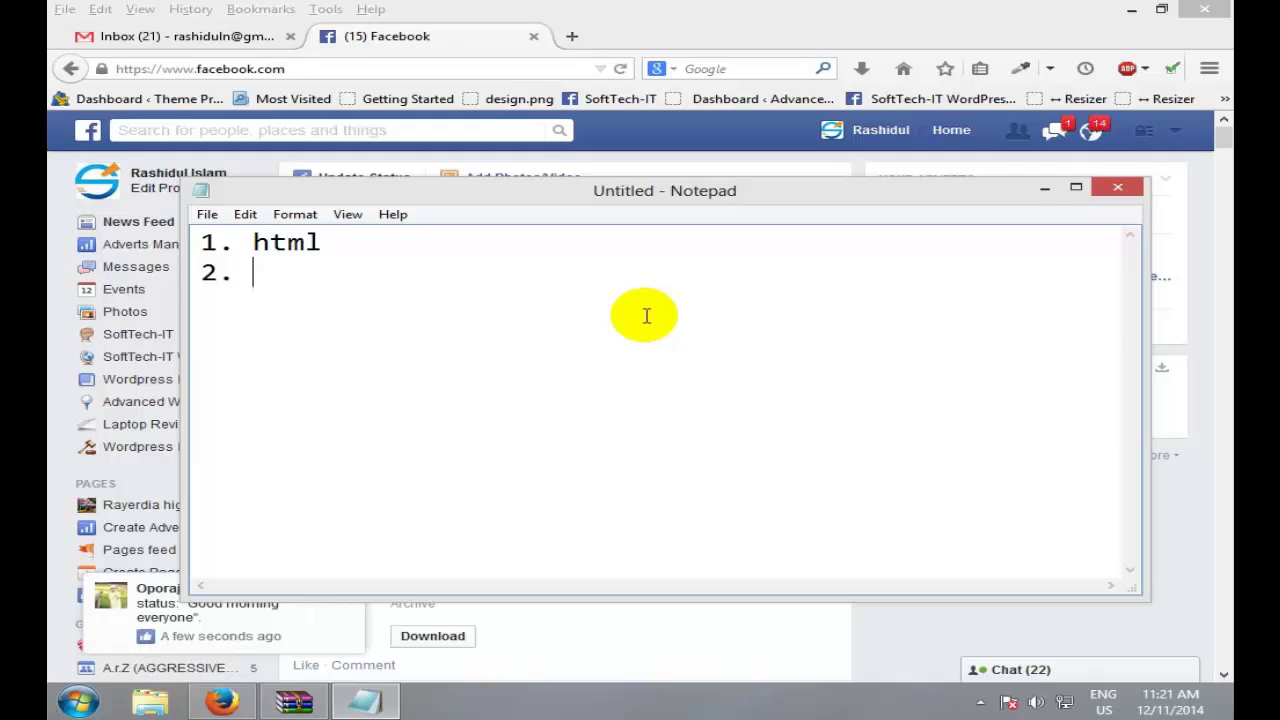
{"action": "type", "text": "css"}
{"action": "key", "text": "BackSpace"}
{"action": "key", "text": "BackSpace"}
{"action": "key", "text": "BackSpace"}
{"action": "type", "text": "CSS"}
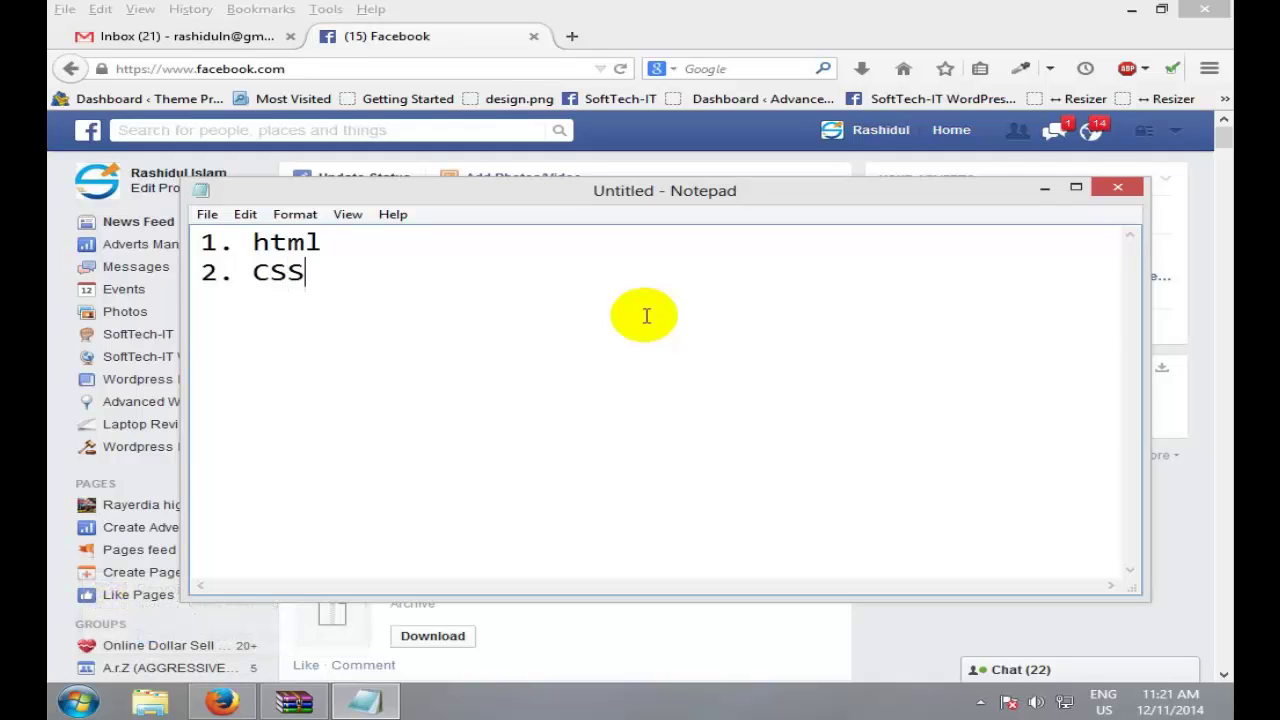
{"action": "left_click_drag", "start_coordinate": [343, 243], "coordinate": [252, 248]}
{"action": "type", "text": "HTML"}
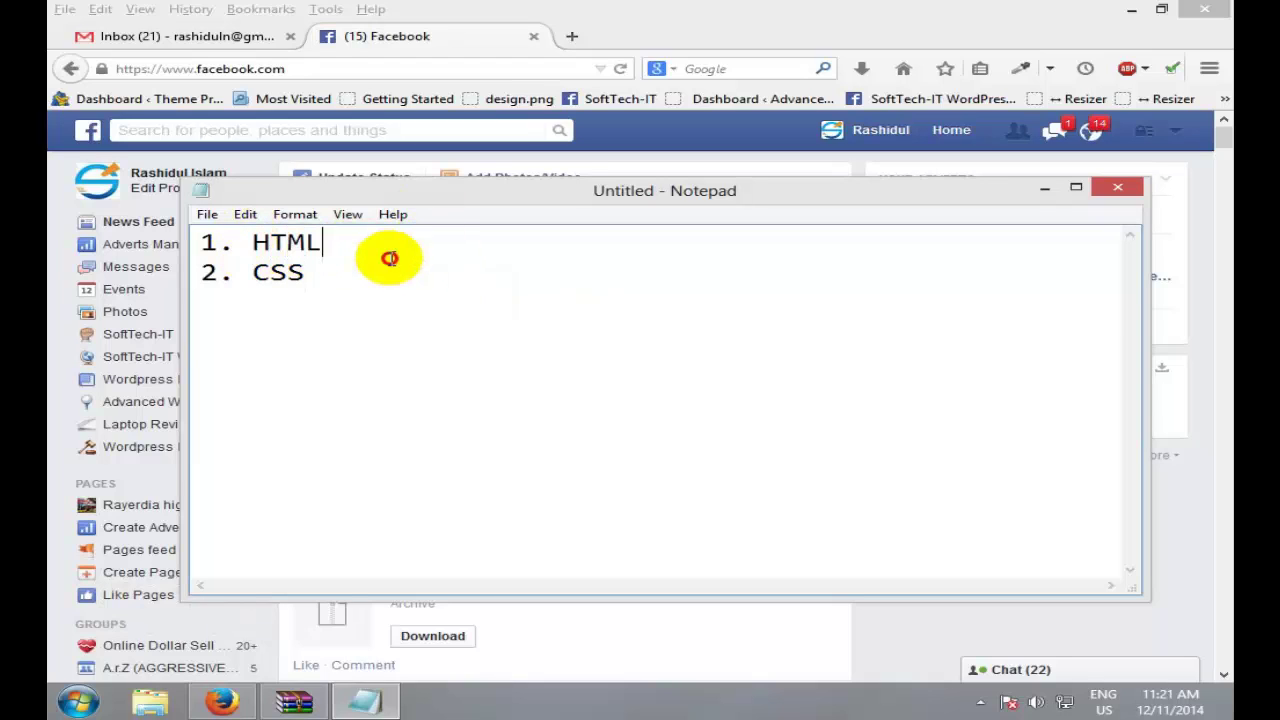
Step: Add '3. JavaScript' and '4. jQuary' to the list and bring up the Save As window
{"action": "left_click", "coordinate": [391, 259]}
{"action": "key", "text": "Return"}
{"action": "type", "text": "3. JavaScri"}
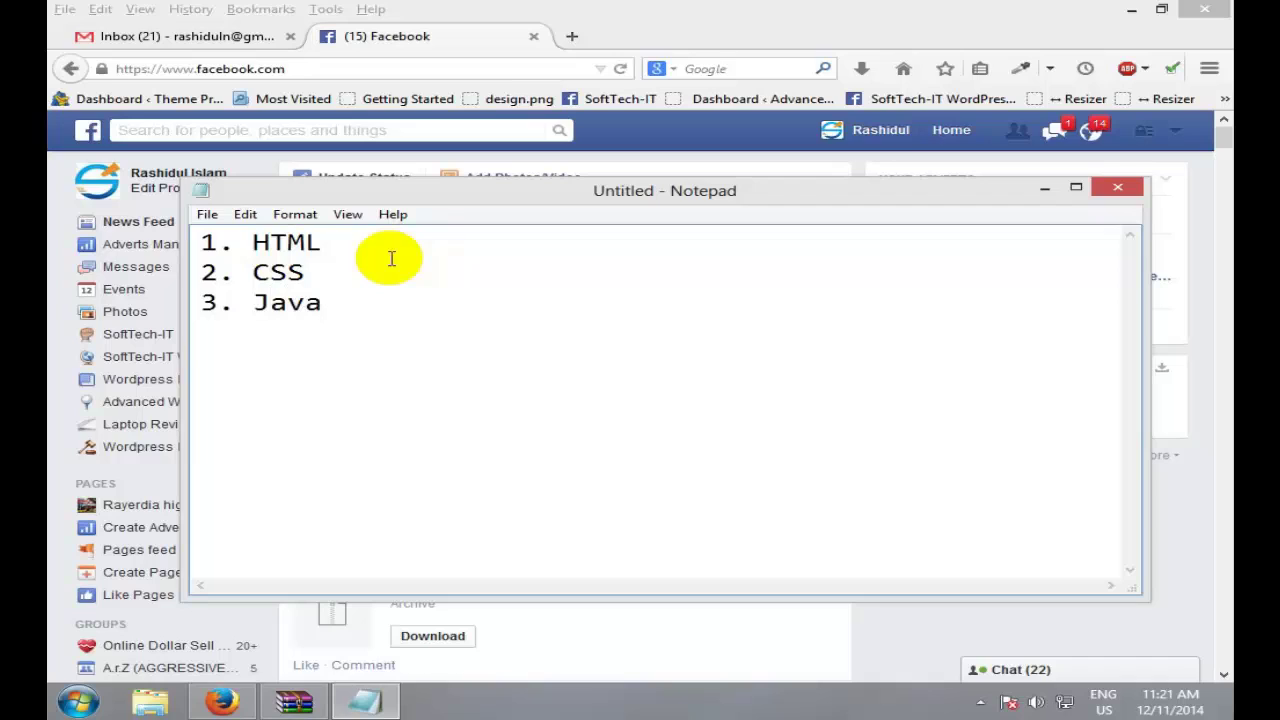
{"action": "type", "text": "pt"}
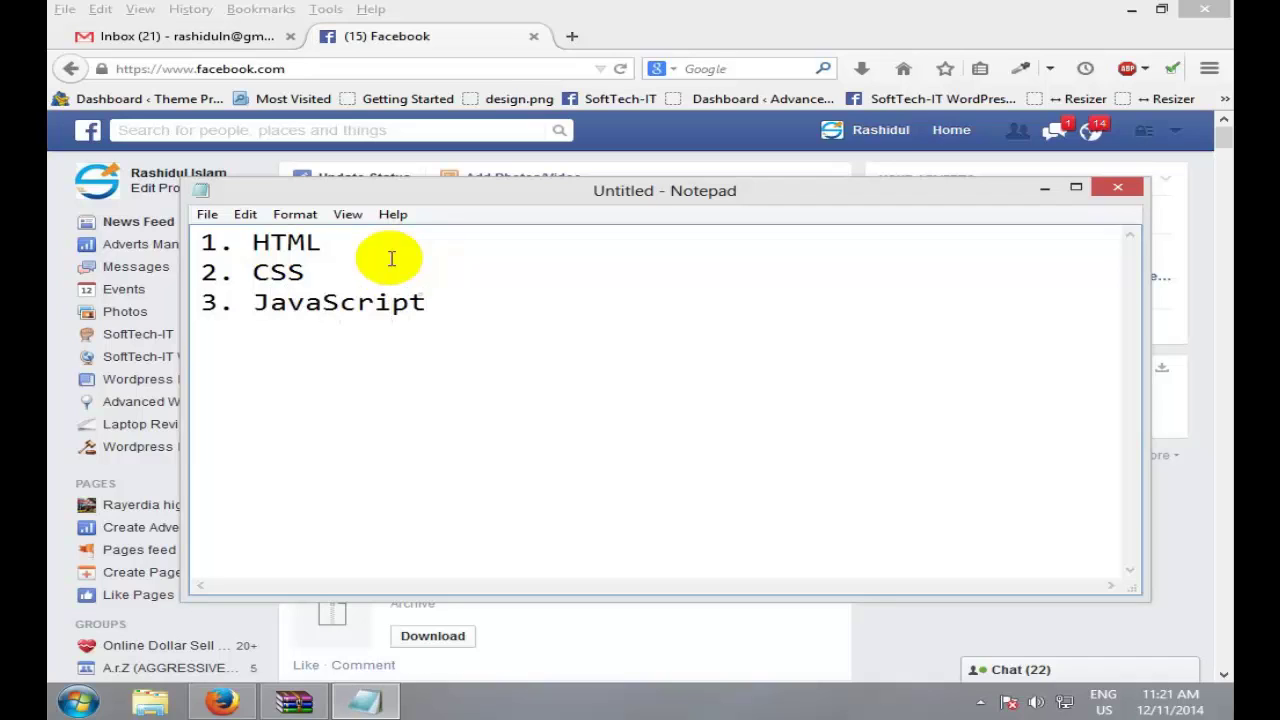
{"action": "key", "text": "Return"}
{"action": "type", "text": "4. jQuary"}
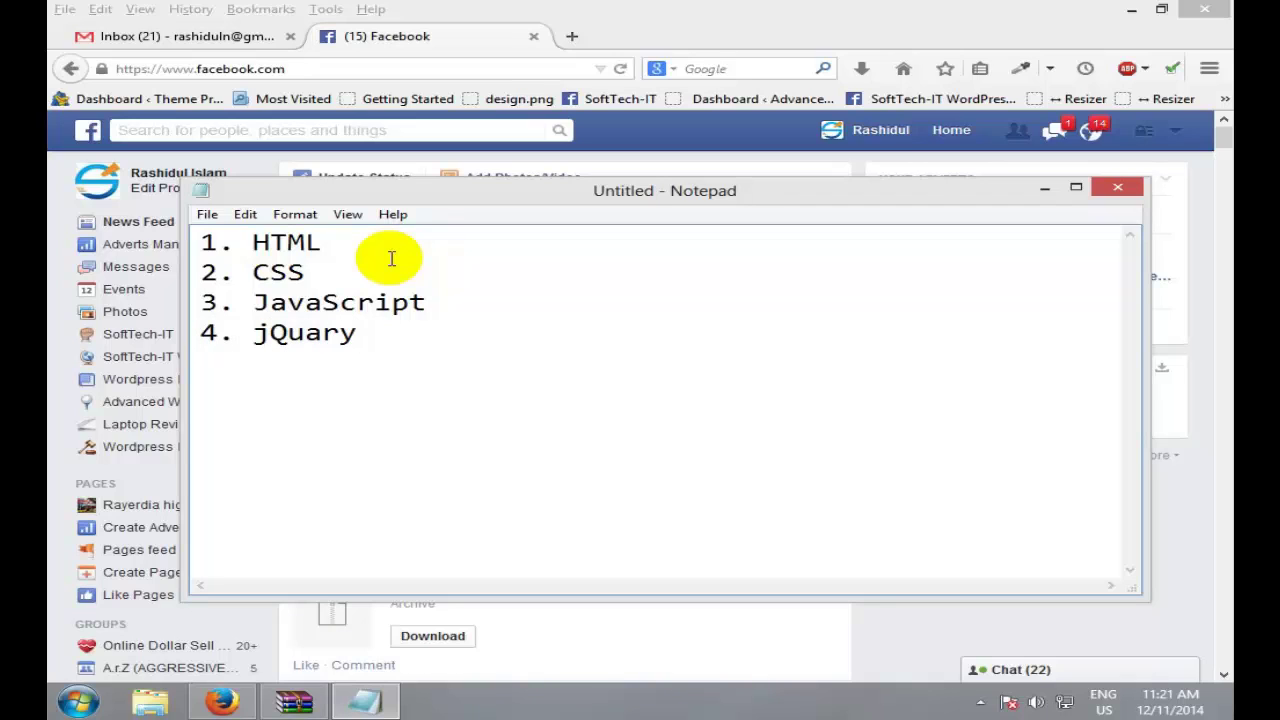
{"action": "key", "text": "ctrl+s"}
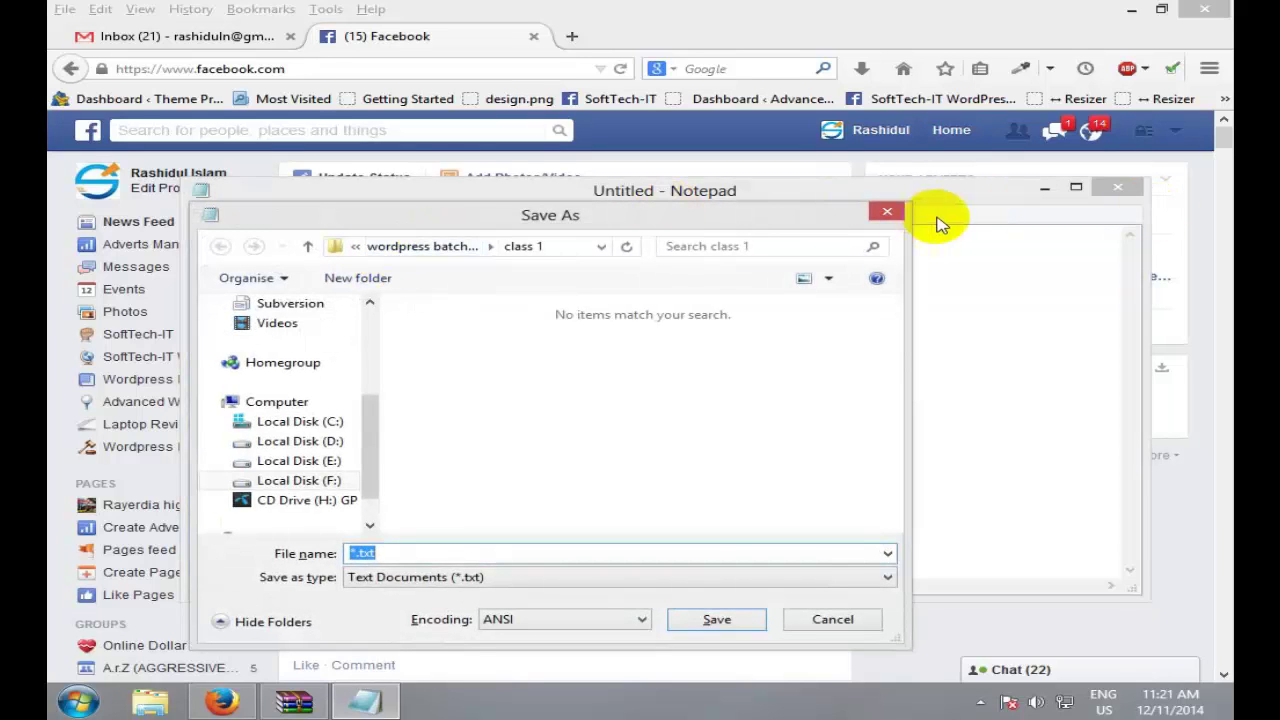
Step: Close the Save As window without saving and select the '1. HTML' line
{"action": "left_click", "coordinate": [887, 211]}
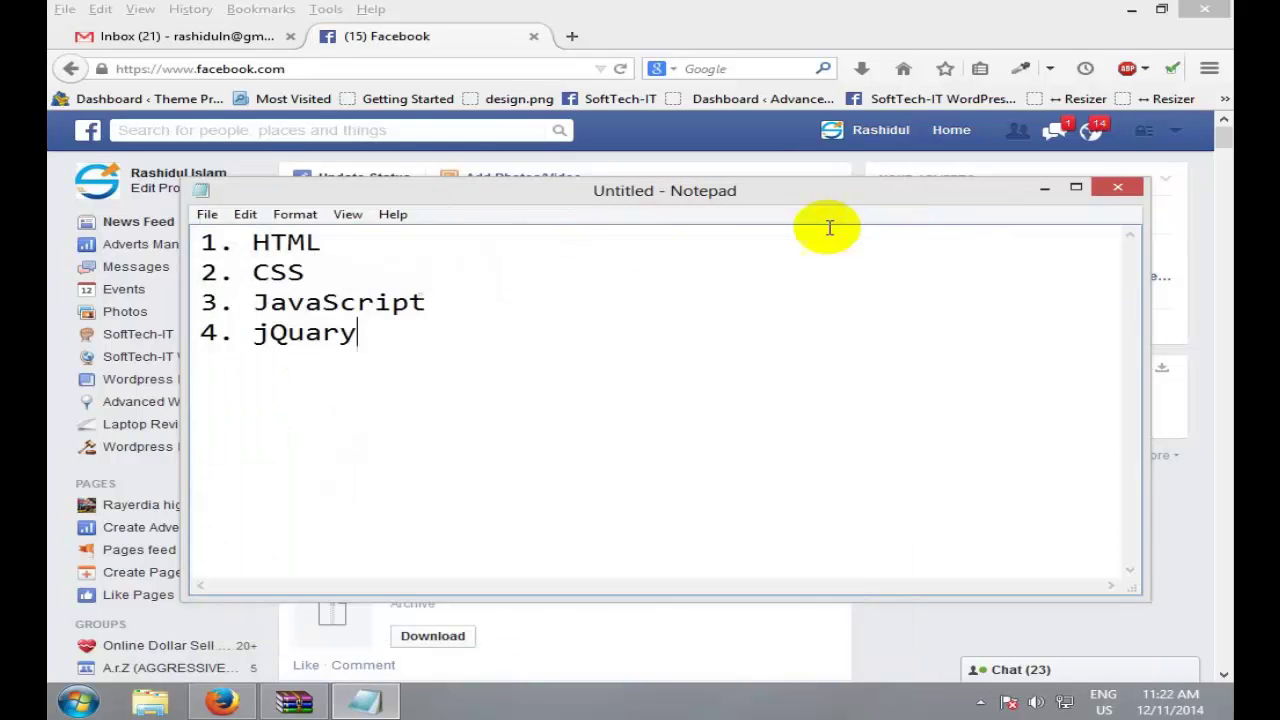
{"action": "double_click", "coordinate": [289, 242]}
{"action": "left_click", "coordinate": [370, 270]}
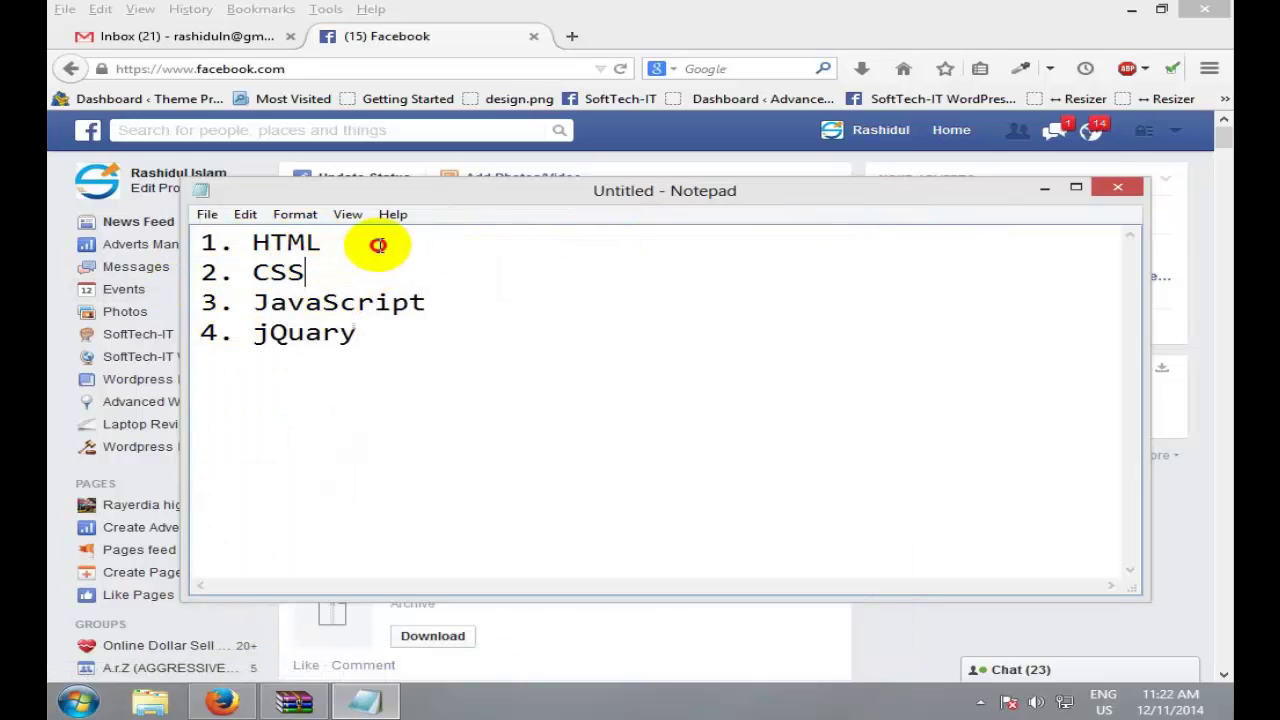
{"action": "left_click", "coordinate": [382, 244]}
{"action": "key", "text": "shift+Home"}
Step: Highlight HTML, CSS and the line-two number, then minimize Notepad to reveal Facebook
{"action": "double_click", "coordinate": [292, 242]}
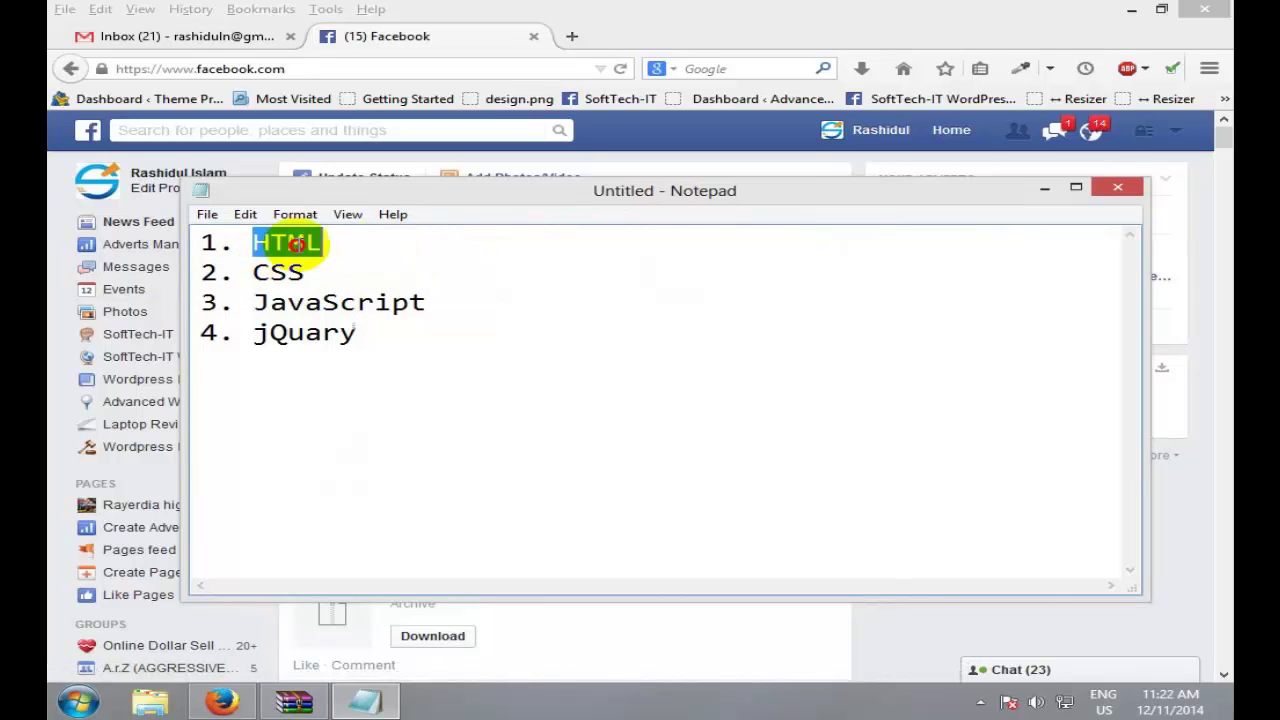
{"action": "key", "text": "Down"}
{"action": "key", "text": "ctrl+shift+Left"}
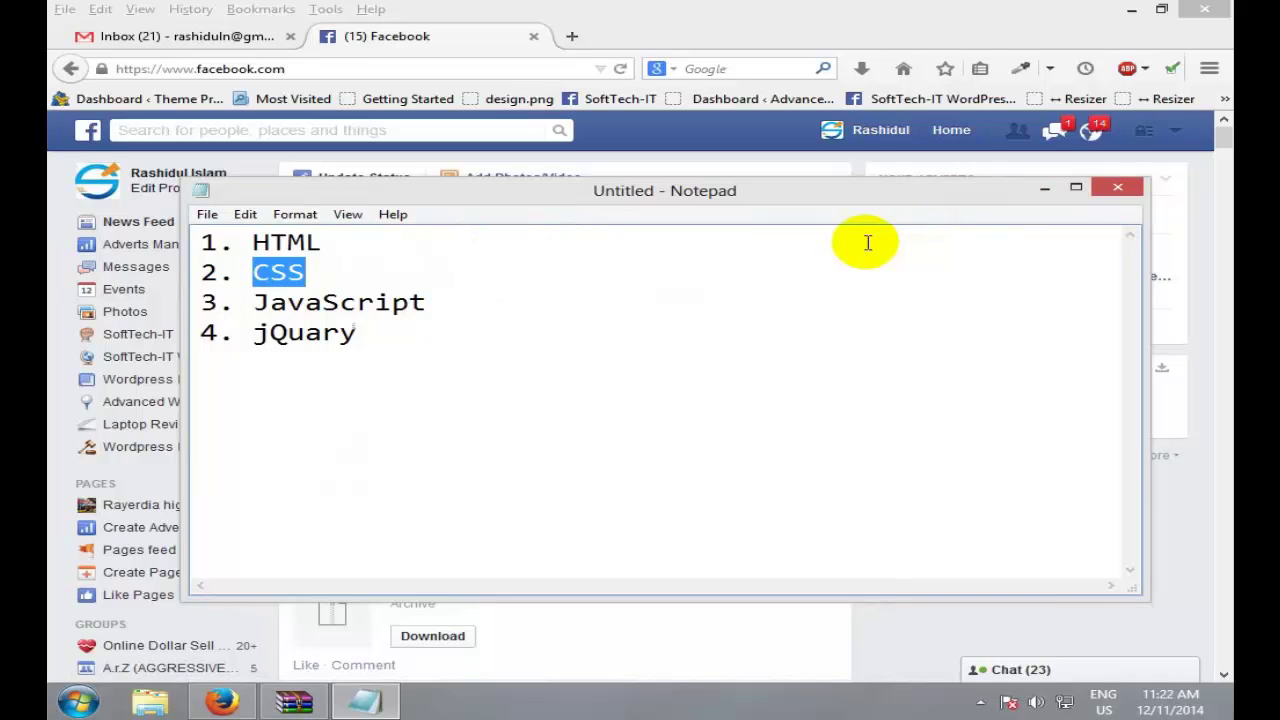
{"action": "double_click", "coordinate": [214, 270]}
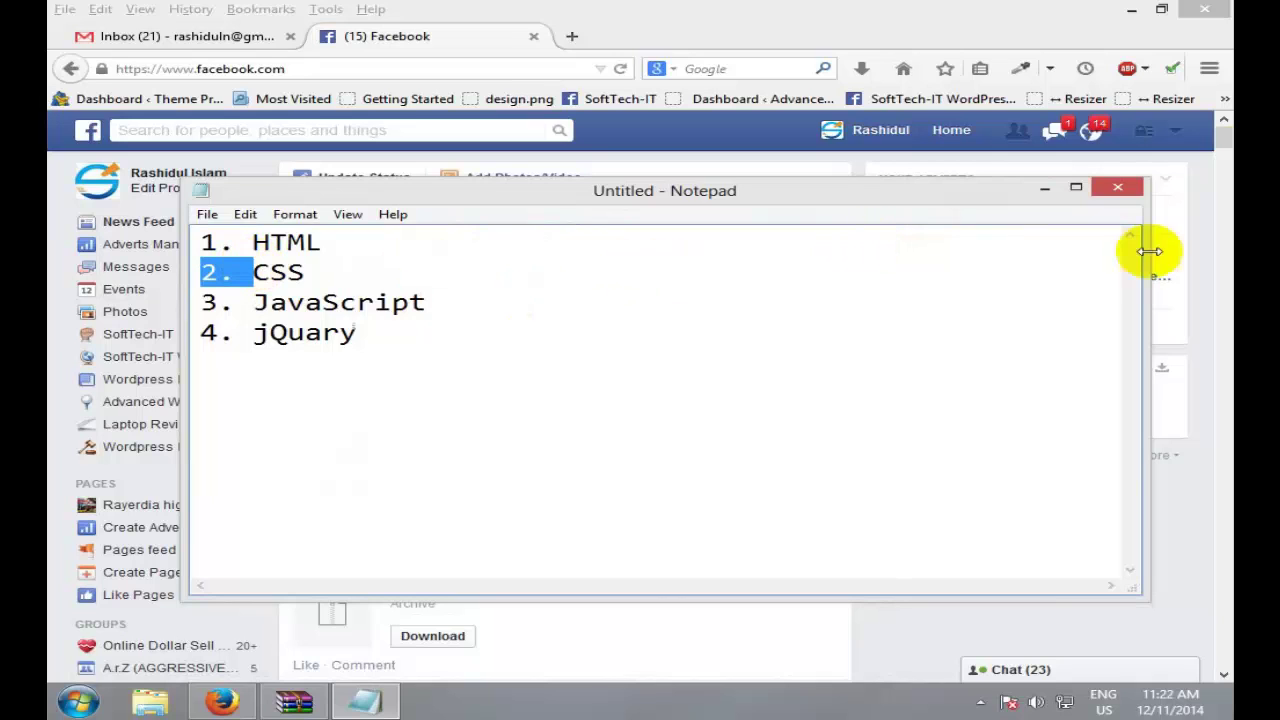
{"action": "left_click", "coordinate": [1042, 188]}
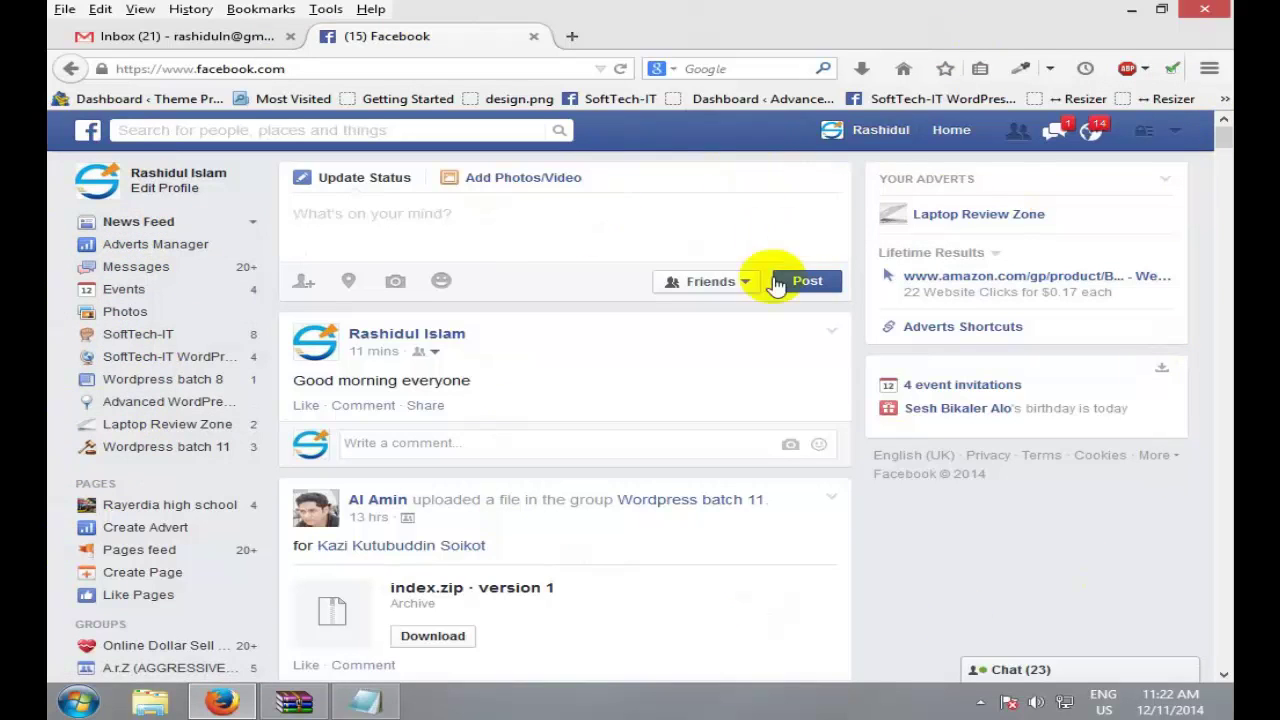
{"action": "mouse_move", "coordinate": [930, 225]}
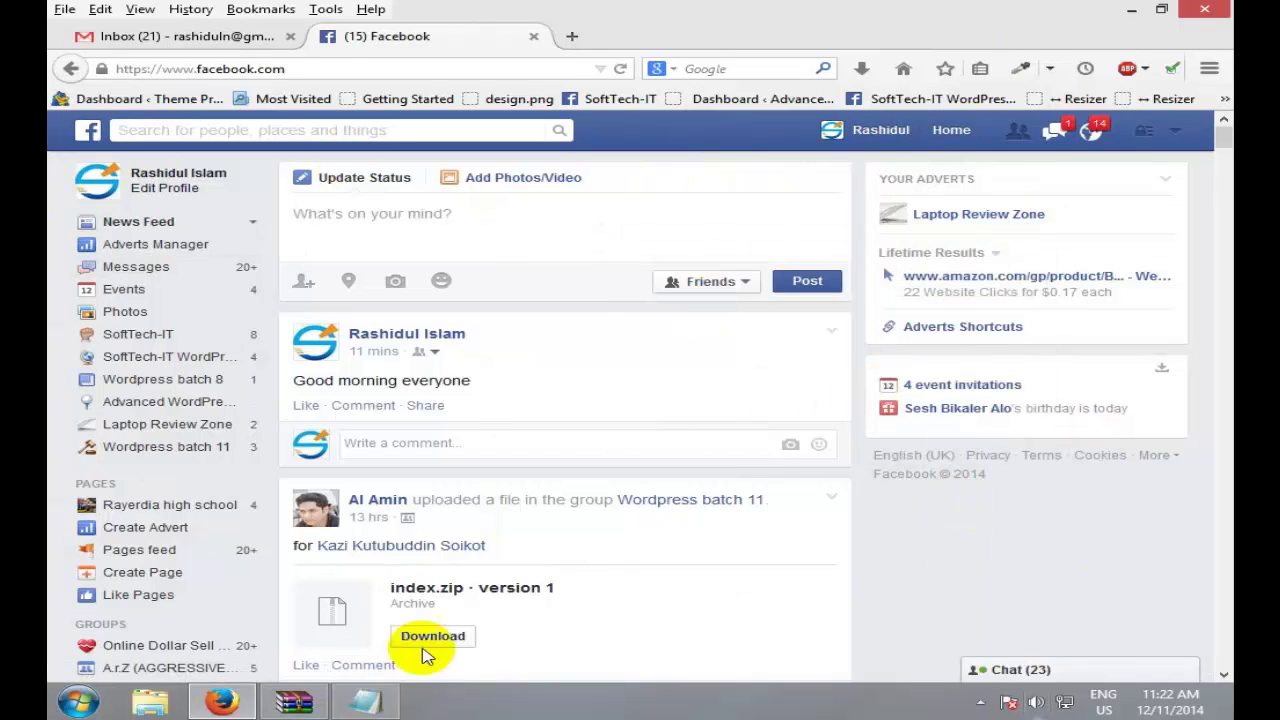
{"action": "left_click", "coordinate": [362, 701]}
{"action": "double_click", "coordinate": [332, 301]}
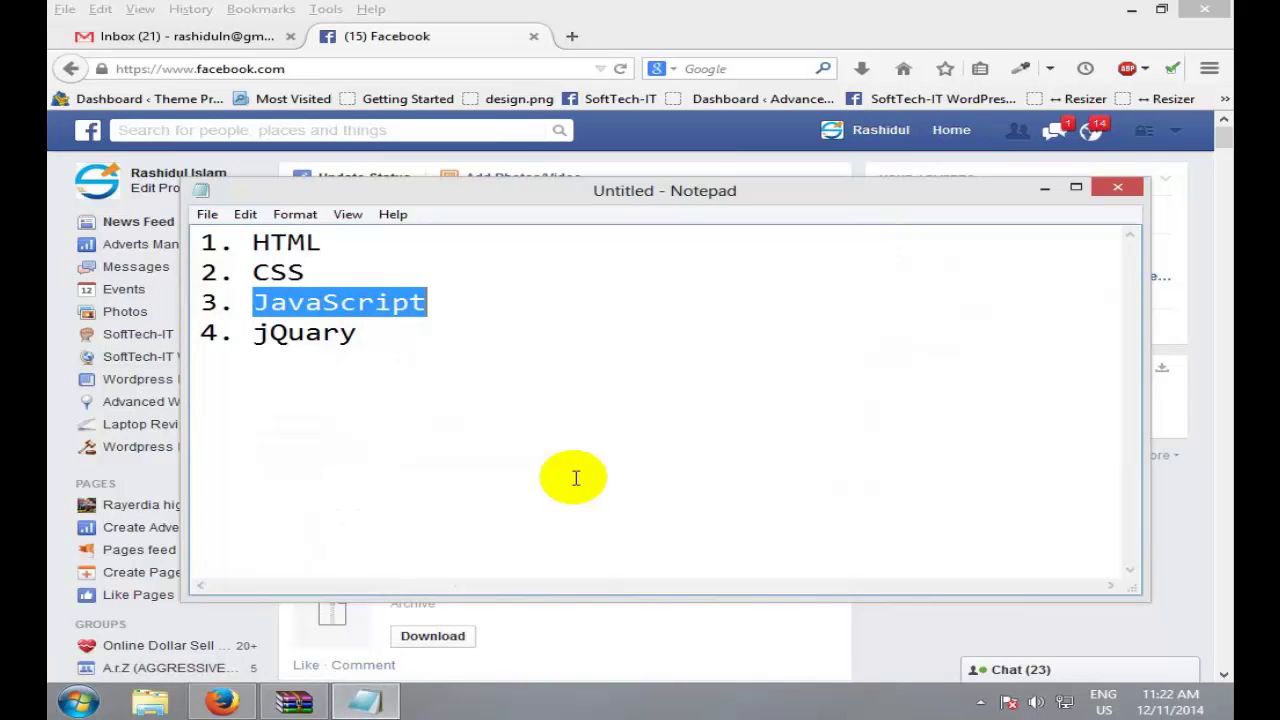
{"action": "double_click", "coordinate": [491, 306]}
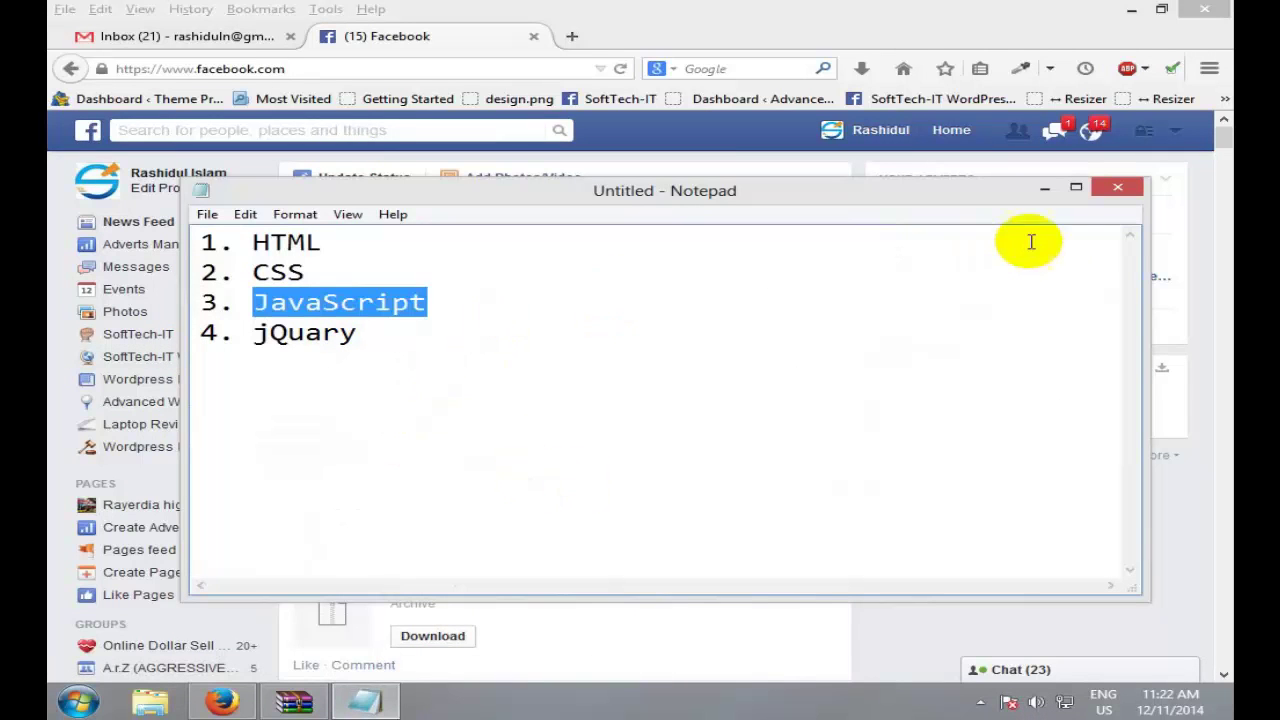
{"action": "left_click", "coordinate": [691, 299]}
{"action": "left_click", "coordinate": [1044, 188]}
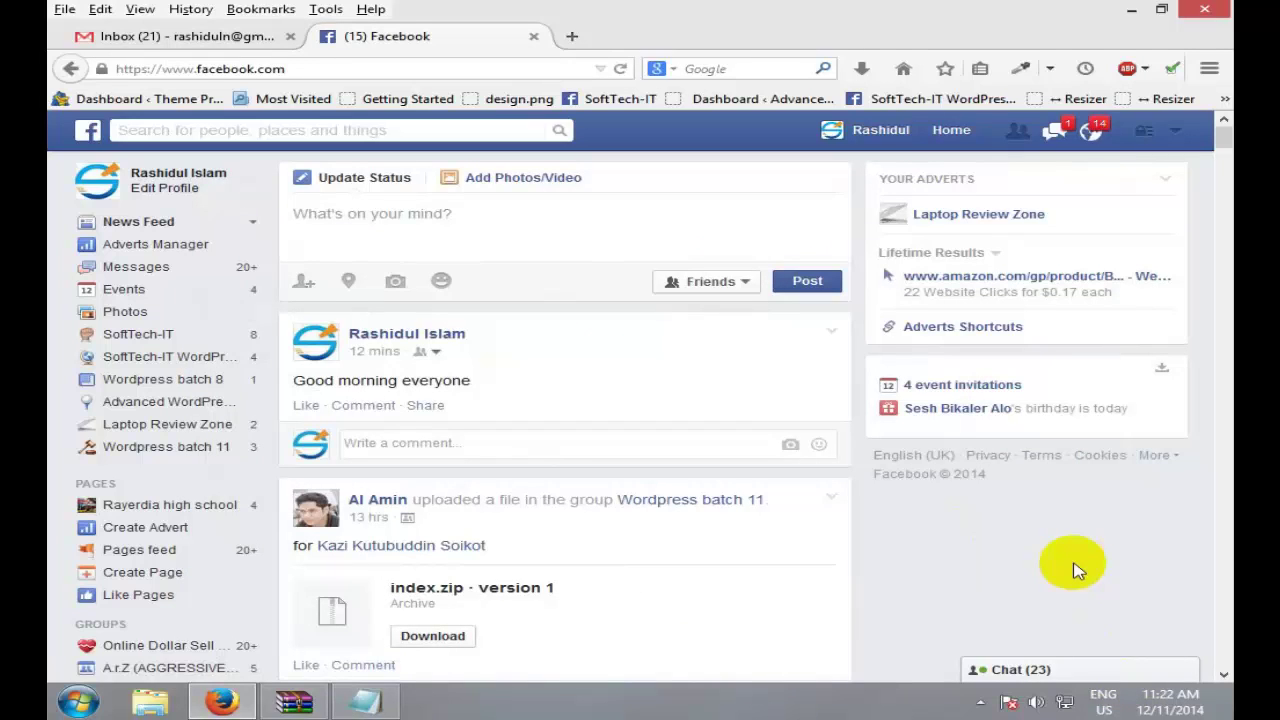
{"action": "left_click", "coordinate": [1048, 670]}
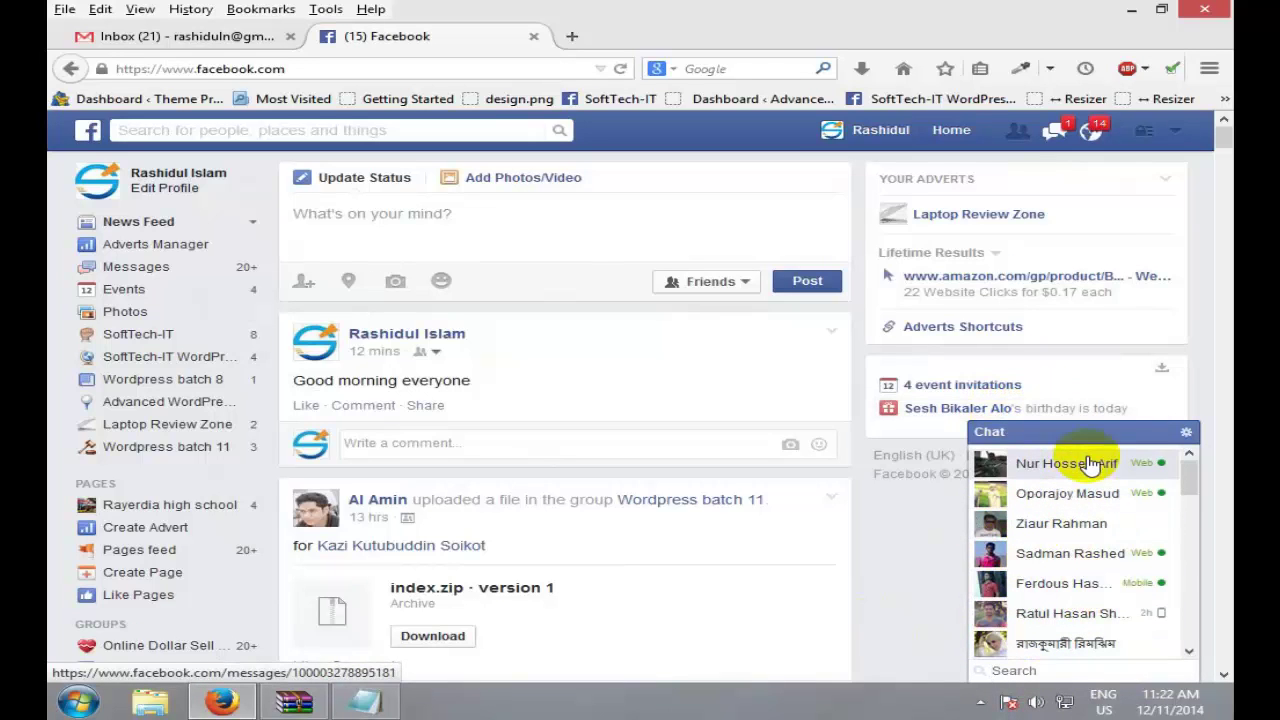
{"action": "left_click", "coordinate": [1097, 198]}
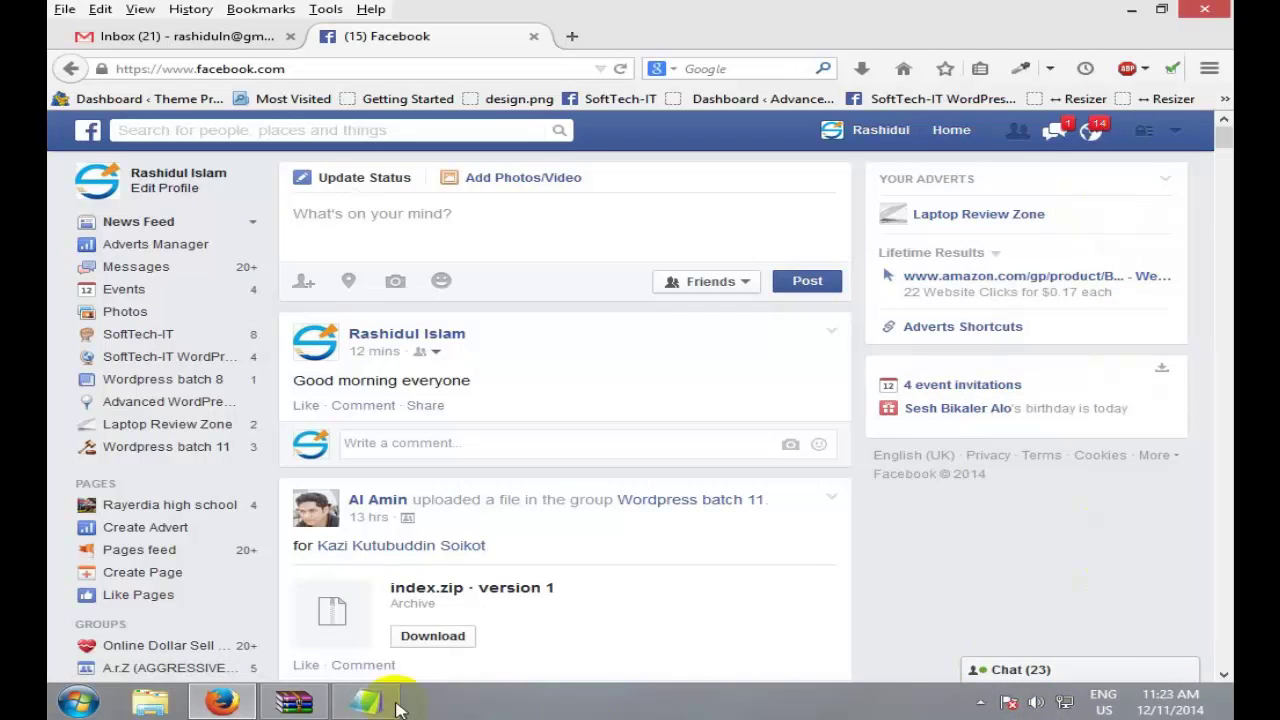
{"action": "left_click", "coordinate": [366, 701]}
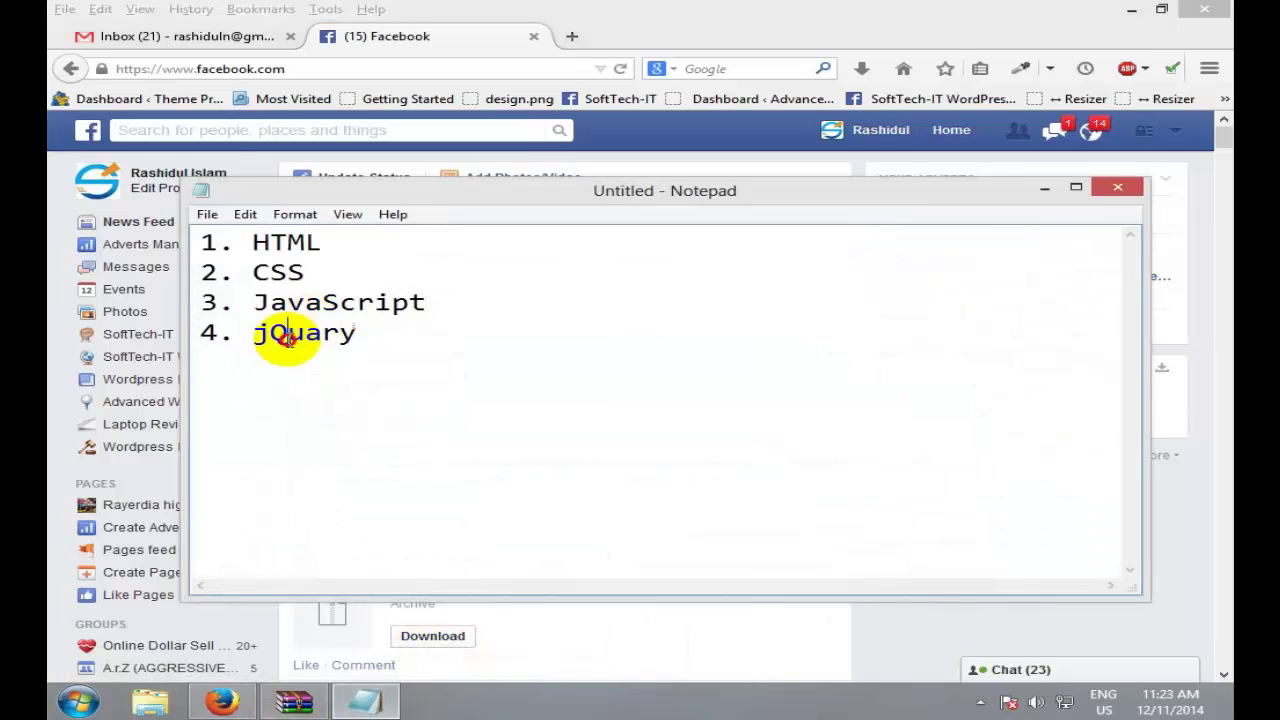
Step: Highlight the words JavaScript and jQuary in turn to point them out in the list
{"action": "double_click", "coordinate": [289, 338]}
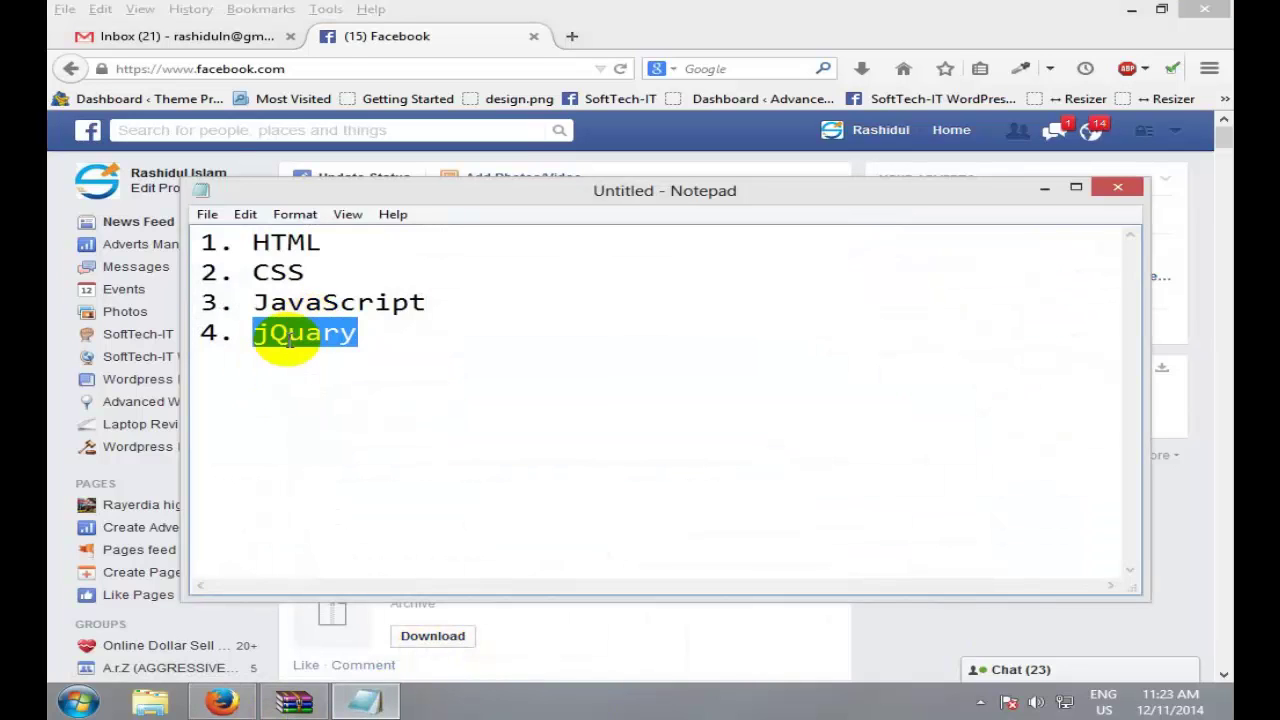
{"action": "left_click", "coordinate": [286, 300]}
{"action": "double_click", "coordinate": [380, 300]}
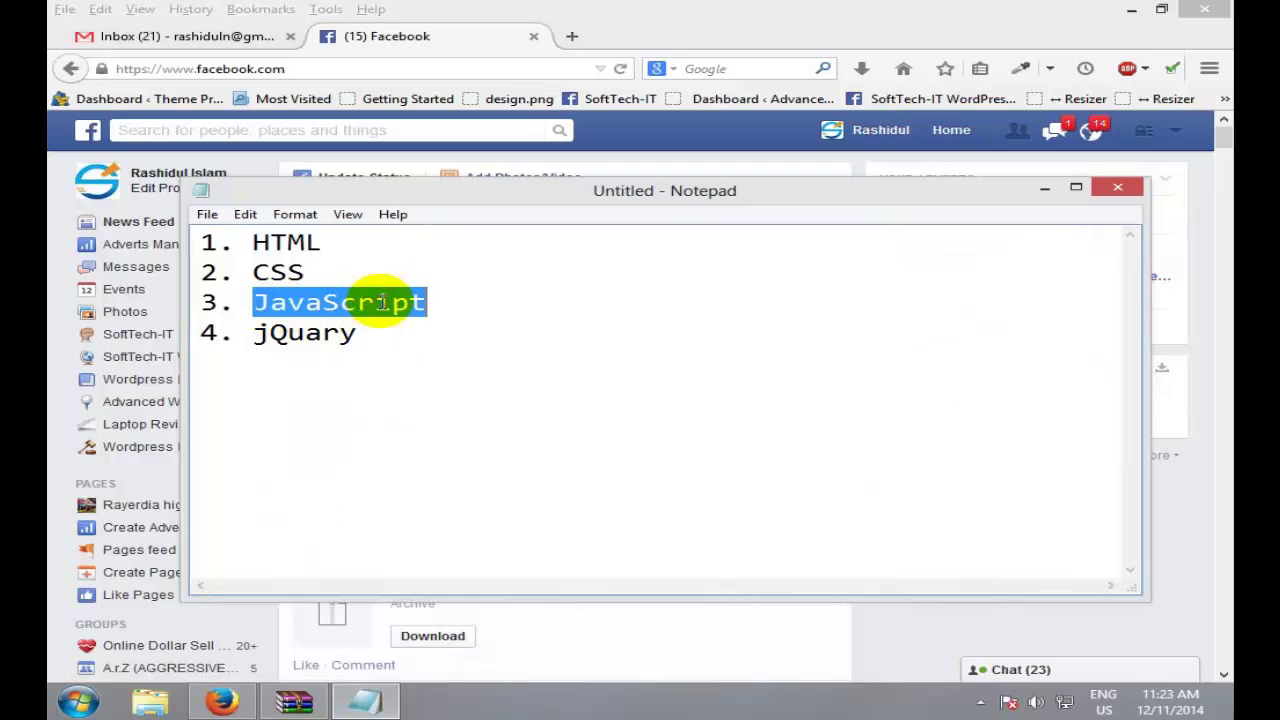
{"action": "left_click", "coordinate": [375, 301]}
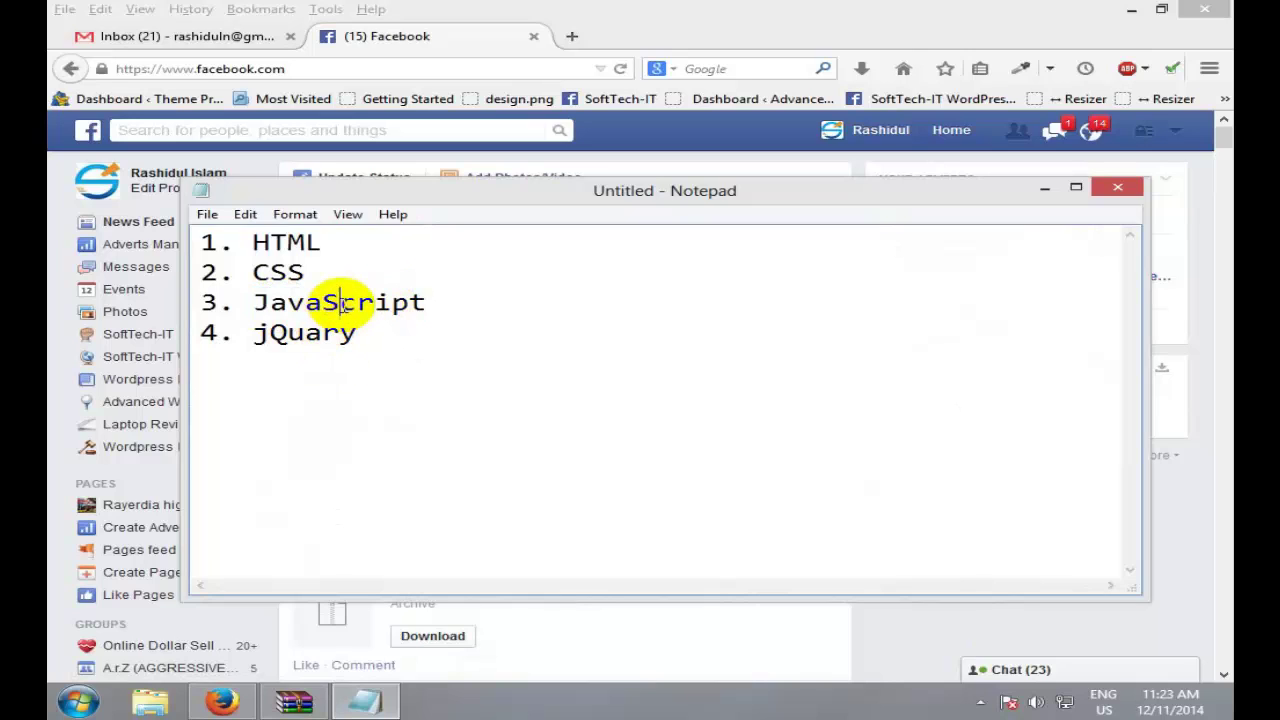
{"action": "double_click", "coordinate": [345, 305]}
{"action": "left_click", "coordinate": [409, 338]}
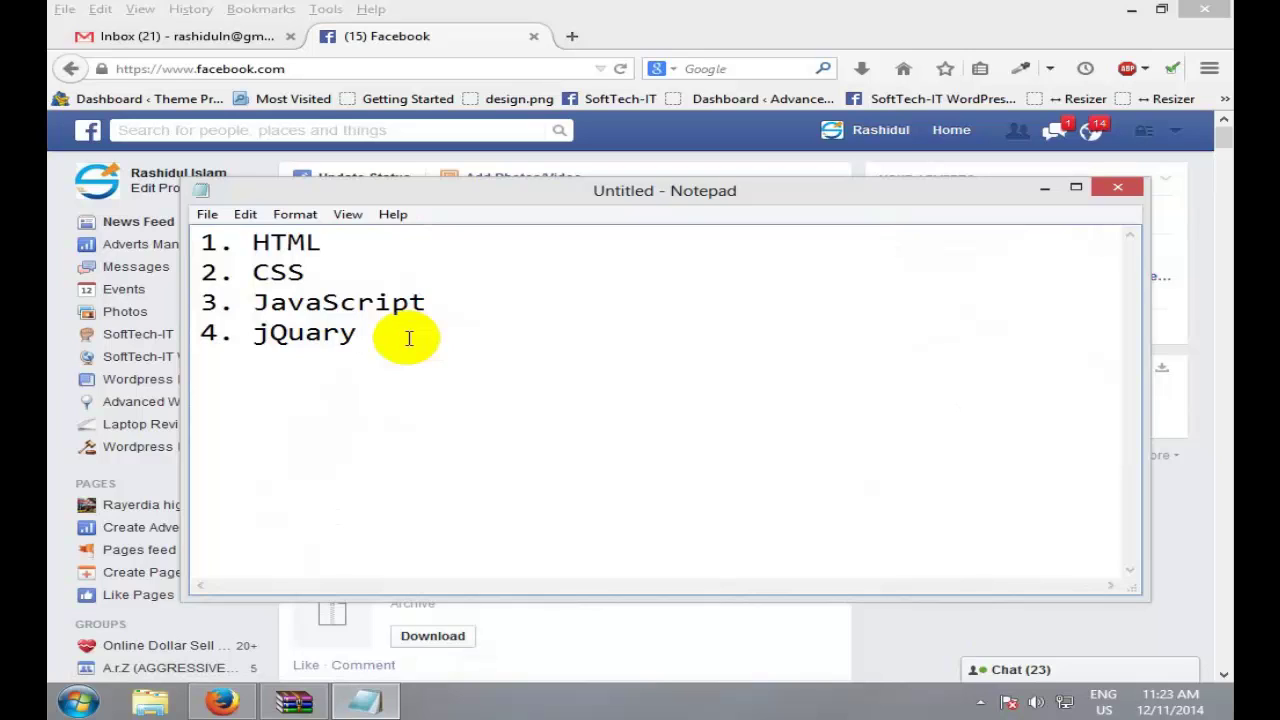
{"action": "double_click", "coordinate": [409, 338]}
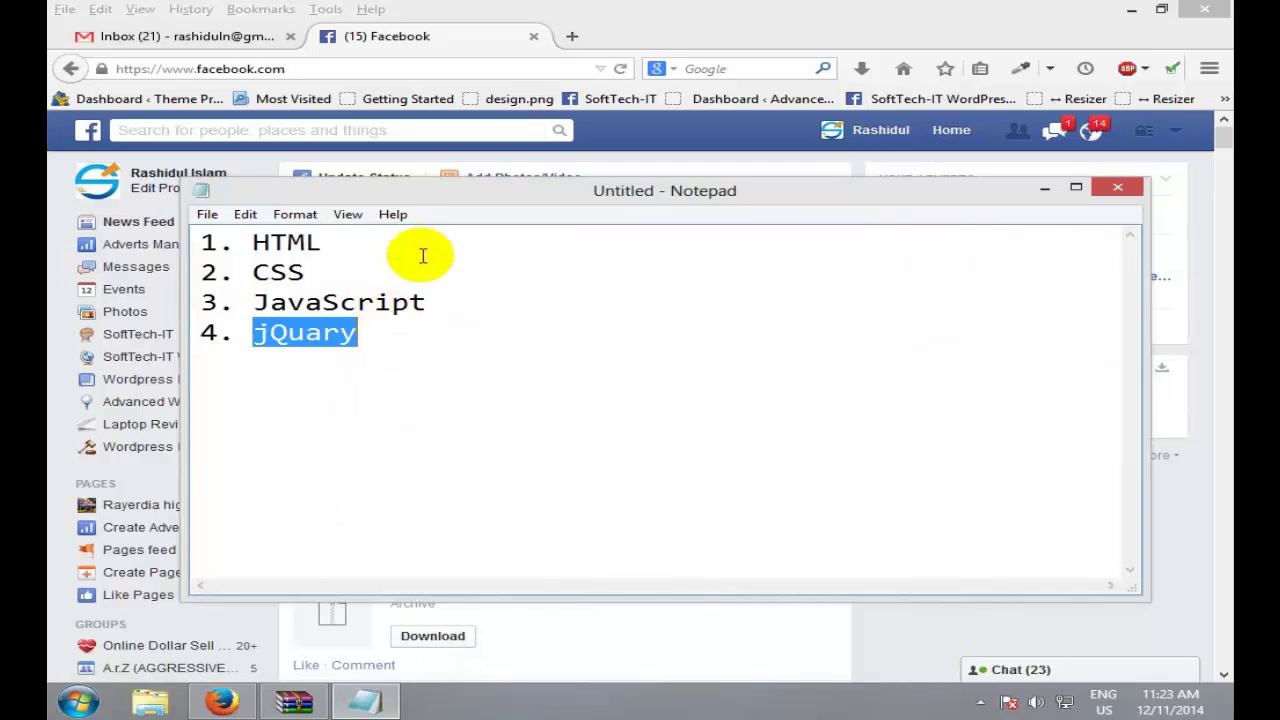
{"action": "double_click", "coordinate": [405, 300]}
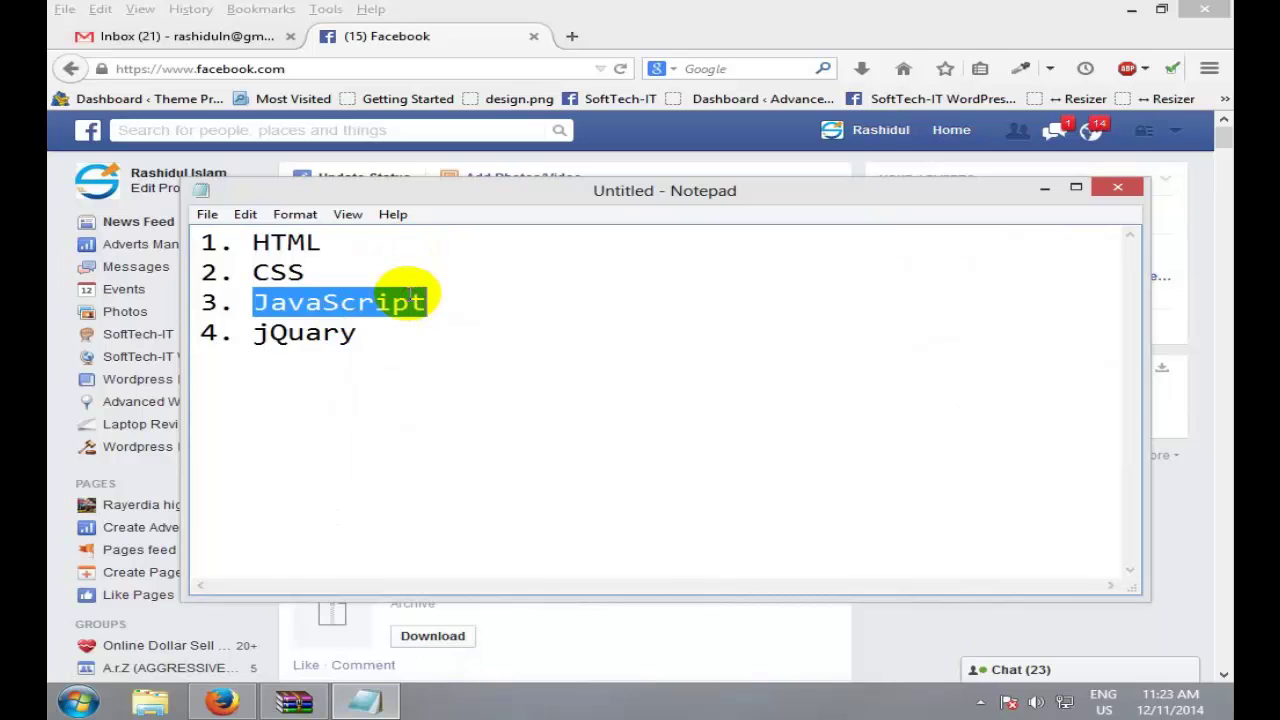
{"action": "double_click", "coordinate": [381, 342]}
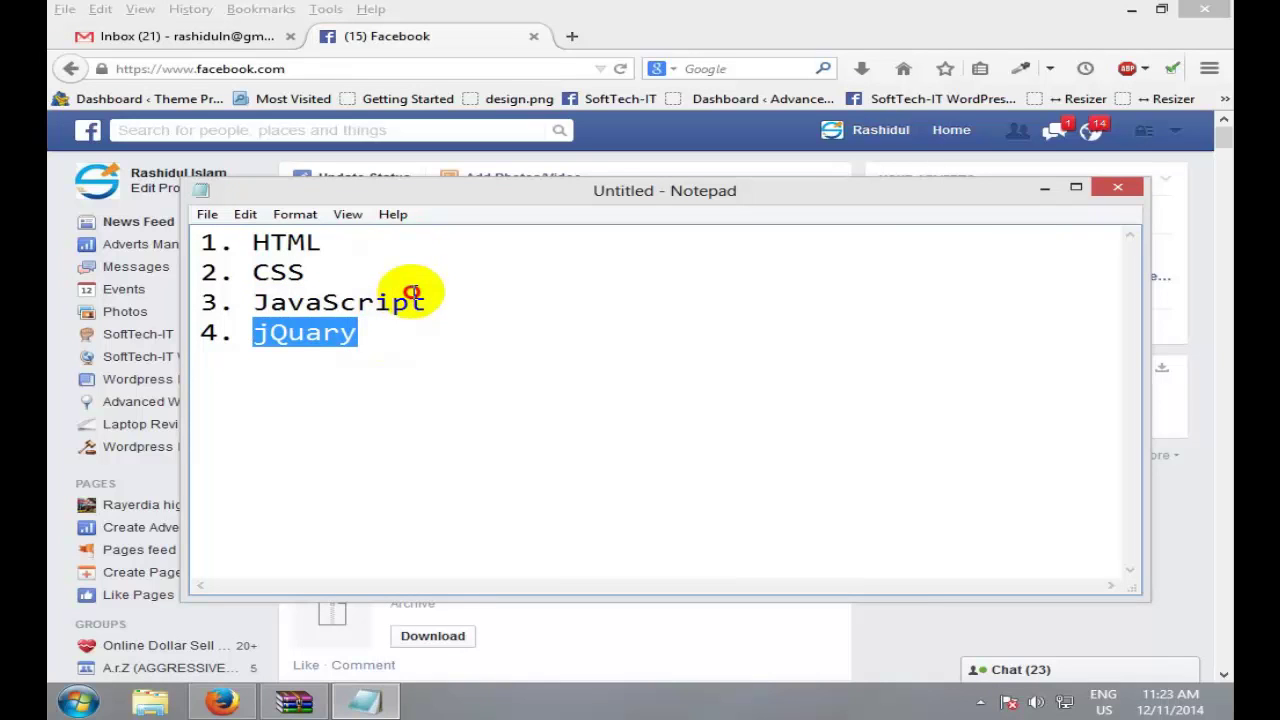
{"action": "double_click", "coordinate": [414, 293]}
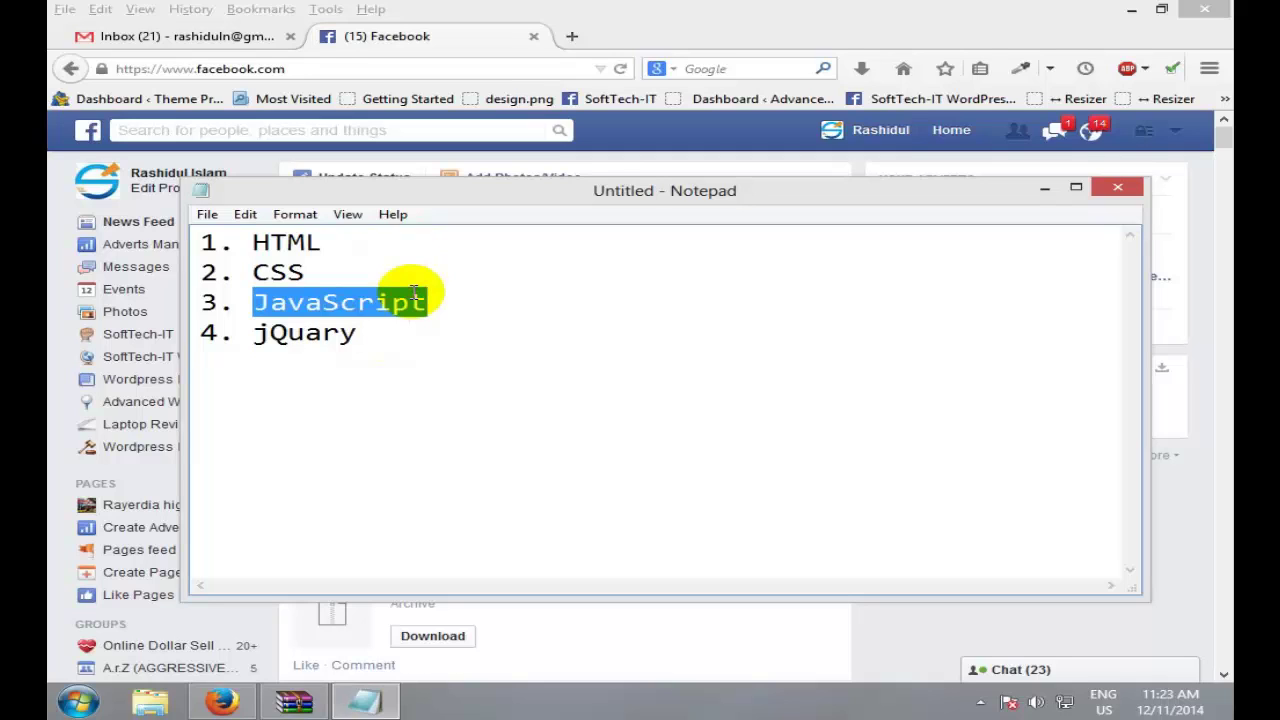
{"action": "double_click", "coordinate": [338, 334]}
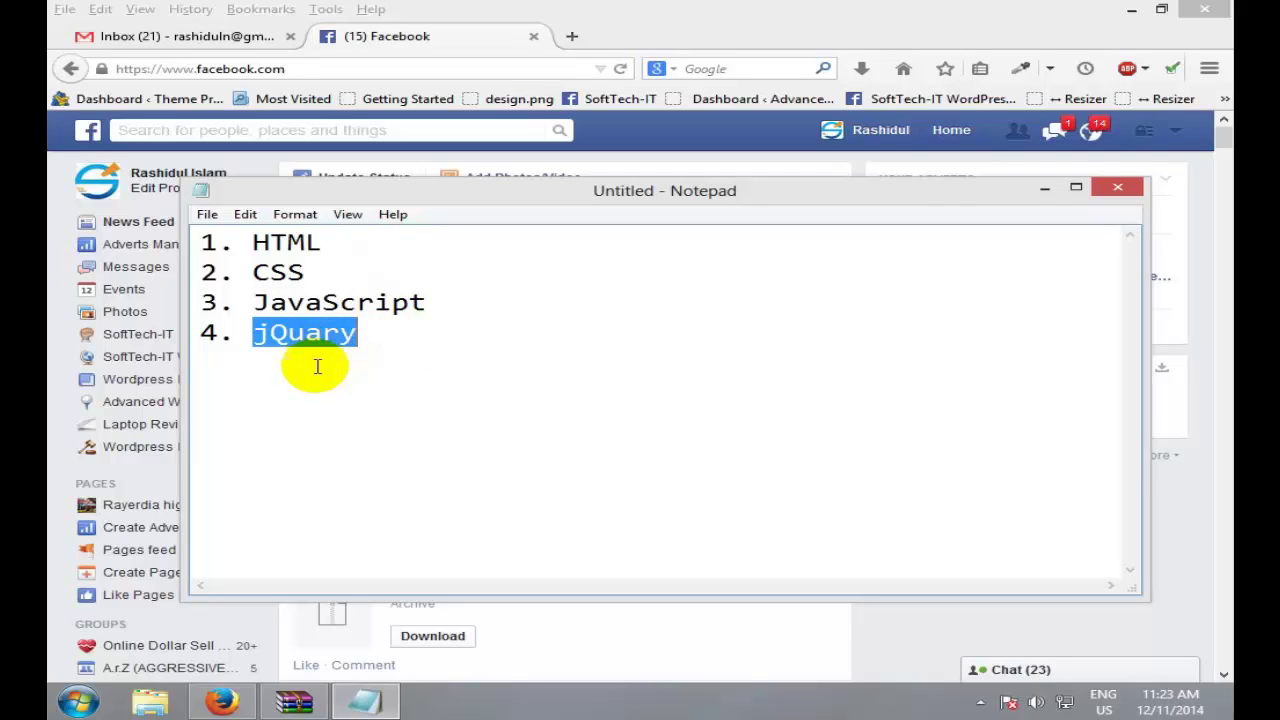
{"action": "left_click", "coordinate": [447, 344]}
Step: Select the whole four-item list, then begin a new empty line below '4. jQuary'
{"action": "left_click_drag", "start_coordinate": [433, 340], "coordinate": [214, 237]}
{"action": "left_click", "coordinate": [443, 357]}
{"action": "left_click_drag", "start_coordinate": [443, 357], "coordinate": [90, 248]}
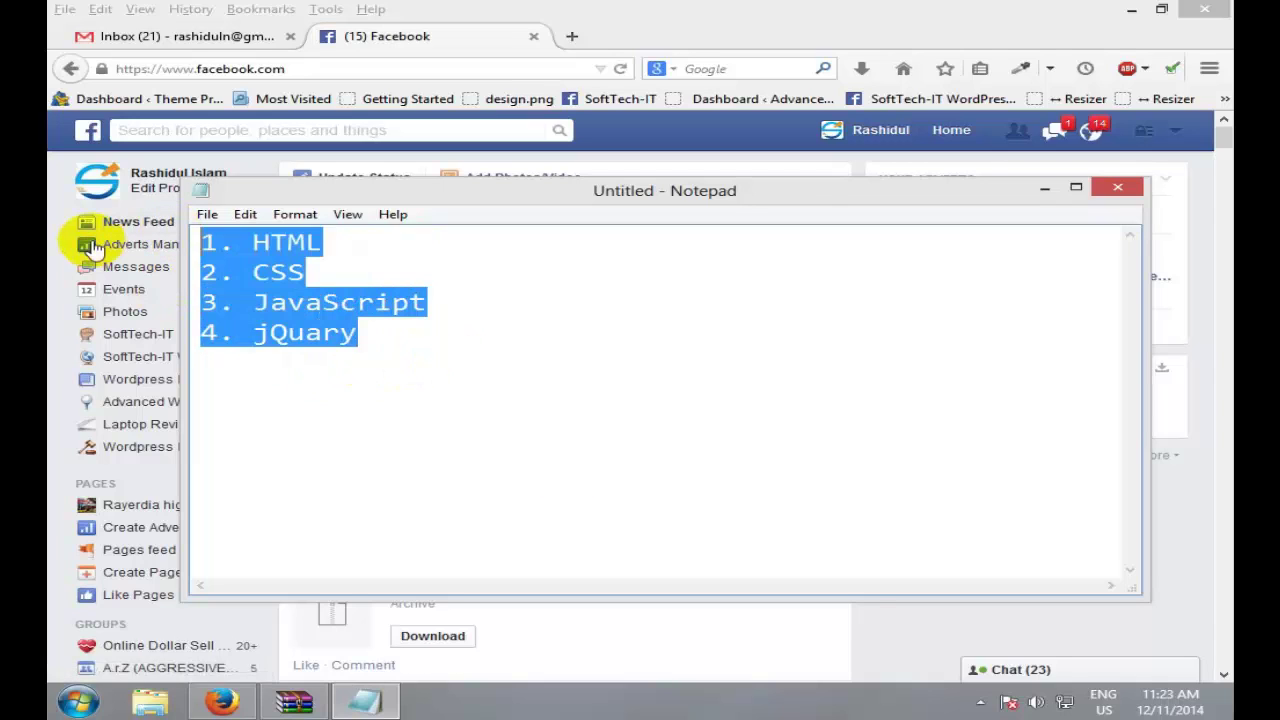
{"action": "left_click", "coordinate": [614, 494]}
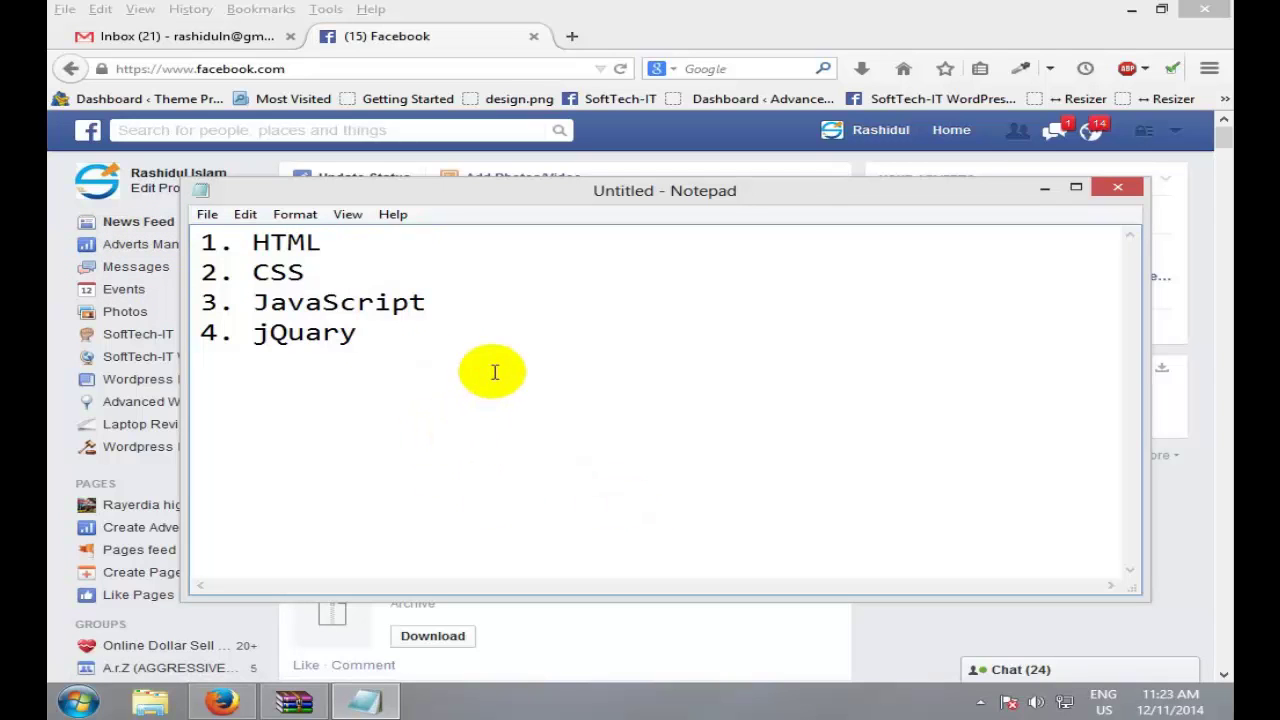
{"action": "key", "text": "Return"}
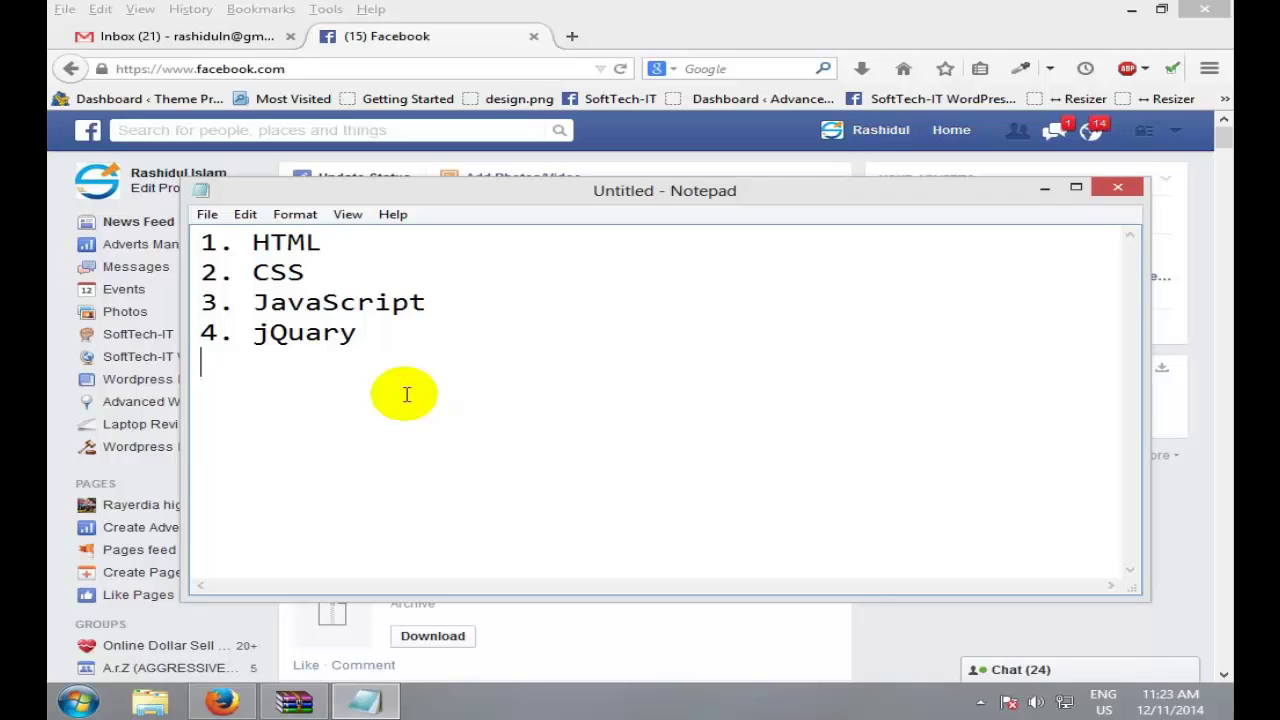
Step: Type 'PSD to HTML' after a blank line below the list, then start a new line beneath it
{"action": "key", "text": "Return"}
{"action": "type", "text": "PSD th"}
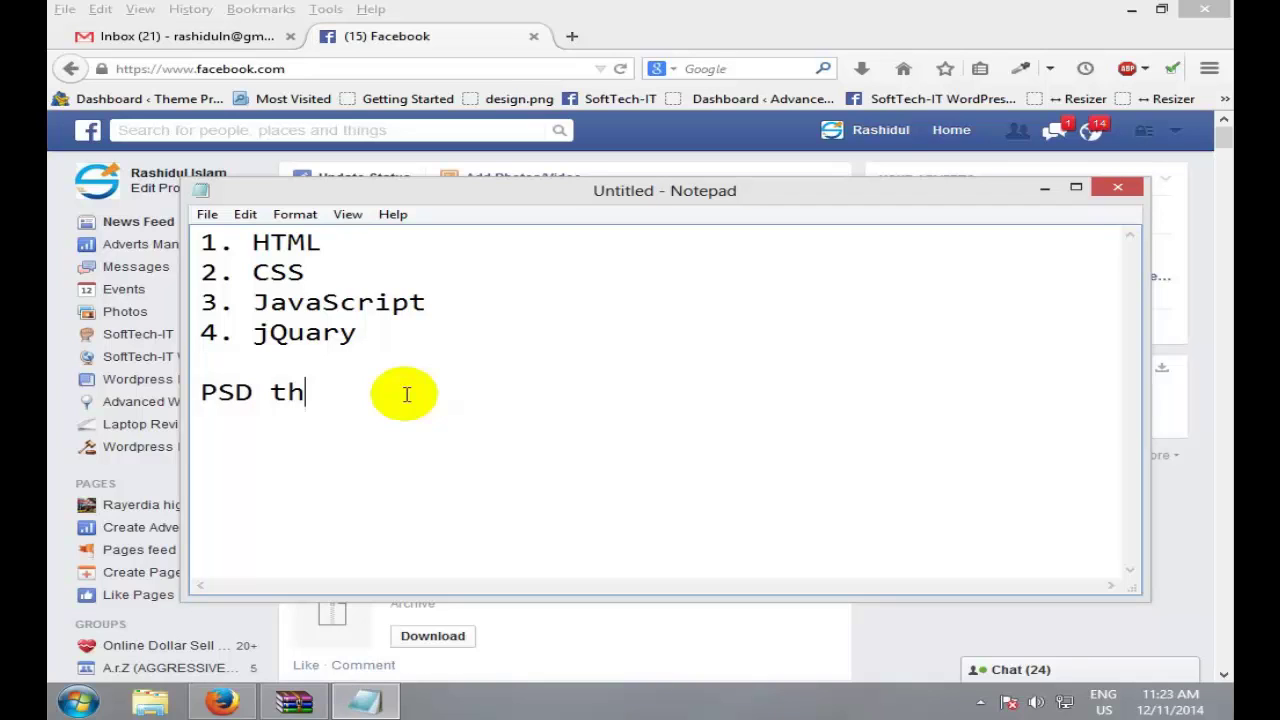
{"action": "key", "text": "BackSpace"}
{"action": "type", "text": "o HTM"}
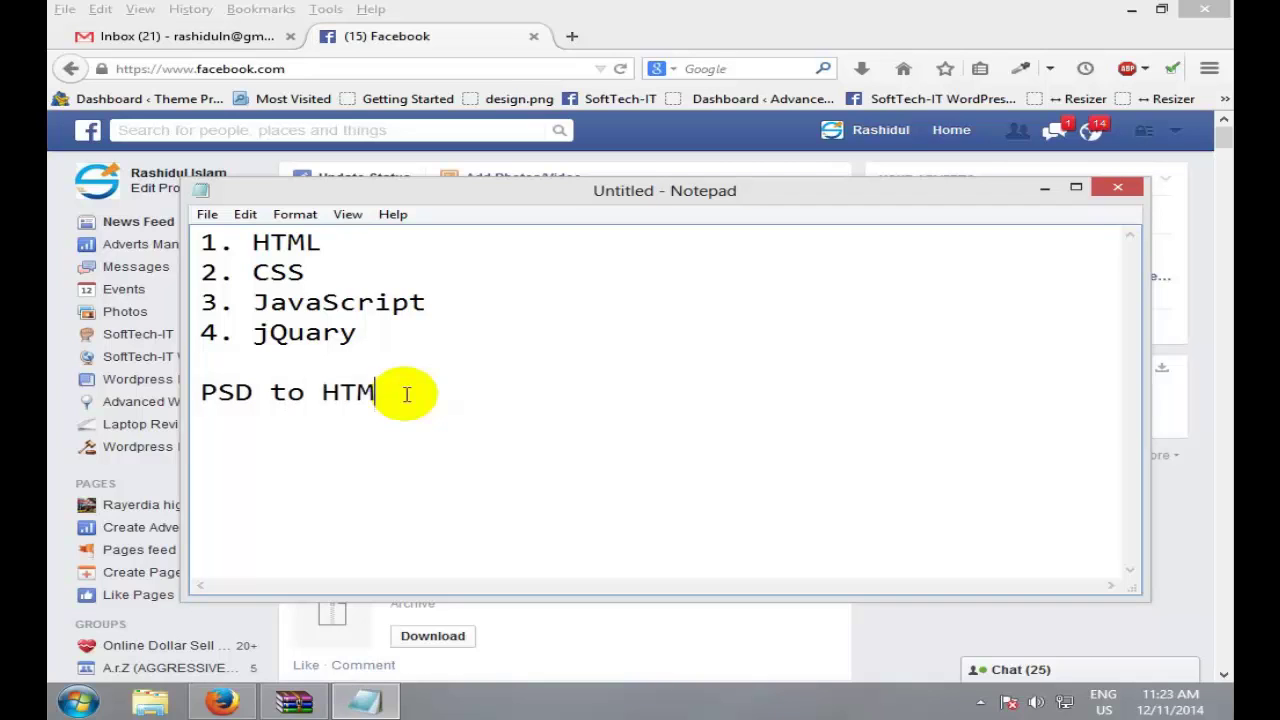
{"action": "type", "text": "L"}
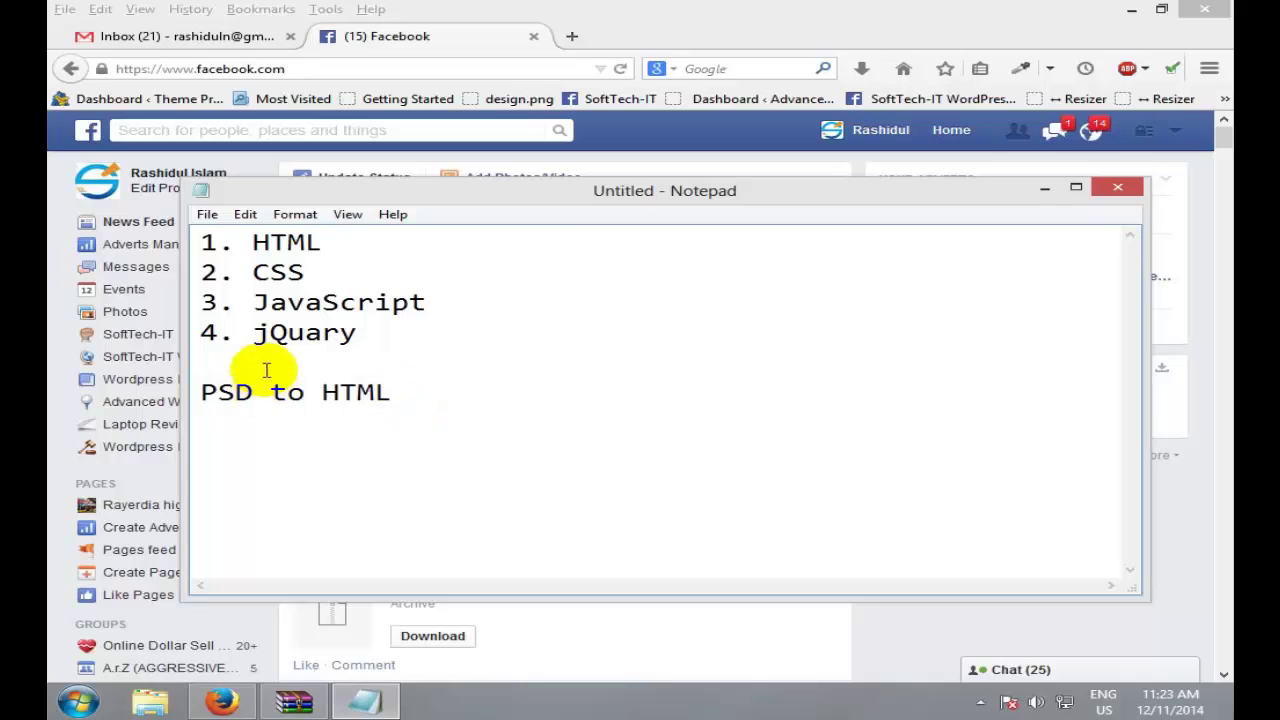
{"action": "double_click", "coordinate": [231, 381]}
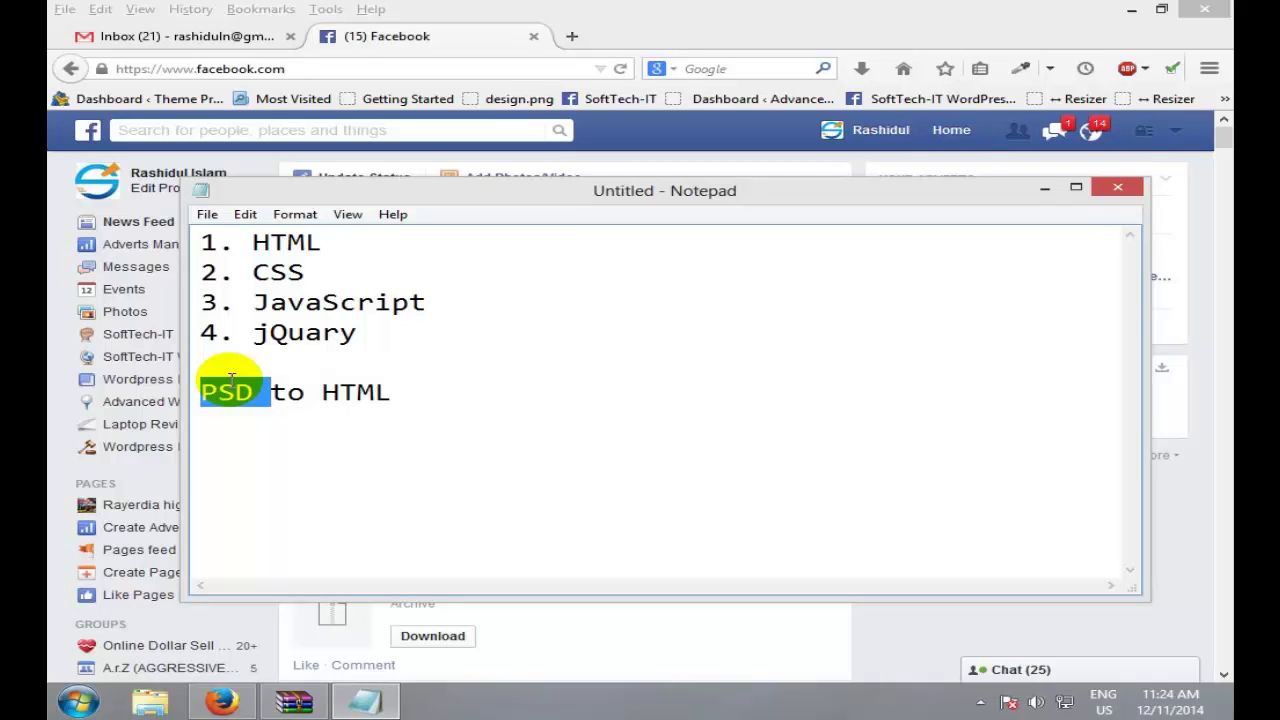
{"action": "left_click", "coordinate": [537, 409]}
{"action": "key", "text": "Return"}
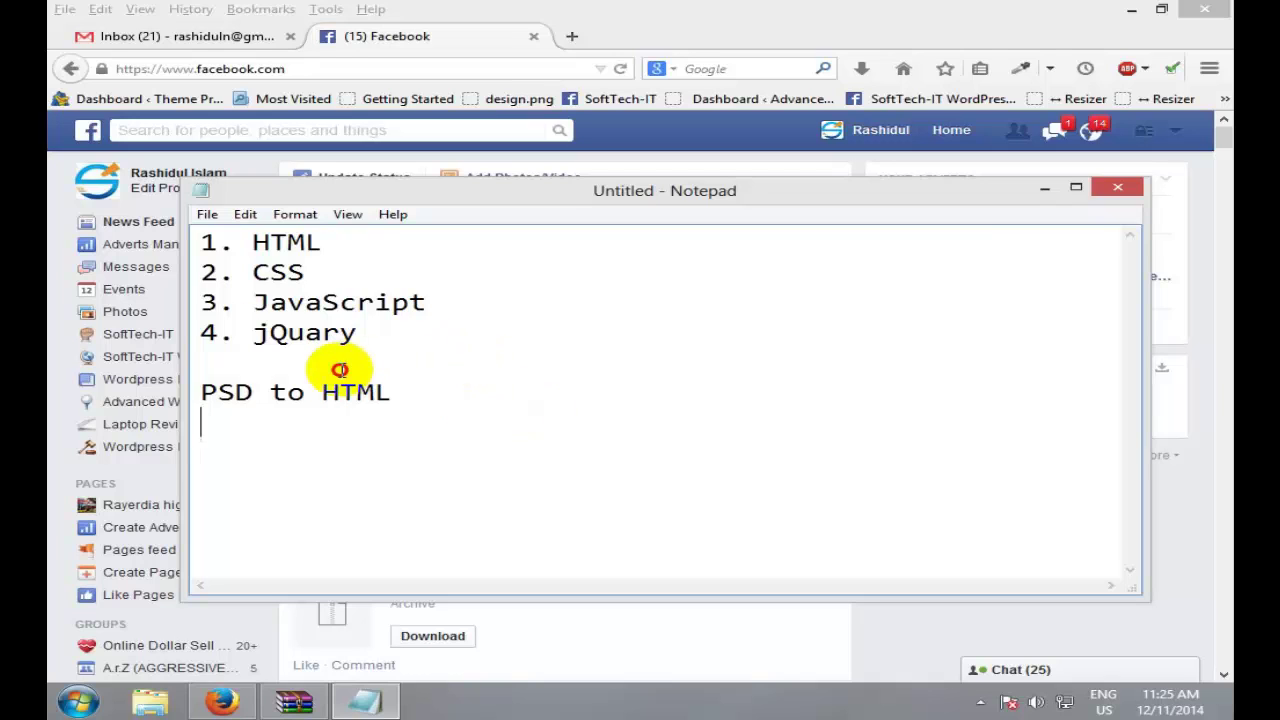
Step: Highlight the list and 'PSD to HTML', then type 'PHP' on the empty line below
{"action": "left_click_drag", "start_coordinate": [345, 352], "coordinate": [106, 220]}
{"action": "left_click_drag", "start_coordinate": [423, 394], "coordinate": [217, 400]}
{"action": "double_click", "coordinate": [222, 392]}
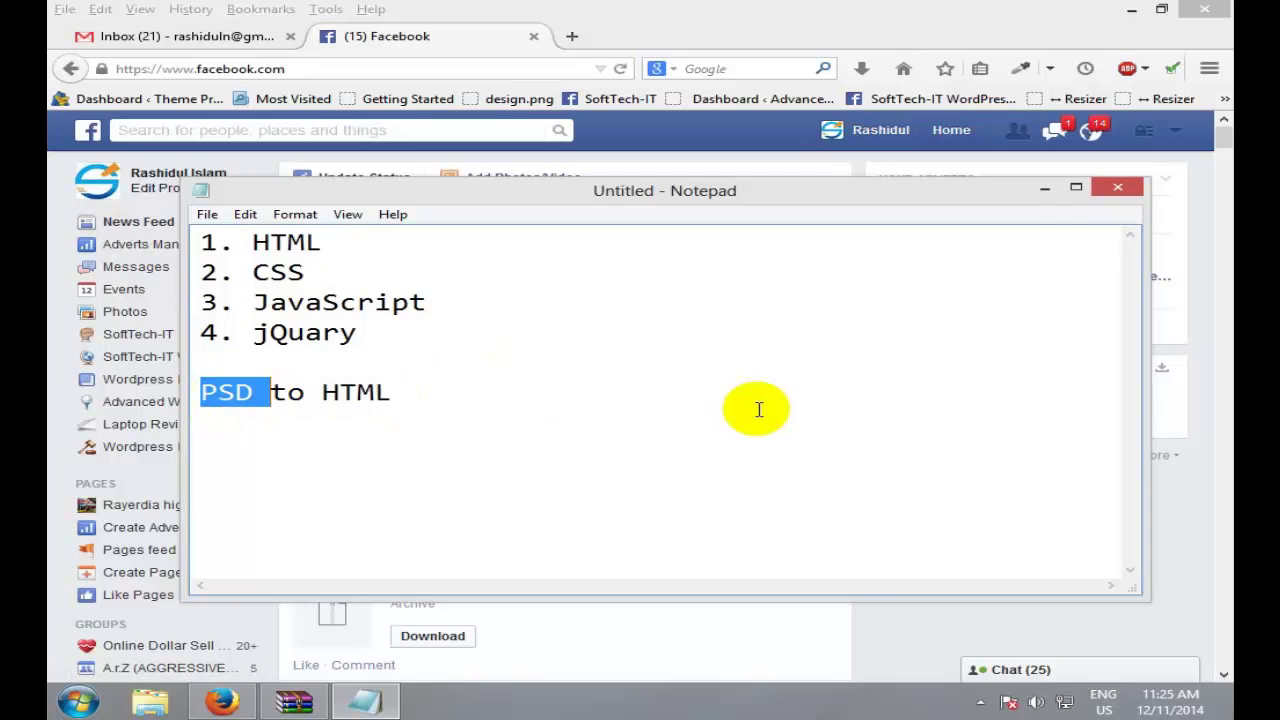
{"action": "left_click", "coordinate": [757, 409]}
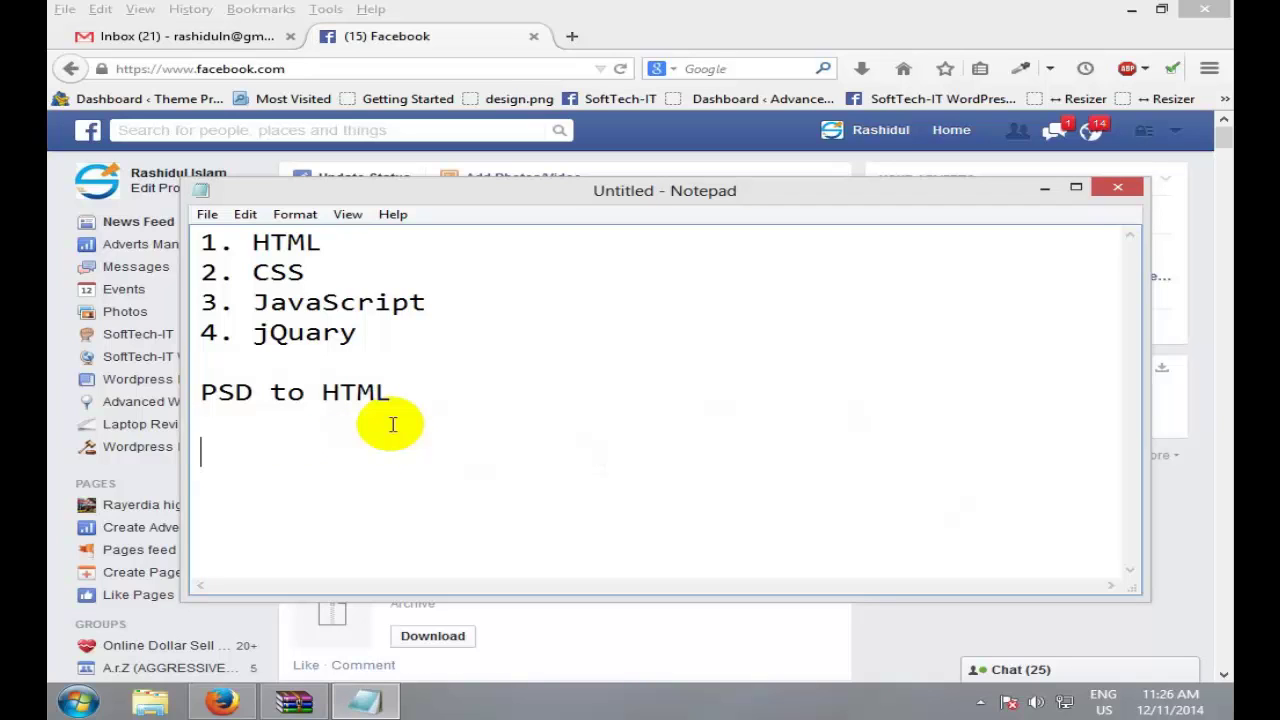
{"action": "type", "text": "PHP"}
Step: Highlight the numbered topics from CSS to jQuary while explaining the list
{"action": "left_click", "coordinate": [380, 428]}
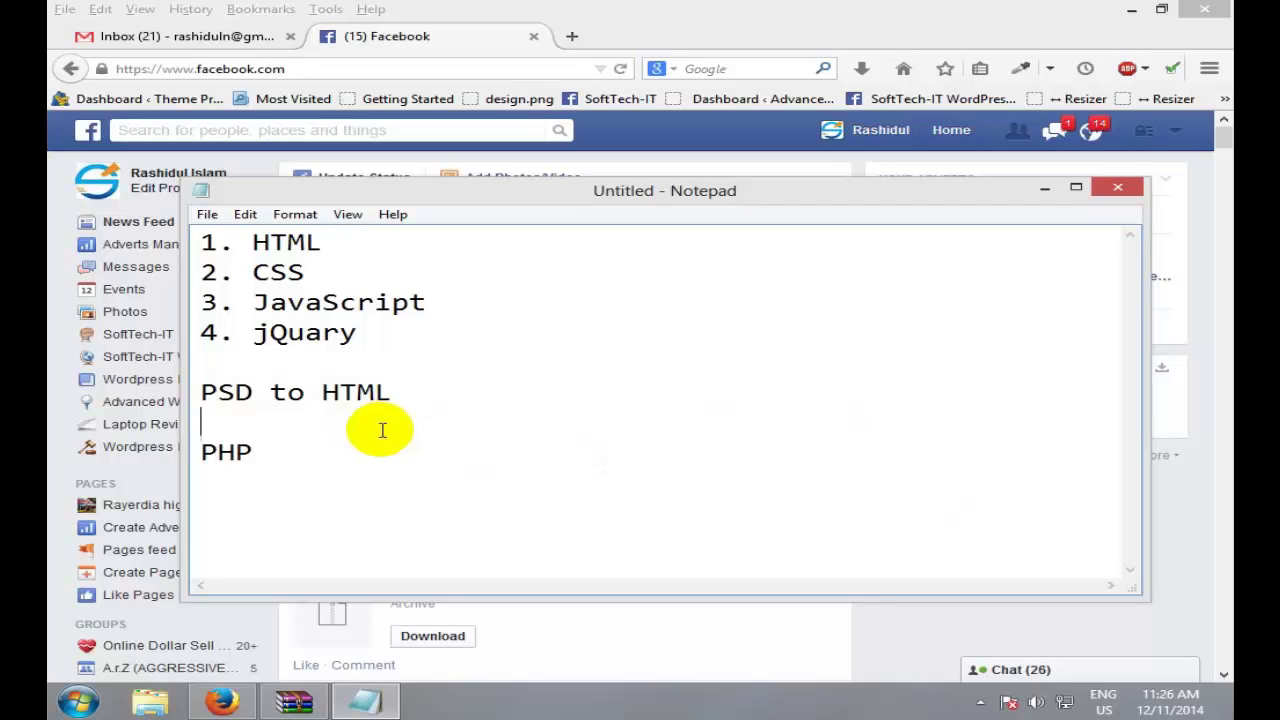
{"action": "left_click", "coordinate": [318, 471]}
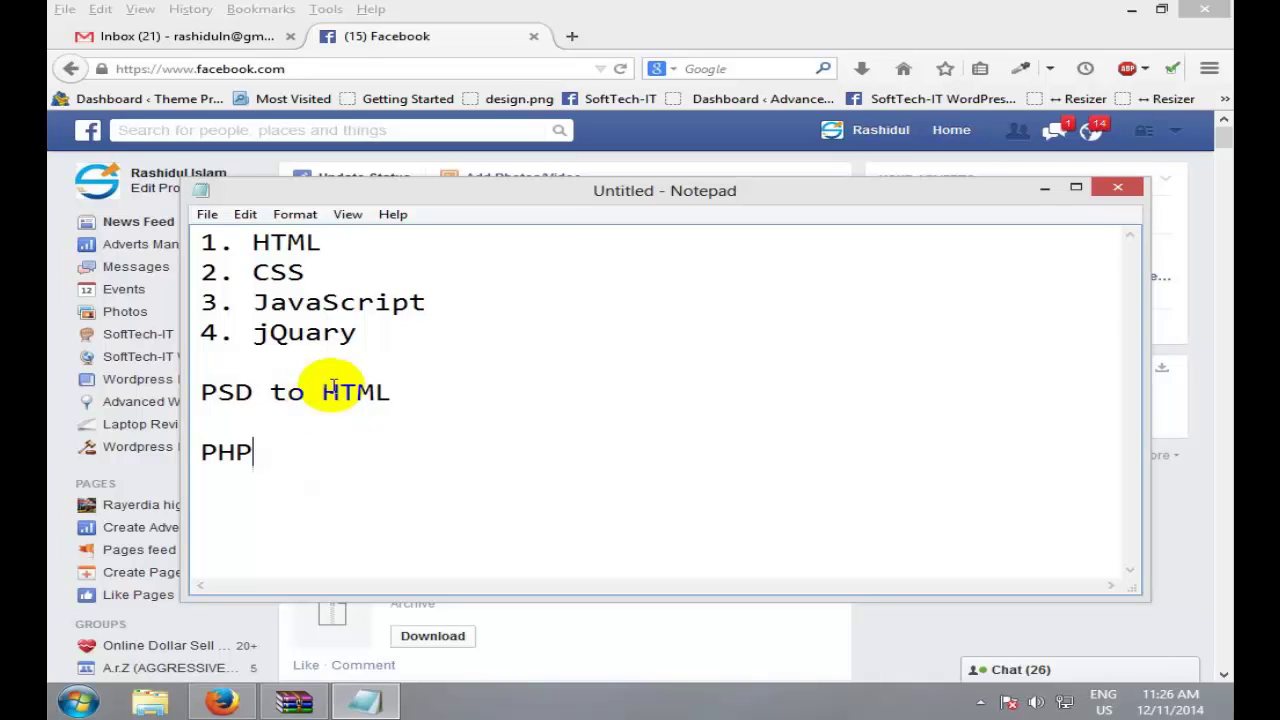
{"action": "left_click_drag", "start_coordinate": [486, 331], "coordinate": [200, 242]}
{"action": "left_click", "coordinate": [345, 327]}
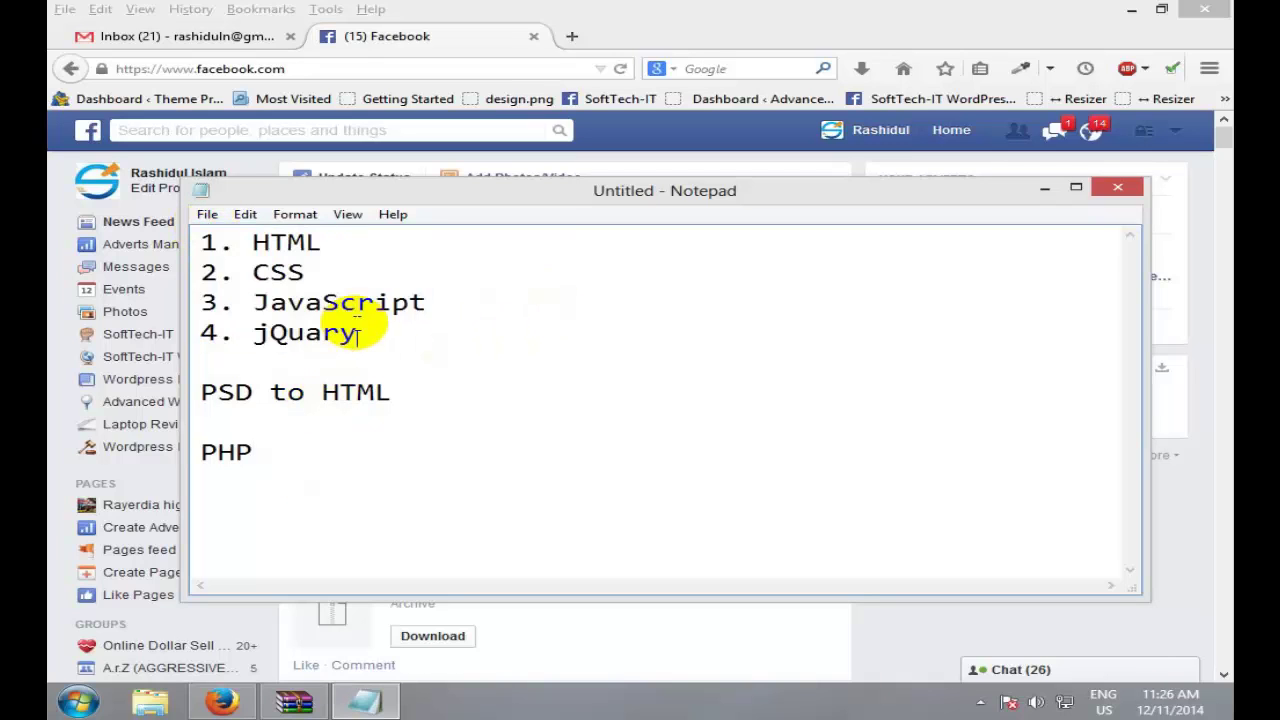
{"action": "left_click_drag", "start_coordinate": [400, 337], "coordinate": [214, 242]}
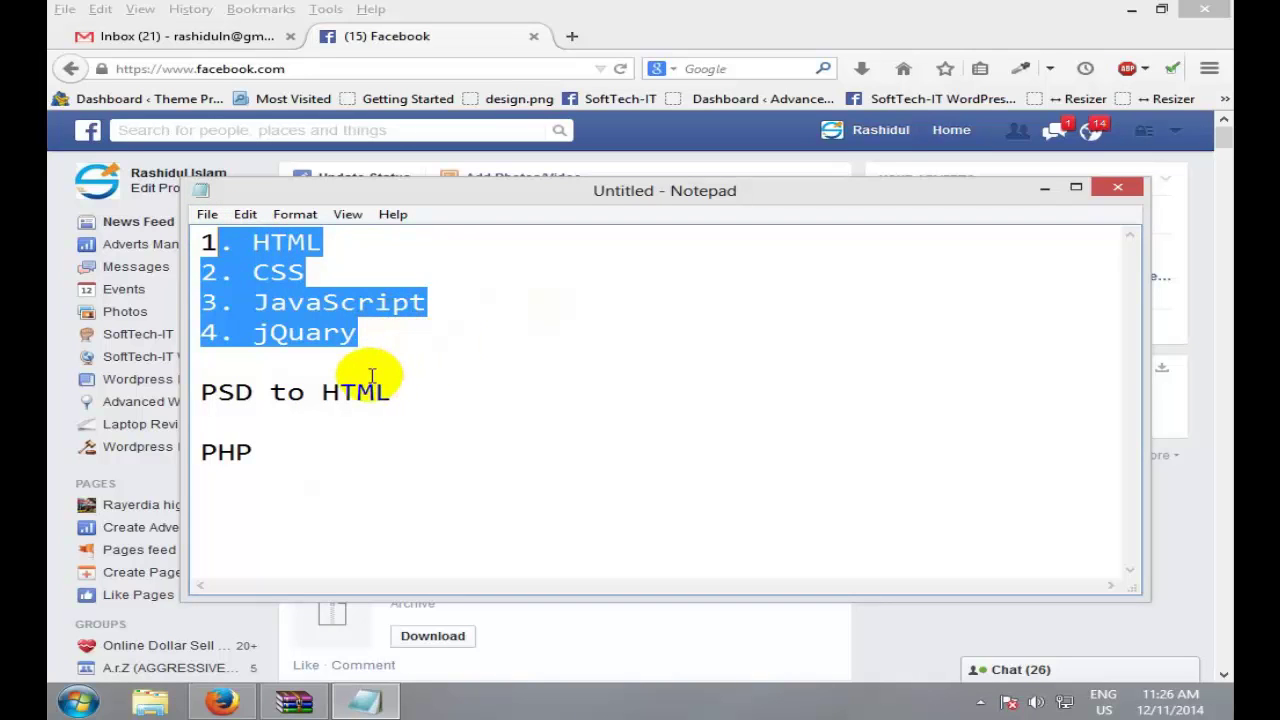
{"action": "left_click_drag", "start_coordinate": [420, 336], "coordinate": [241, 218]}
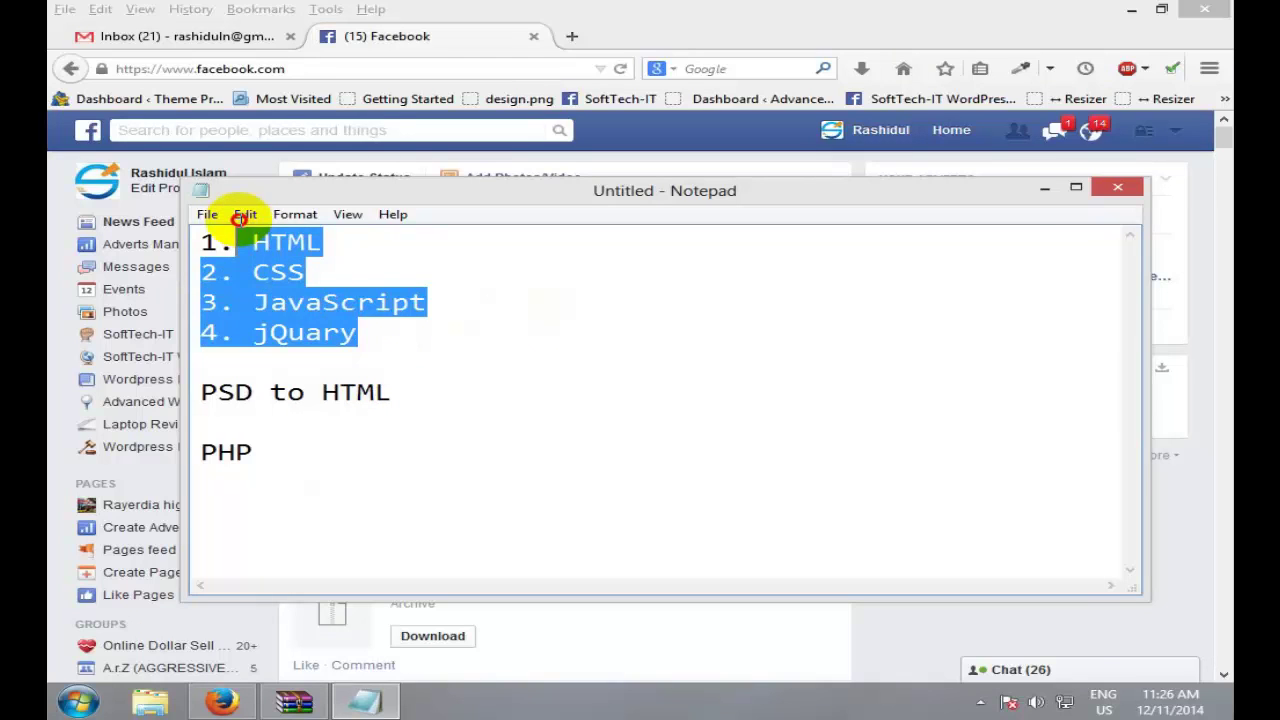
{"action": "left_click", "coordinate": [402, 337]}
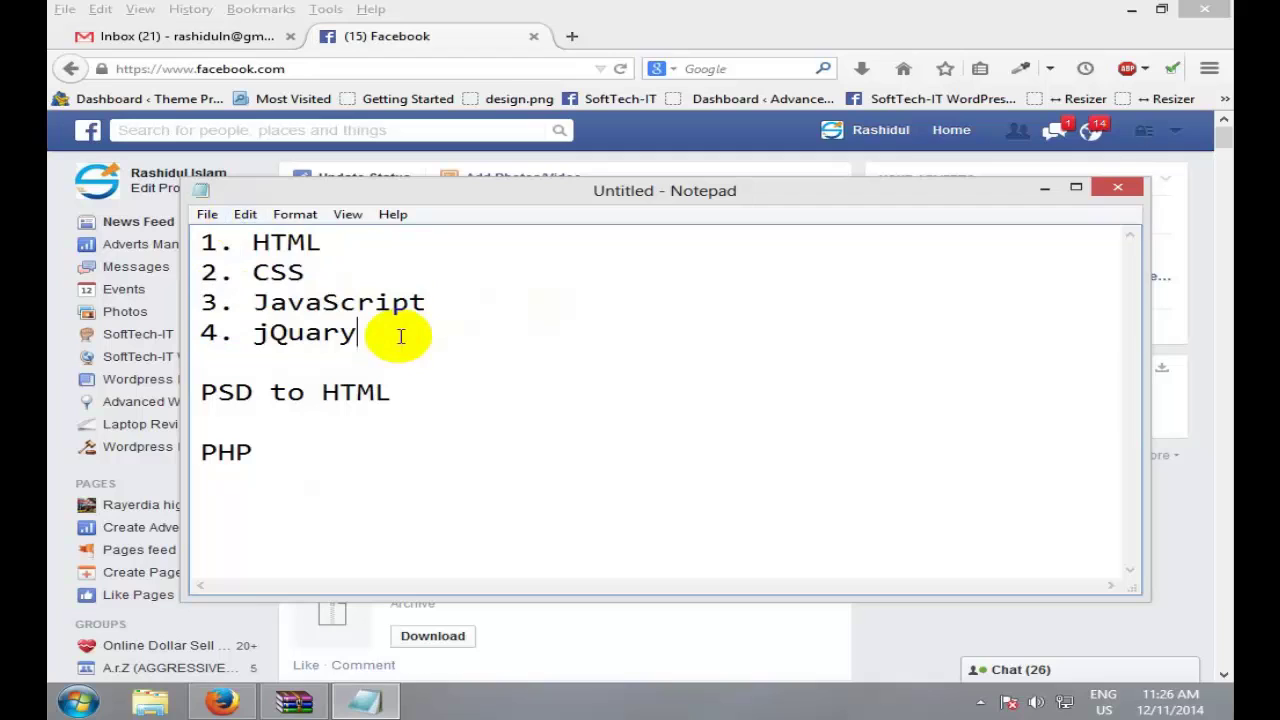
{"action": "left_click", "coordinate": [421, 333]}
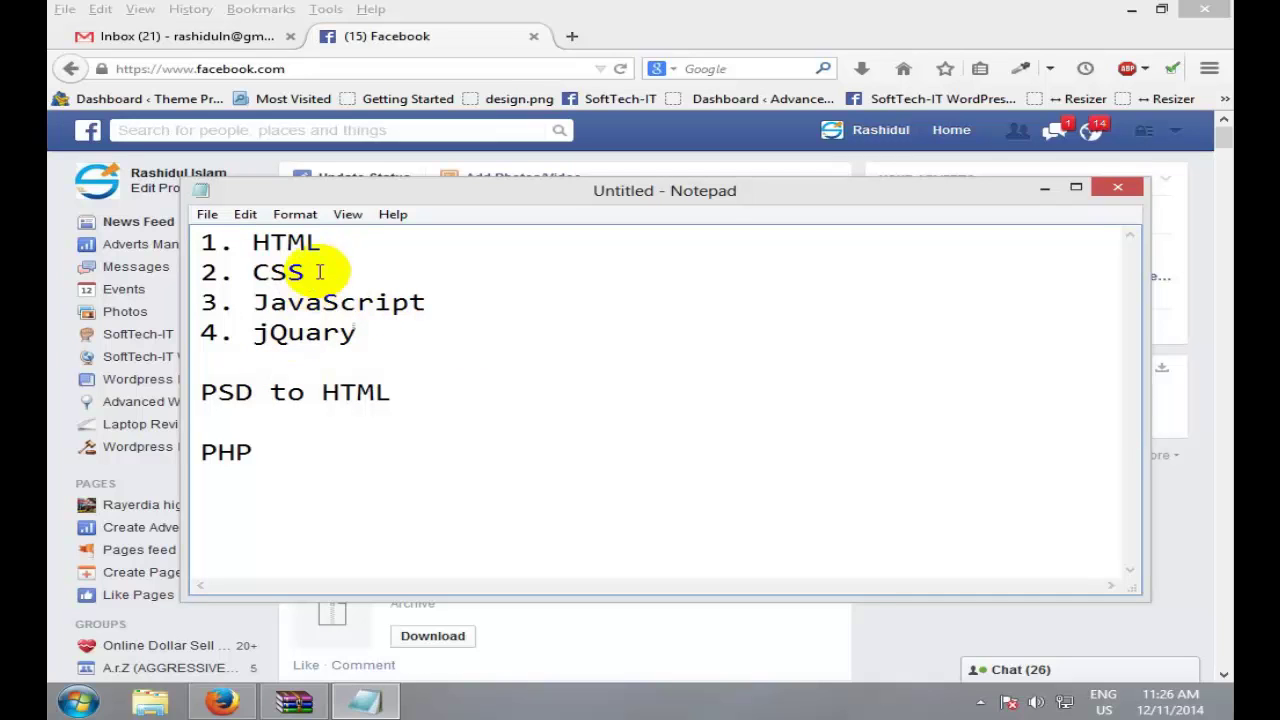
{"action": "left_click_drag", "start_coordinate": [306, 272], "coordinate": [233, 236]}
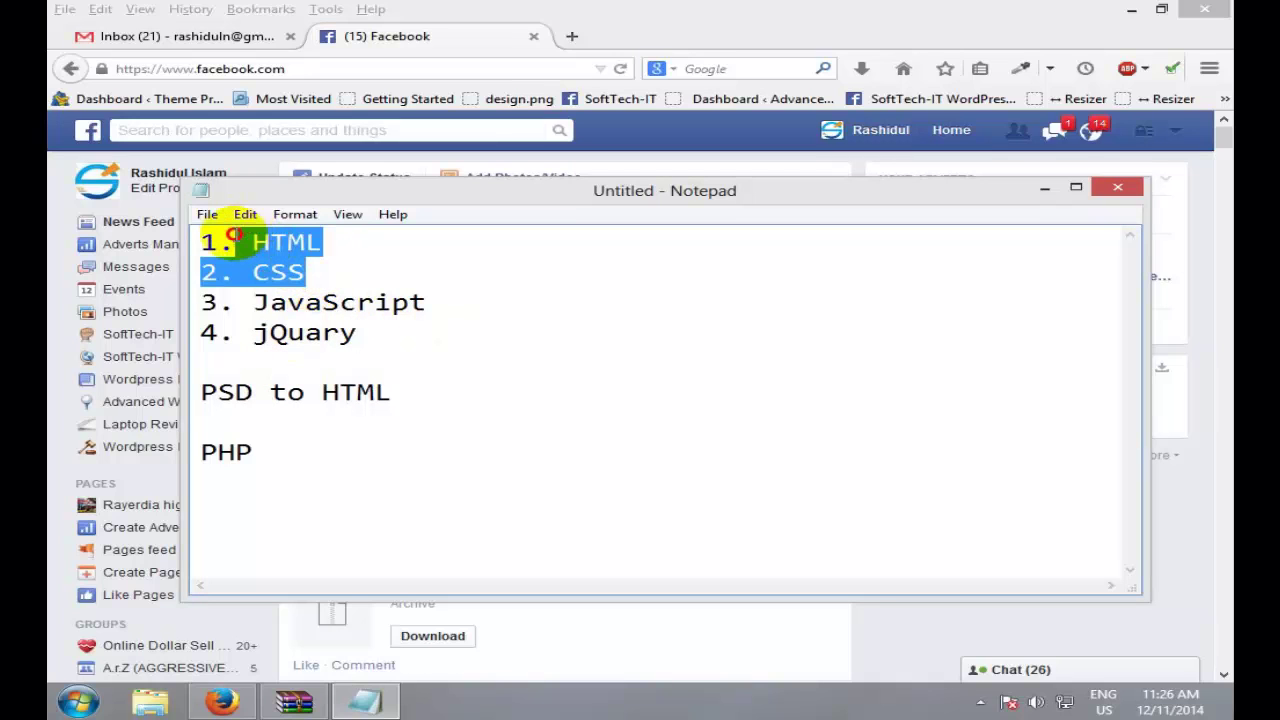
{"action": "left_click", "coordinate": [428, 302]}
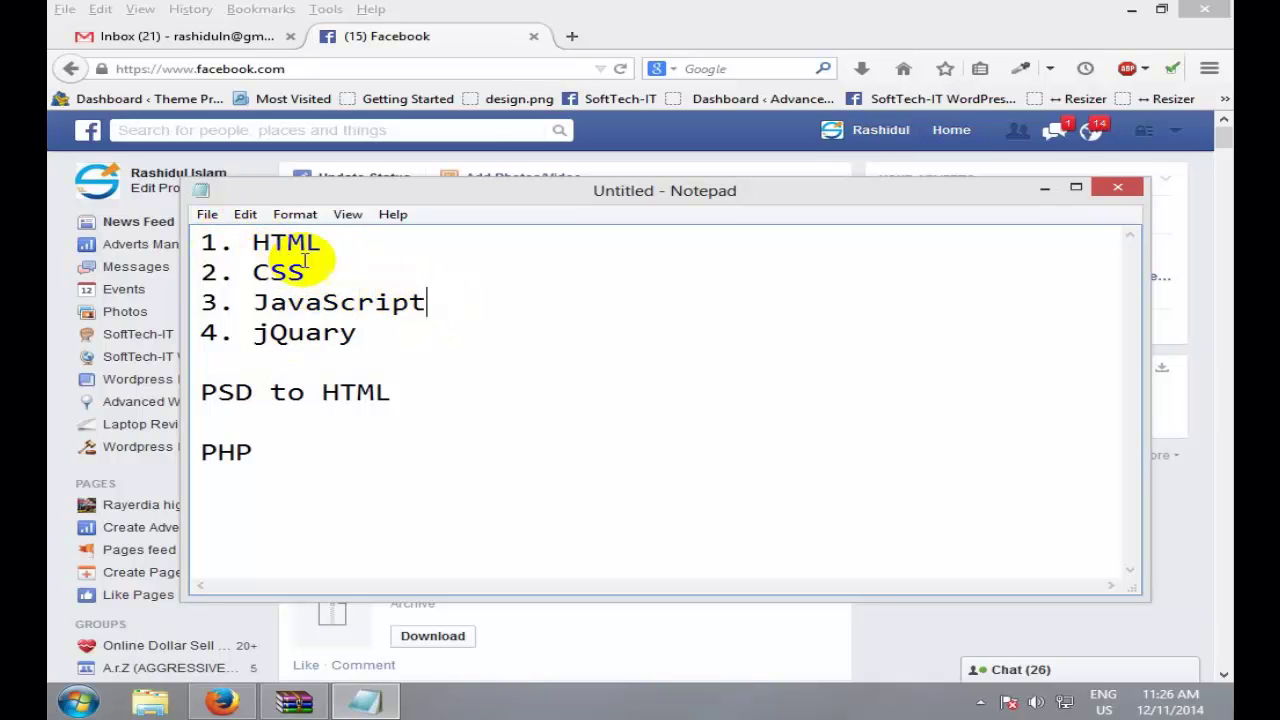
{"action": "left_click_drag", "start_coordinate": [252, 242], "coordinate": [305, 272]}
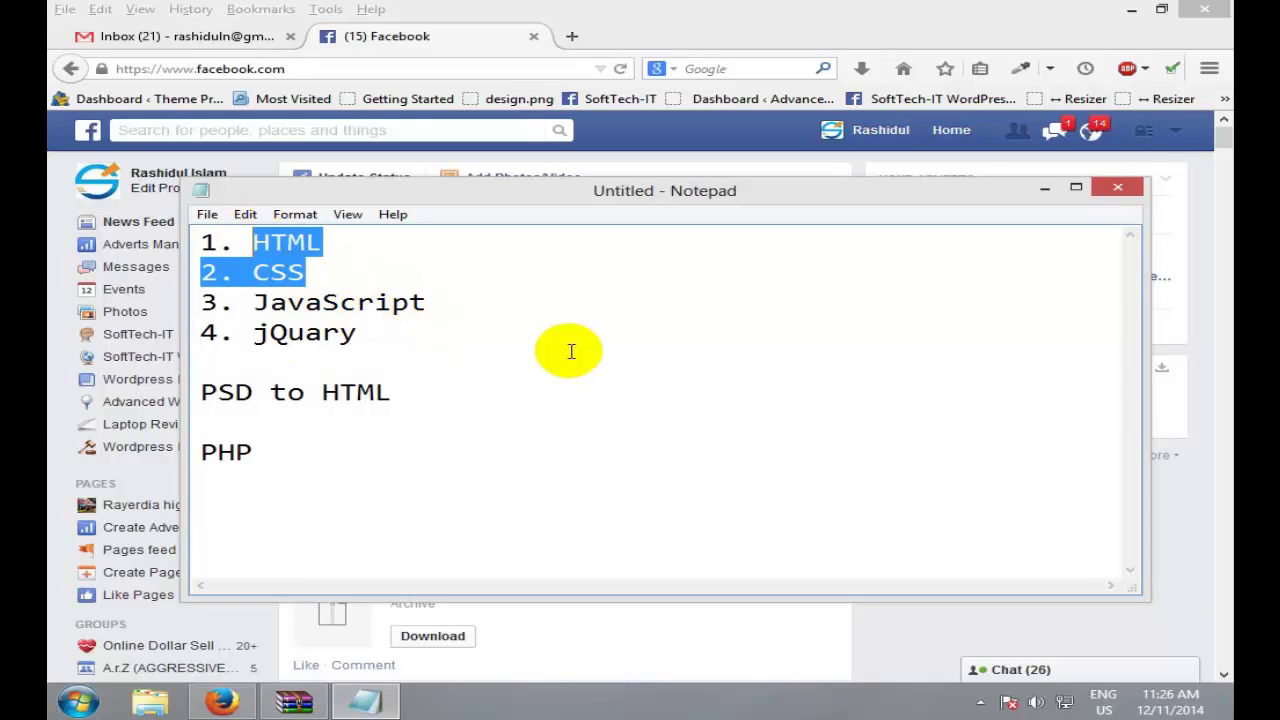
{"action": "left_click", "coordinate": [445, 302]}
{"action": "key", "text": "shift+Left"}
{"action": "key", "text": "shift+Left"}
{"action": "key", "text": "shift+Left"}
{"action": "key", "text": "shift+Left"}
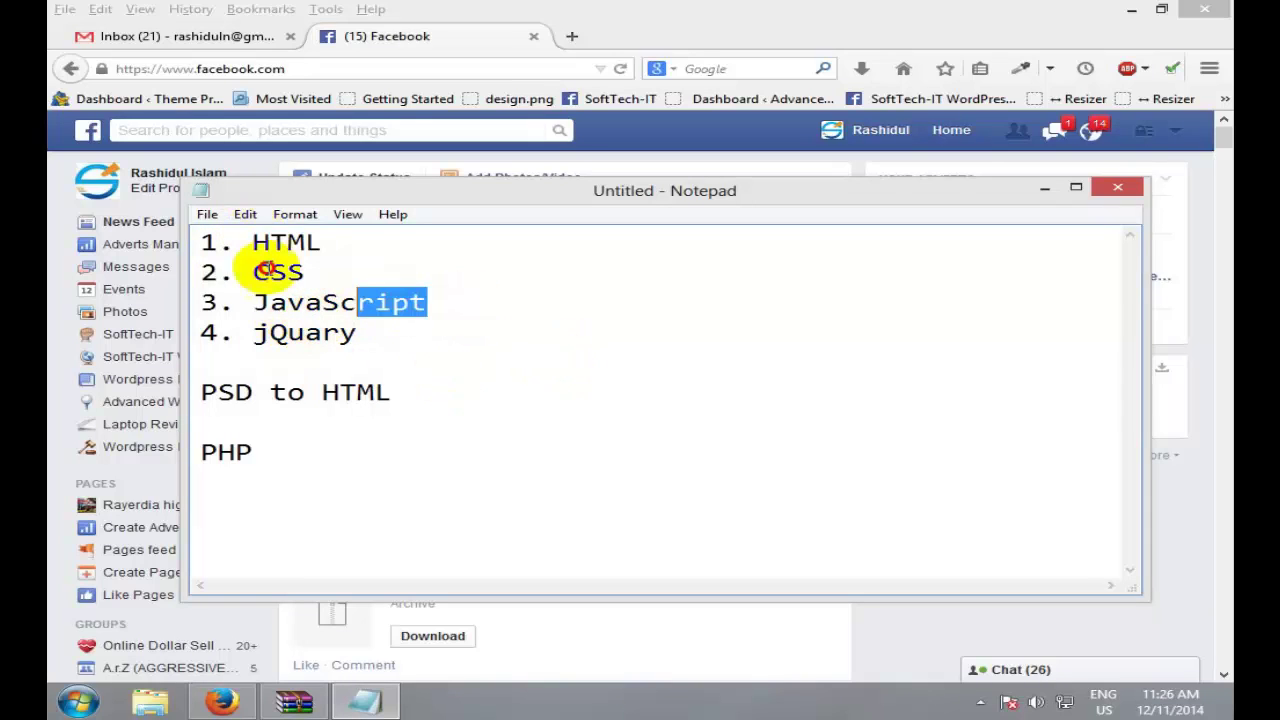
{"action": "key", "text": "ctrl+shift+Home"}
{"action": "left_click", "coordinate": [457, 274]}
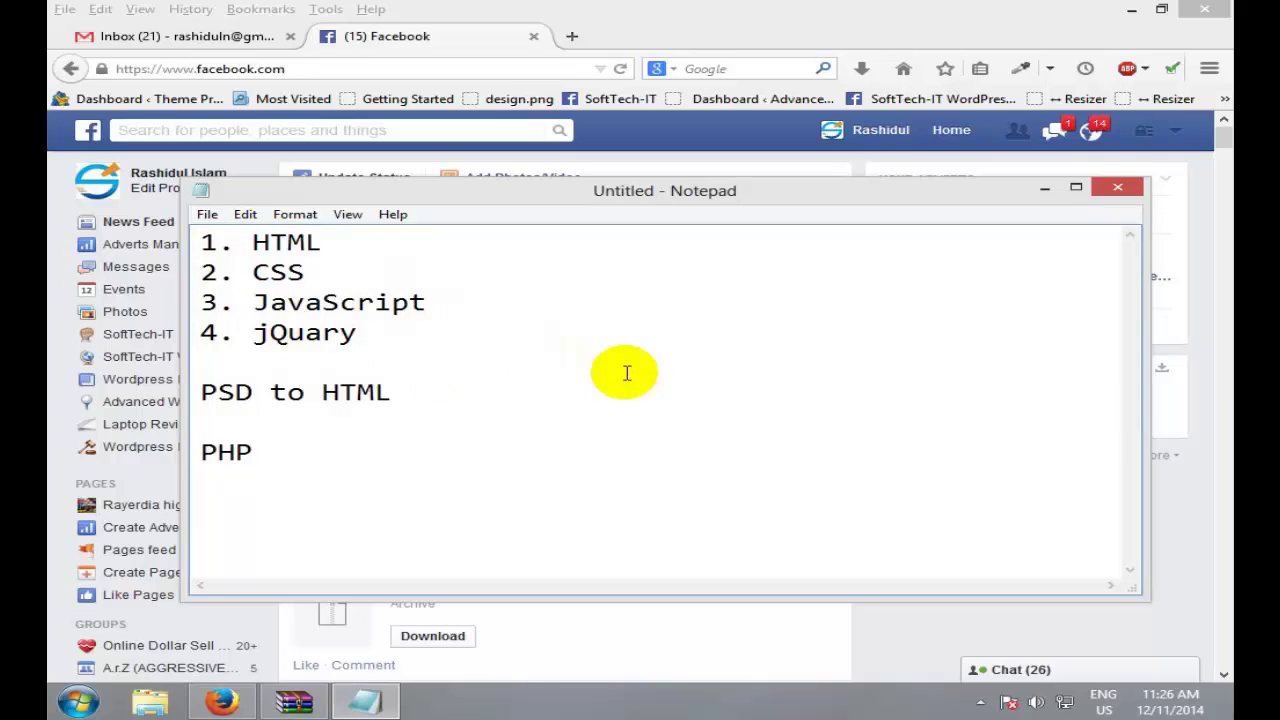
{"action": "key", "text": "ctrl+shift+Left"}
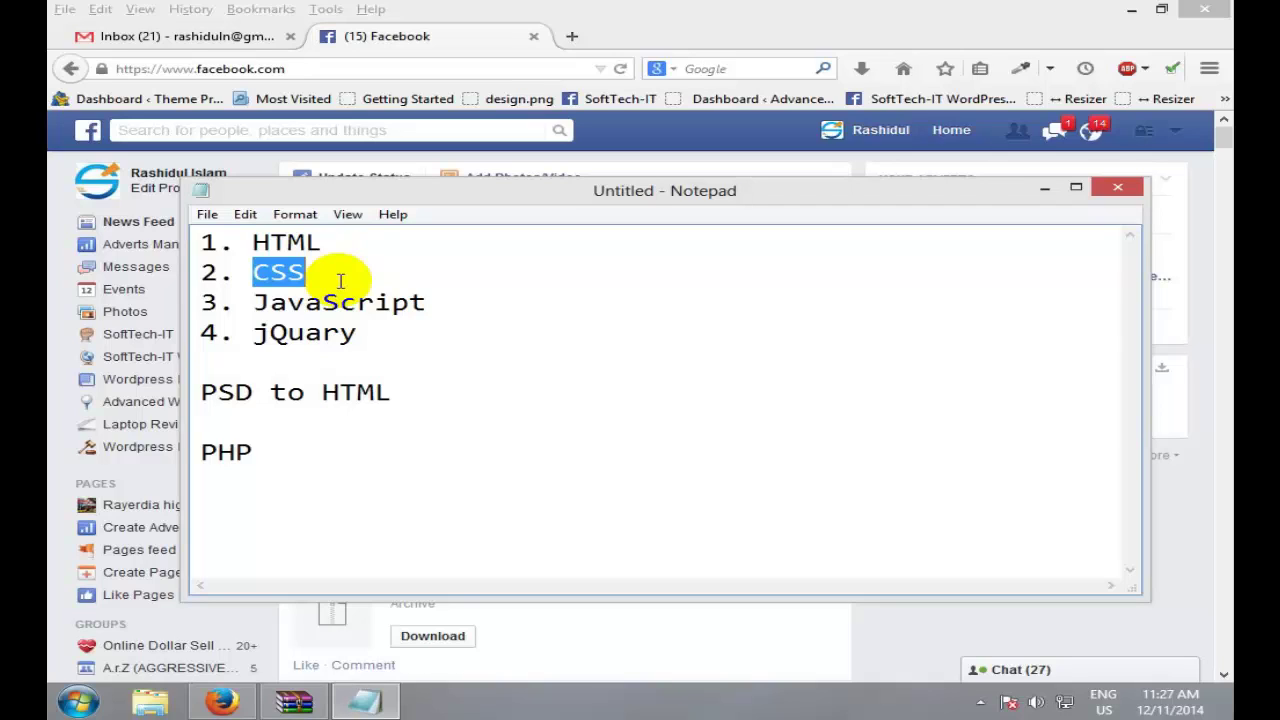
{"action": "left_click_drag", "start_coordinate": [366, 537], "coordinate": [203, 242]}
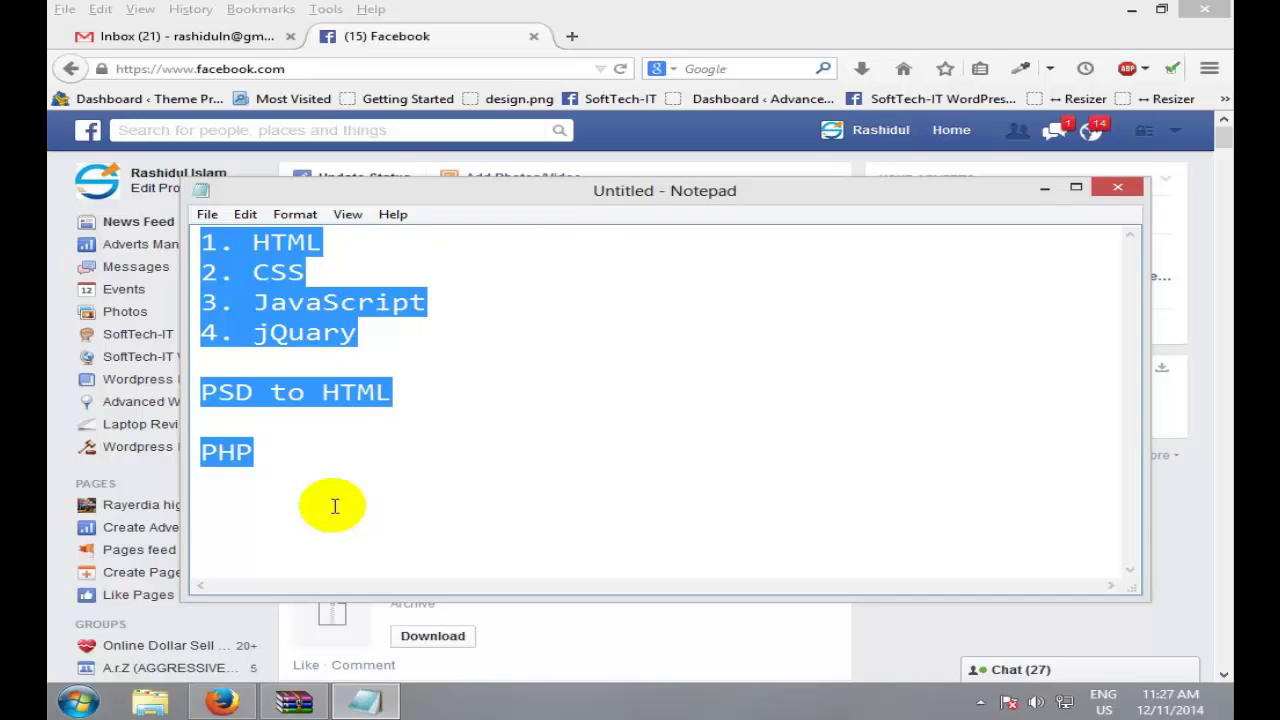
Step: In a new tab, load the SoftTech-IT institute site by entering softtech-it.com
{"action": "left_click", "coordinate": [572, 36]}
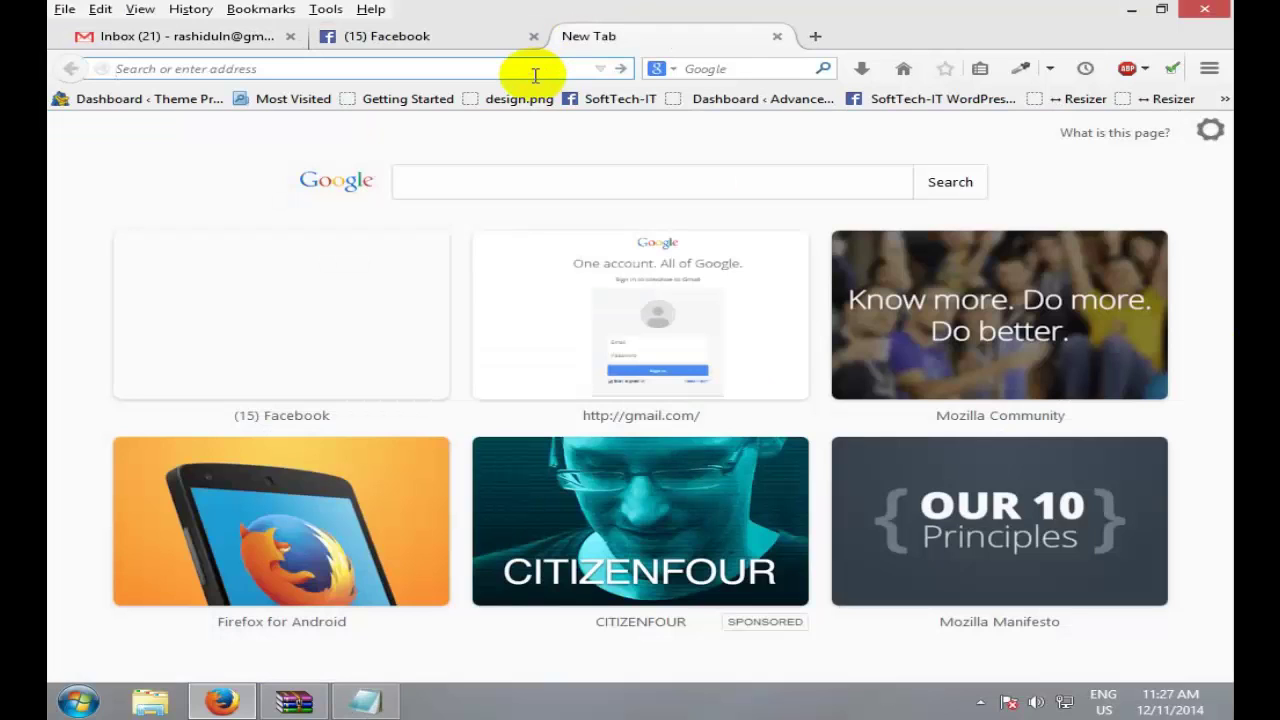
{"action": "type", "text": "softte"}
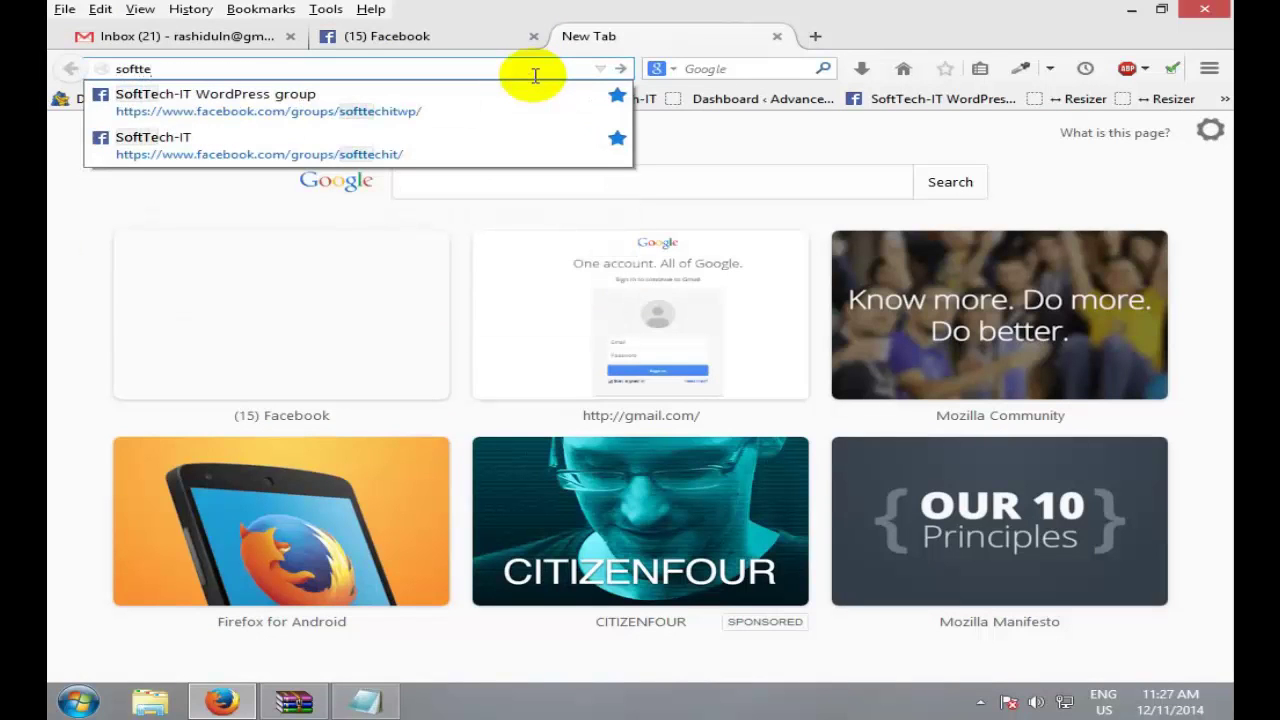
{"action": "key", "text": "BackSpace"}
{"action": "type", "text": "c"}
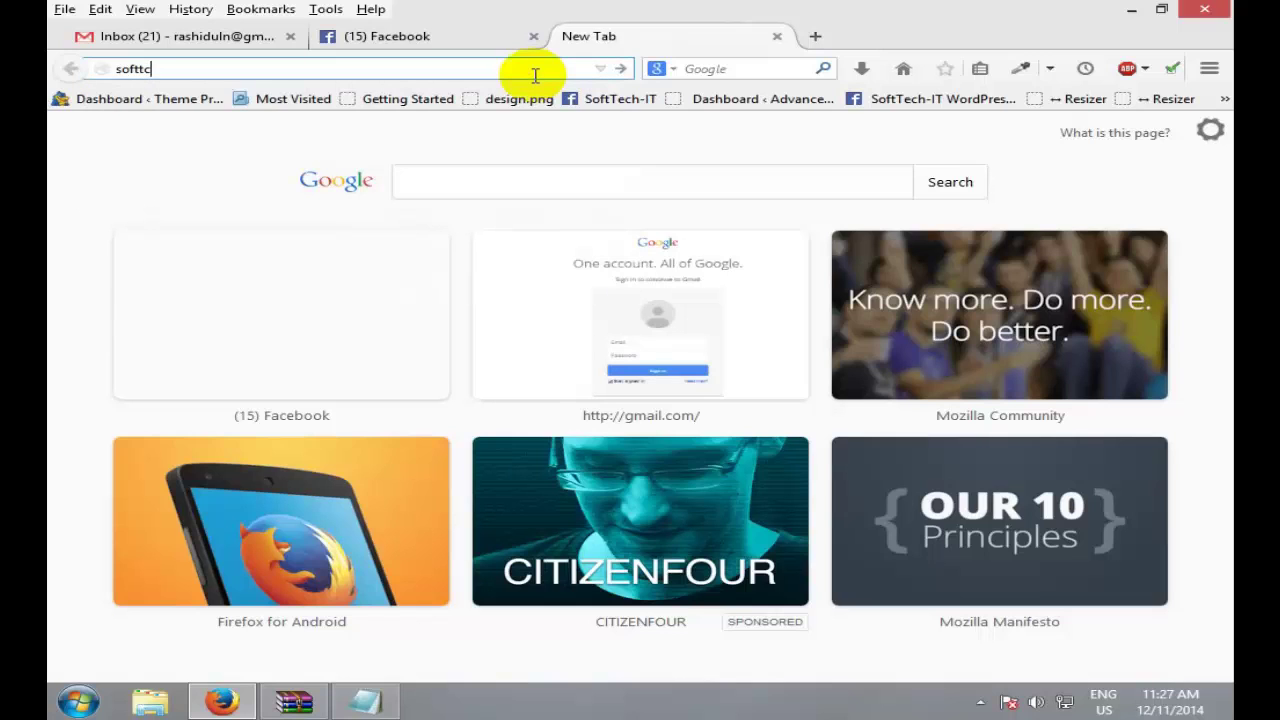
{"action": "key", "text": "BackSpace"}
{"action": "key", "text": "BackSpace"}
{"action": "key", "text": "BackSpace"}
{"action": "key", "text": "BackSpace"}
{"action": "key", "text": "BackSpace"}
{"action": "key", "text": "BackSpace"}
{"action": "type", "text": "sof"}
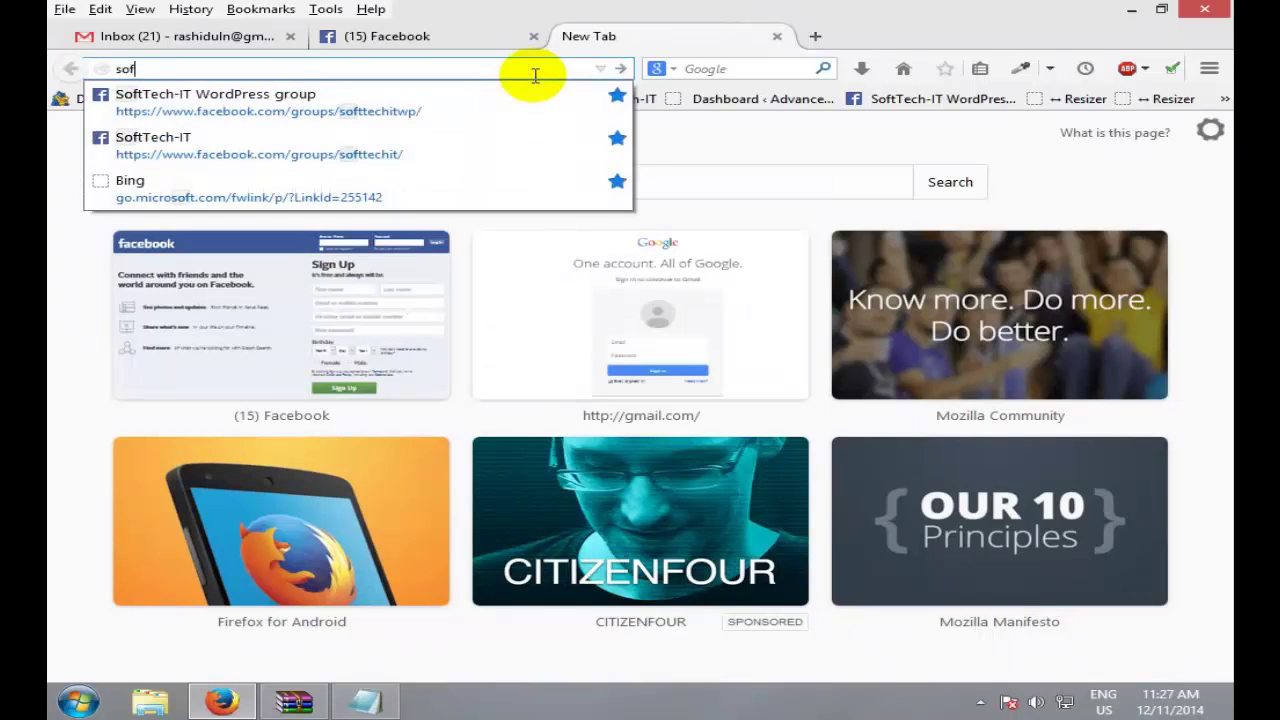
{"action": "type", "text": "ttech-it."}
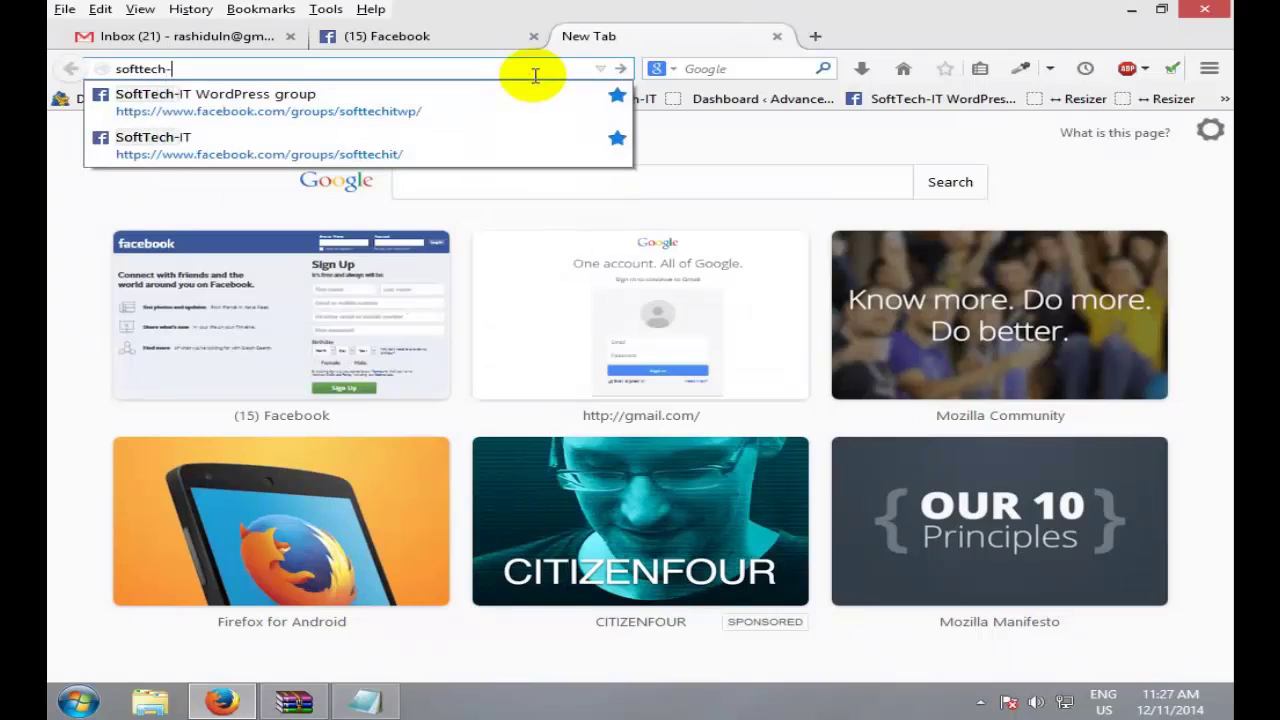
{"action": "type", "text": "com"}
{"action": "key", "text": "Return"}
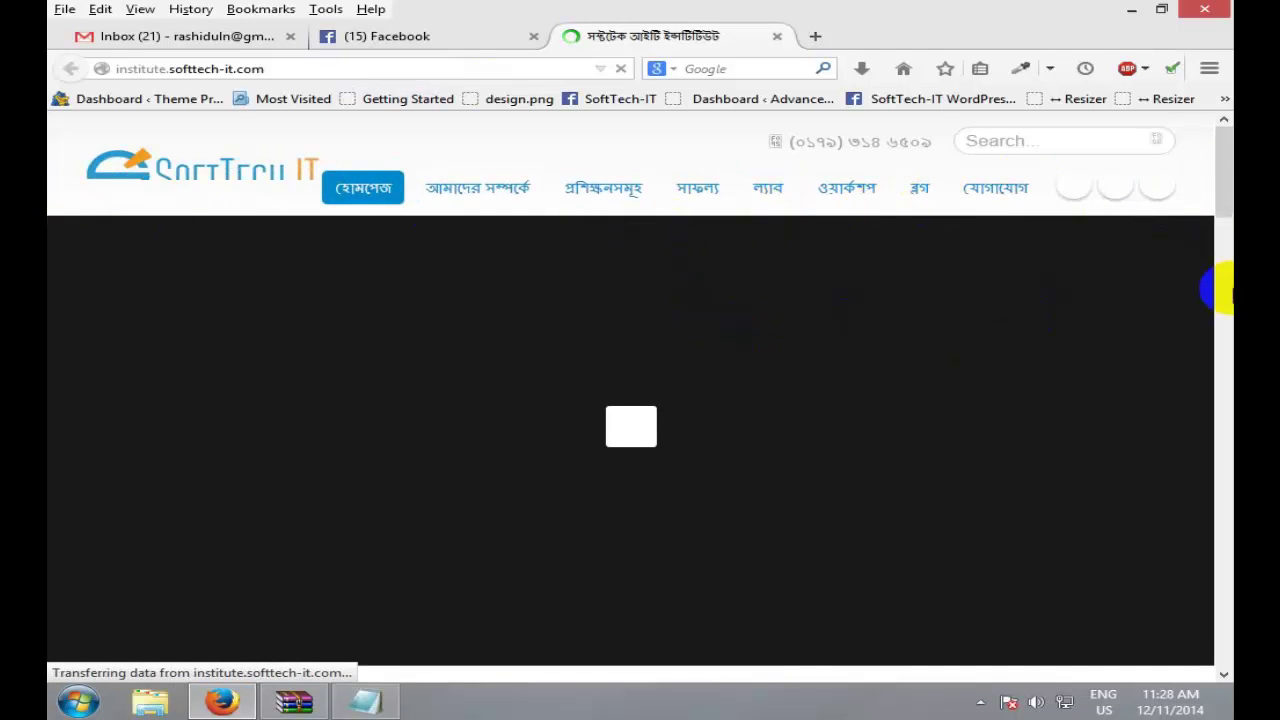
Step: Open the প্রশিক্ষণসমূহ courses page and scroll down to the Advanced WordPress course topics
{"action": "left_click", "coordinate": [632, 196]}
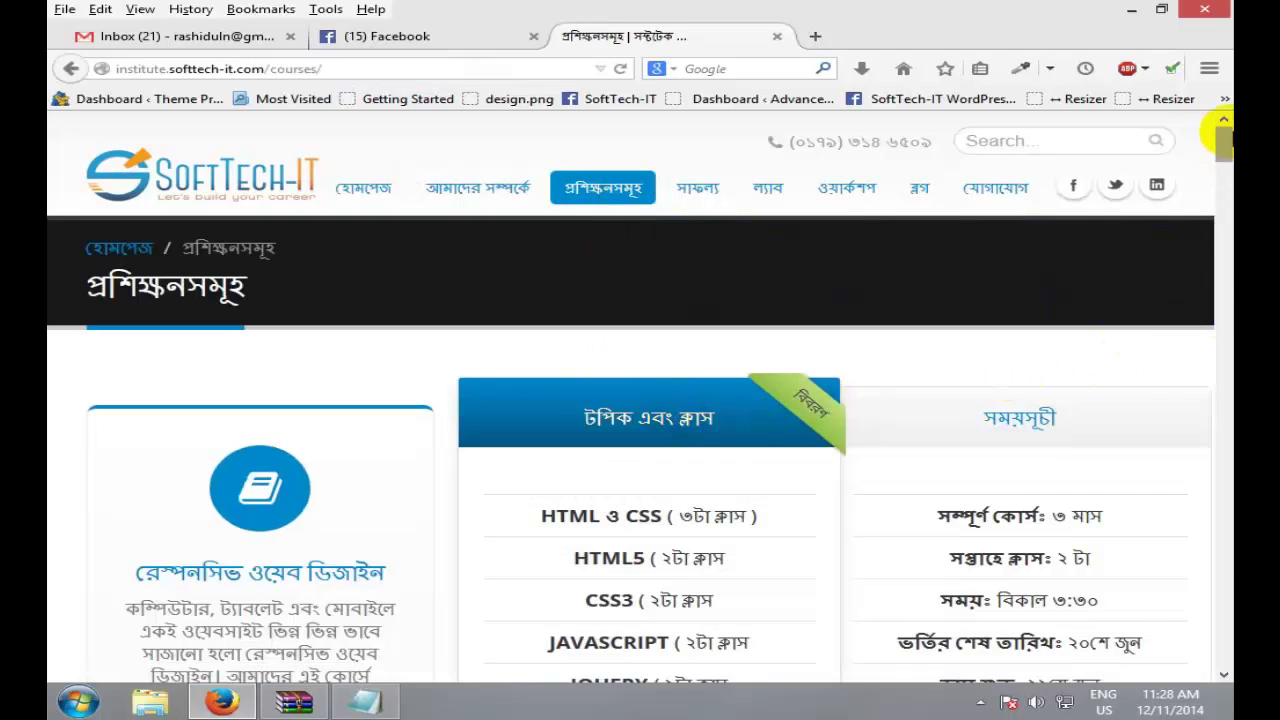
{"action": "left_click_drag", "start_coordinate": [1223, 143], "coordinate": [1225, 259]}
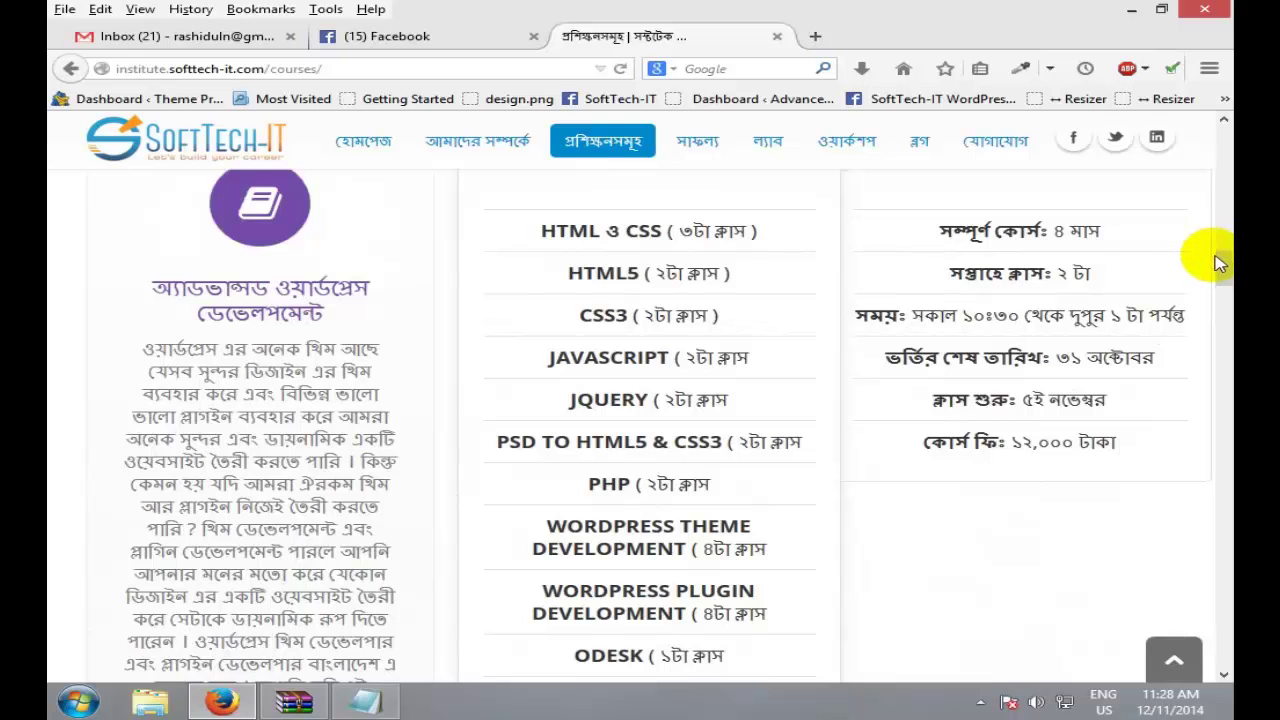
{"action": "left_click_drag", "start_coordinate": [1225, 262], "coordinate": [1224, 265]}
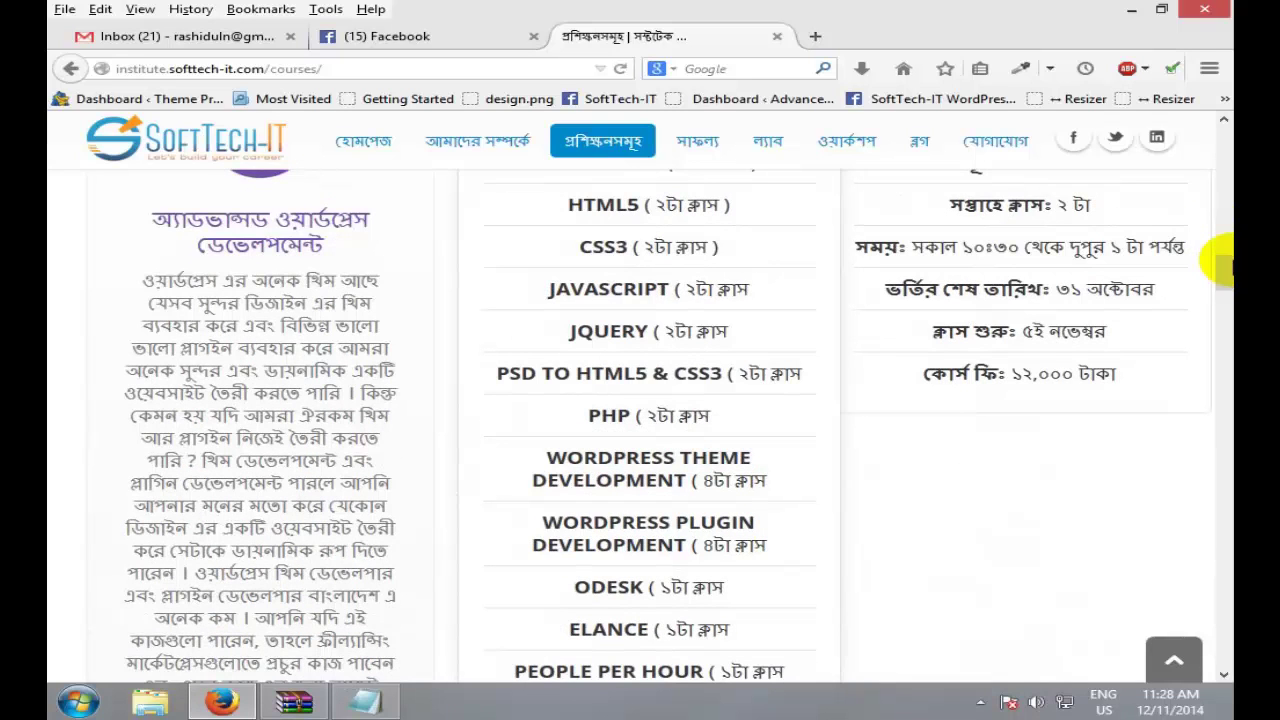
{"action": "triple_click", "coordinate": [634, 207]}
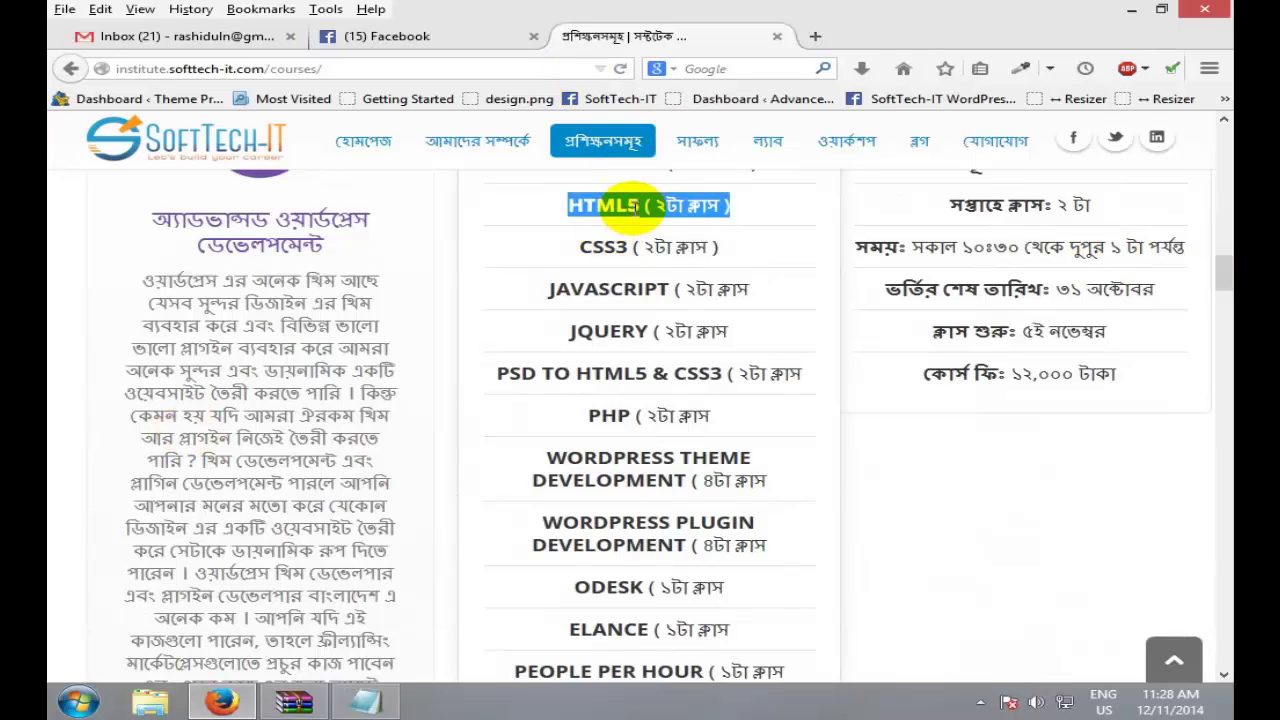
{"action": "left_click", "coordinate": [590, 250]}
{"action": "double_click", "coordinate": [600, 290]}
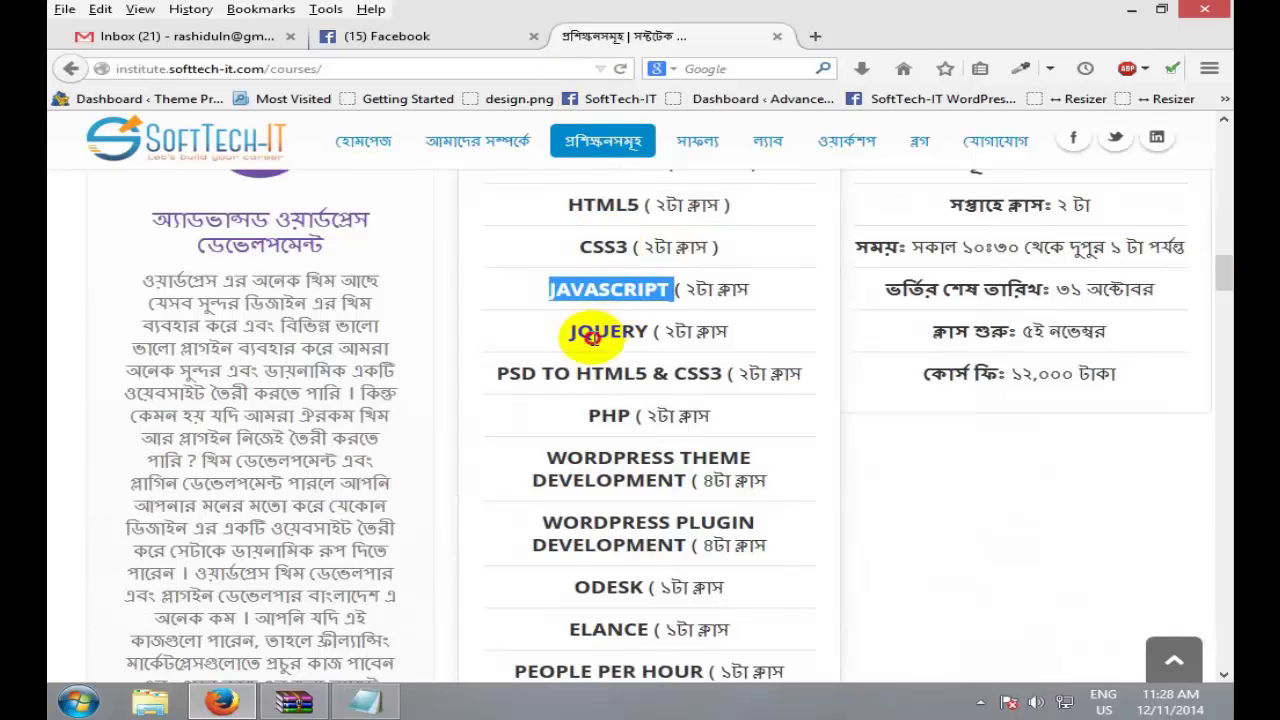
{"action": "double_click", "coordinate": [600, 332]}
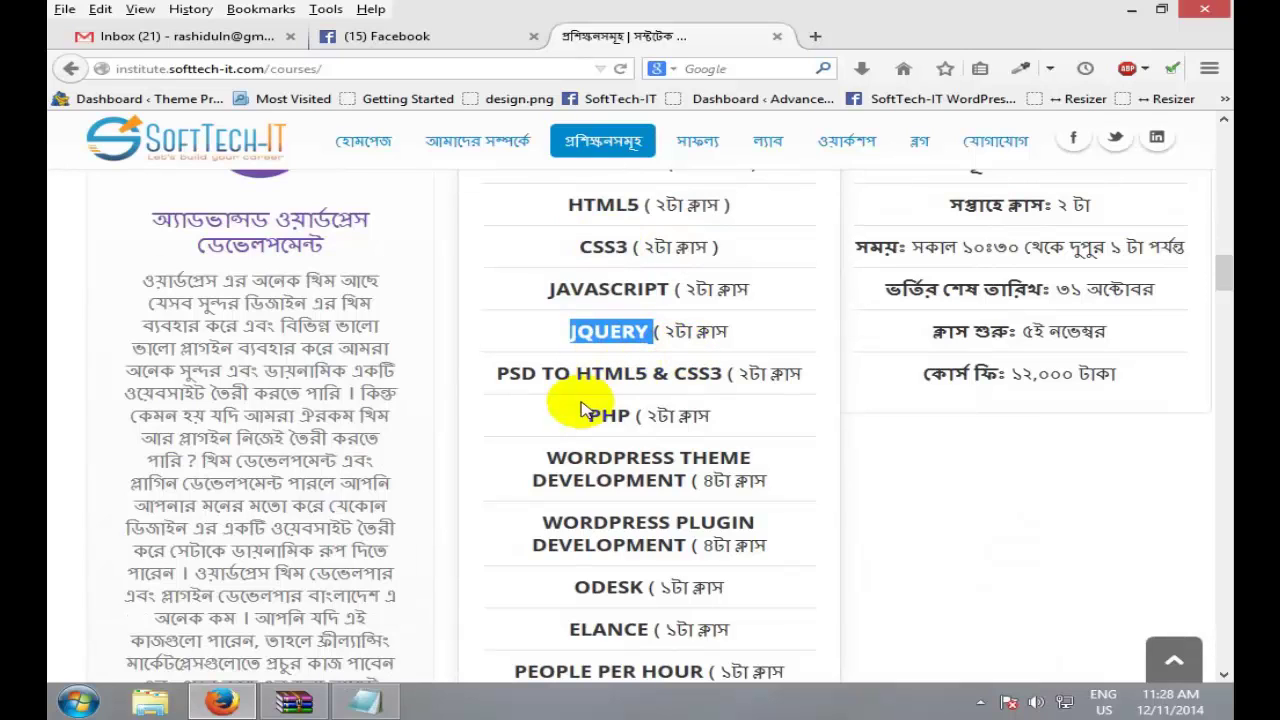
{"action": "left_click_drag", "start_coordinate": [498, 373], "coordinate": [712, 372]}
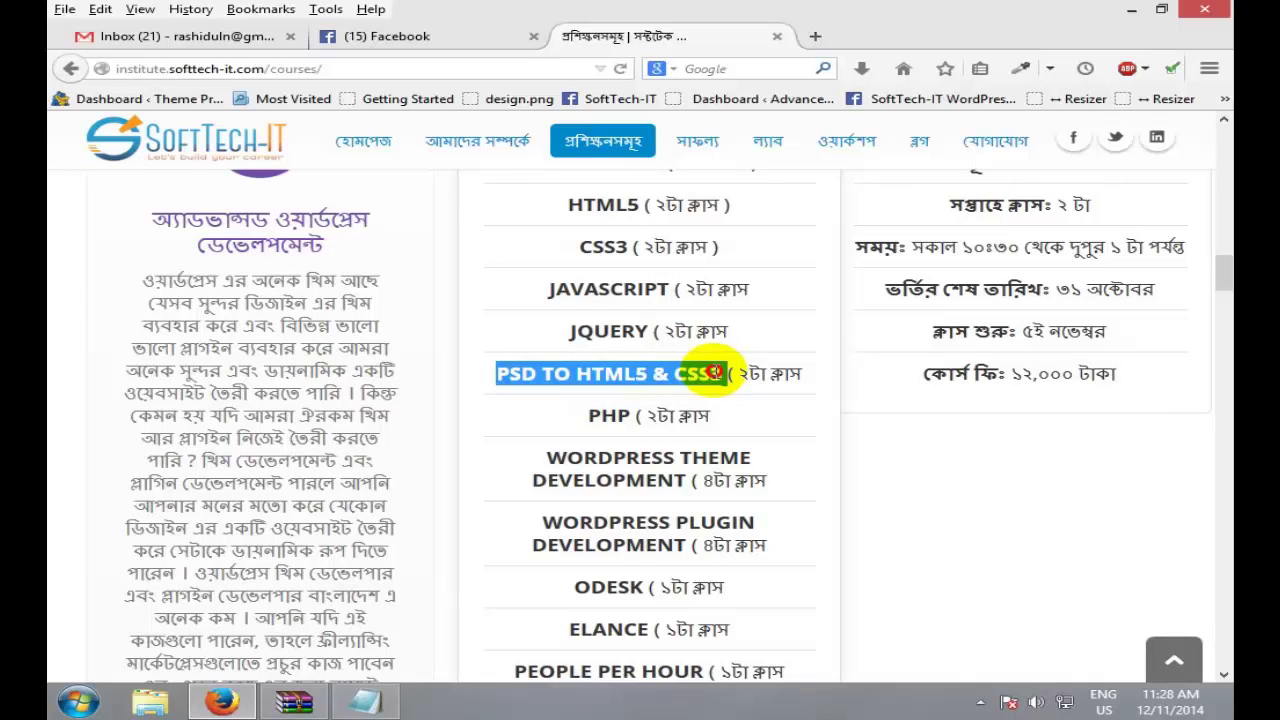
{"action": "left_click", "coordinate": [745, 372]}
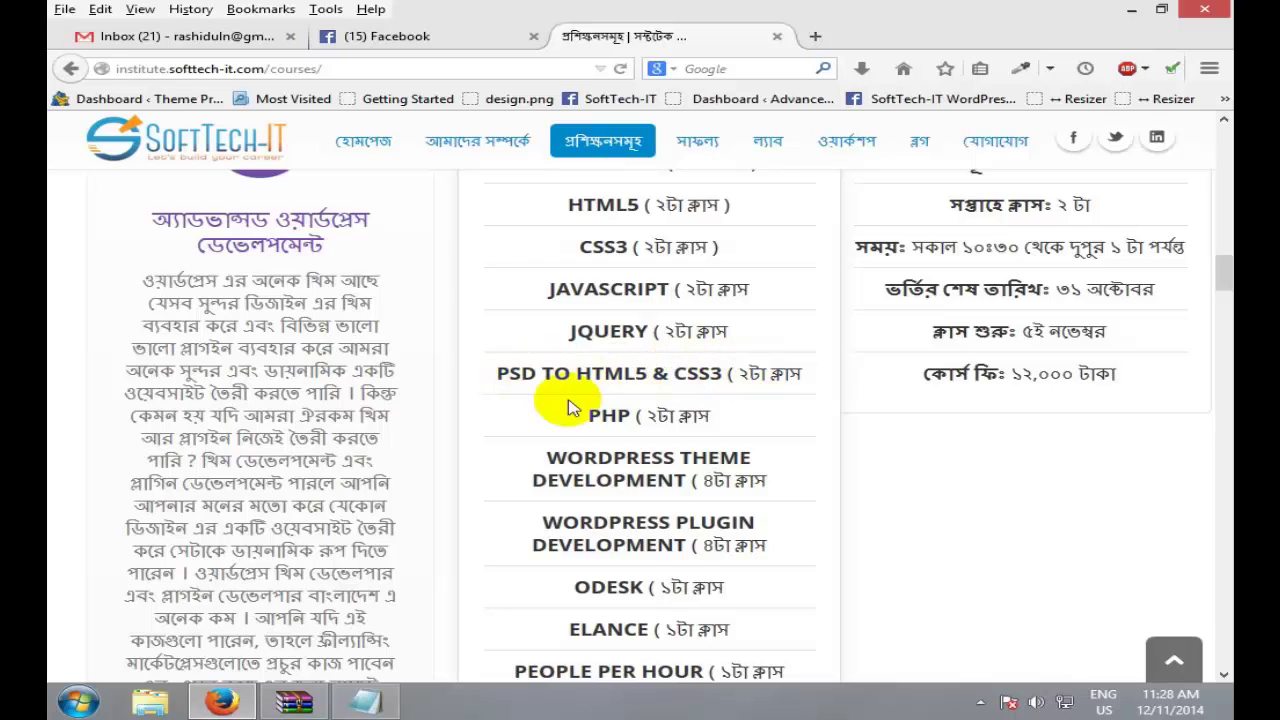
{"action": "left_click_drag", "start_coordinate": [738, 373], "coordinate": [728, 373]}
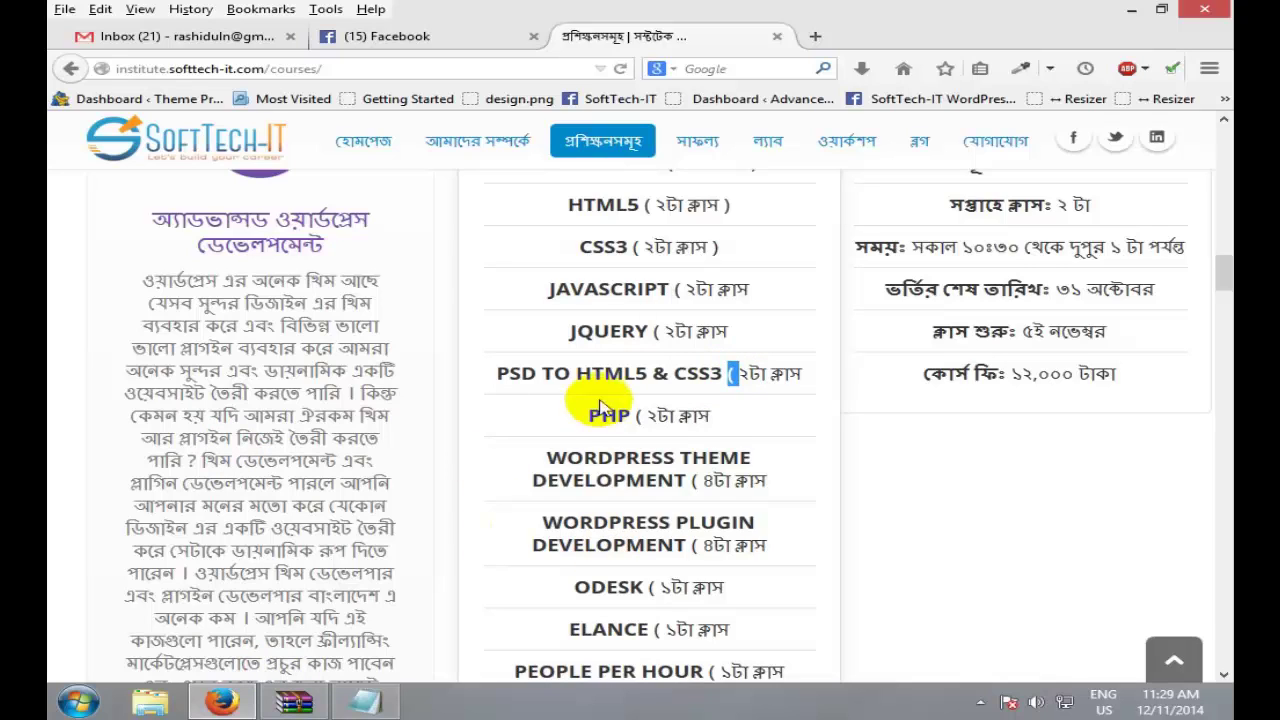
{"action": "double_click", "coordinate": [605, 410]}
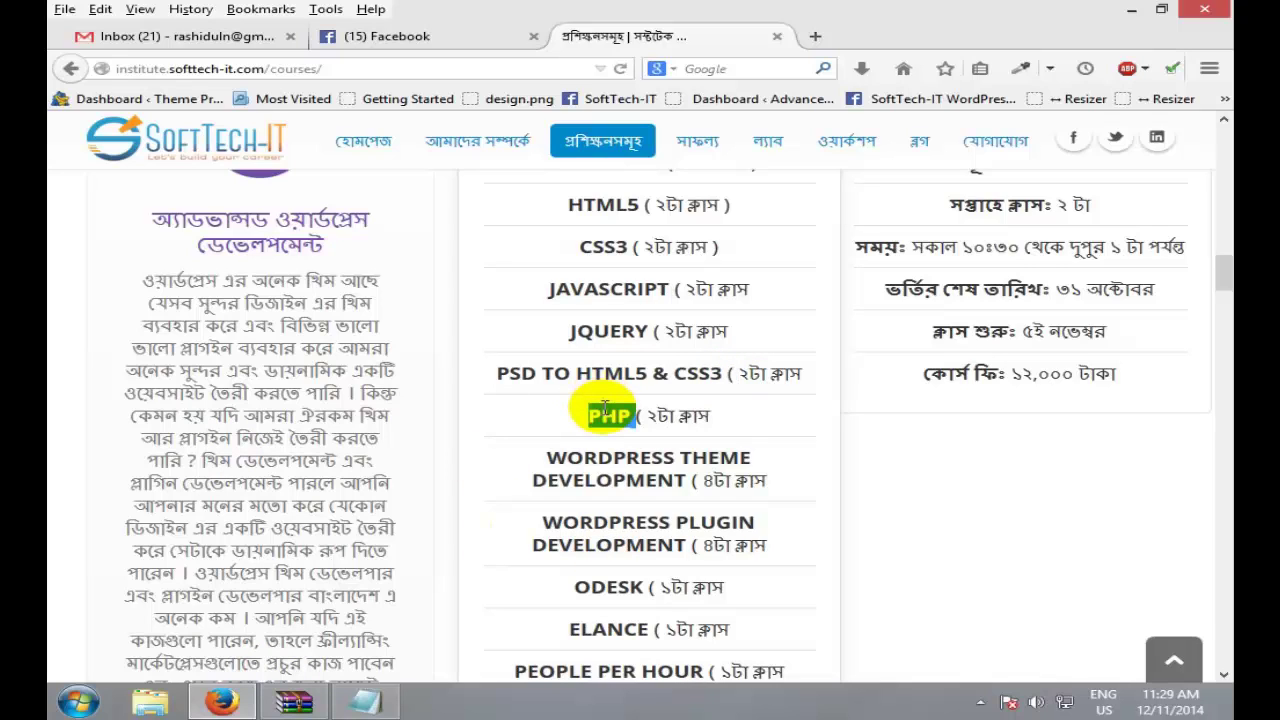
{"action": "scroll", "coordinate": [600, 505], "scroll_direction": "down", "scroll_amount": 2}
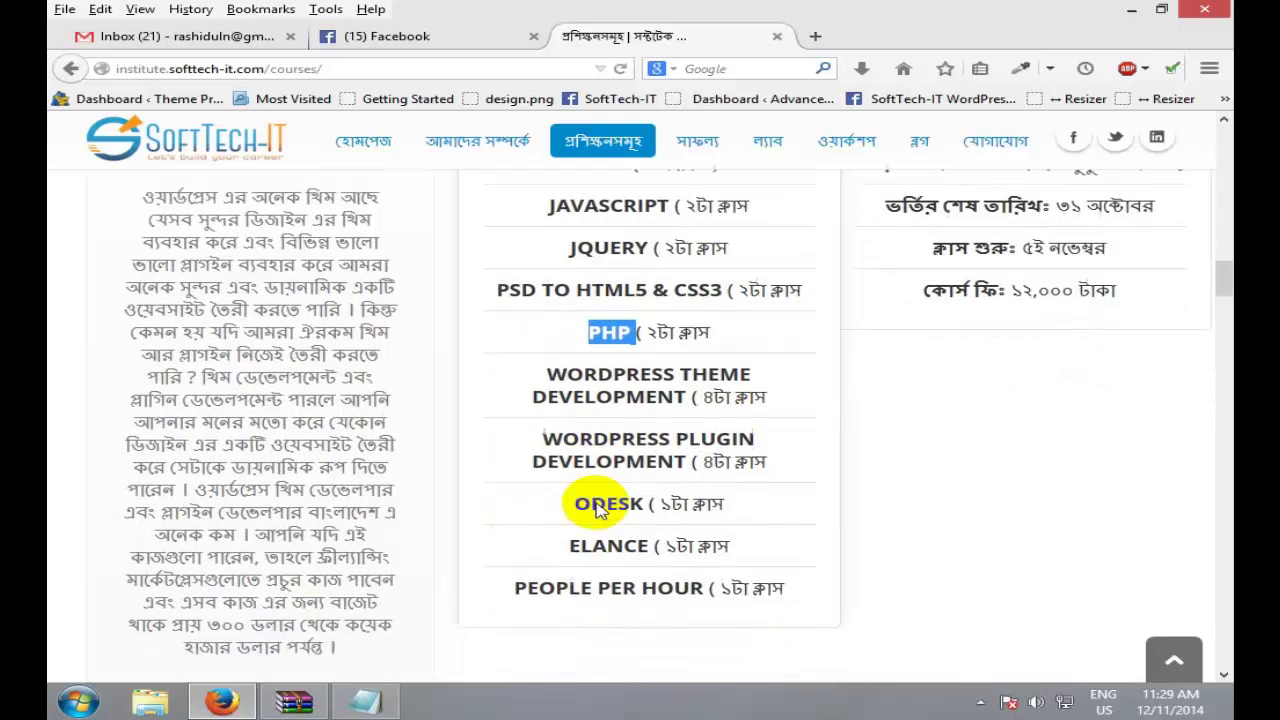
{"action": "triple_click", "coordinate": [622, 373]}
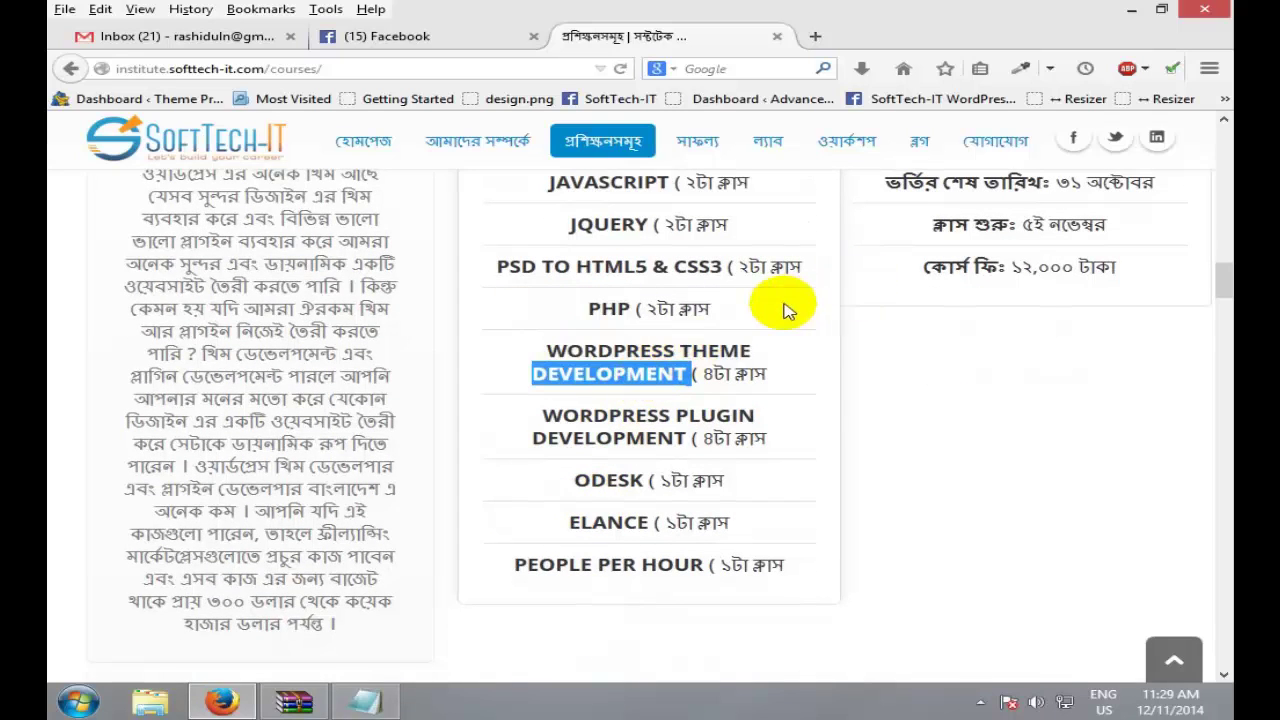
{"action": "scroll", "coordinate": [786, 303], "scroll_direction": "up", "scroll_amount": 2}
{"action": "left_click_drag", "start_coordinate": [740, 373], "coordinate": [566, 201]}
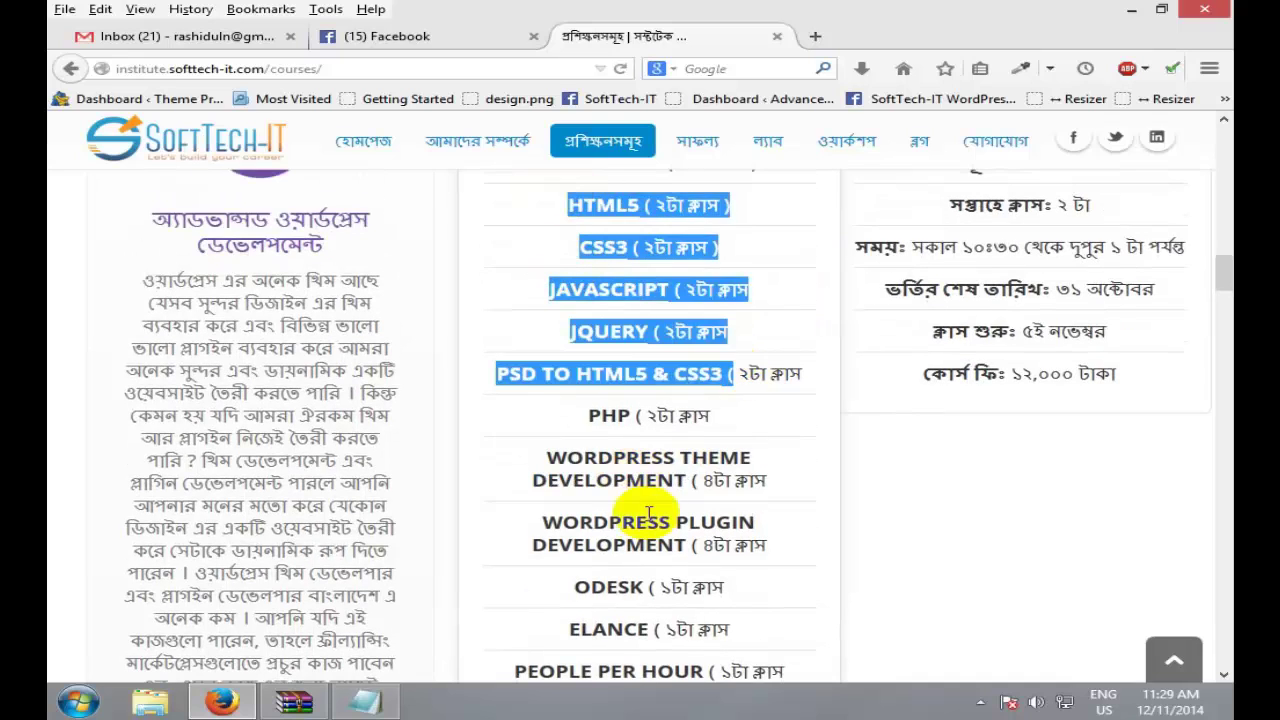
{"action": "double_click", "coordinate": [590, 480]}
{"action": "double_click", "coordinate": [586, 523]}
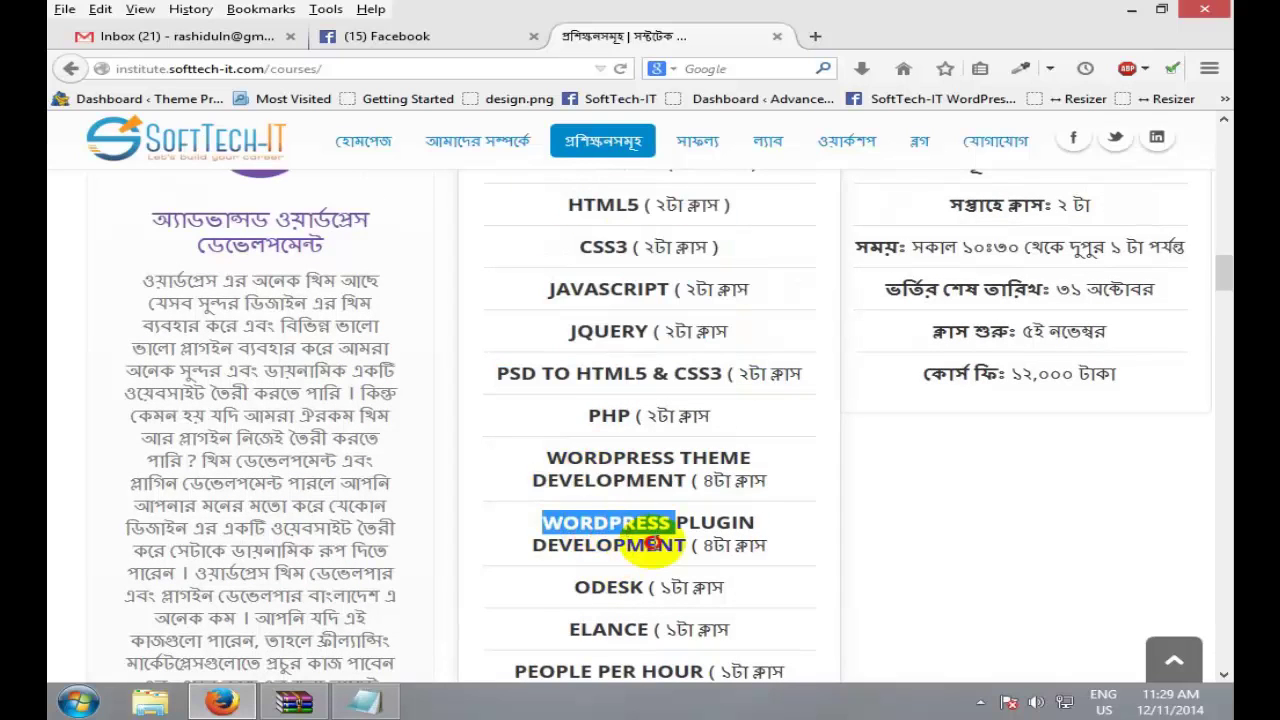
{"action": "left_click_drag", "start_coordinate": [586, 523], "coordinate": [650, 550]}
{"action": "scroll", "coordinate": [700, 586], "scroll_direction": "down", "scroll_amount": 2}
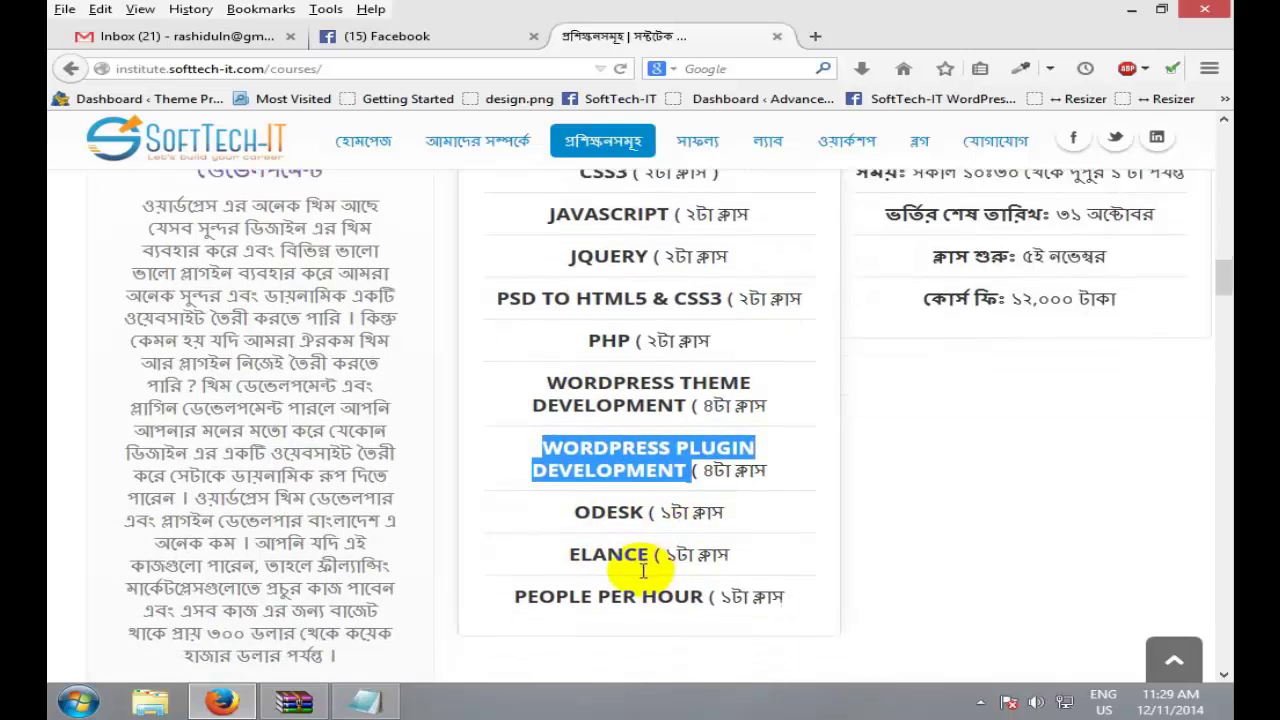
{"action": "double_click", "coordinate": [612, 481]}
{"action": "double_click", "coordinate": [588, 522]}
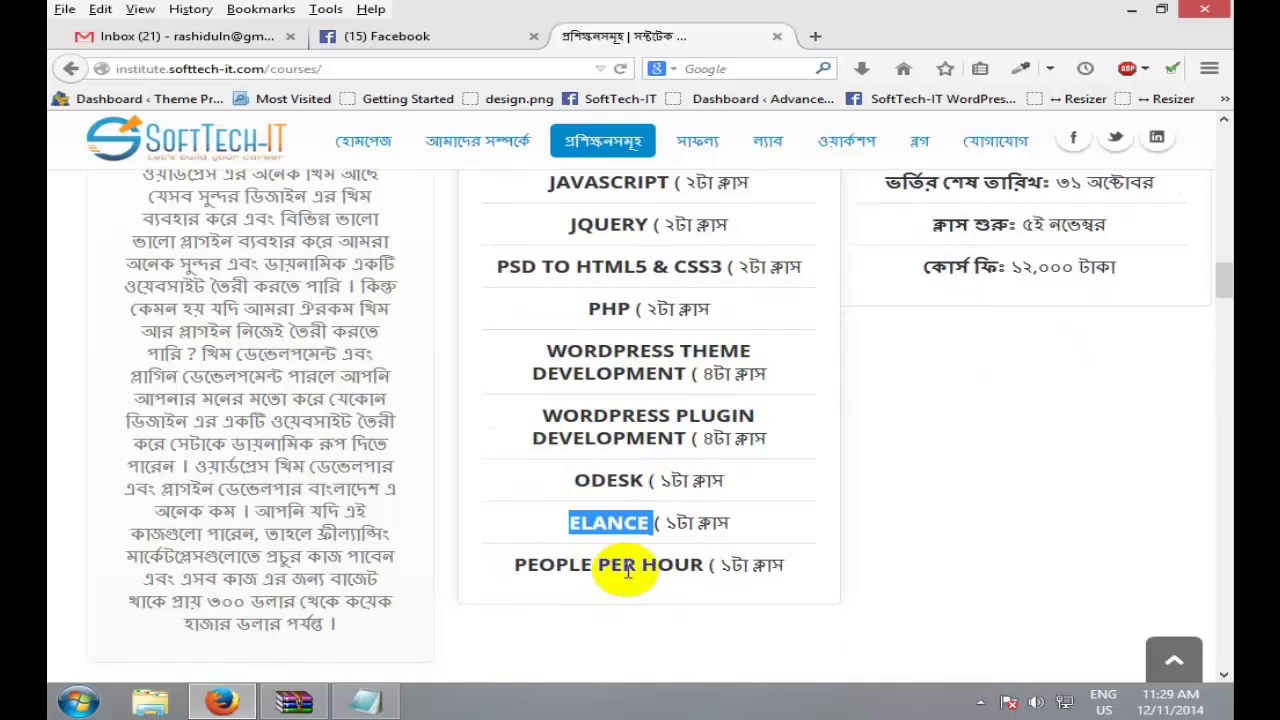
{"action": "left_click", "coordinate": [572, 570]}
{"action": "double_click", "coordinate": [572, 570]}
{"action": "left_click_drag", "start_coordinate": [572, 570], "coordinate": [715, 580]}
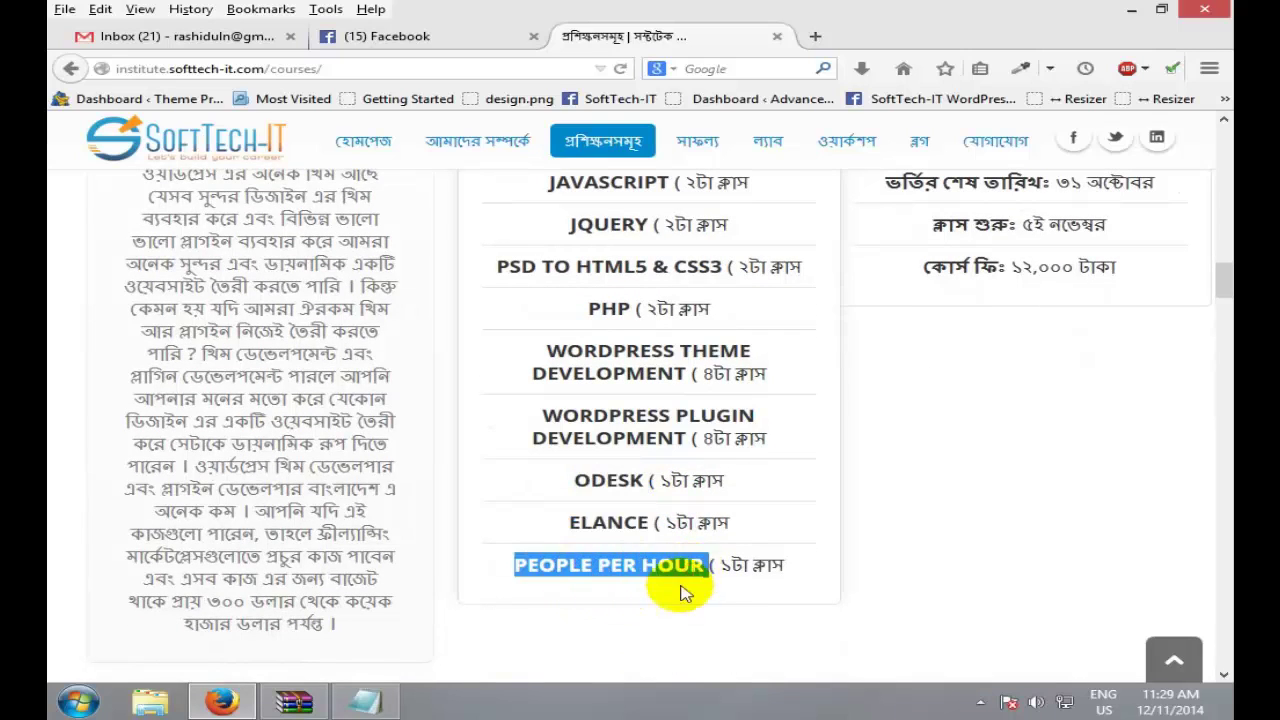
{"action": "left_click", "coordinate": [745, 565]}
{"action": "scroll", "coordinate": [742, 578], "scroll_direction": "up", "scroll_amount": 1}
{"action": "scroll", "coordinate": [742, 578], "scroll_direction": "up", "scroll_amount": 12}
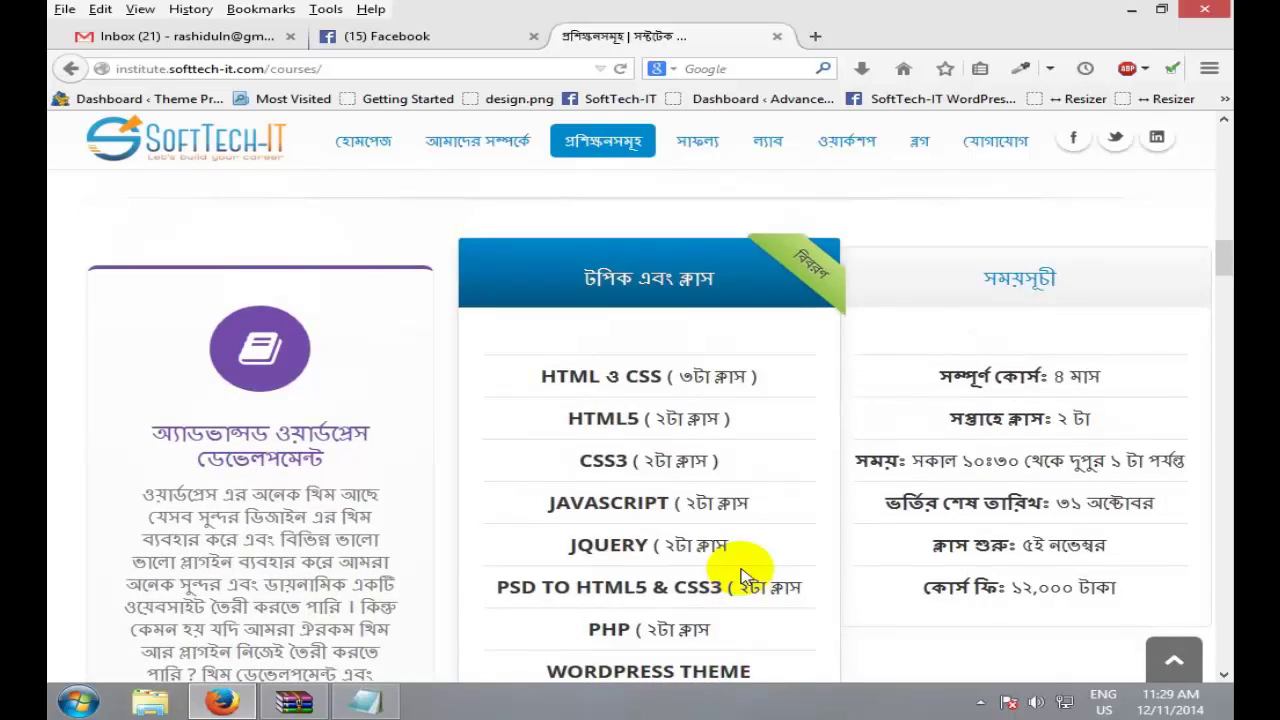
{"action": "scroll", "coordinate": [742, 578], "scroll_direction": "up", "scroll_amount": 6}
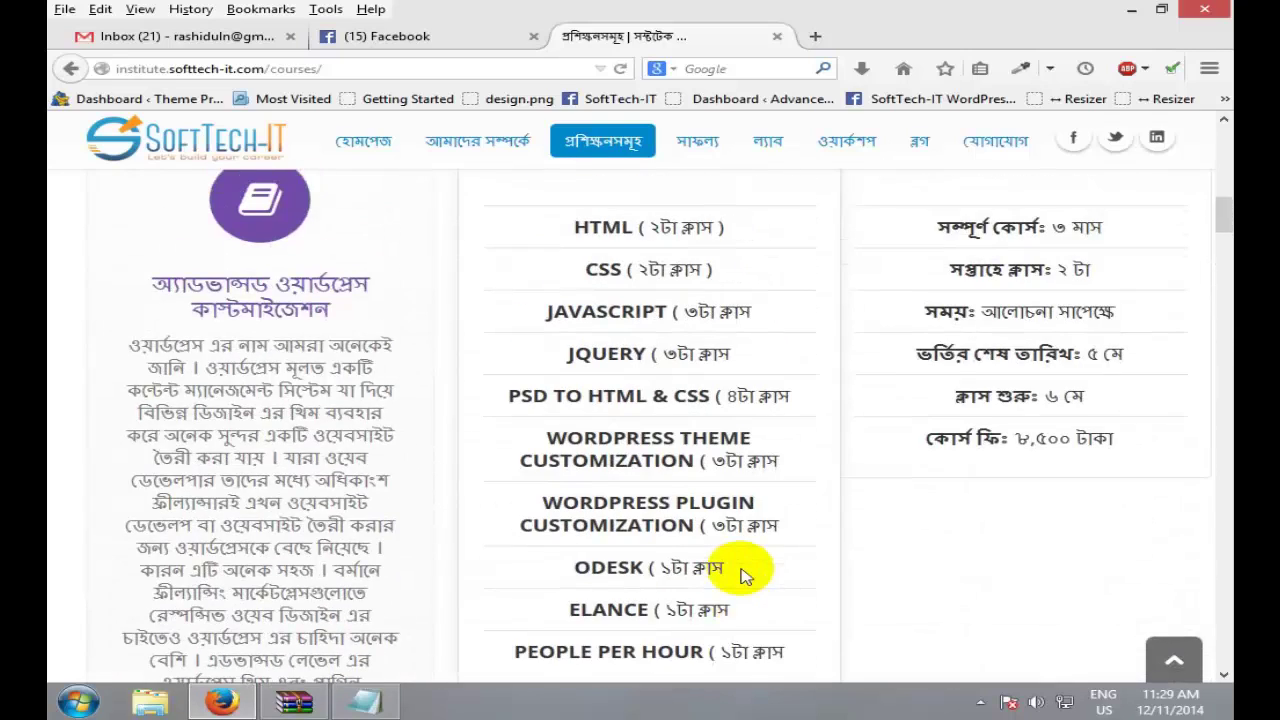
{"action": "scroll", "coordinate": [742, 578], "scroll_direction": "up", "scroll_amount": 3}
{"action": "scroll", "coordinate": [742, 578], "scroll_direction": "up", "scroll_amount": 15}
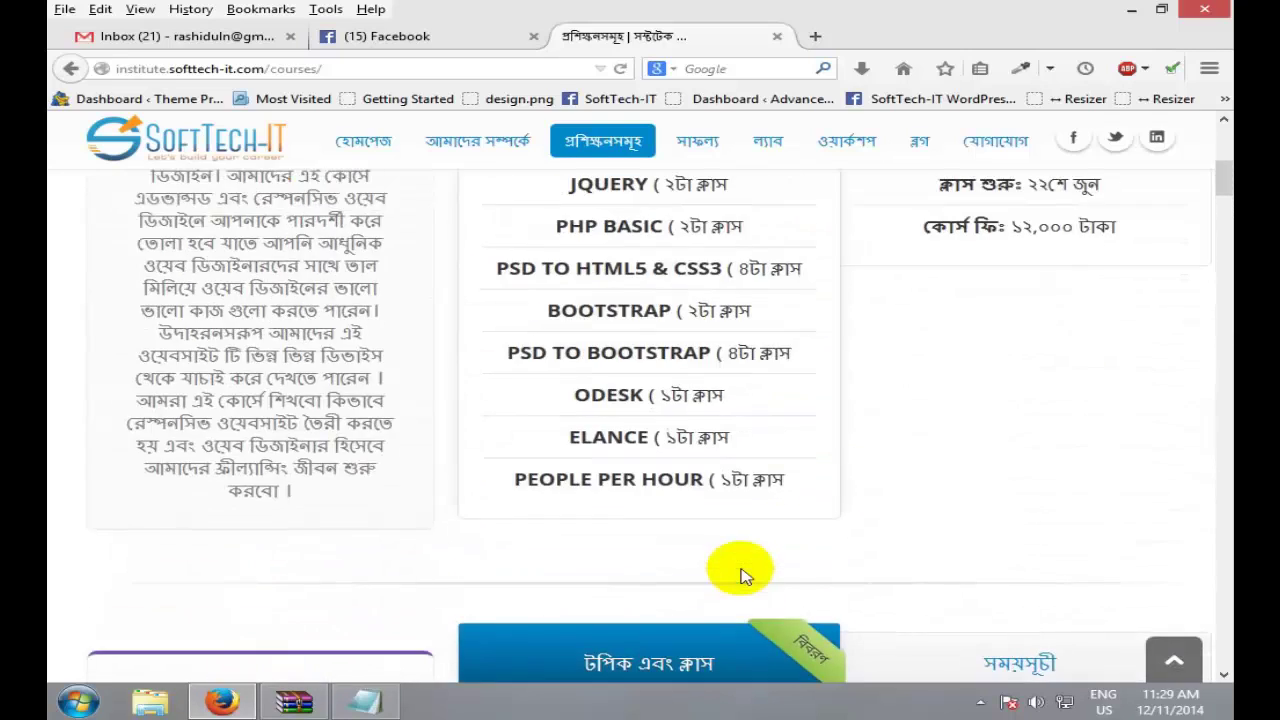
{"action": "scroll", "coordinate": [742, 570], "scroll_direction": "up", "scroll_amount": 2}
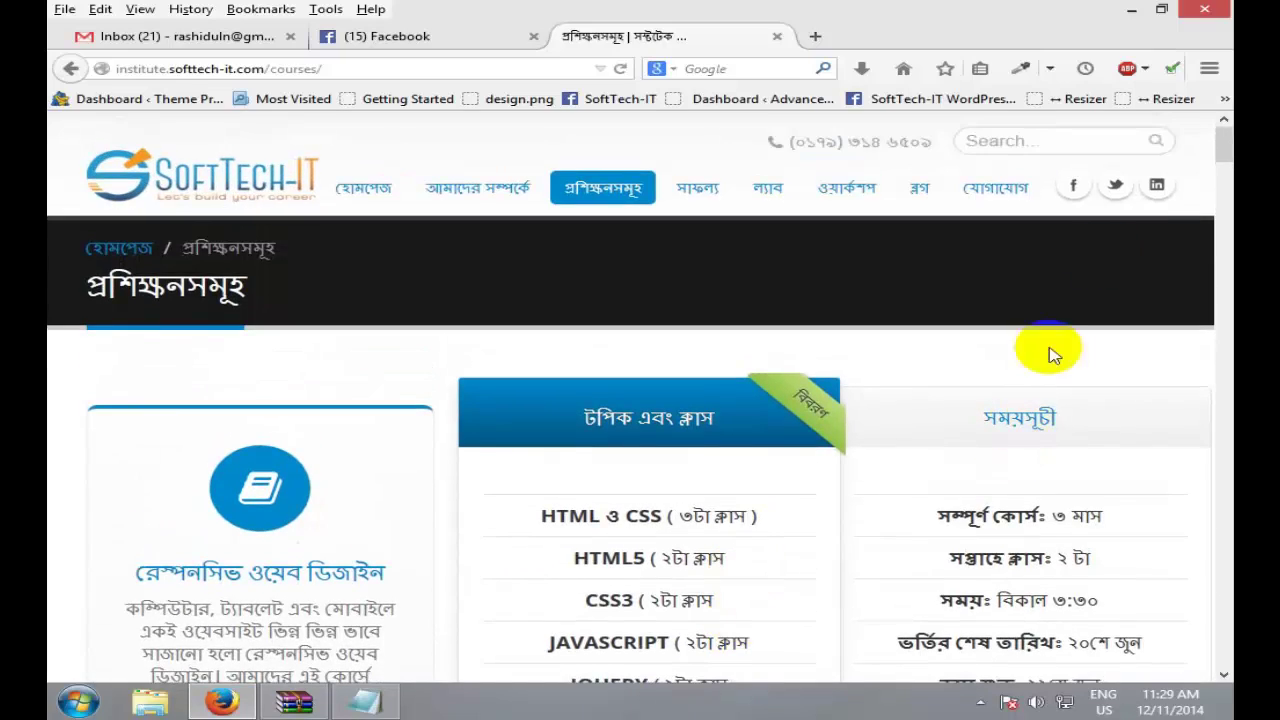
{"action": "left_click_drag", "start_coordinate": [1225, 145], "coordinate": [1225, 368]}
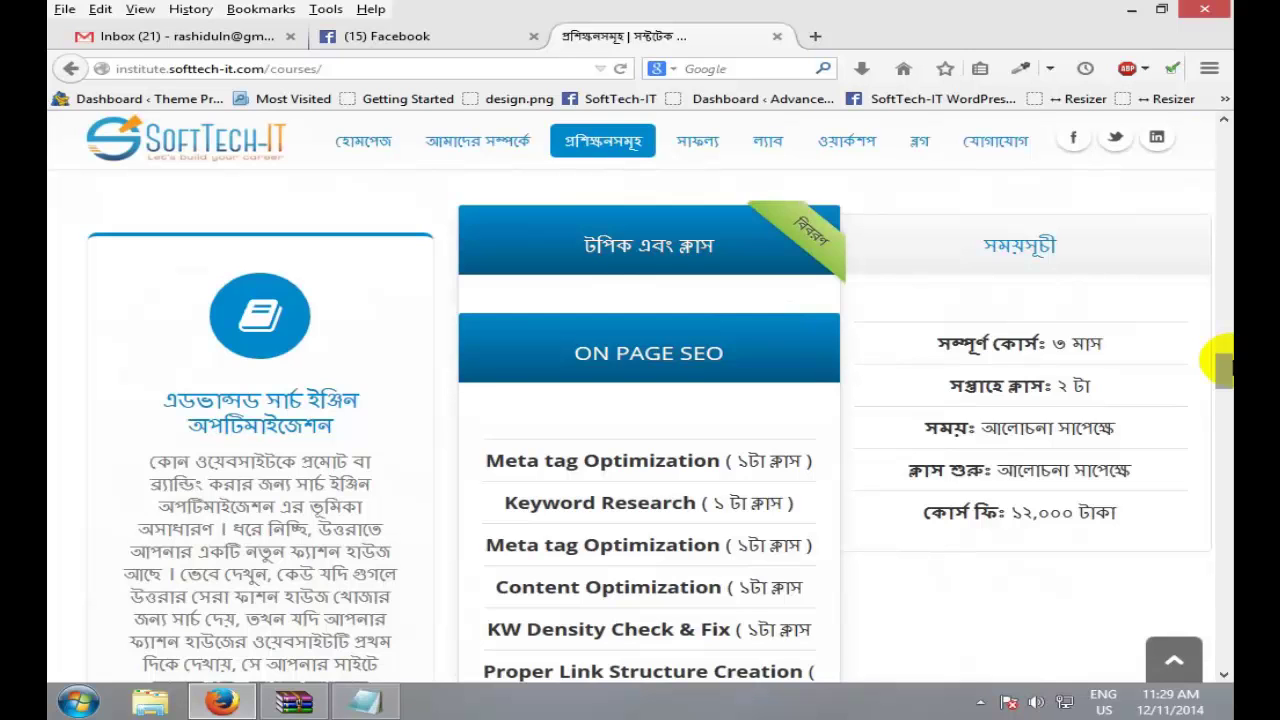
{"action": "left_click_drag", "start_coordinate": [1224, 368], "coordinate": [1224, 332]}
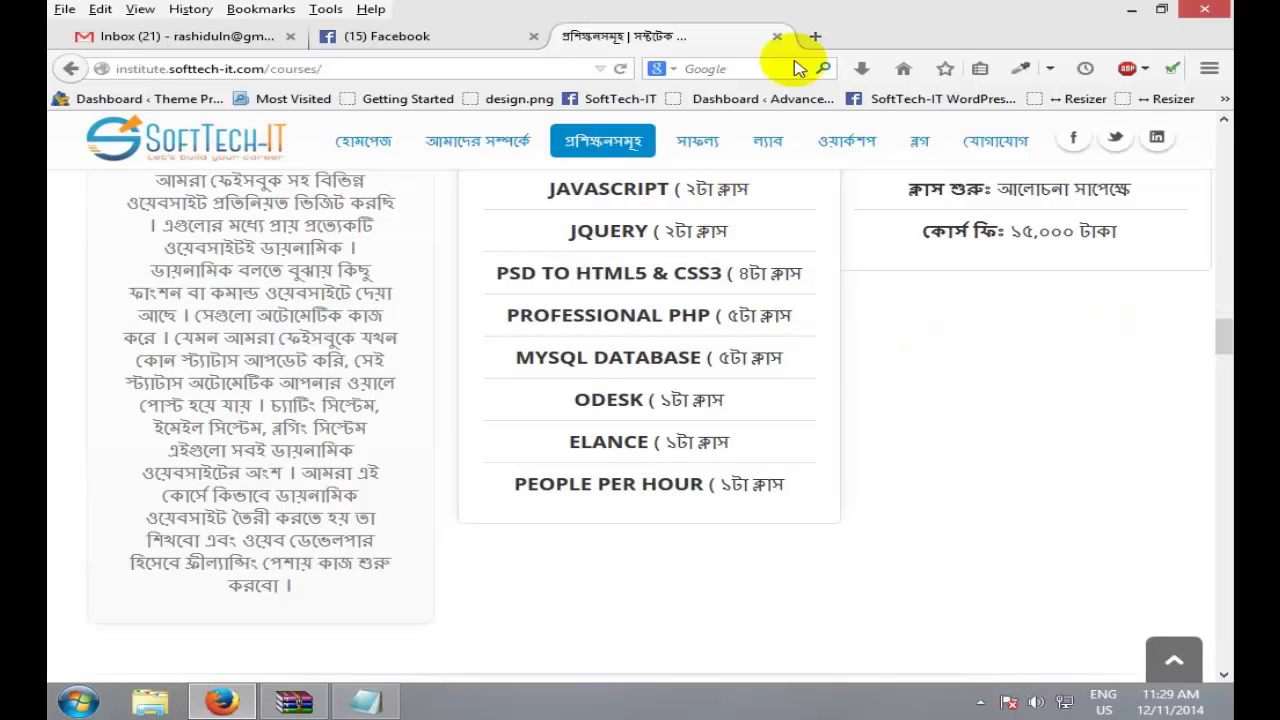
{"action": "left_click_drag", "start_coordinate": [1228, 334], "coordinate": [1224, 266]}
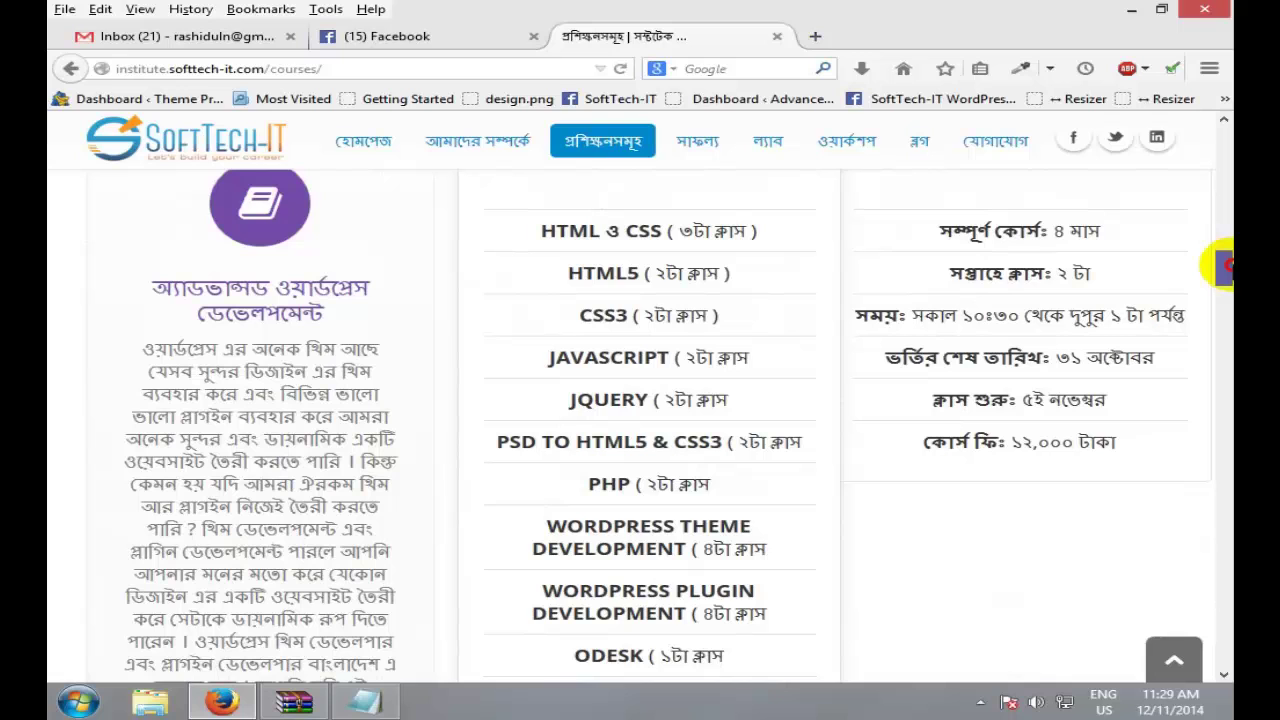
{"action": "left_click_drag", "start_coordinate": [1224, 266], "coordinate": [1224, 261]}
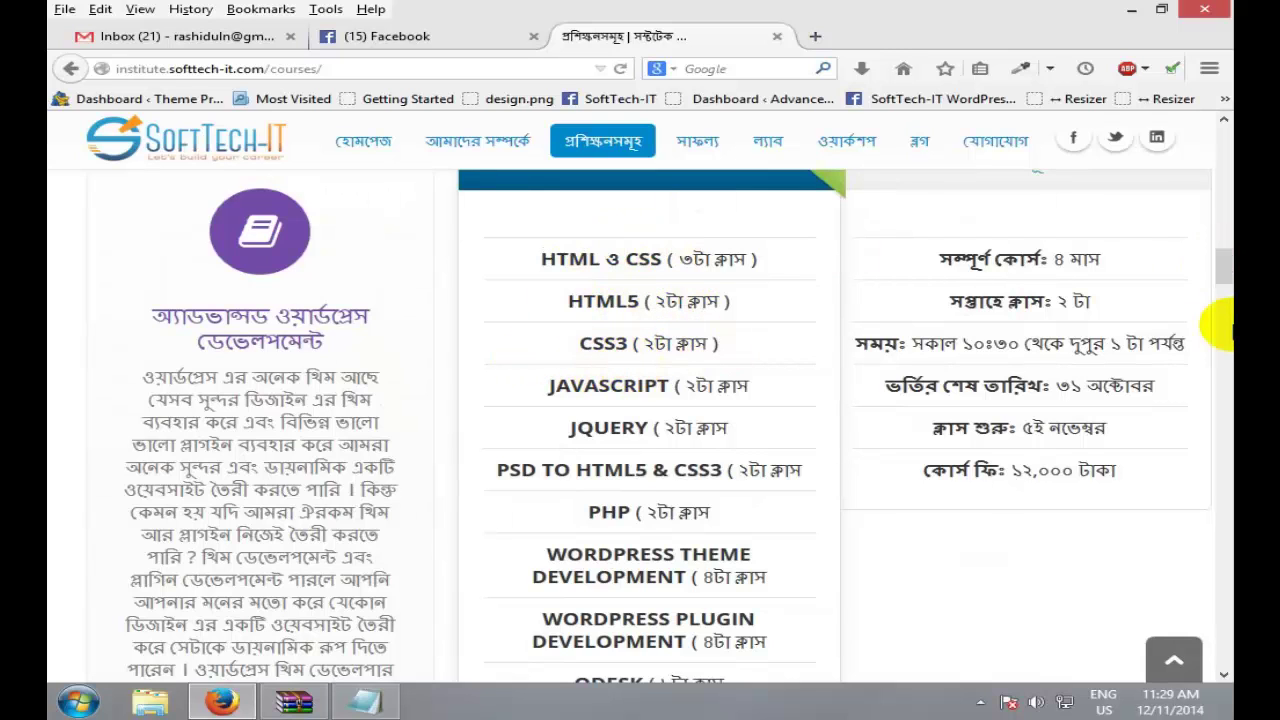
{"action": "left_click_drag", "start_coordinate": [1222, 264], "coordinate": [1222, 328]}
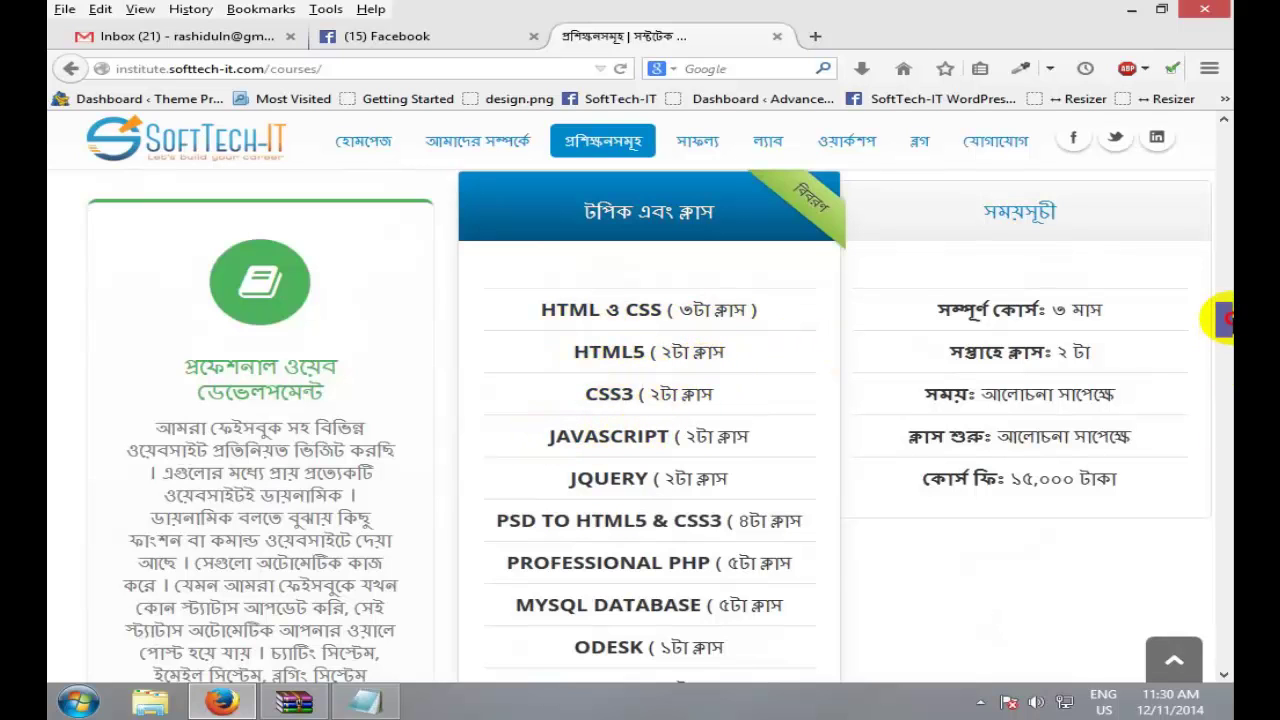
{"action": "left_click_drag", "start_coordinate": [1222, 312], "coordinate": [1222, 277]}
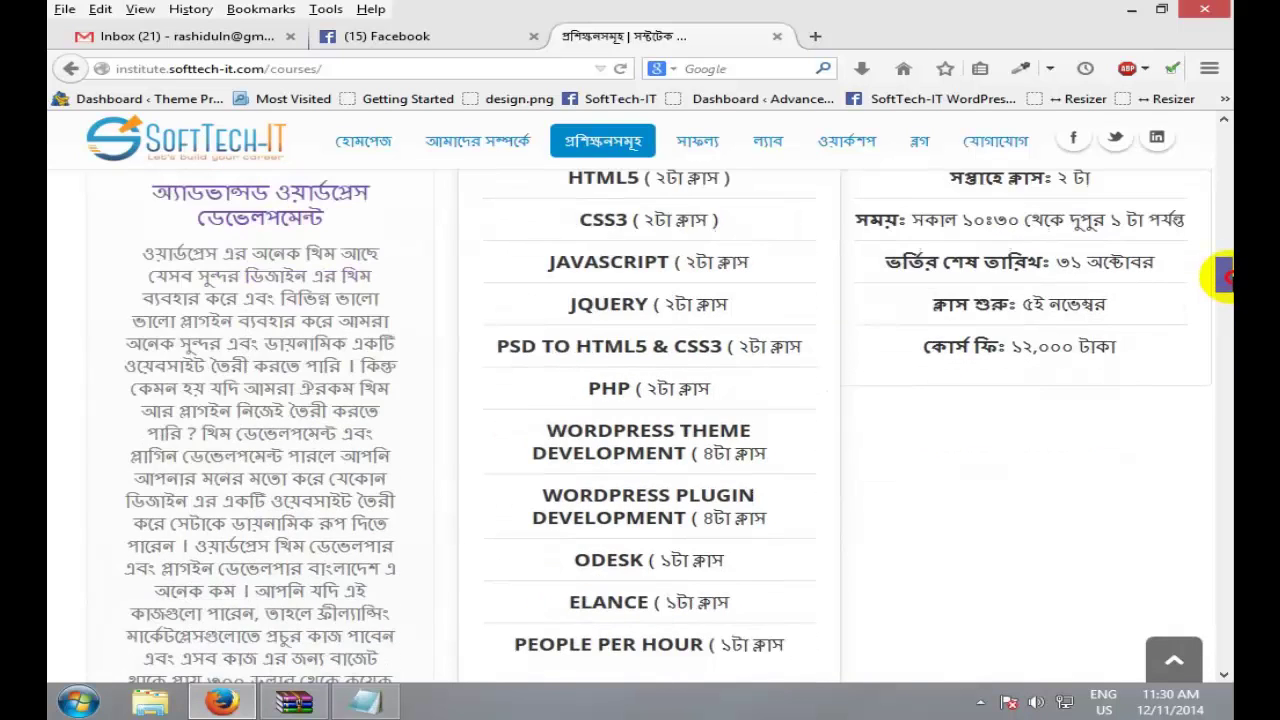
{"action": "double_click", "coordinate": [607, 333]}
{"action": "left_click_drag", "start_coordinate": [1222, 283], "coordinate": [1222, 295]}
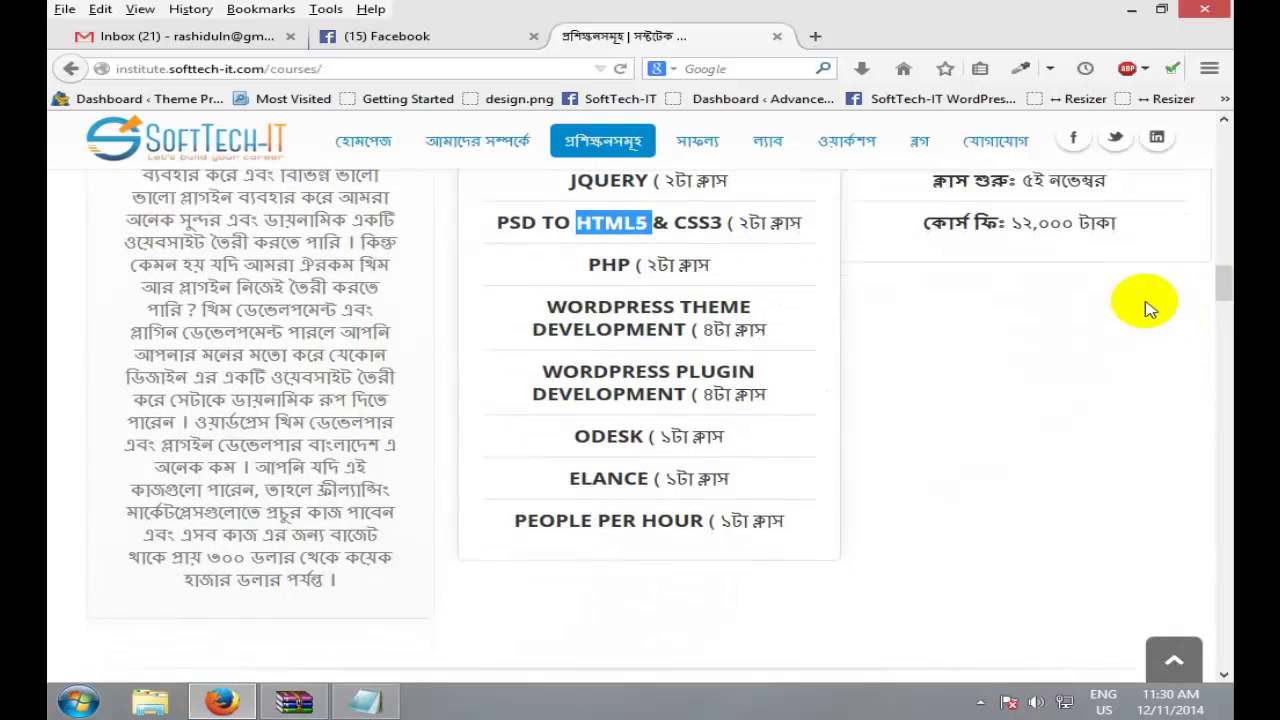
{"action": "double_click", "coordinate": [620, 262]}
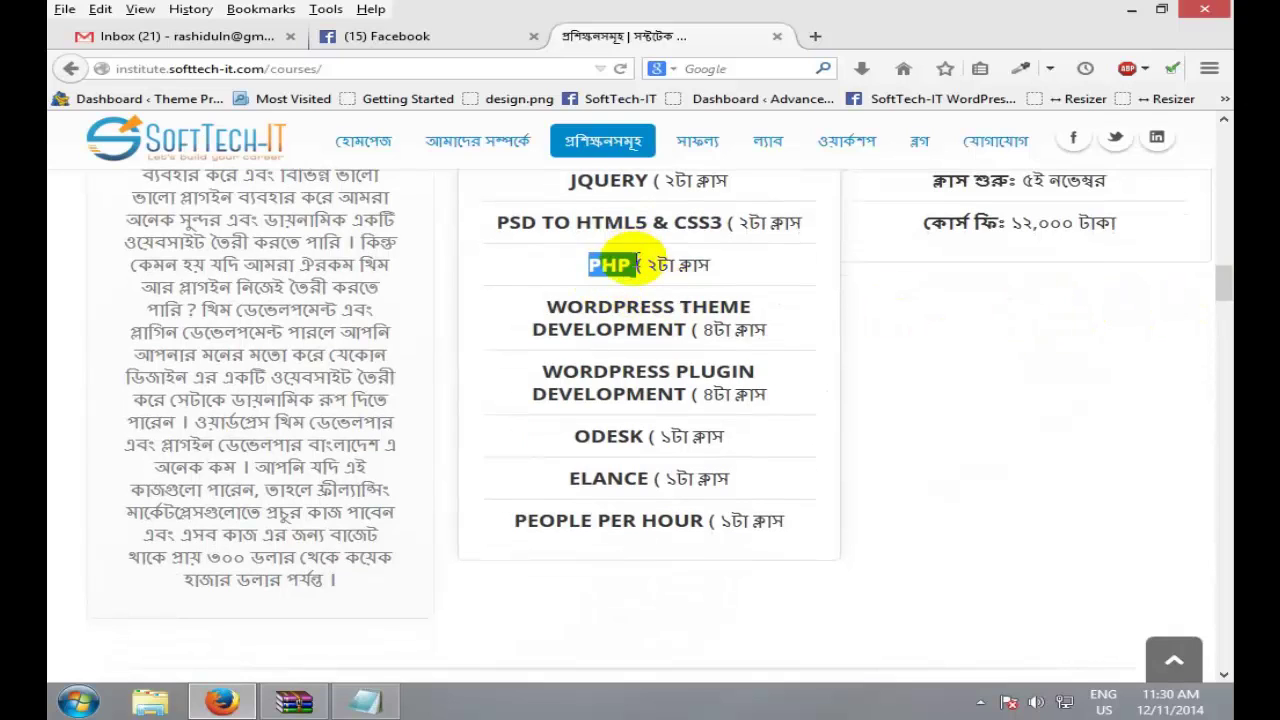
{"action": "left_click", "coordinate": [582, 314]}
{"action": "left_click_drag", "start_coordinate": [582, 314], "coordinate": [690, 338]}
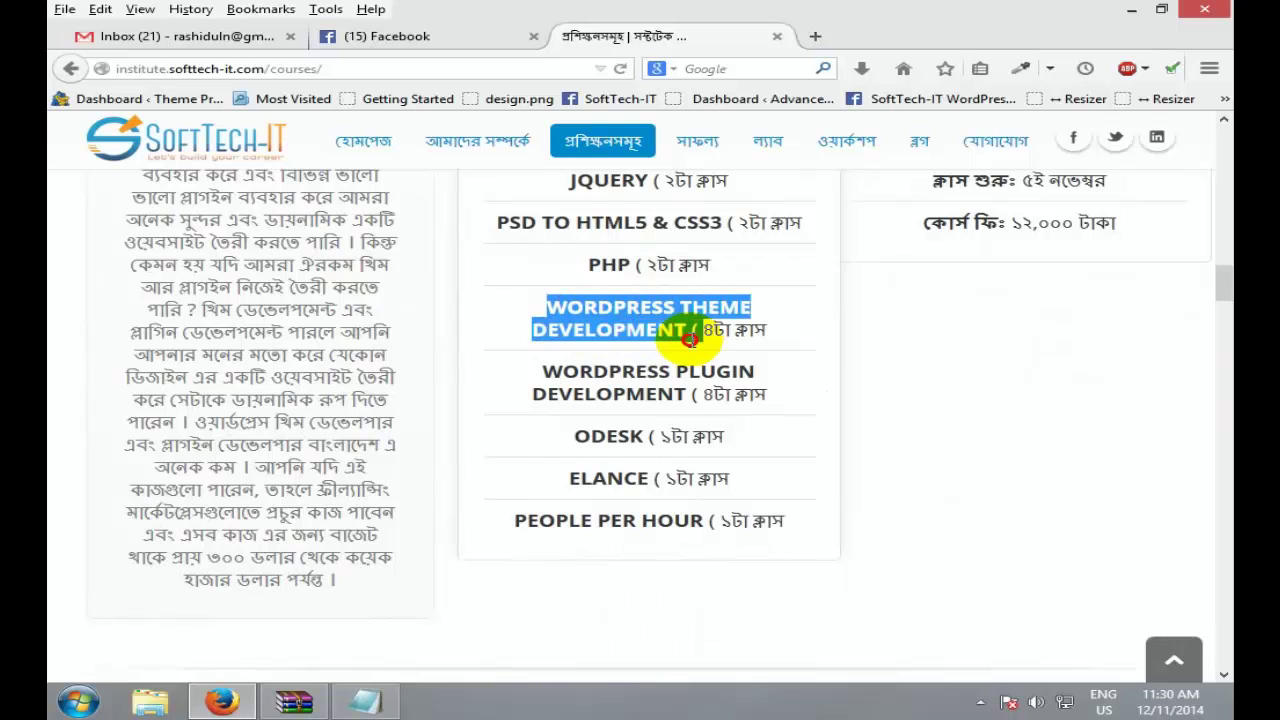
{"action": "double_click", "coordinate": [563, 306]}
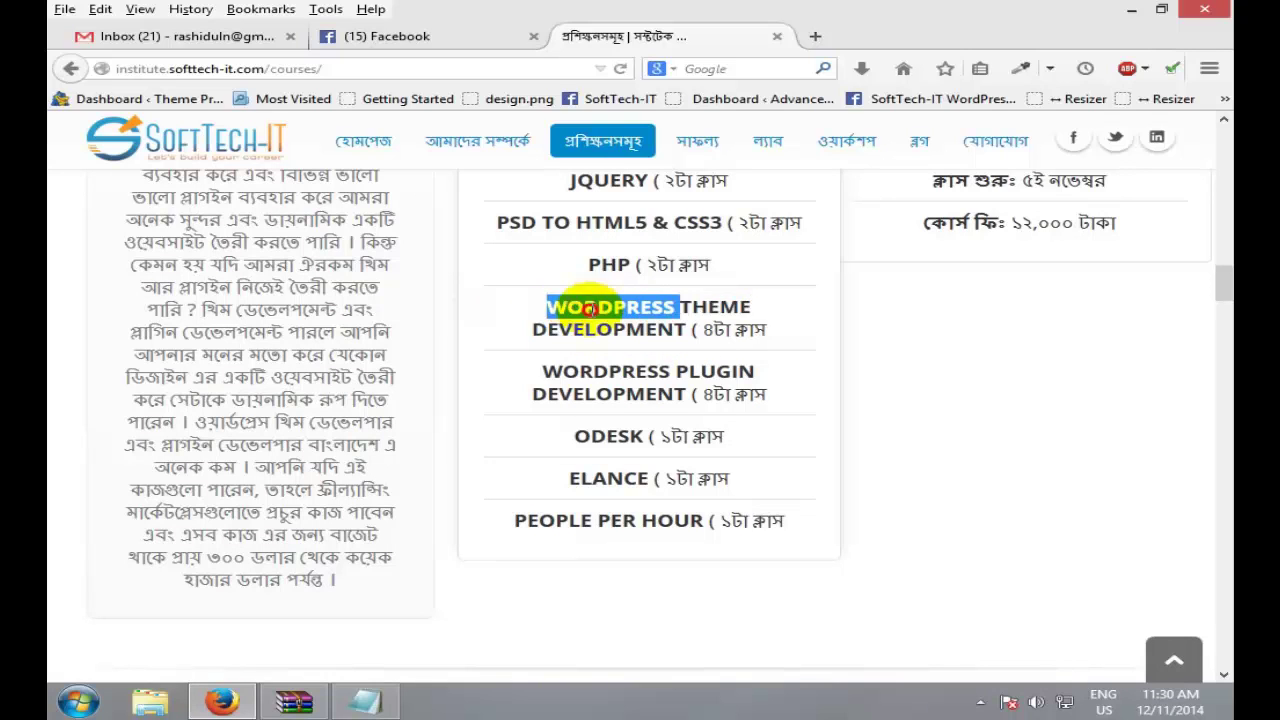
{"action": "left_click_drag", "start_coordinate": [563, 306], "coordinate": [632, 325]}
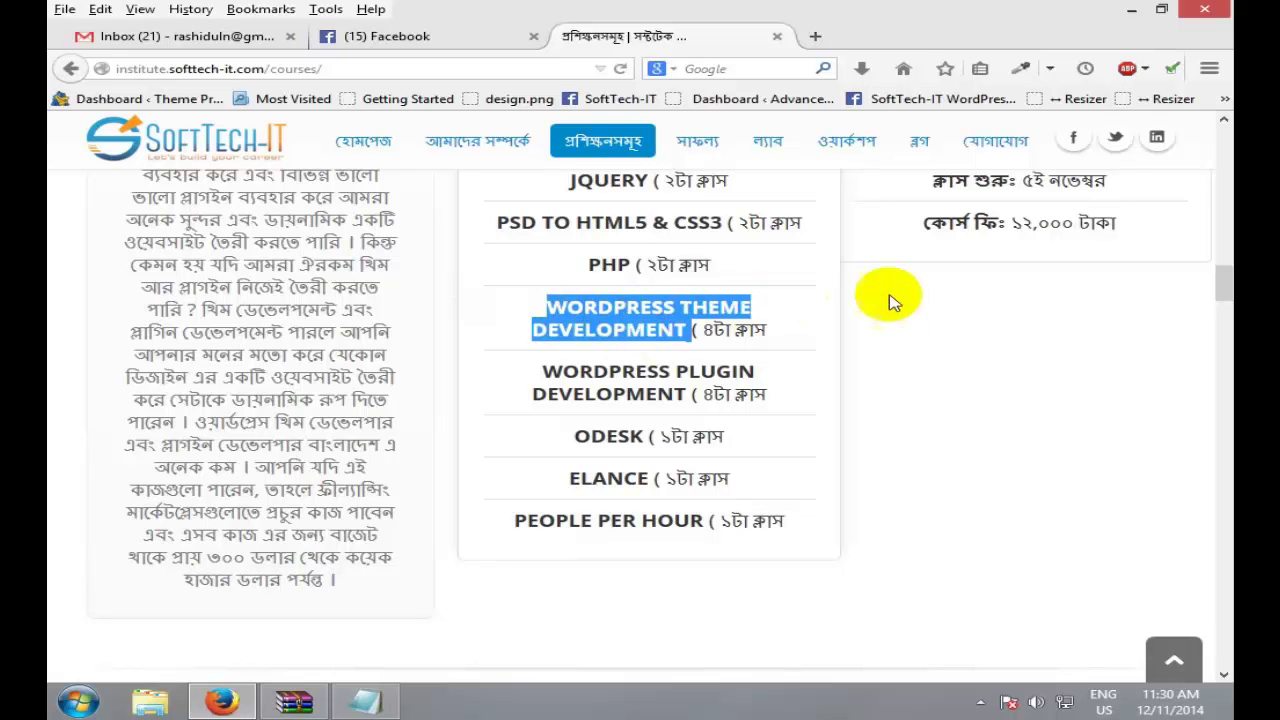
{"action": "scroll", "coordinate": [1224, 276], "scroll_direction": "up", "scroll_amount": 3}
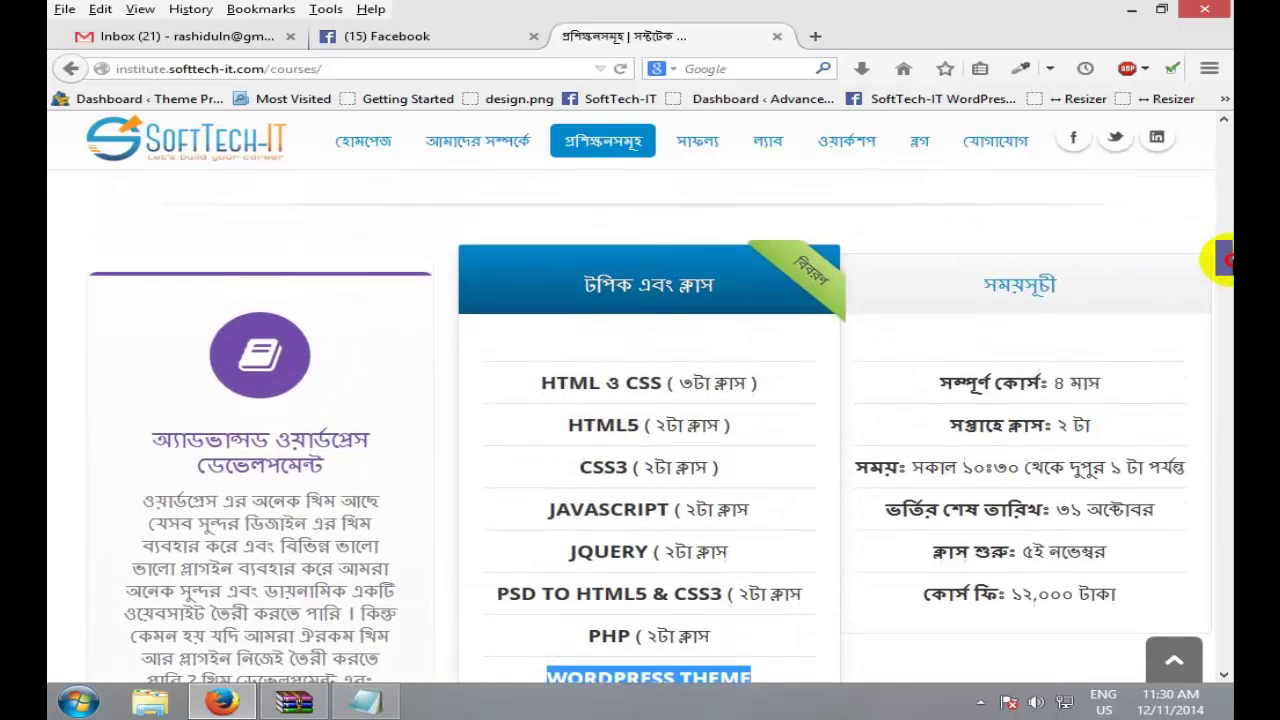
{"action": "scroll", "coordinate": [1224, 276], "scroll_direction": "down", "scroll_amount": 4}
{"action": "scroll", "coordinate": [1224, 276], "scroll_direction": "up", "scroll_amount": 1}
{"action": "scroll", "coordinate": [1224, 276], "scroll_direction": "up", "scroll_amount": 1}
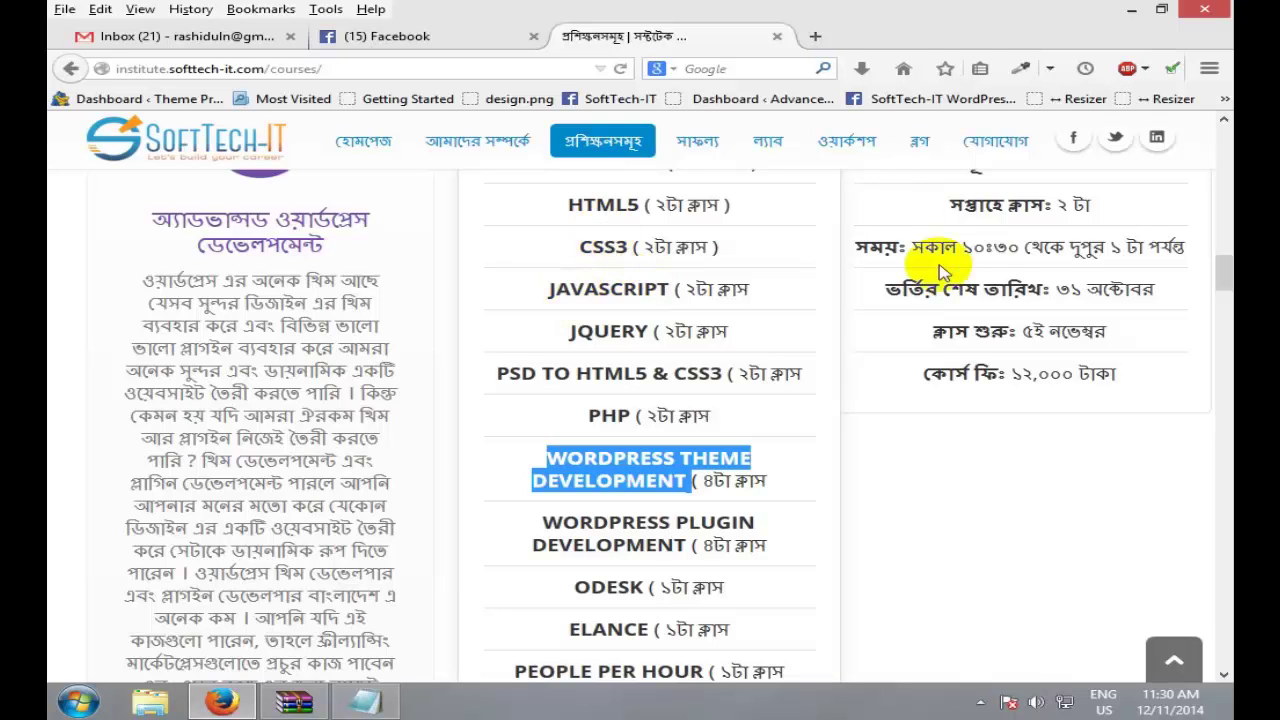
{"action": "scroll", "coordinate": [1224, 270], "scroll_direction": "up", "scroll_amount": 1}
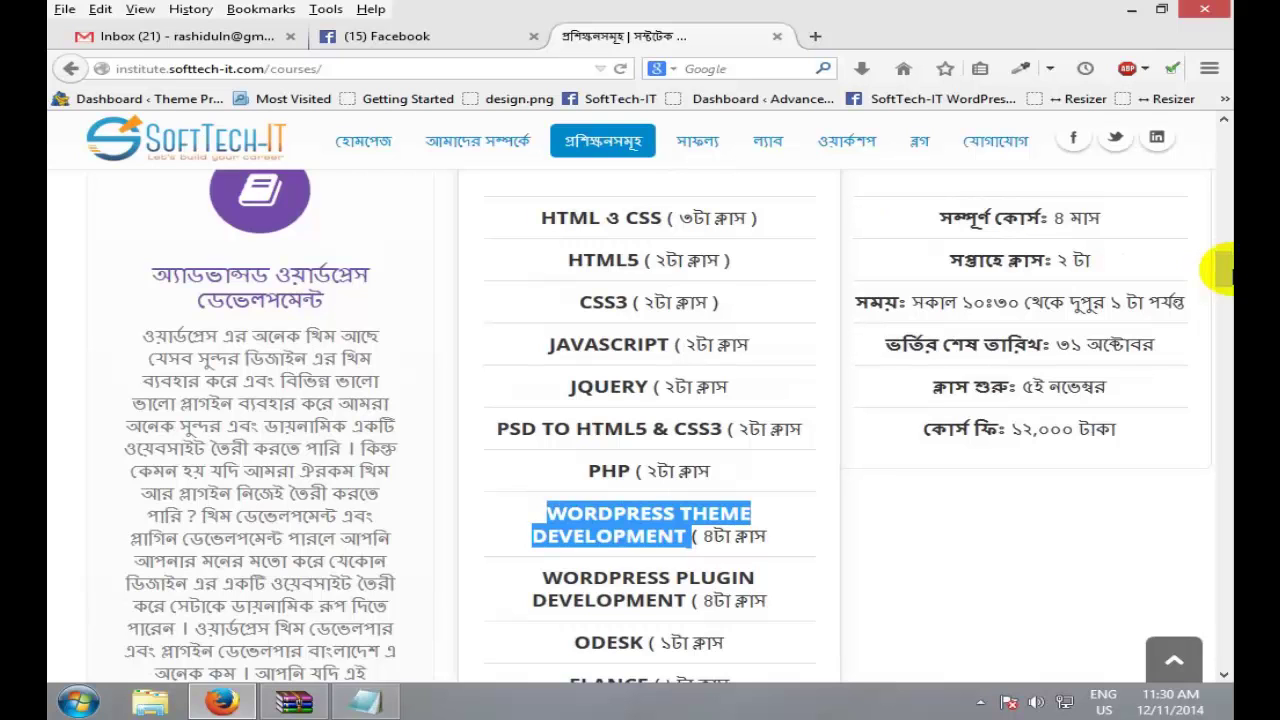
{"action": "double_click", "coordinate": [692, 301]}
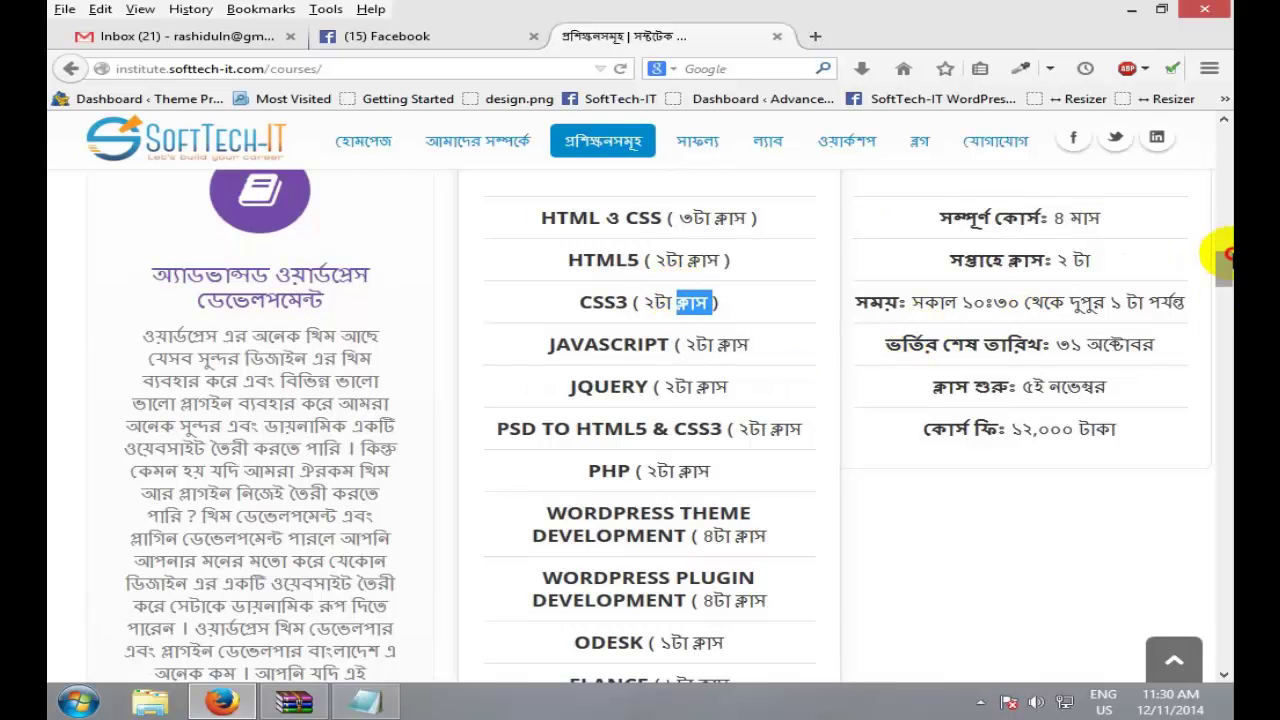
{"action": "left_click_drag", "start_coordinate": [1224, 256], "coordinate": [1222, 252]}
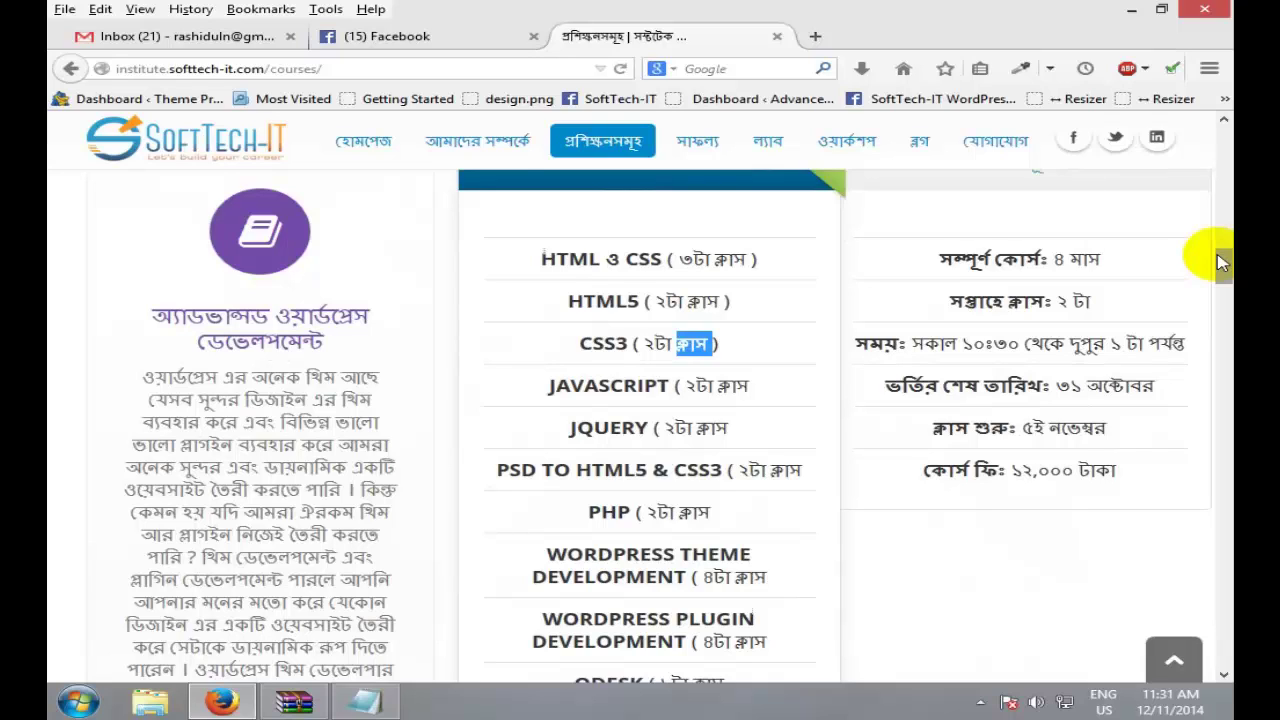
Step: On the Facebook tab, open the Wordpress batch 8 group and scroll to the kubb.zip post
{"action": "left_click", "coordinate": [451, 35]}
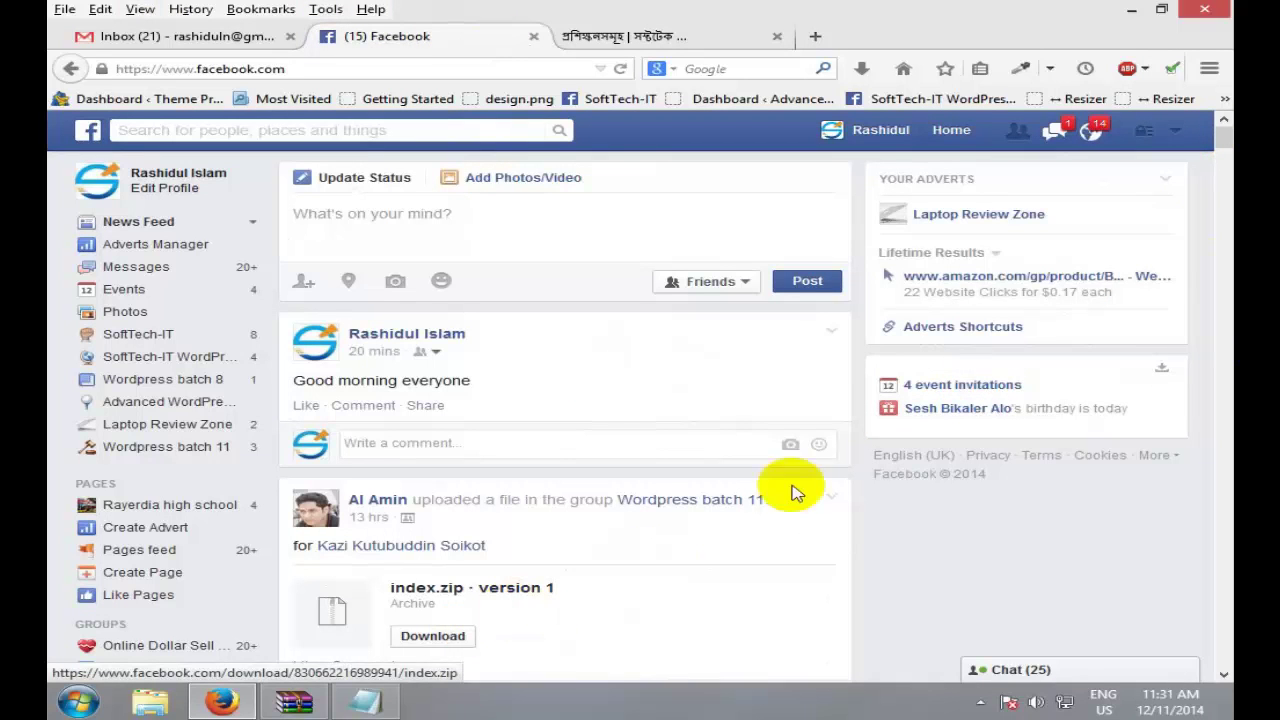
{"action": "left_click", "coordinate": [190, 379]}
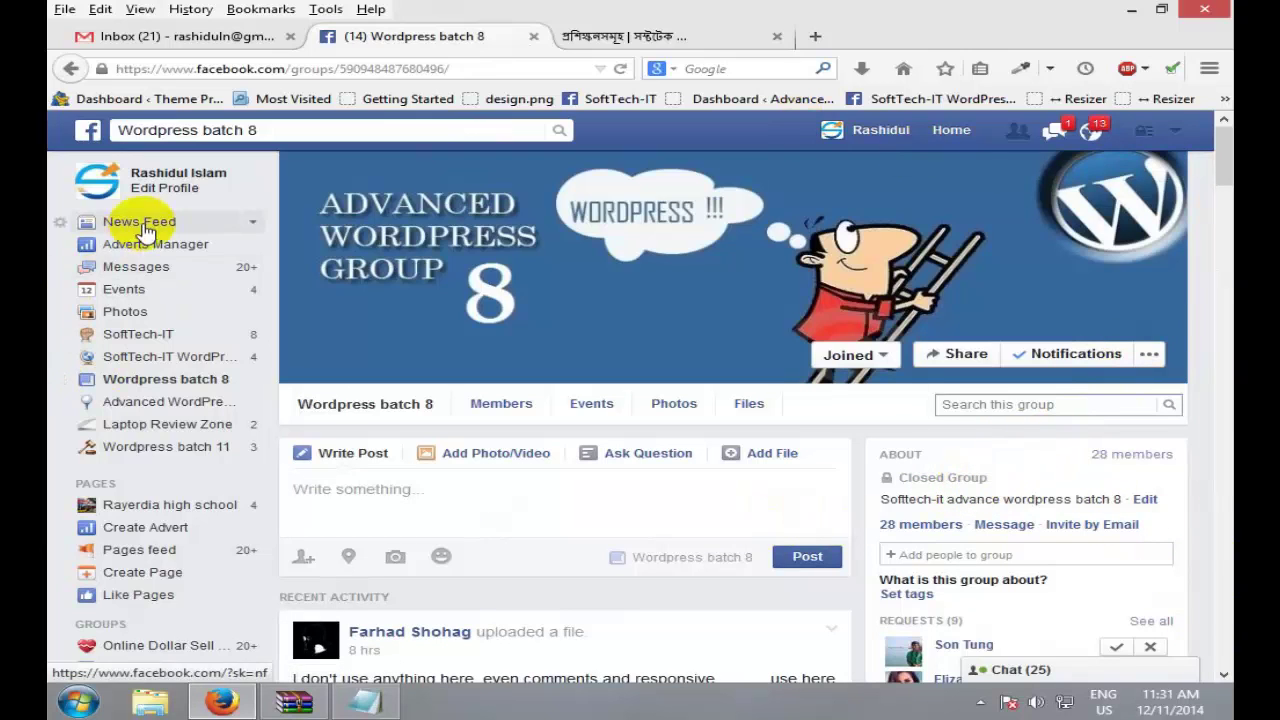
{"action": "scroll", "coordinate": [170, 400], "scroll_direction": "down", "scroll_amount": 4}
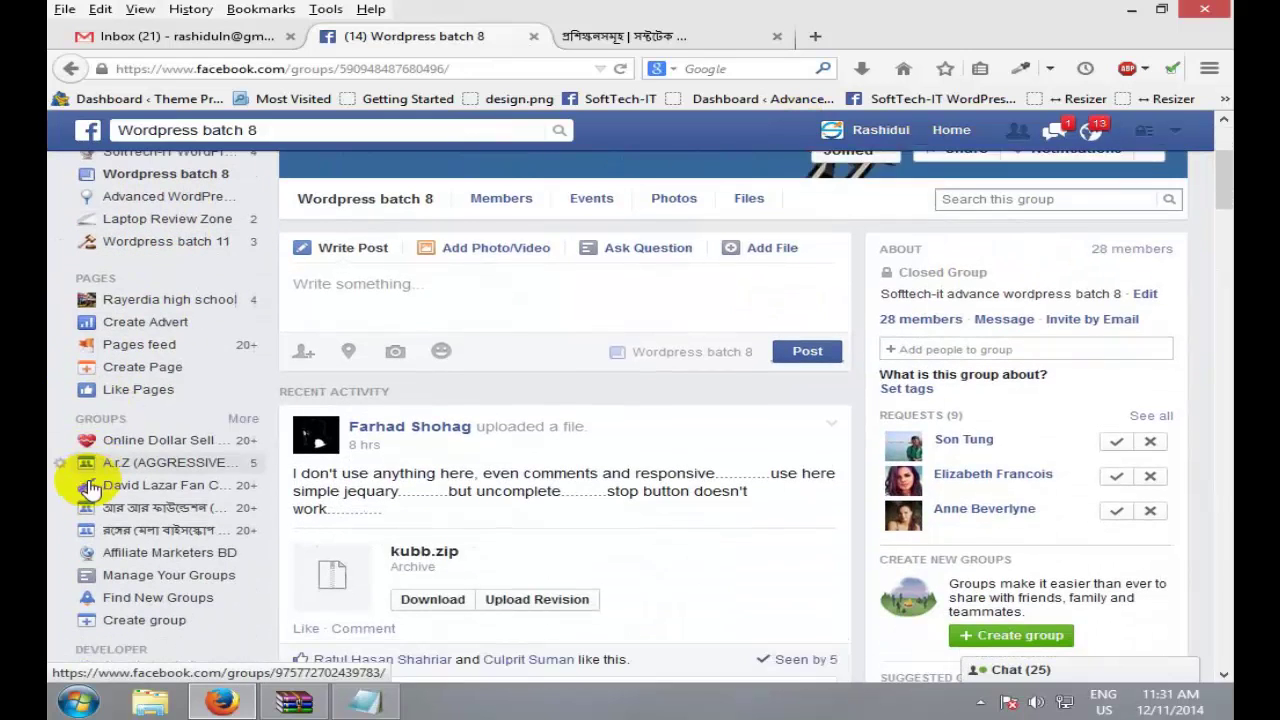
{"action": "left_click", "coordinate": [163, 365]}
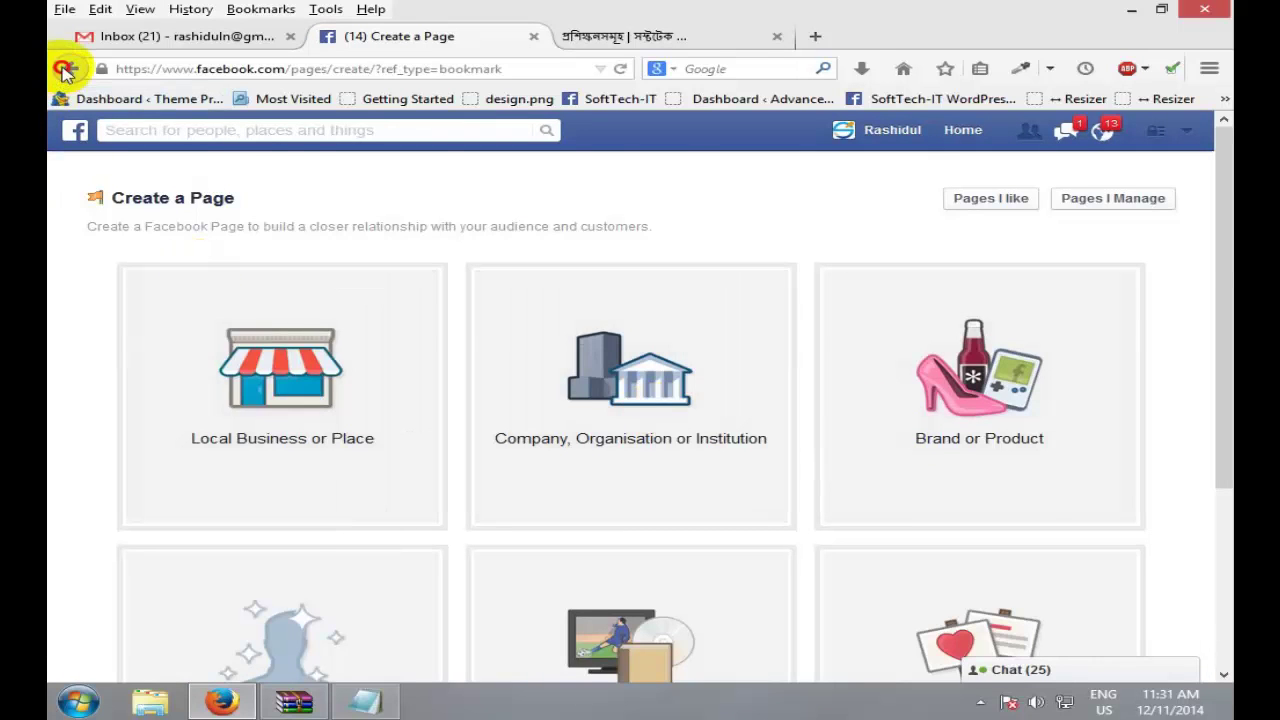
{"action": "left_click", "coordinate": [66, 70]}
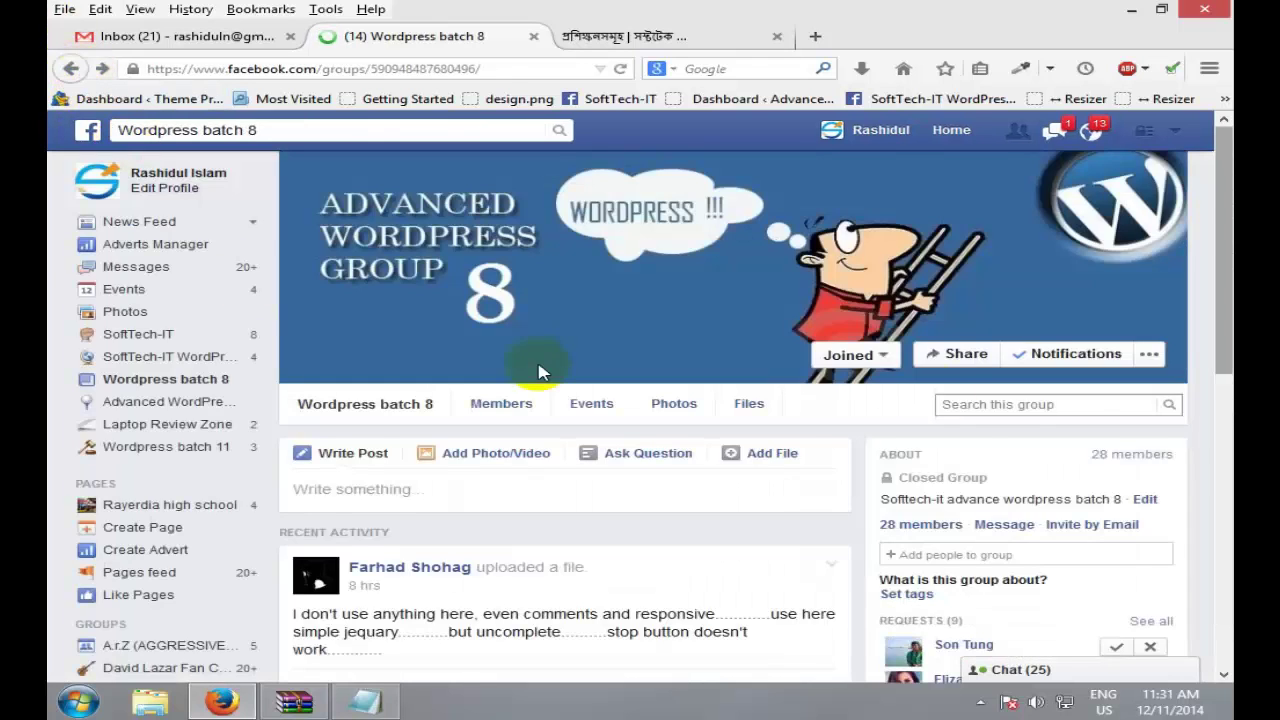
{"action": "left_click_drag", "start_coordinate": [1224, 140], "coordinate": [1224, 205]}
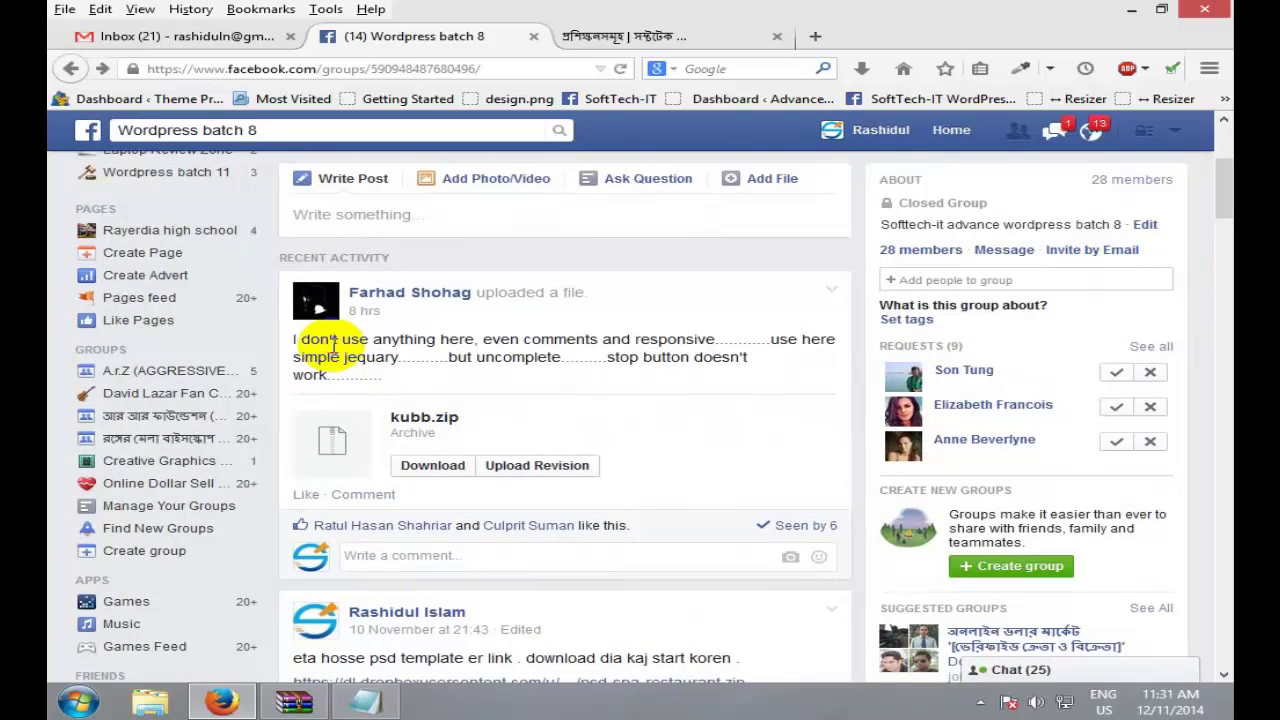
Step: Start downloading the kubb.zip archive attached to the member's post
{"action": "left_click_drag", "start_coordinate": [333, 339], "coordinate": [570, 385]}
{"action": "double_click", "coordinate": [570, 385]}
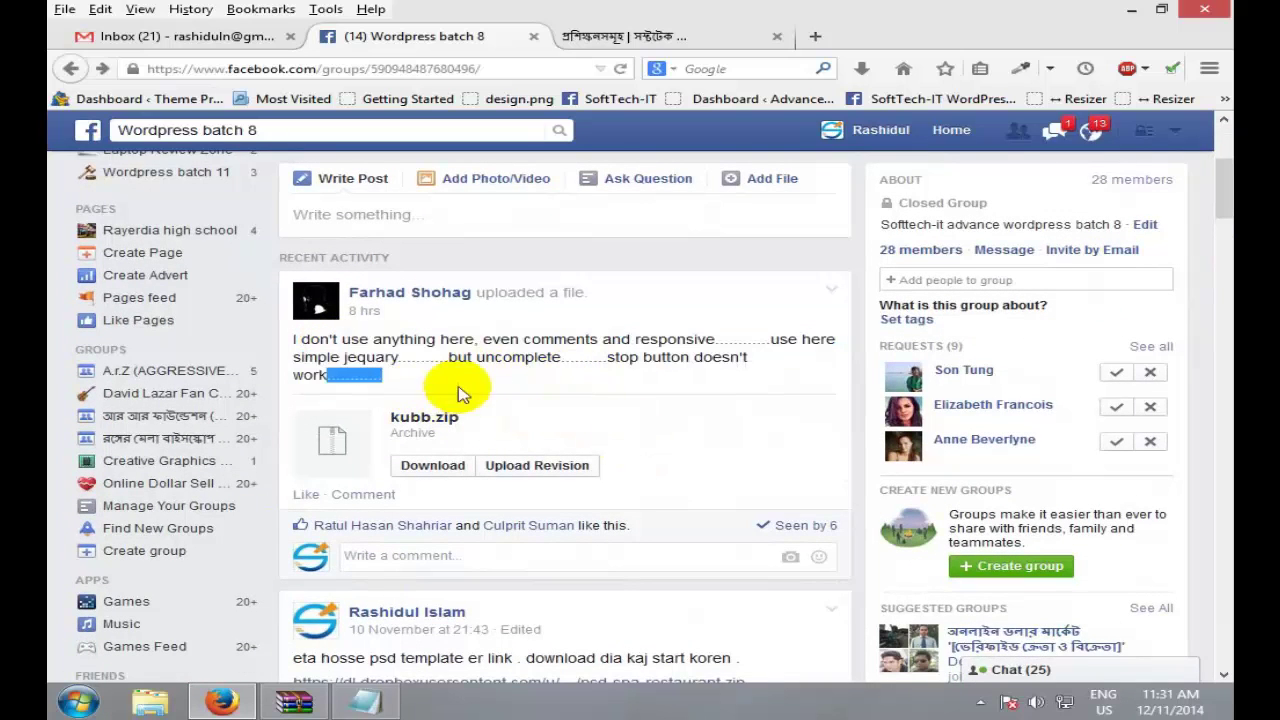
{"action": "left_click", "coordinate": [312, 338]}
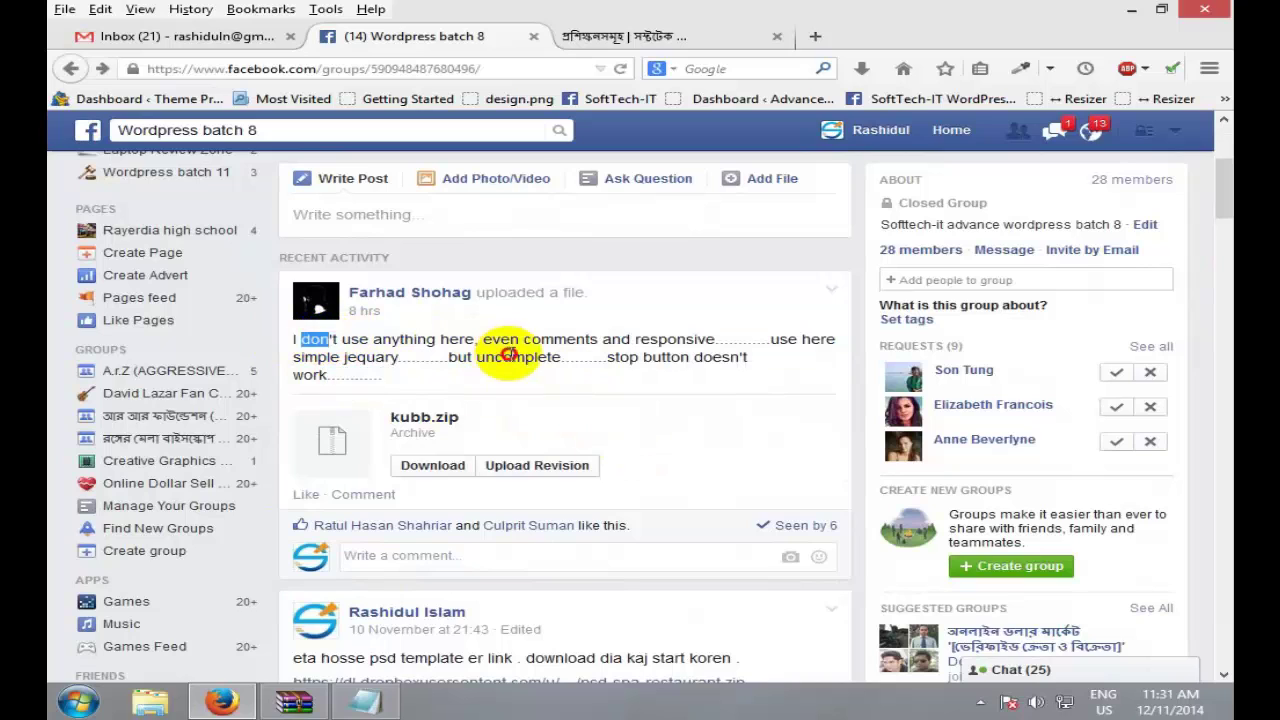
{"action": "left_click", "coordinate": [433, 470]}
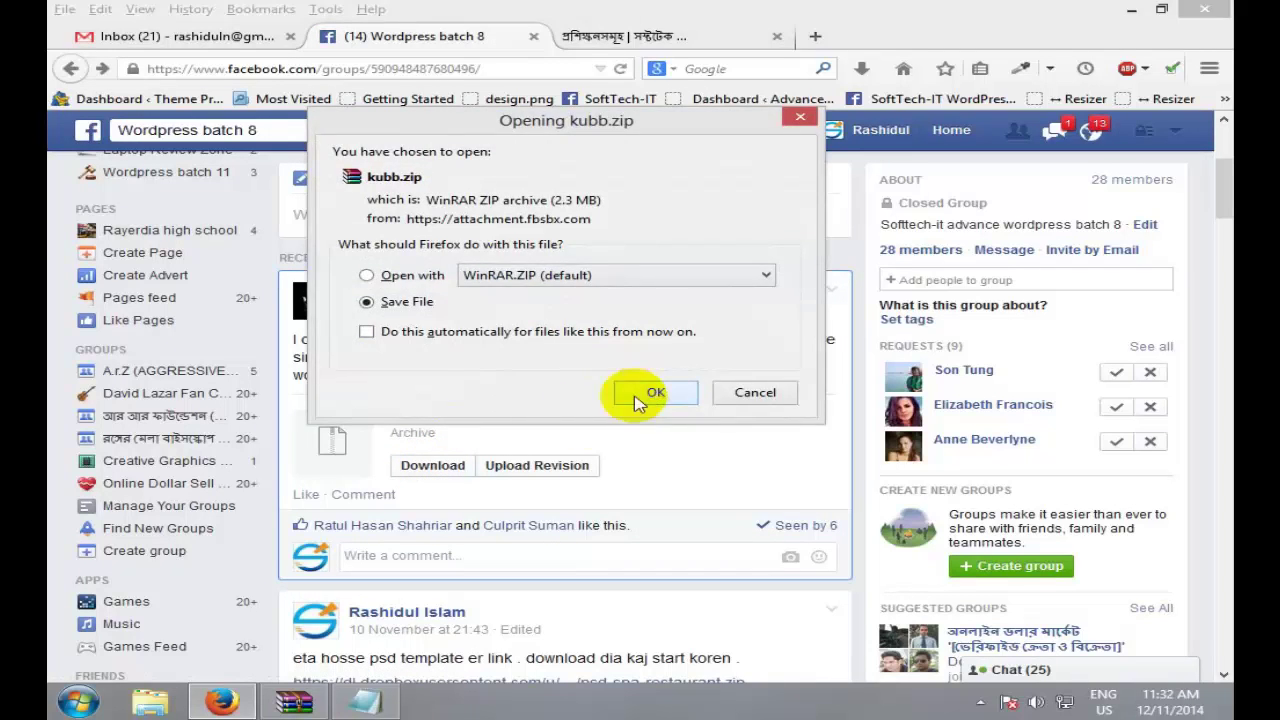
Step: Confirm saving the kubb.zip file from the group post
{"action": "left_click", "coordinate": [645, 392]}
{"action": "left_click_drag", "start_coordinate": [301, 340], "coordinate": [433, 350]}
{"action": "left_click", "coordinate": [330, 340]}
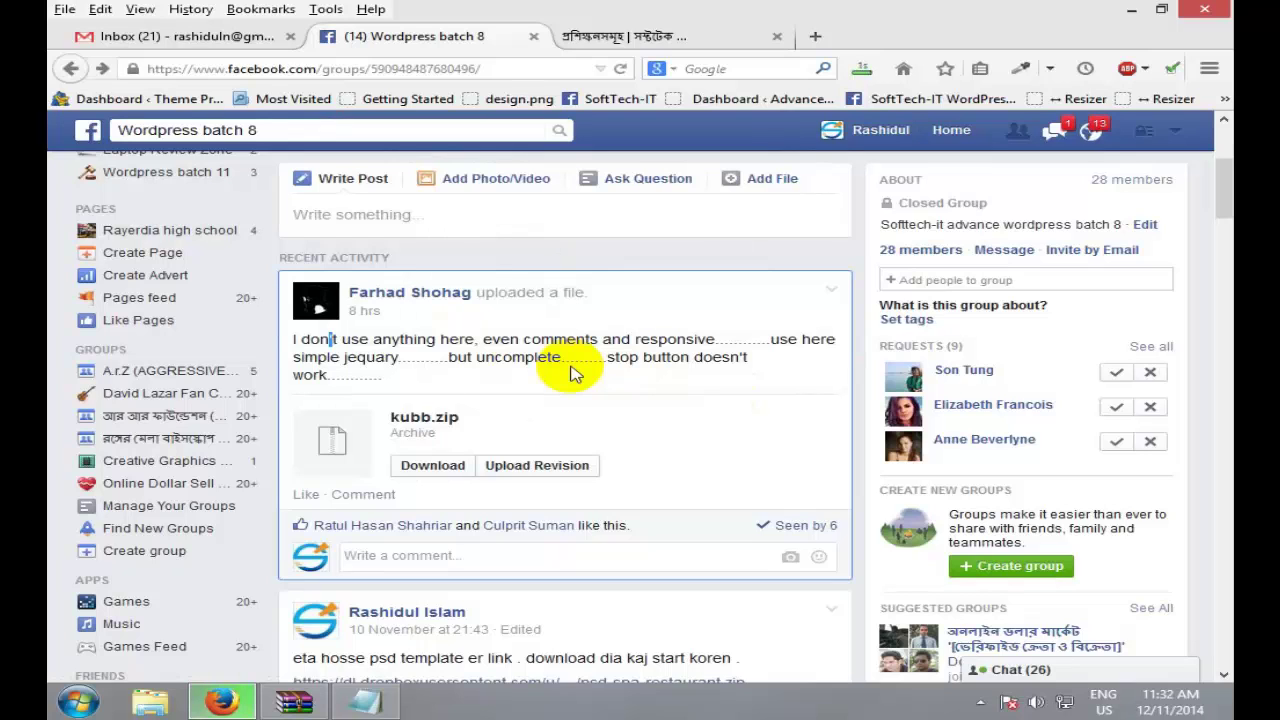
Step: From Downloads, open kubb(1).zip in WinRAR and preview kubb/index.html in Firefox
{"action": "left_click", "coordinate": [858, 68]}
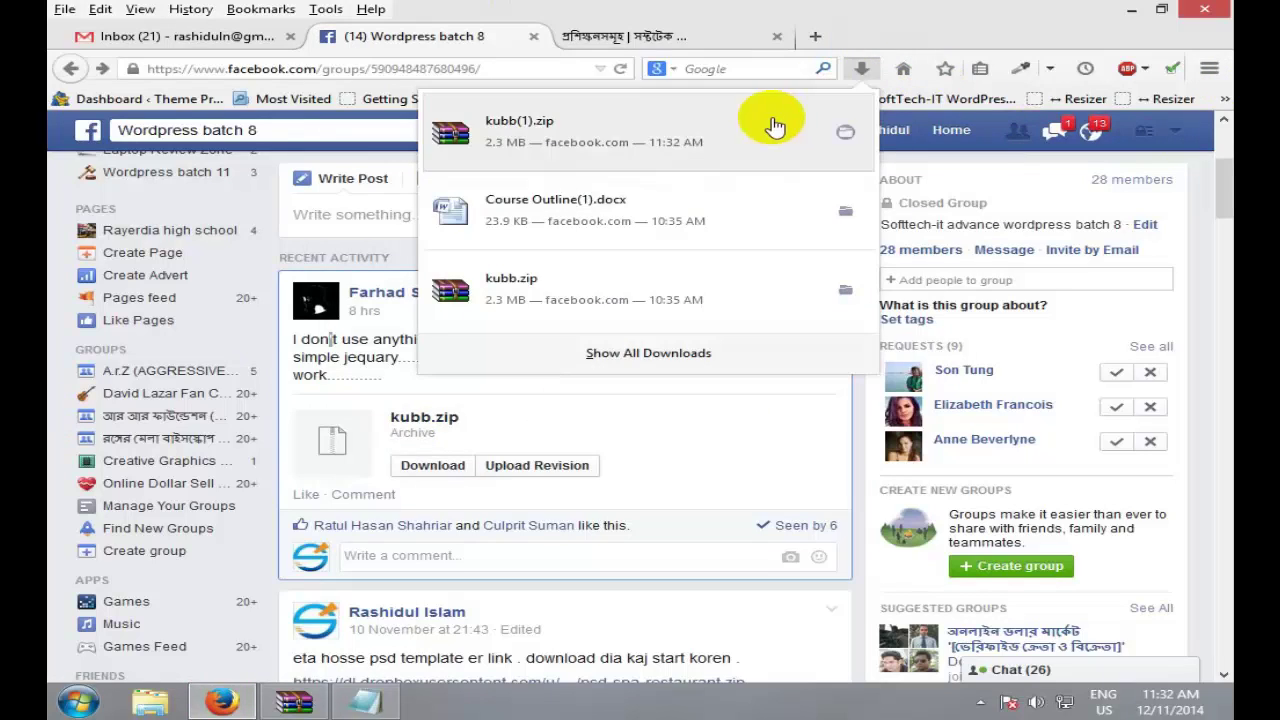
{"action": "left_click", "coordinate": [775, 127]}
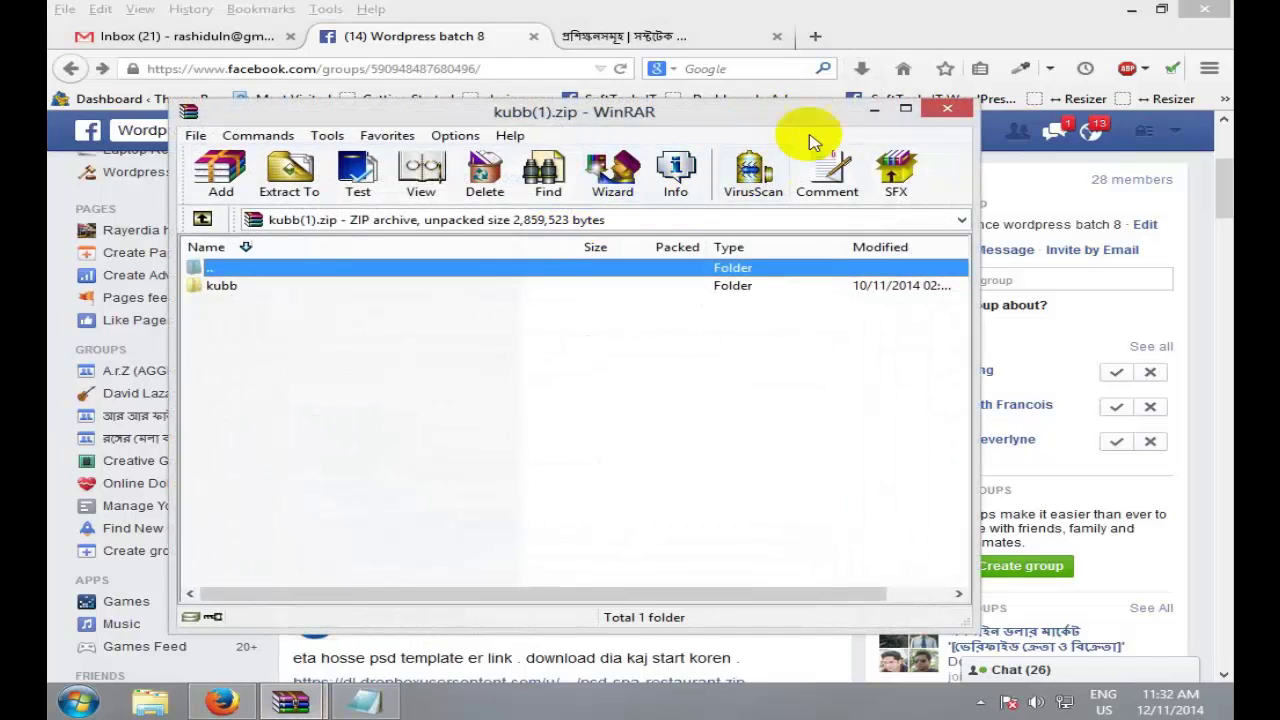
{"action": "double_click", "coordinate": [221, 286]}
{"action": "double_click", "coordinate": [222, 375]}
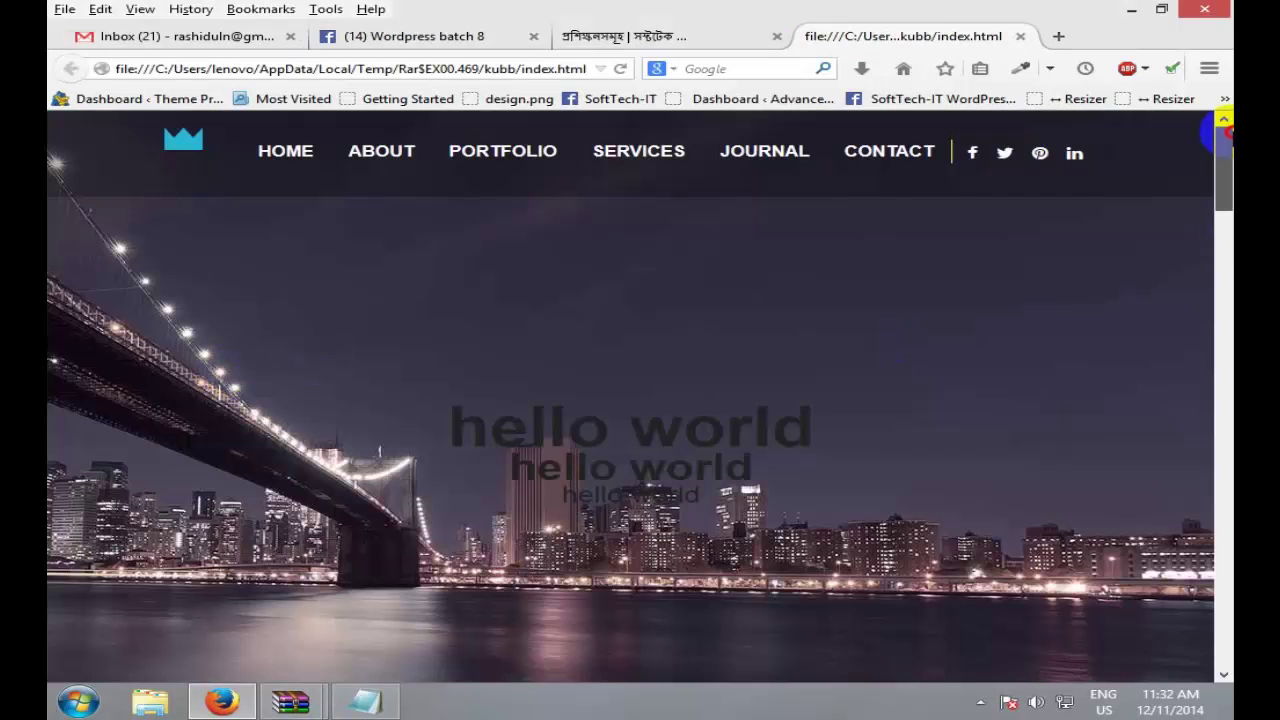
Step: Browse the kubb template's SERVICES section and footer, then close the index.html preview tab
{"action": "left_click_drag", "start_coordinate": [1222, 195], "coordinate": [1222, 125]}
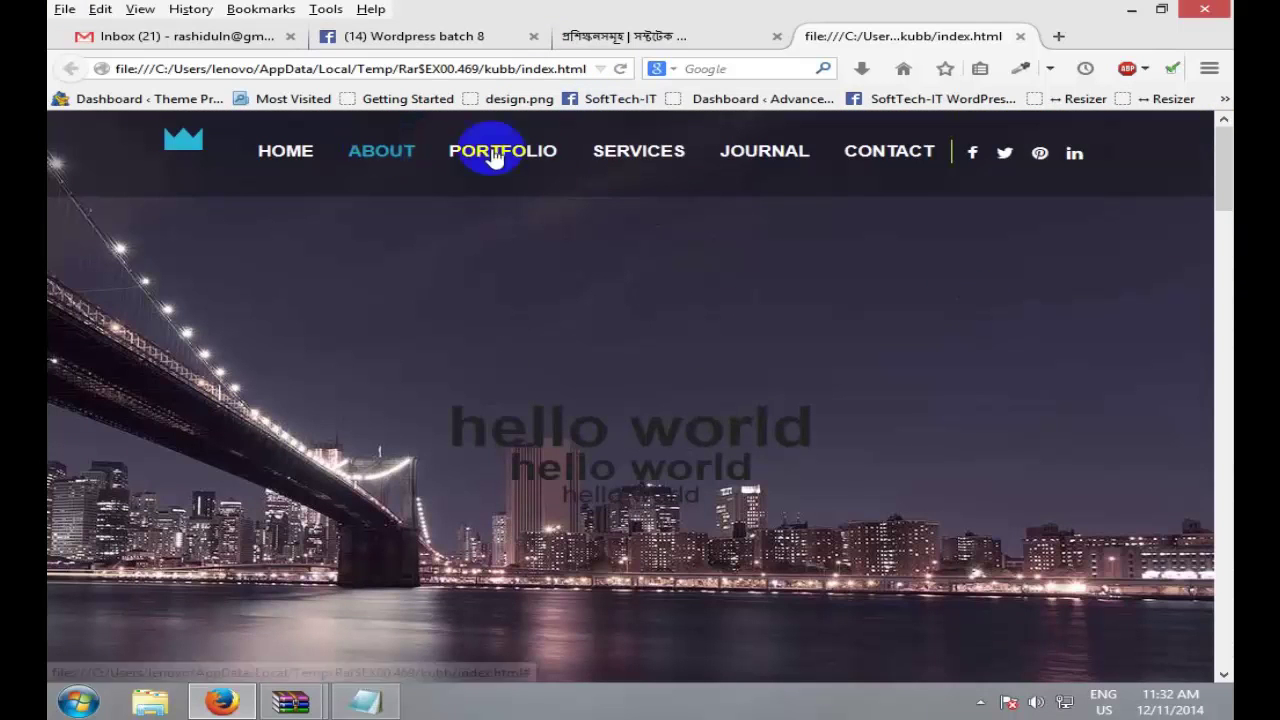
{"action": "left_click", "coordinate": [609, 163]}
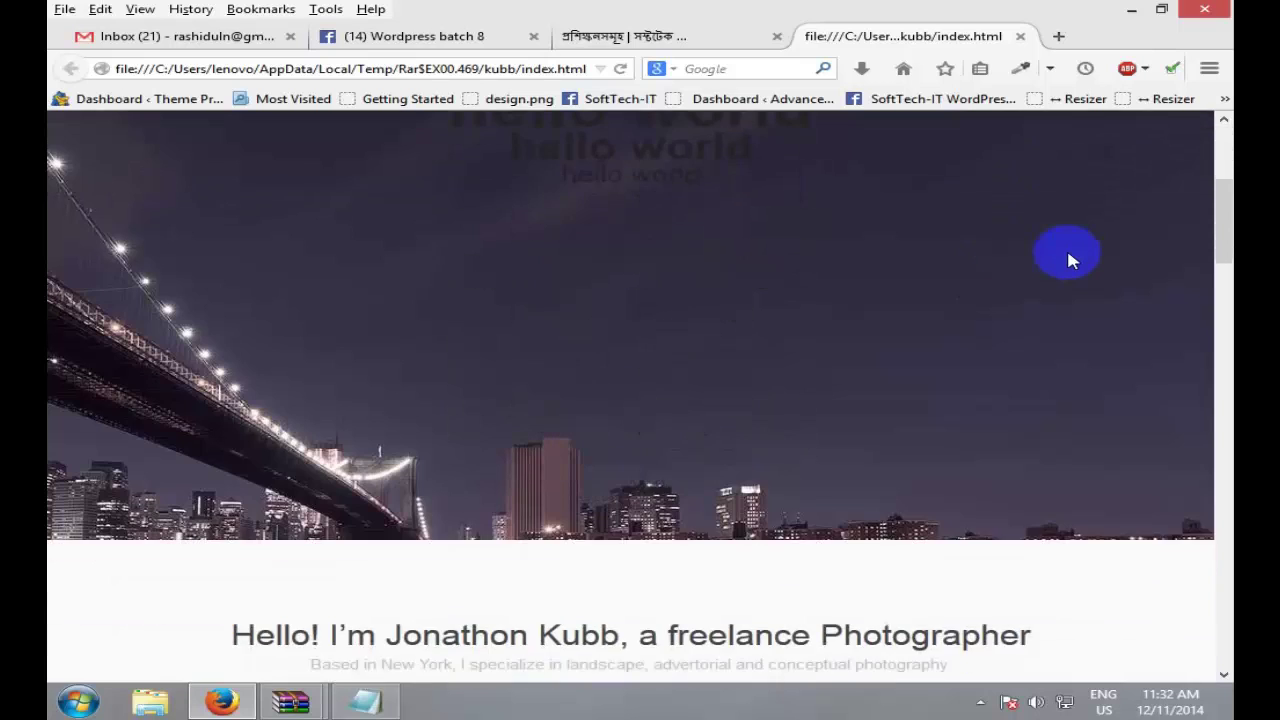
{"action": "scroll", "coordinate": [1066, 258], "scroll_direction": "down", "scroll_amount": 10}
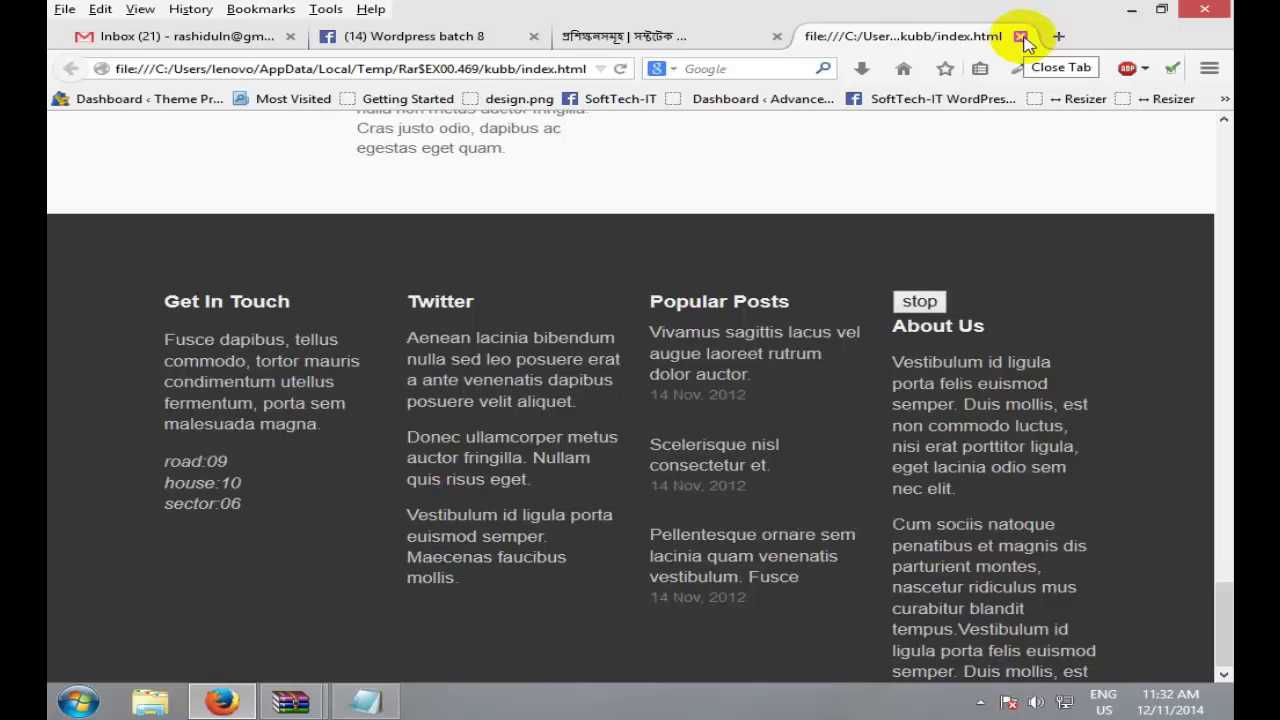
{"action": "left_click_drag", "start_coordinate": [1222, 612], "coordinate": [1224, 112]}
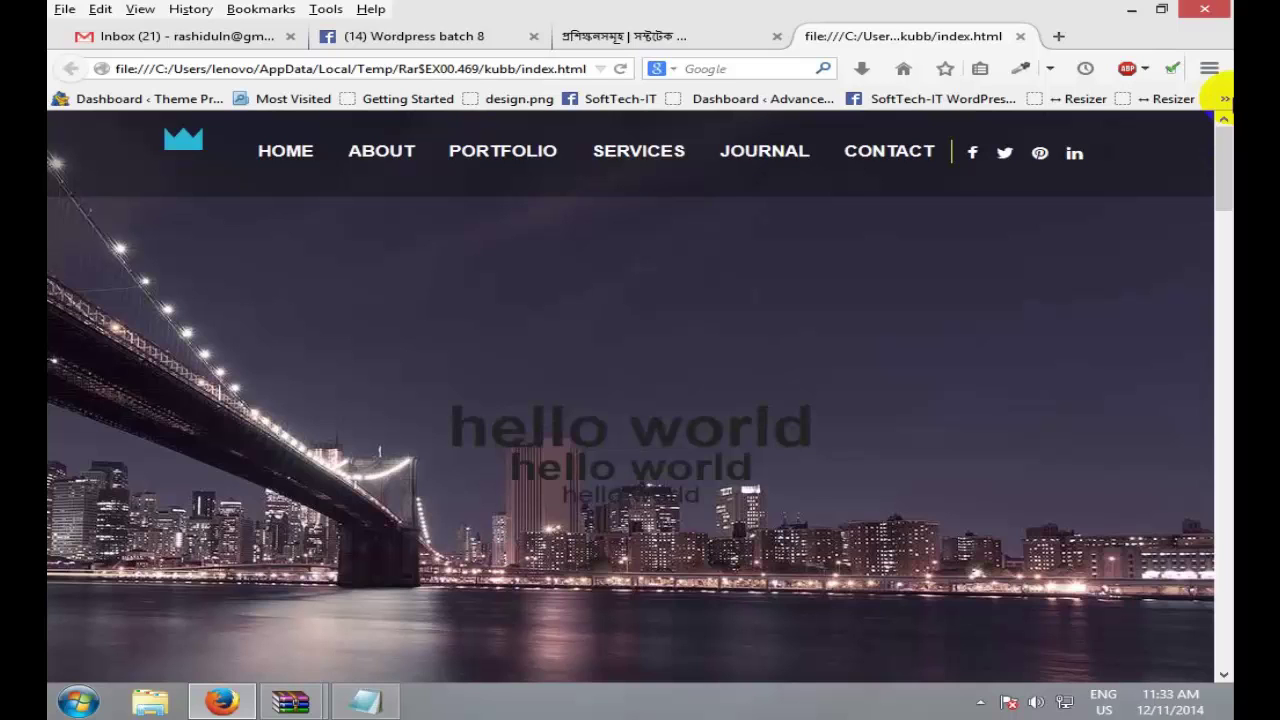
{"action": "left_click", "coordinate": [1020, 36]}
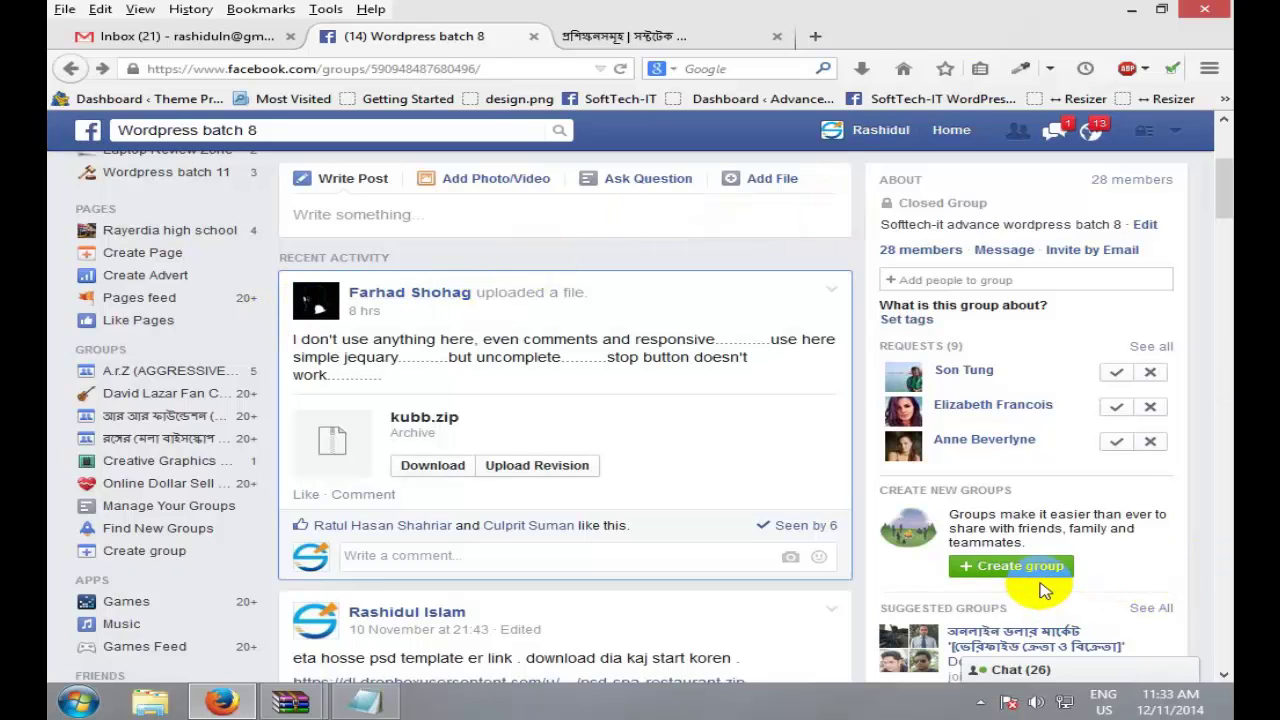
Step: Open the Create New Group dialog from the green Create group button
{"action": "left_click", "coordinate": [1000, 567]}
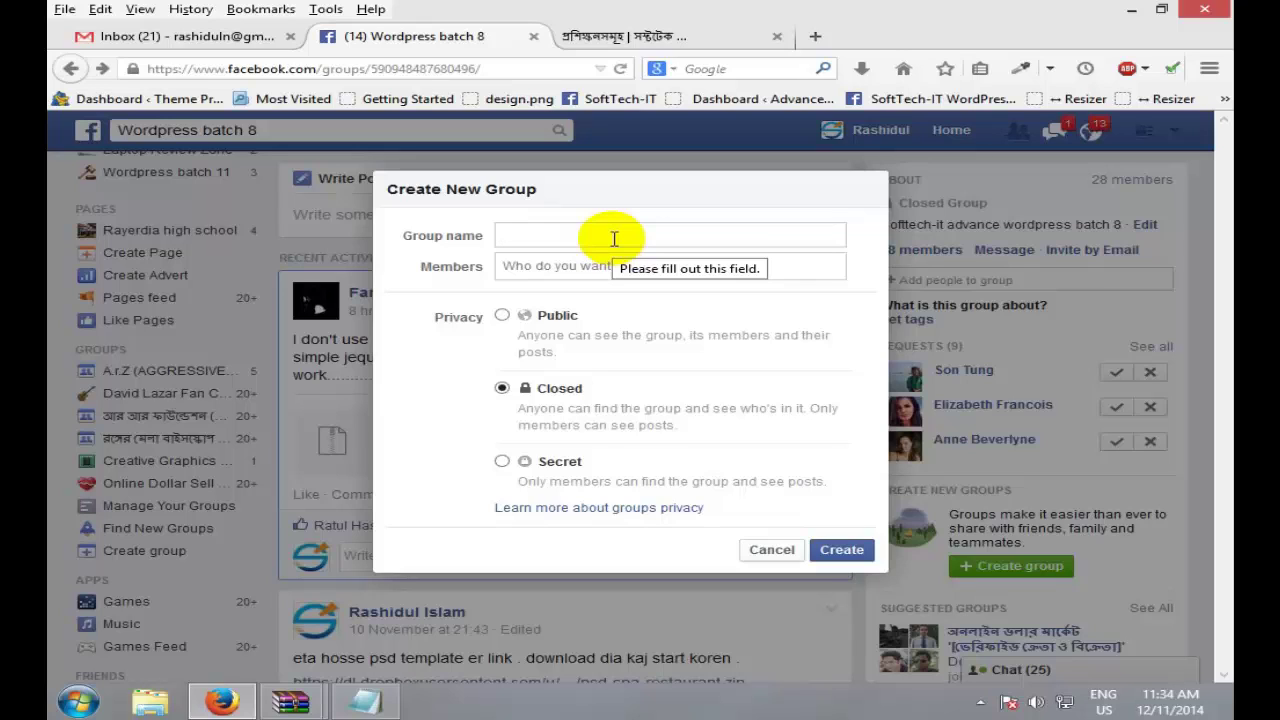
Step: Name the group 'Wordpress Batch13', add three friends as members, keep it Closed, and create it
{"action": "type", "text": "Wordpress "}
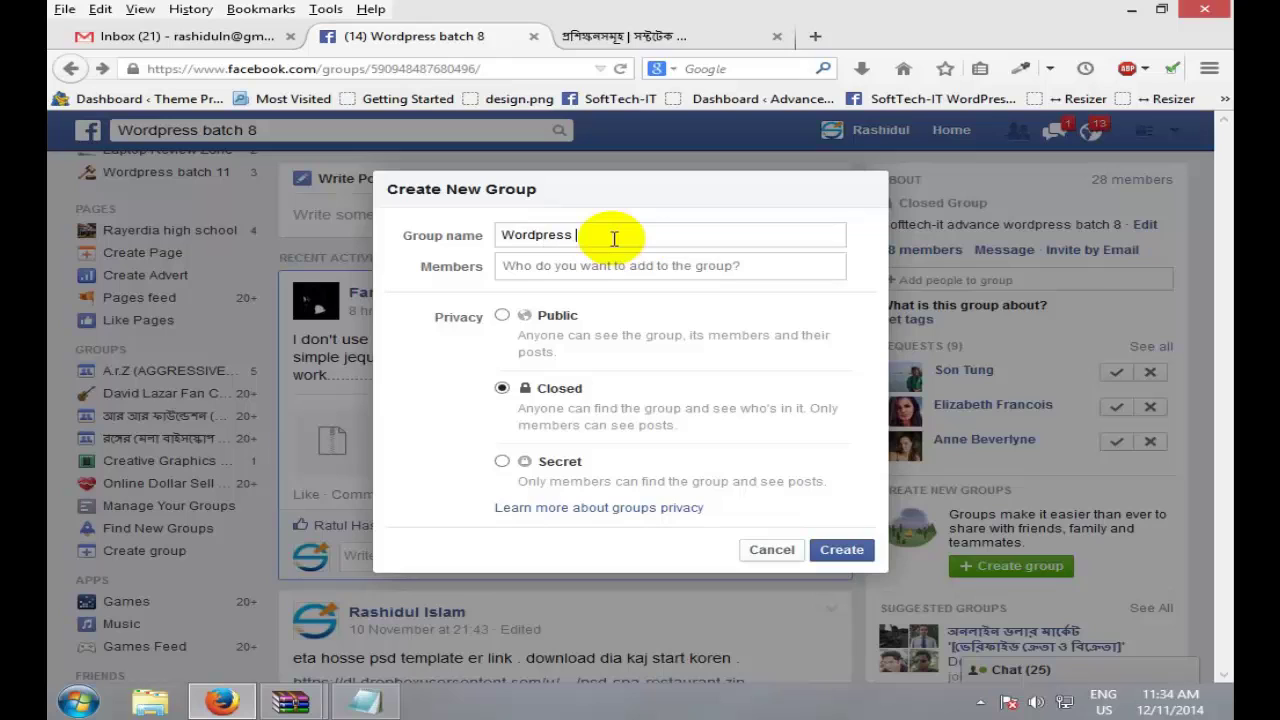
{"action": "type", "text": "Batch13"}
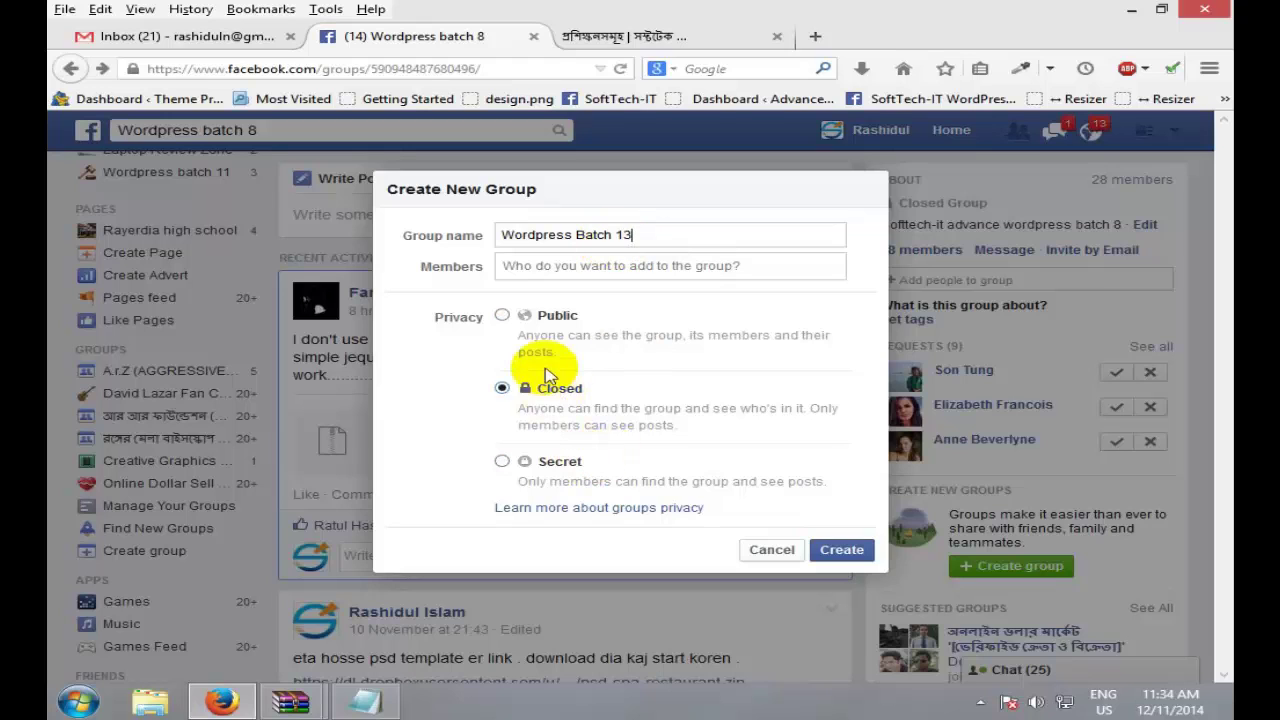
{"action": "left_click", "coordinate": [862, 556]}
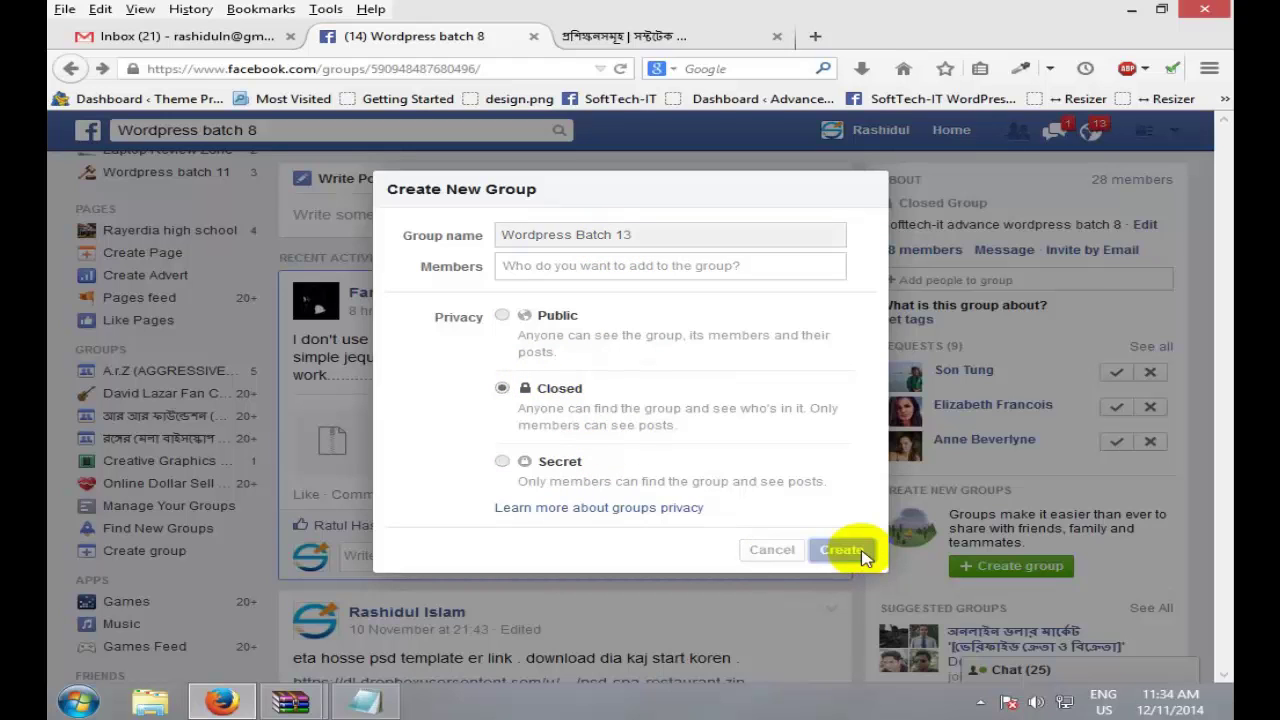
{"action": "left_click", "coordinate": [675, 318]}
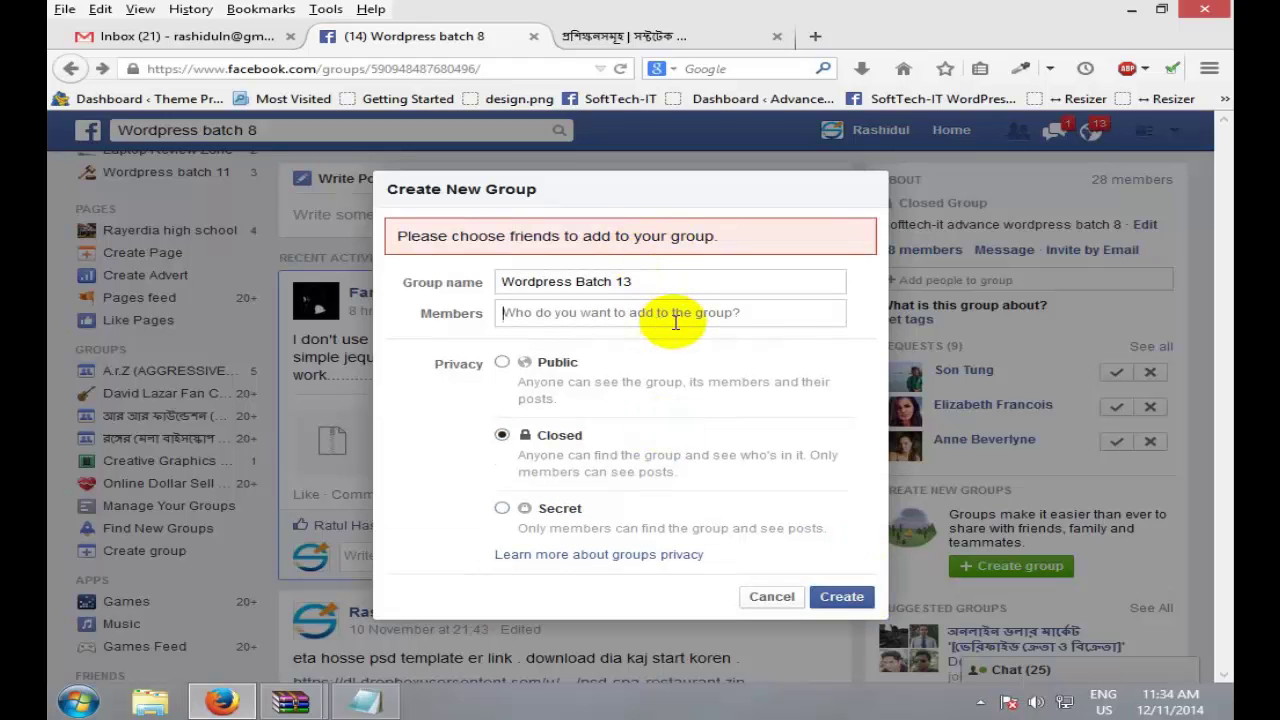
{"action": "type", "text": "rashid"}
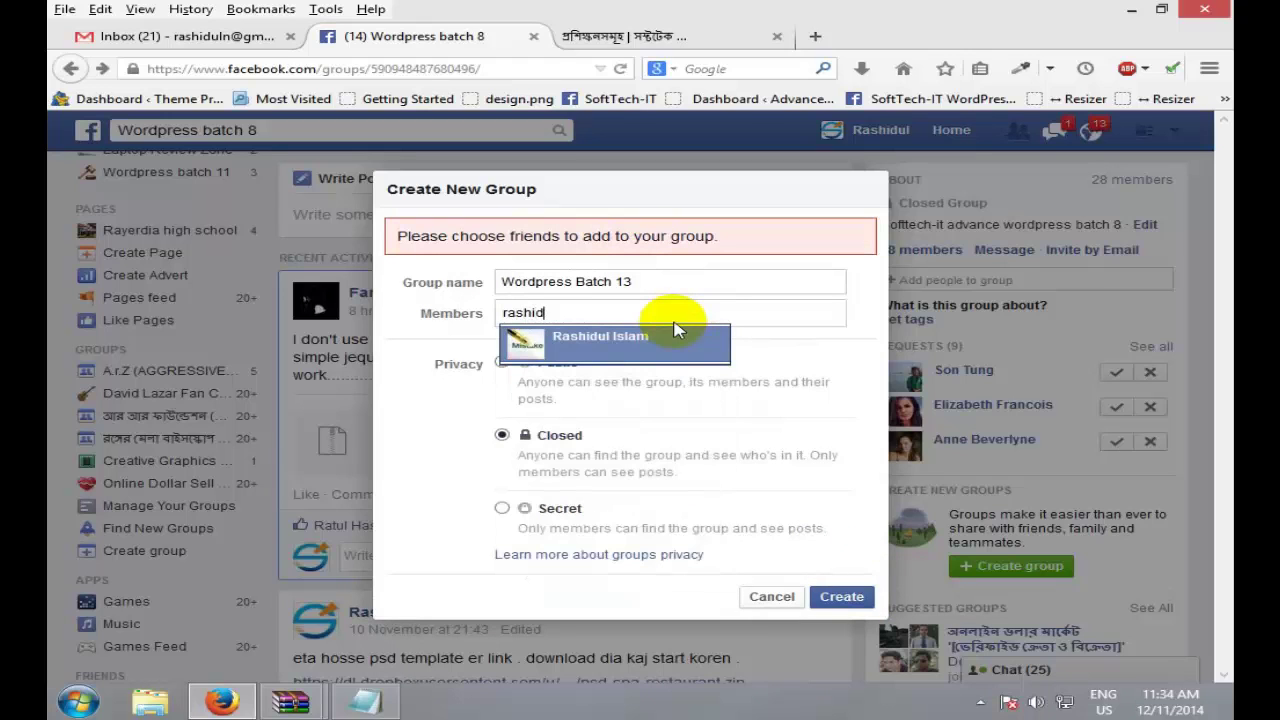
{"action": "key", "text": "BackSpace"}
{"action": "key", "text": "BackSpace"}
{"action": "key", "text": "BackSpace"}
{"action": "key", "text": "BackSpace"}
{"action": "key", "text": "BackSpace"}
{"action": "key", "text": "BackSpace"}
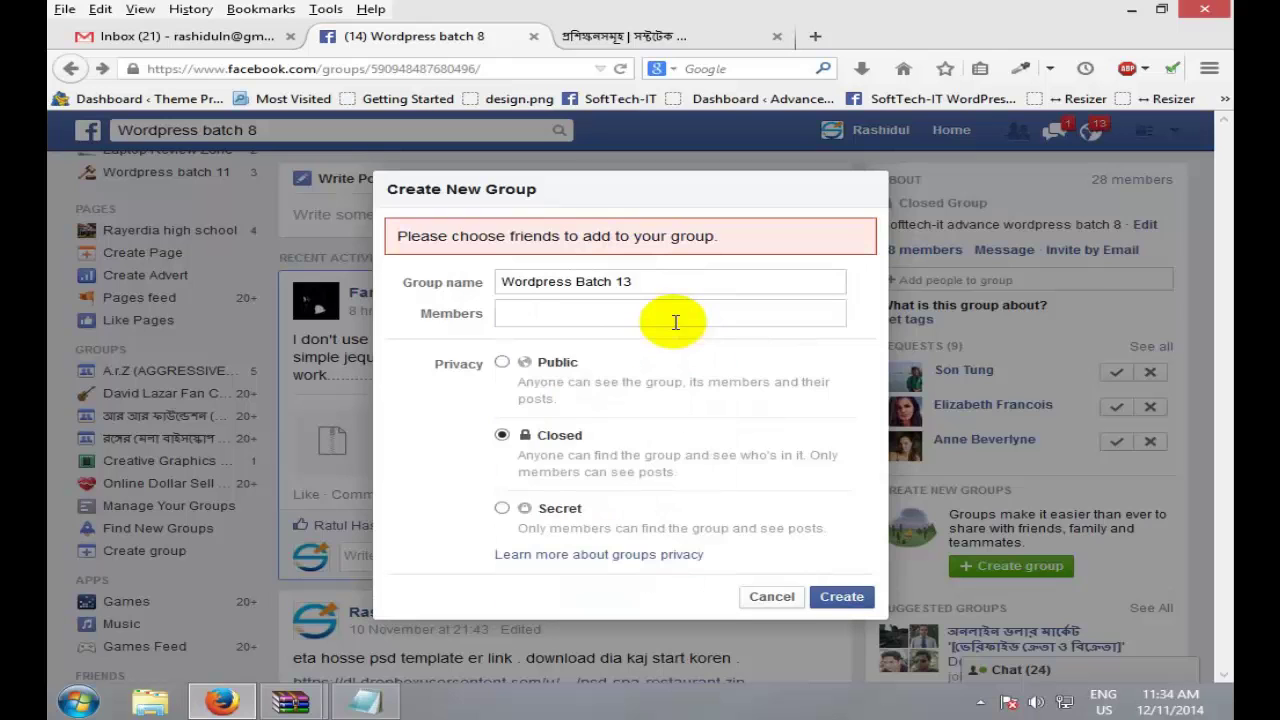
{"action": "type", "text": "mtm"}
{"action": "left_click", "coordinate": [640, 345]}
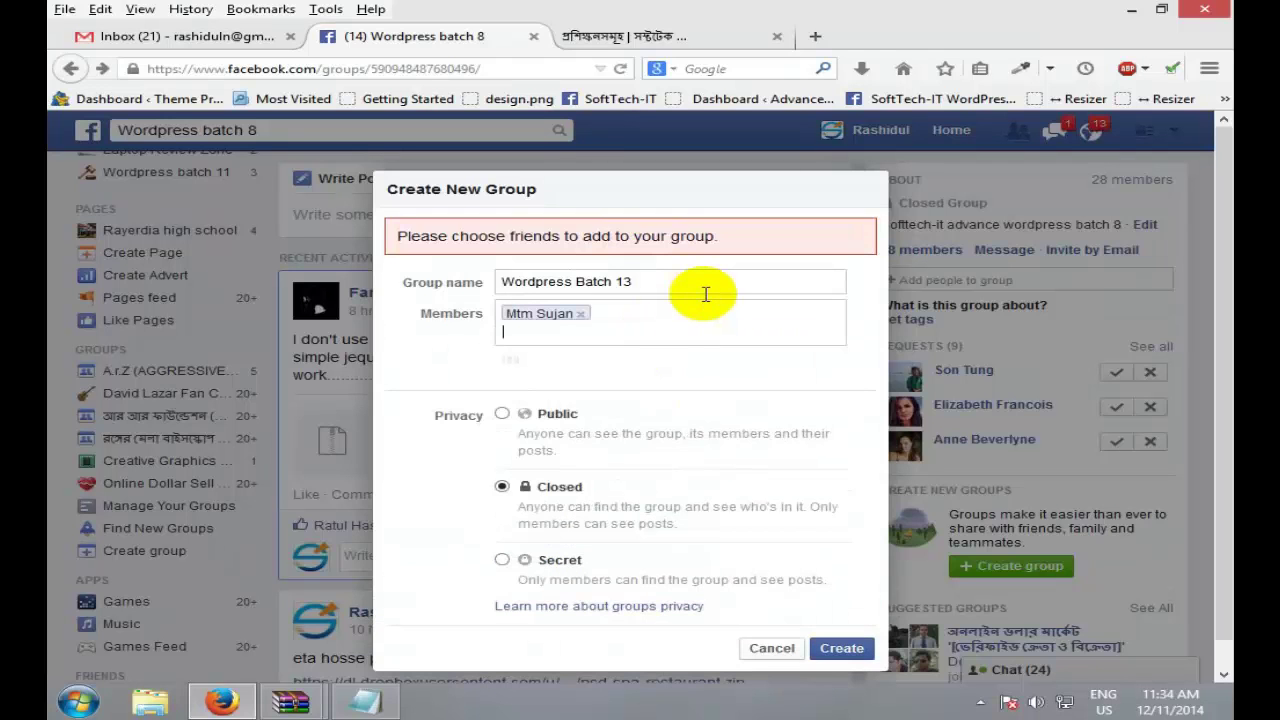
{"action": "type", "text": "san"}
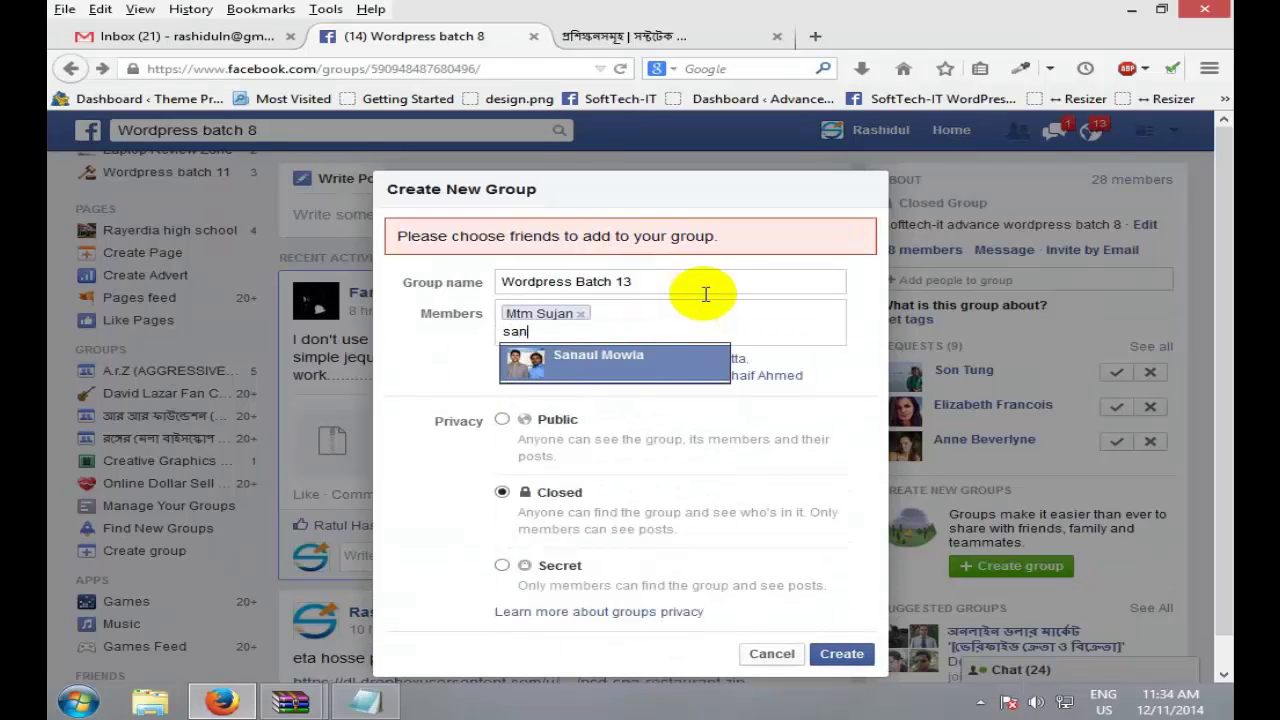
{"action": "left_click", "coordinate": [618, 370]}
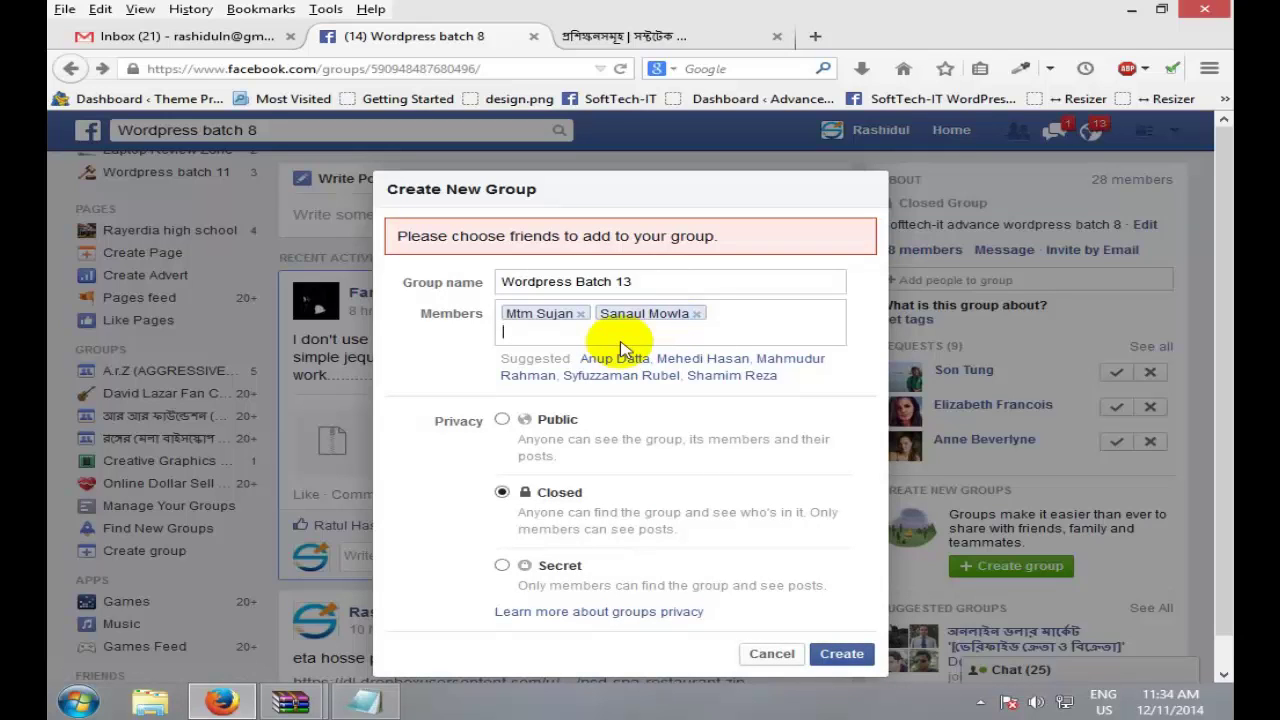
{"action": "type", "text": "sa"}
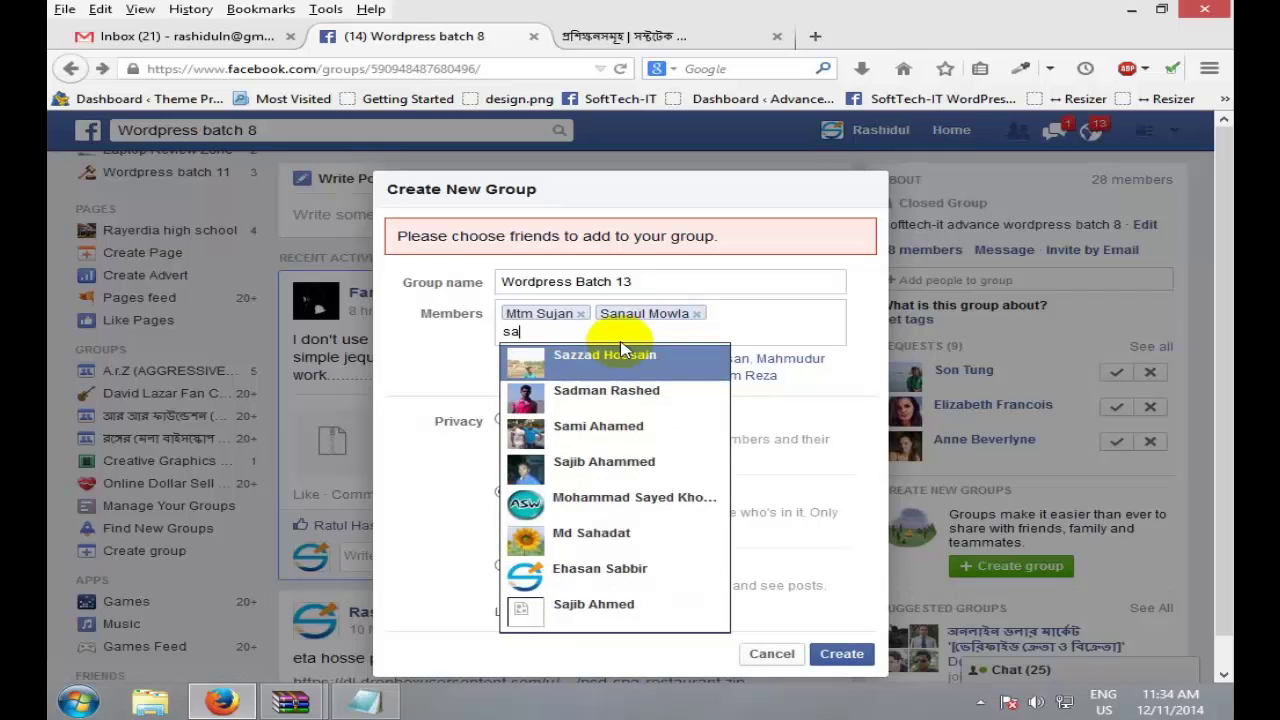
{"action": "type", "text": "jib"}
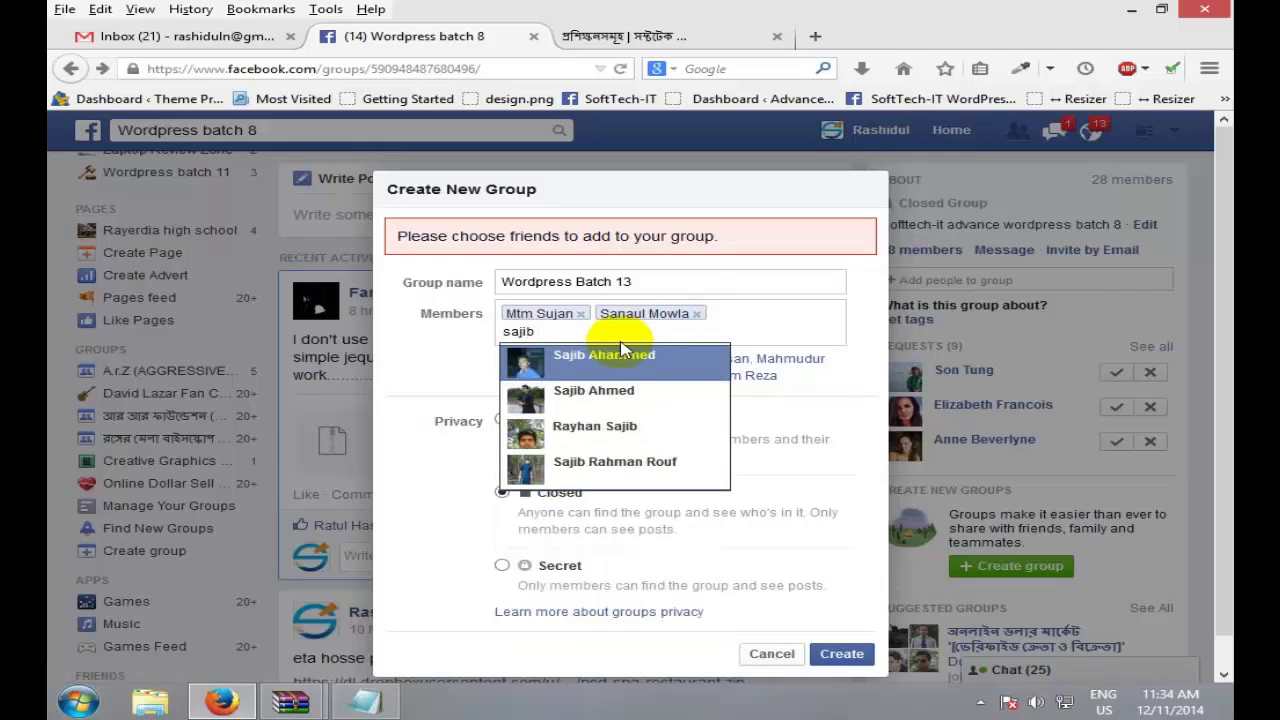
{"action": "left_click", "coordinate": [628, 398]}
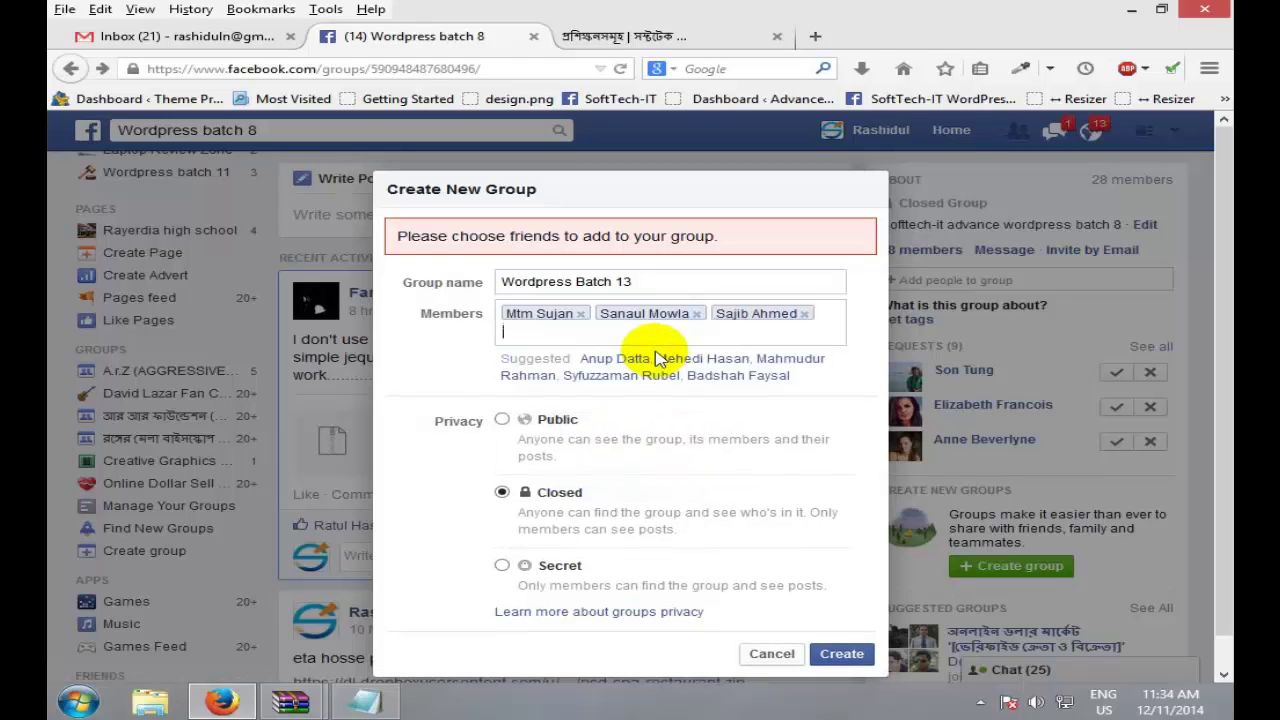
{"action": "left_click", "coordinate": [845, 655]}
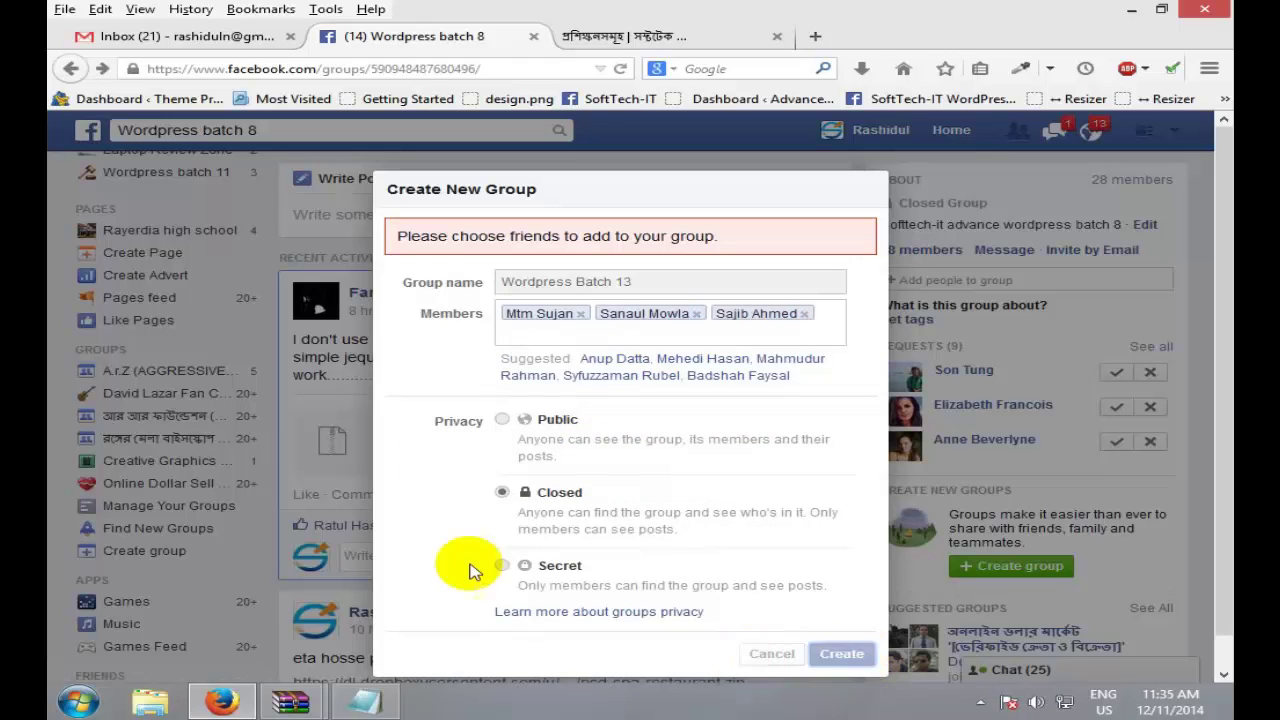
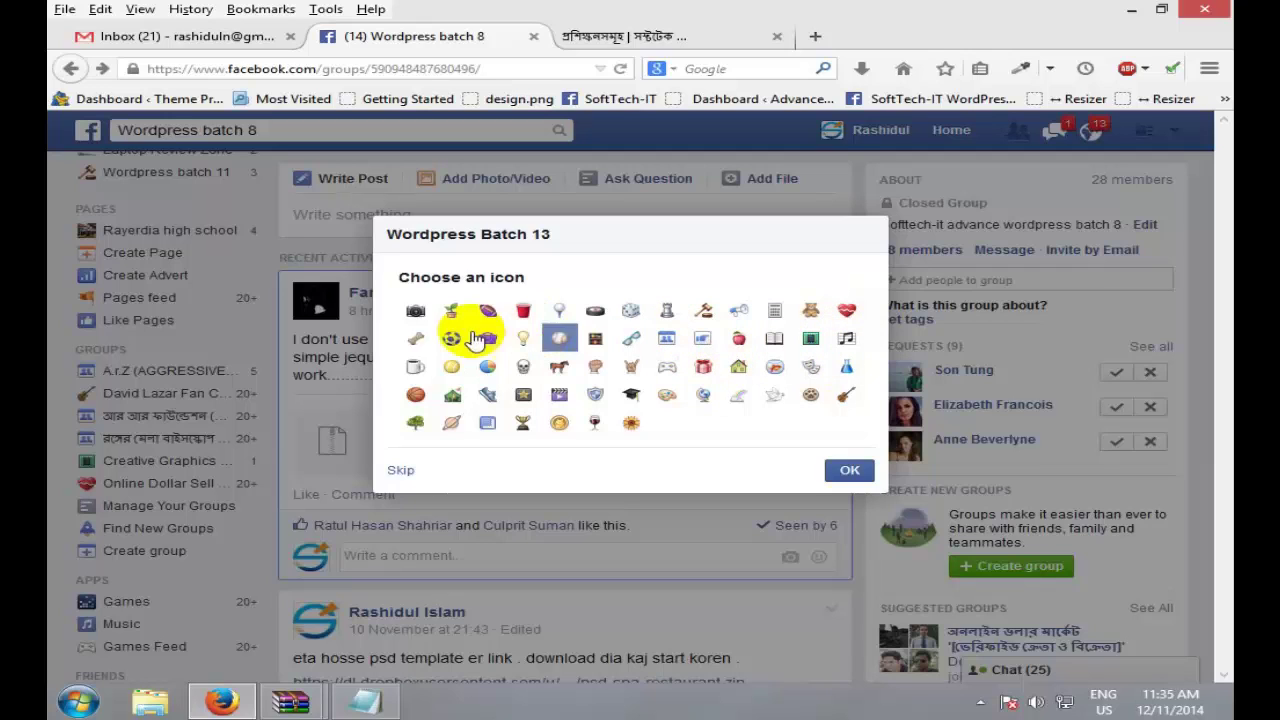
Step: Give Wordpress Batch 13 the tree icon and confirm so the group page loads
{"action": "left_click", "coordinate": [418, 424]}
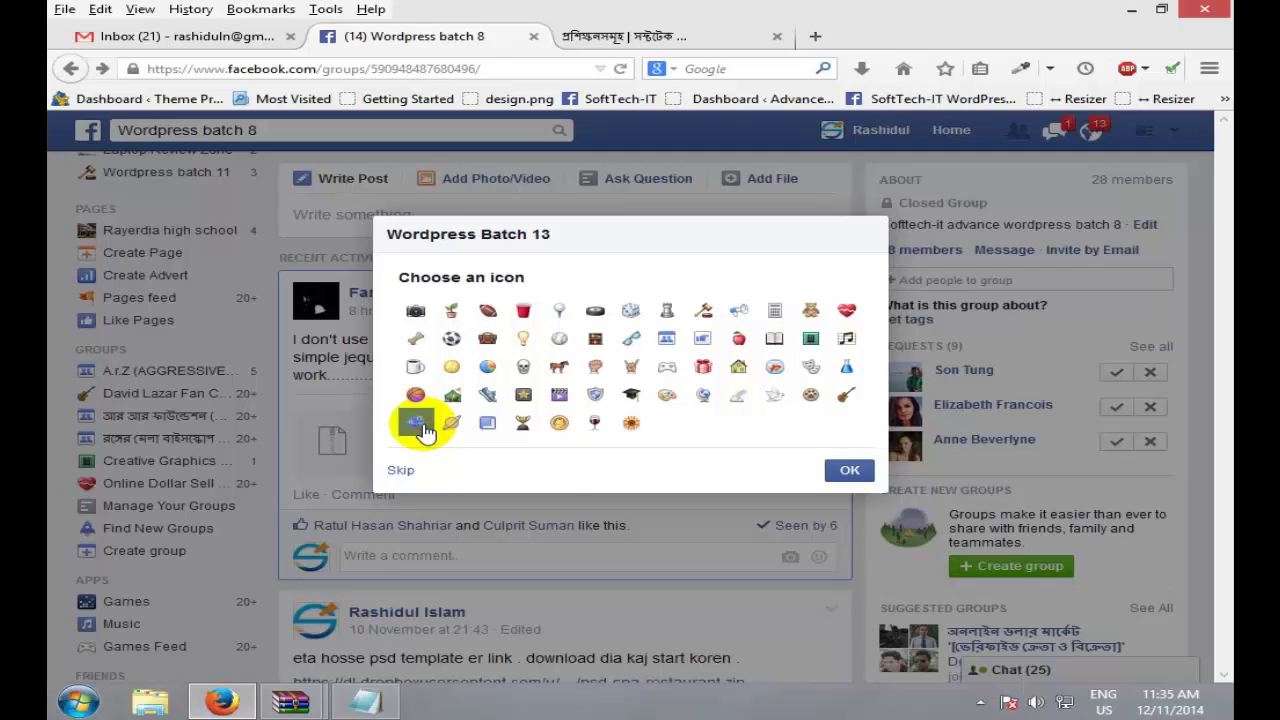
{"action": "left_click", "coordinate": [849, 470]}
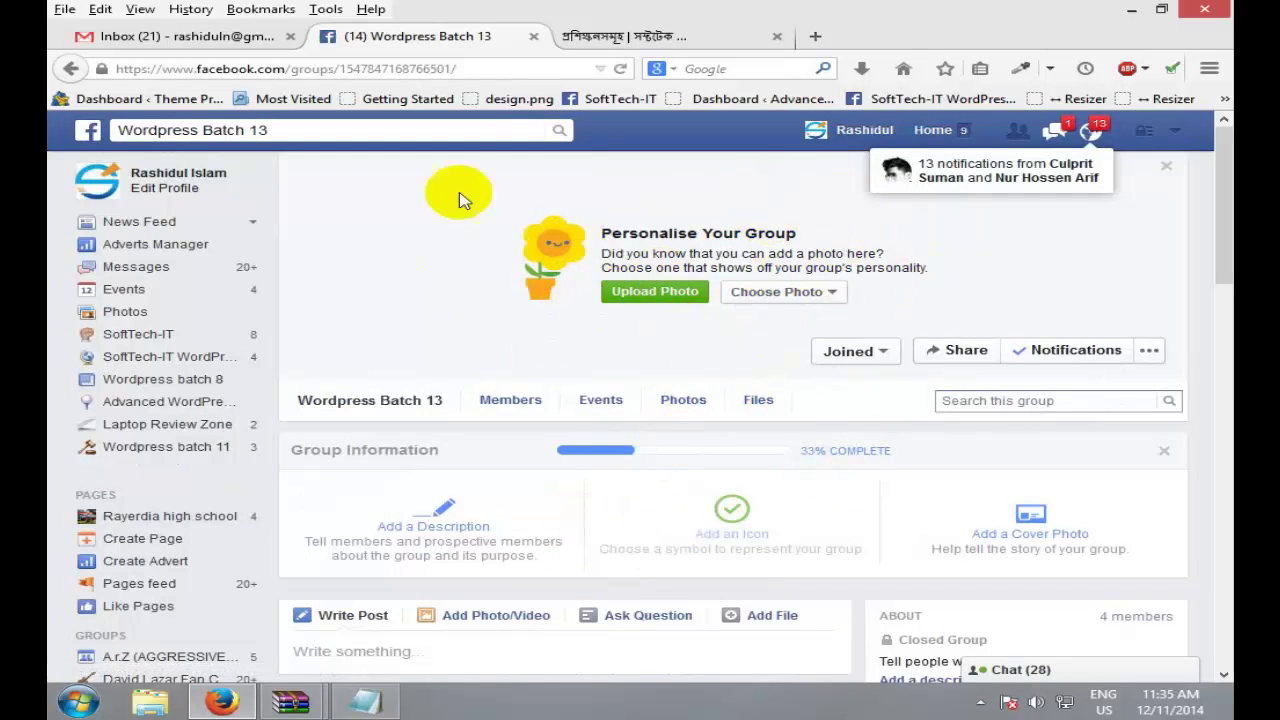
{"action": "left_click_drag", "start_coordinate": [291, 68], "coordinate": [551, 76]}
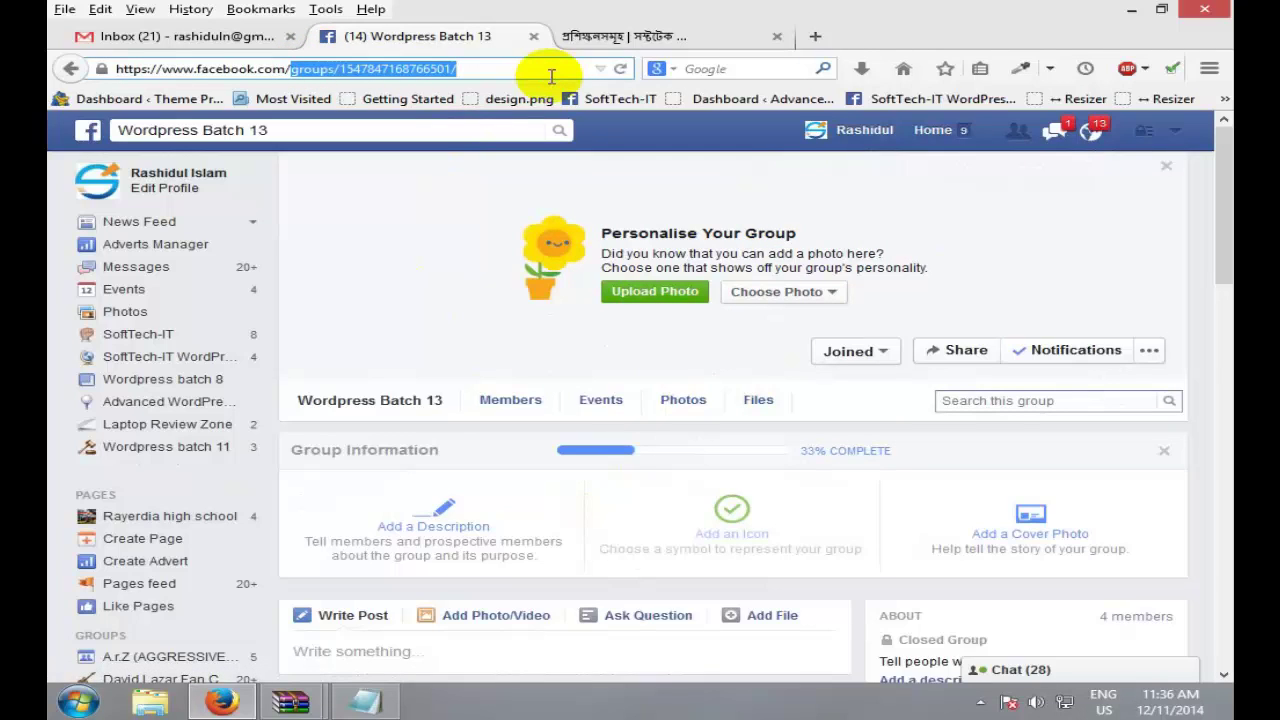
Step: Replace the group path with your profile username to load your own timeline
{"action": "type", "text": "rashiduln"}
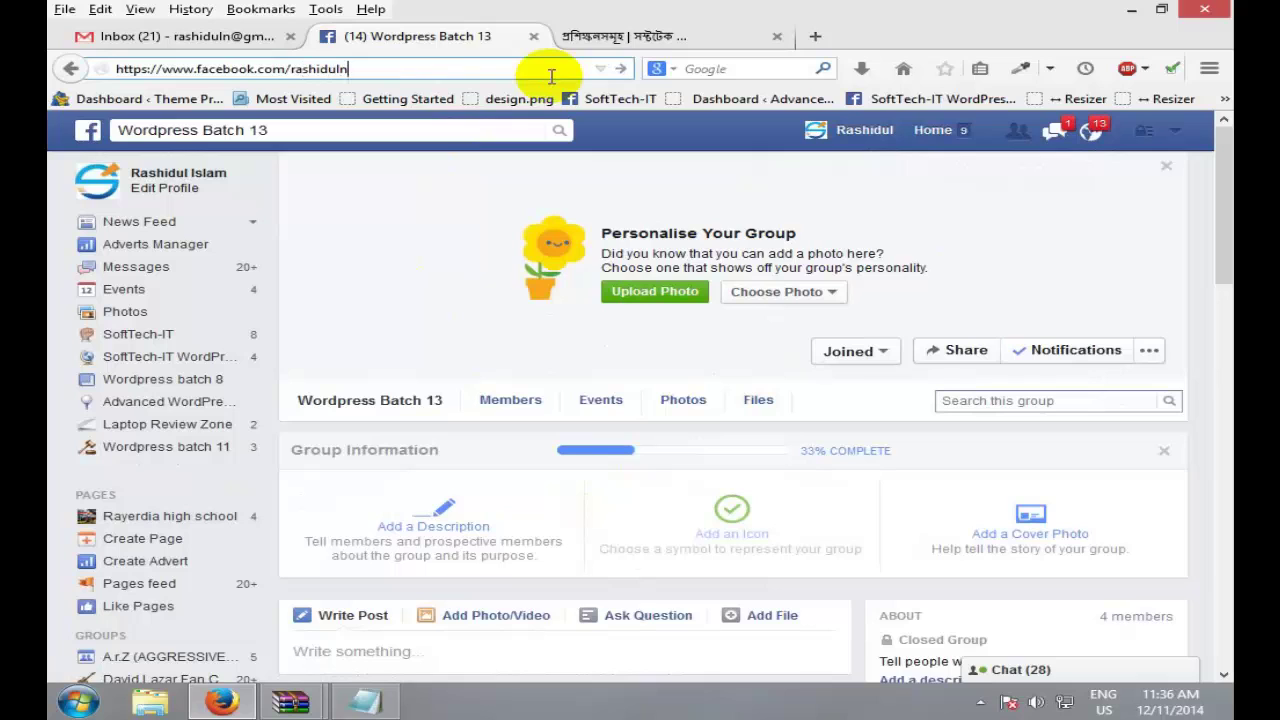
{"action": "key", "text": "Return"}
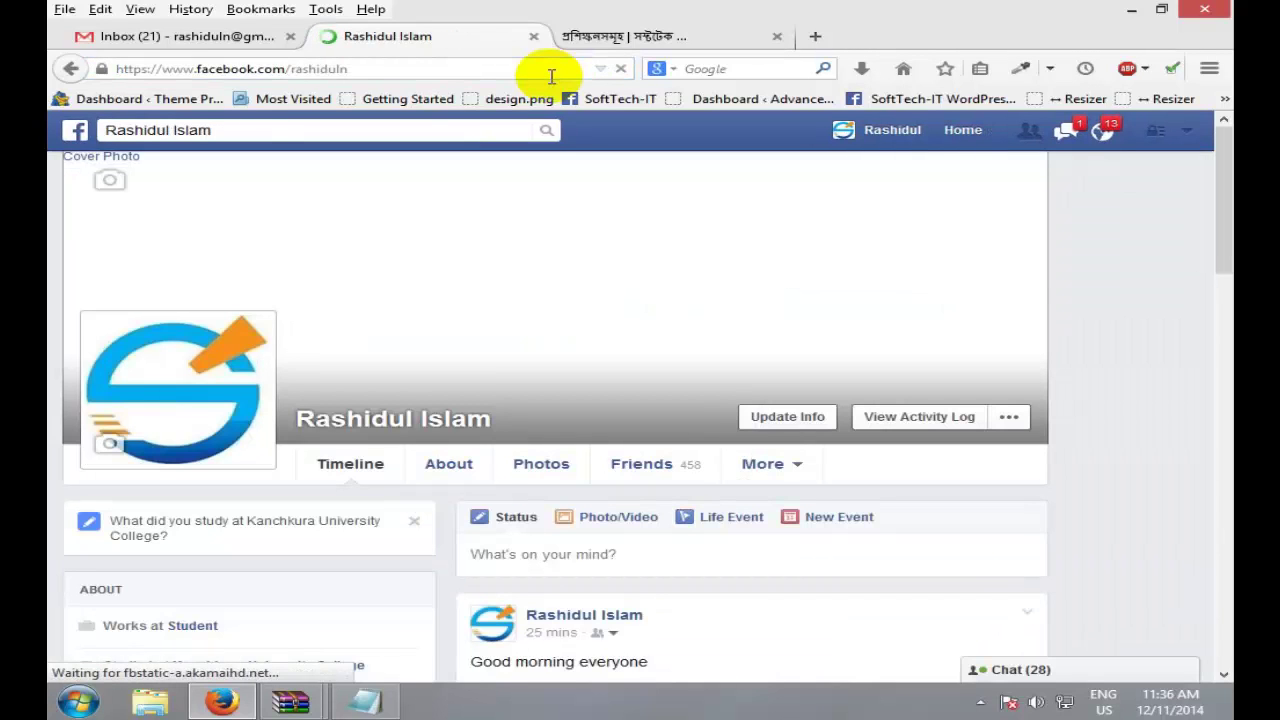
{"action": "double_click", "coordinate": [320, 69]}
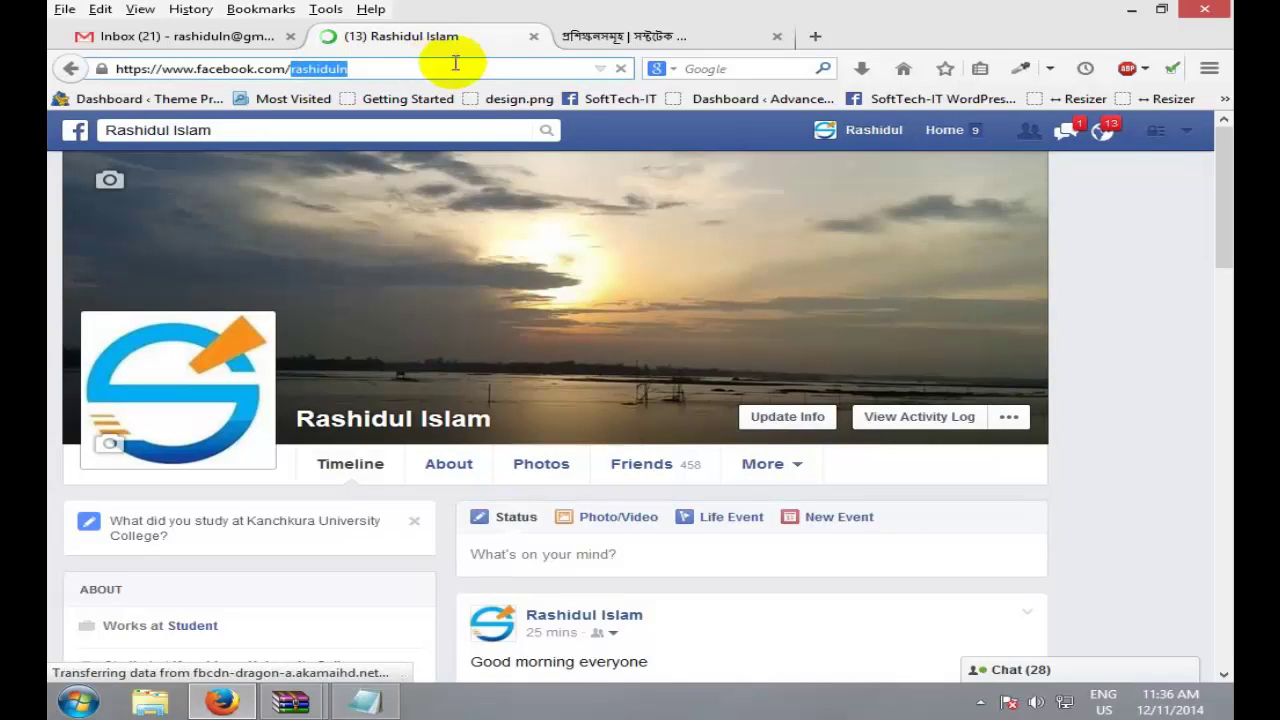
{"action": "left_click", "coordinate": [399, 69]}
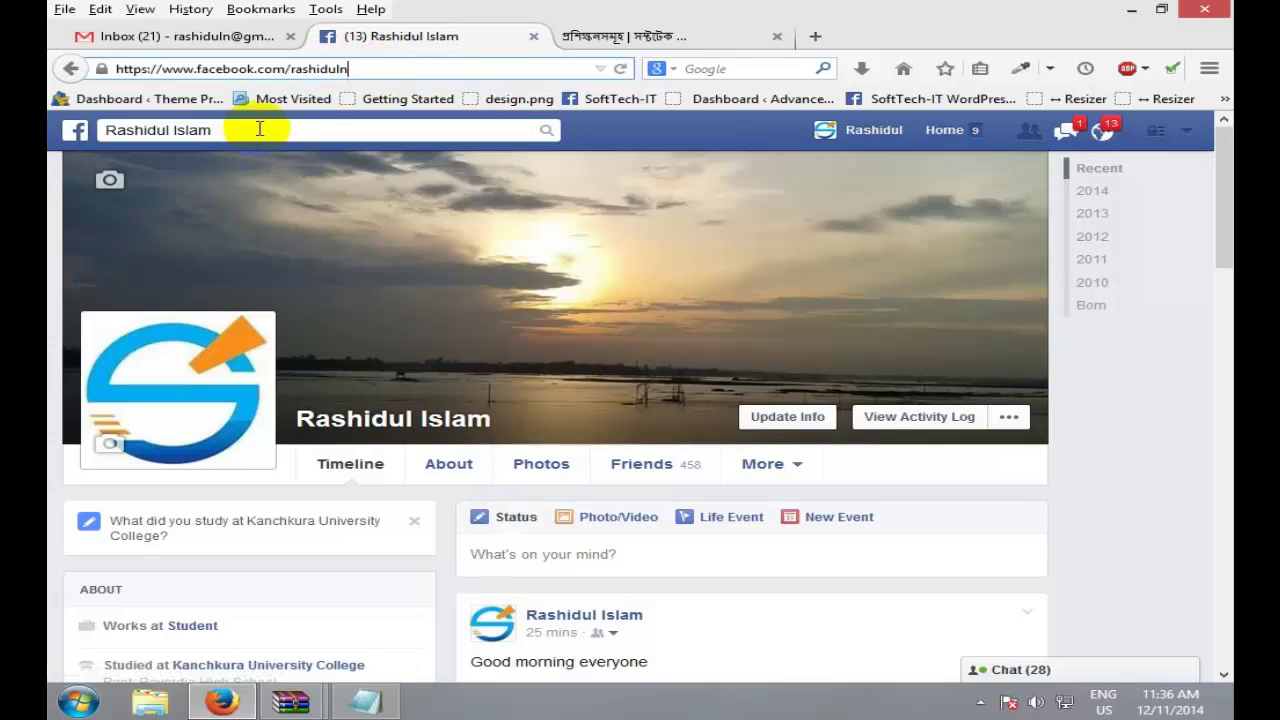
{"action": "left_click_drag", "start_coordinate": [112, 130], "coordinate": [414, 100]}
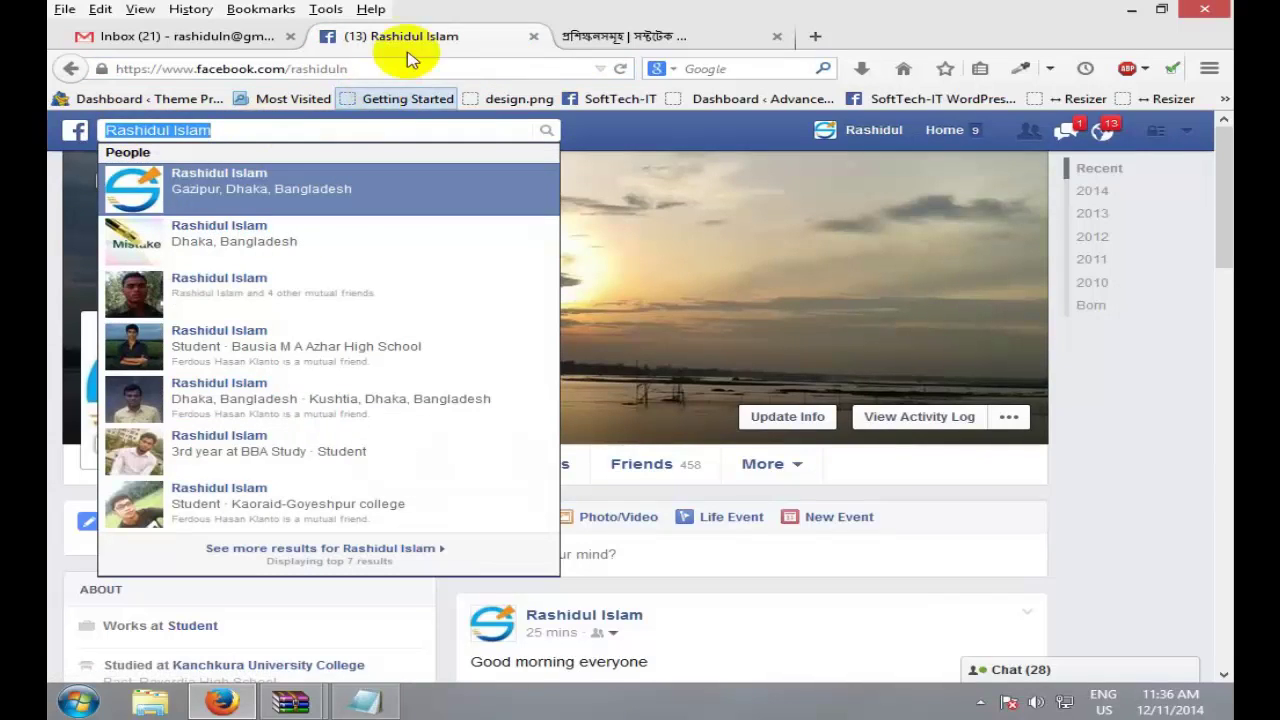
{"action": "double_click", "coordinate": [336, 67]}
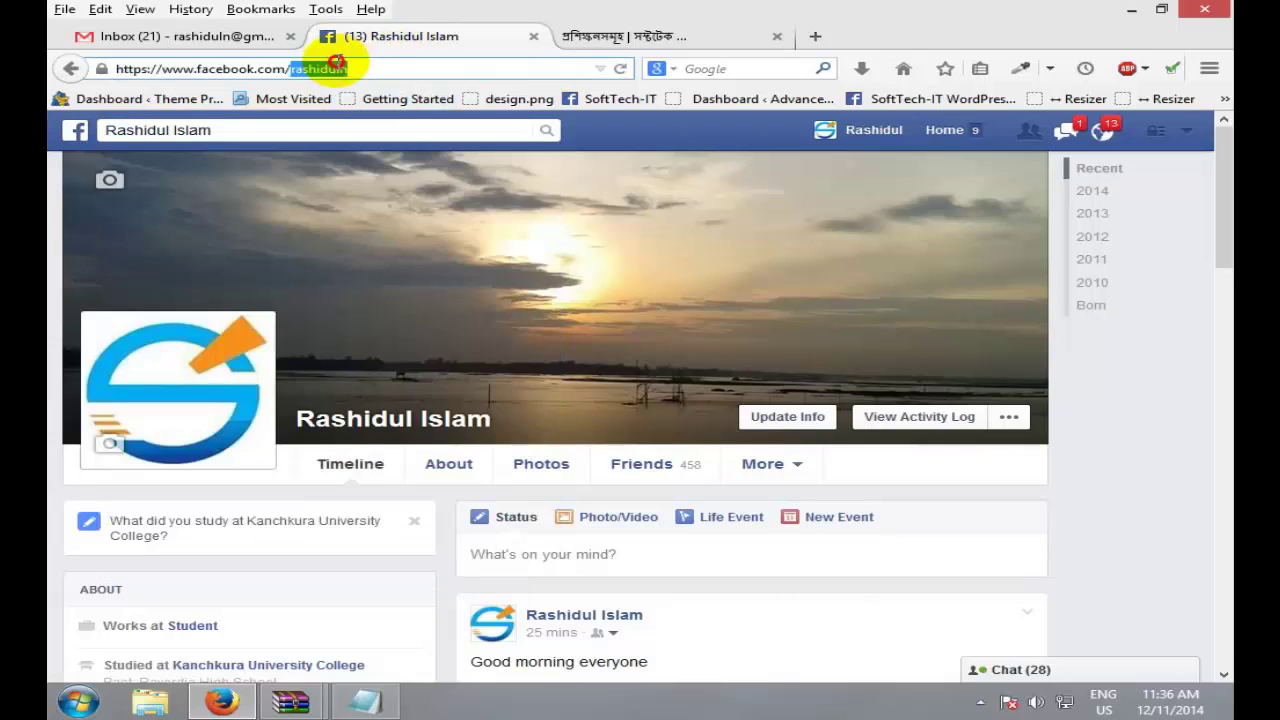
{"action": "double_click", "coordinate": [392, 64]}
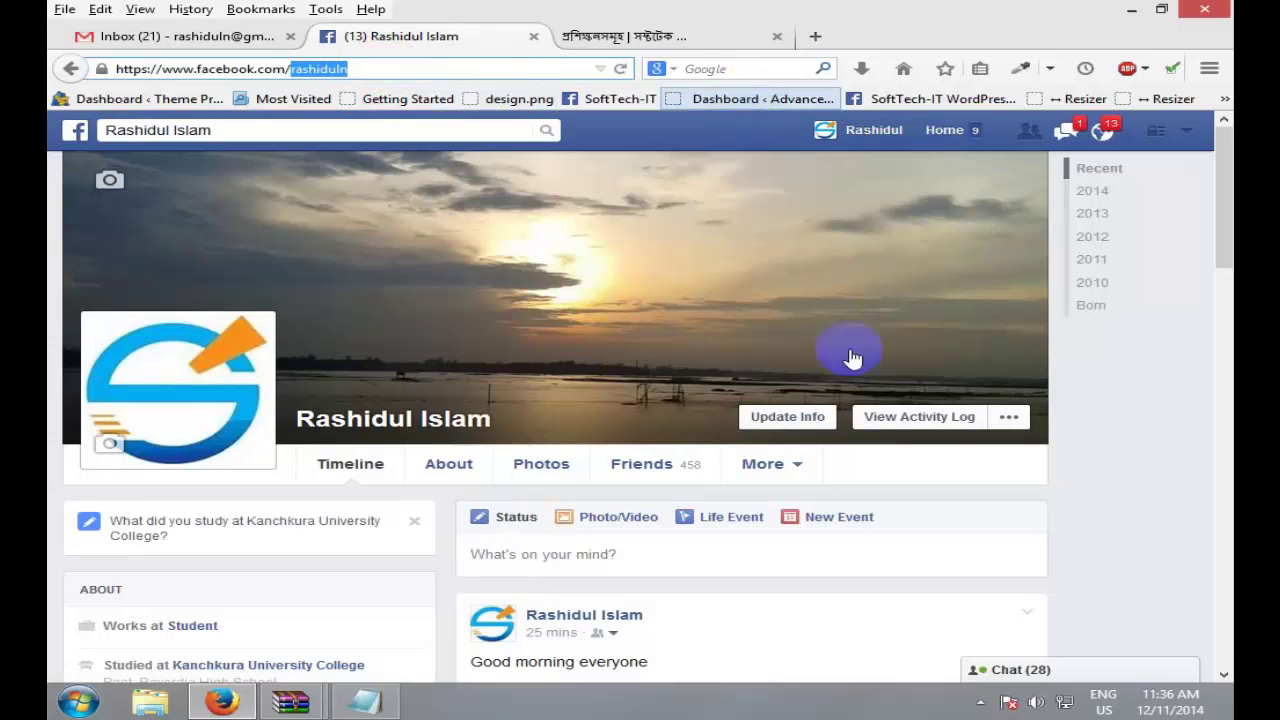
{"action": "left_click_drag", "start_coordinate": [1220, 170], "coordinate": [1206, 157]}
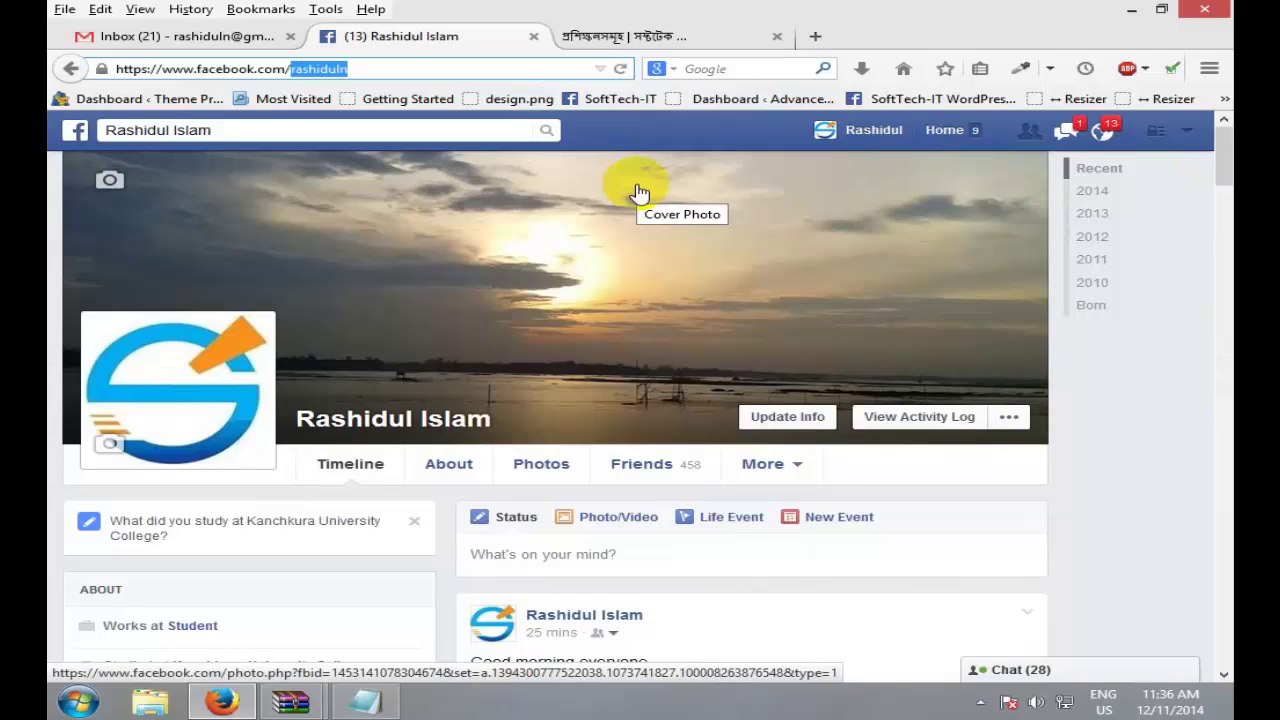
{"action": "left_click", "coordinate": [1177, 506]}
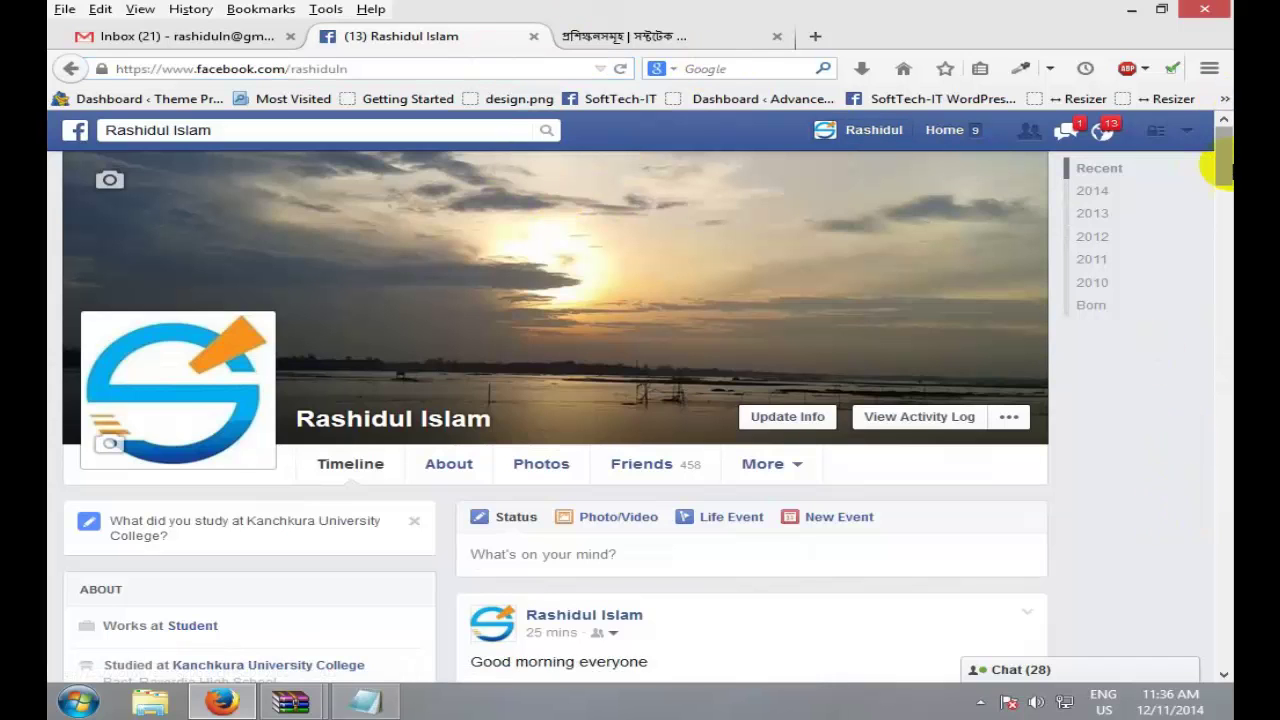
Step: Check the courses tab and the More profile sections, then go to the News Feed
{"action": "left_click", "coordinate": [562, 36]}
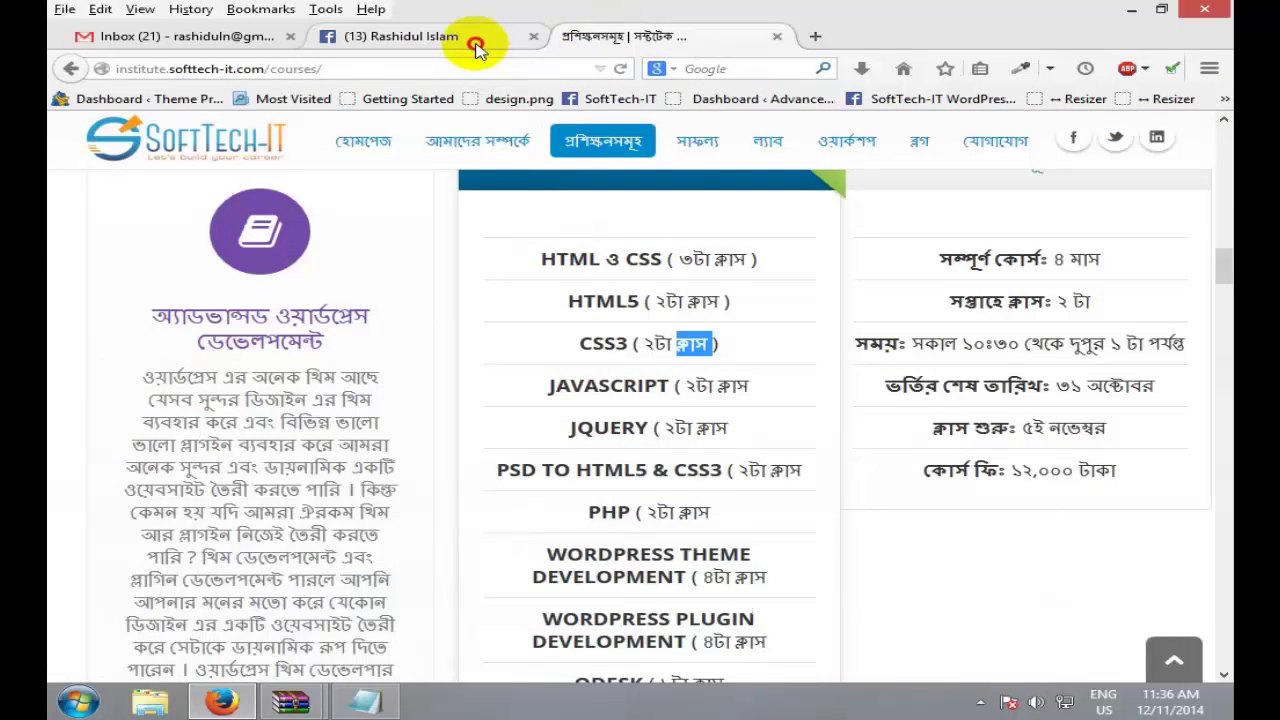
{"action": "left_click", "coordinate": [475, 44]}
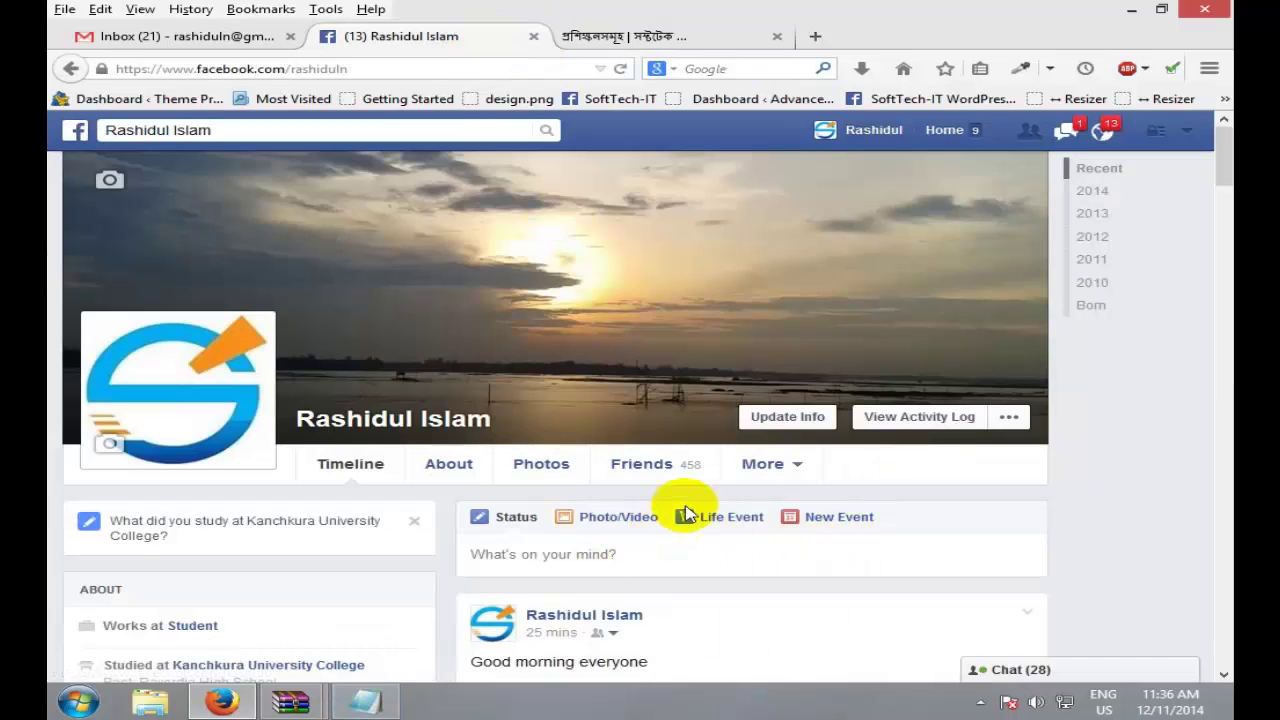
{"action": "left_click", "coordinate": [779, 485]}
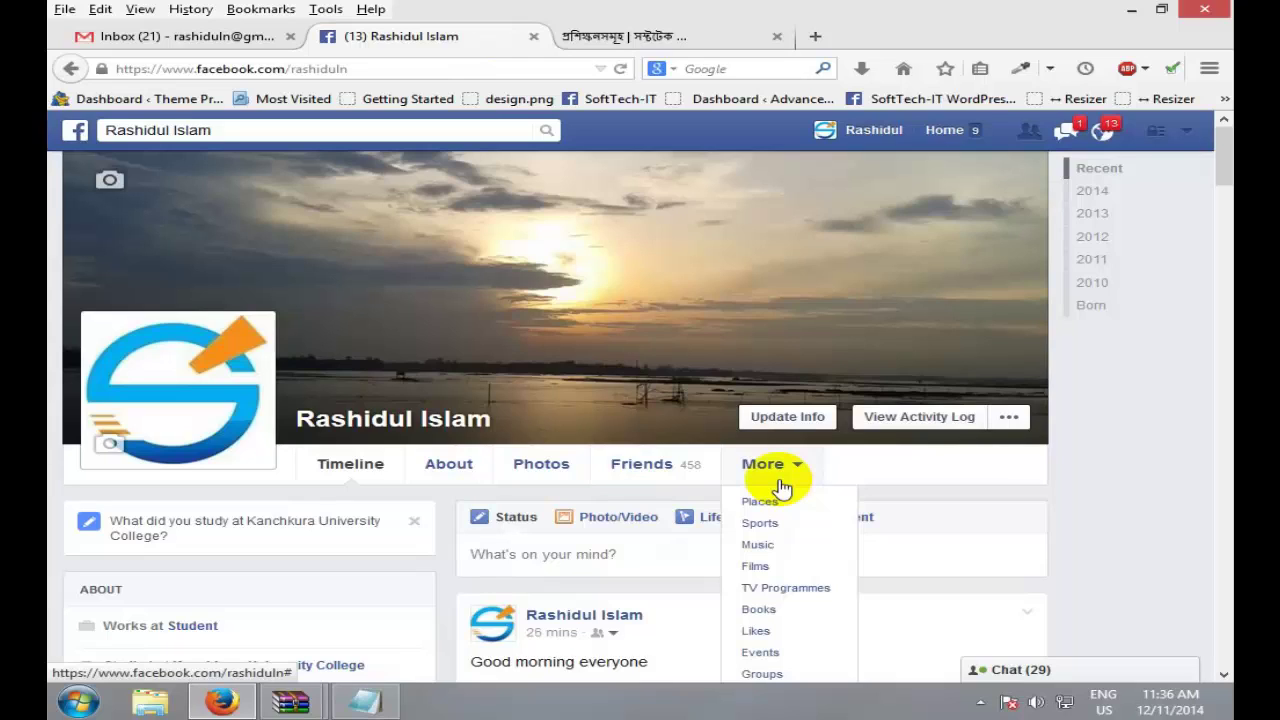
{"action": "left_click", "coordinate": [1046, 484]}
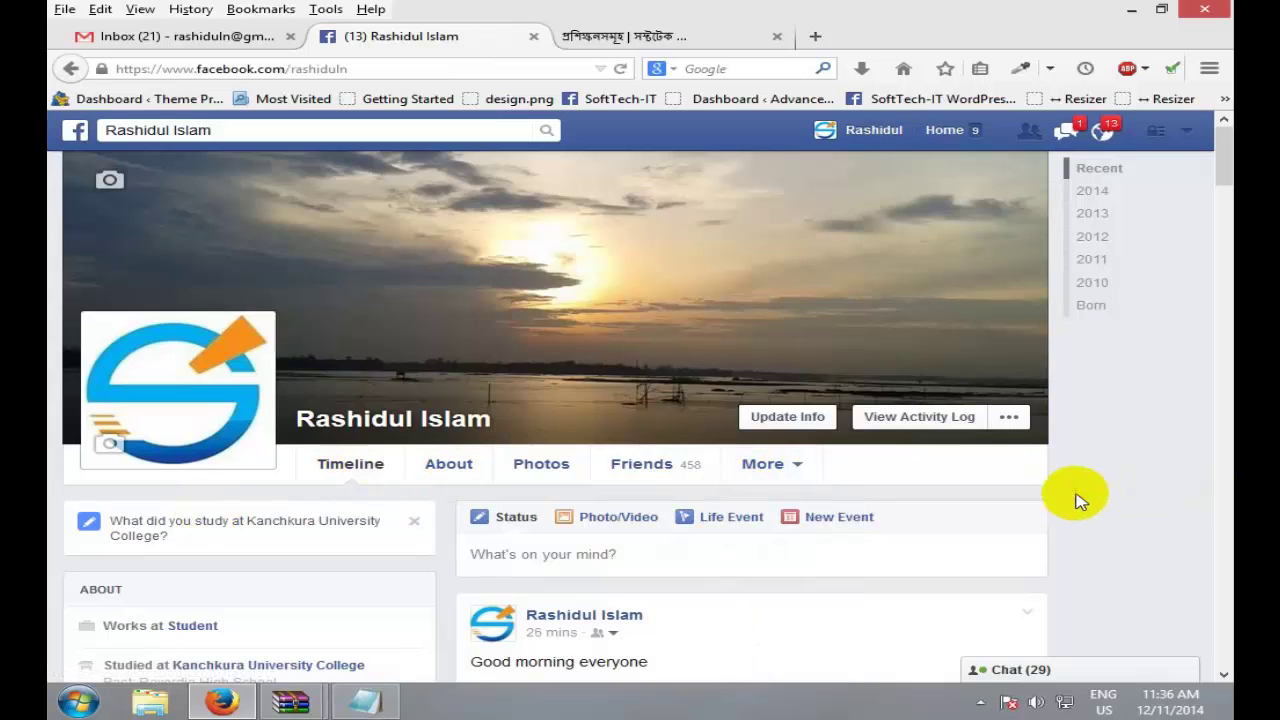
{"action": "scroll", "coordinate": [1088, 500], "scroll_direction": "down", "scroll_amount": 4}
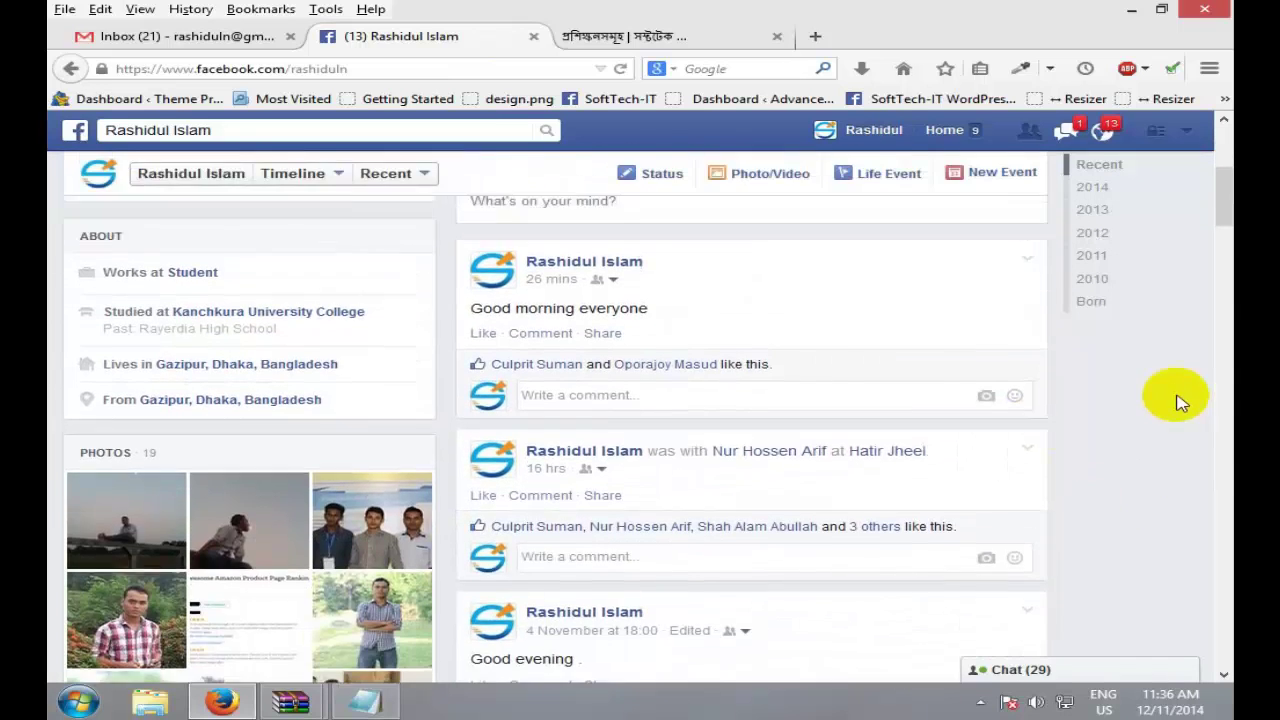
{"action": "scroll", "coordinate": [1171, 400], "scroll_direction": "up", "scroll_amount": 4}
{"action": "left_click", "coordinate": [955, 132]}
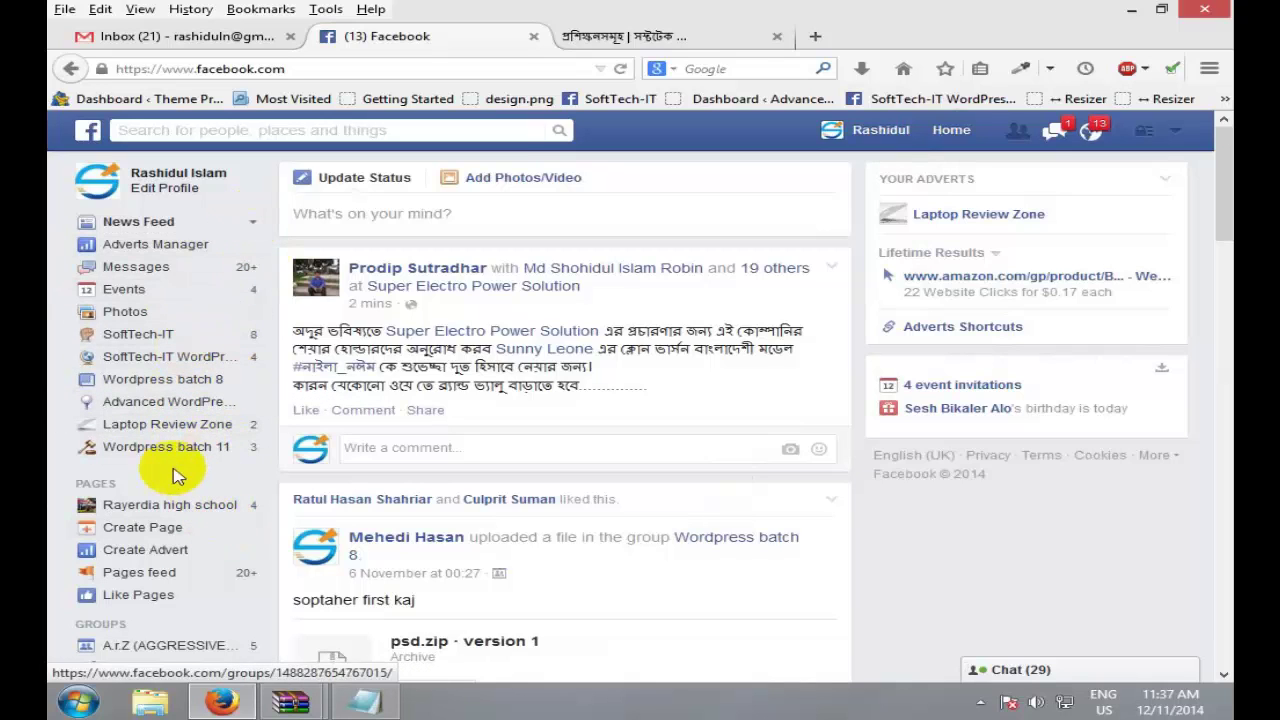
Step: Add the Bengali hacking-tutorial group to favourites from the Your Groups list
{"action": "left_click", "coordinate": [240, 510]}
{"action": "scroll", "coordinate": [240, 510], "scroll_direction": "down", "scroll_amount": 6}
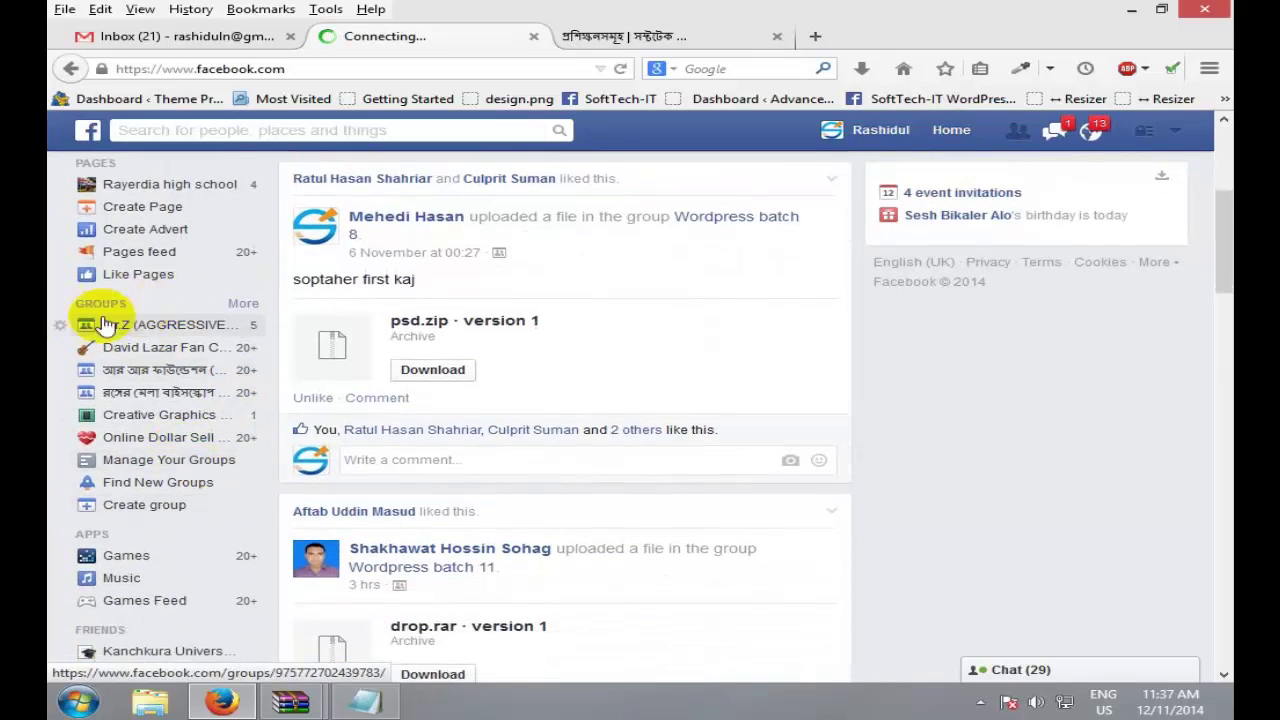
{"action": "left_click", "coordinate": [258, 310]}
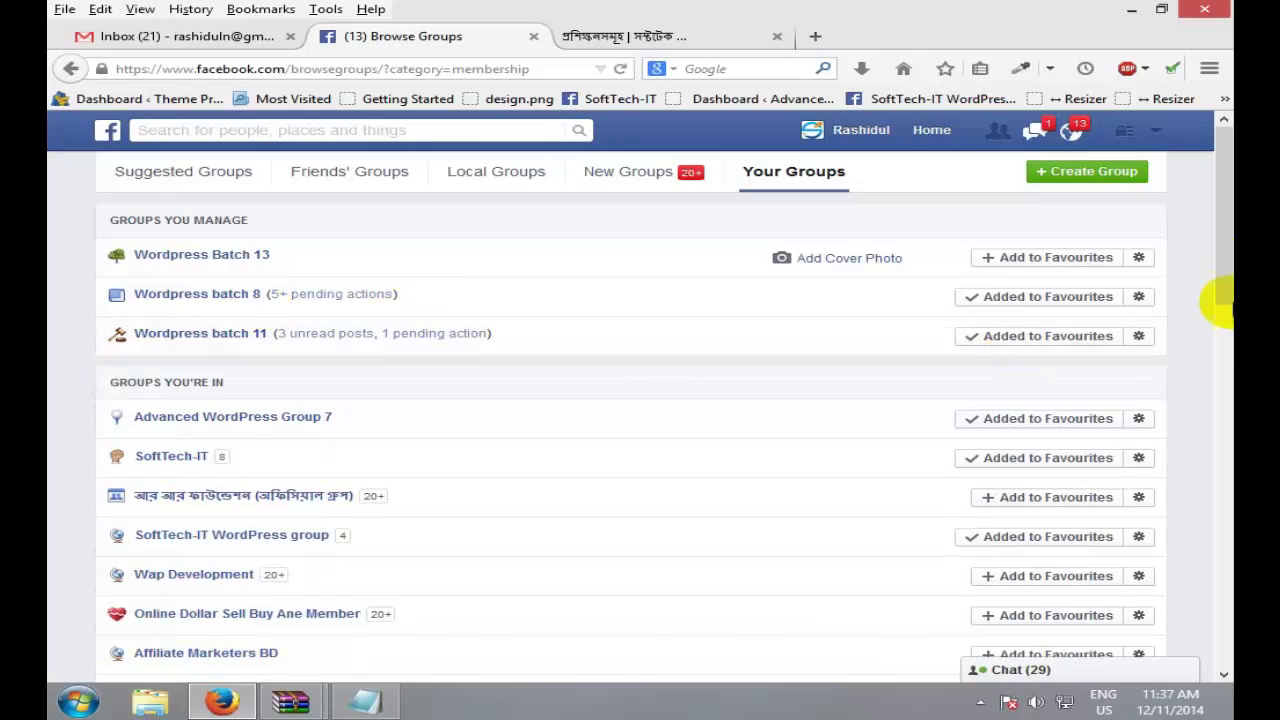
{"action": "left_click_drag", "start_coordinate": [1226, 248], "coordinate": [1209, 343]}
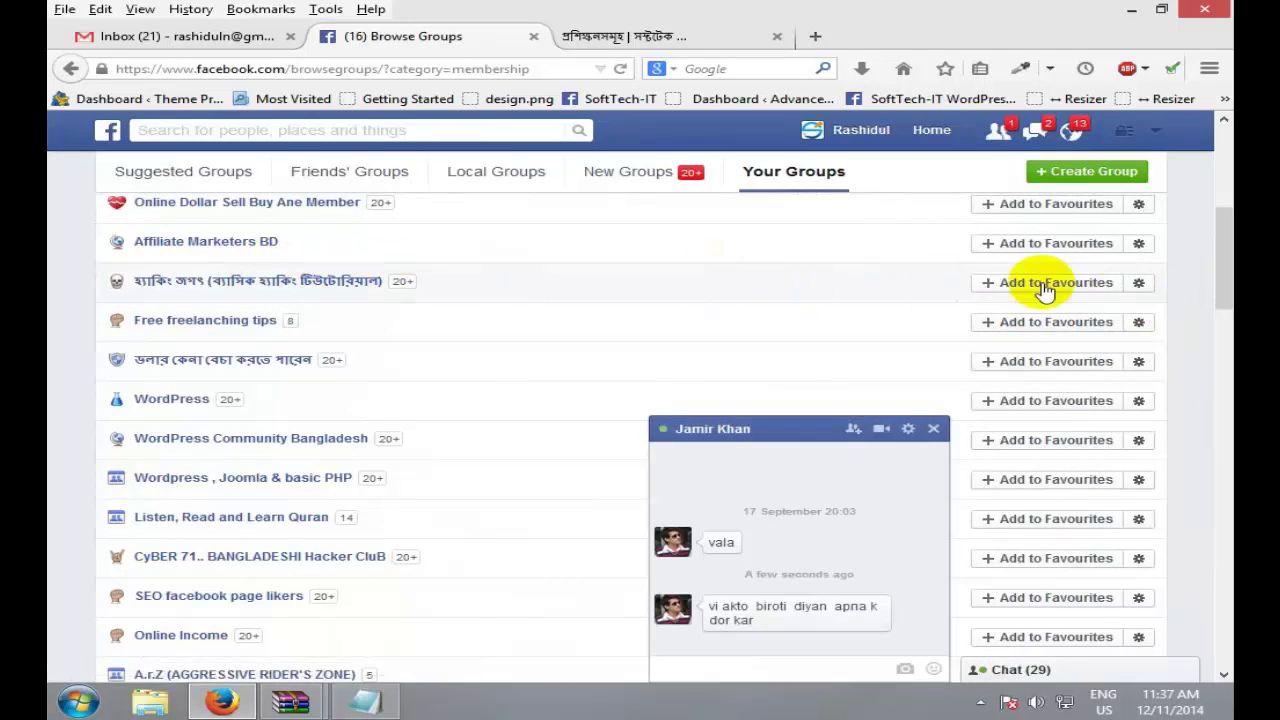
{"action": "left_click", "coordinate": [1044, 284]}
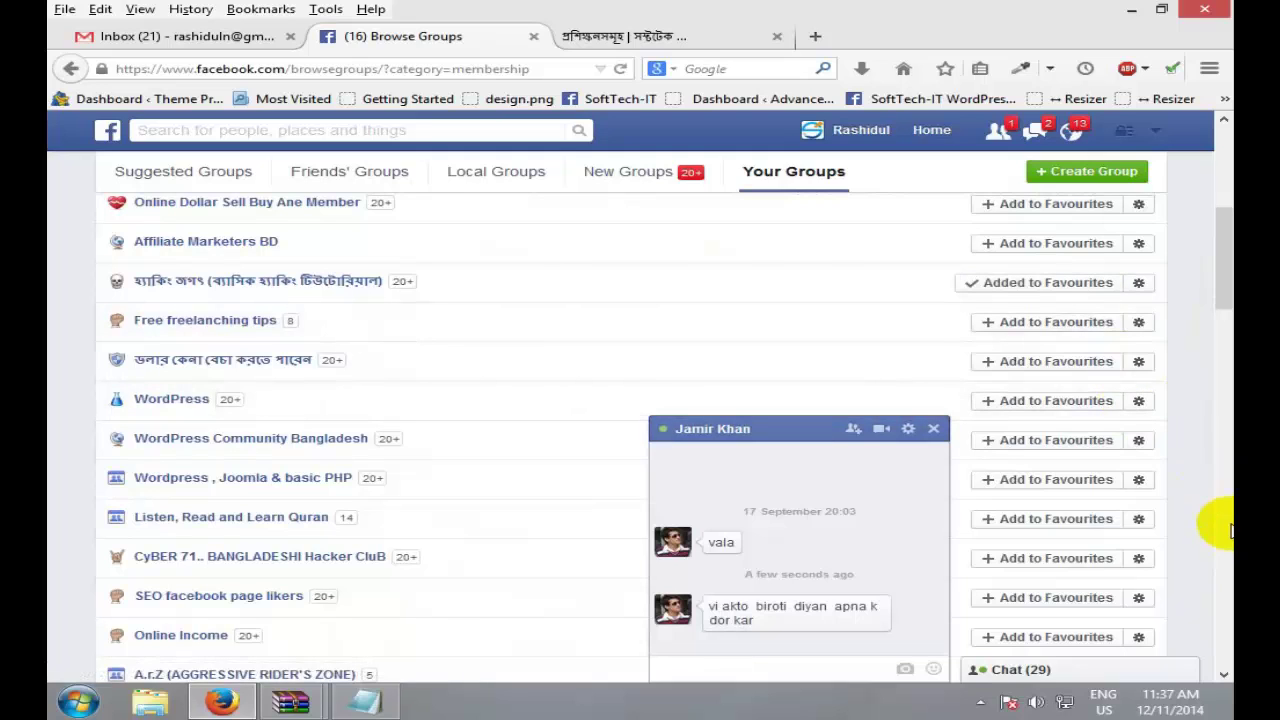
Step: Close the open chat conversation and return to the News Feed
{"action": "left_click", "coordinate": [938, 430]}
{"action": "scroll", "coordinate": [1160, 450], "scroll_direction": "up", "scroll_amount": 3}
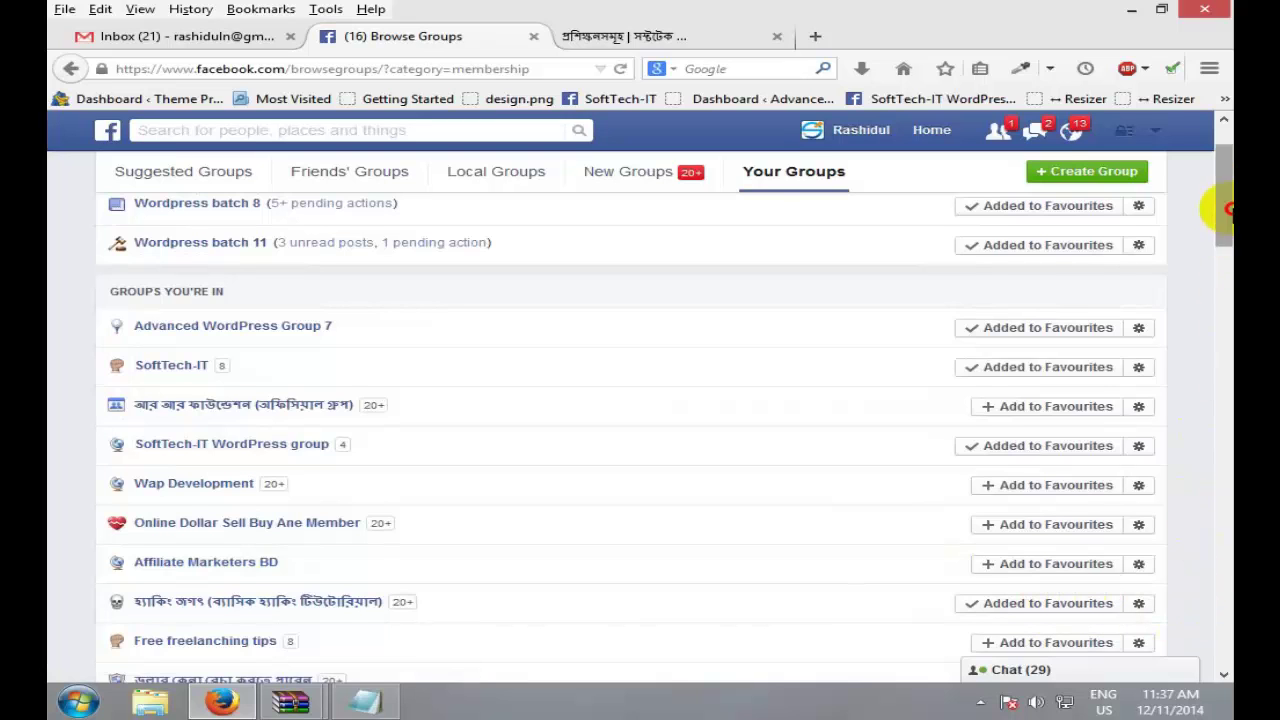
{"action": "scroll", "coordinate": [1226, 208], "scroll_direction": "up", "scroll_amount": 2}
{"action": "left_click", "coordinate": [949, 140]}
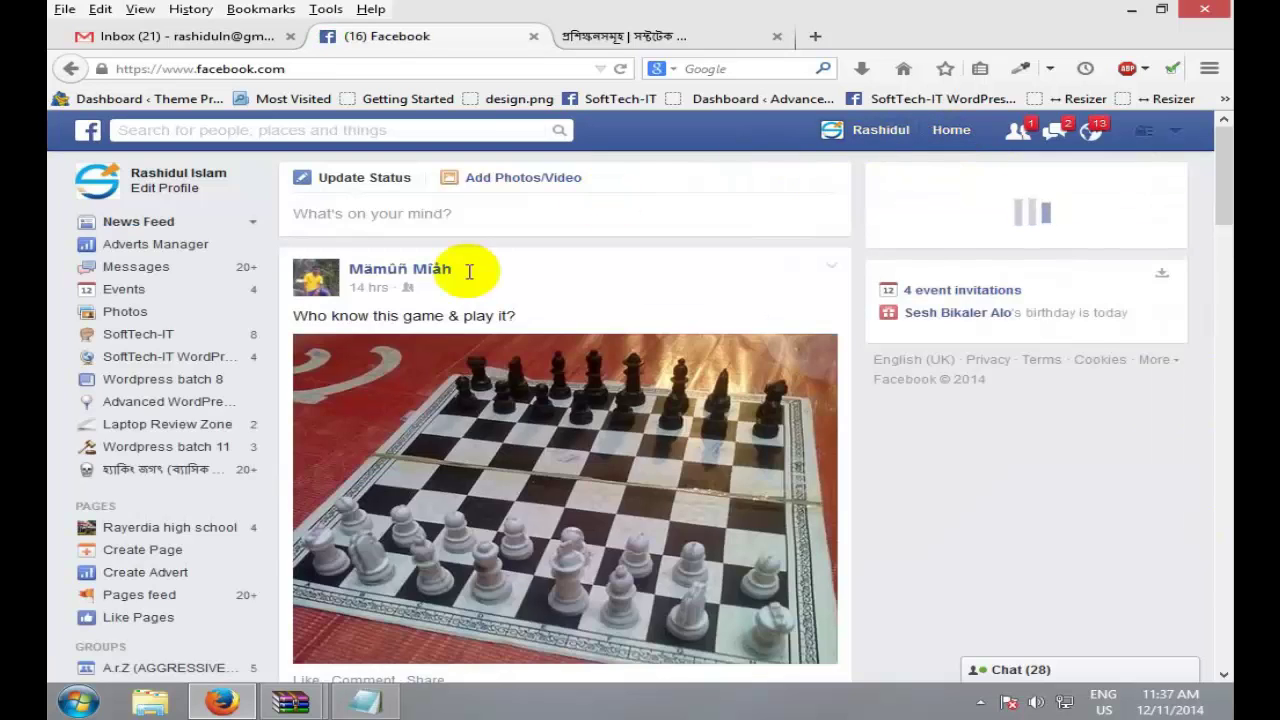
Step: Mark Wordpress Batch 13 as a favourite in the Your Groups list, then go Home
{"action": "scroll", "coordinate": [125, 510], "scroll_direction": "down", "scroll_amount": 4}
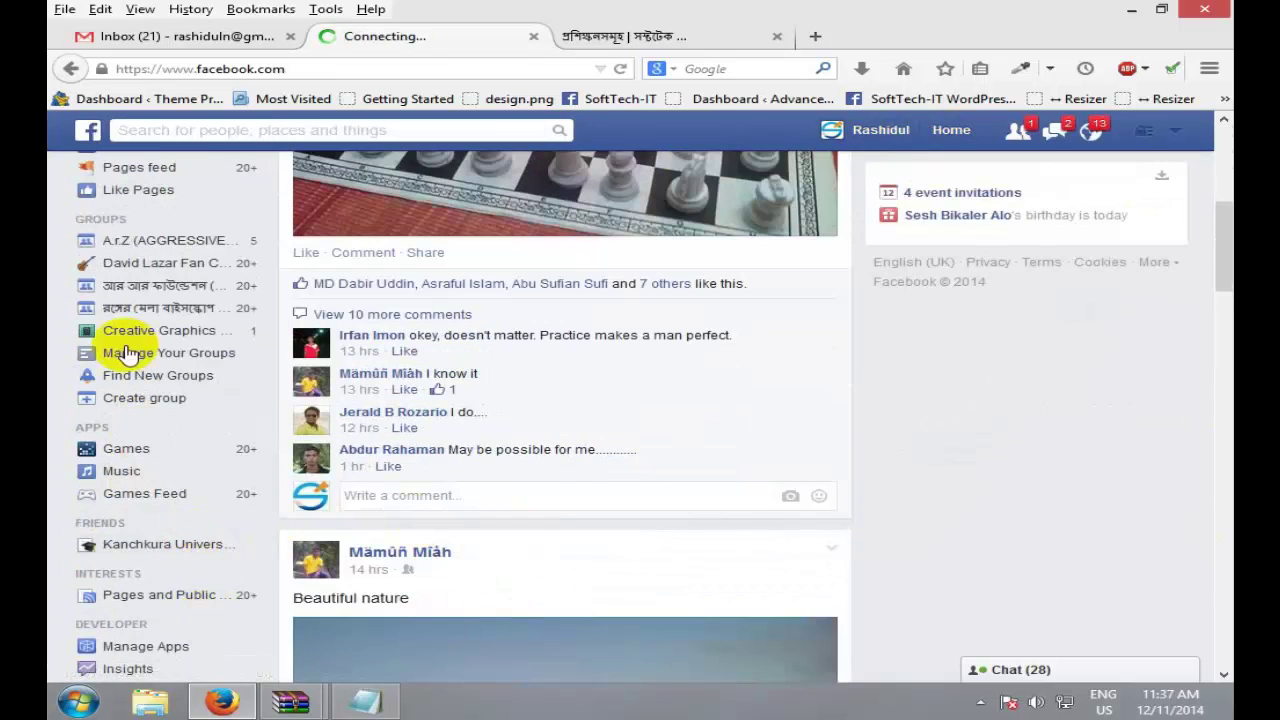
{"action": "scroll", "coordinate": [245, 312], "scroll_direction": "up", "scroll_amount": 1}
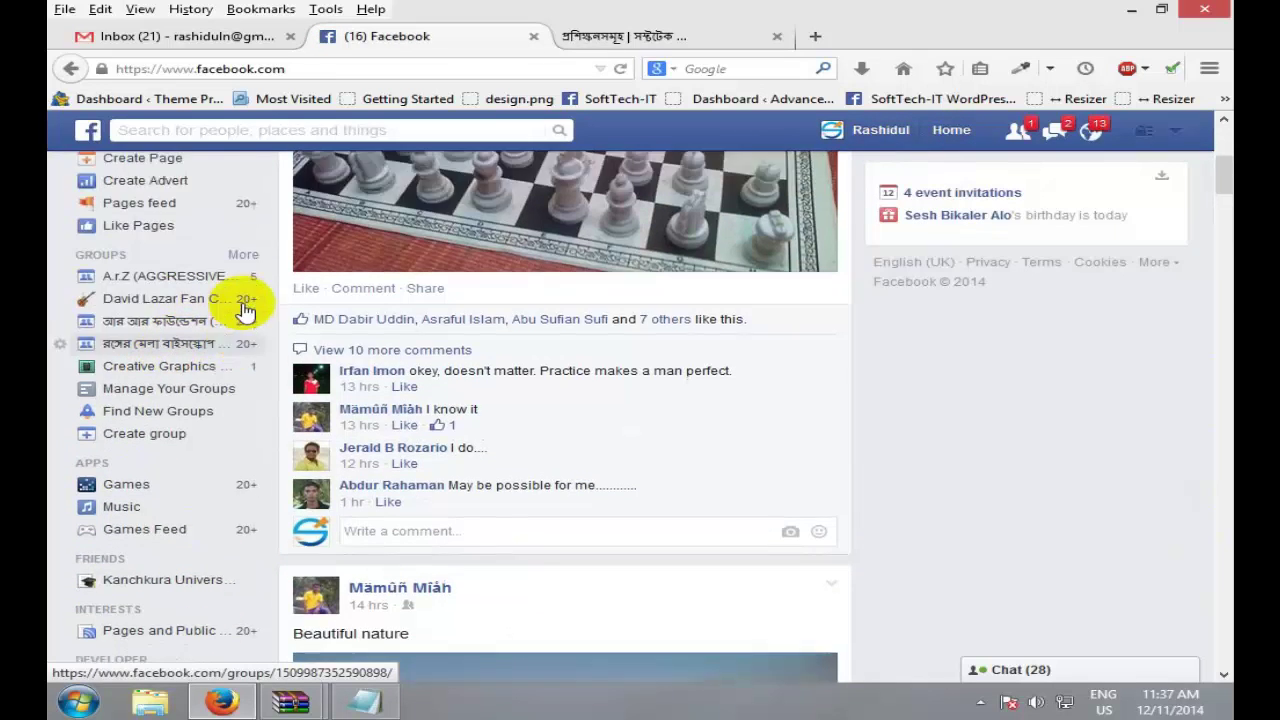
{"action": "scroll", "coordinate": [243, 306], "scroll_direction": "down", "scroll_amount": 2}
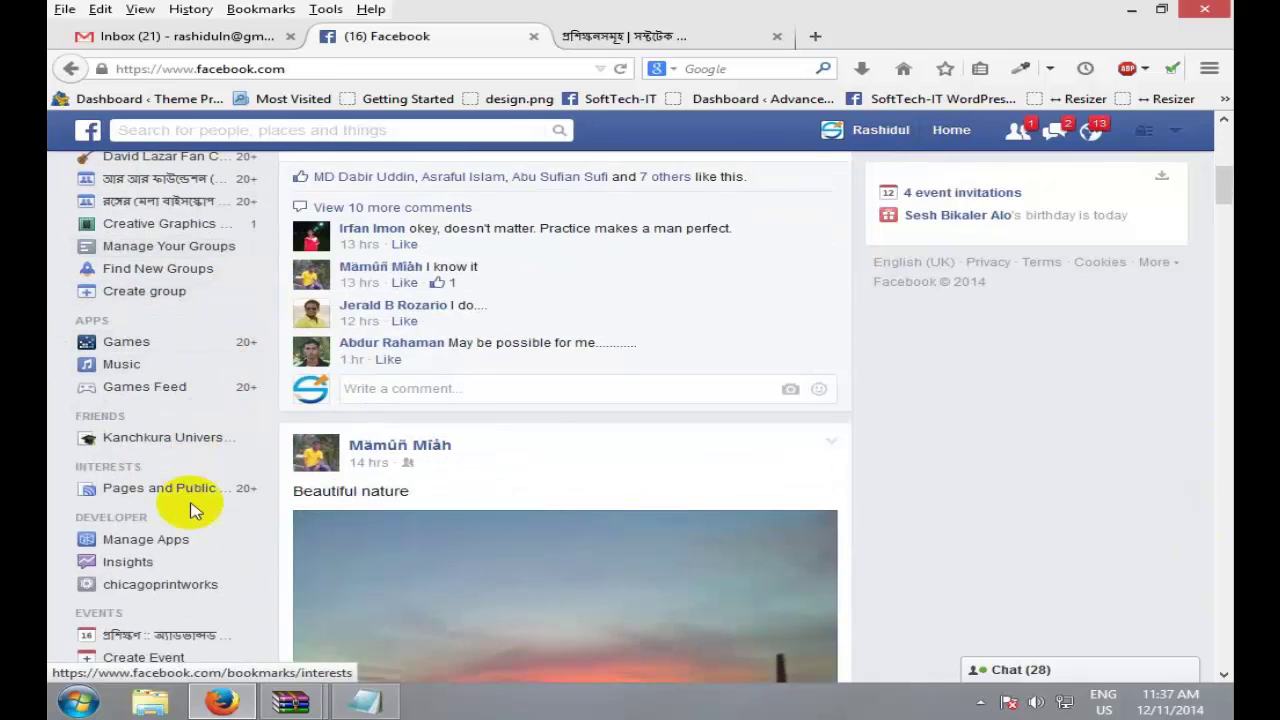
{"action": "scroll", "coordinate": [195, 510], "scroll_direction": "up", "scroll_amount": 1}
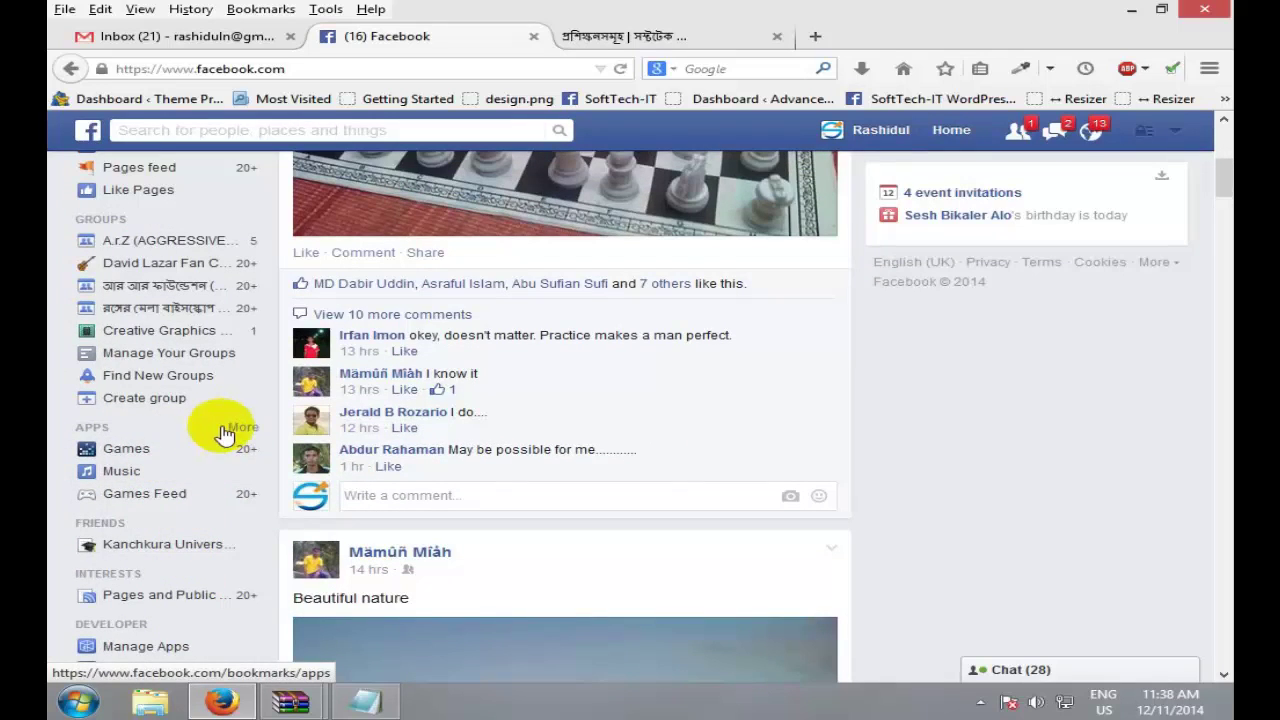
{"action": "scroll", "coordinate": [237, 466], "scroll_direction": "up", "scroll_amount": 1}
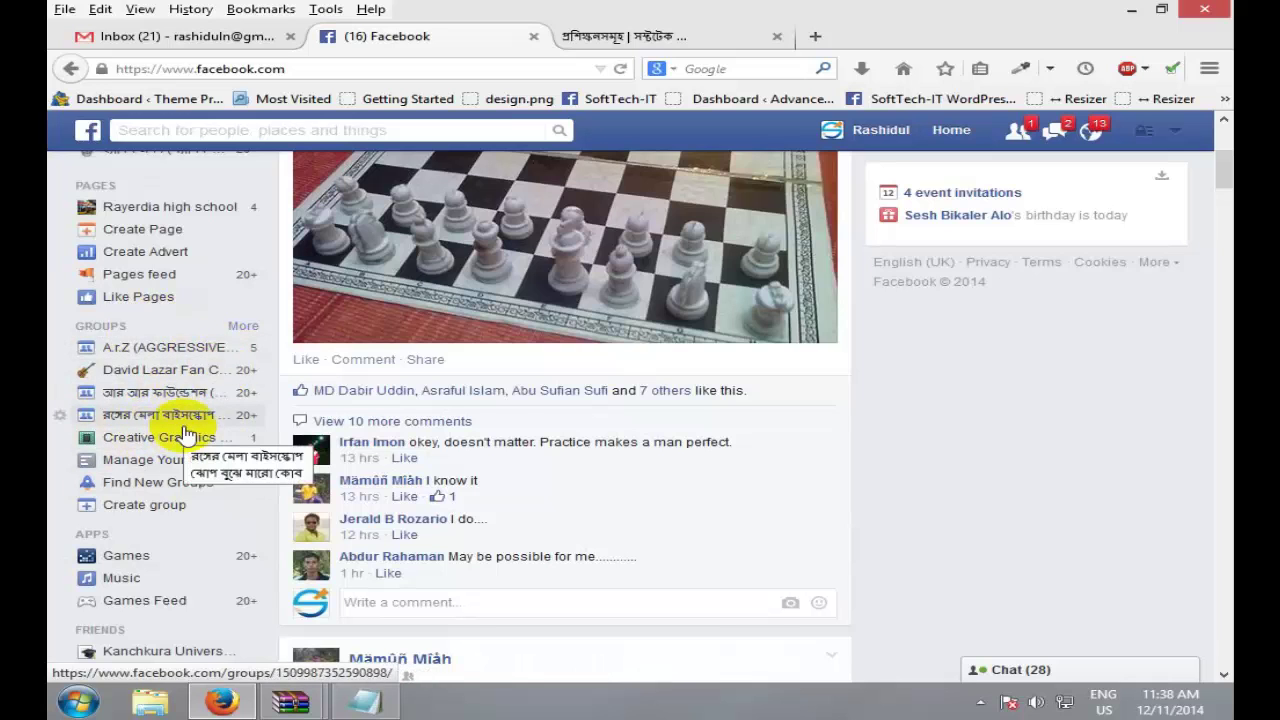
{"action": "scroll", "coordinate": [194, 434], "scroll_direction": "down", "scroll_amount": 3}
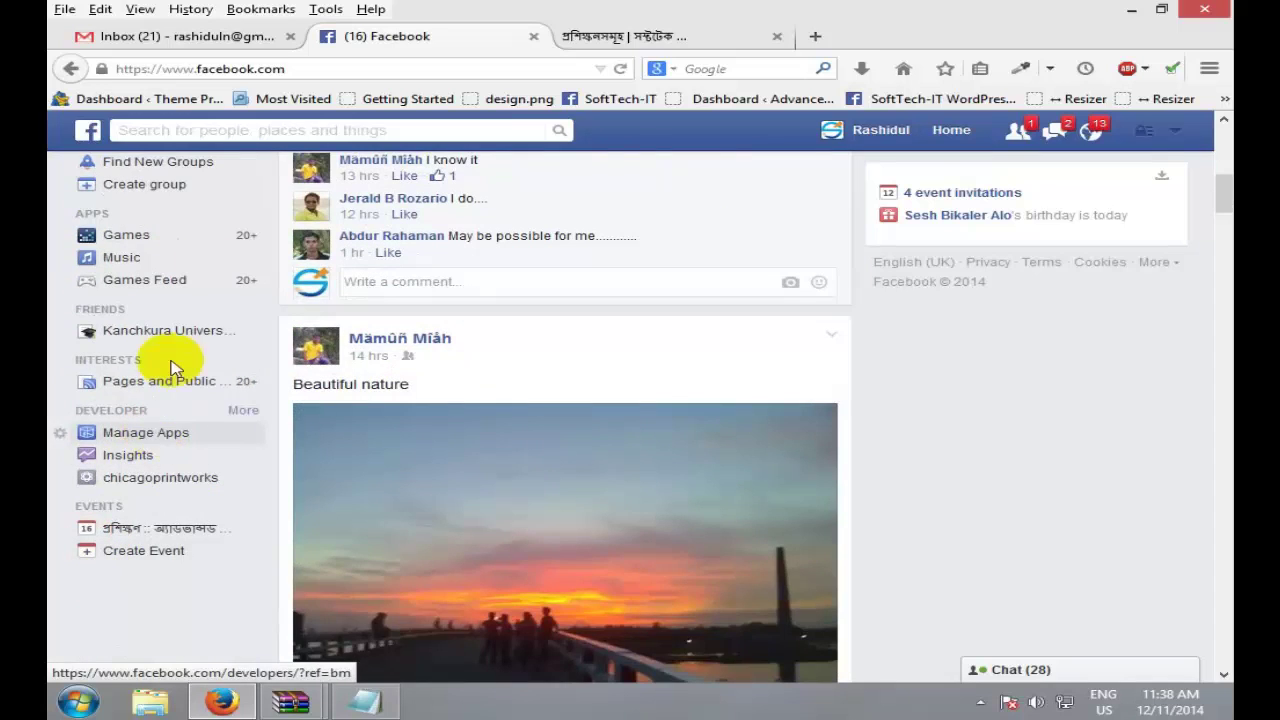
{"action": "scroll", "coordinate": [229, 343], "scroll_direction": "up", "scroll_amount": 3}
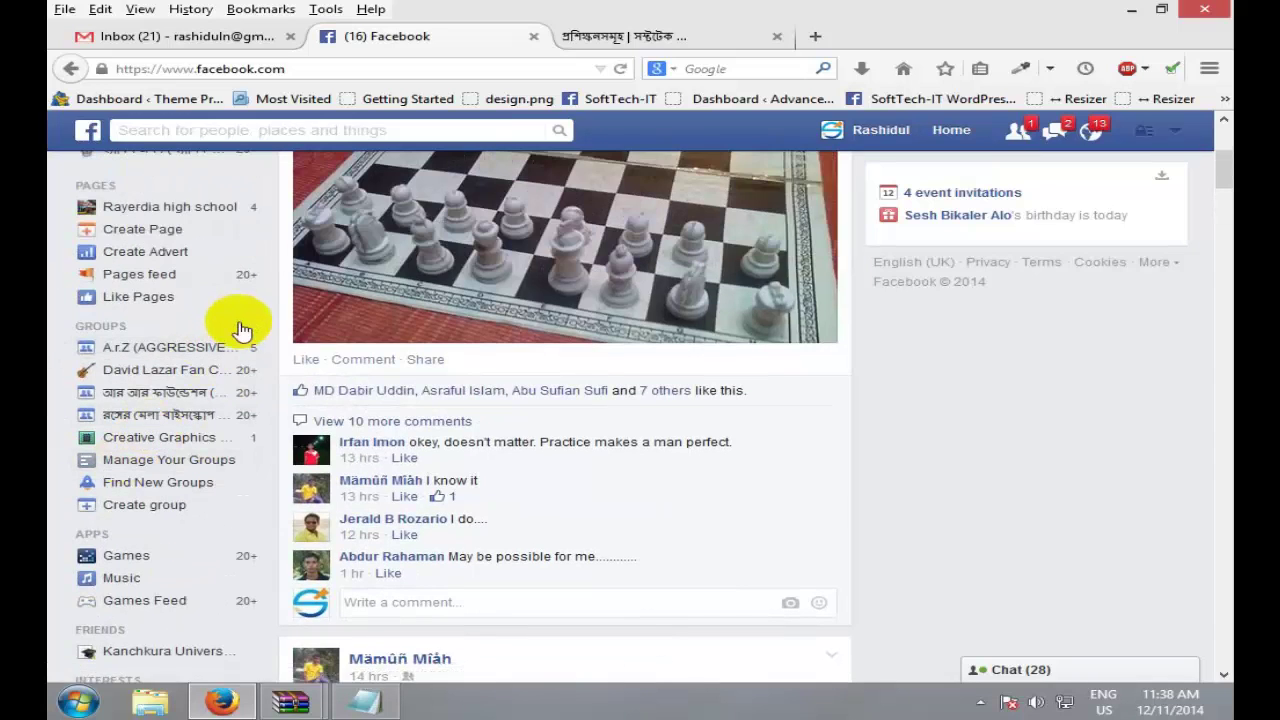
{"action": "left_click", "coordinate": [243, 328]}
{"action": "scroll", "coordinate": [246, 360], "scroll_direction": "up", "scroll_amount": 3}
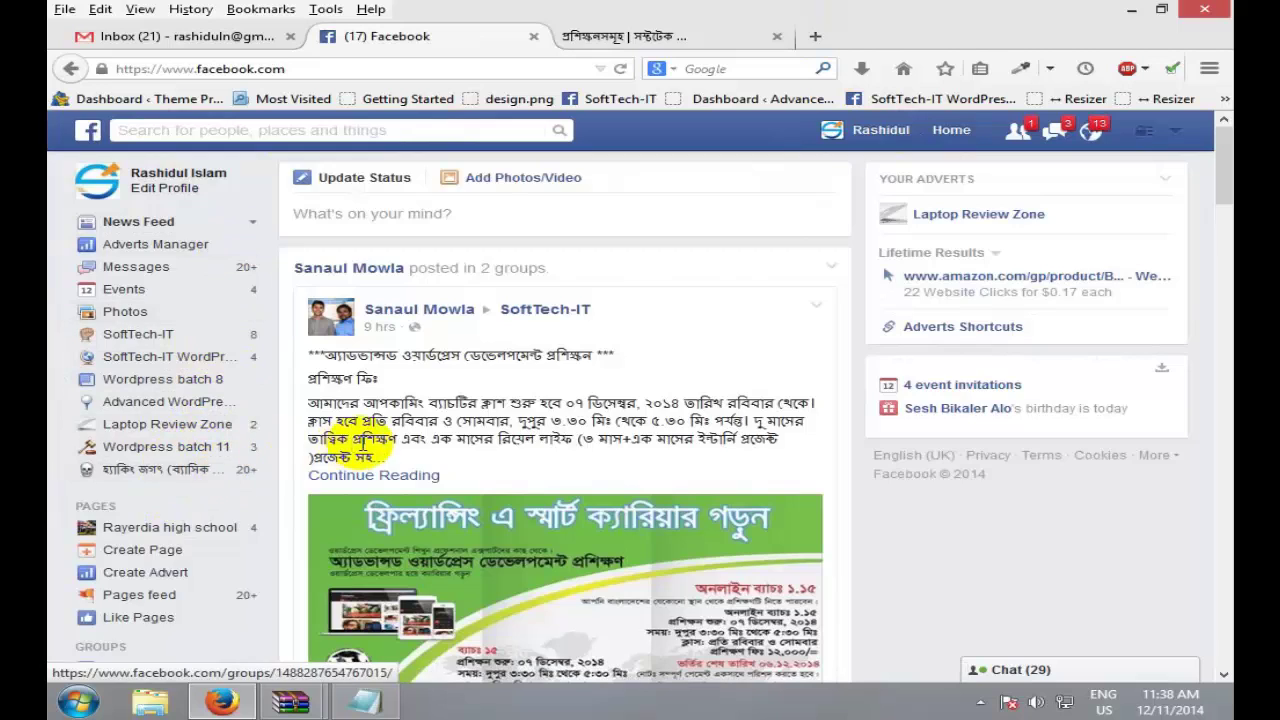
{"action": "scroll", "coordinate": [212, 432], "scroll_direction": "down", "scroll_amount": 3}
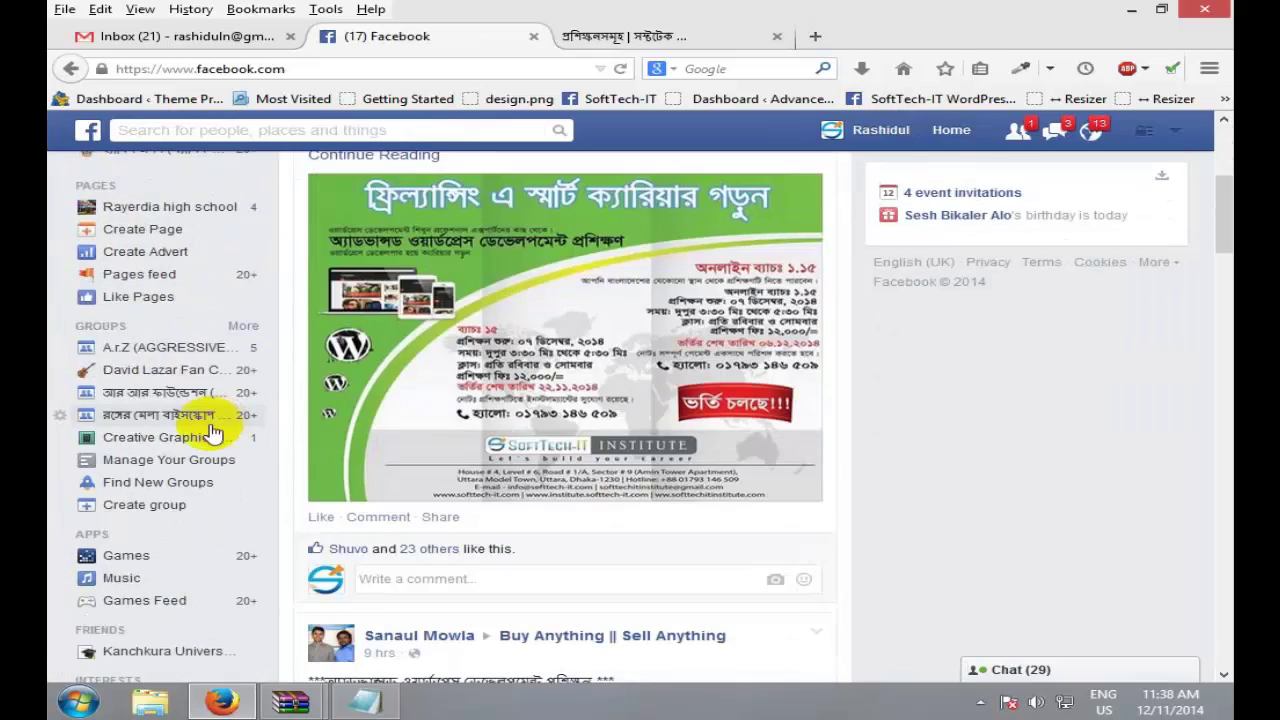
{"action": "left_click", "coordinate": [240, 334]}
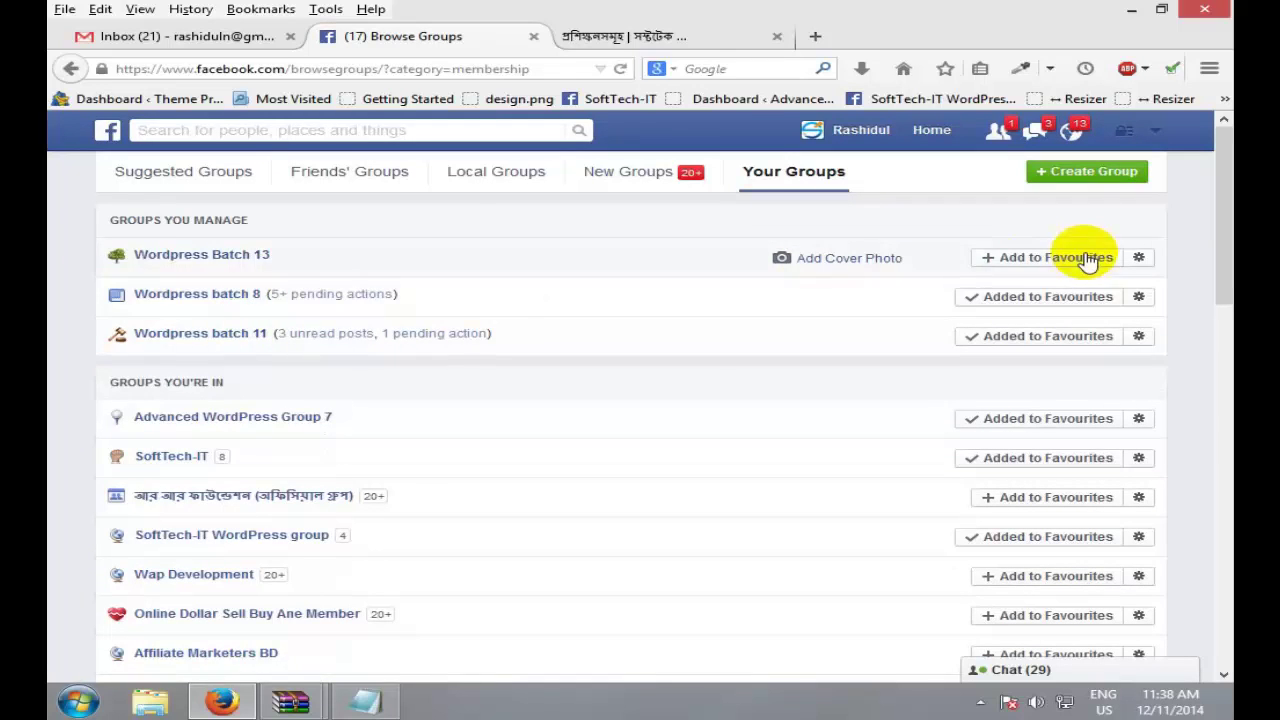
{"action": "left_click", "coordinate": [1088, 258]}
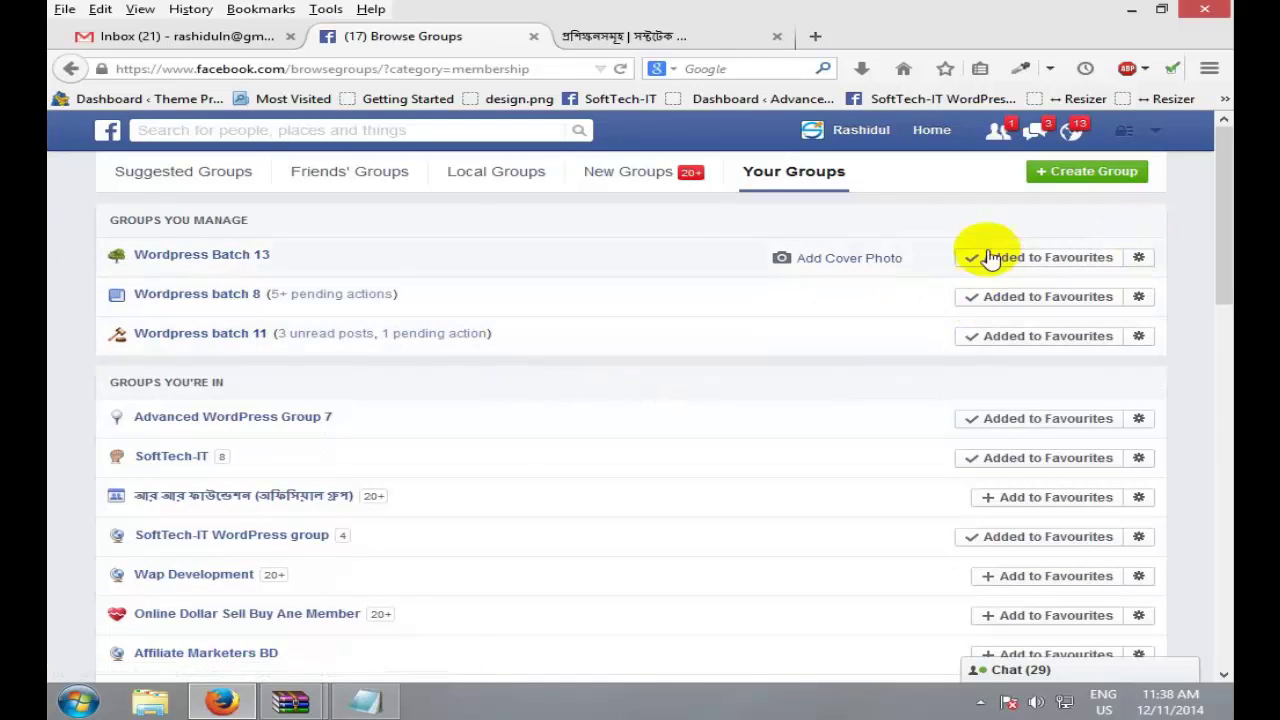
{"action": "left_click", "coordinate": [912, 133]}
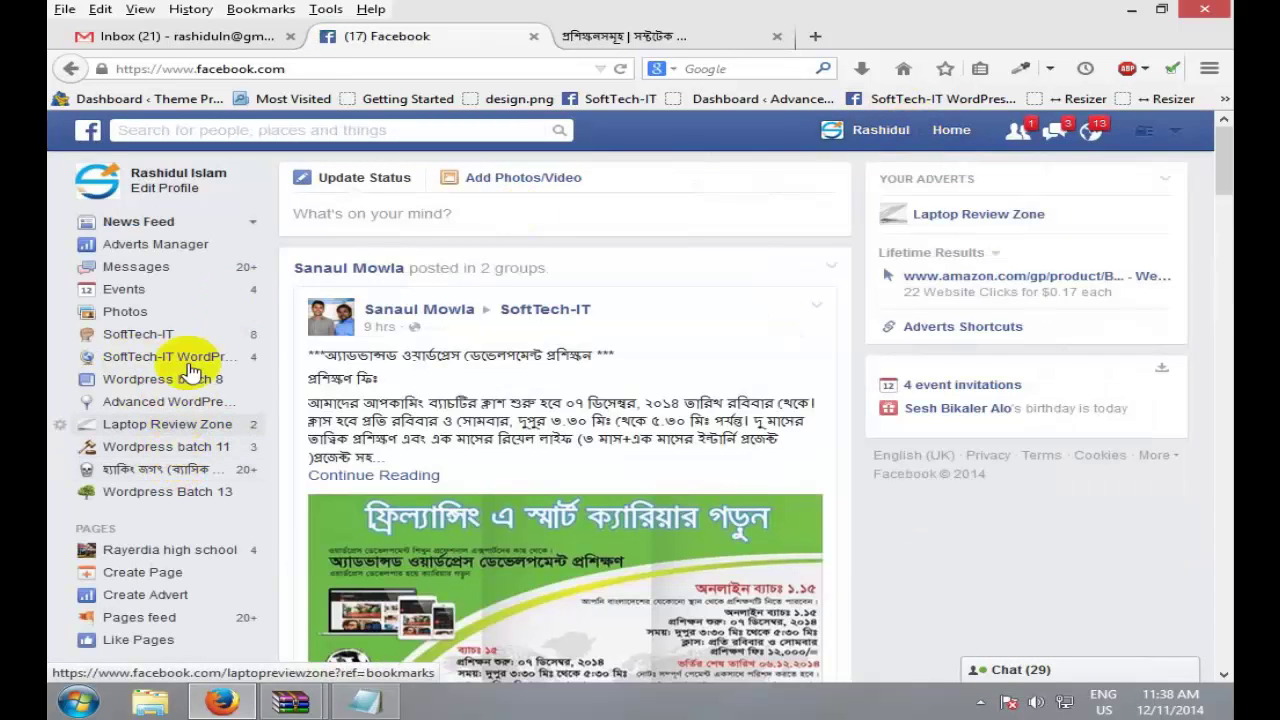
Step: Open the Wordpress Batch 13 group from the sidebar and view its Files tab
{"action": "left_click", "coordinate": [160, 494]}
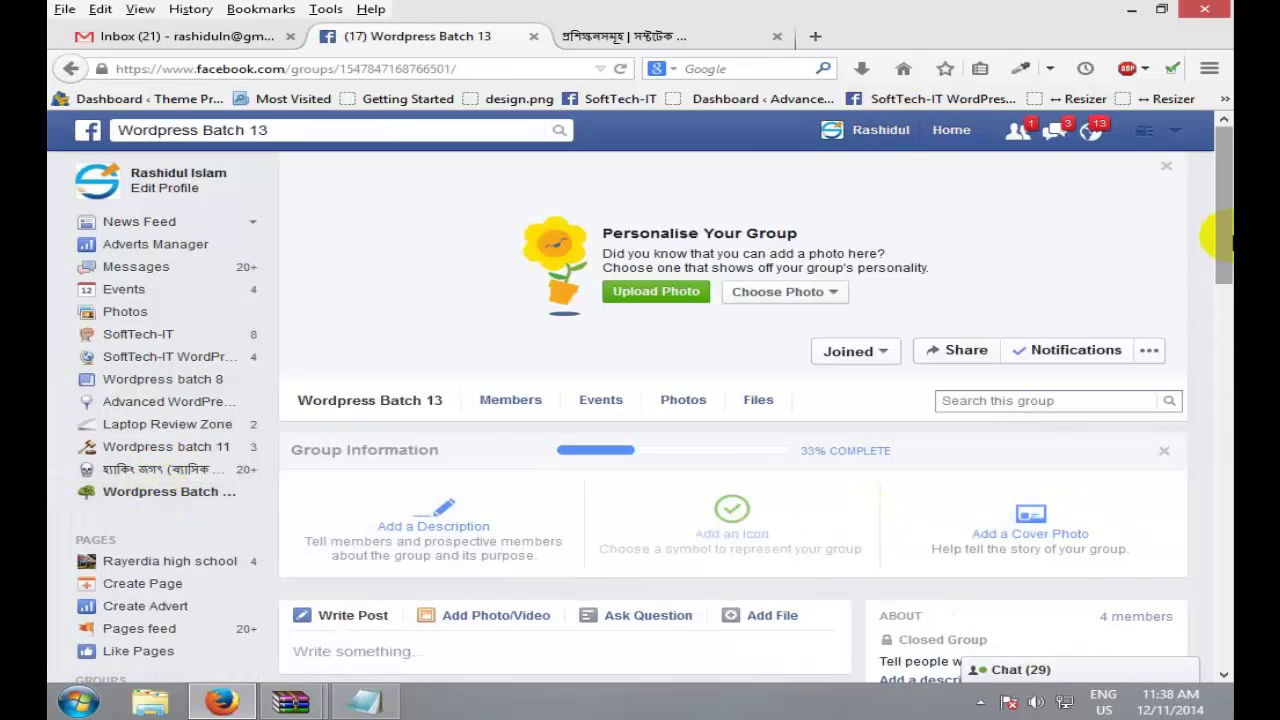
{"action": "left_click_drag", "start_coordinate": [1222, 242], "coordinate": [1222, 280]}
{"action": "left_click", "coordinate": [759, 266]}
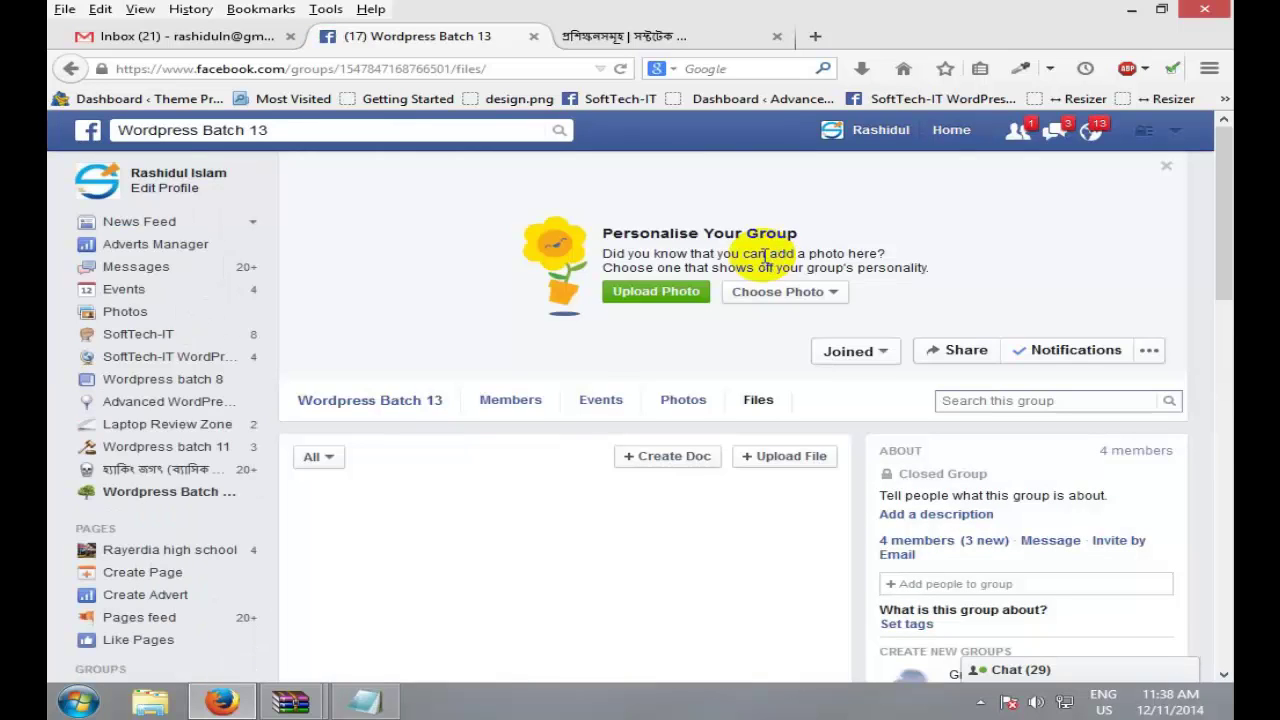
{"action": "scroll", "coordinate": [763, 260], "scroll_direction": "down", "scroll_amount": 6}
{"action": "scroll", "coordinate": [737, 300], "scroll_direction": "up", "scroll_amount": 6}
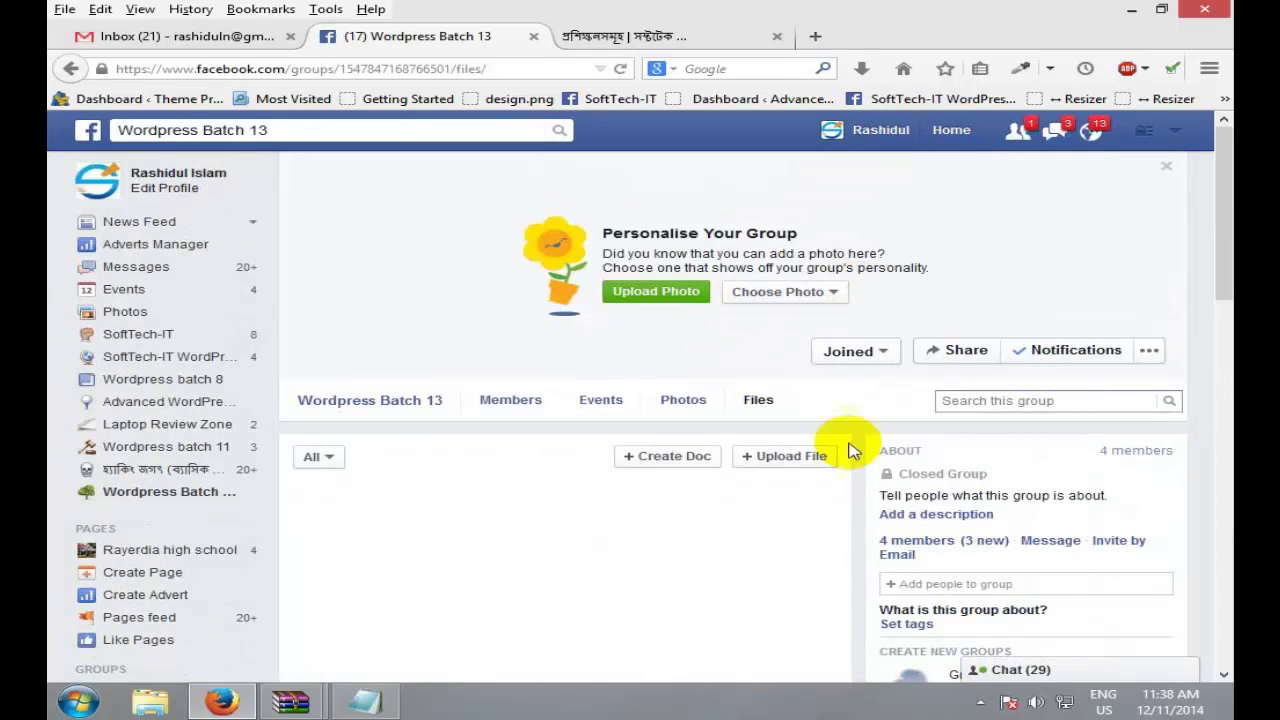
Step: Filter the group's files to Files Only and scroll through the list
{"action": "left_click", "coordinate": [318, 457]}
{"action": "left_click", "coordinate": [510, 452]}
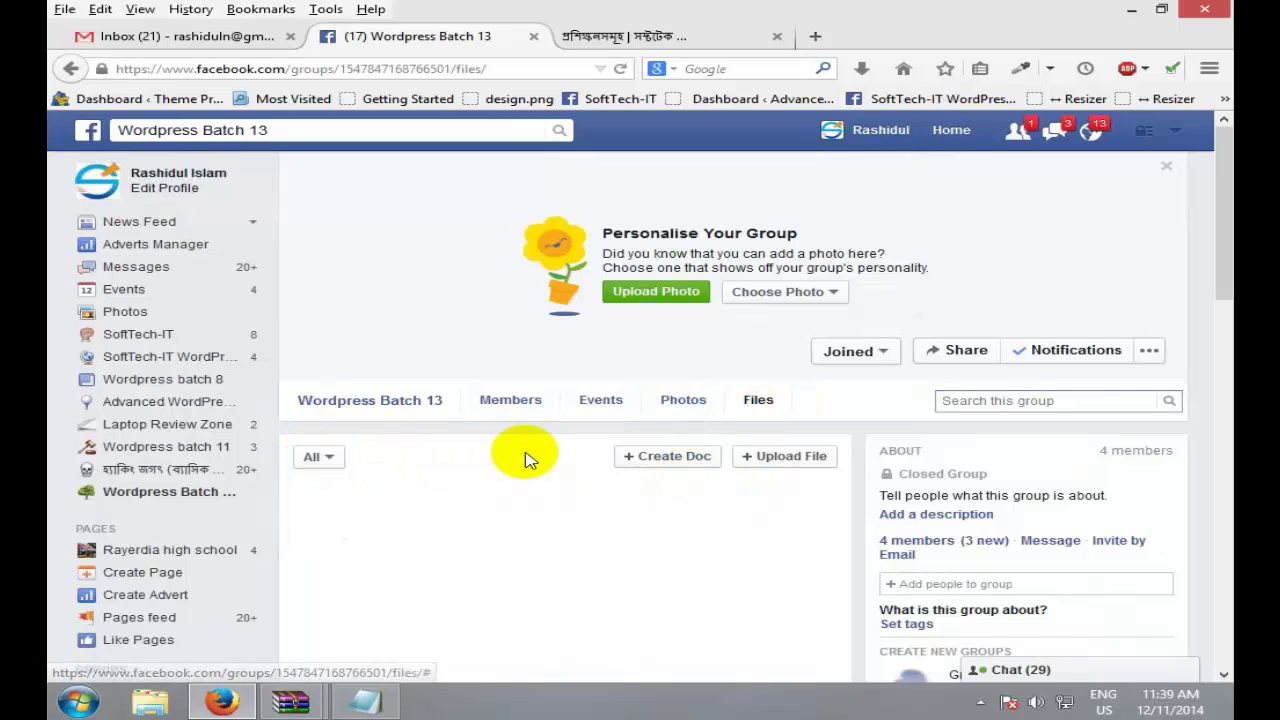
{"action": "left_click", "coordinate": [314, 457]}
{"action": "left_click", "coordinate": [338, 529]}
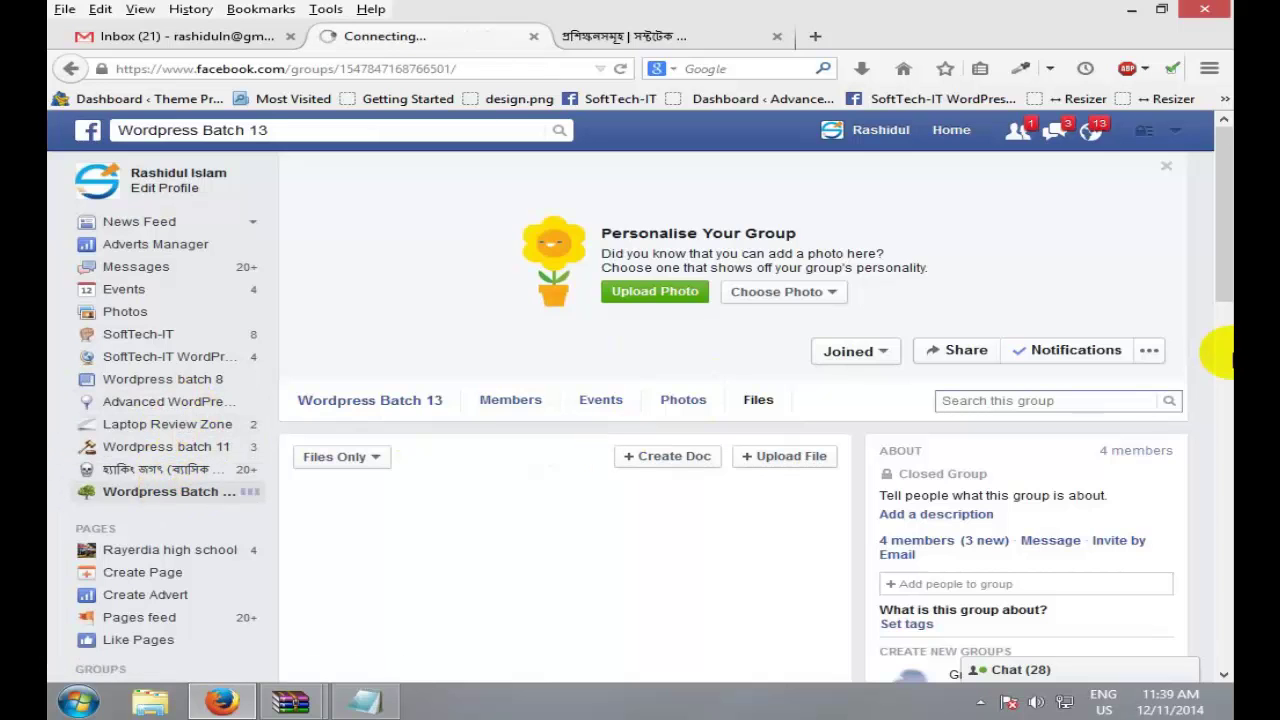
{"action": "scroll", "coordinate": [1108, 328], "scroll_direction": "down", "scroll_amount": 4}
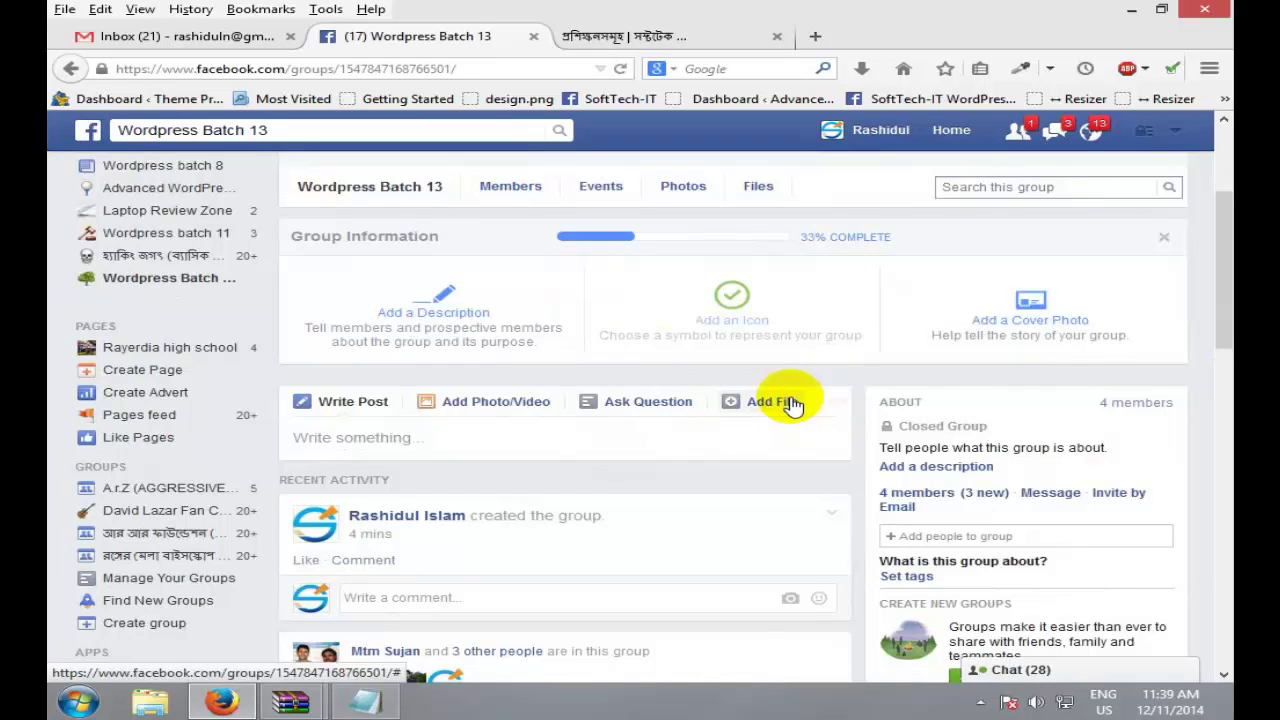
Step: Attach marketplace students.txt from the computer via Add File and post it
{"action": "left_click", "coordinate": [790, 403]}
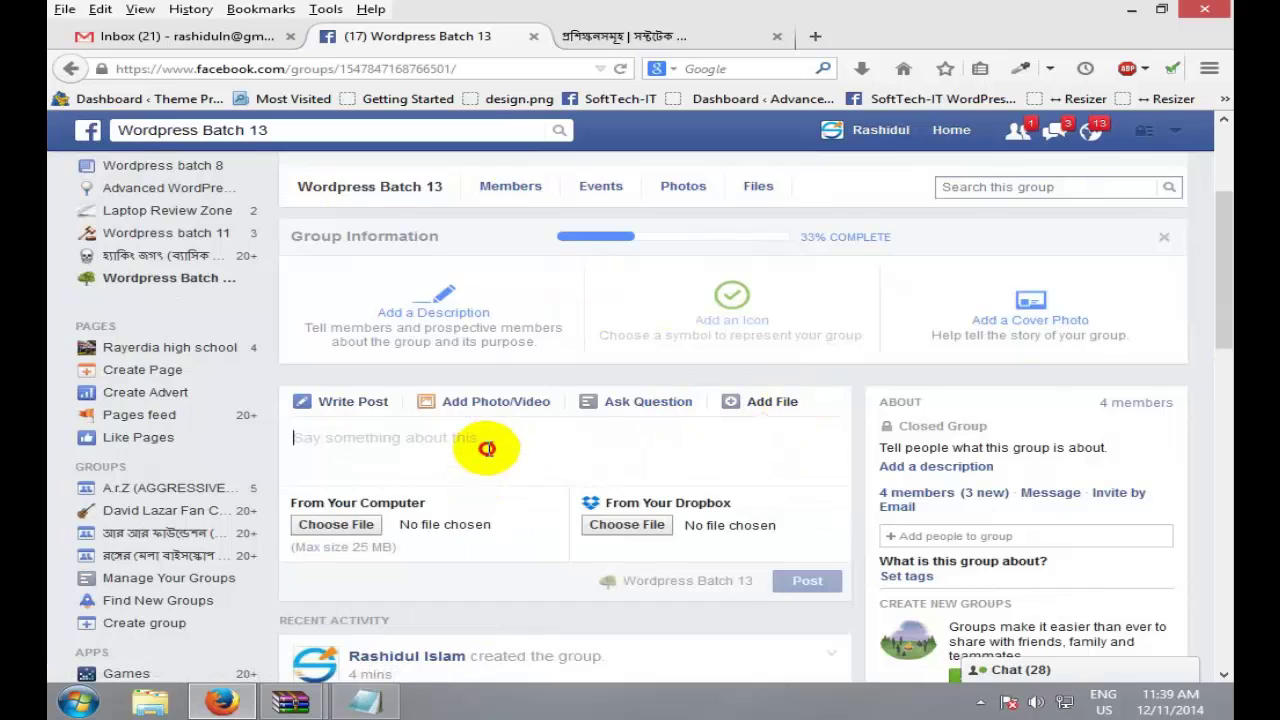
{"action": "scroll", "coordinate": [512, 445], "scroll_direction": "down", "scroll_amount": 2}
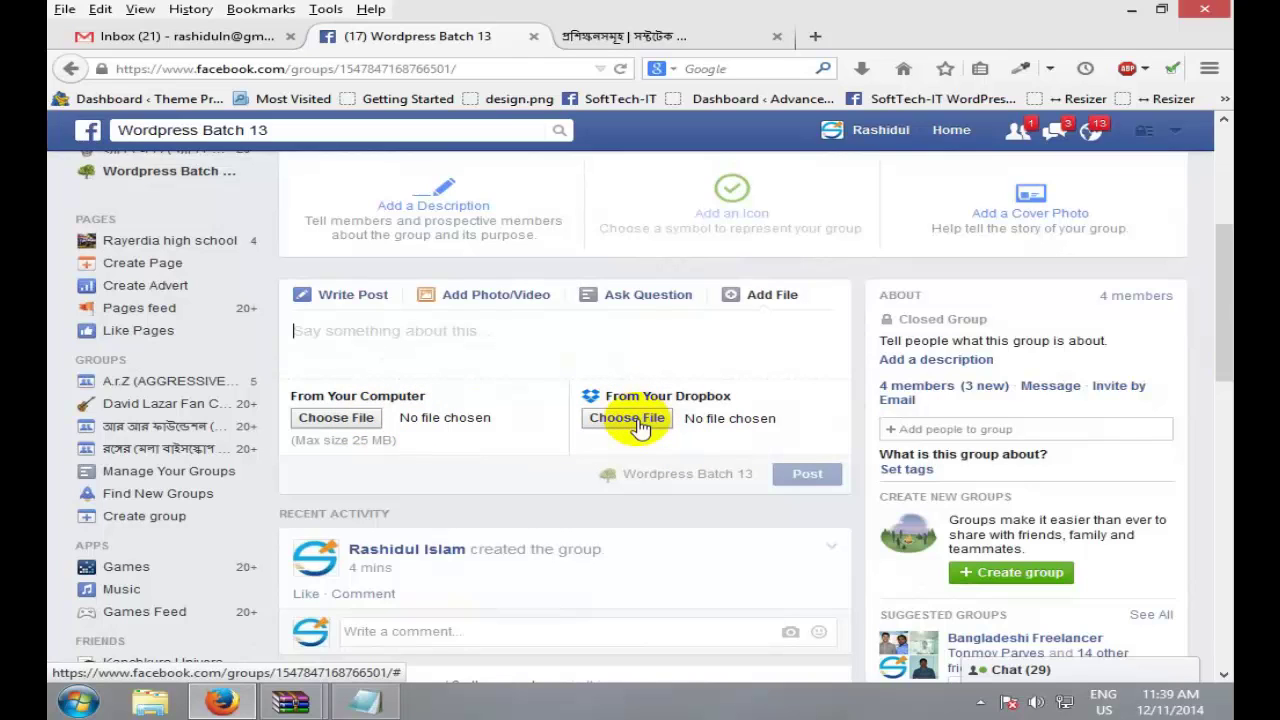
{"action": "left_click", "coordinate": [608, 332]}
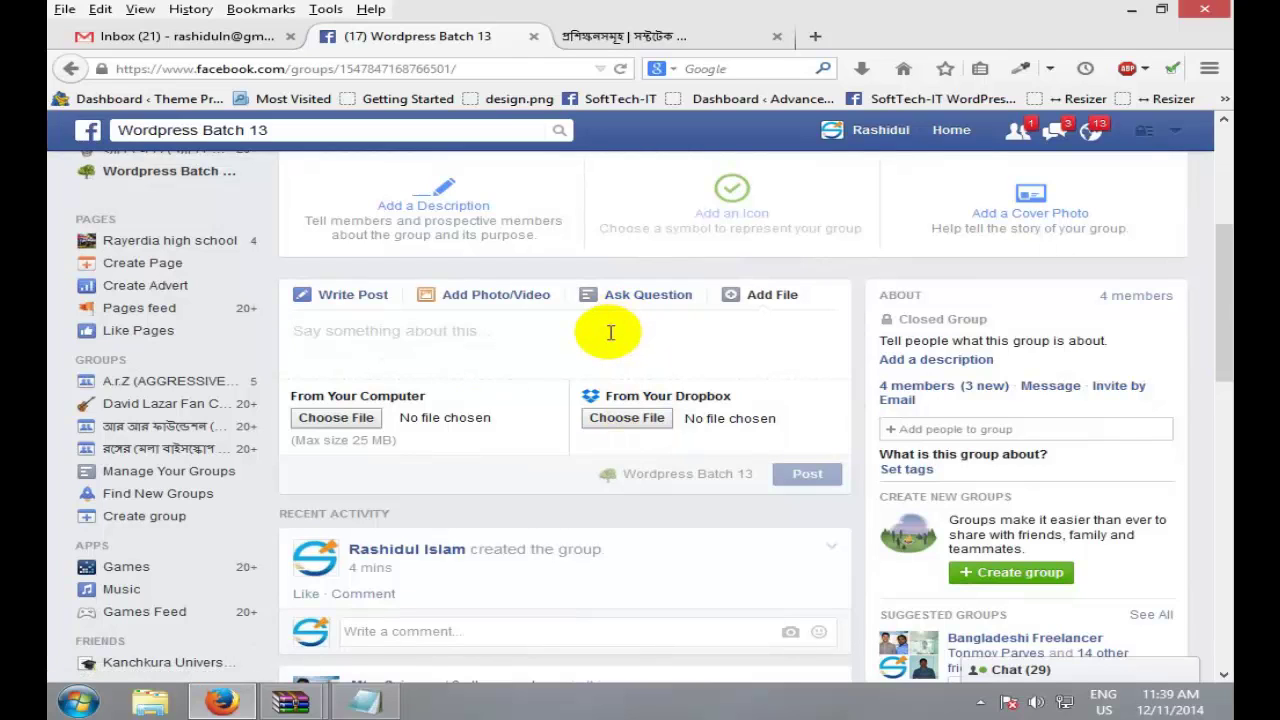
{"action": "left_click", "coordinate": [355, 428]}
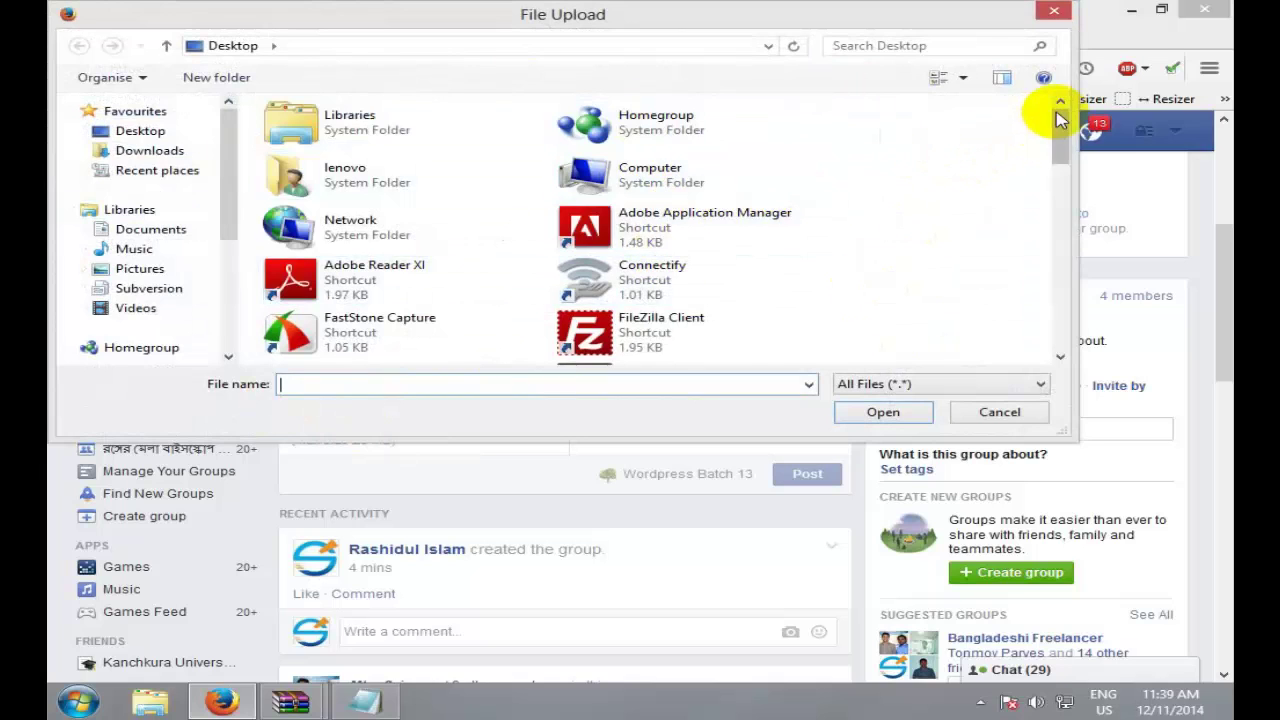
{"action": "left_click", "coordinate": [1057, 260]}
{"action": "left_click_drag", "start_coordinate": [1057, 260], "coordinate": [1058, 312]}
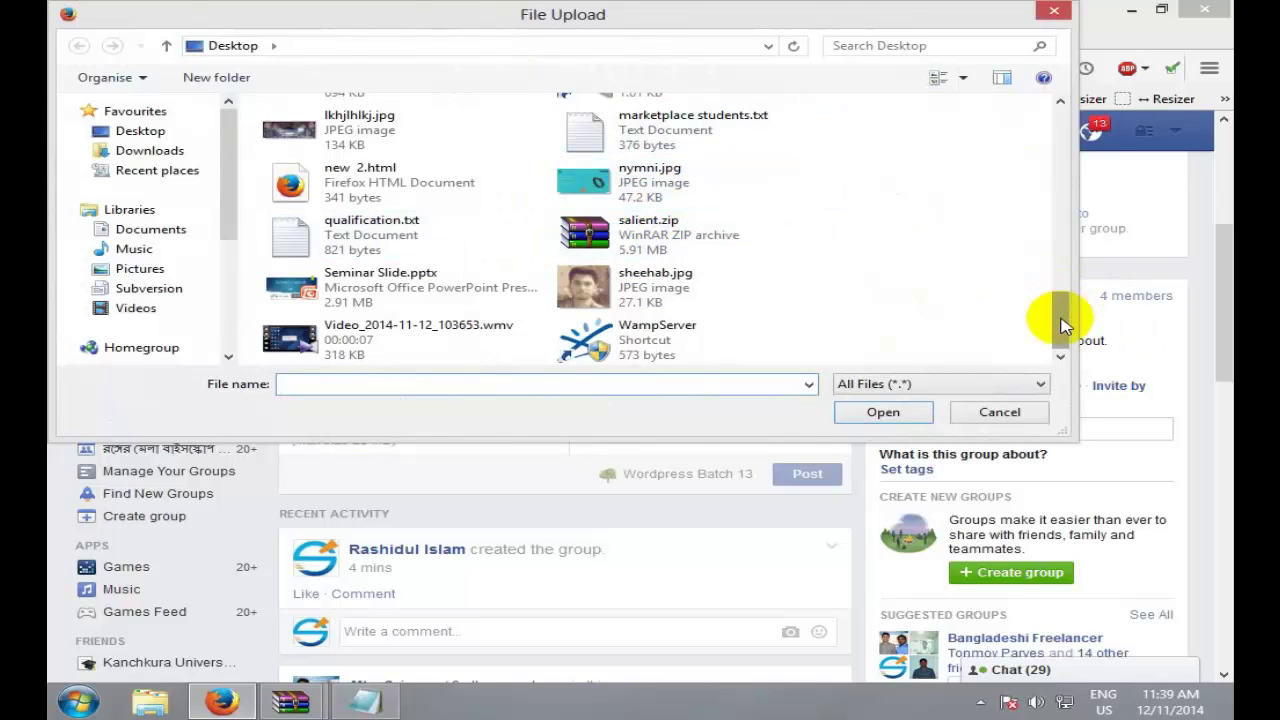
{"action": "left_click_drag", "start_coordinate": [1063, 323], "coordinate": [1063, 286]}
{"action": "double_click", "coordinate": [694, 251]}
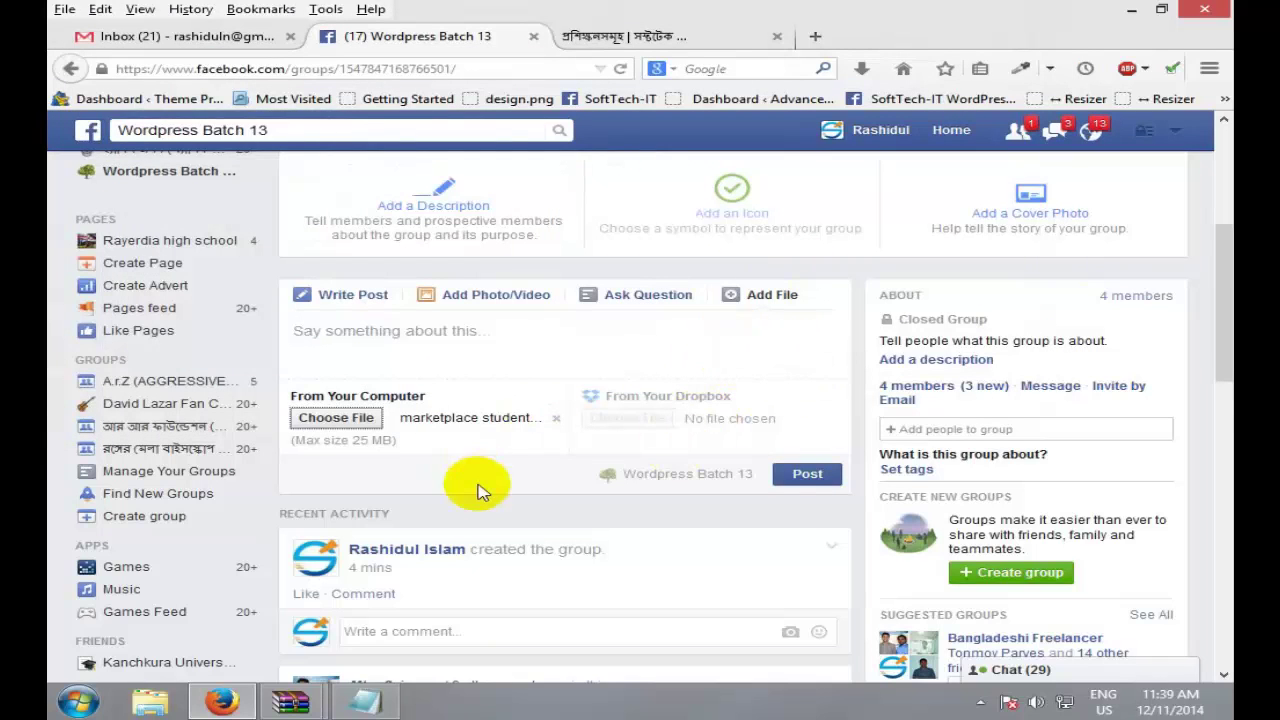
{"action": "left_click", "coordinate": [820, 484]}
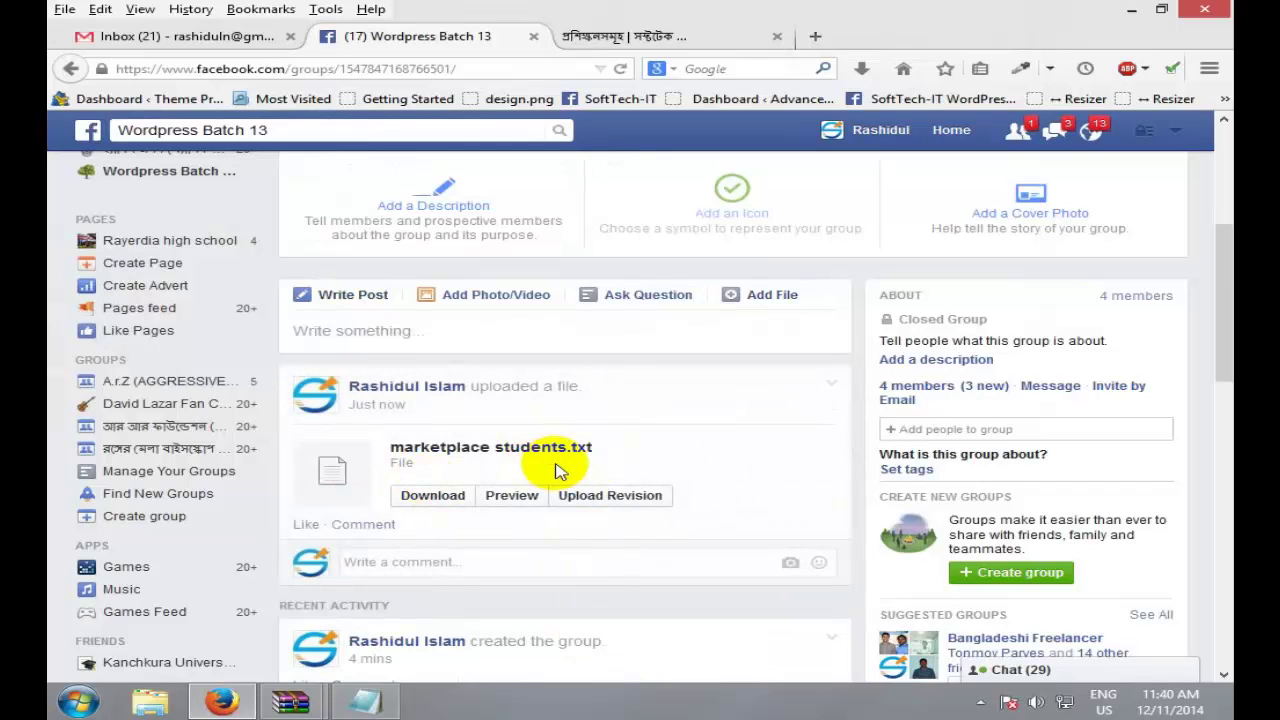
Step: Save marketplace students.txt from the post, open it from Downloads in Notepad, then close it
{"action": "left_click", "coordinate": [450, 497]}
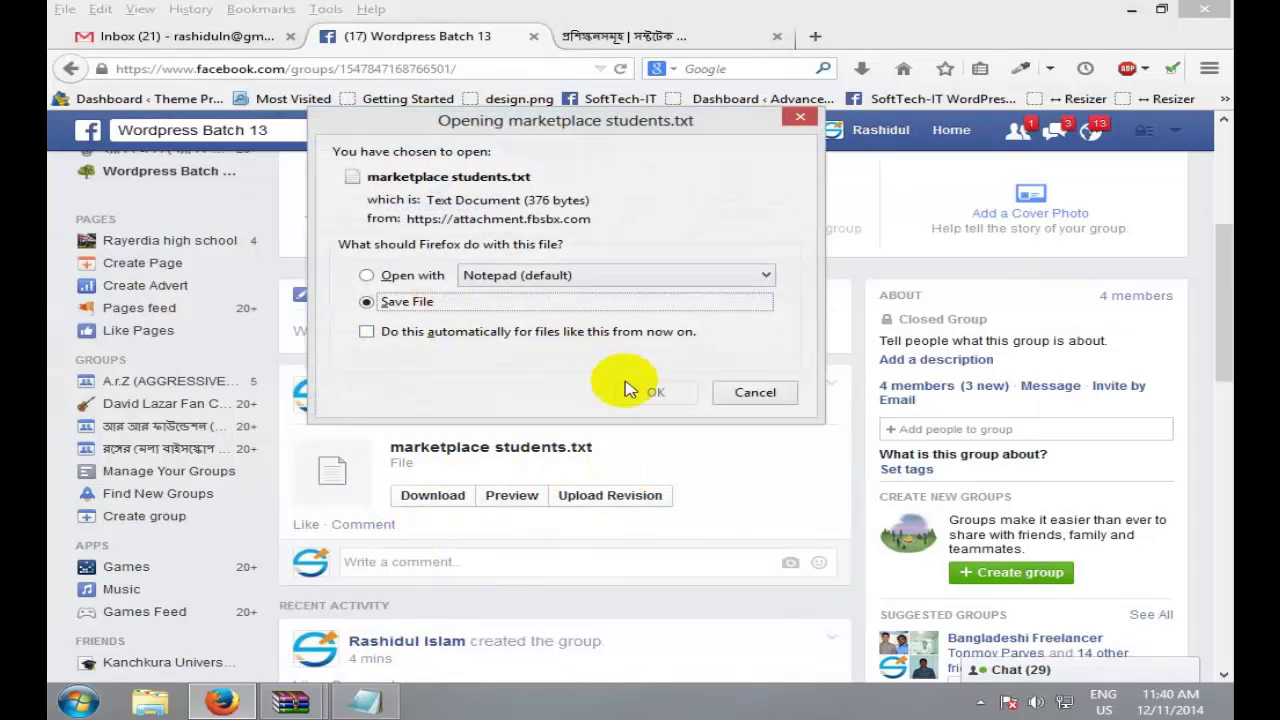
{"action": "left_click", "coordinate": [652, 392]}
{"action": "left_click", "coordinate": [879, 72]}
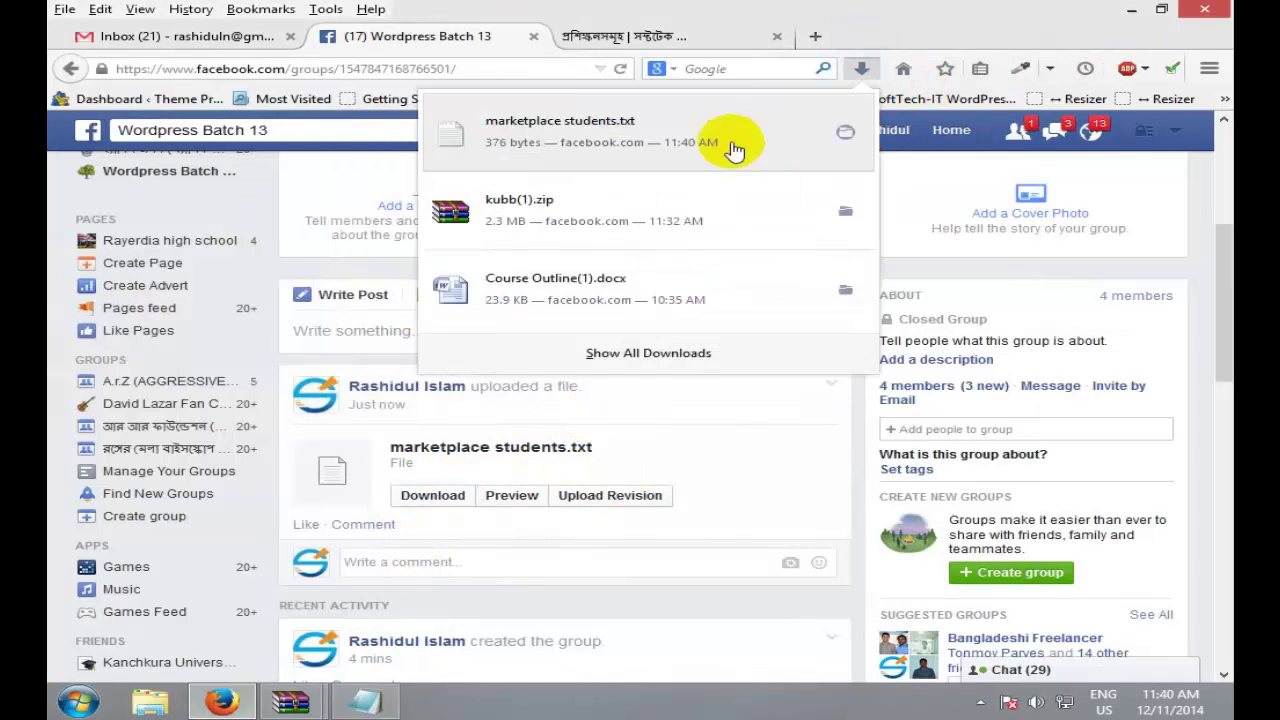
{"action": "left_click", "coordinate": [737, 149]}
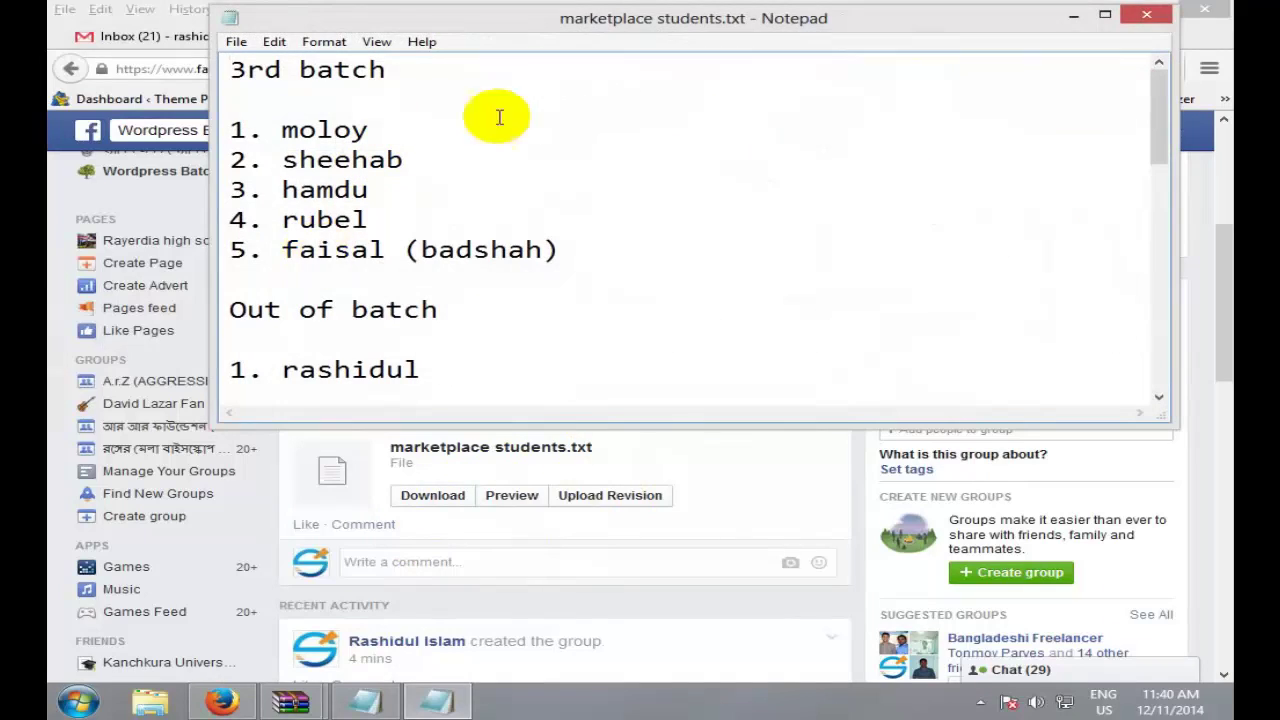
{"action": "left_click", "coordinate": [1143, 17]}
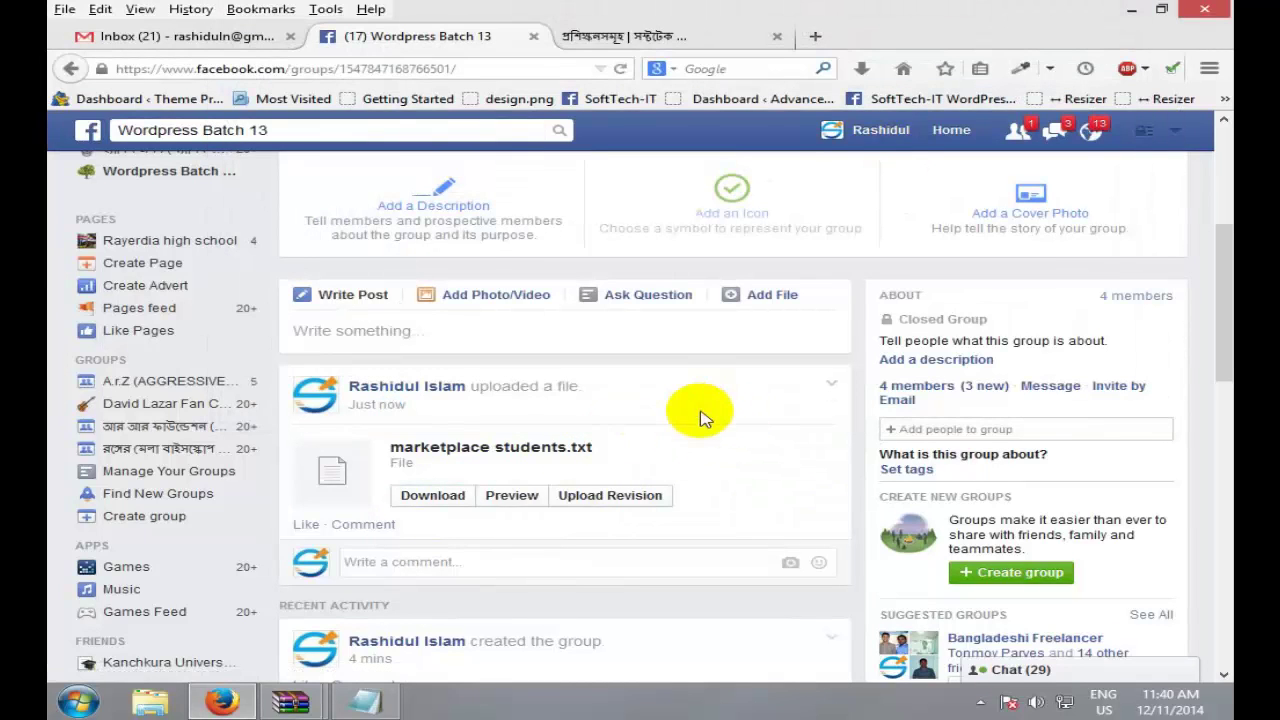
Step: Delete the marketplace students.txt file post from the group and confirm the deletion
{"action": "left_click", "coordinate": [830, 383]}
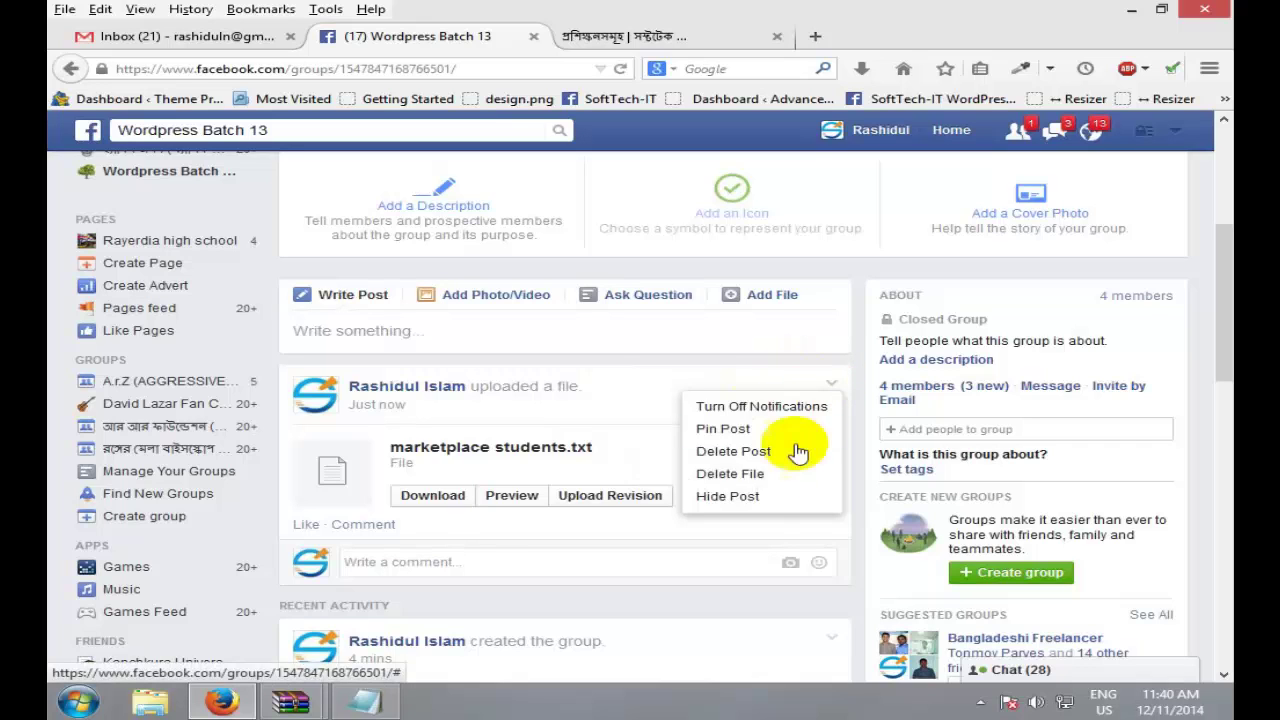
{"action": "left_click", "coordinate": [773, 480]}
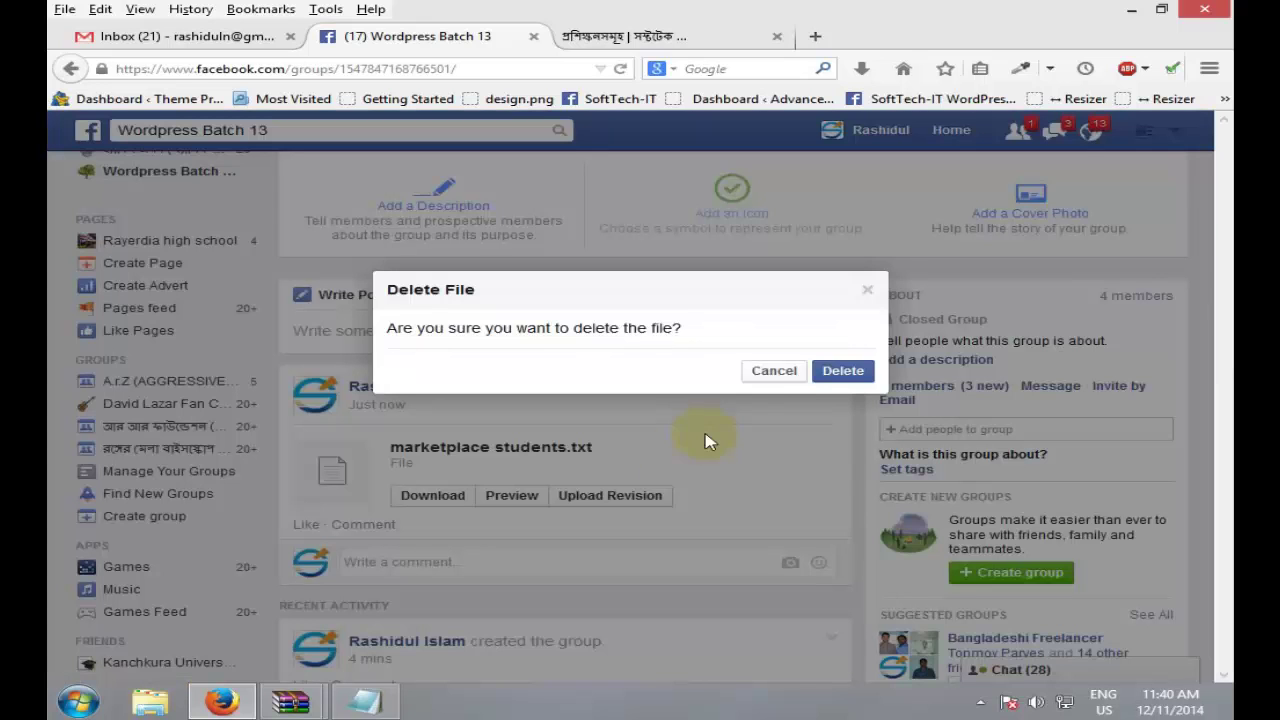
{"action": "left_click", "coordinate": [828, 374]}
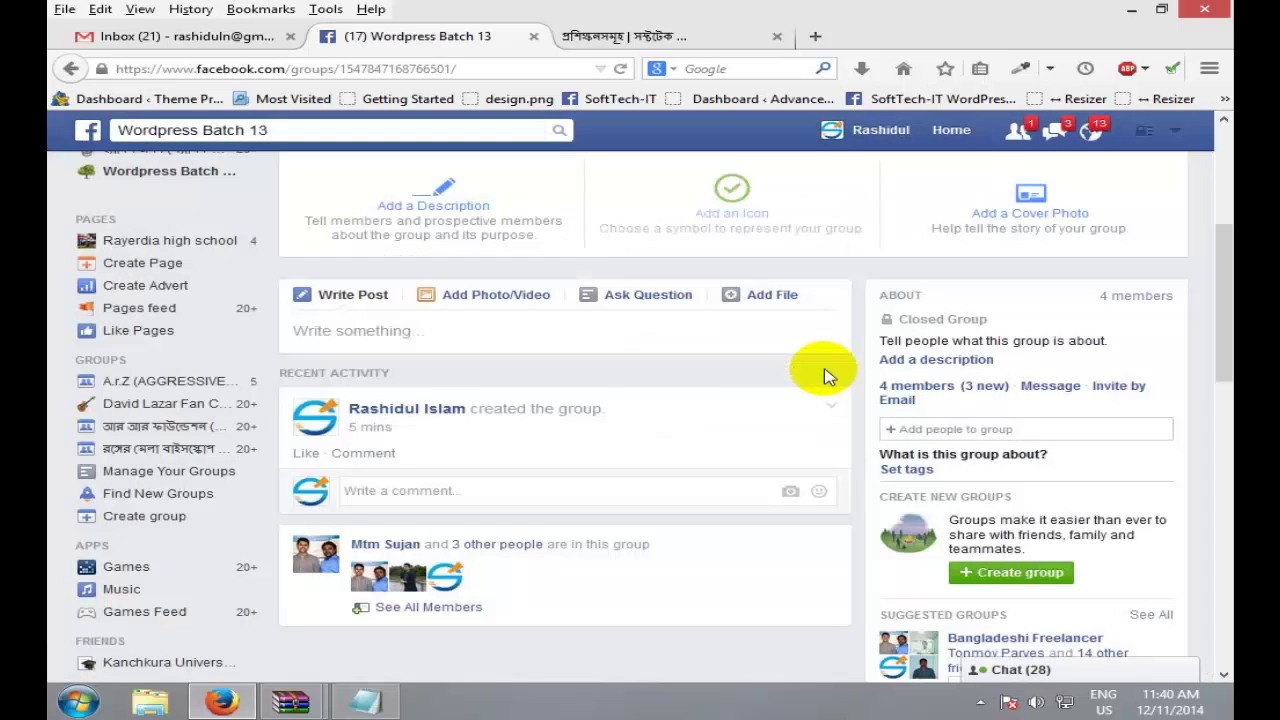
{"action": "left_click", "coordinate": [670, 336]}
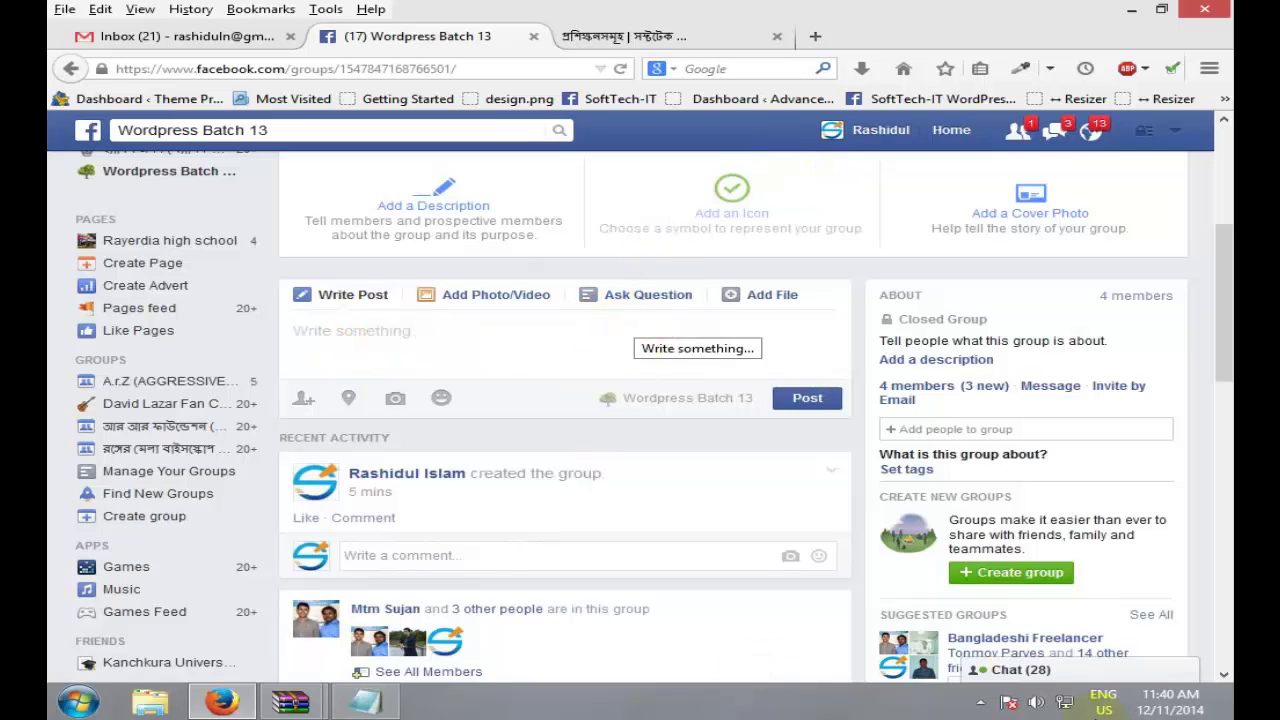
Step: Erase all text in the untitled Notepad topics list and close the window
{"action": "left_click", "coordinate": [980, 702]}
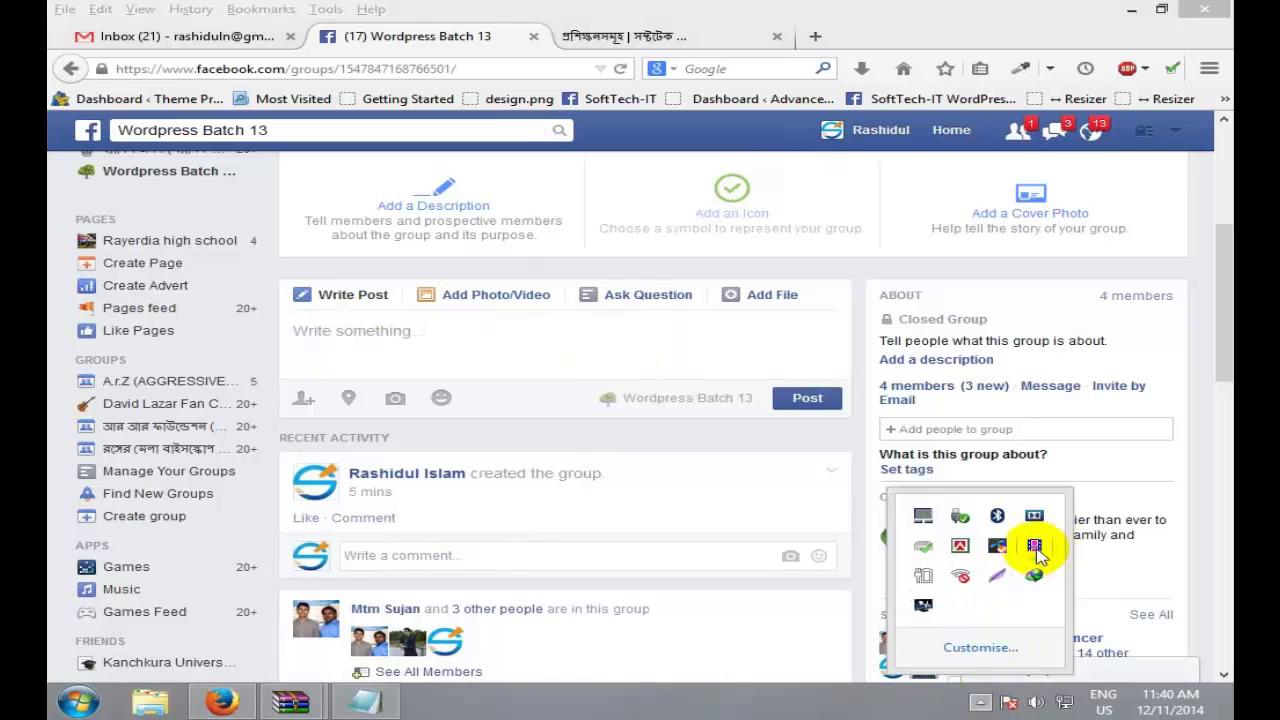
{"action": "left_click", "coordinate": [477, 36]}
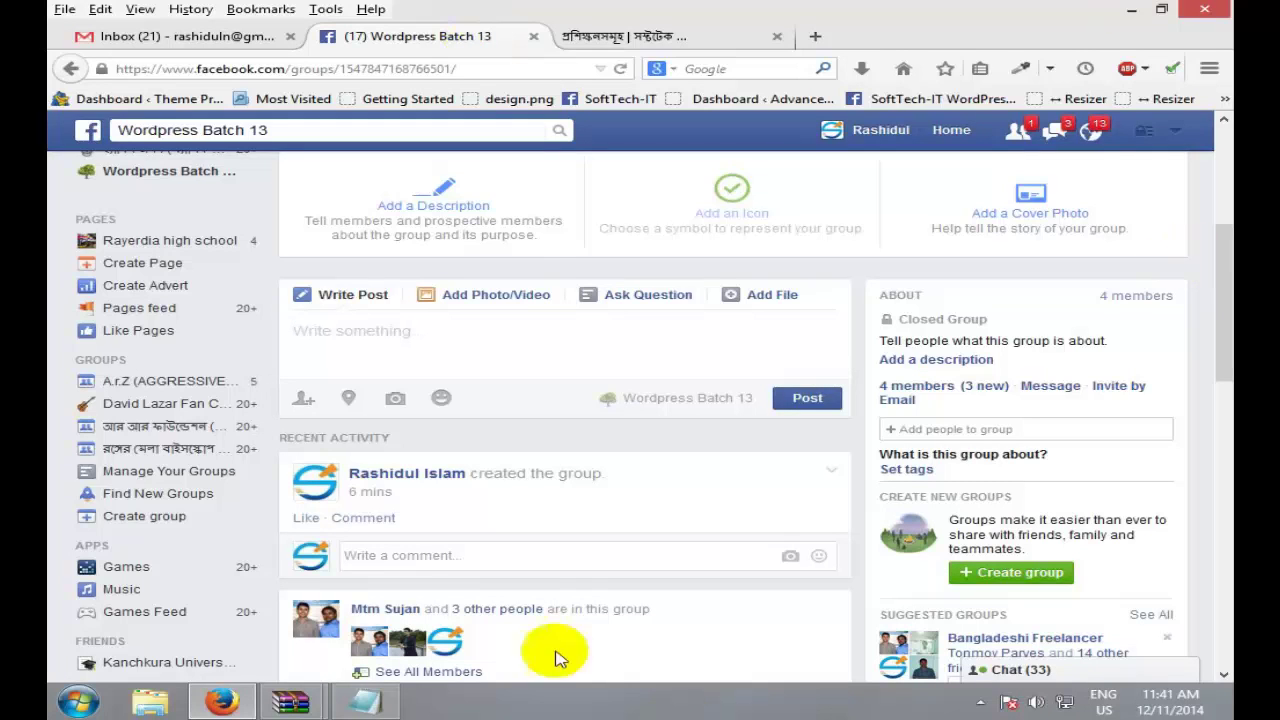
{"action": "left_click", "coordinate": [365, 702]}
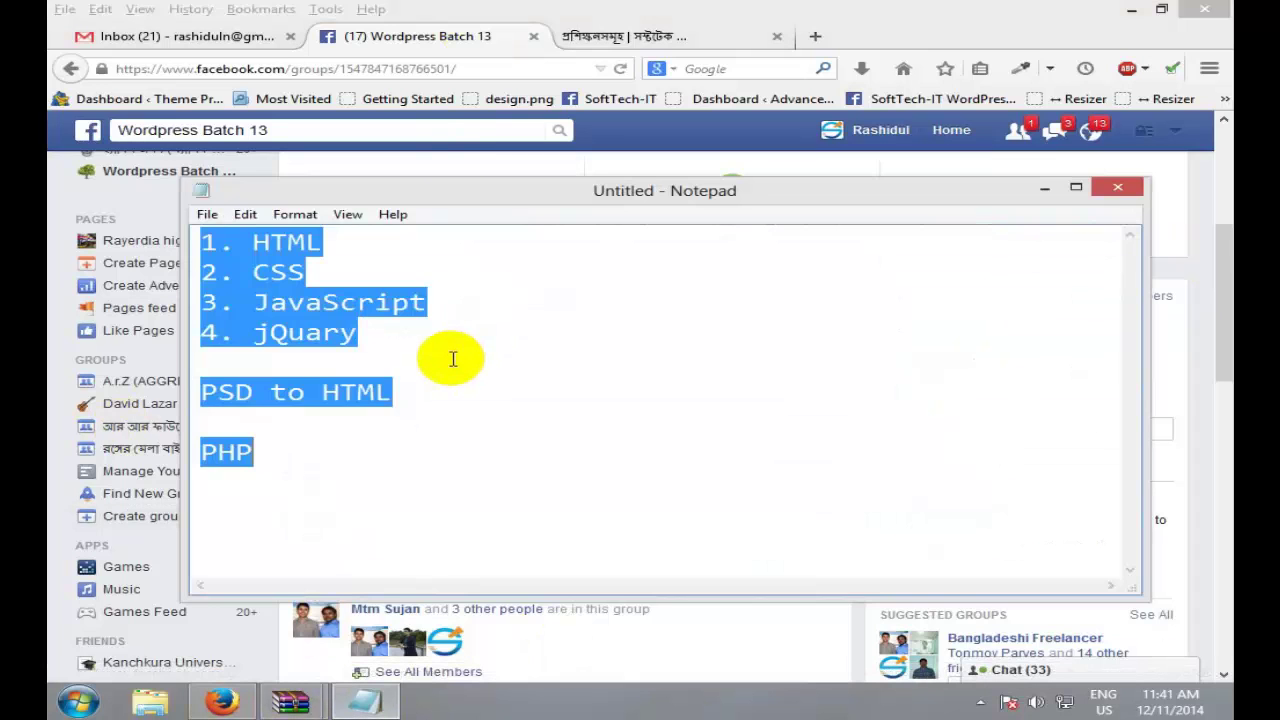
{"action": "key", "text": "Delete"}
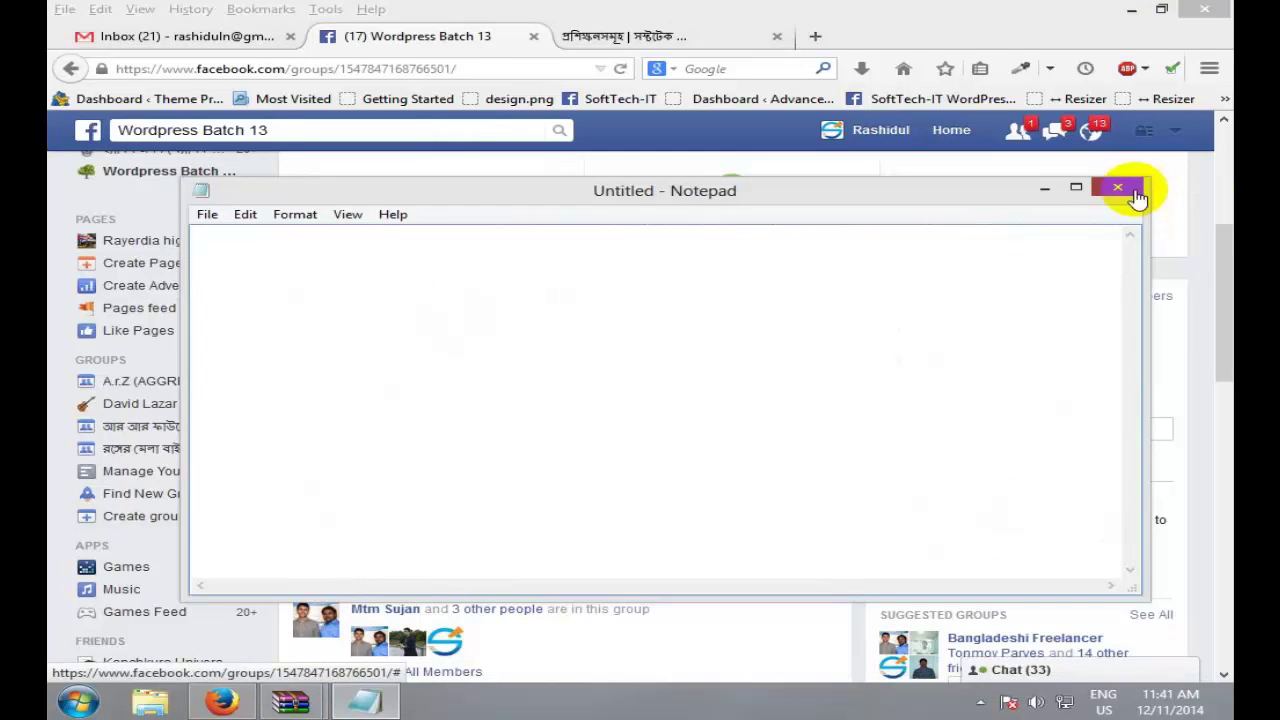
{"action": "left_click", "coordinate": [1130, 190]}
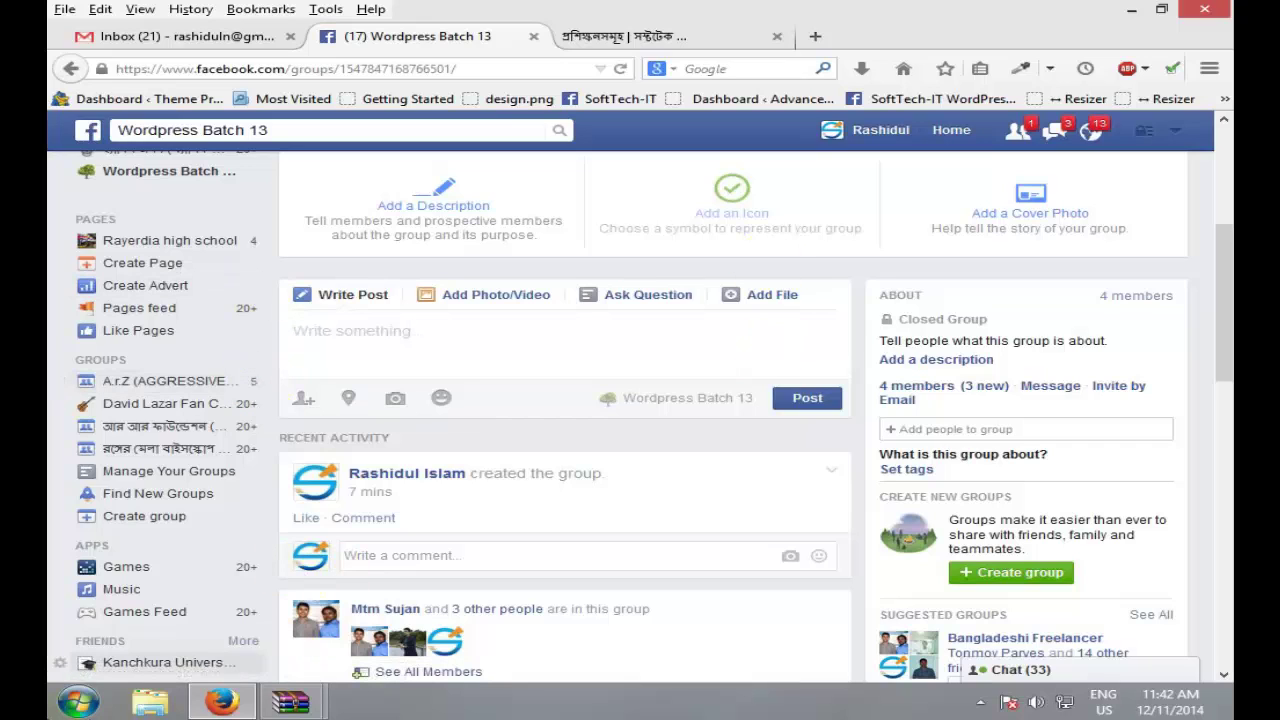
Step: Launch Notepad by searching 'note' in Start, then type HTML followed by a new line
{"action": "left_click", "coordinate": [78, 704]}
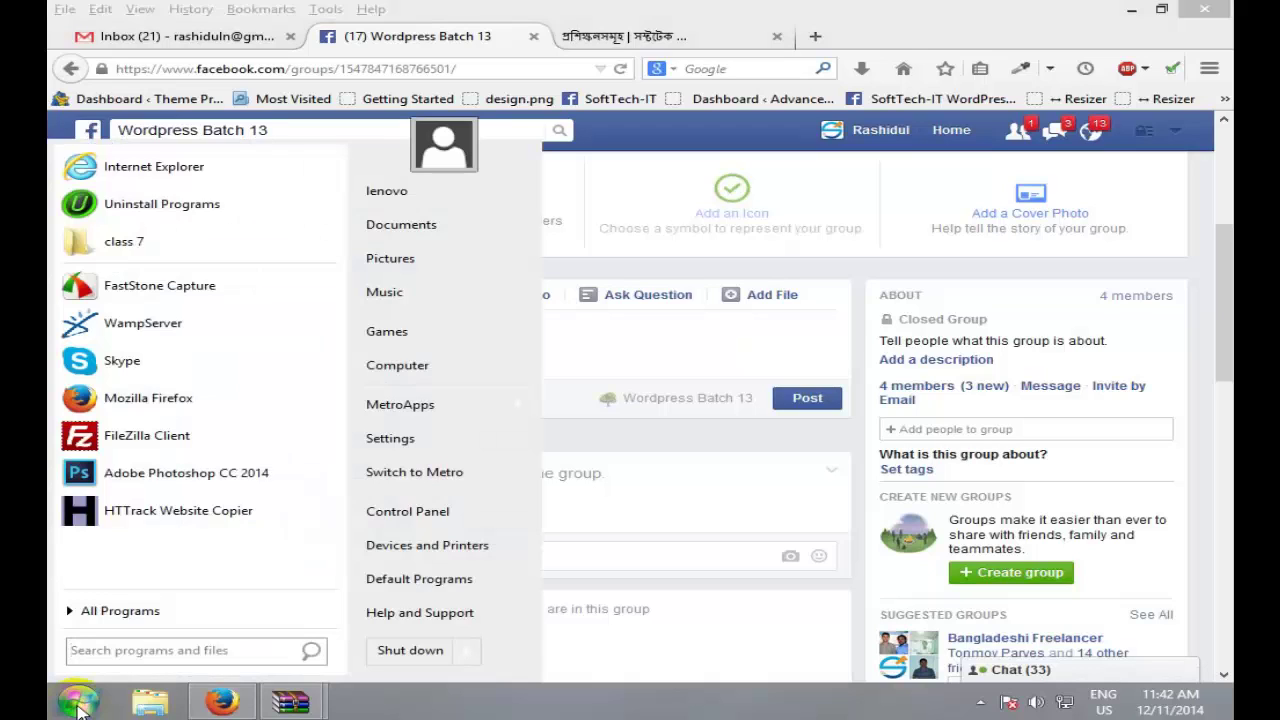
{"action": "type", "text": "n"}
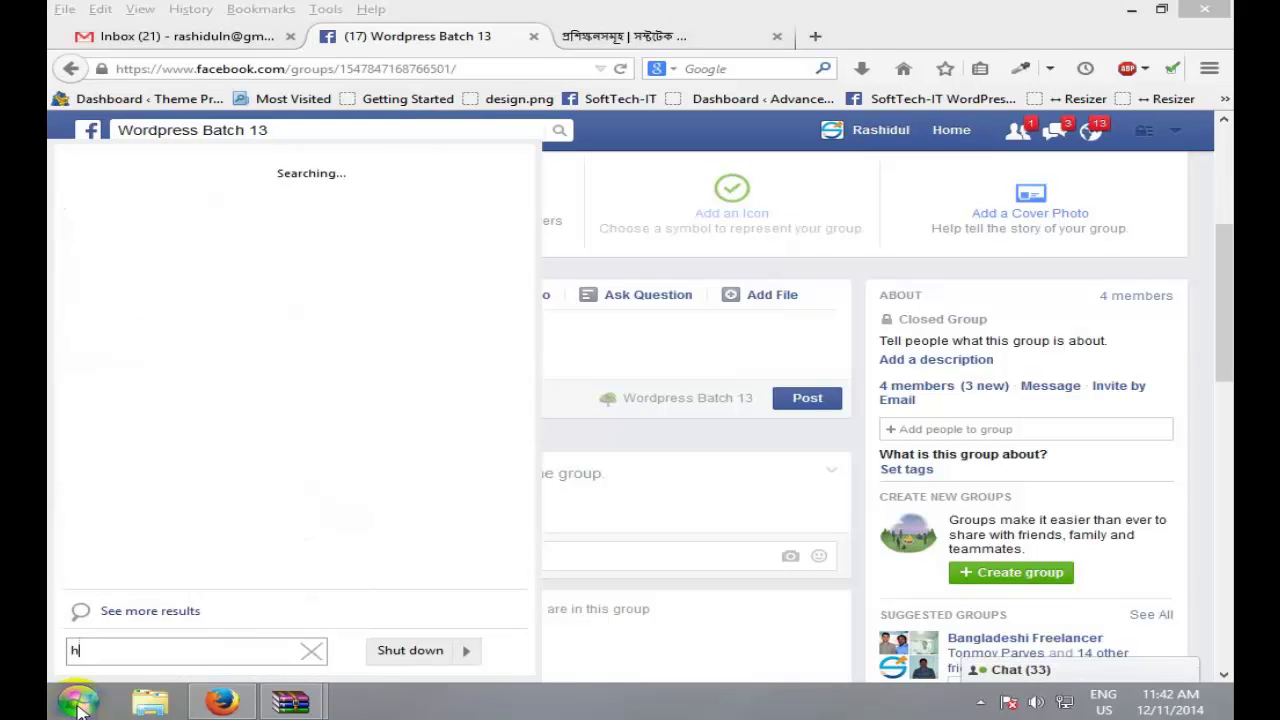
{"action": "key", "text": "BackSpace"}
{"action": "type", "text": "note"}
{"action": "left_click", "coordinate": [163, 183]}
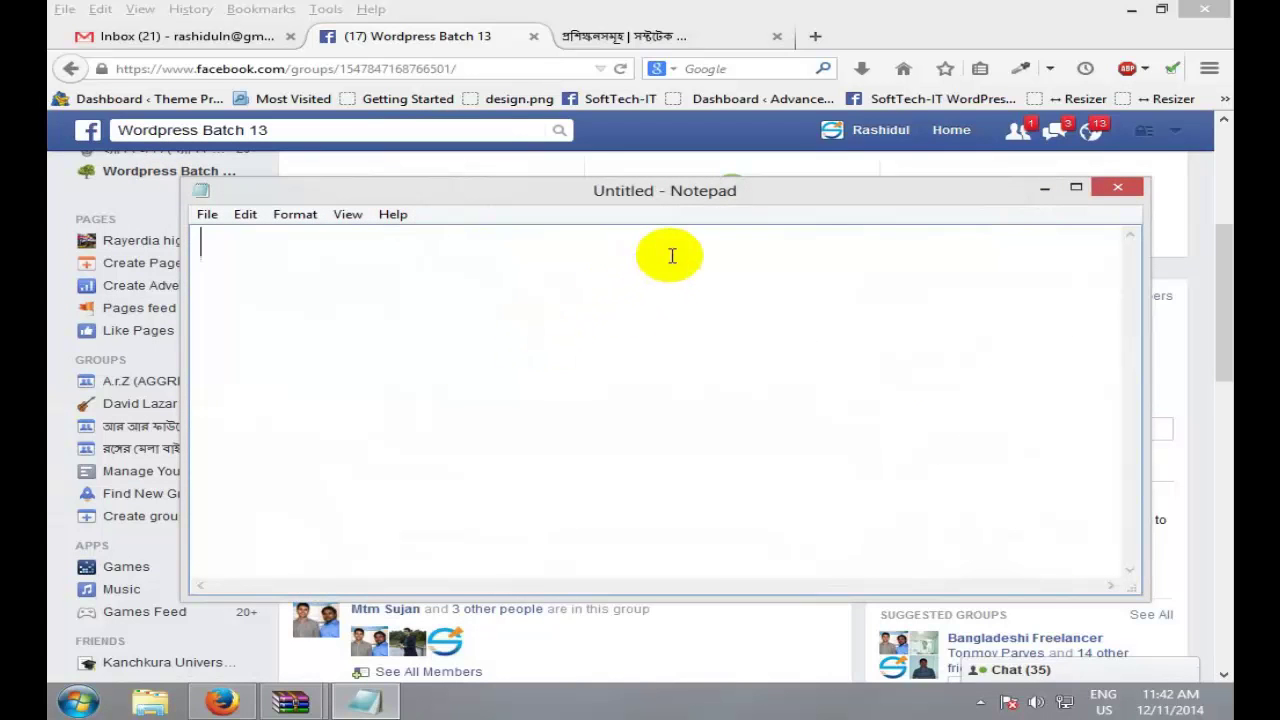
{"action": "type", "text": "HTML"}
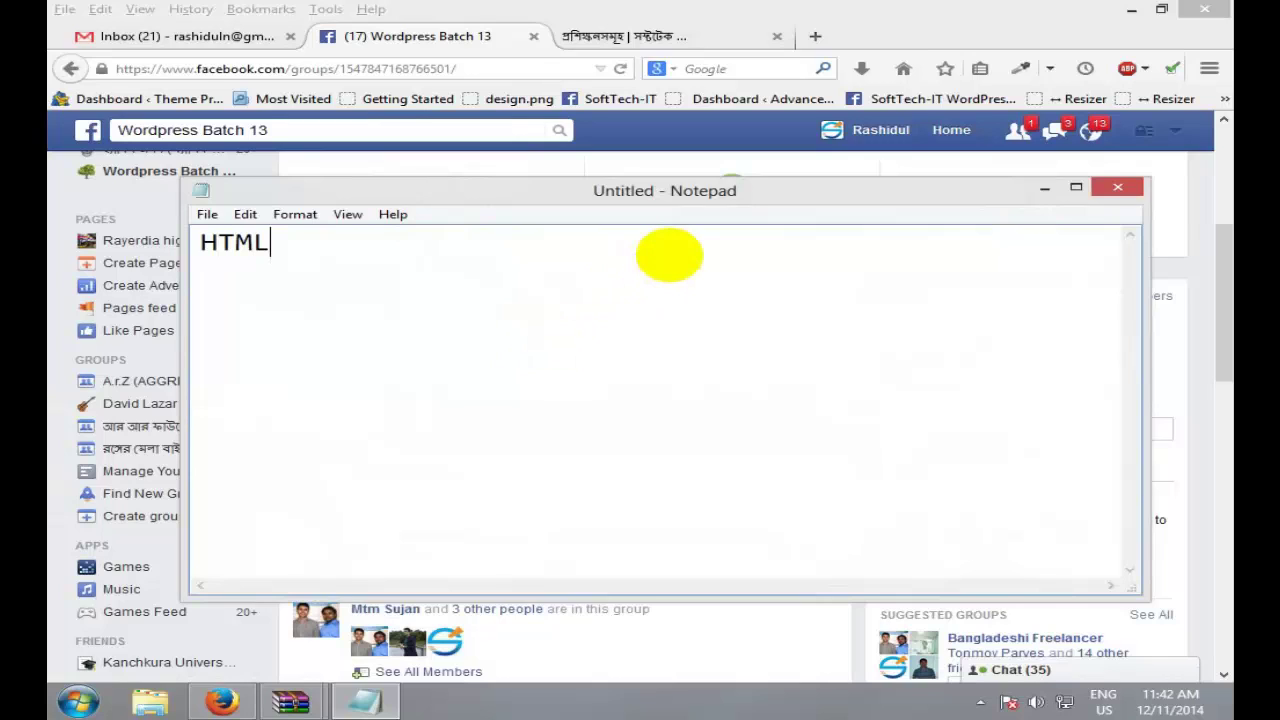
{"action": "key", "text": "Return"}
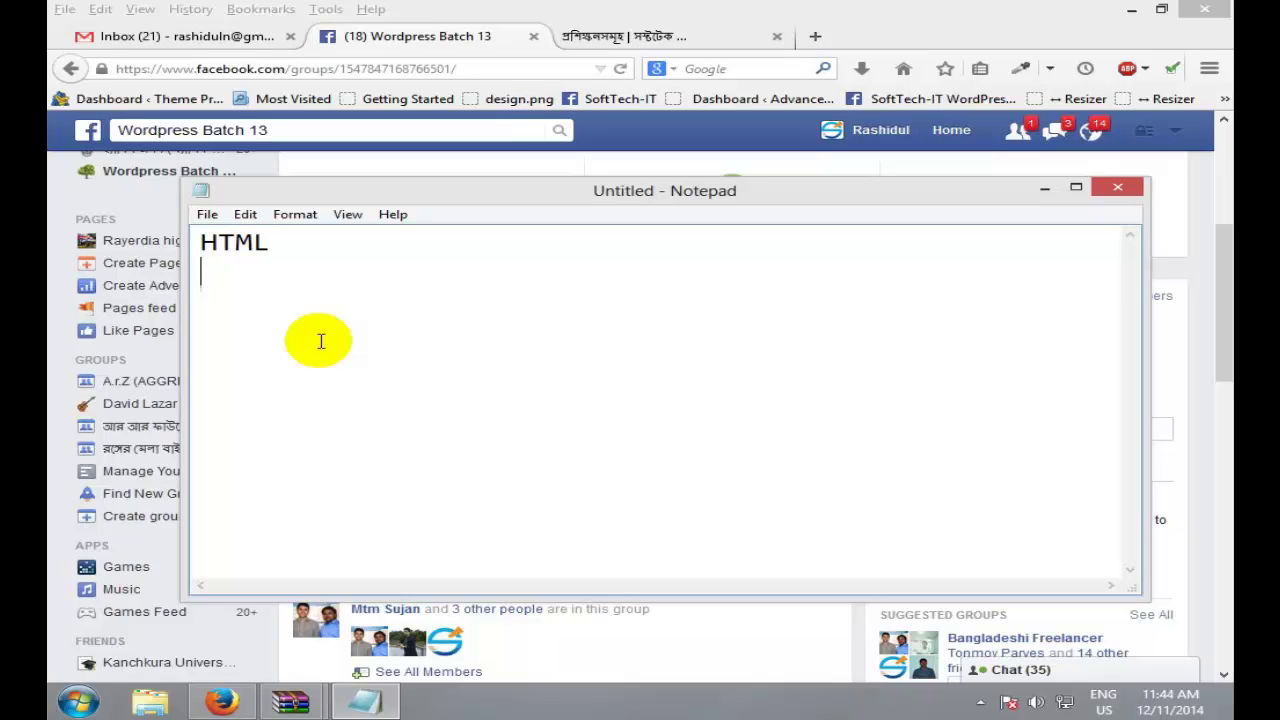
{"action": "left_click", "coordinate": [612, 36]}
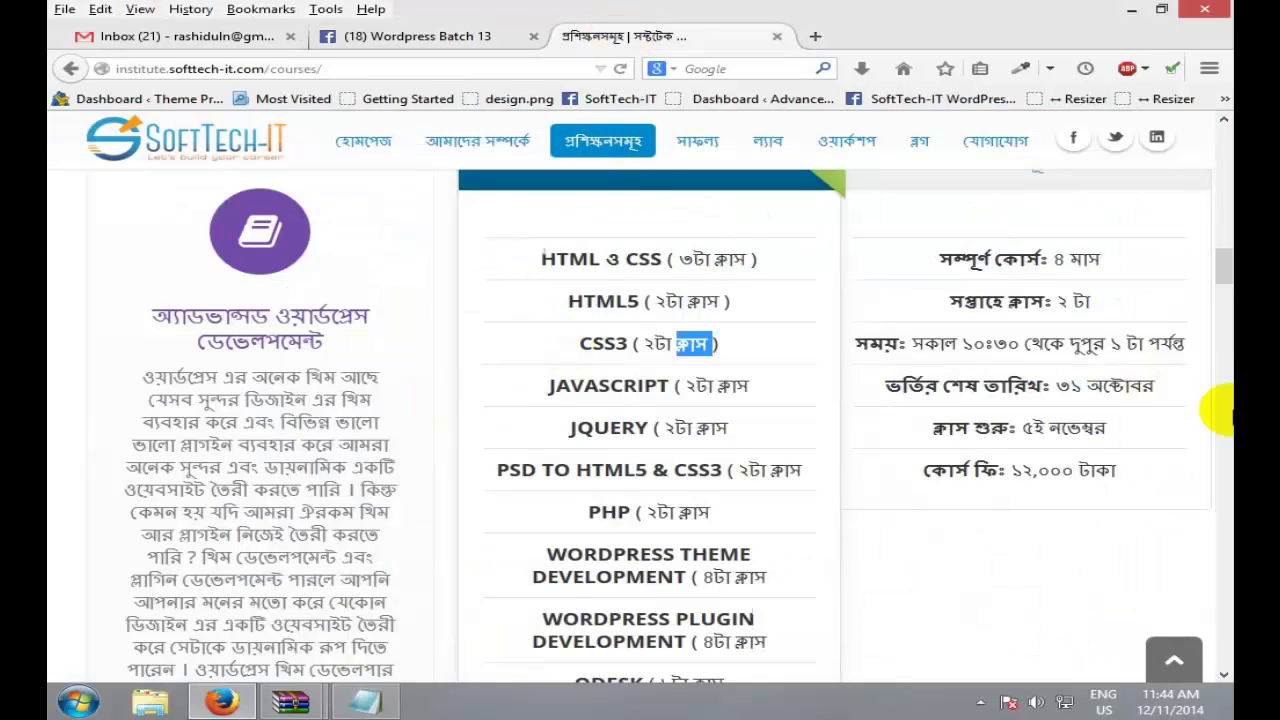
Step: Open the Inspector on the SoftTech-IT courses page via Inspect Element
{"action": "left_click_drag", "start_coordinate": [1223, 271], "coordinate": [1222, 125]}
{"action": "right_click", "coordinate": [880, 258]}
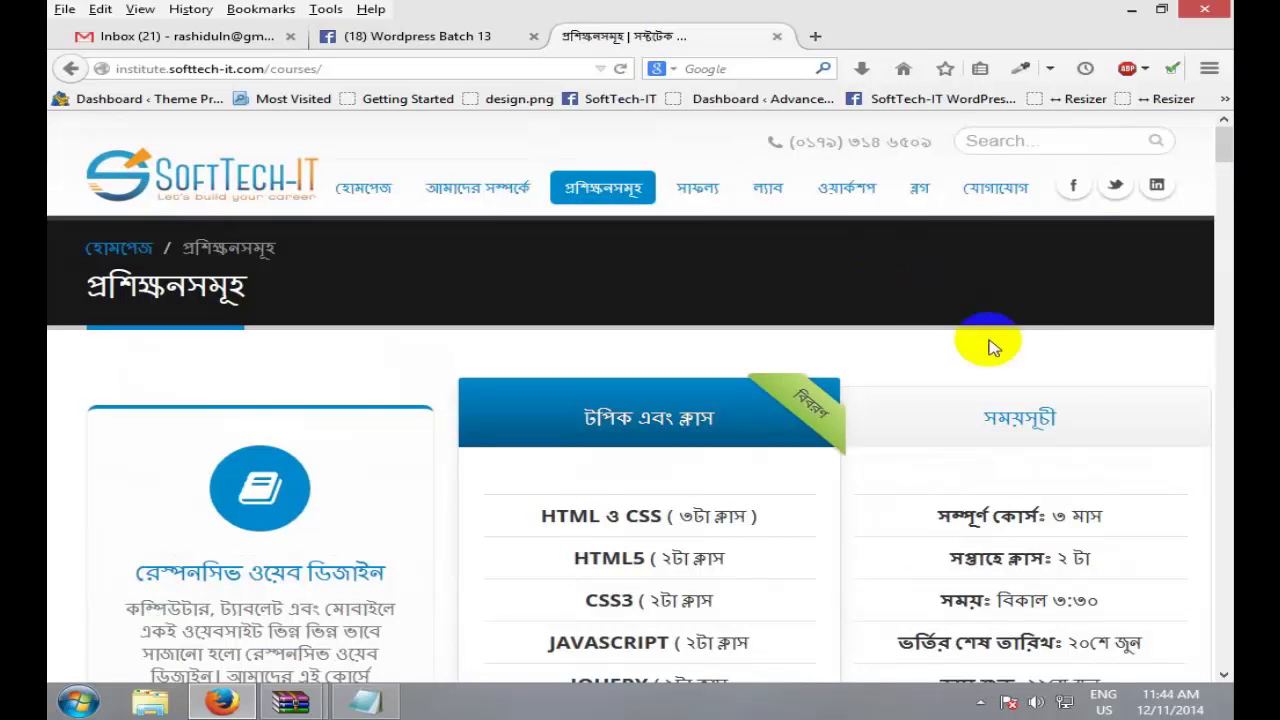
{"action": "left_click", "coordinate": [983, 363]}
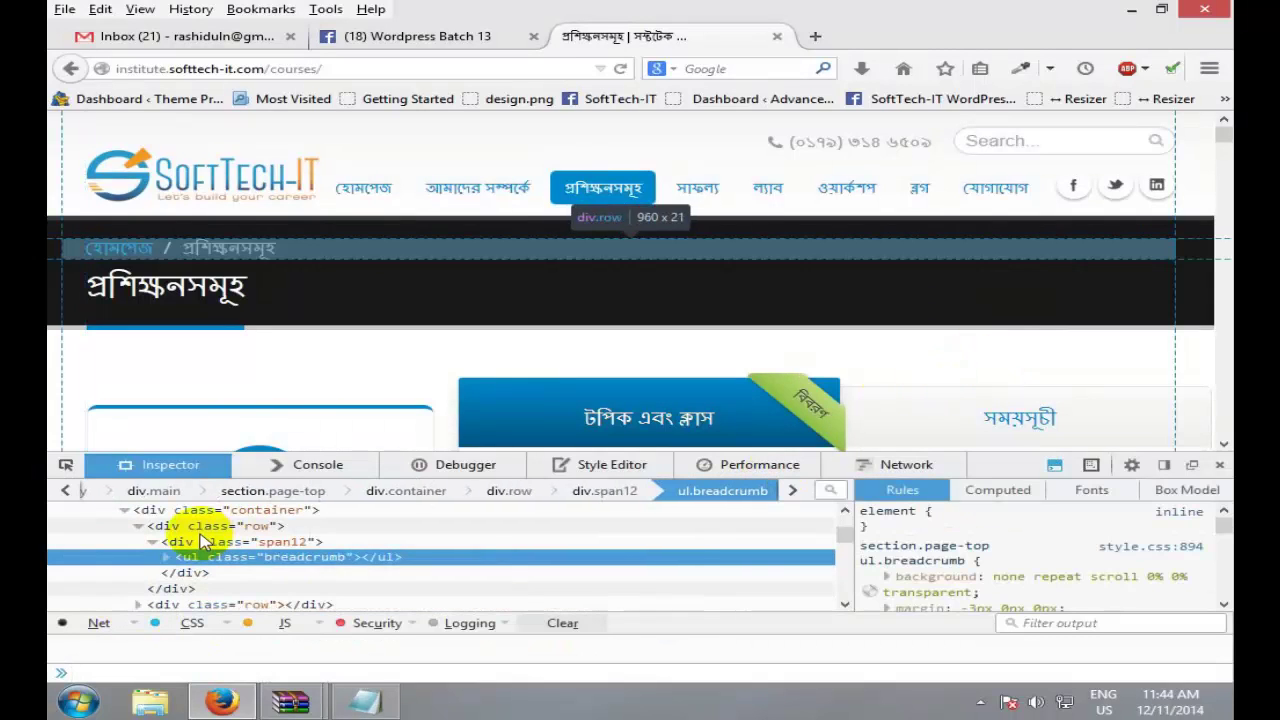
{"action": "scroll", "coordinate": [837, 528], "scroll_direction": "up", "scroll_amount": 5}
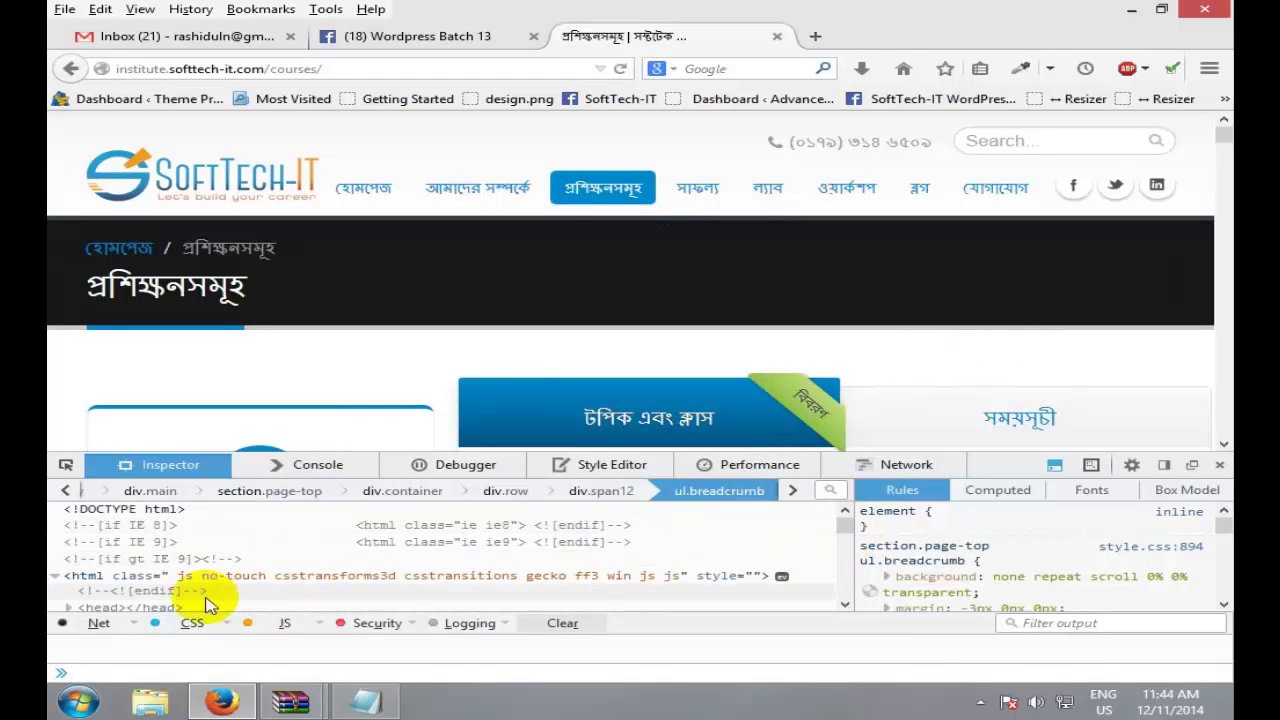
Step: Delete the <head> node from the page markup, then close the developer tools
{"action": "left_click", "coordinate": [158, 605]}
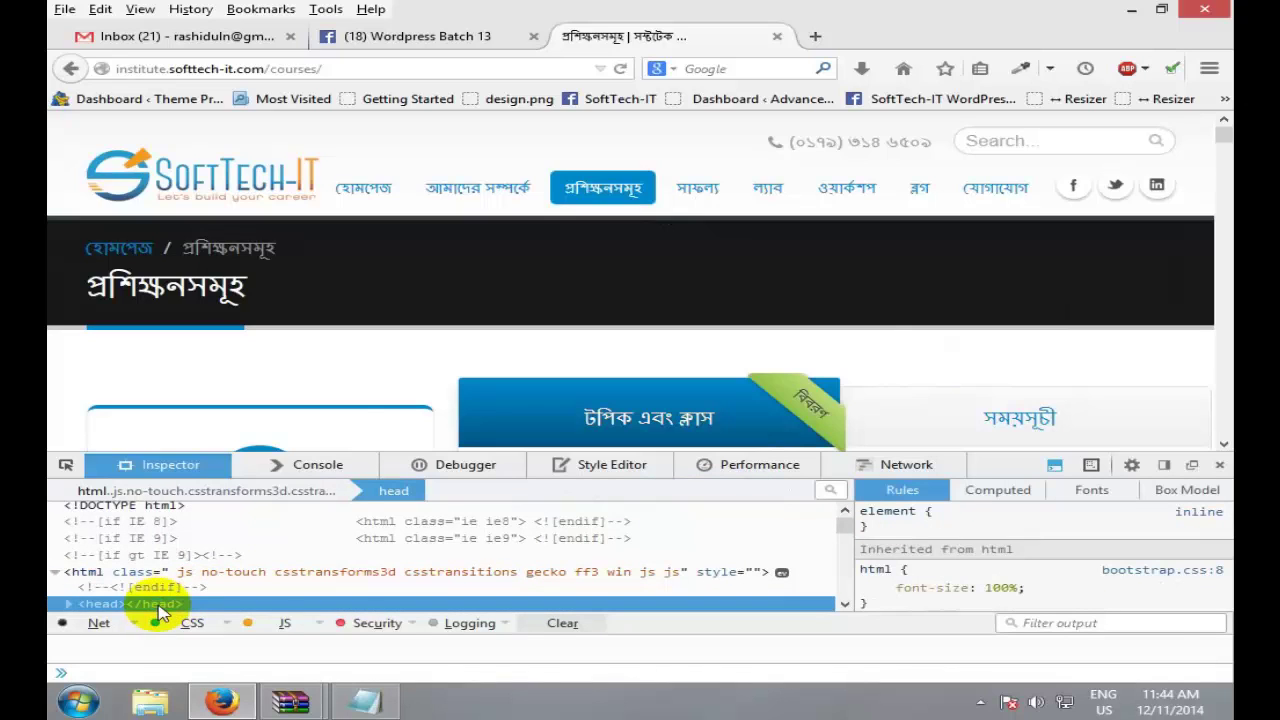
{"action": "right_click", "coordinate": [160, 608]}
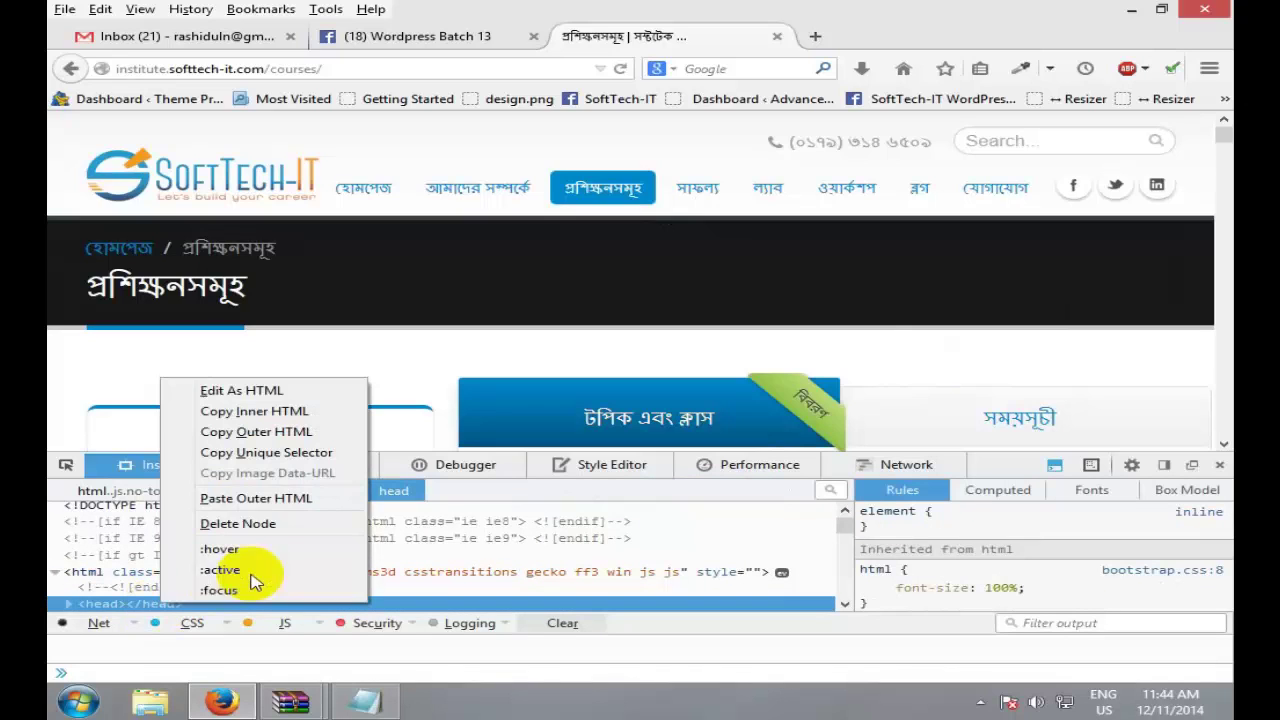
{"action": "left_click", "coordinate": [276, 524]}
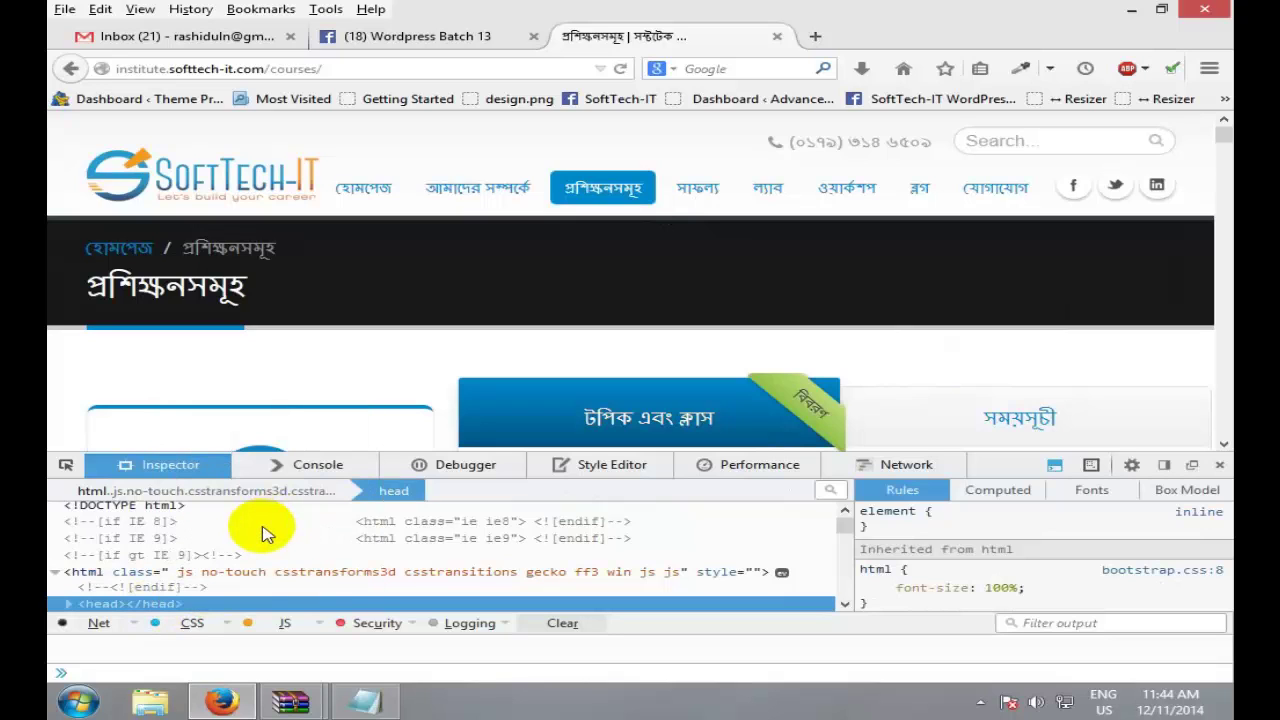
{"action": "right_click", "coordinate": [160, 604]}
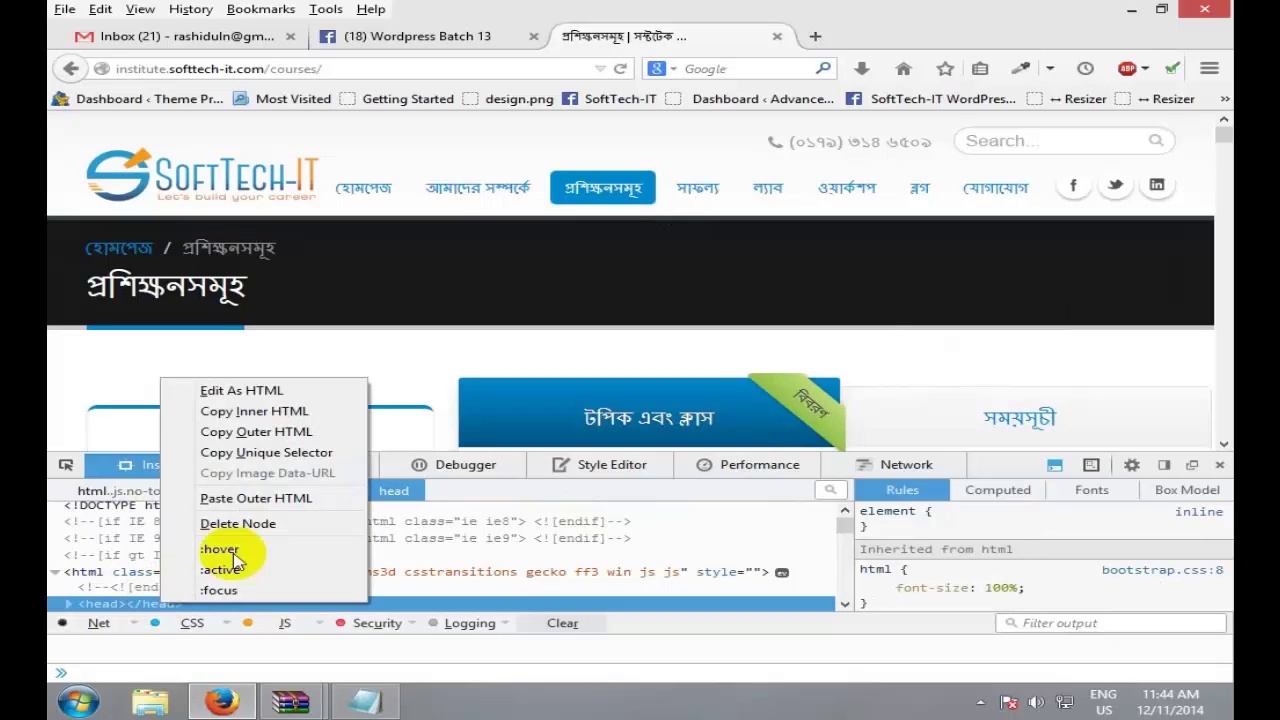
{"action": "left_click", "coordinate": [259, 521]}
{"action": "key", "text": "shift+F10"}
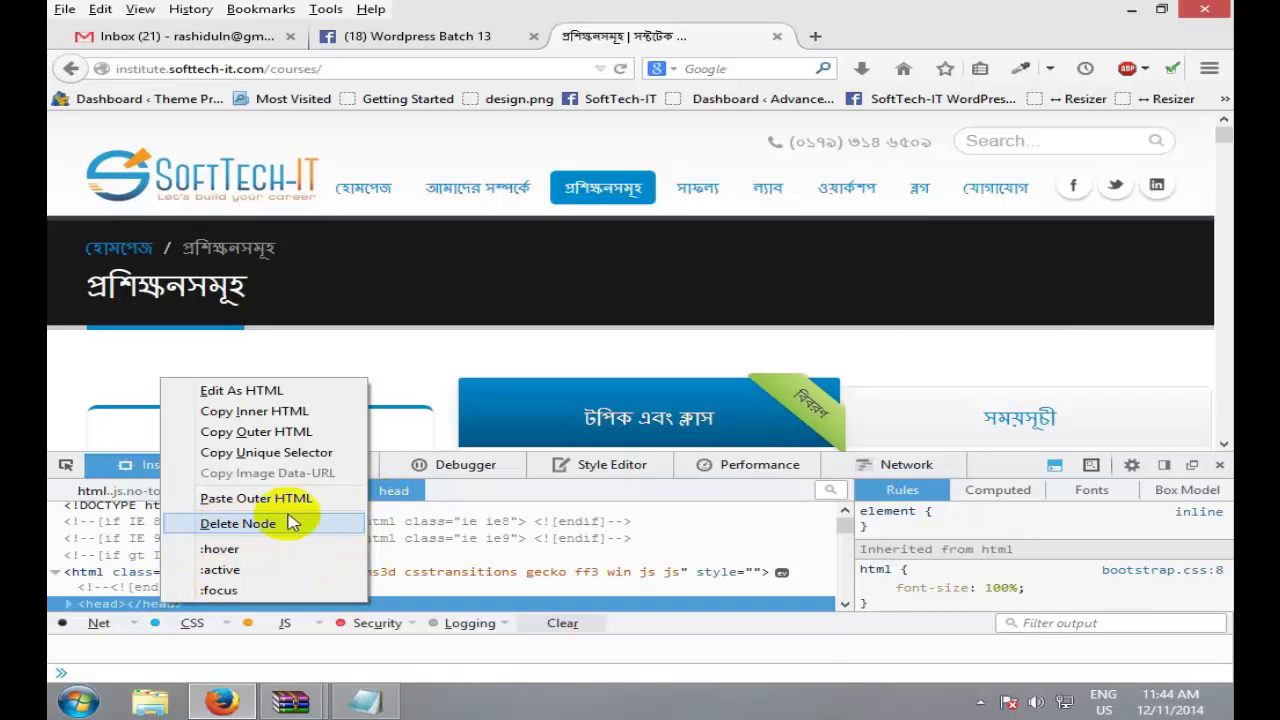
{"action": "left_click", "coordinate": [238, 523]}
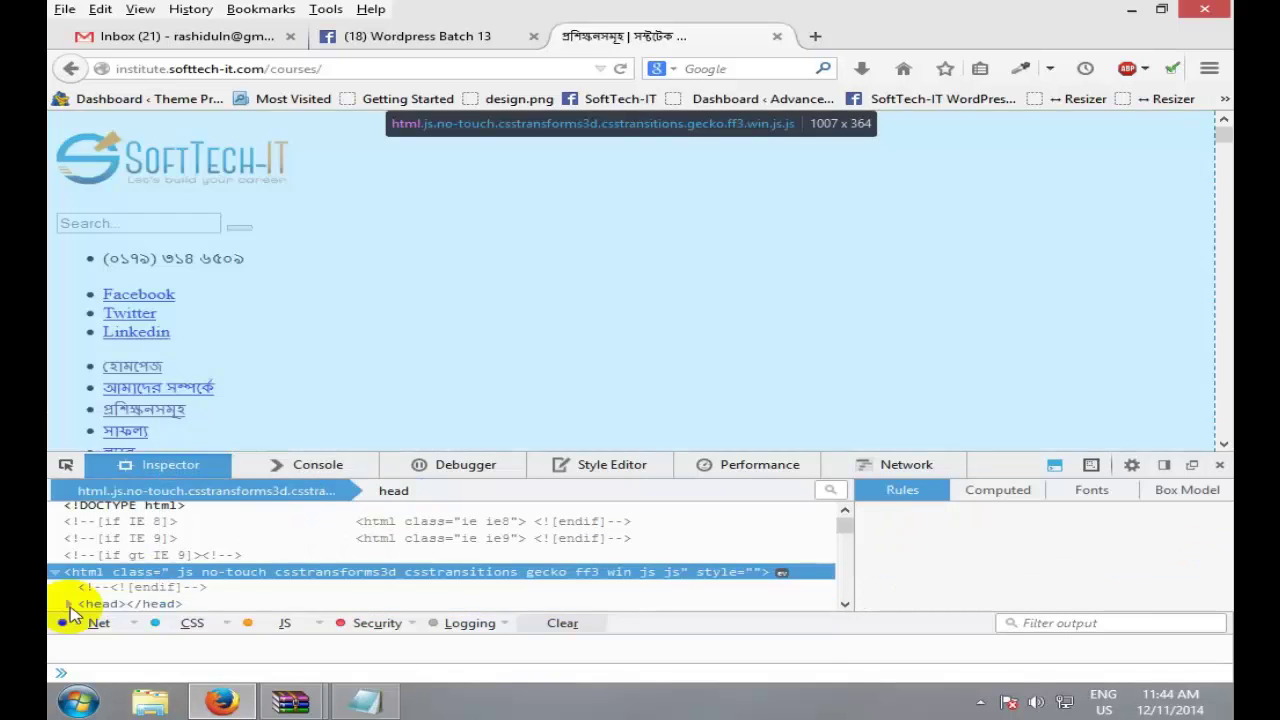
{"action": "left_click", "coordinate": [206, 521]}
{"action": "left_click", "coordinate": [1218, 470]}
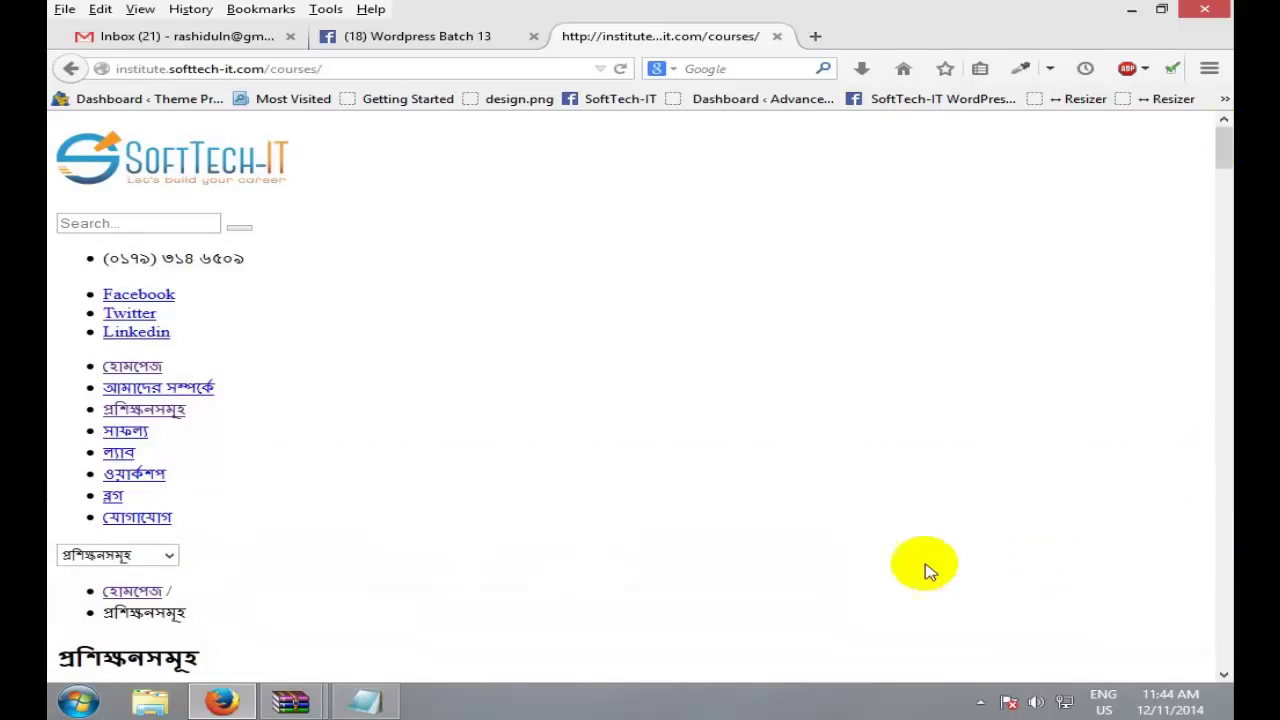
Step: Reload the SoftTech-IT courses page so its full styling returns
{"action": "left_click_drag", "start_coordinate": [1226, 135], "coordinate": [1222, 52]}
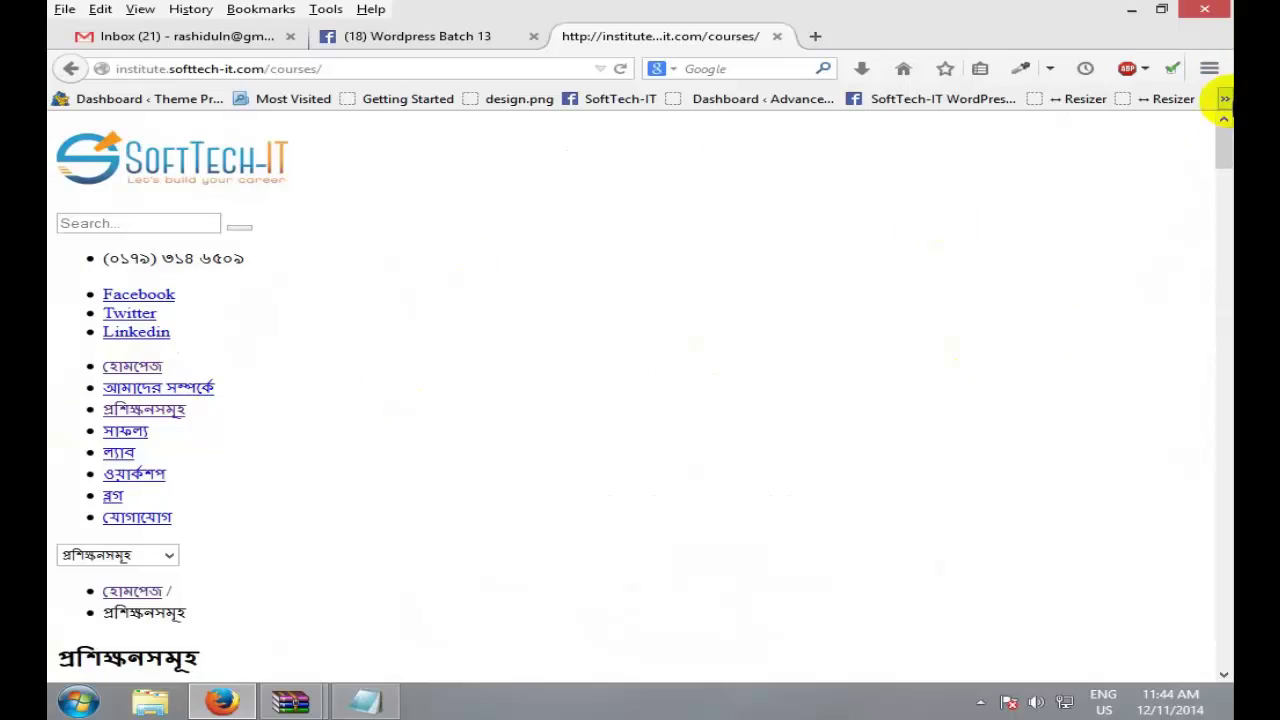
{"action": "left_click", "coordinate": [1227, 142]}
{"action": "left_click_drag", "start_coordinate": [1227, 142], "coordinate": [1215, 38]}
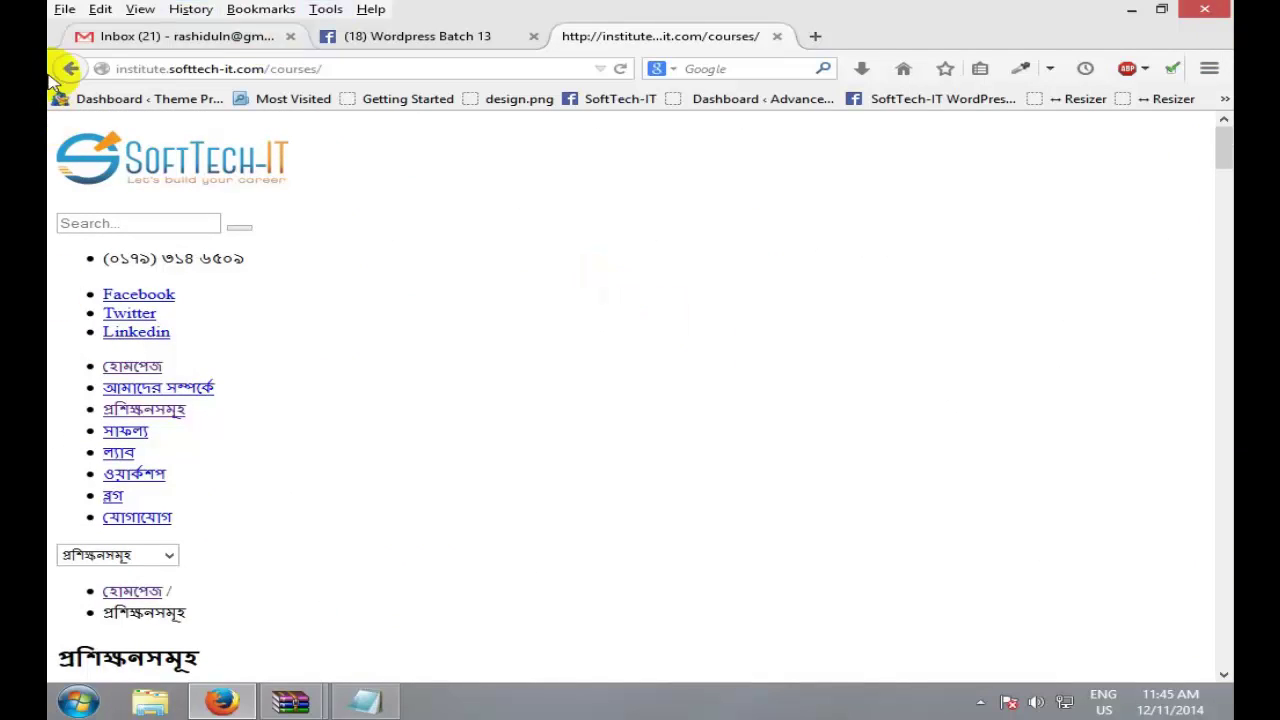
{"action": "left_click", "coordinate": [358, 68]}
{"action": "left_click", "coordinate": [698, 376]}
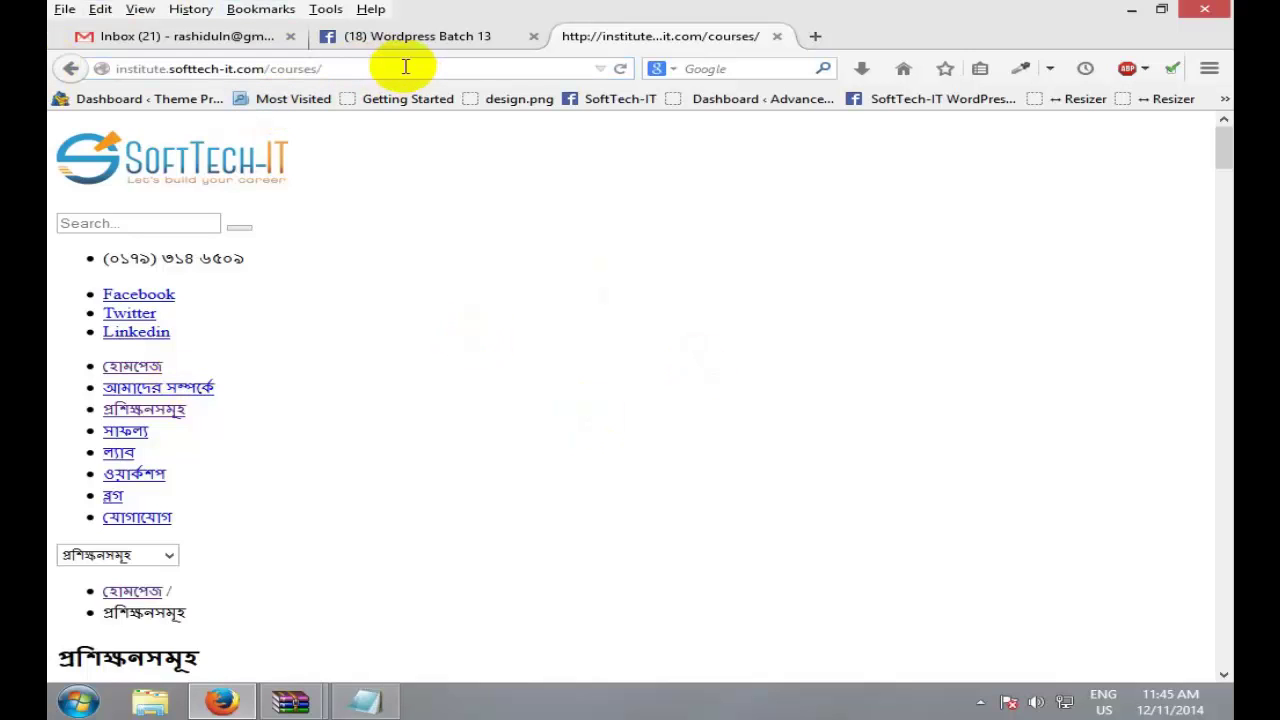
{"action": "left_click_drag", "start_coordinate": [320, 68], "coordinate": [62, 70]}
{"action": "left_click_drag", "start_coordinate": [386, 63], "coordinate": [100, 63]}
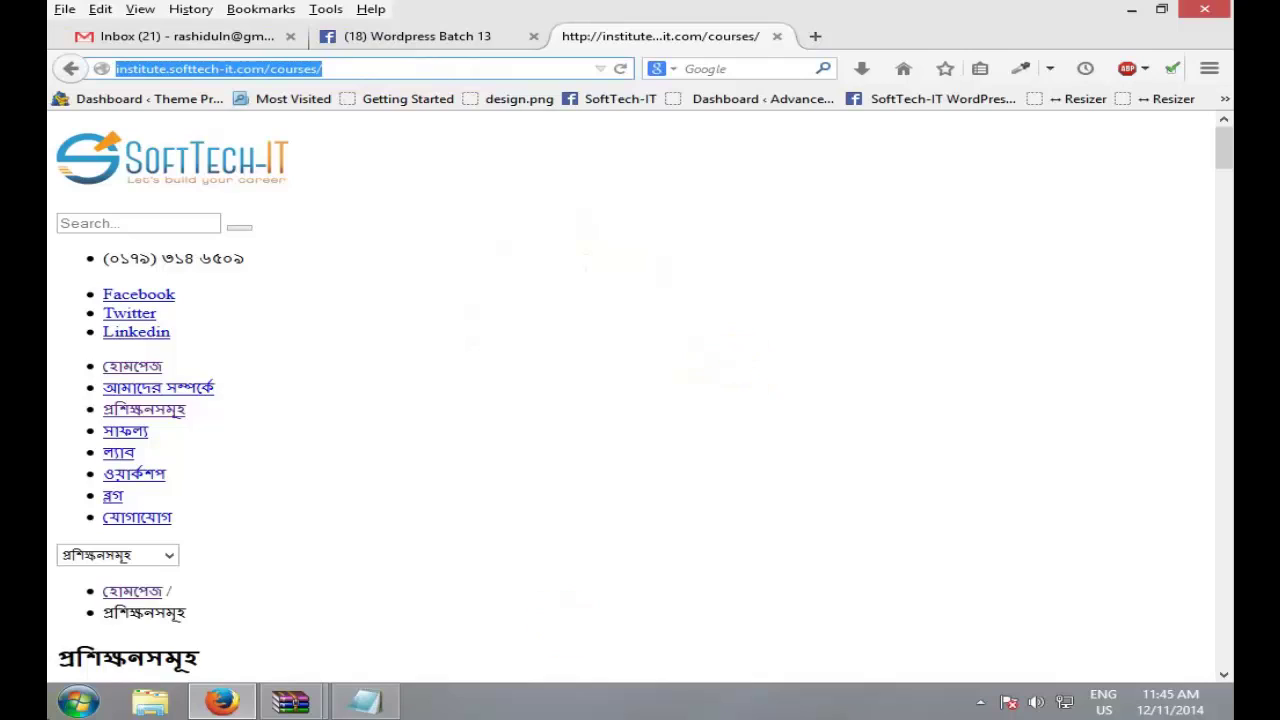
{"action": "scroll", "coordinate": [1215, 200], "scroll_direction": "up", "scroll_amount": 1}
{"action": "left_click_drag", "start_coordinate": [1222, 260], "coordinate": [1226, 52]}
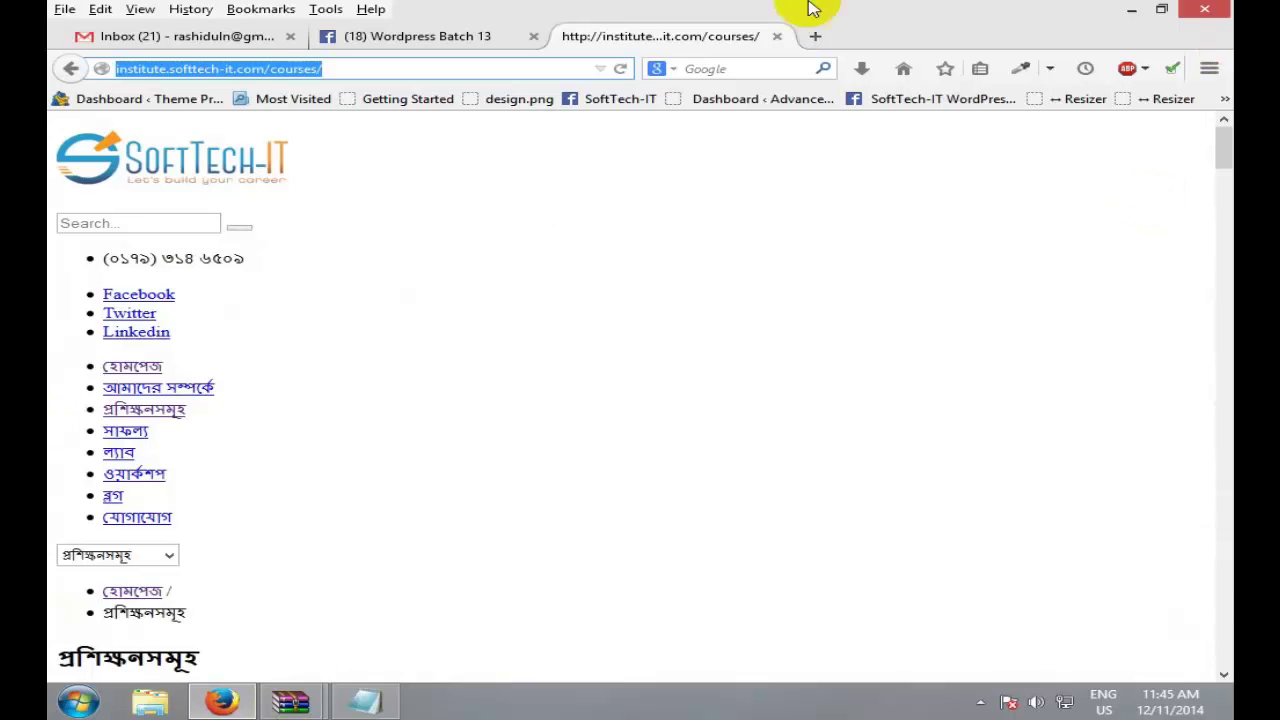
{"action": "left_click", "coordinate": [619, 69]}
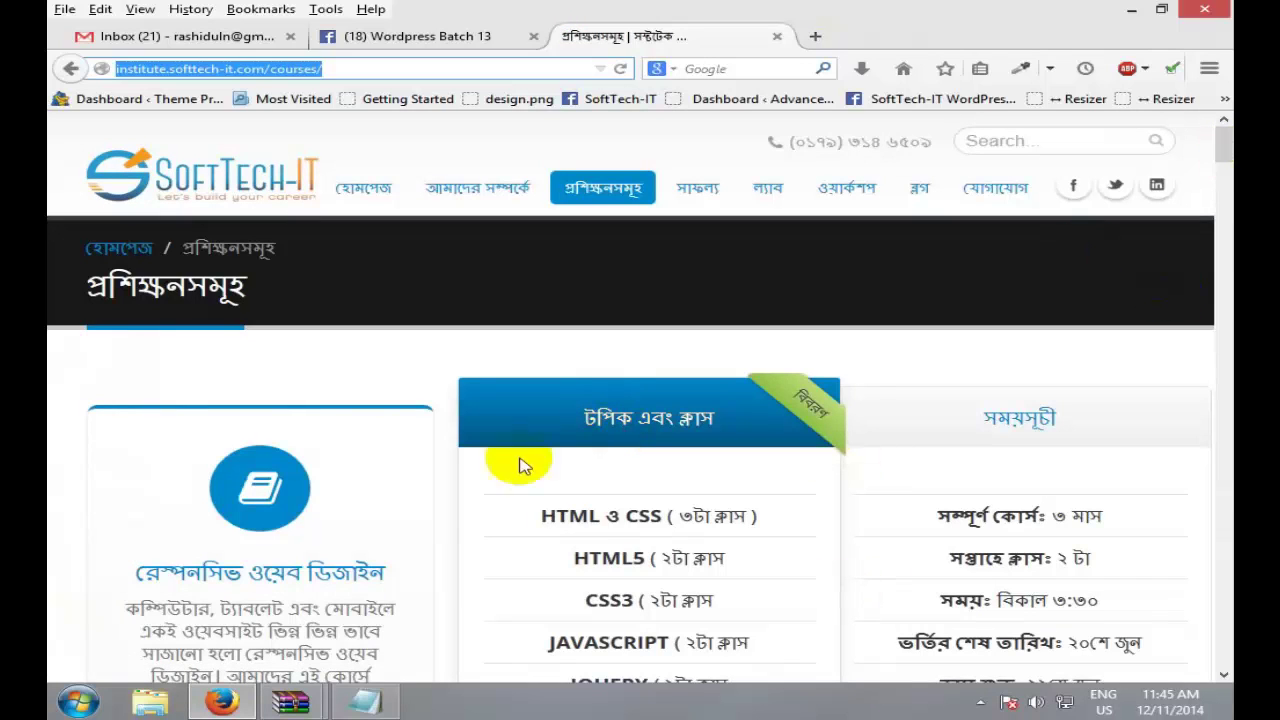
Step: Reopen Inspect Element on the courses page and select its <head> node
{"action": "scroll", "coordinate": [1223, 500], "scroll_direction": "down", "scroll_amount": 15}
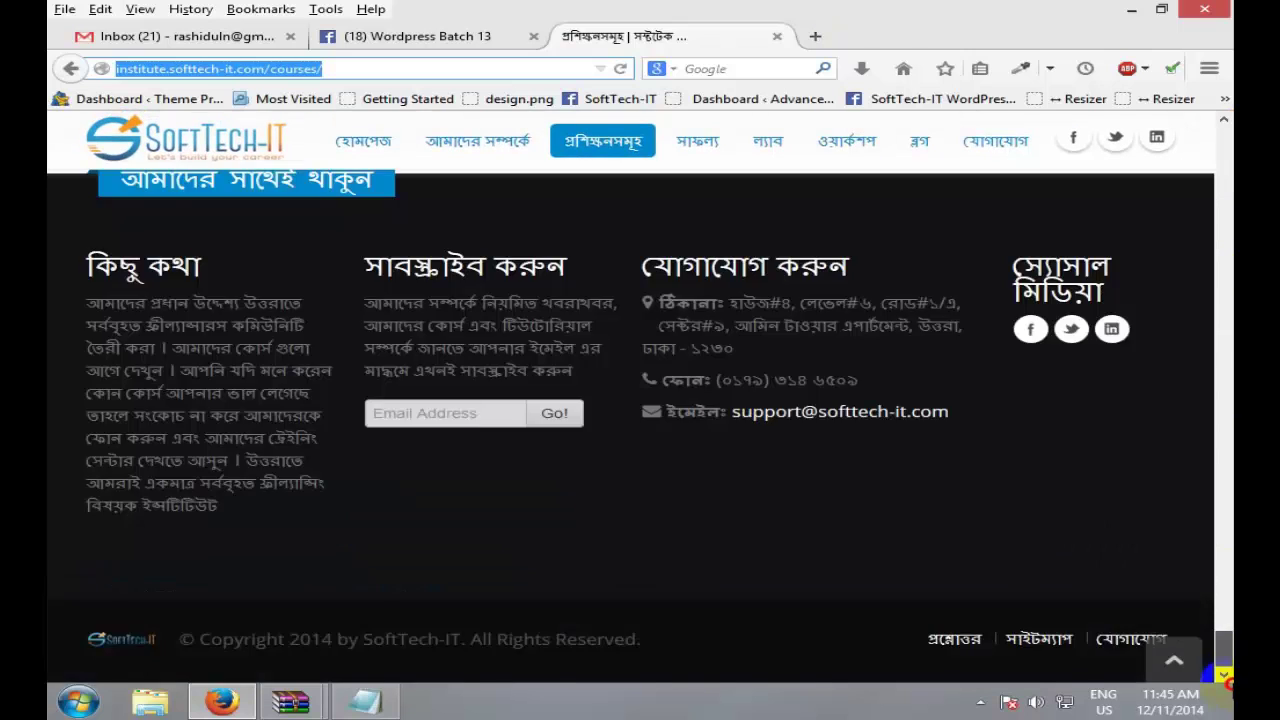
{"action": "scroll", "coordinate": [1226, 400], "scroll_direction": "up", "scroll_amount": 10}
{"action": "scroll", "coordinate": [1225, 200], "scroll_direction": "up", "scroll_amount": 5}
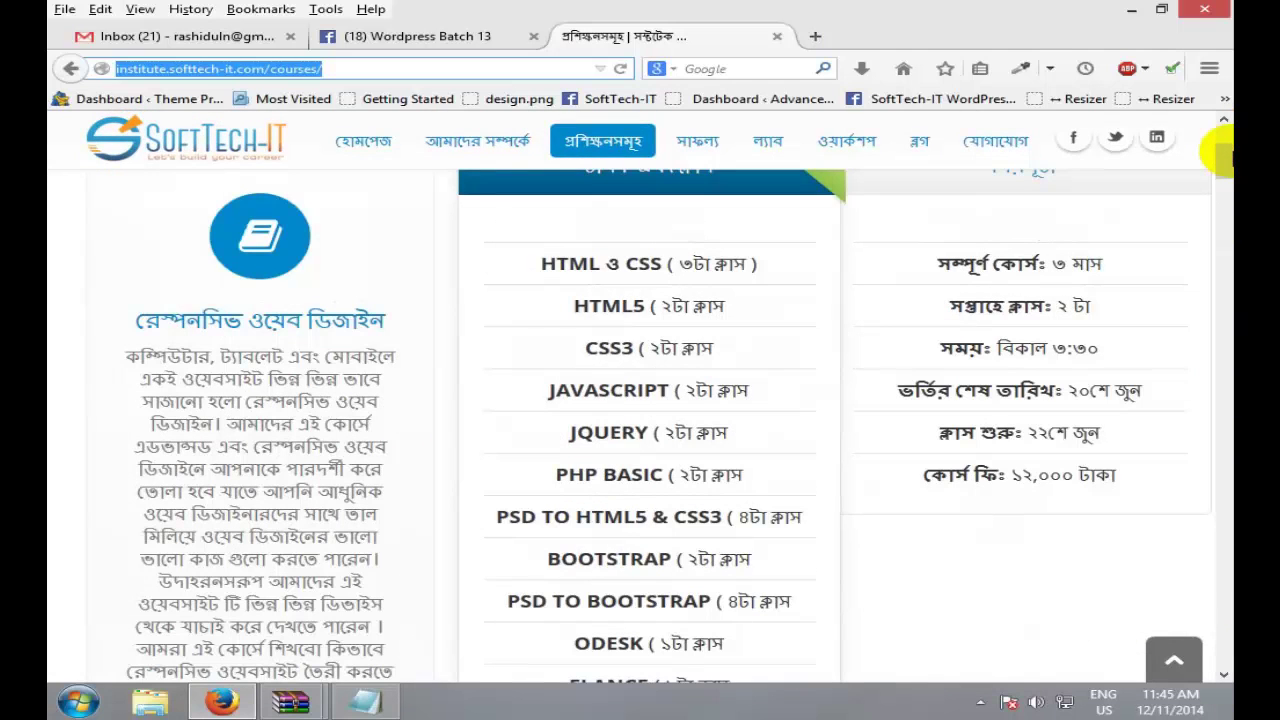
{"action": "scroll", "coordinate": [1222, 150], "scroll_direction": "up", "scroll_amount": 3}
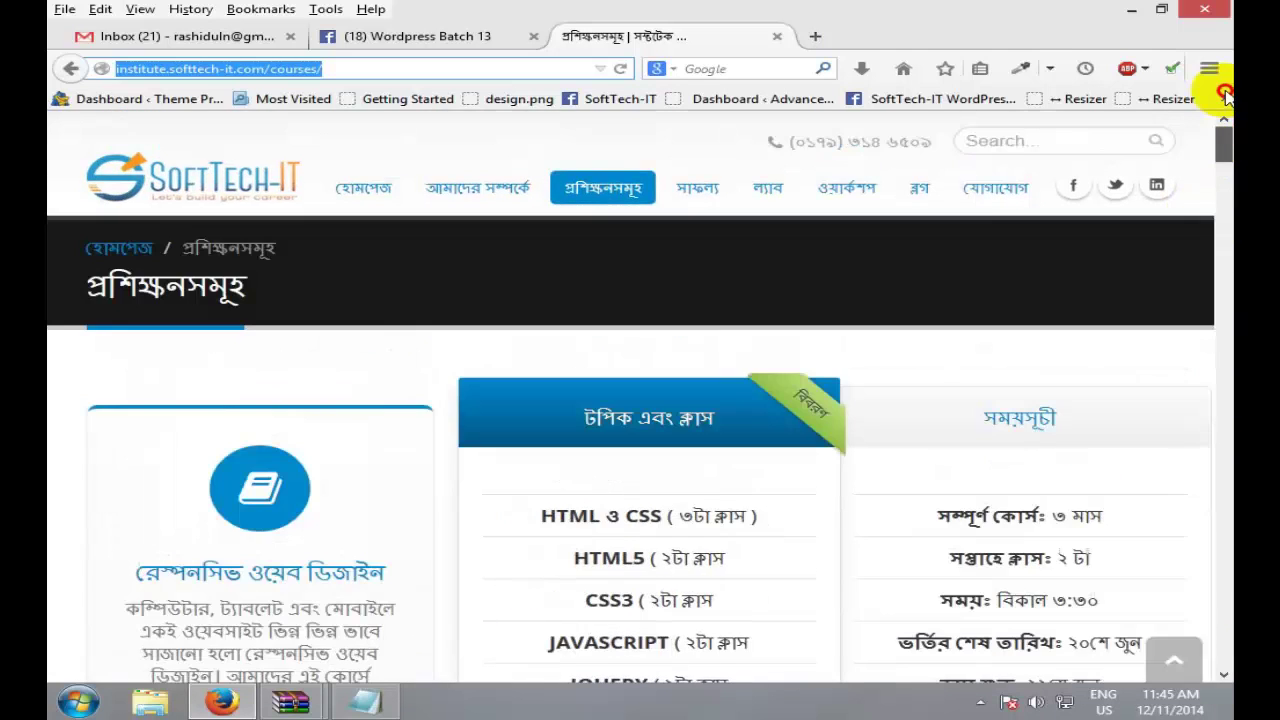
{"action": "right_click", "coordinate": [697, 323]}
{"action": "left_click", "coordinate": [784, 490]}
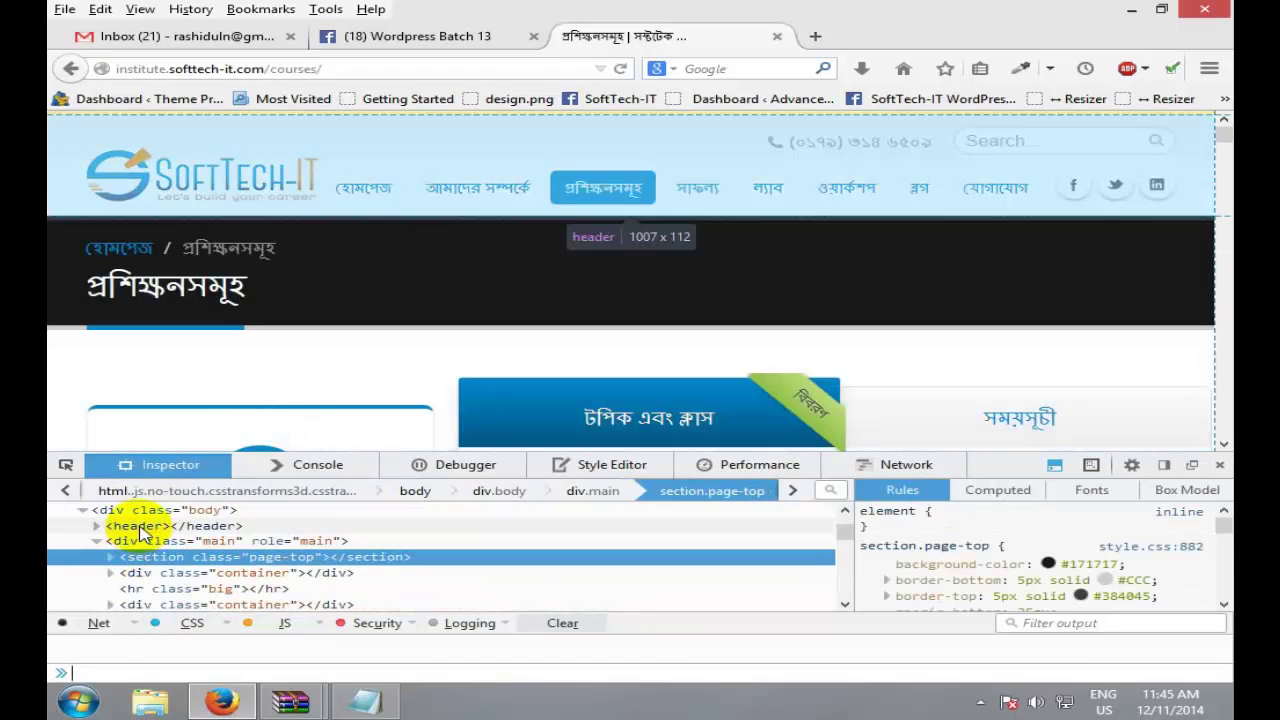
{"action": "scroll", "coordinate": [843, 514], "scroll_direction": "up", "scroll_amount": 5}
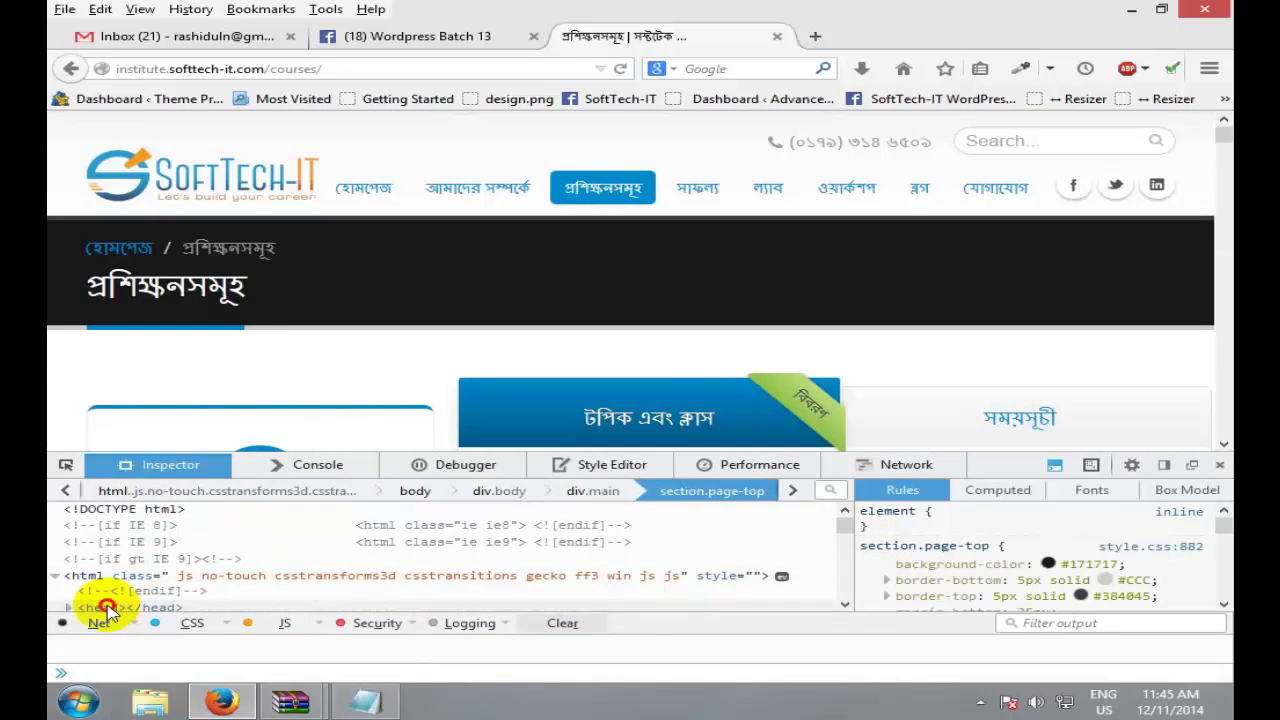
{"action": "left_click", "coordinate": [104, 605]}
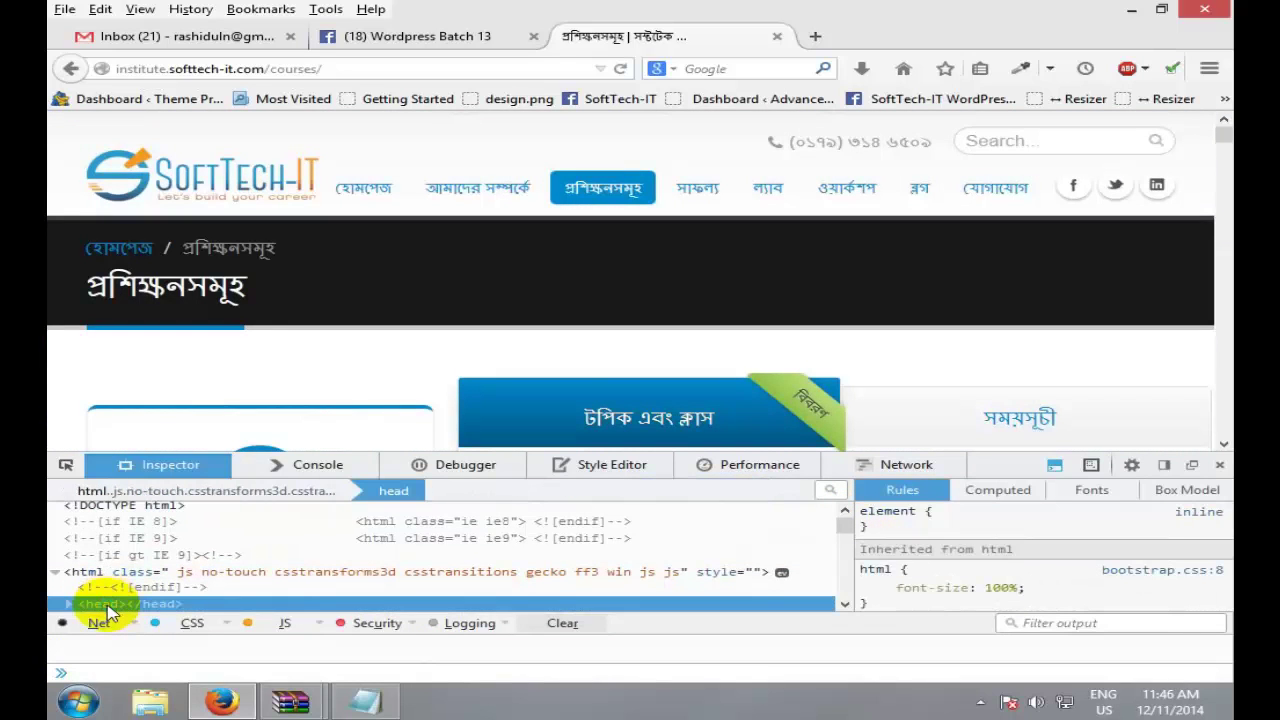
{"action": "right_click", "coordinate": [108, 612]}
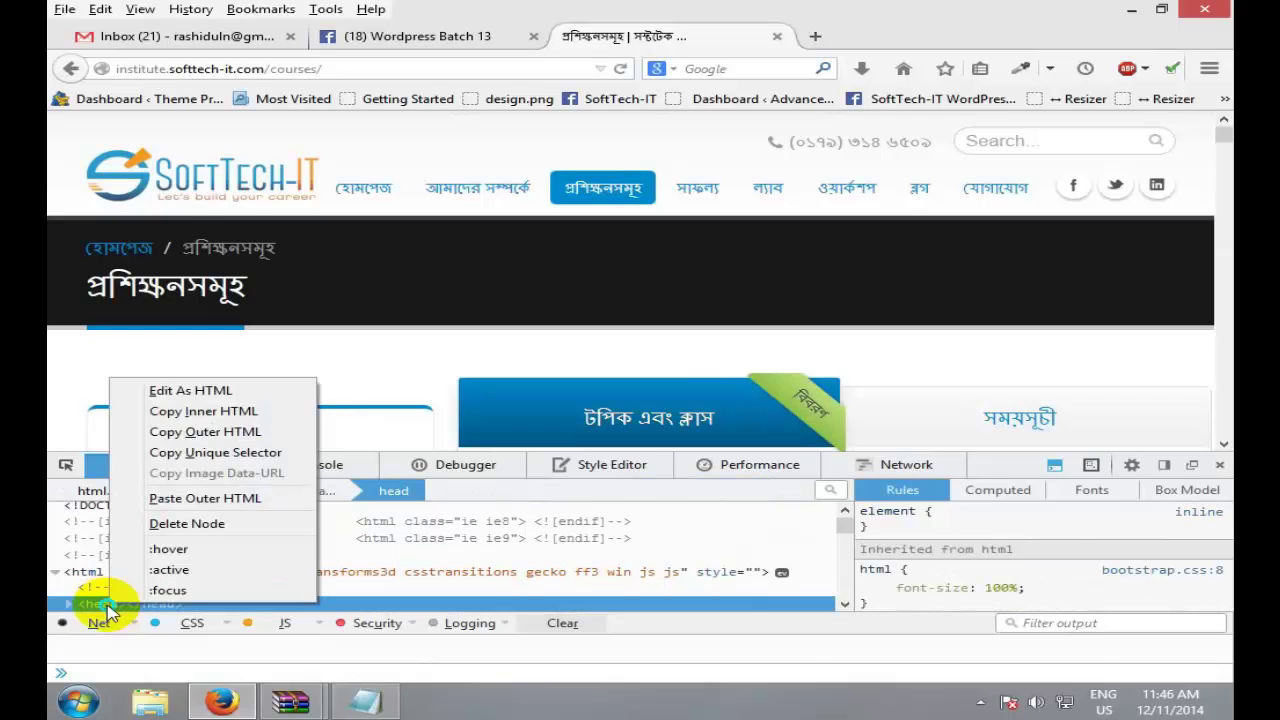
{"action": "left_click", "coordinate": [200, 523]}
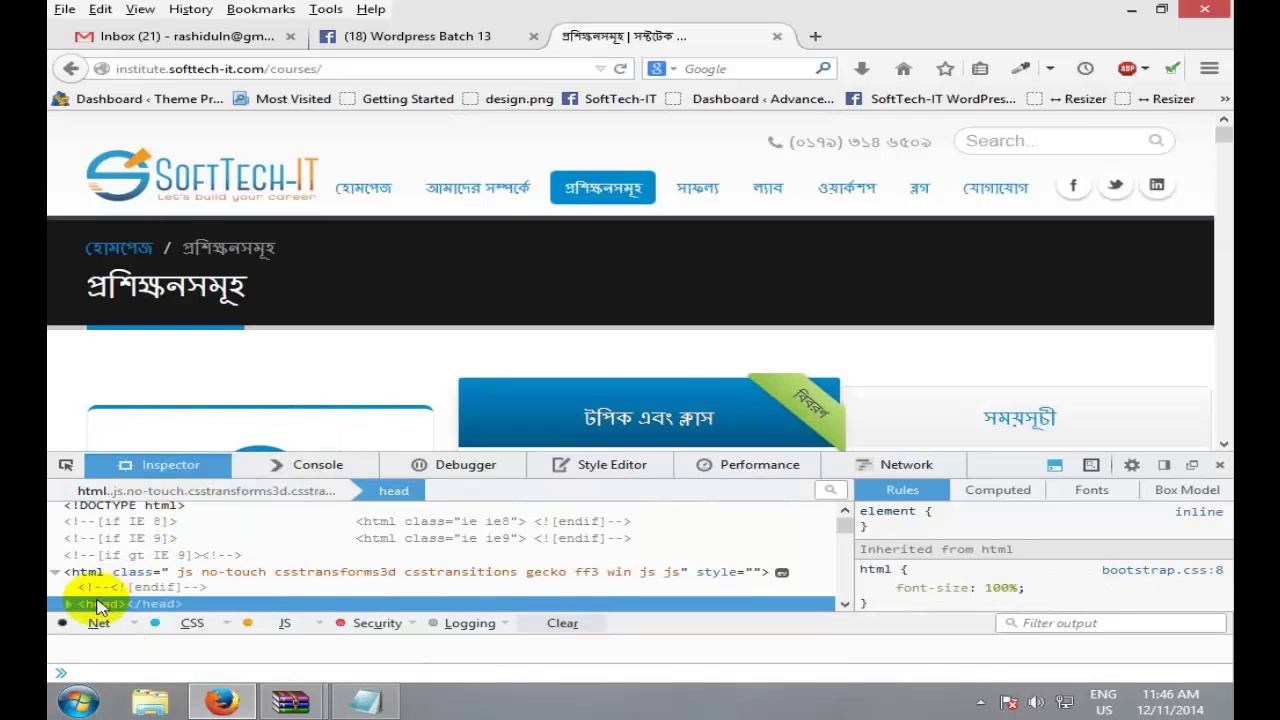
{"action": "right_click", "coordinate": [108, 605]}
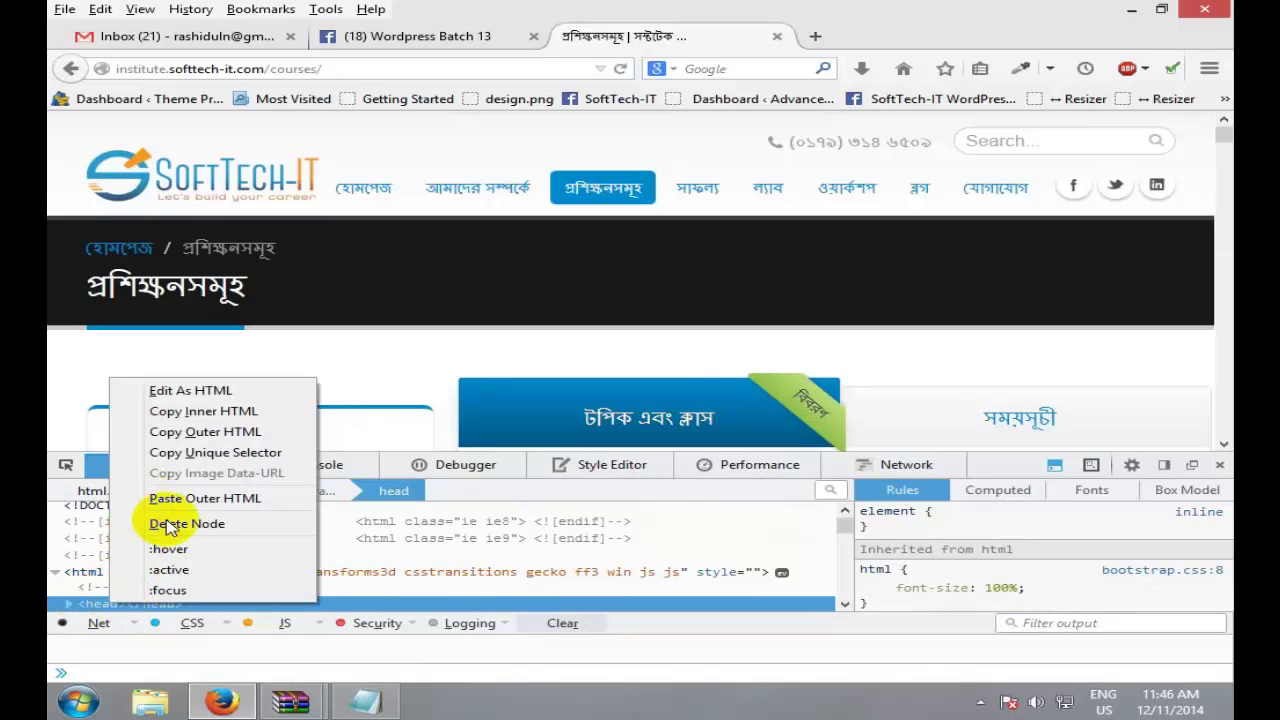
{"action": "left_click", "coordinate": [168, 524]}
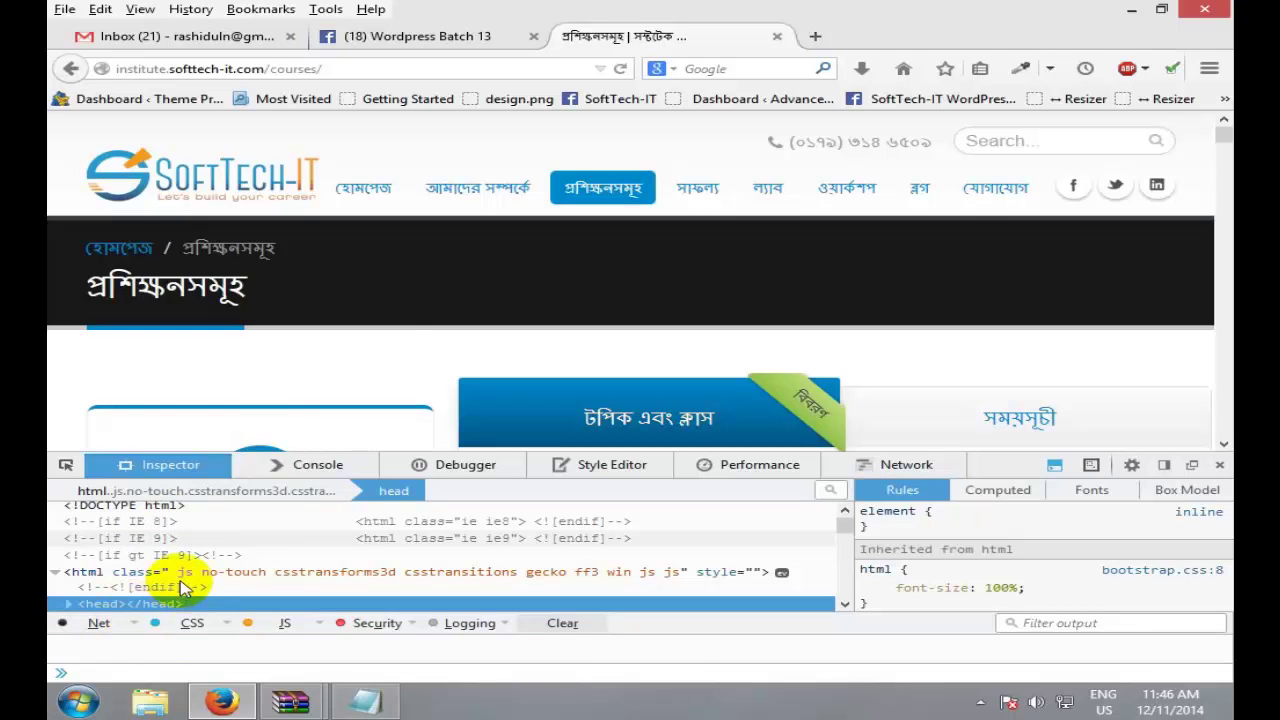
{"action": "right_click", "coordinate": [105, 605]}
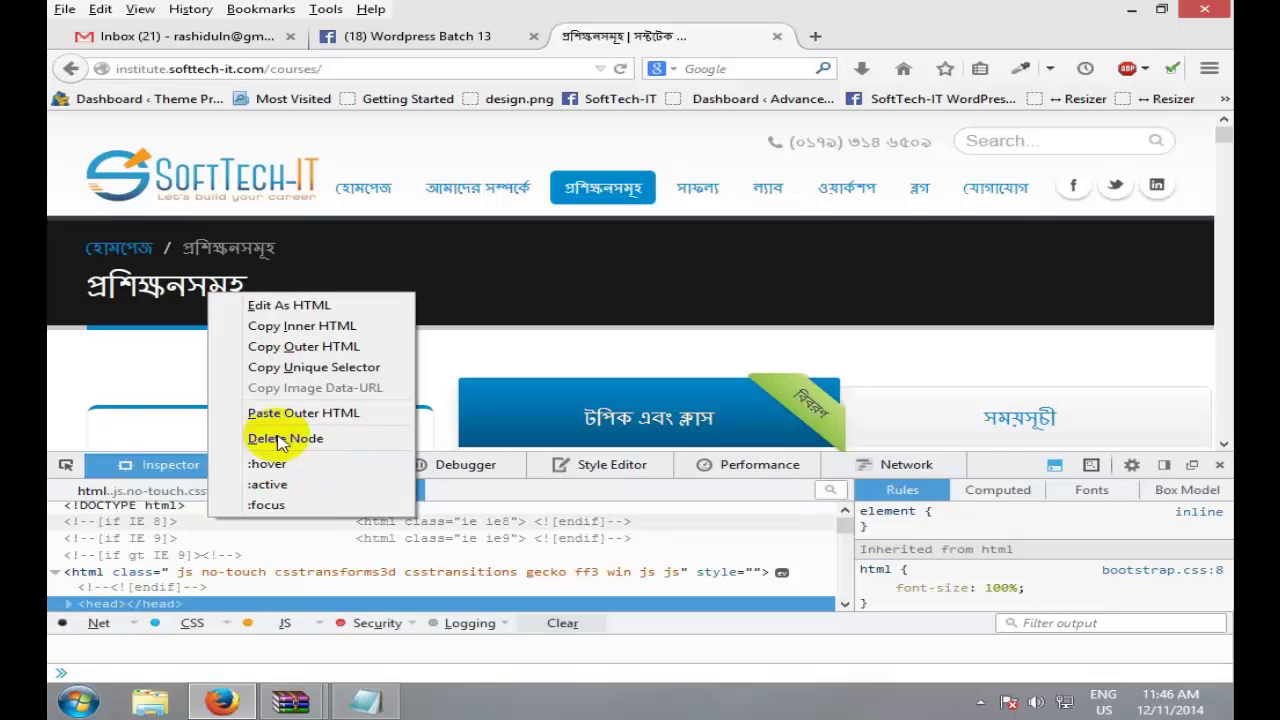
{"action": "right_click", "coordinate": [137, 604]}
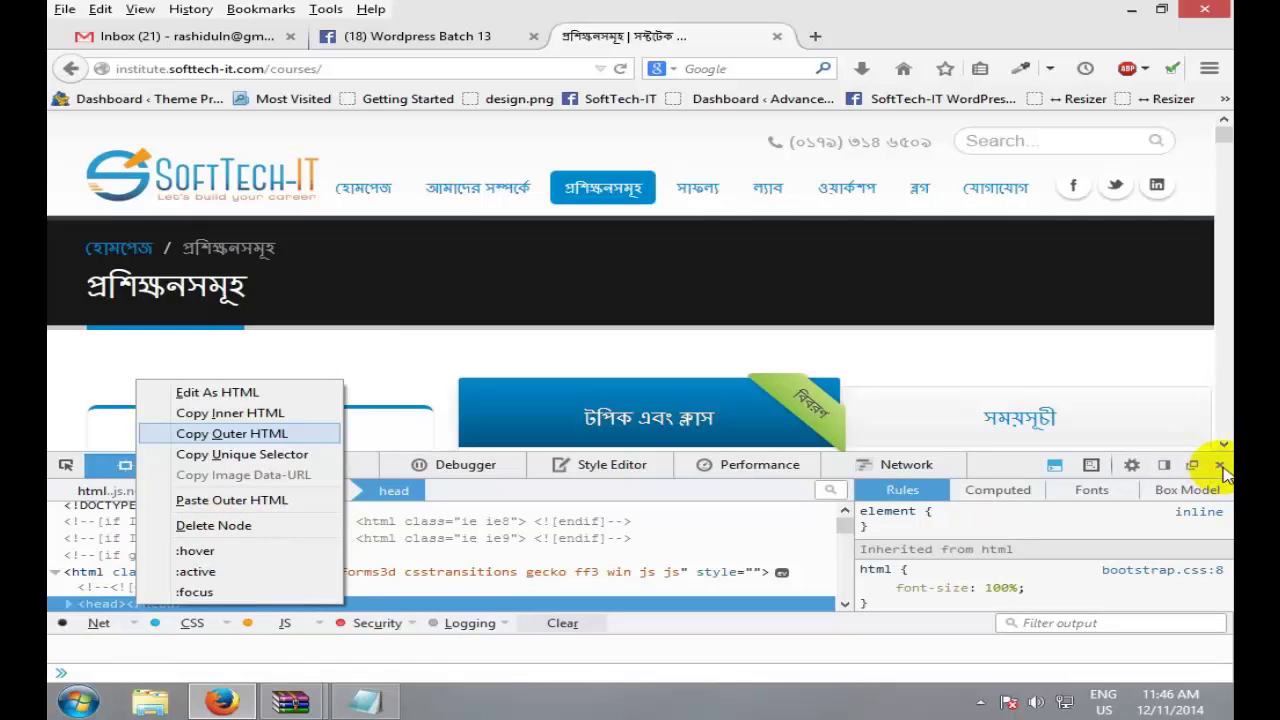
{"action": "left_click", "coordinate": [405, 396]}
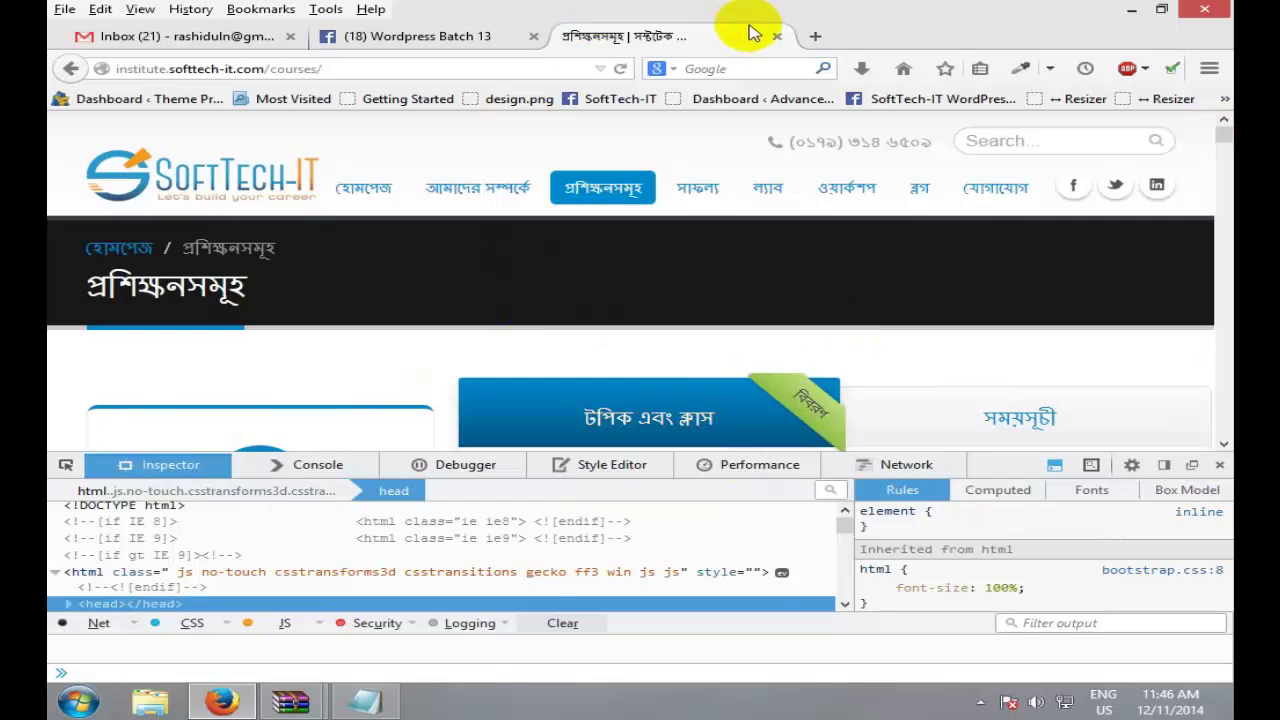
Step: Bring Notepad forward, and close Firefox's developer tools and the SoftTech courses page
{"action": "left_click", "coordinate": [365, 702]}
{"action": "left_click_drag", "start_coordinate": [560, 389], "coordinate": [57, 194]}
{"action": "left_click", "coordinate": [700, 289]}
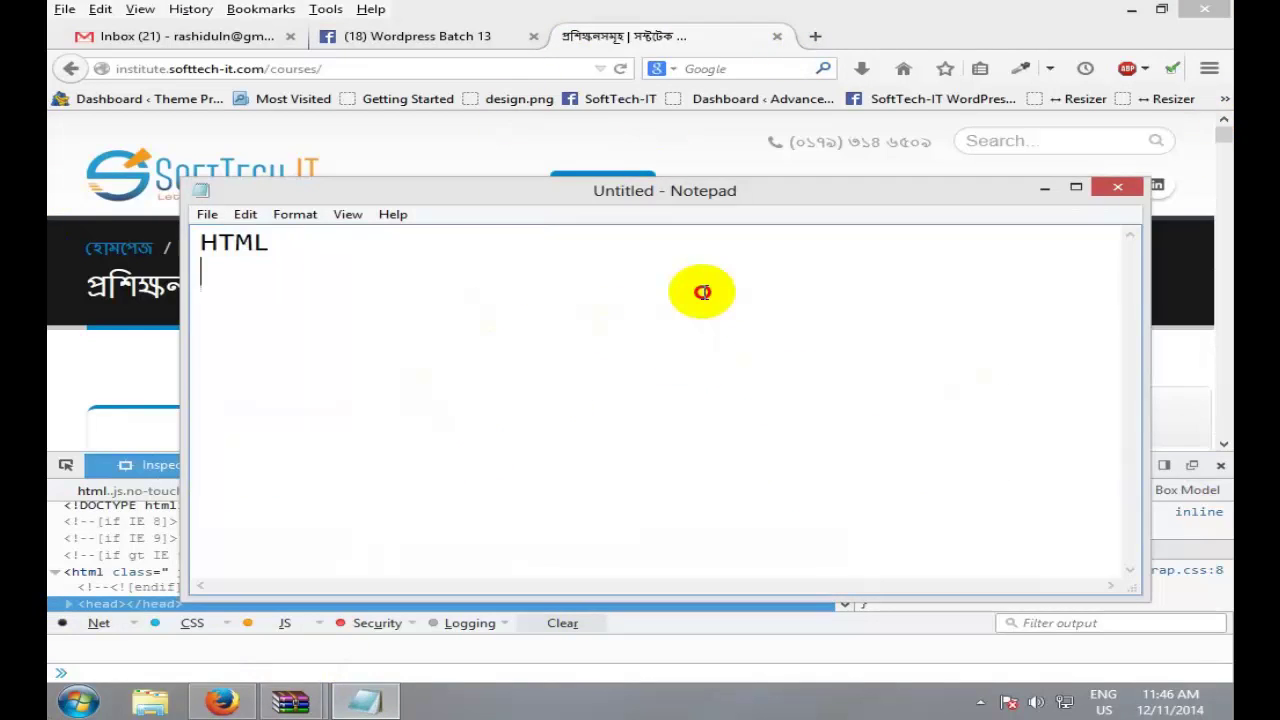
{"action": "left_click", "coordinate": [284, 304]}
{"action": "key", "text": "F12"}
{"action": "key", "text": "ctrl+w"}
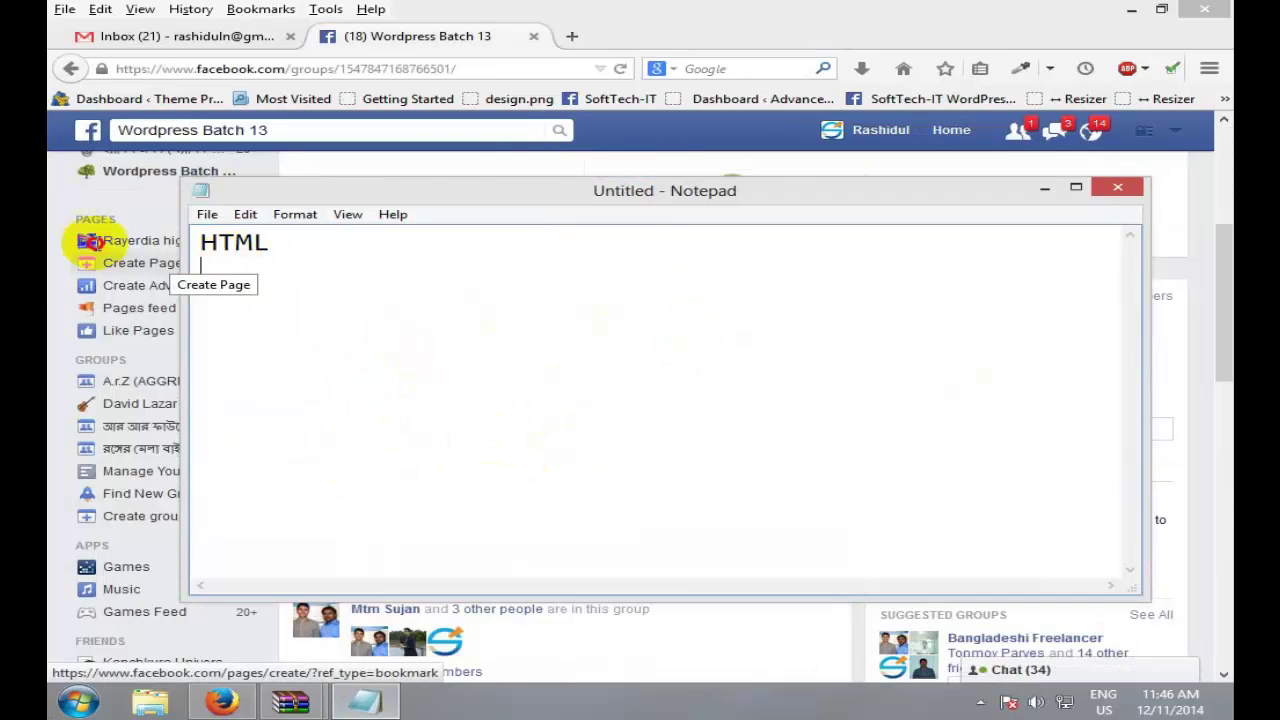
Step: Replace HTML with 'amara html soro korlam' and open Save As with Ctrl+S
{"action": "left_click_drag", "start_coordinate": [195, 242], "coordinate": [638, 247]}
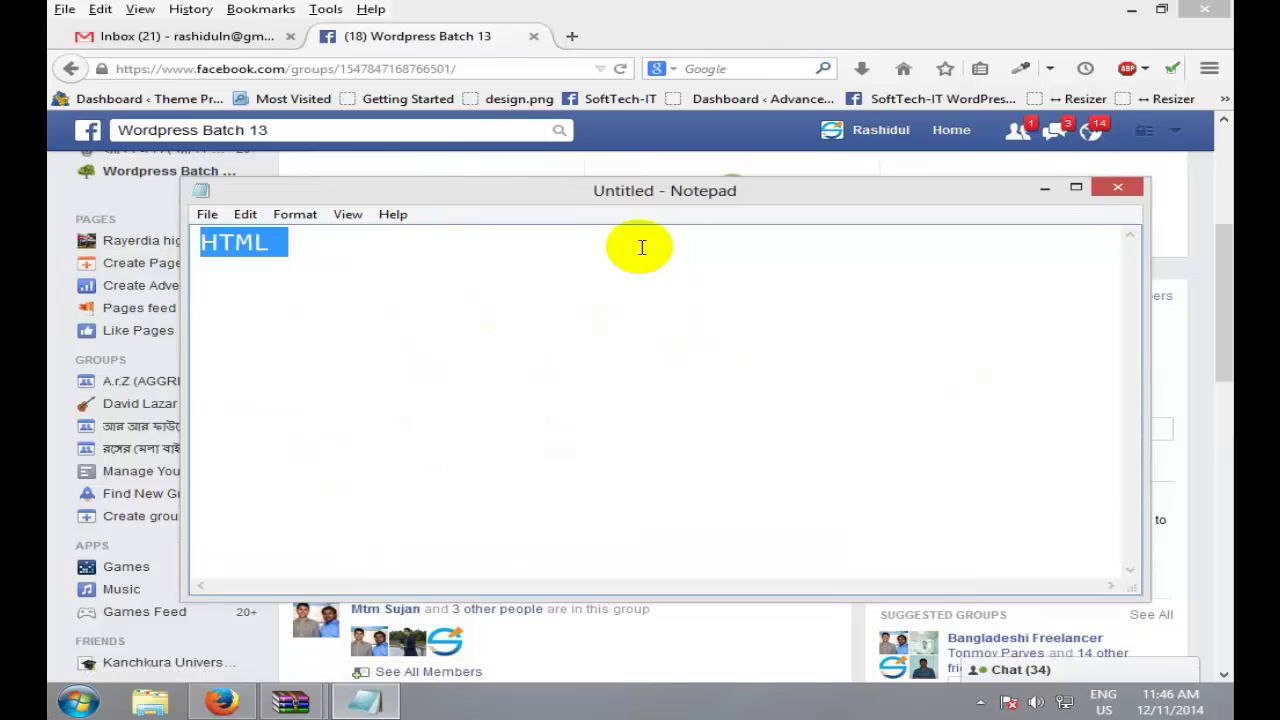
{"action": "type", "text": "amara "}
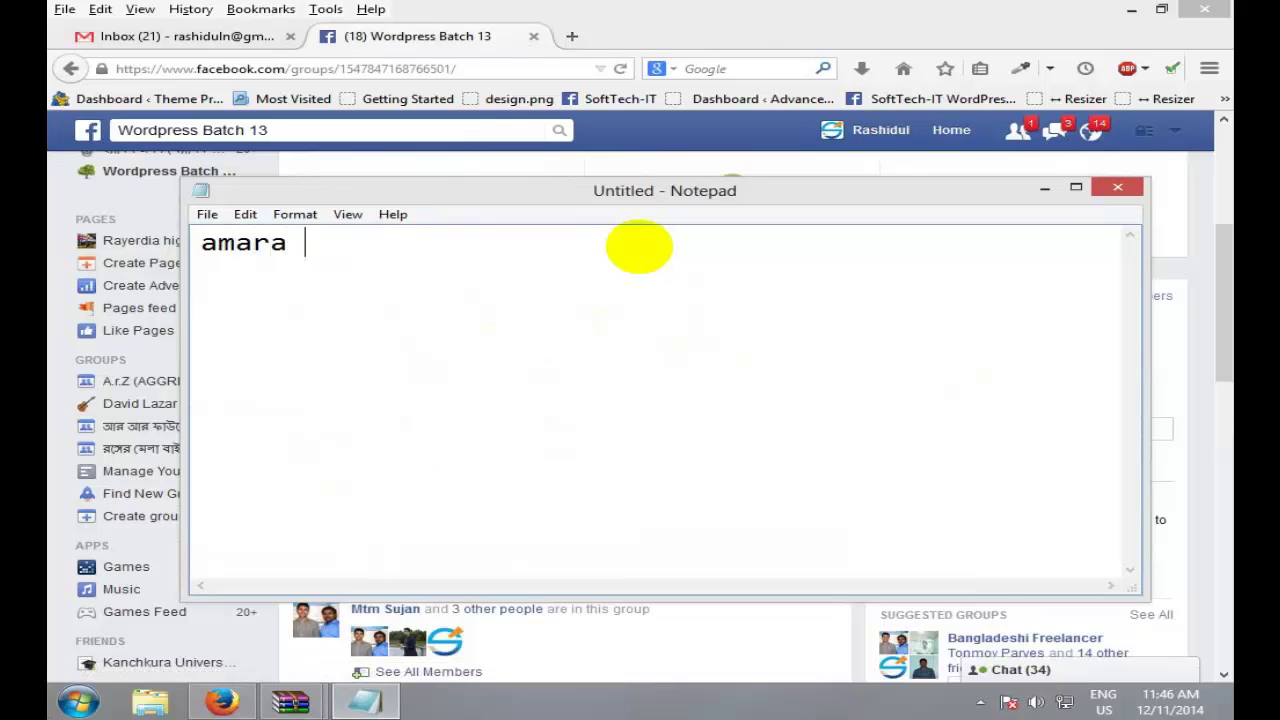
{"action": "type", "text": "html sor"}
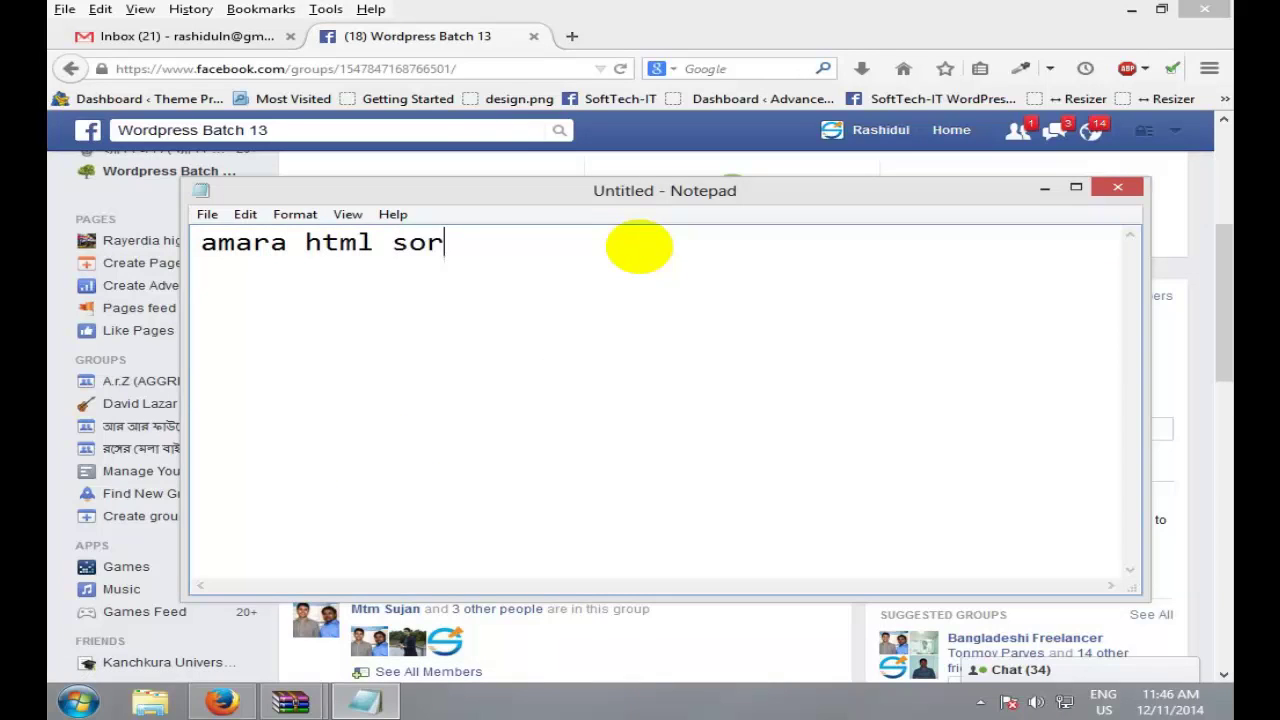
{"action": "type", "text": "o korlam"}
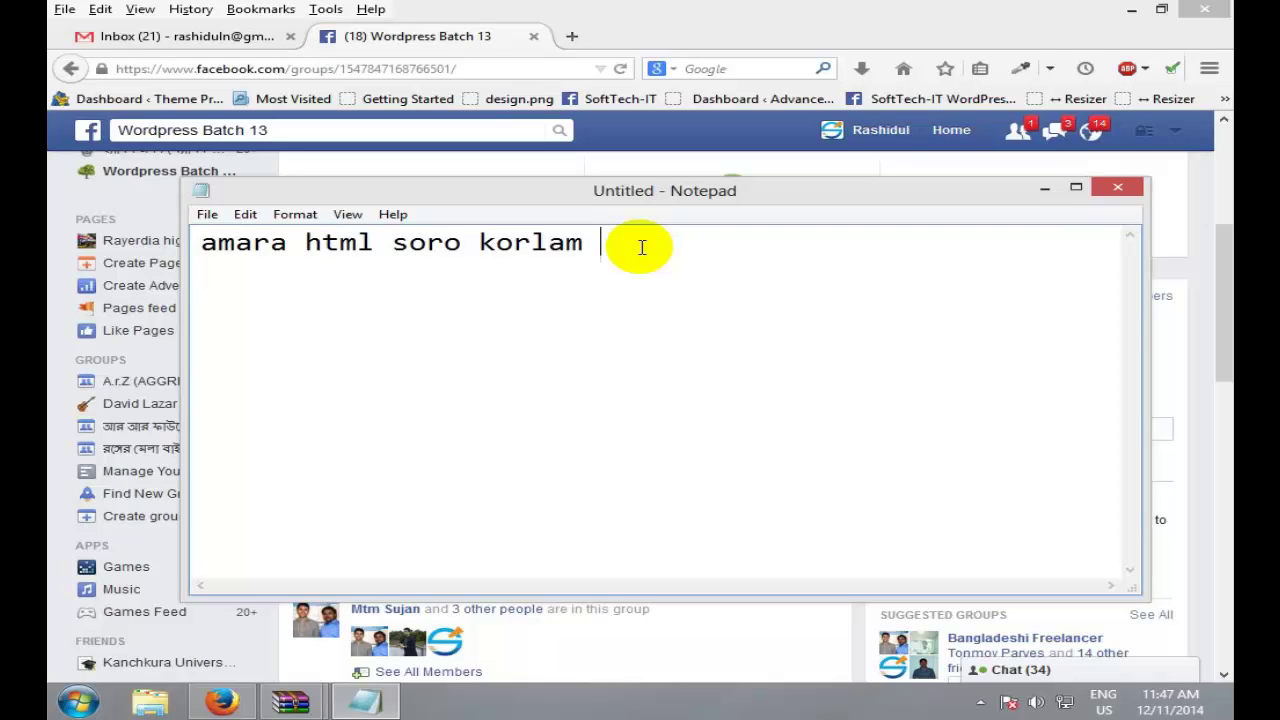
{"action": "key", "text": "ctrl+s"}
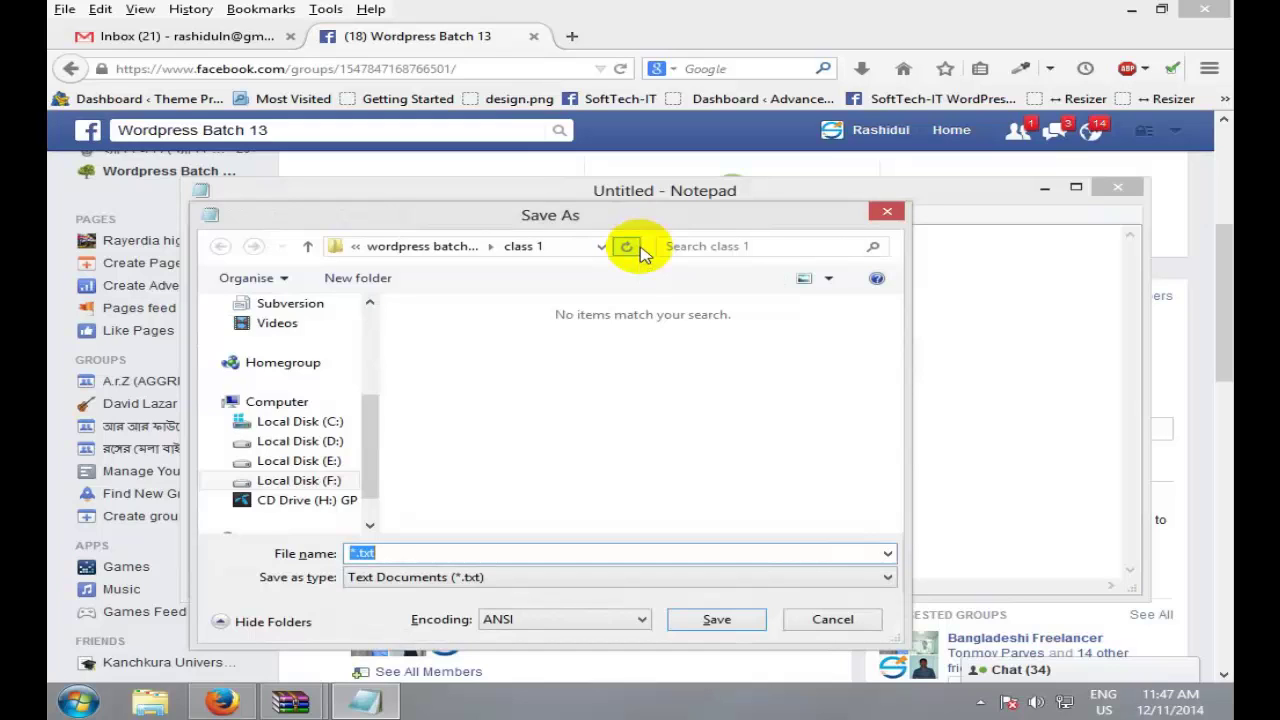
Step: Set the save location to Desktop, name the file 'class 1', and open File Explorer
{"action": "left_click", "coordinate": [308, 247]}
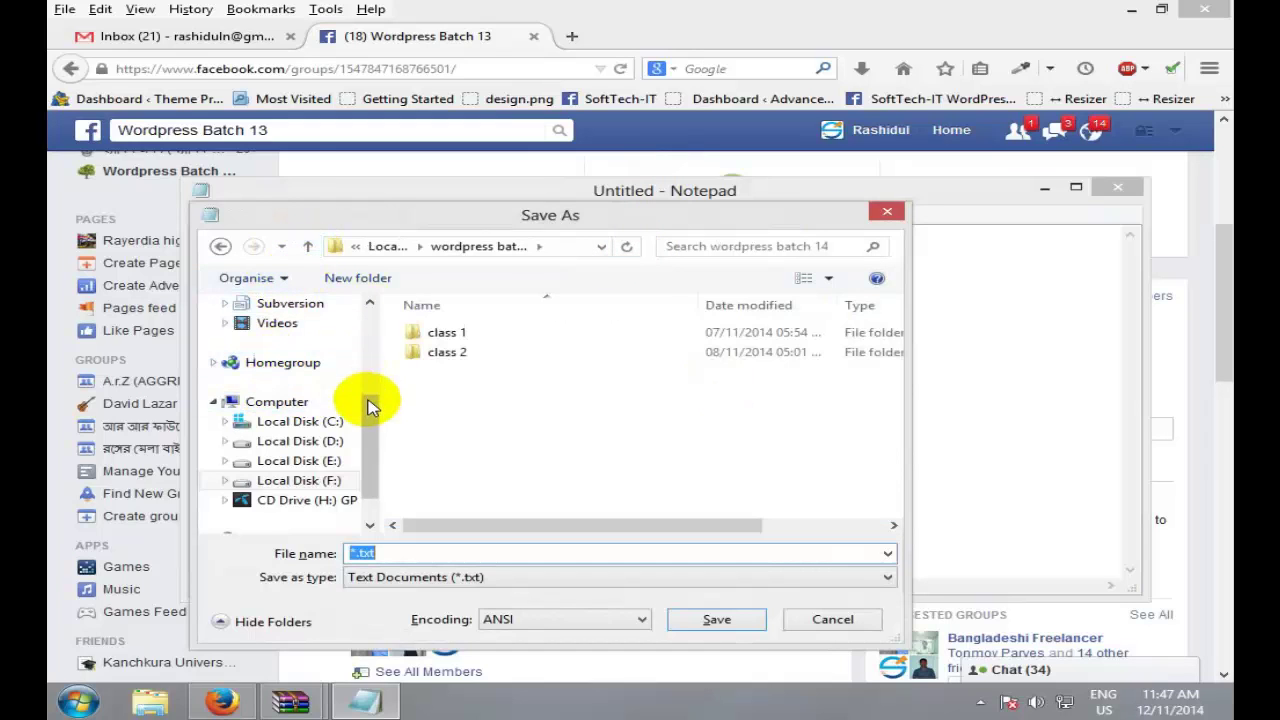
{"action": "left_click_drag", "start_coordinate": [370, 405], "coordinate": [380, 323]}
{"action": "left_click", "coordinate": [305, 334]}
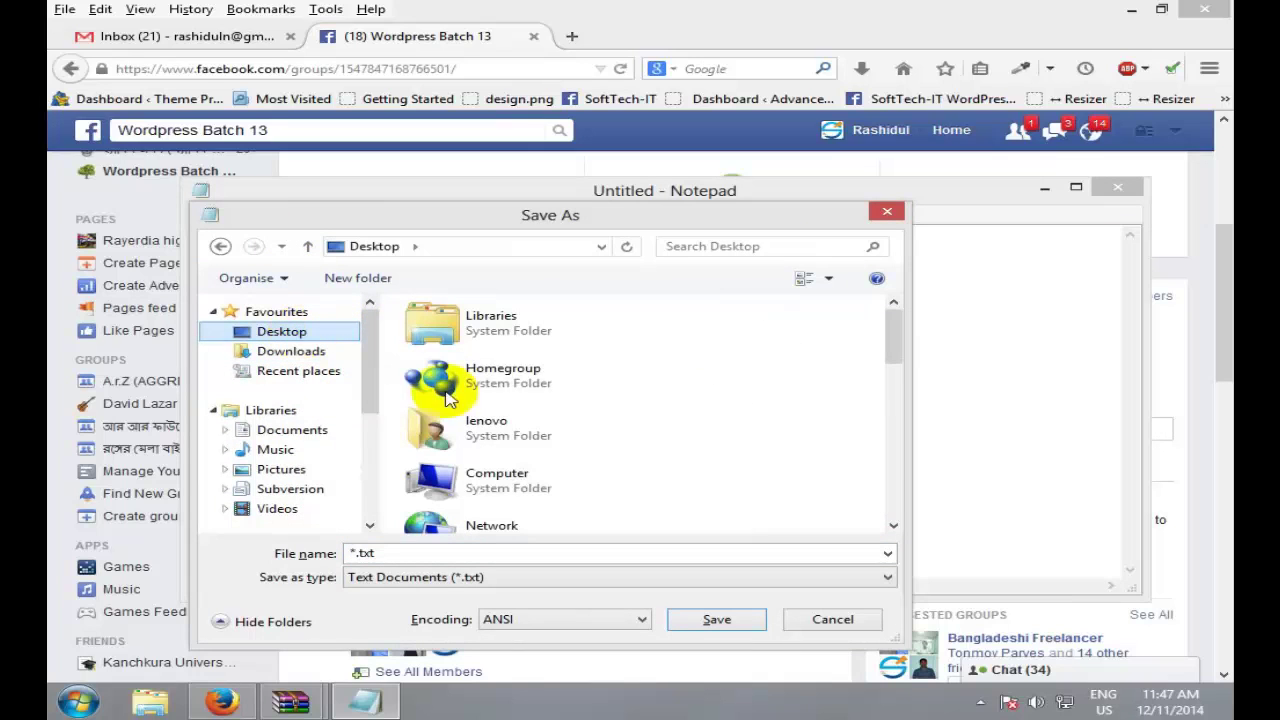
{"action": "left_click_drag", "start_coordinate": [892, 334], "coordinate": [888, 508]}
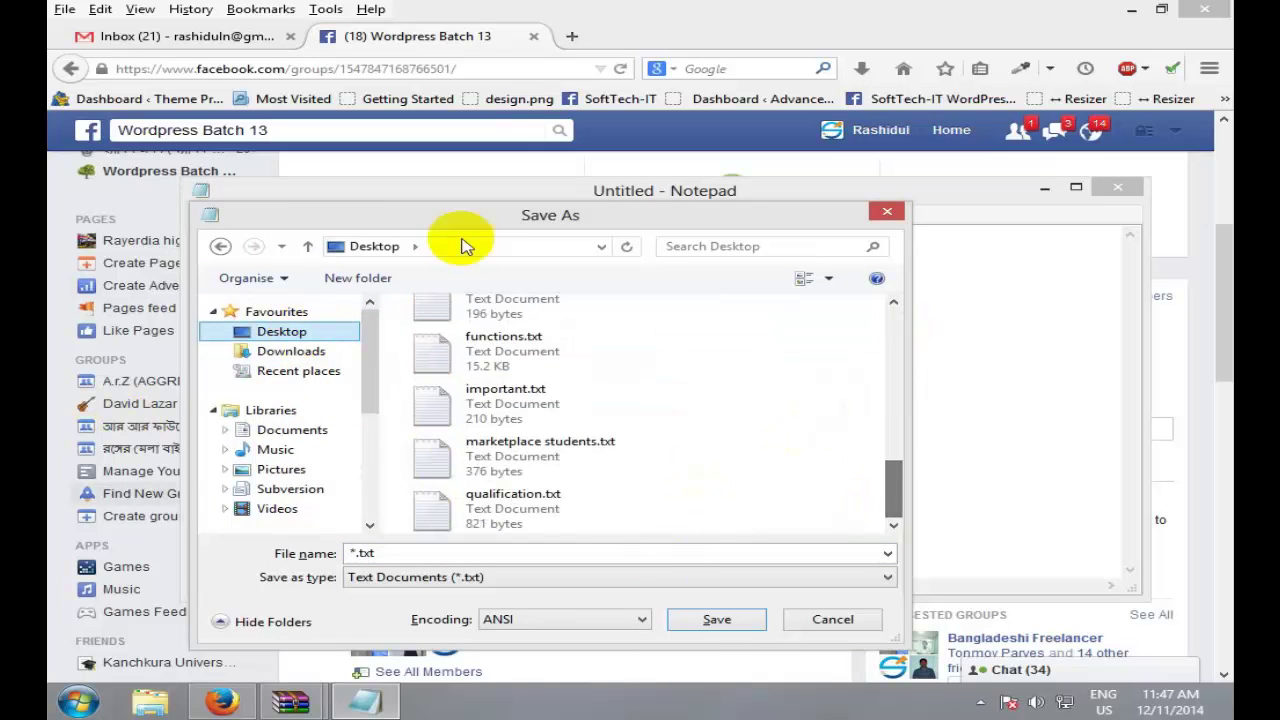
{"action": "left_click", "coordinate": [445, 555]}
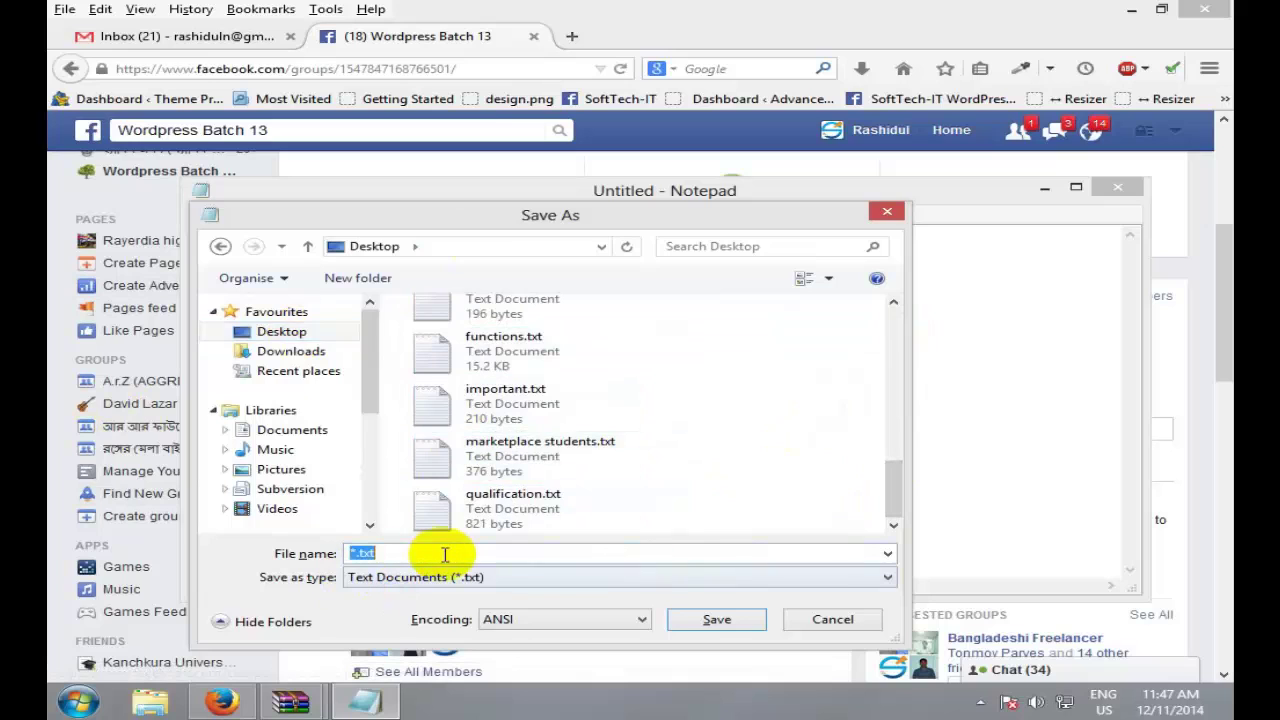
{"action": "type", "text": "class 1"}
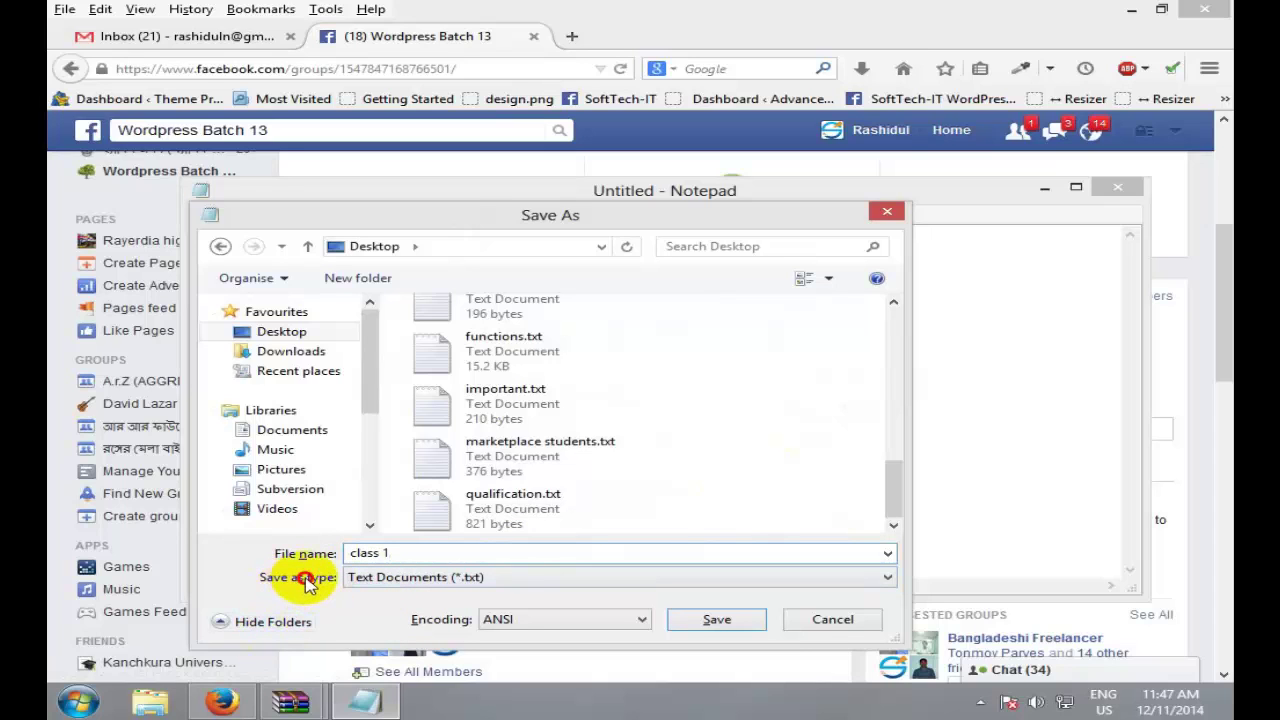
{"action": "left_click", "coordinate": [150, 703]}
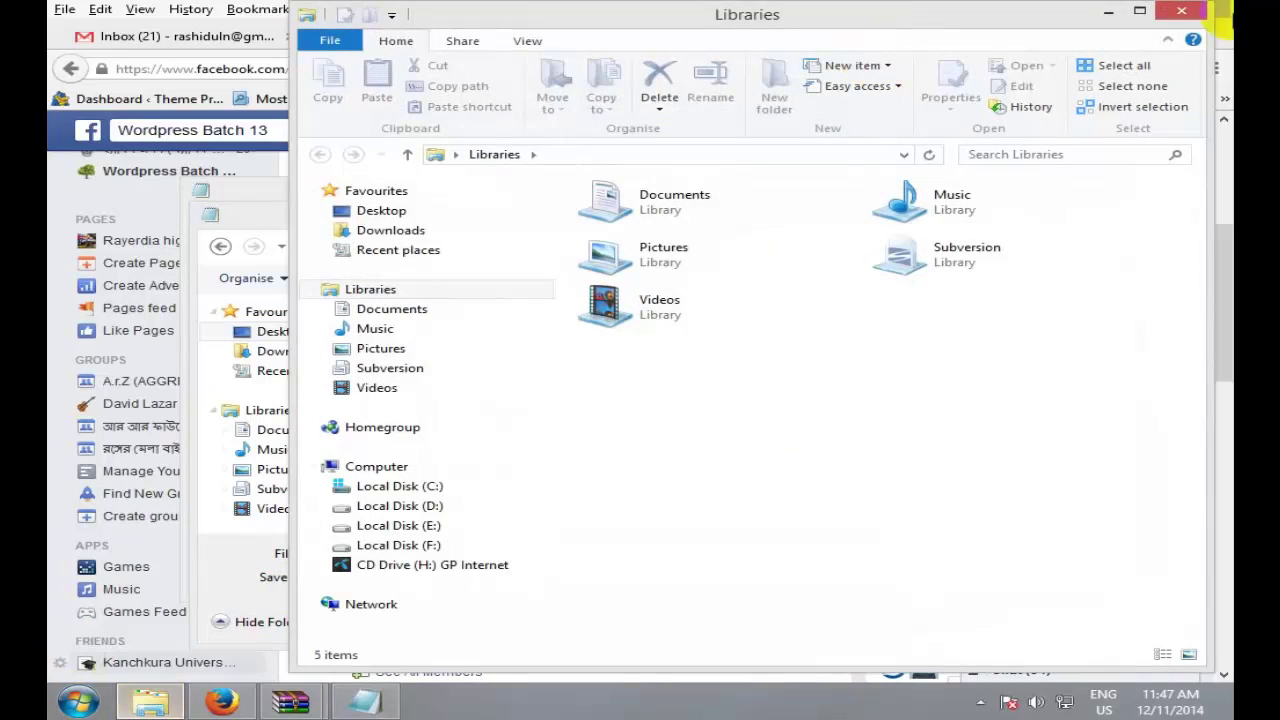
Step: Maximize the Libraries window, then switch back to Notepad's Save As dialog
{"action": "left_click", "coordinate": [1139, 10]}
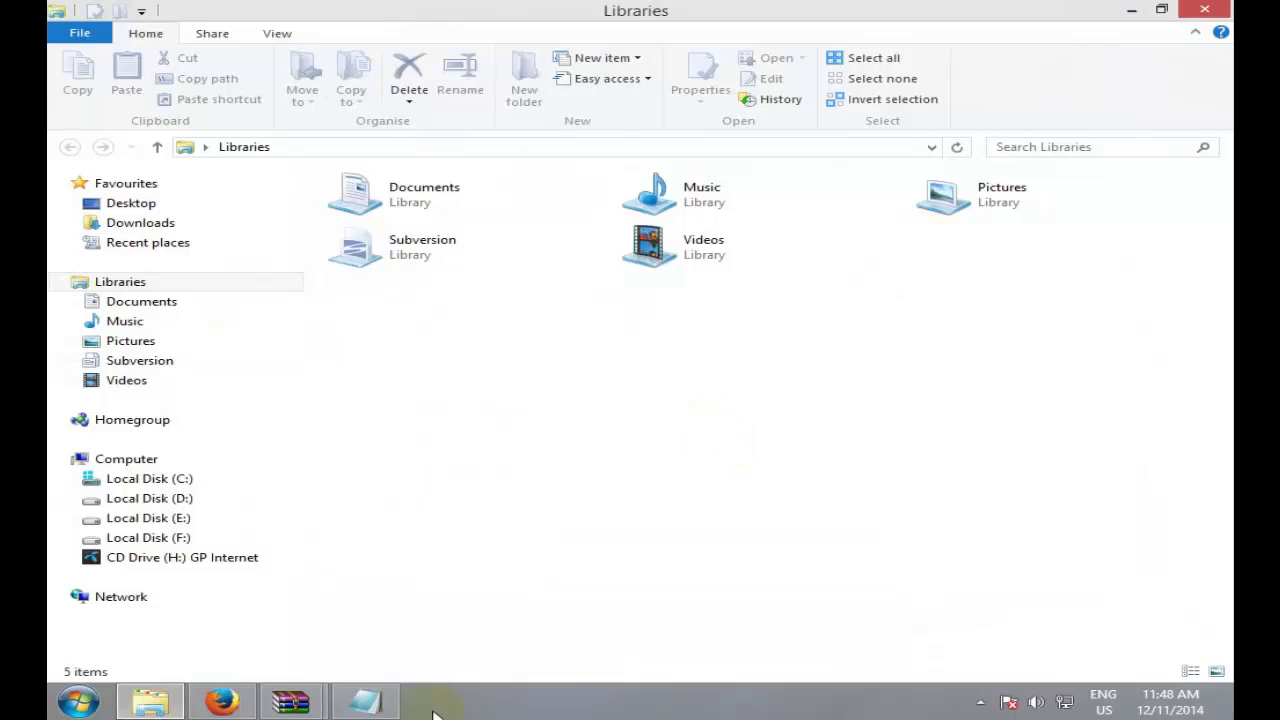
{"action": "left_click", "coordinate": [365, 702]}
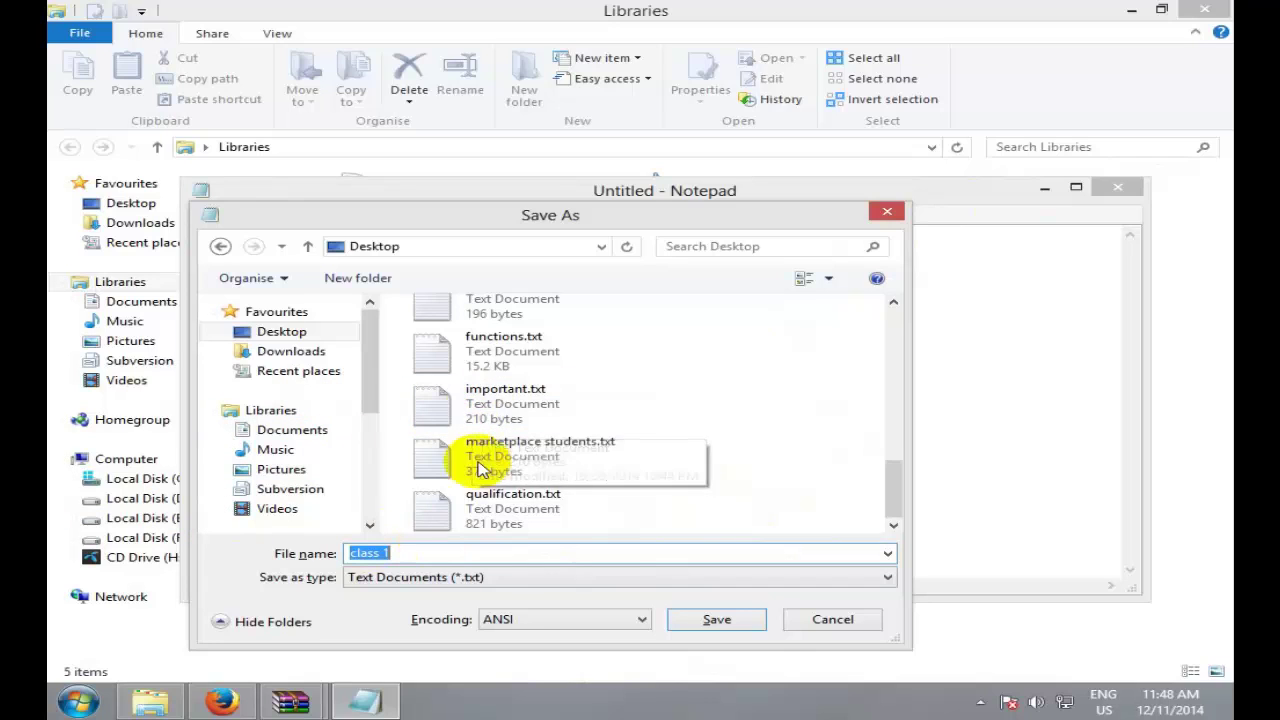
Step: Choose All Files (*.*) as the type and save the note as 'class 1.html'
{"action": "left_click", "coordinate": [500, 578]}
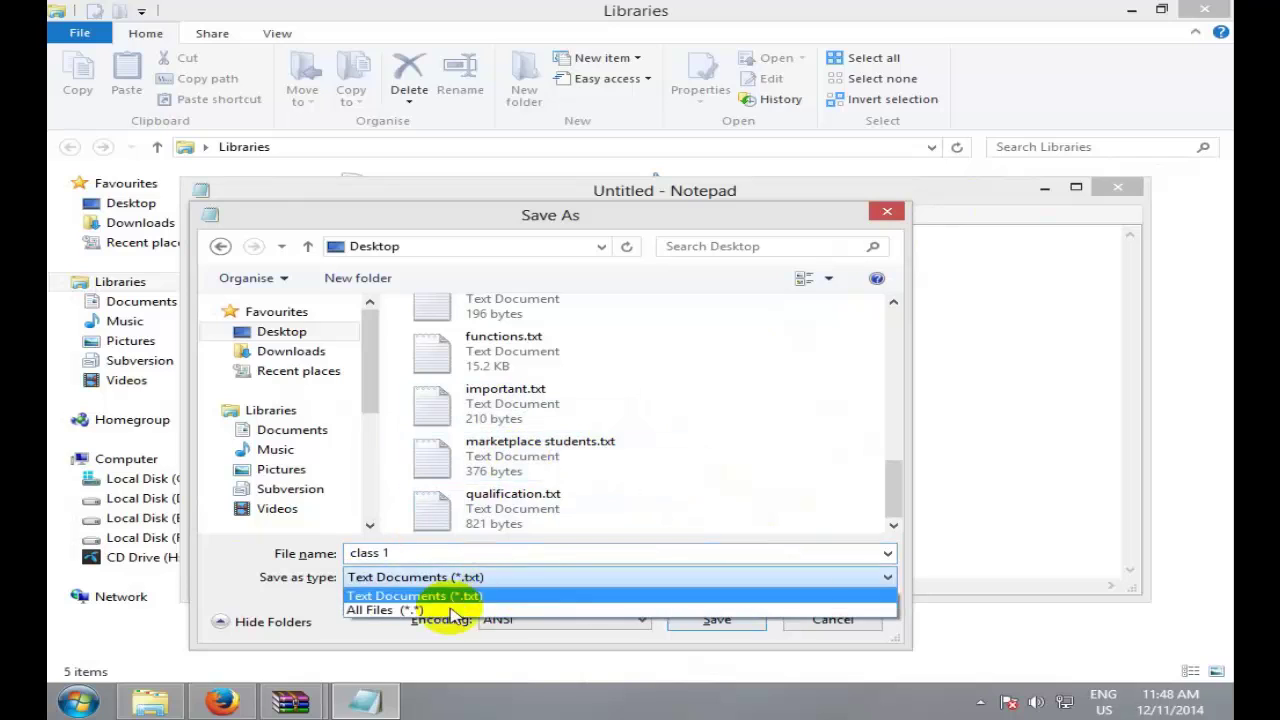
{"action": "left_click", "coordinate": [440, 606]}
{"action": "left_click", "coordinate": [466, 556]}
{"action": "double_click", "coordinate": [480, 549]}
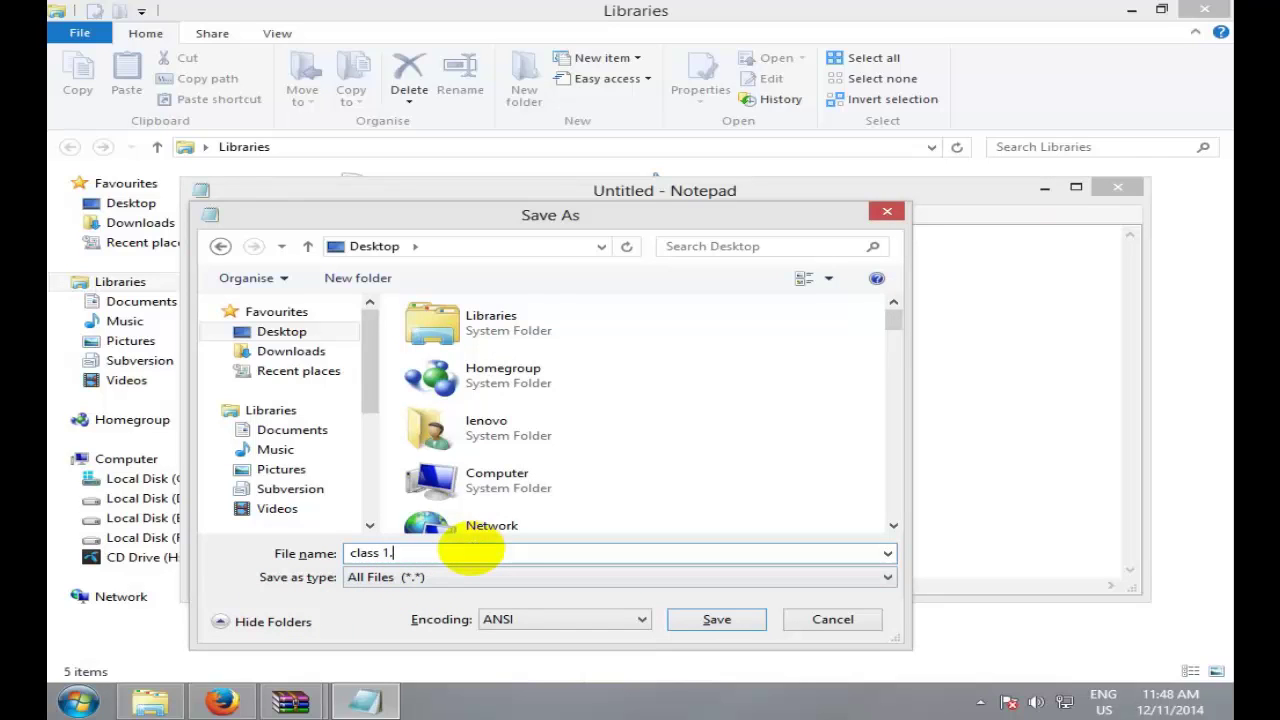
{"action": "key", "text": "Return"}
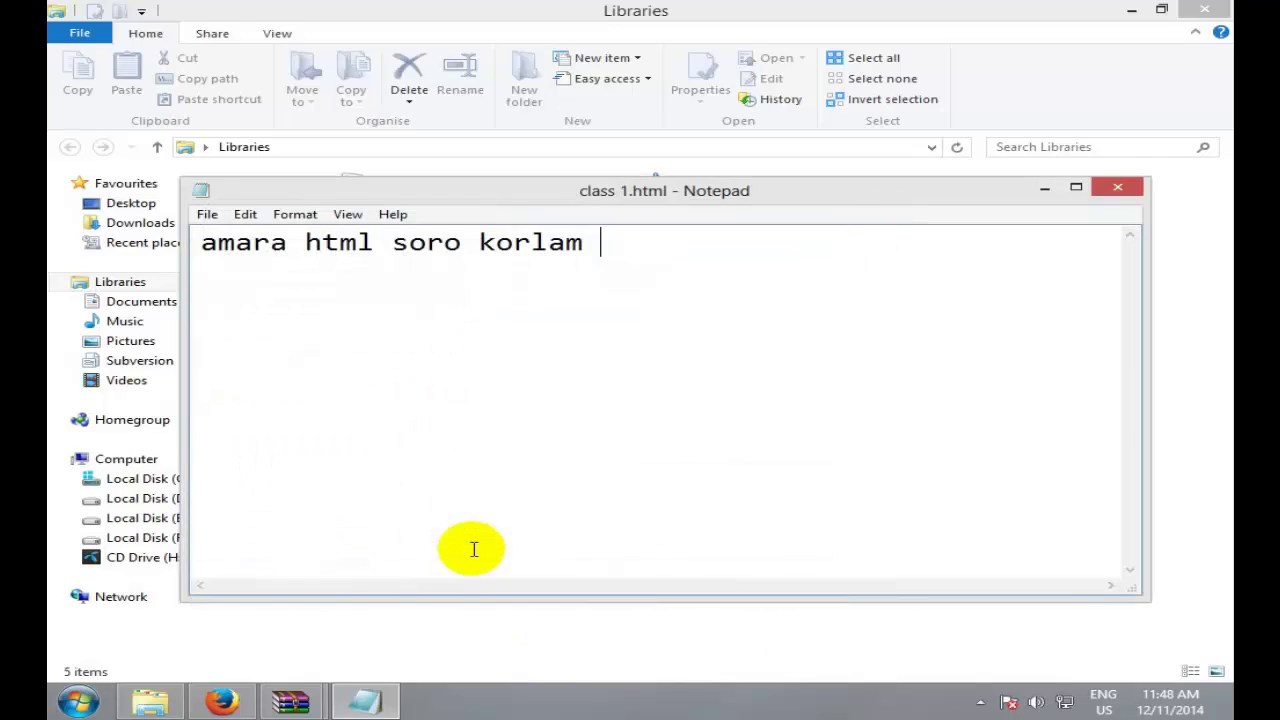
{"action": "left_click", "coordinate": [1133, 10]}
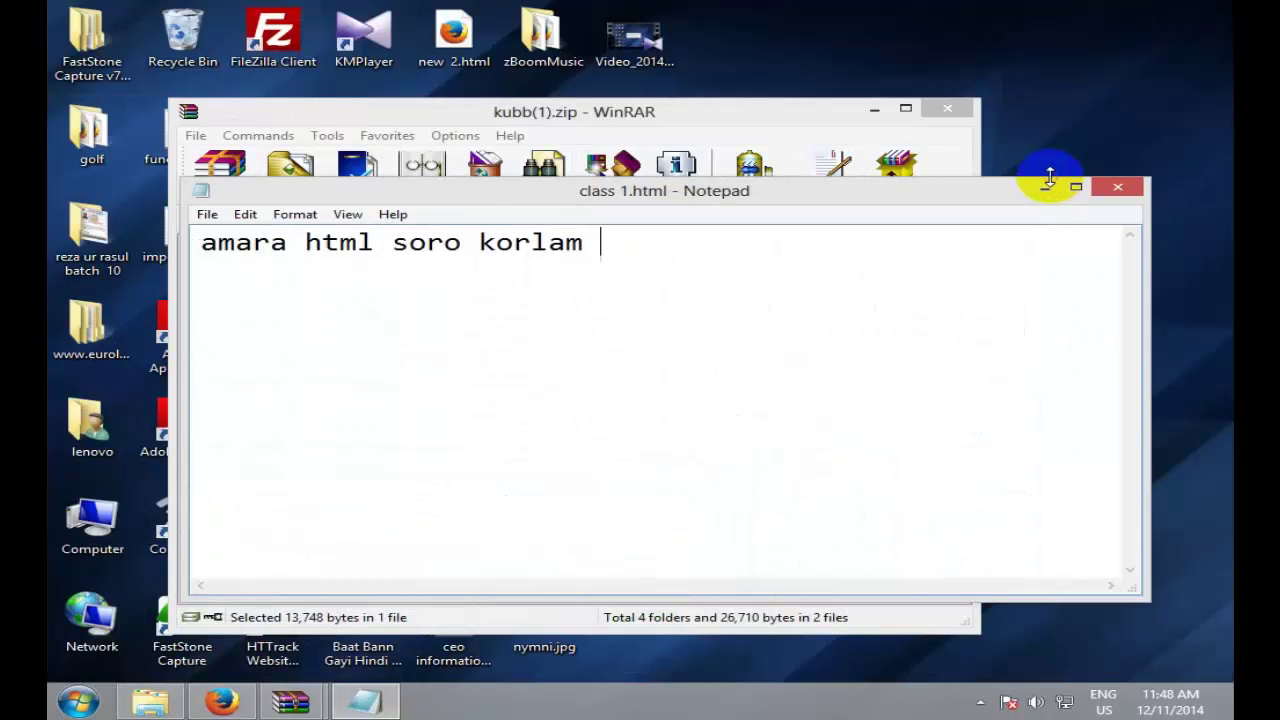
Step: Minimize Notepad and WinRAR, then open class 1.html from the desktop in Firefox
{"action": "left_click", "coordinate": [1047, 186]}
{"action": "left_click", "coordinate": [870, 108]}
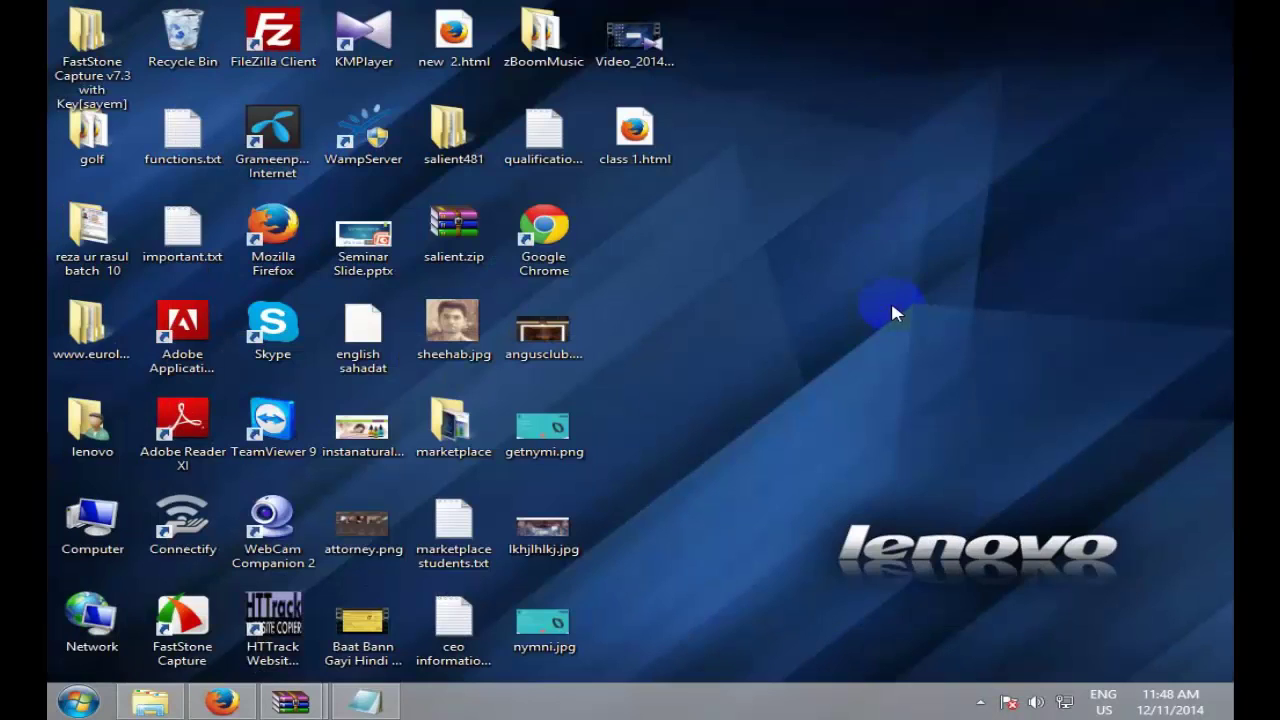
{"action": "left_click", "coordinate": [668, 158]}
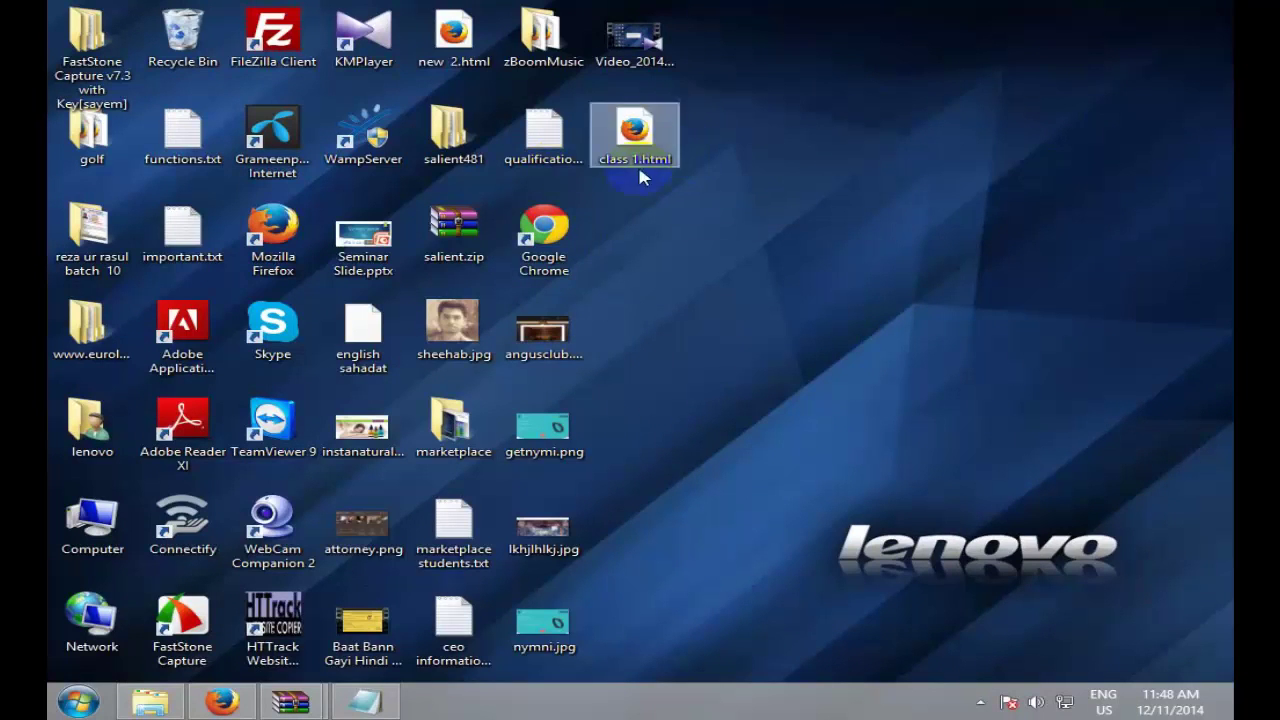
{"action": "double_click", "coordinate": [627, 137]}
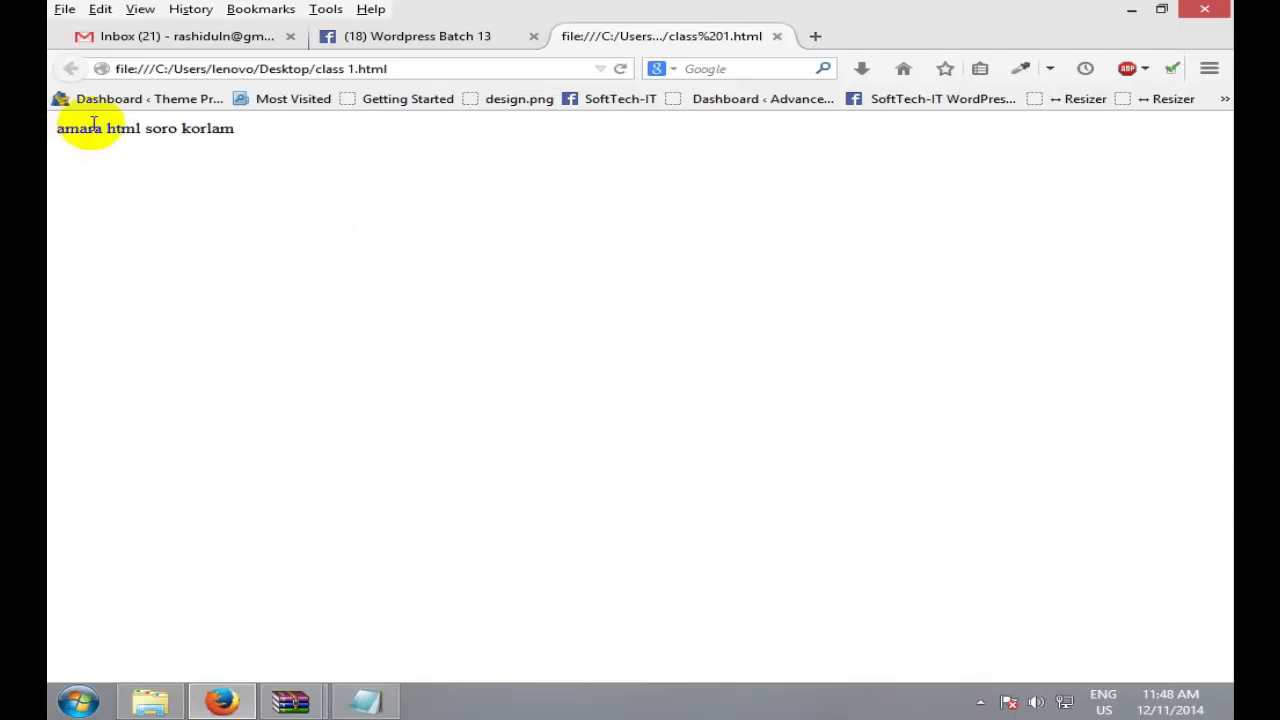
Step: Select words and the whole 'amara html soro korlam' line on the page, then minimize Firefox
{"action": "double_click", "coordinate": [93, 122]}
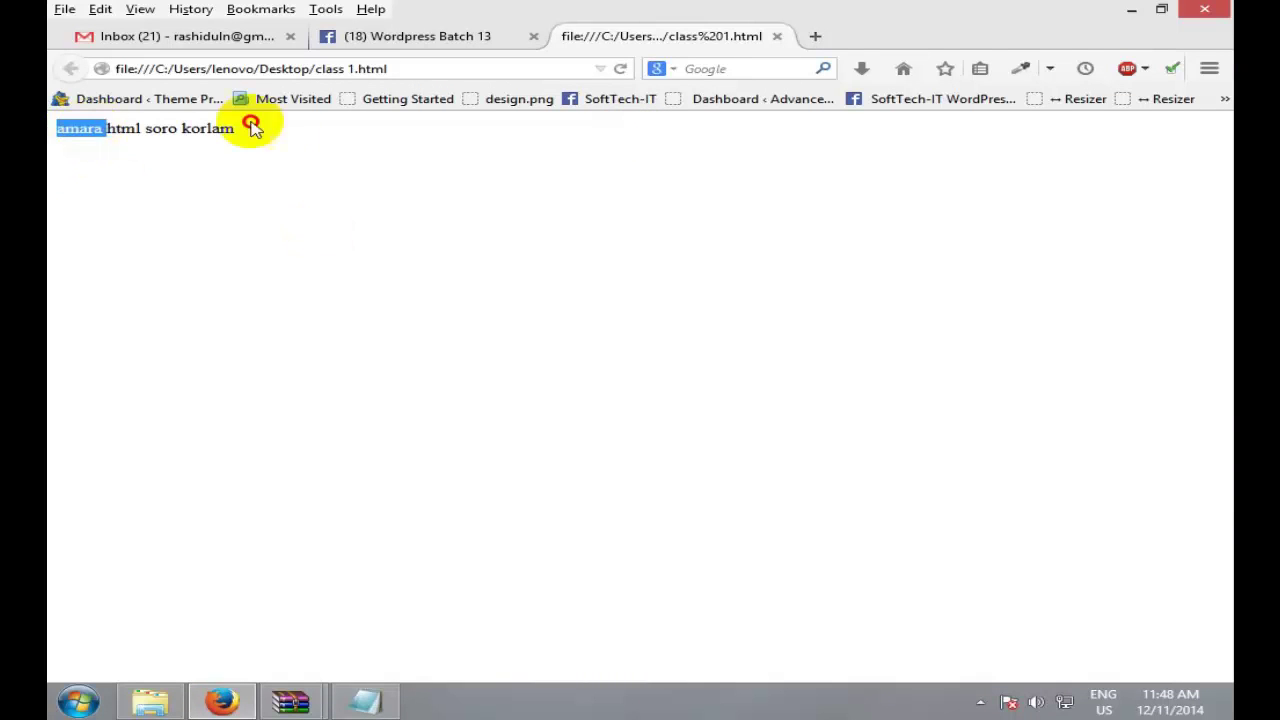
{"action": "left_click_drag", "start_coordinate": [251, 126], "coordinate": [120, 128]}
{"action": "left_click", "coordinate": [224, 150]}
{"action": "double_click", "coordinate": [215, 130]}
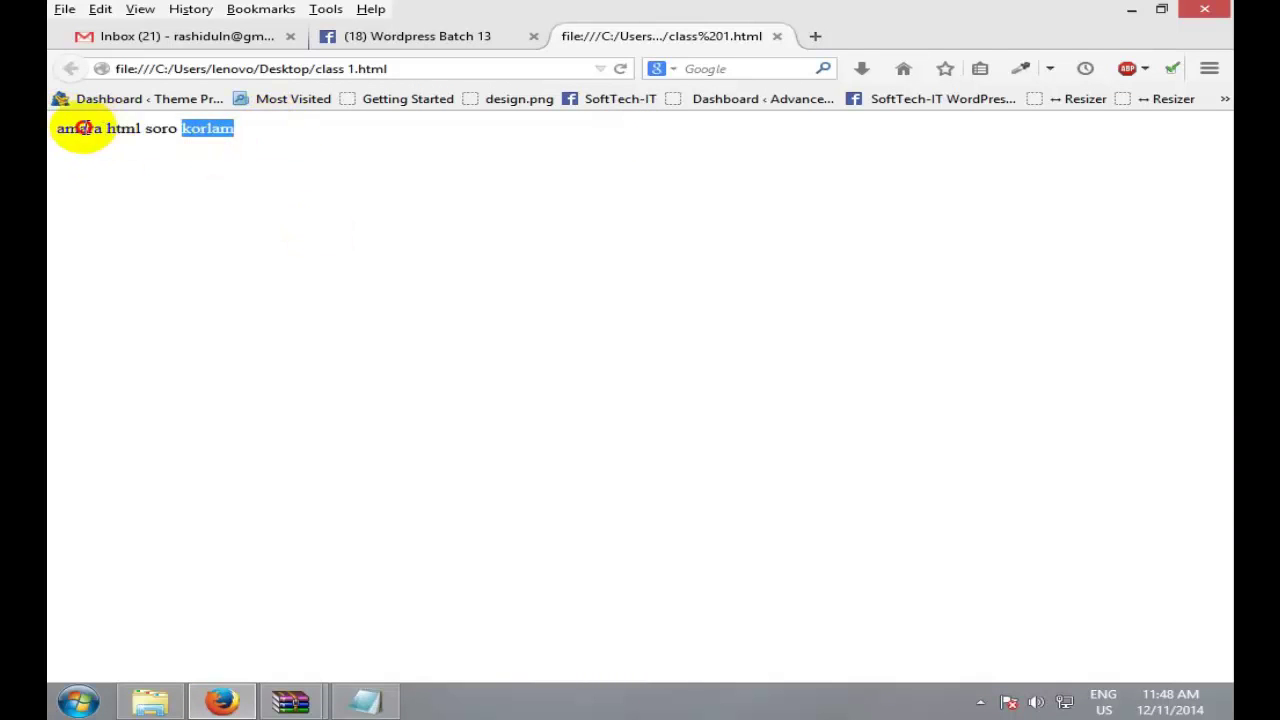
{"action": "double_click", "coordinate": [86, 129]}
{"action": "triple_click", "coordinate": [240, 126]}
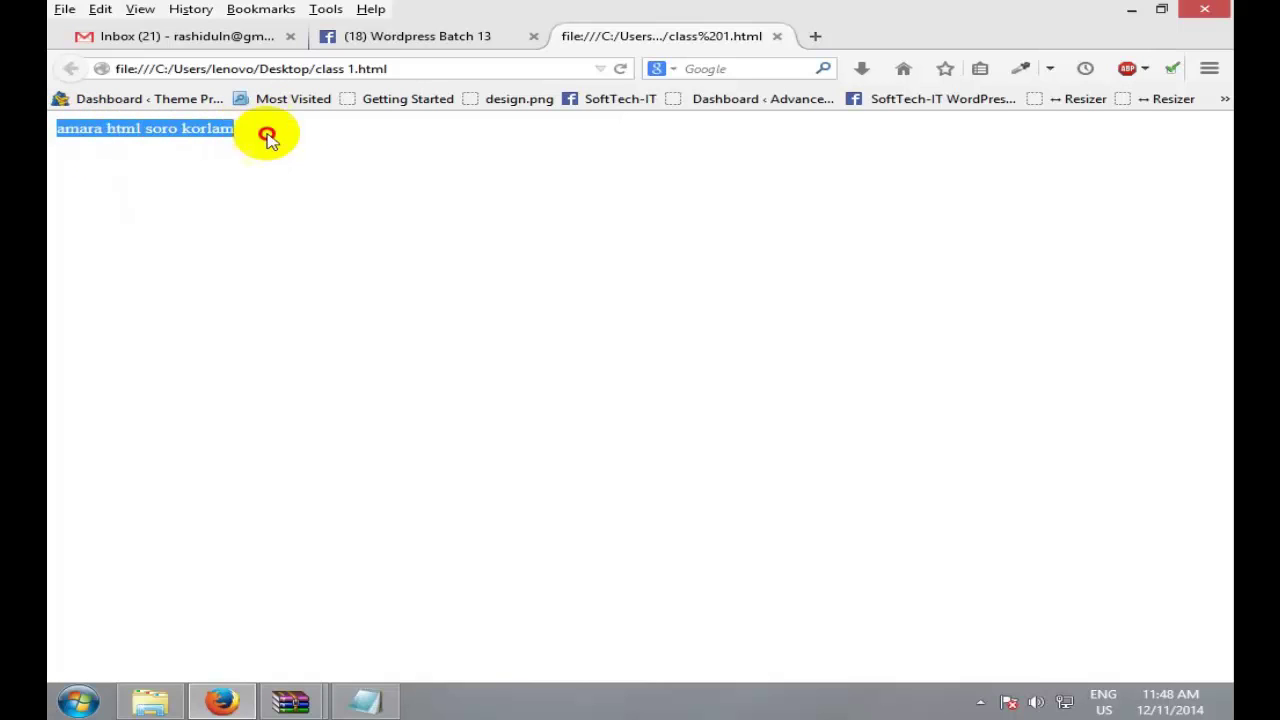
{"action": "double_click", "coordinate": [188, 132]}
{"action": "triple_click", "coordinate": [70, 140]}
{"action": "double_click", "coordinate": [271, 158]}
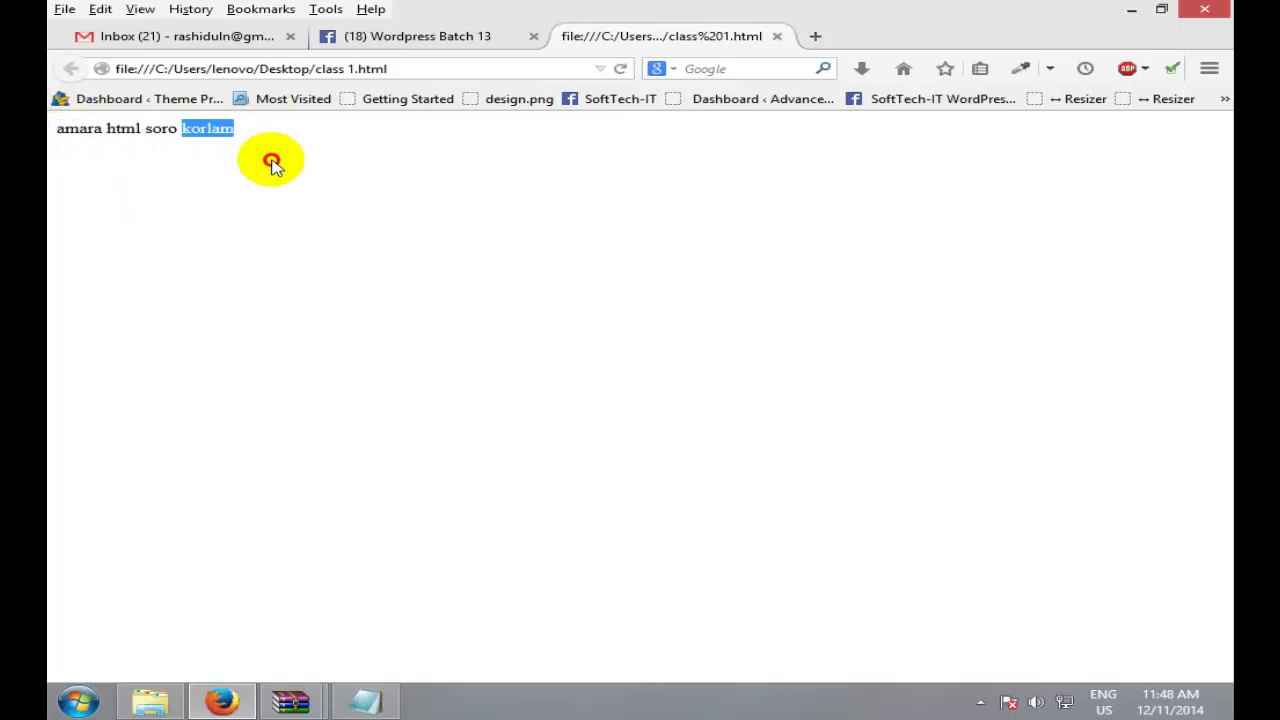
{"action": "triple_click", "coordinate": [52, 150]}
{"action": "left_click", "coordinate": [527, 264]}
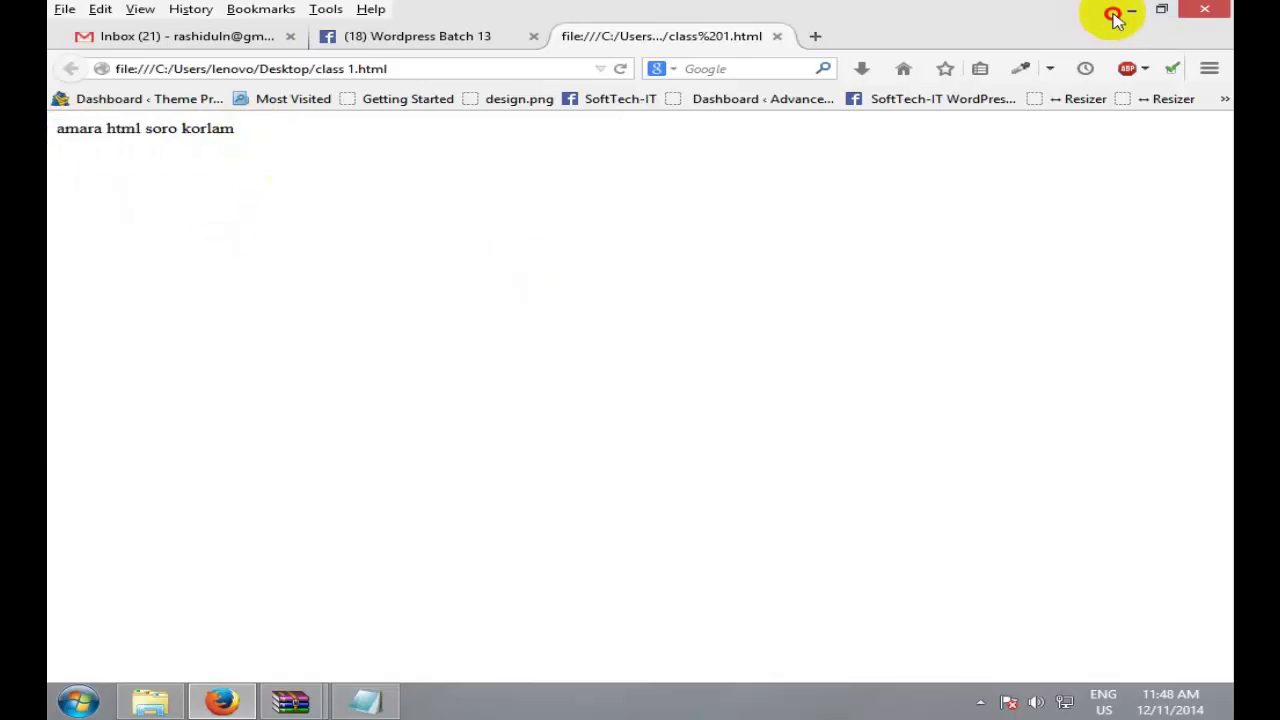
{"action": "left_click", "coordinate": [1130, 10]}
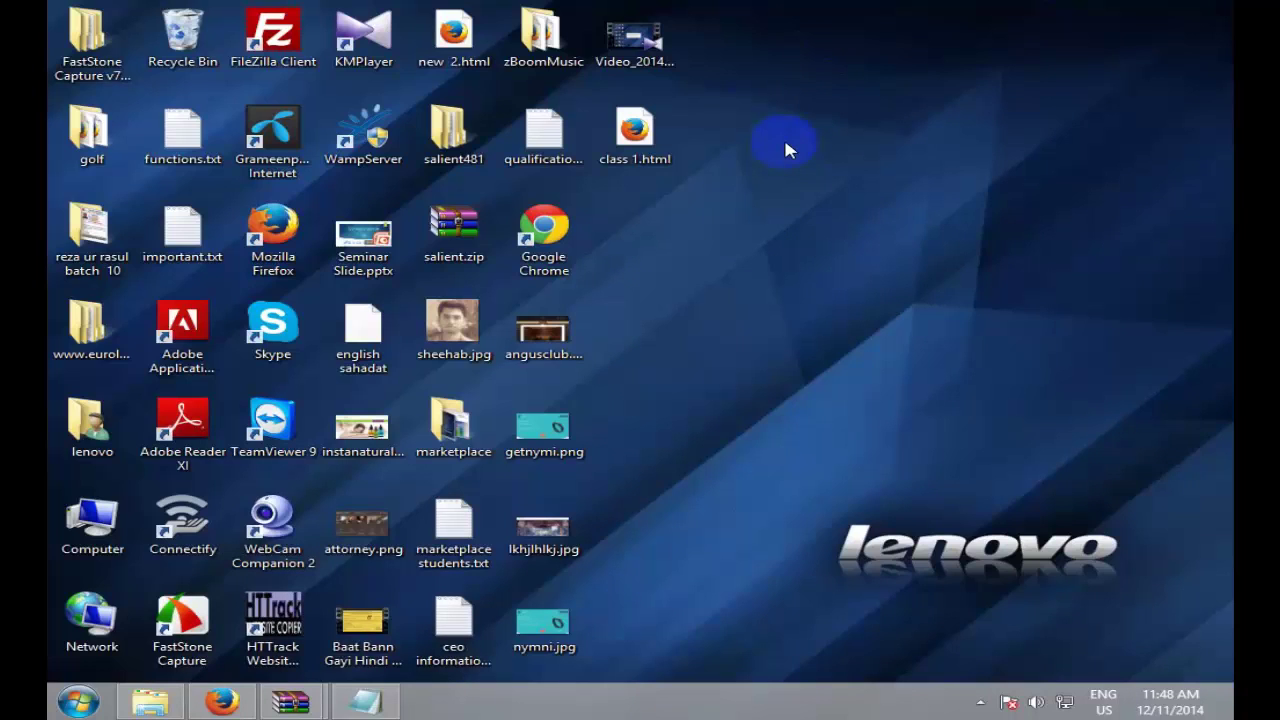
Step: Open File Explorer's View options, then minimize it and refresh the desktop icons
{"action": "left_click", "coordinate": [652, 160]}
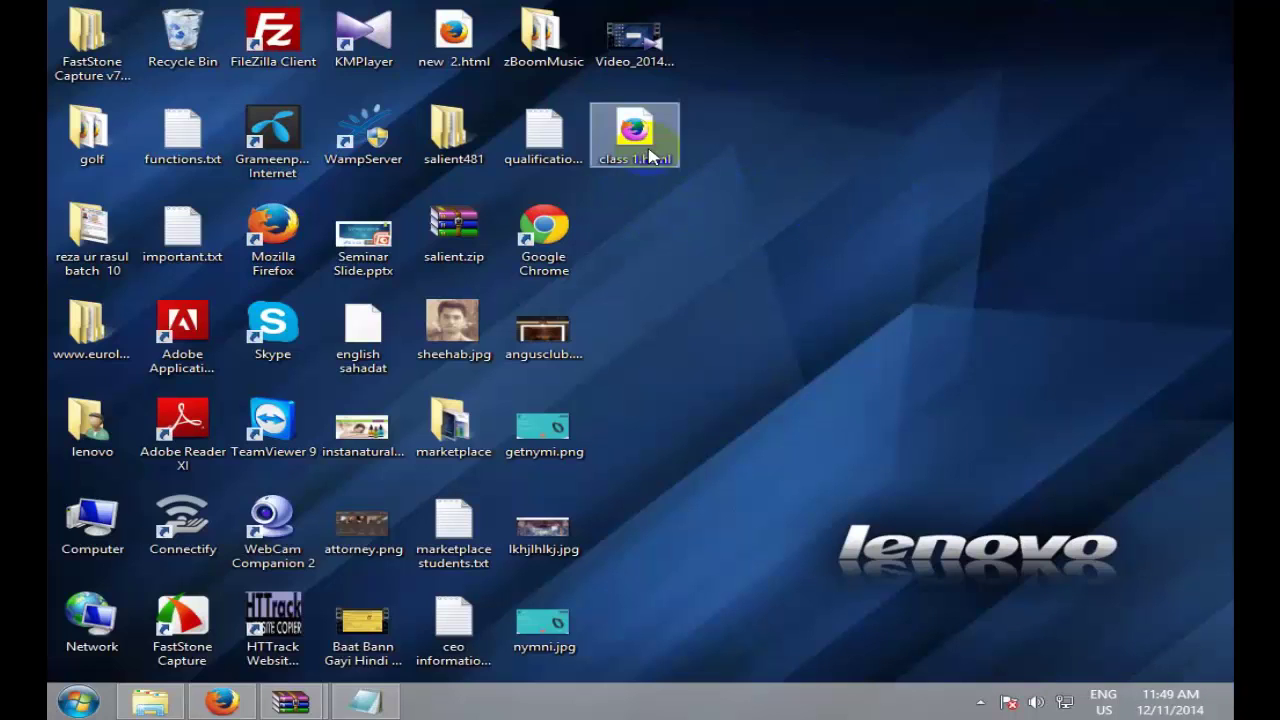
{"action": "left_click", "coordinate": [150, 702]}
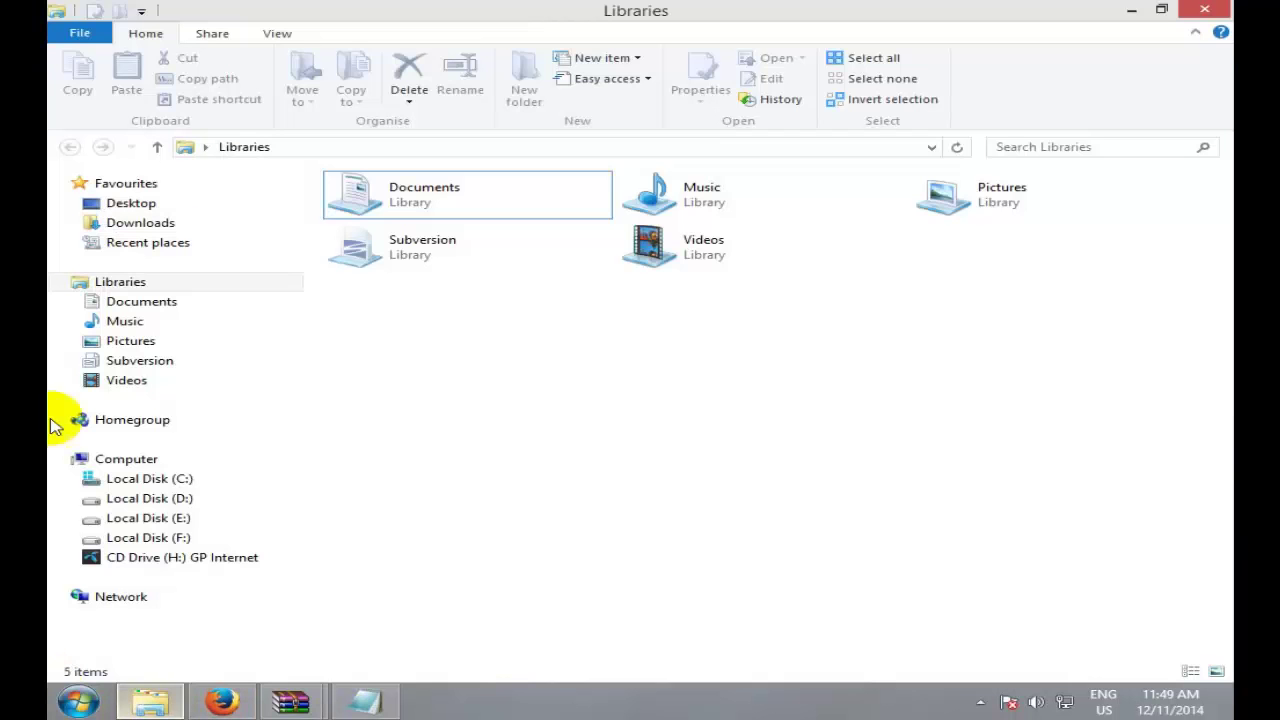
{"action": "left_click", "coordinate": [277, 35]}
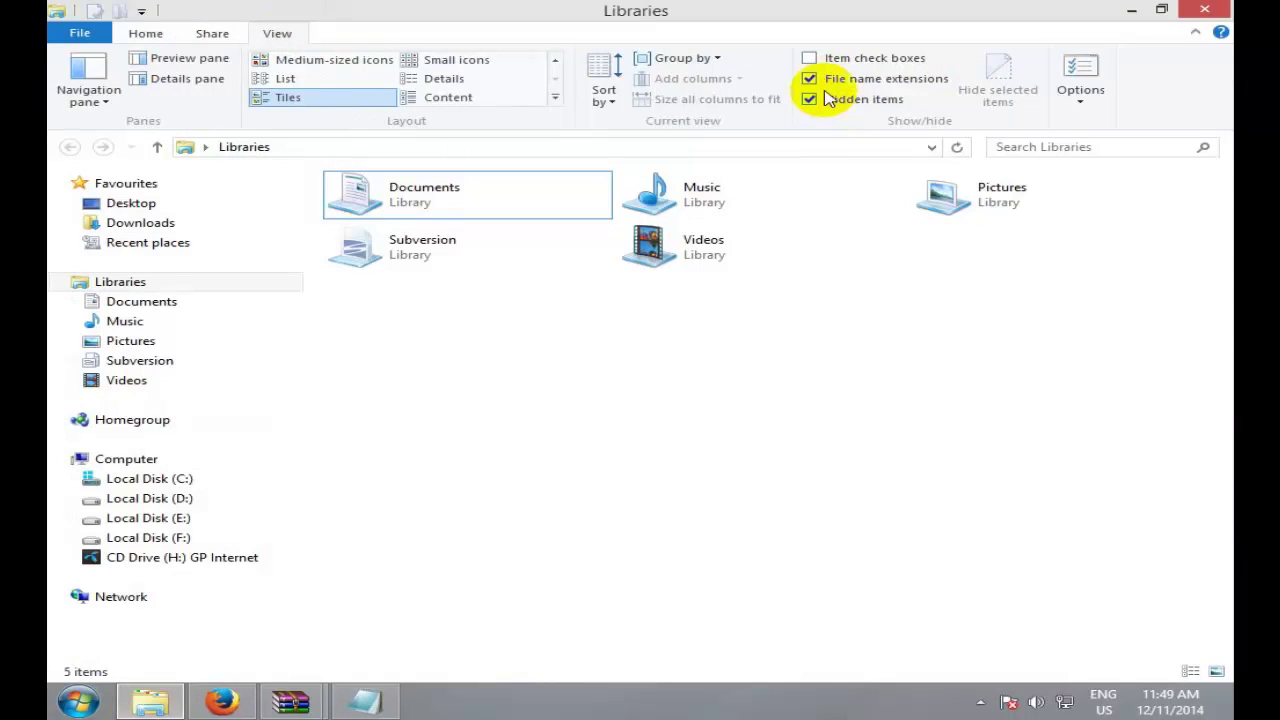
{"action": "left_click", "coordinate": [1131, 10]}
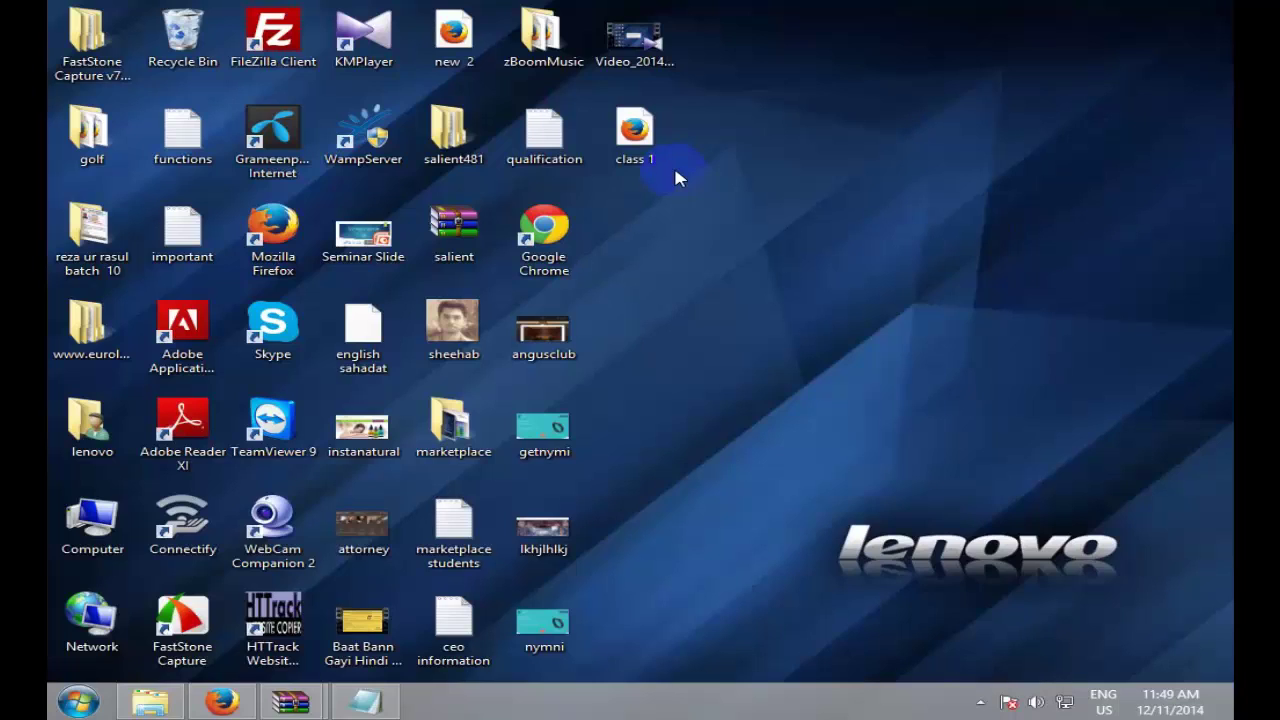
{"action": "mouse_move", "coordinate": [1230, 8]}
{"action": "right_click", "coordinate": [872, 199]}
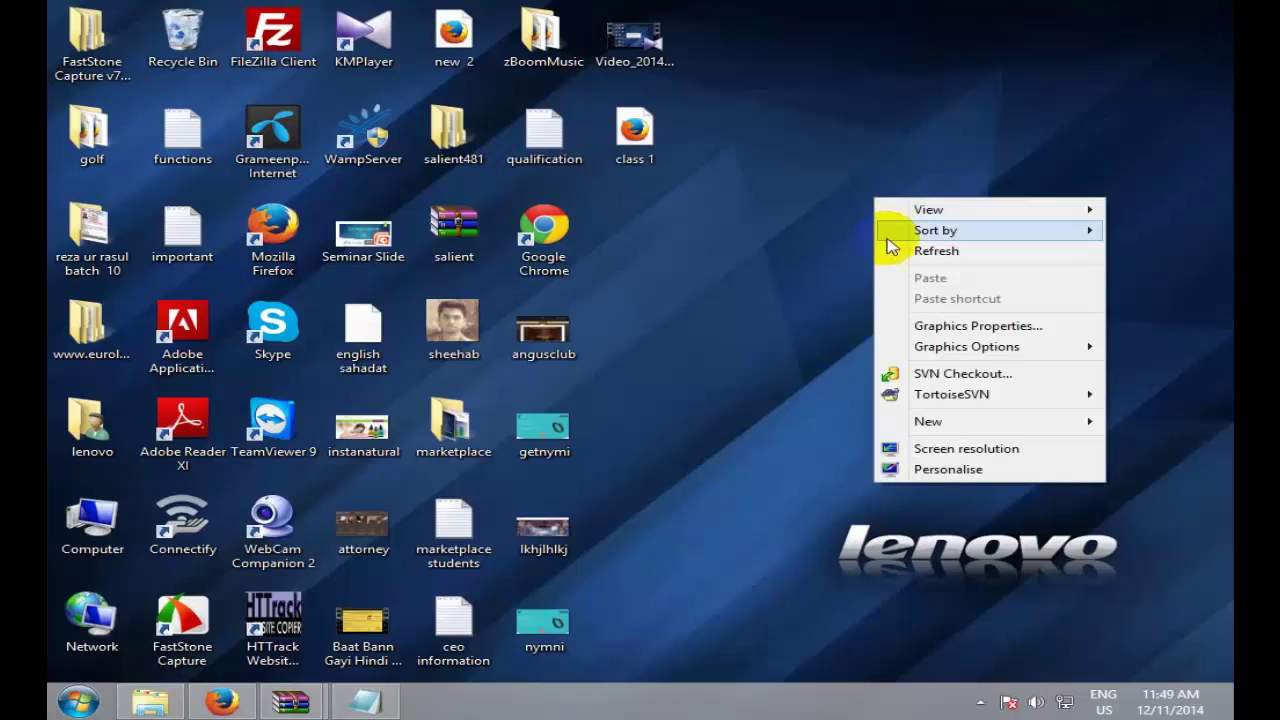
{"action": "left_click", "coordinate": [898, 262]}
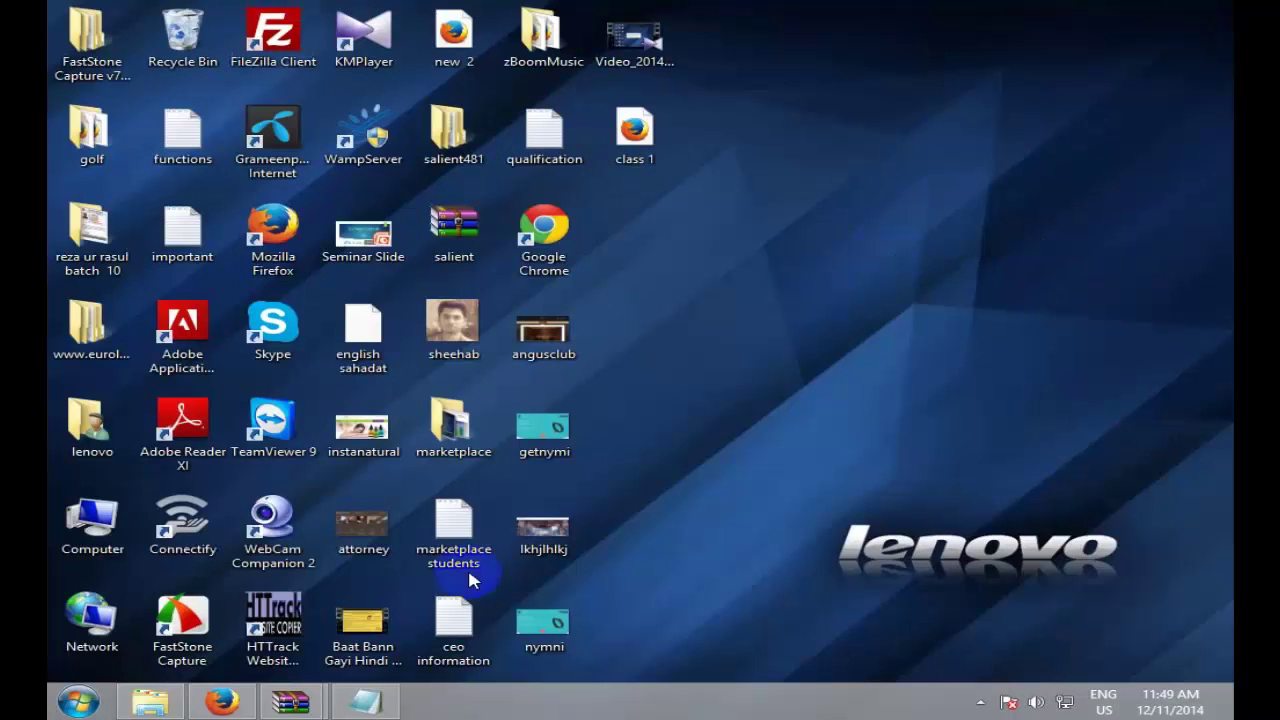
Step: Turn File name extensions back on in the View ribbon and check the desktop names
{"action": "left_click", "coordinate": [146, 703]}
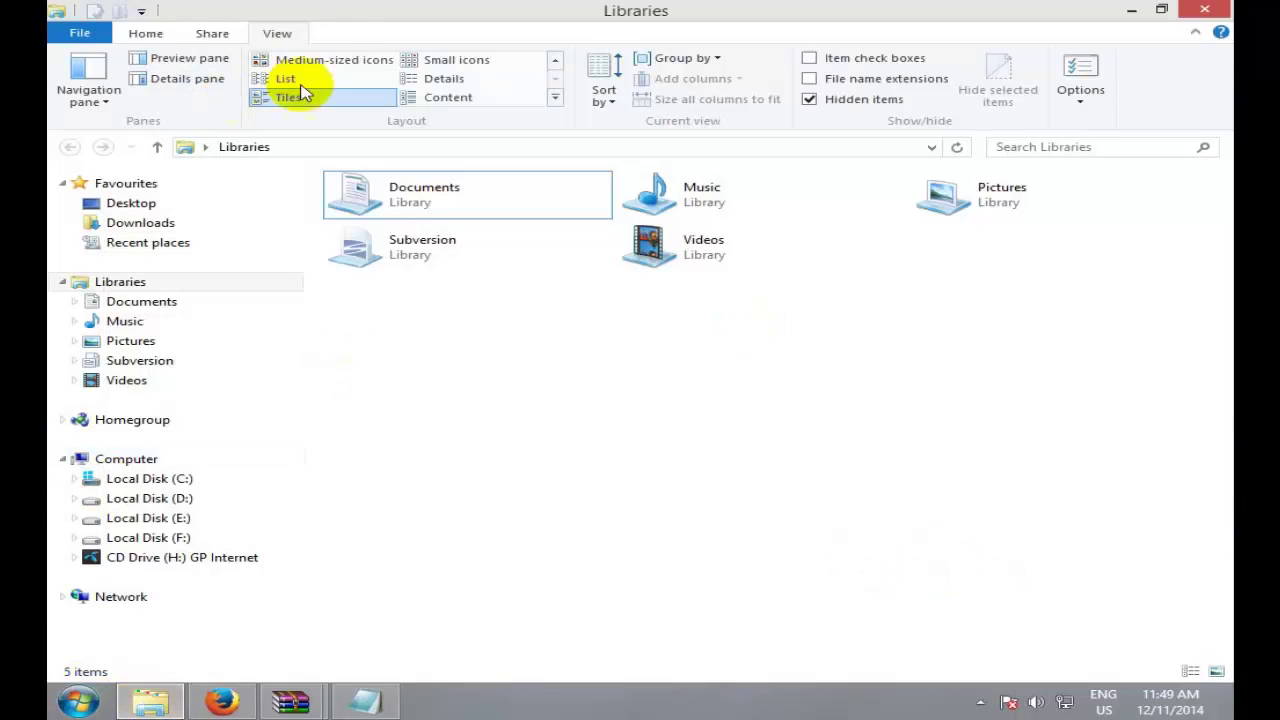
{"action": "double_click", "coordinate": [276, 34]}
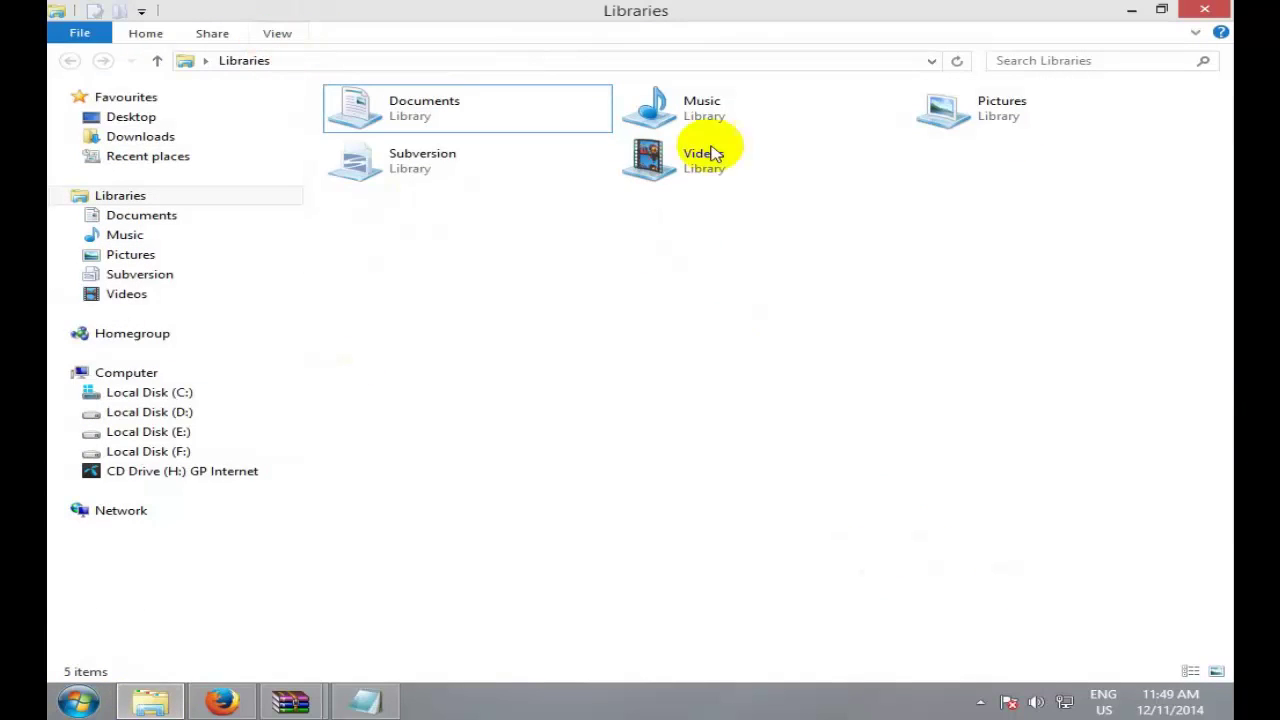
{"action": "left_click", "coordinate": [277, 34]}
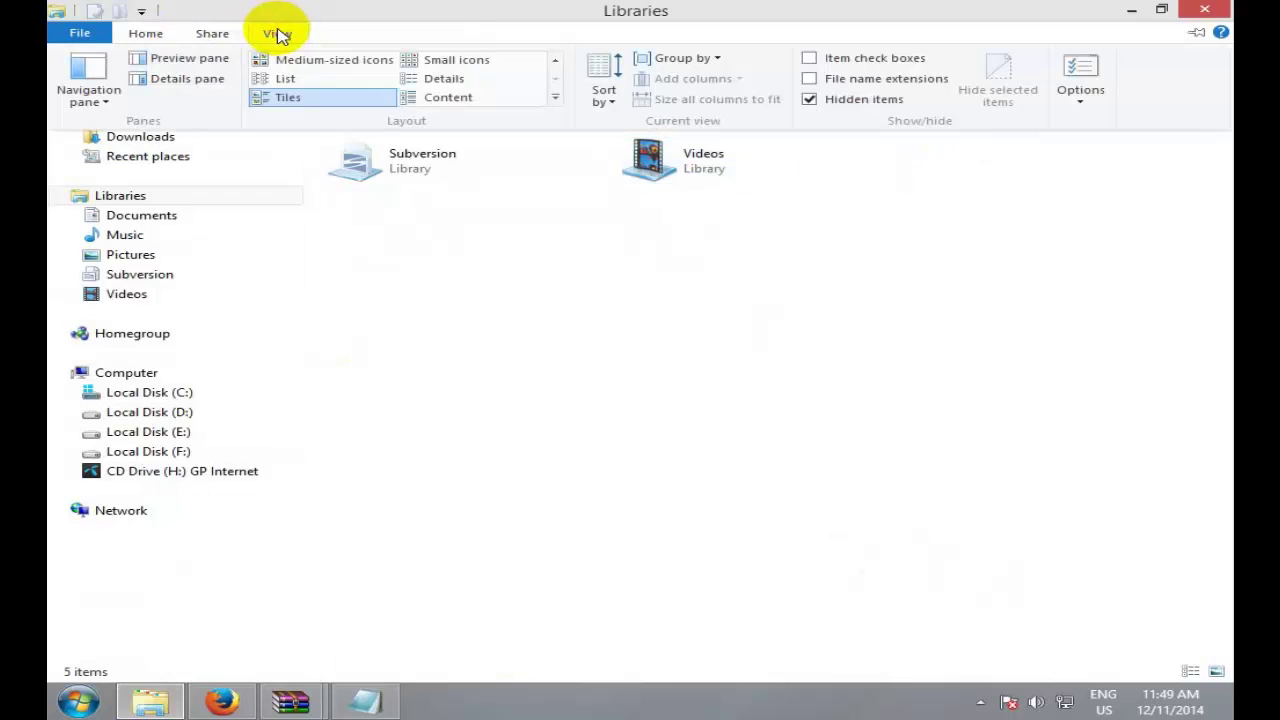
{"action": "left_click", "coordinate": [901, 82]}
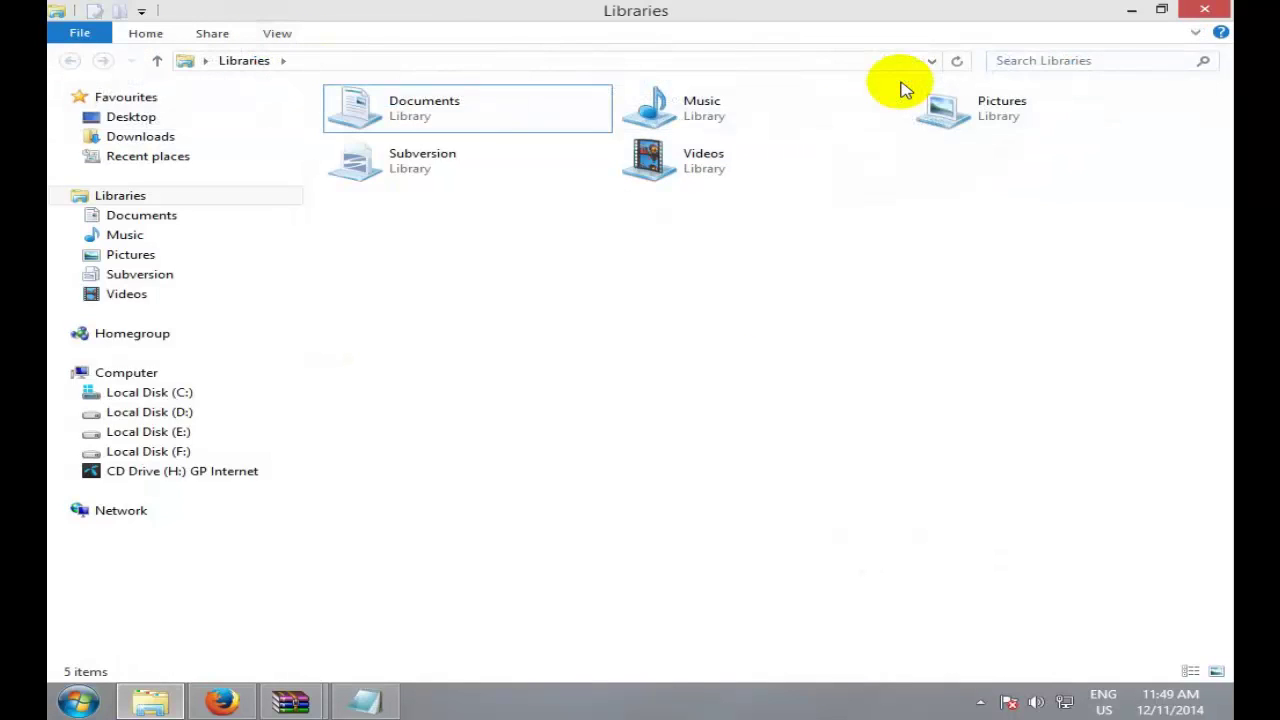
{"action": "left_click", "coordinate": [280, 34]}
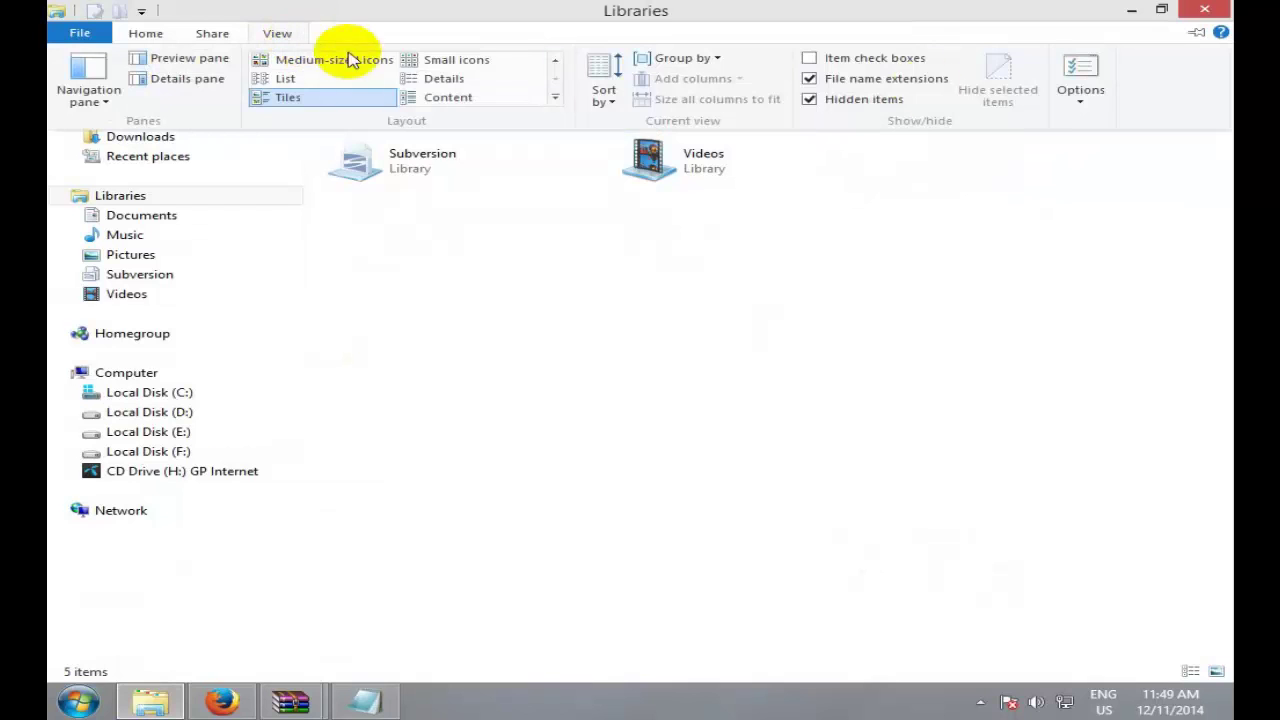
{"action": "left_click", "coordinate": [1136, 10]}
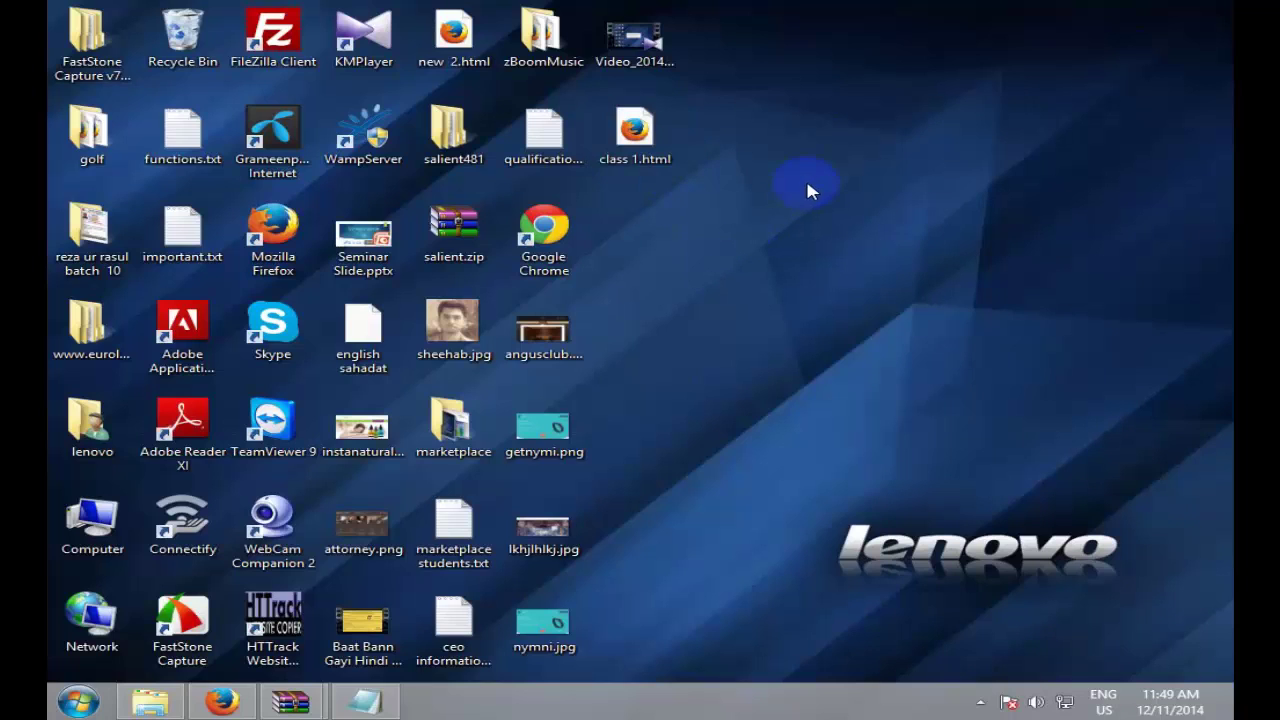
Step: Recheck the View options, open Control Panel from Start, and switch between Firefox and Explorer
{"action": "left_click", "coordinate": [150, 702]}
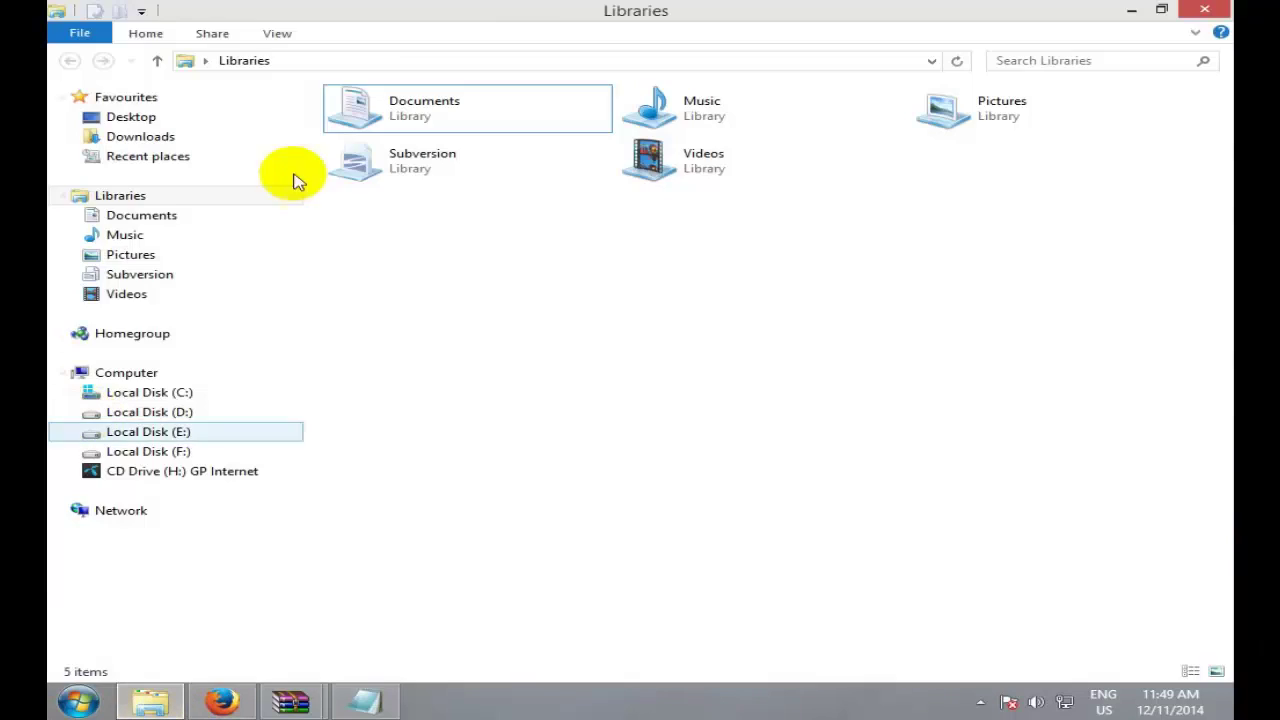
{"action": "left_click", "coordinate": [277, 34]}
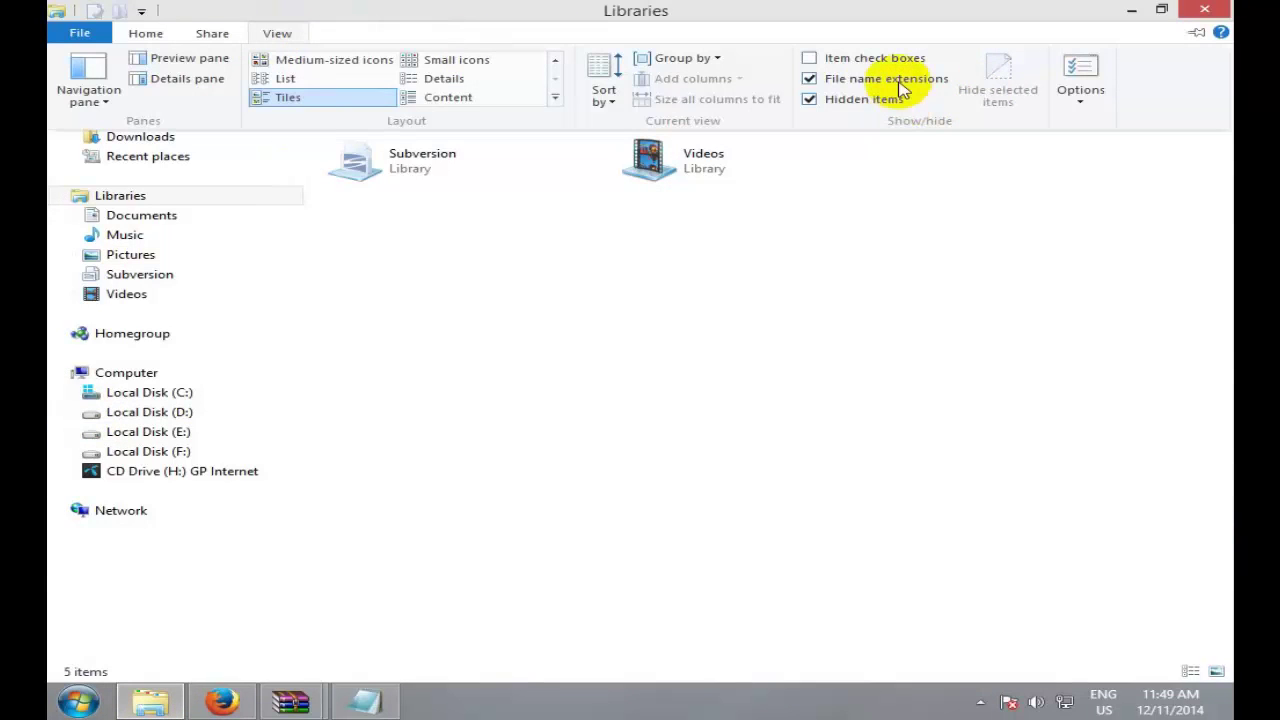
{"action": "left_click", "coordinate": [1131, 10]}
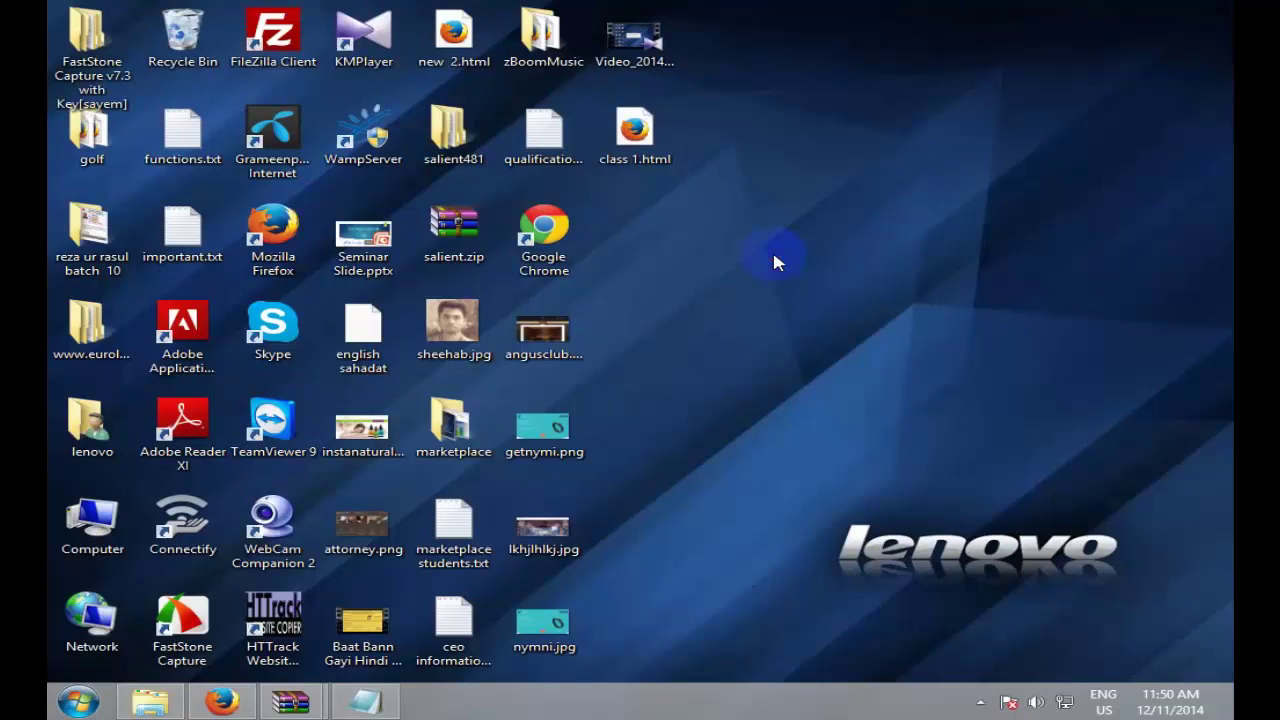
{"action": "left_click", "coordinate": [76, 700]}
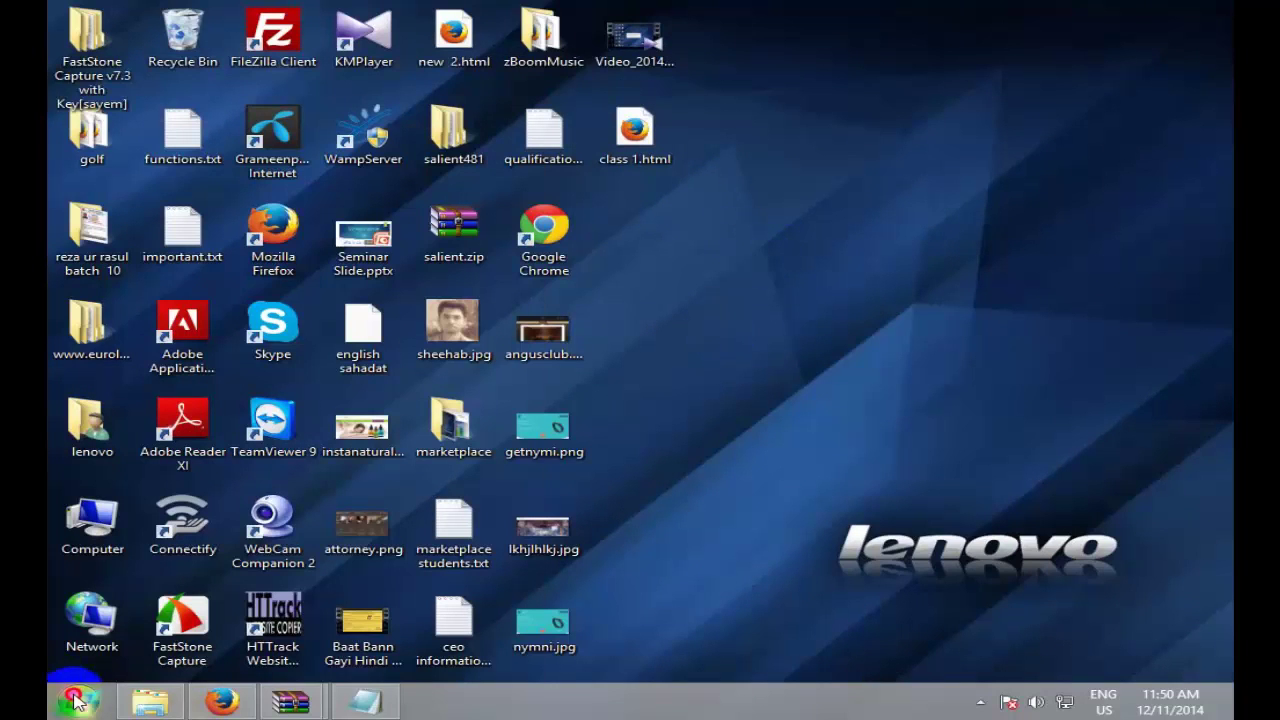
{"action": "left_click", "coordinate": [432, 510]}
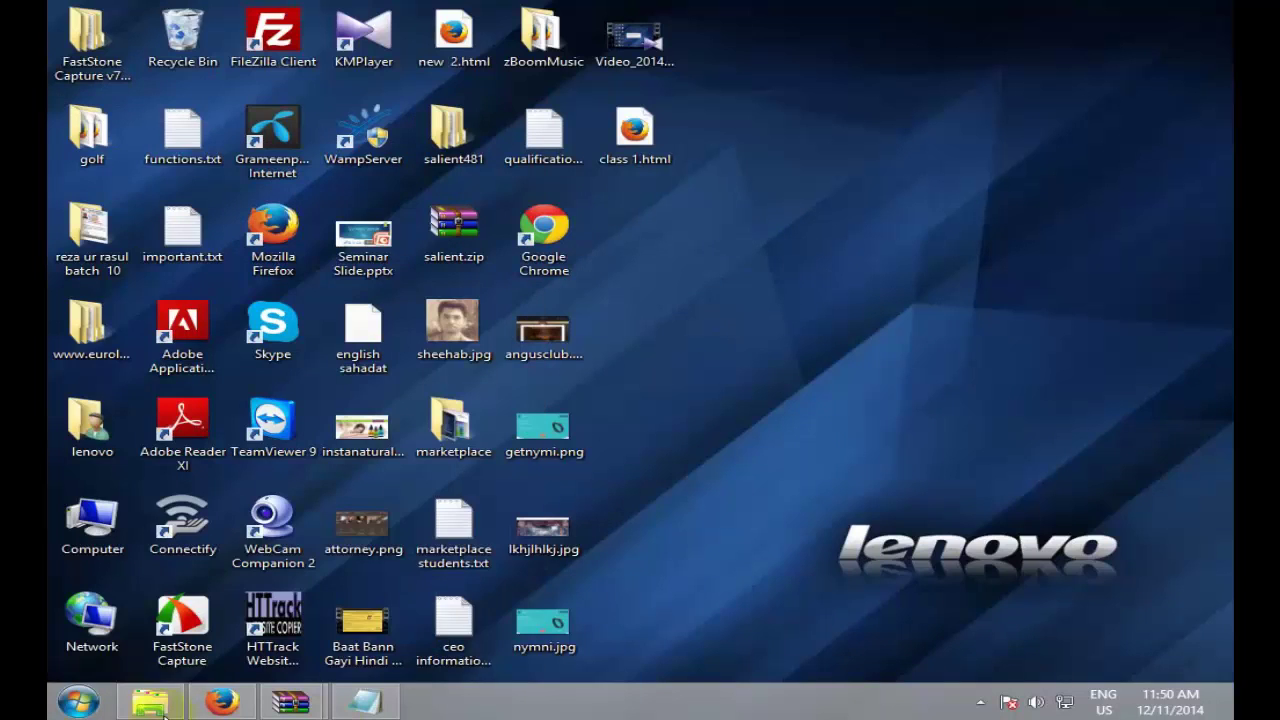
{"action": "left_click", "coordinate": [222, 701]}
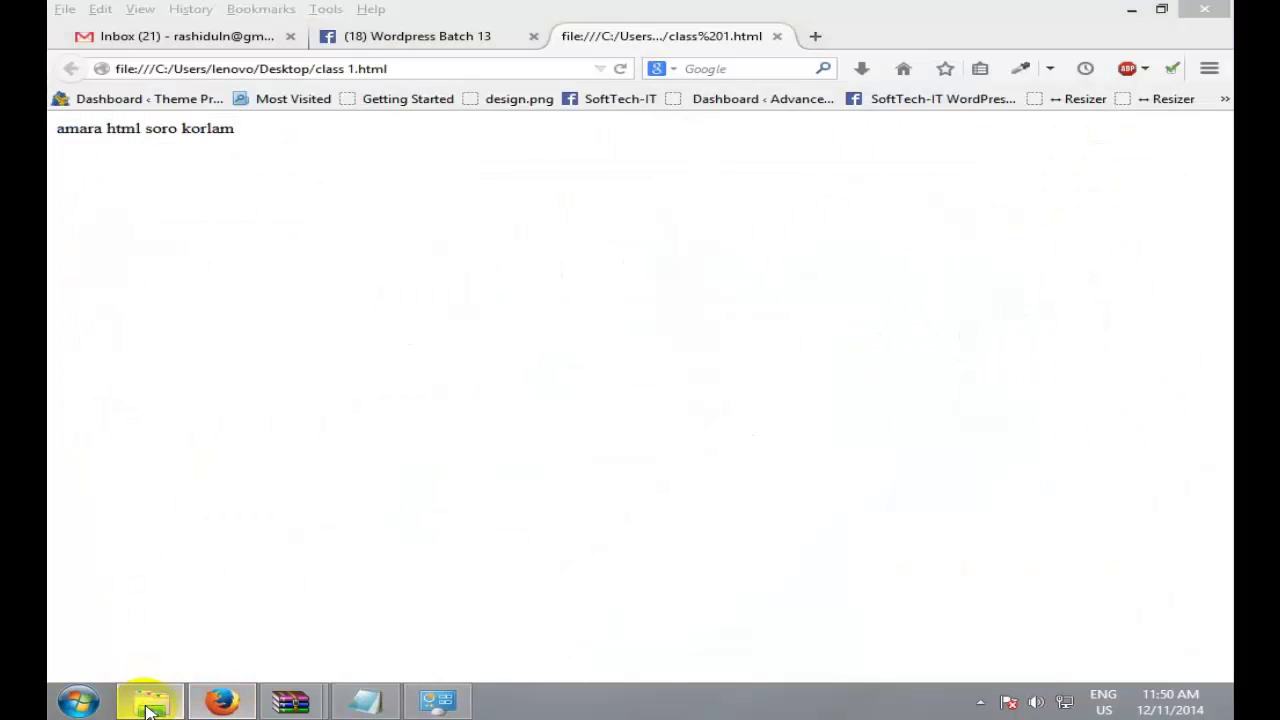
{"action": "left_click", "coordinate": [150, 705]}
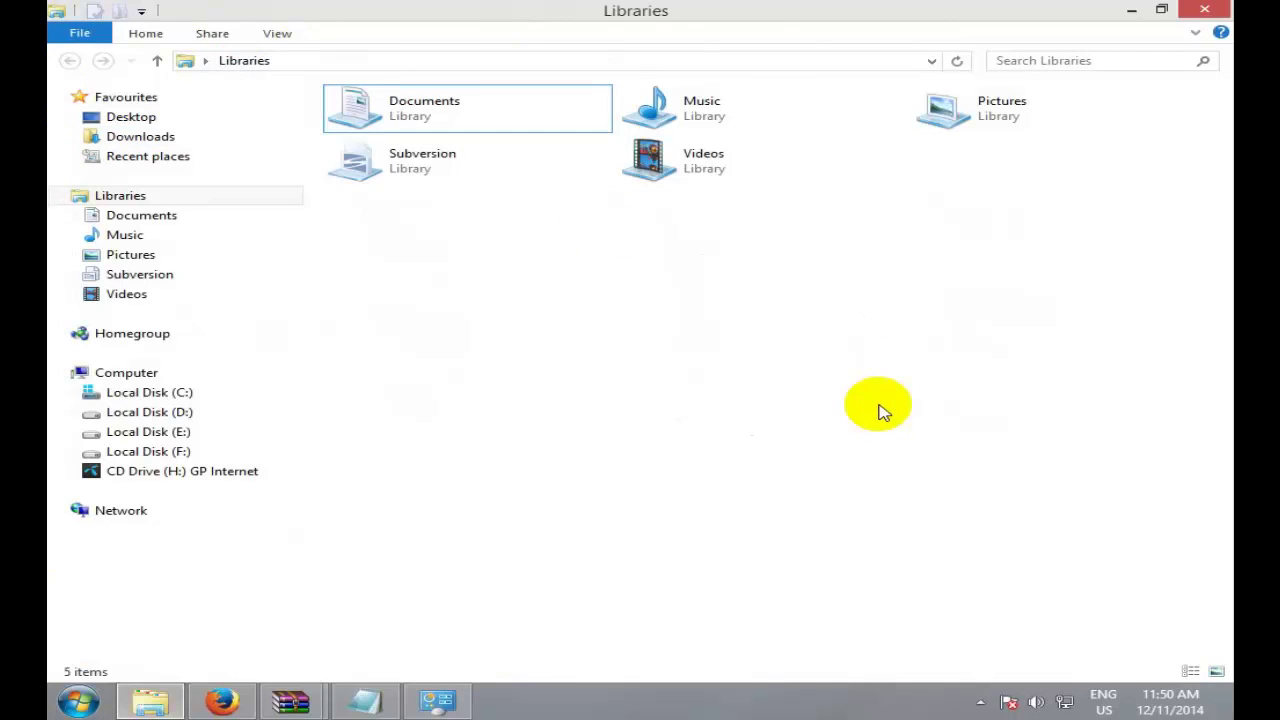
Step: Switch Control Panel's View by to Small icons and open Folder Options from the item list
{"action": "left_click", "coordinate": [437, 700]}
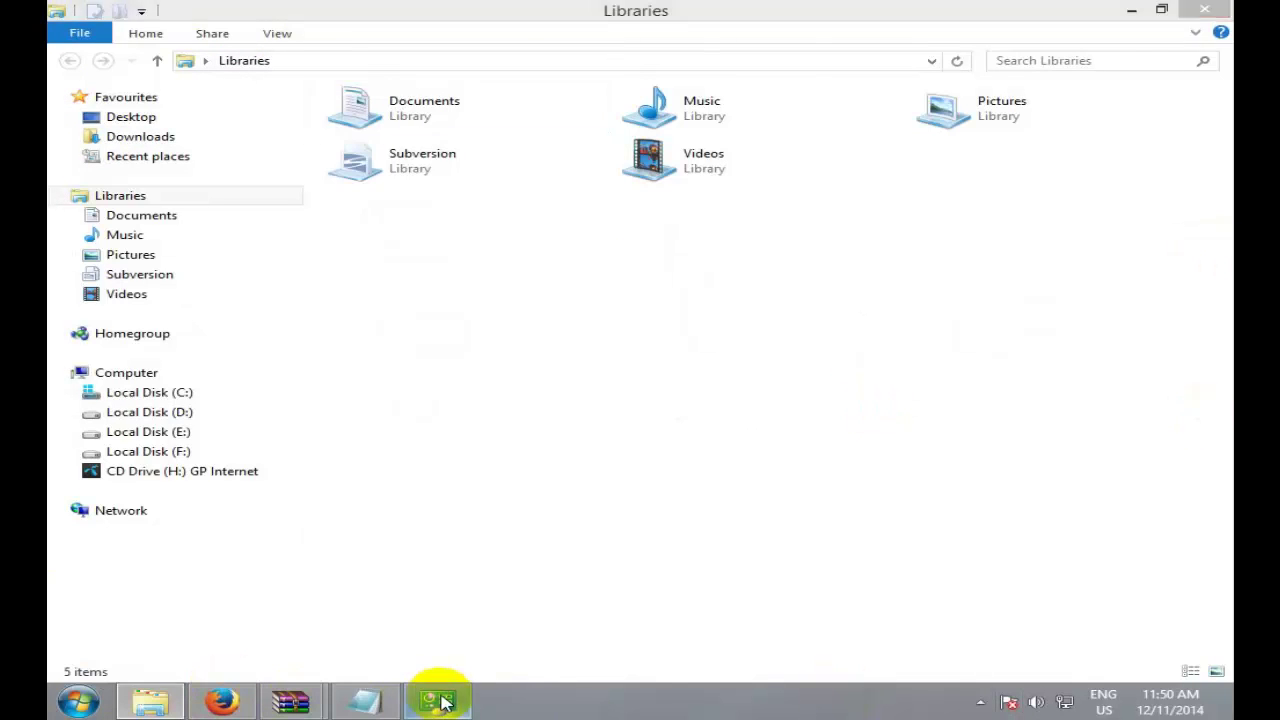
{"action": "left_click", "coordinate": [1129, 88]}
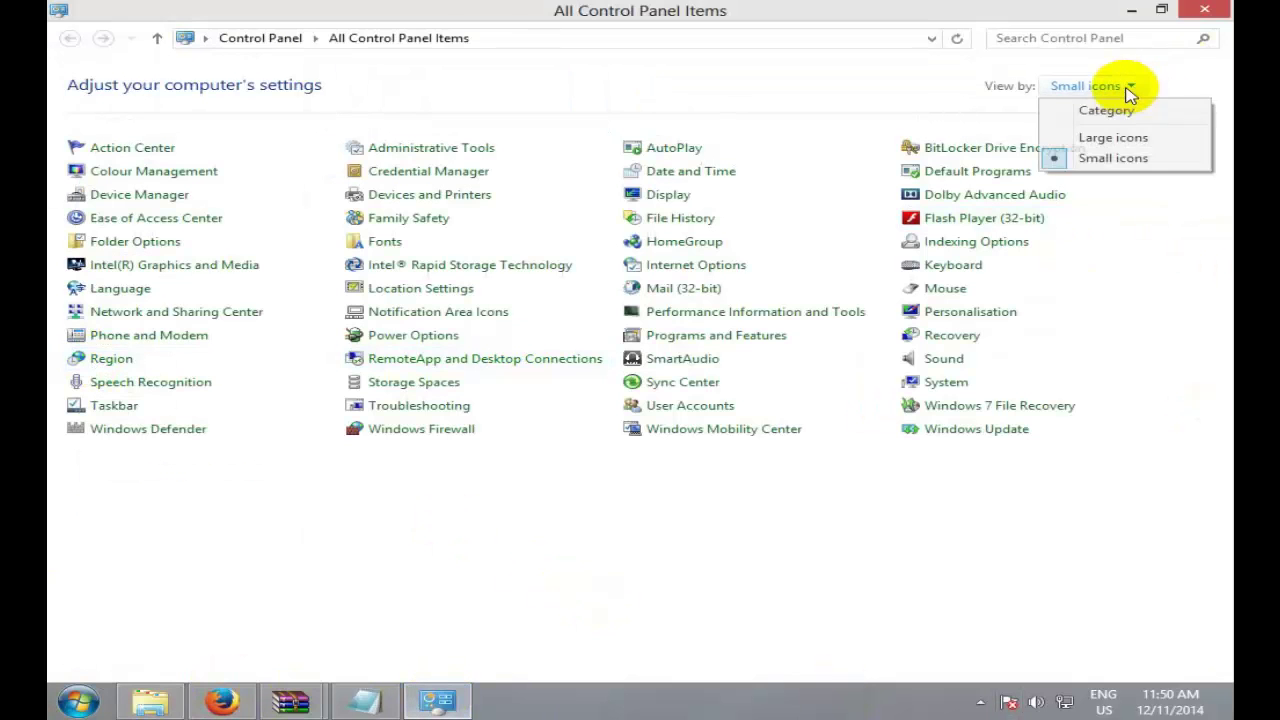
{"action": "left_click", "coordinate": [1107, 112]}
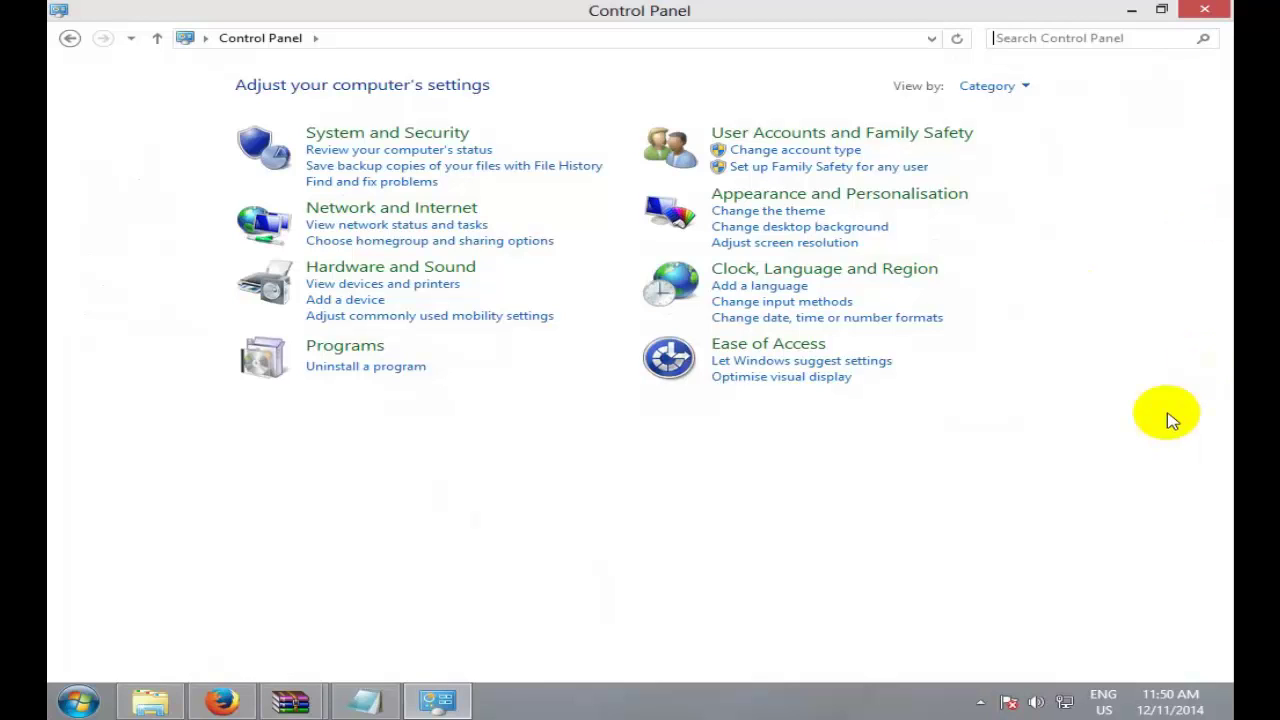
{"action": "left_click", "coordinate": [78, 700]}
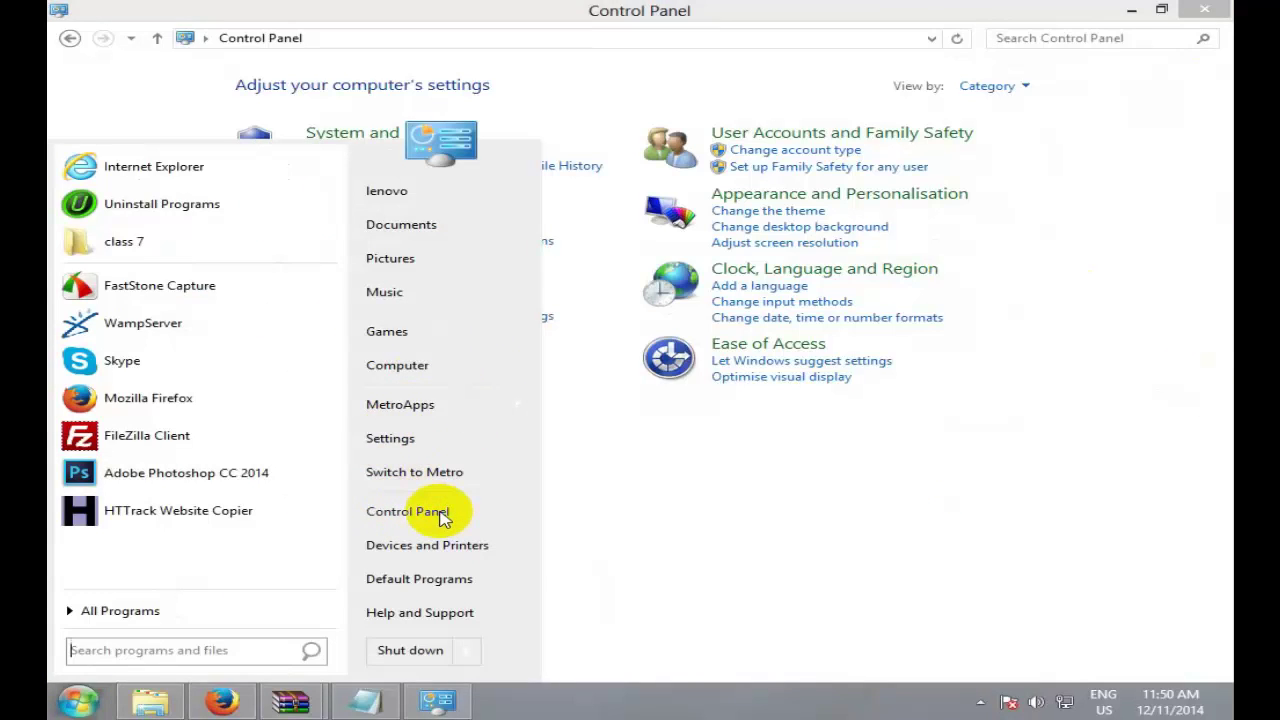
{"action": "left_click", "coordinate": [834, 522]}
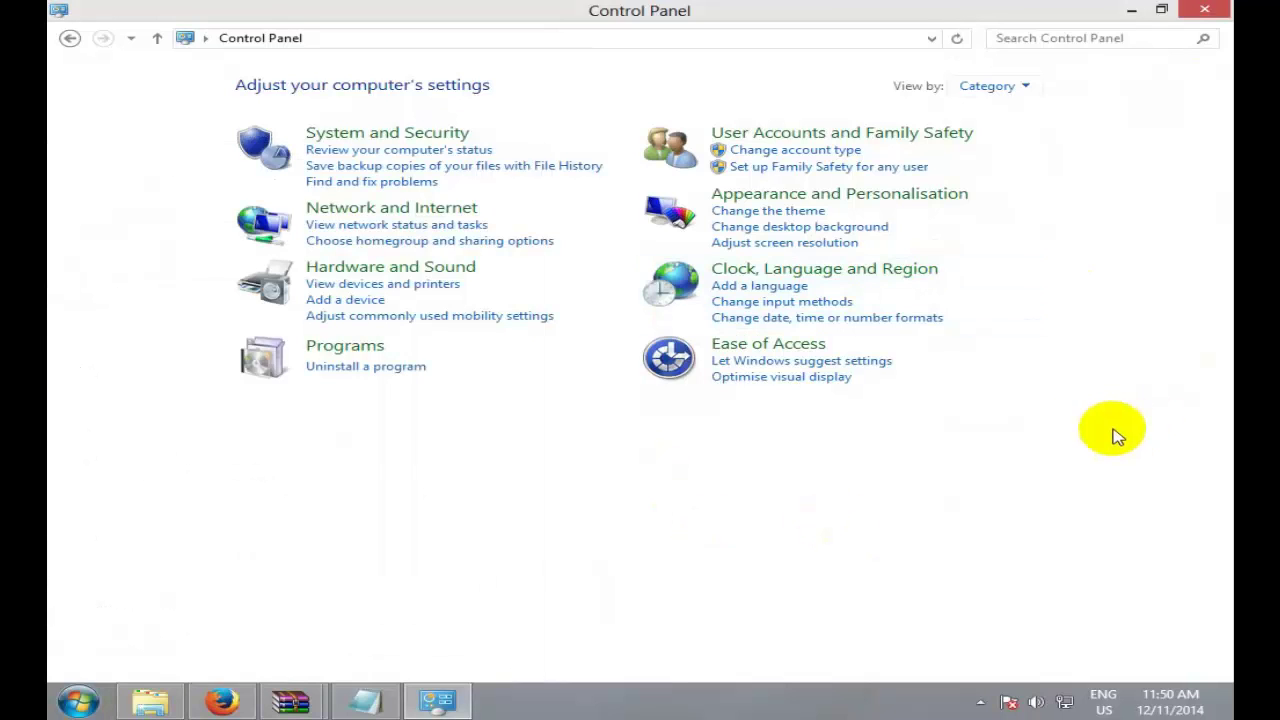
{"action": "left_click", "coordinate": [1020, 86]}
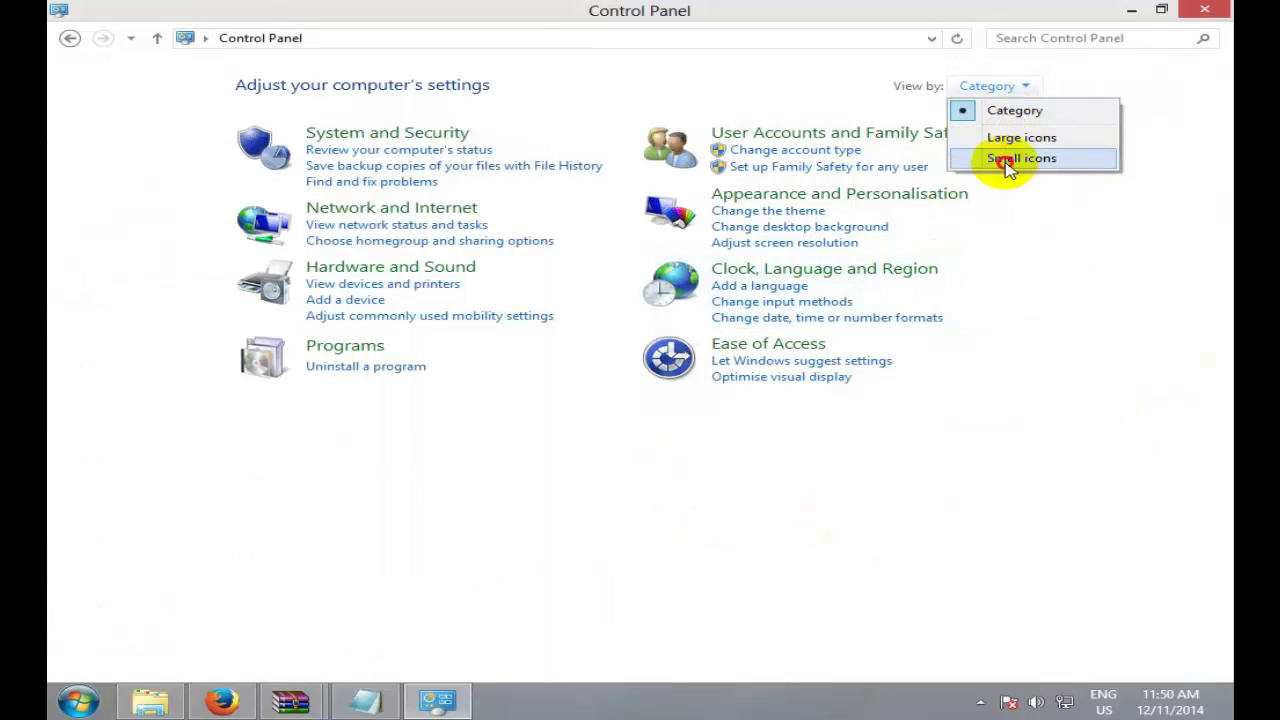
{"action": "left_click", "coordinate": [1006, 160]}
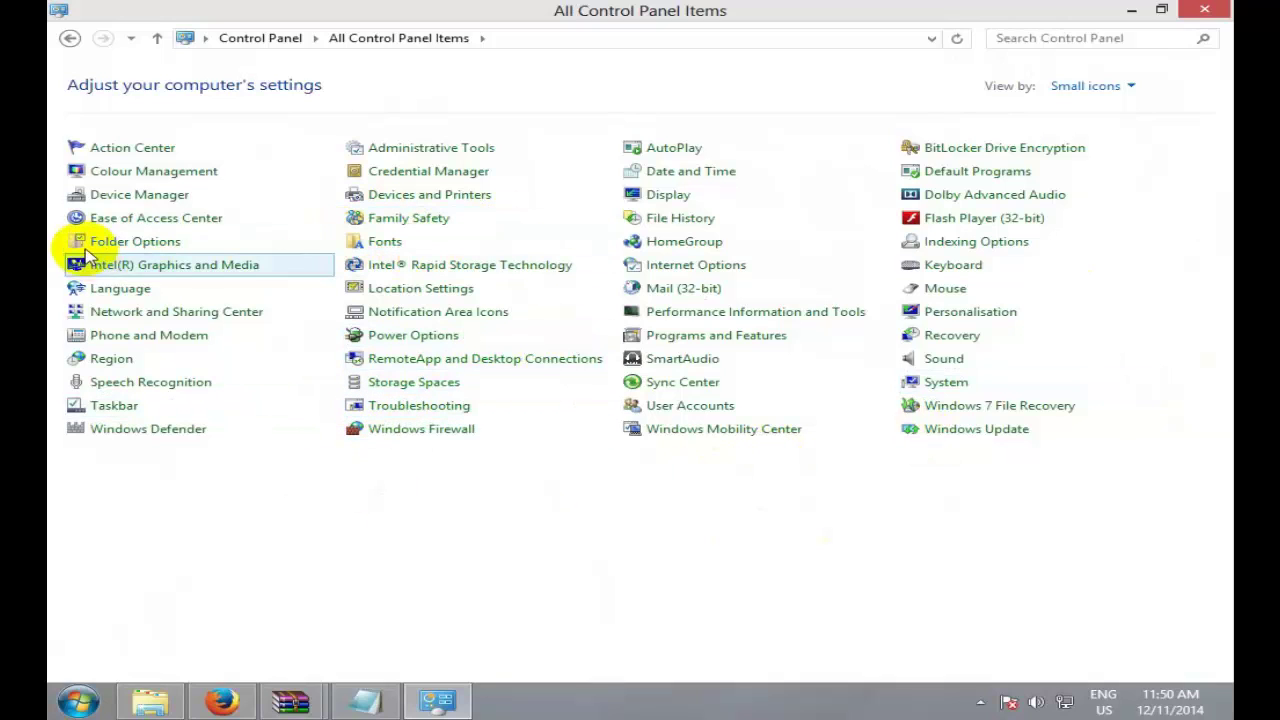
{"action": "left_click", "coordinate": [183, 243]}
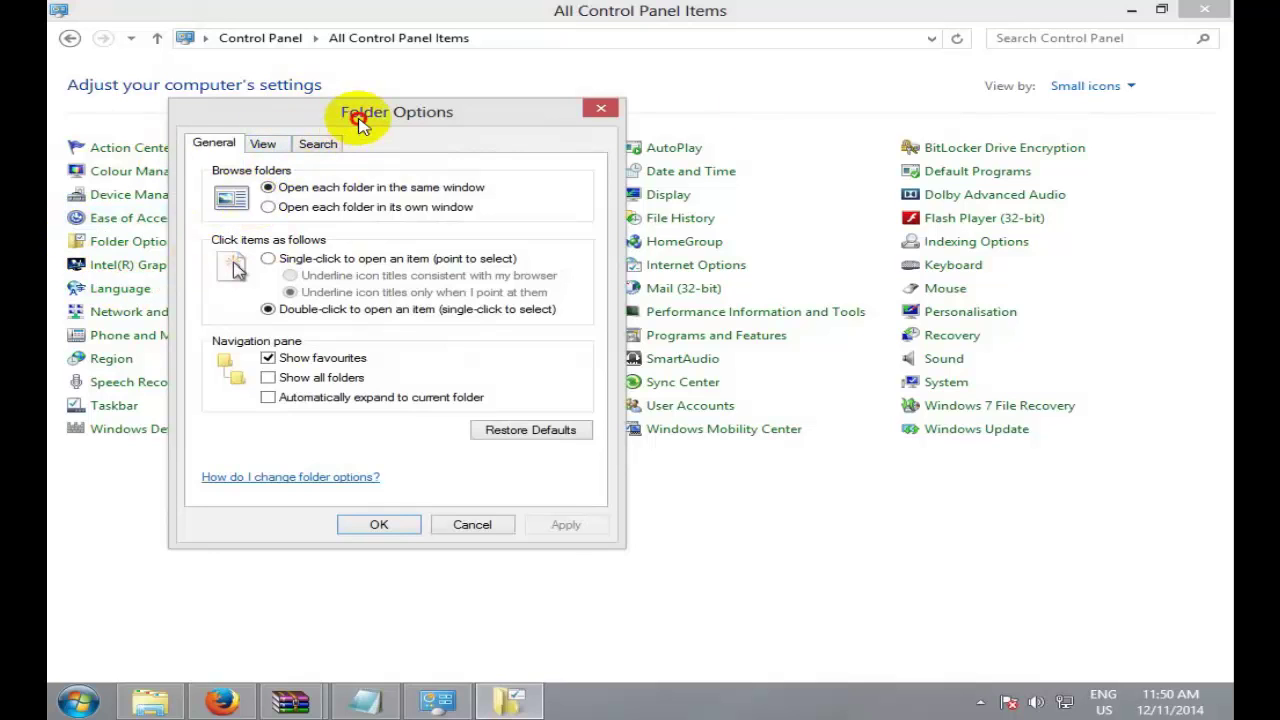
Step: Toggle 'Hide extensions for known file types' in Folder Options, apply it with OK, and minimize Control Panel
{"action": "left_click_drag", "start_coordinate": [357, 116], "coordinate": [531, 118]}
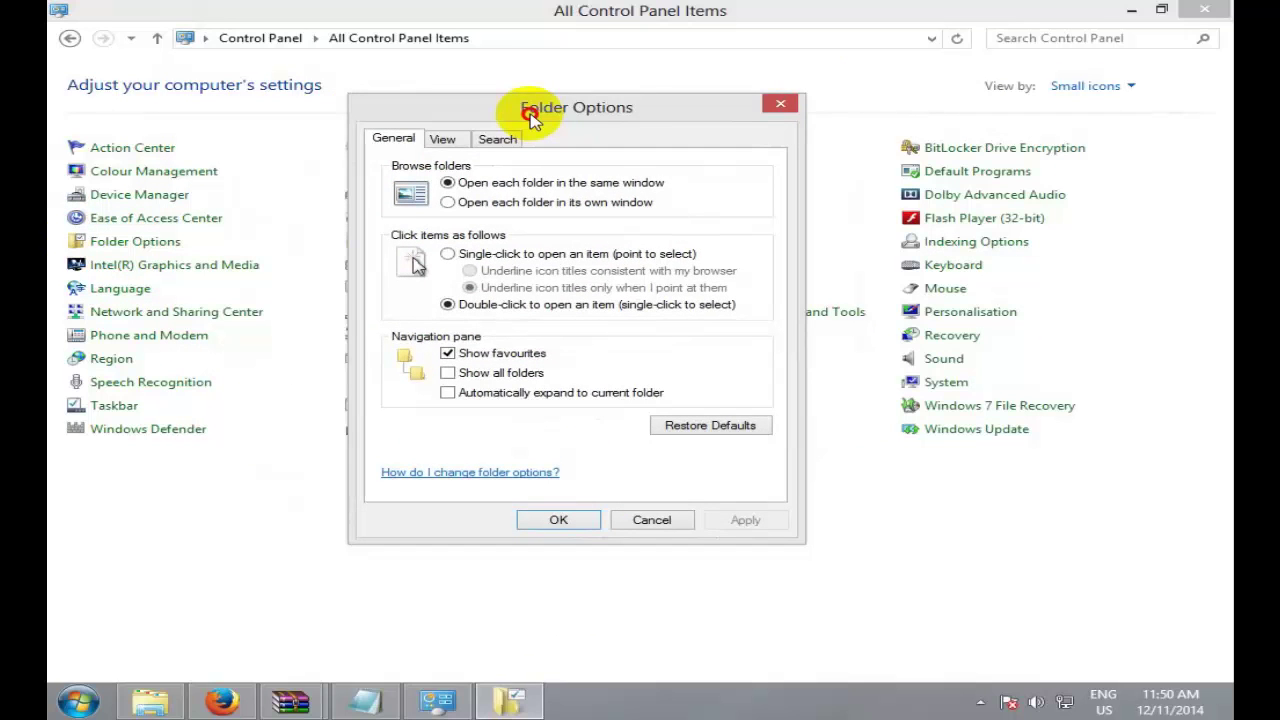
{"action": "left_click", "coordinate": [451, 142]}
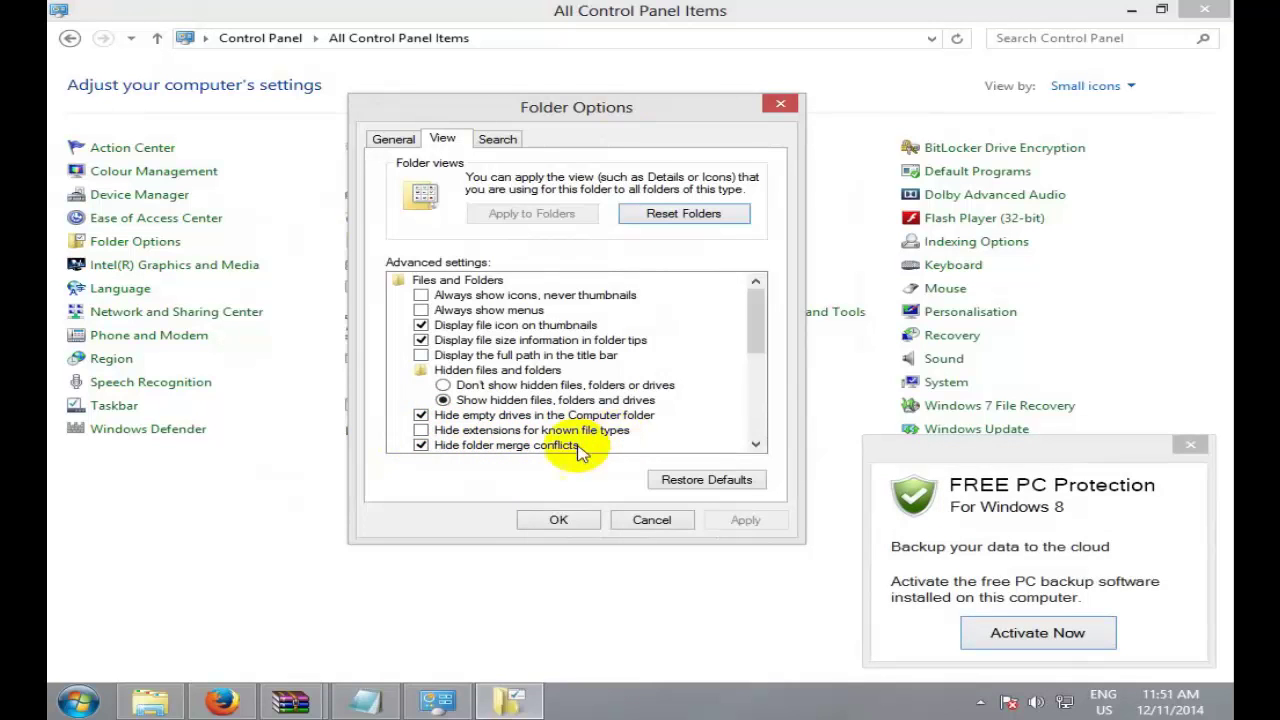
{"action": "left_click", "coordinate": [1190, 444]}
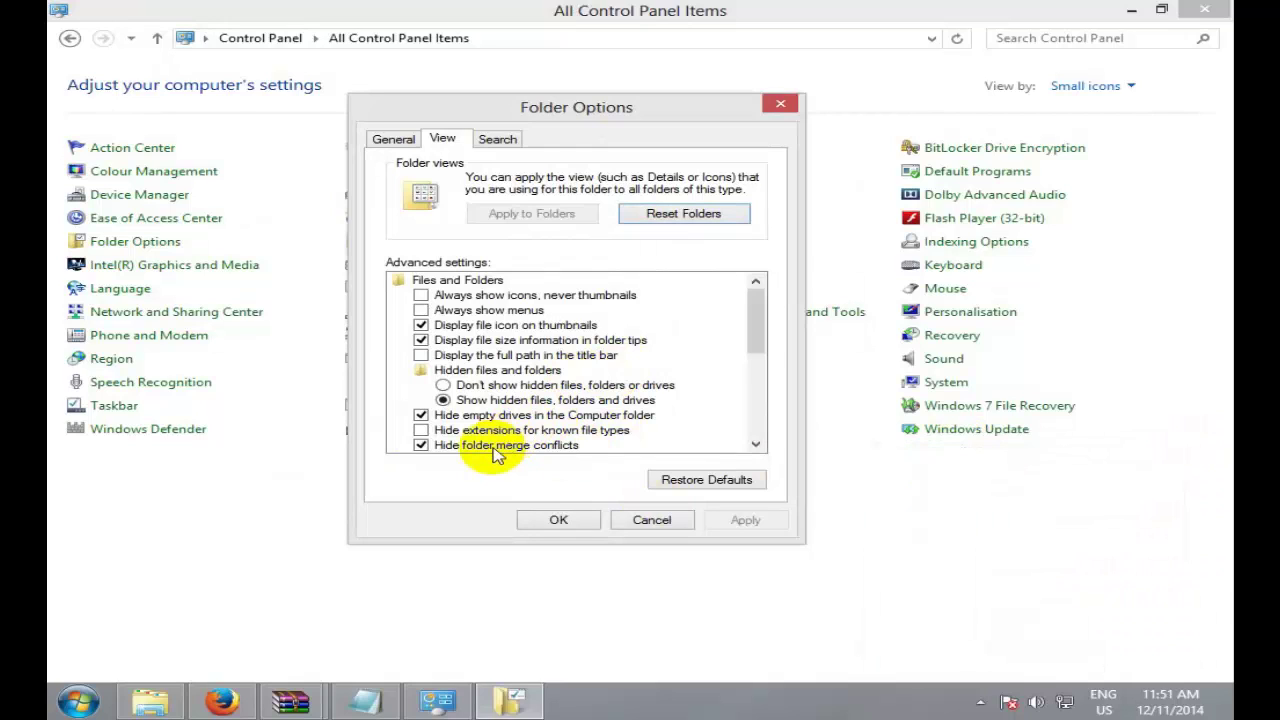
{"action": "left_click", "coordinate": [424, 432]}
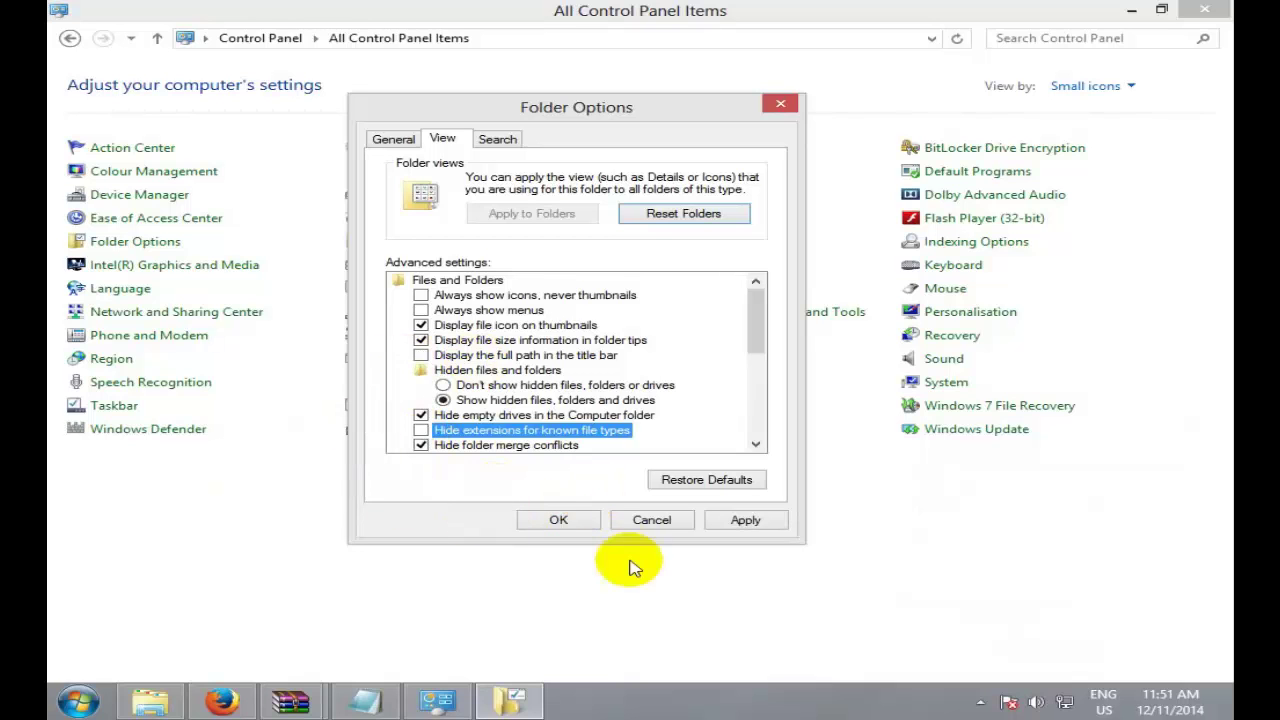
{"action": "left_click", "coordinate": [560, 518]}
{"action": "left_click", "coordinate": [1130, 12]}
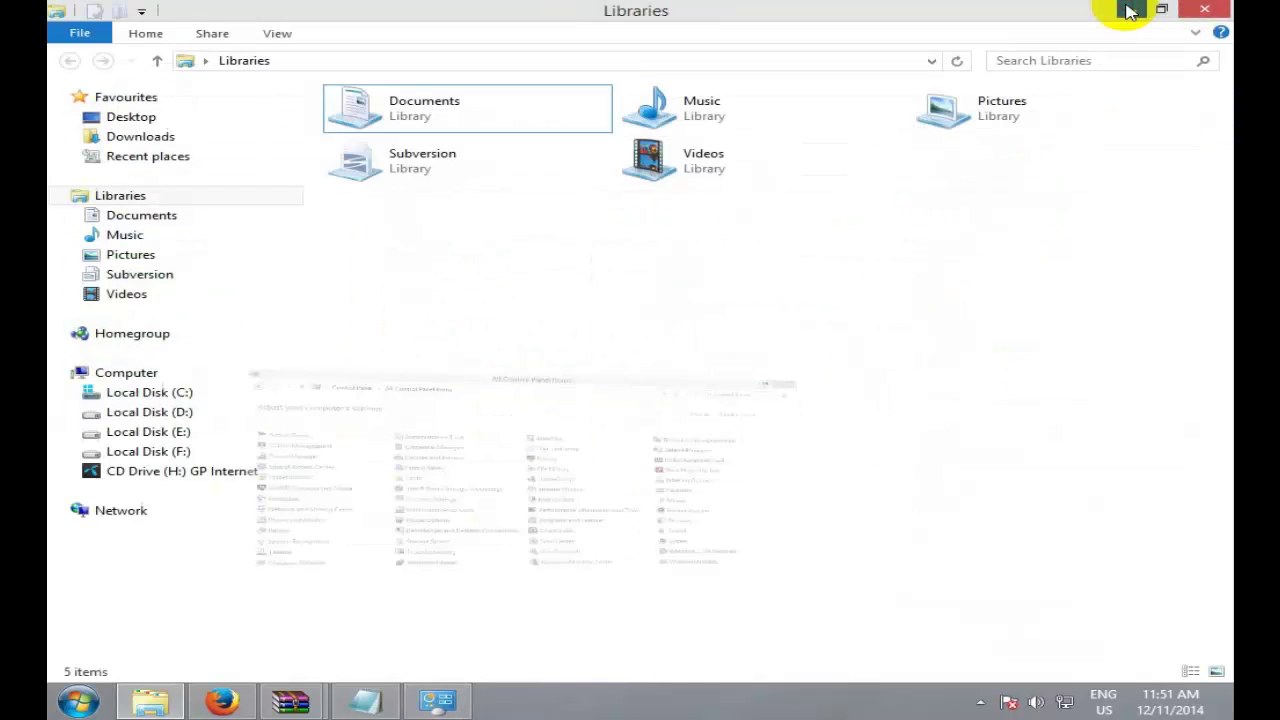
{"action": "left_click", "coordinate": [1128, 10]}
Step: Change the program class 1.html opens with from Firefox to Notepad in its Properties
{"action": "left_click", "coordinate": [1131, 10]}
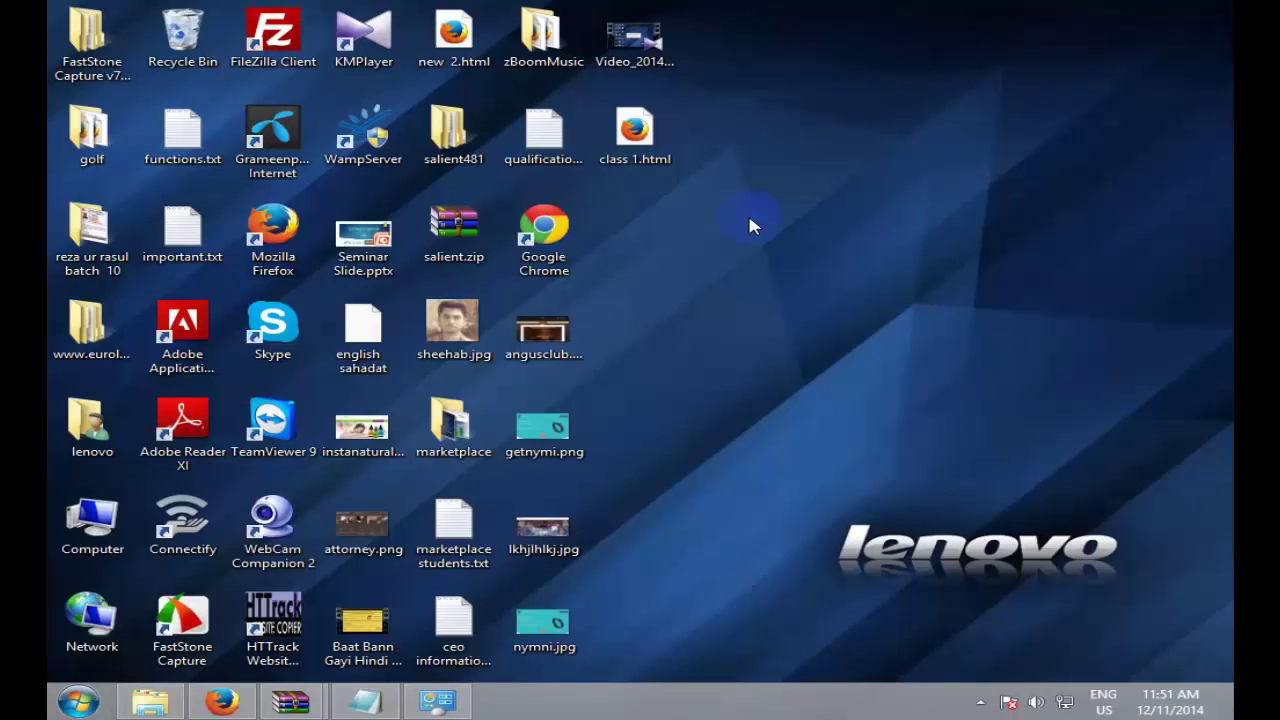
{"action": "double_click", "coordinate": [637, 145]}
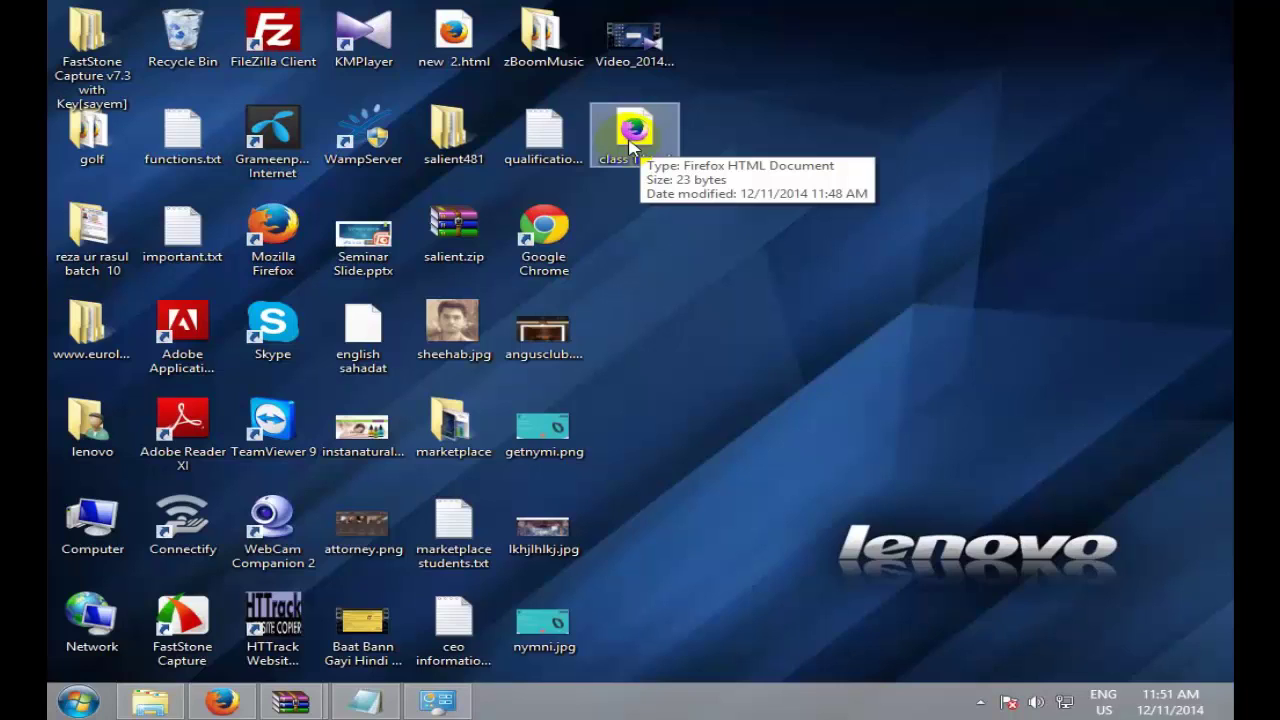
{"action": "right_click", "coordinate": [630, 145]}
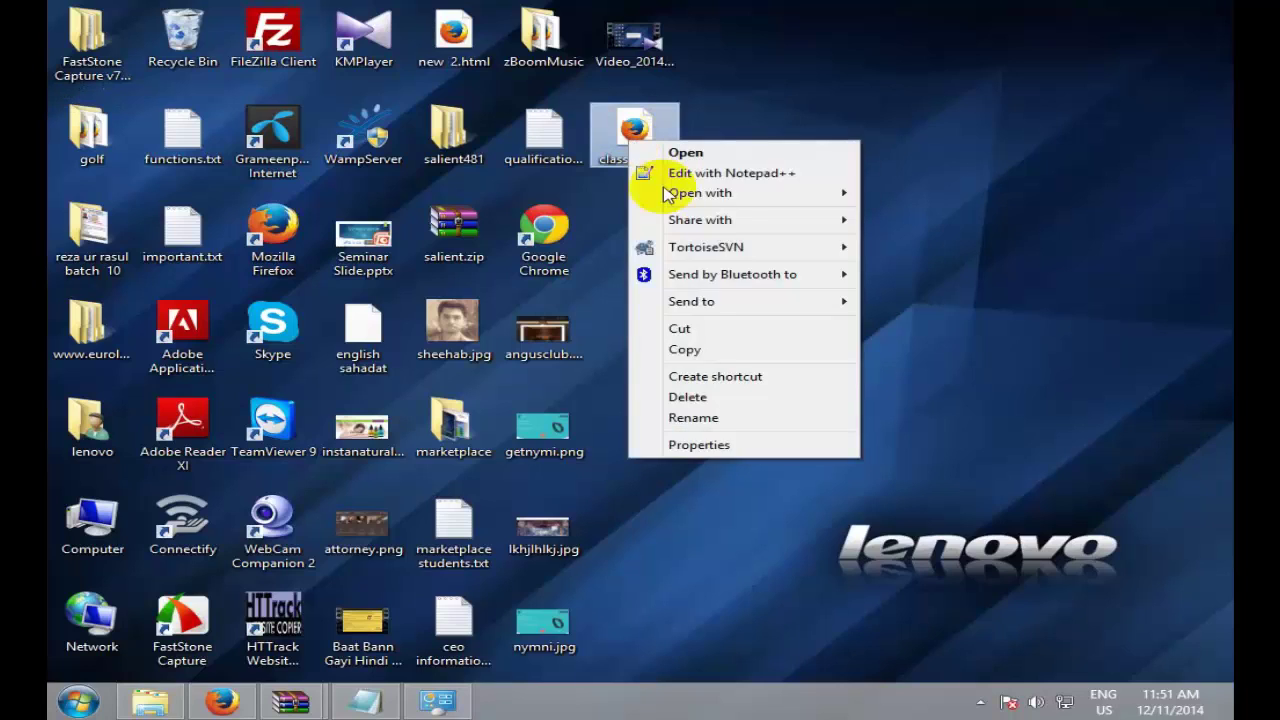
{"action": "left_click", "coordinate": [685, 452]}
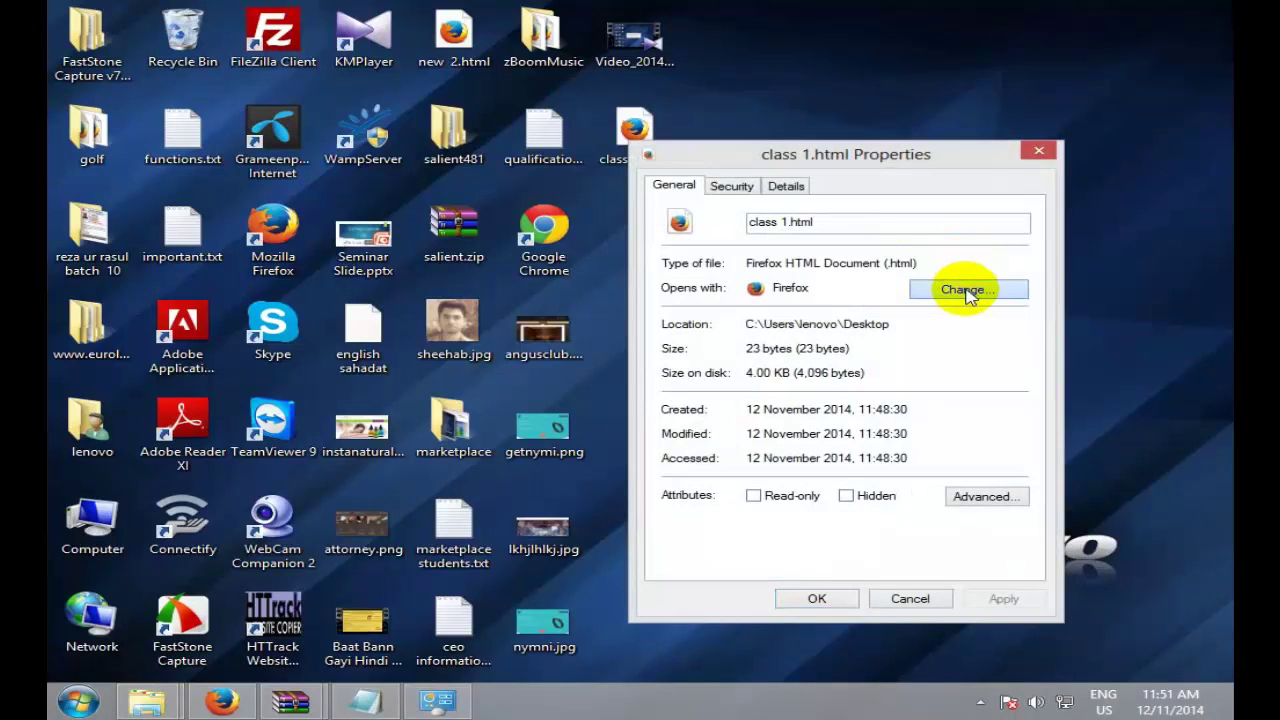
{"action": "left_click", "coordinate": [966, 292]}
{"action": "left_click", "coordinate": [571, 508]}
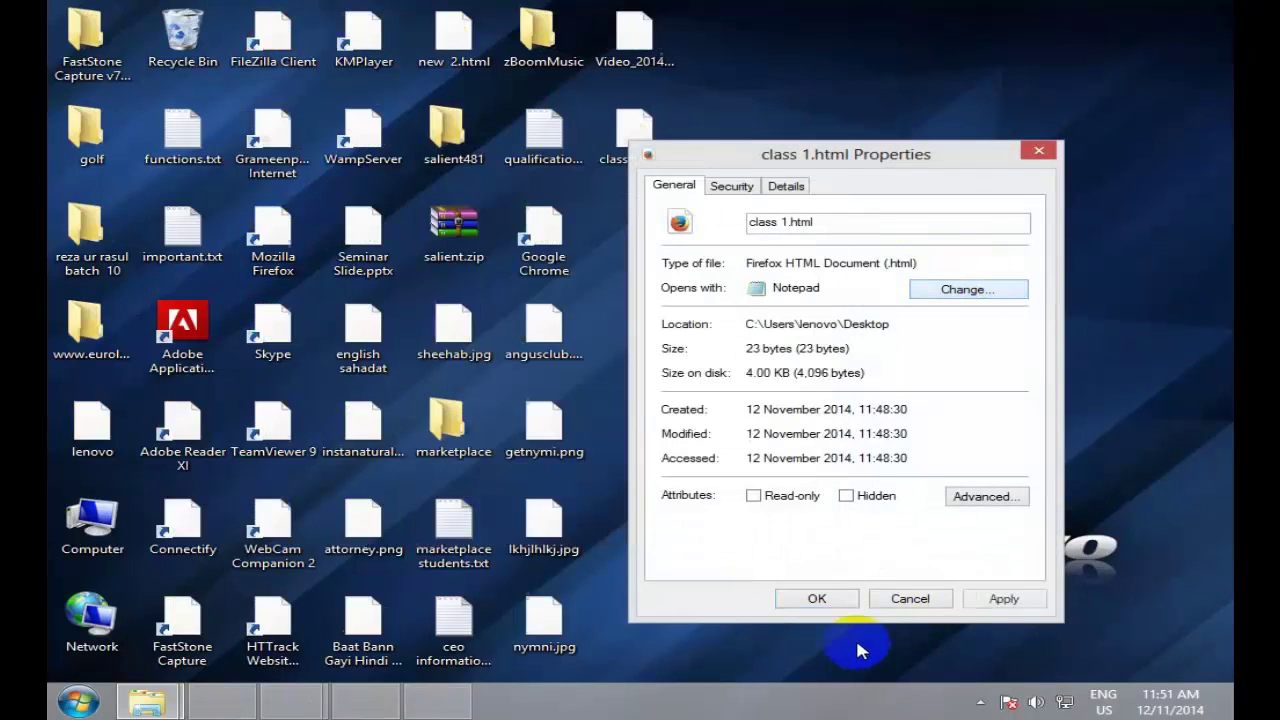
{"action": "left_click", "coordinate": [817, 598]}
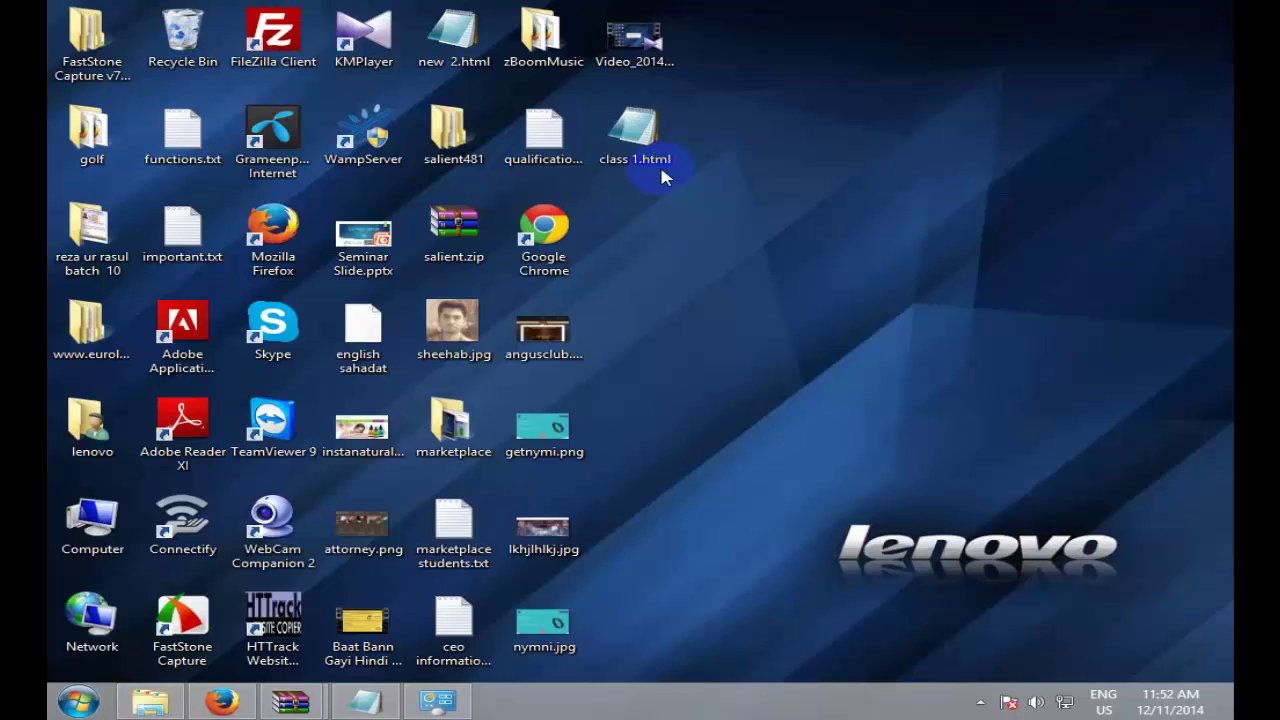
Step: Set class 1.html to open with Firefox again, then open it in Firefox to check
{"action": "right_click", "coordinate": [650, 119]}
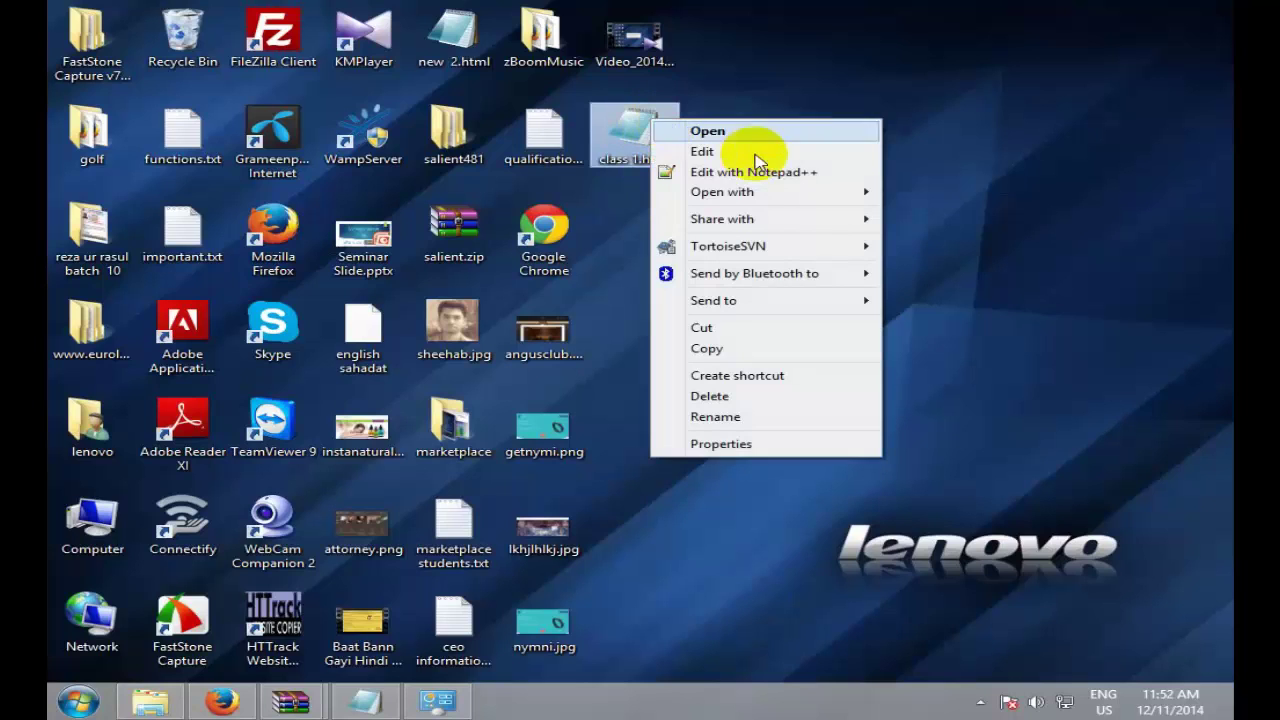
{"action": "left_click", "coordinate": [770, 443]}
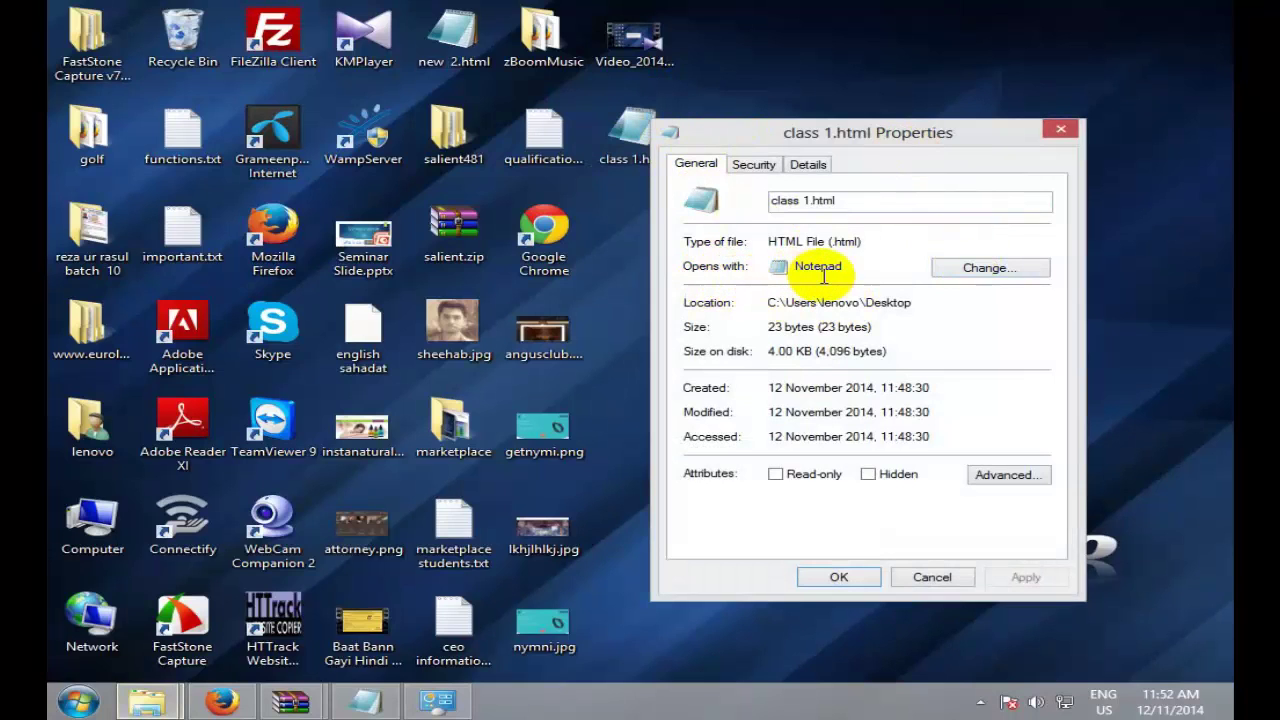
{"action": "left_click", "coordinate": [987, 267]}
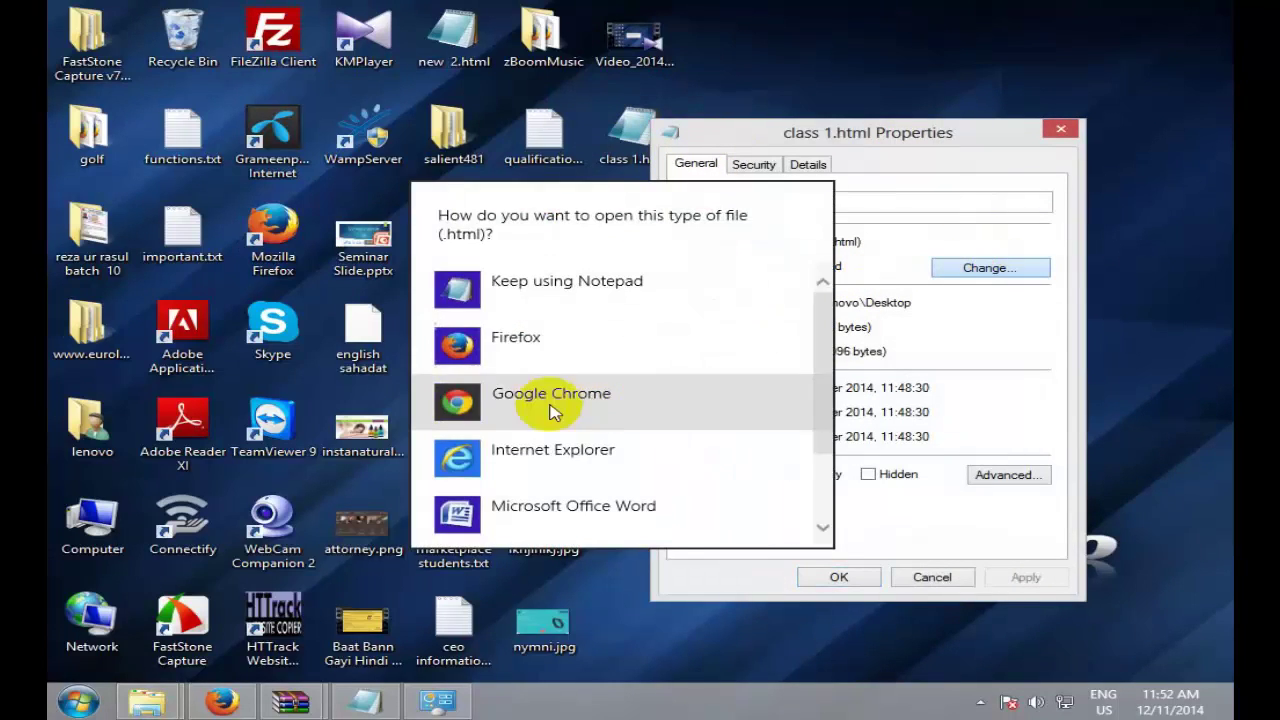
{"action": "left_click", "coordinate": [550, 352]}
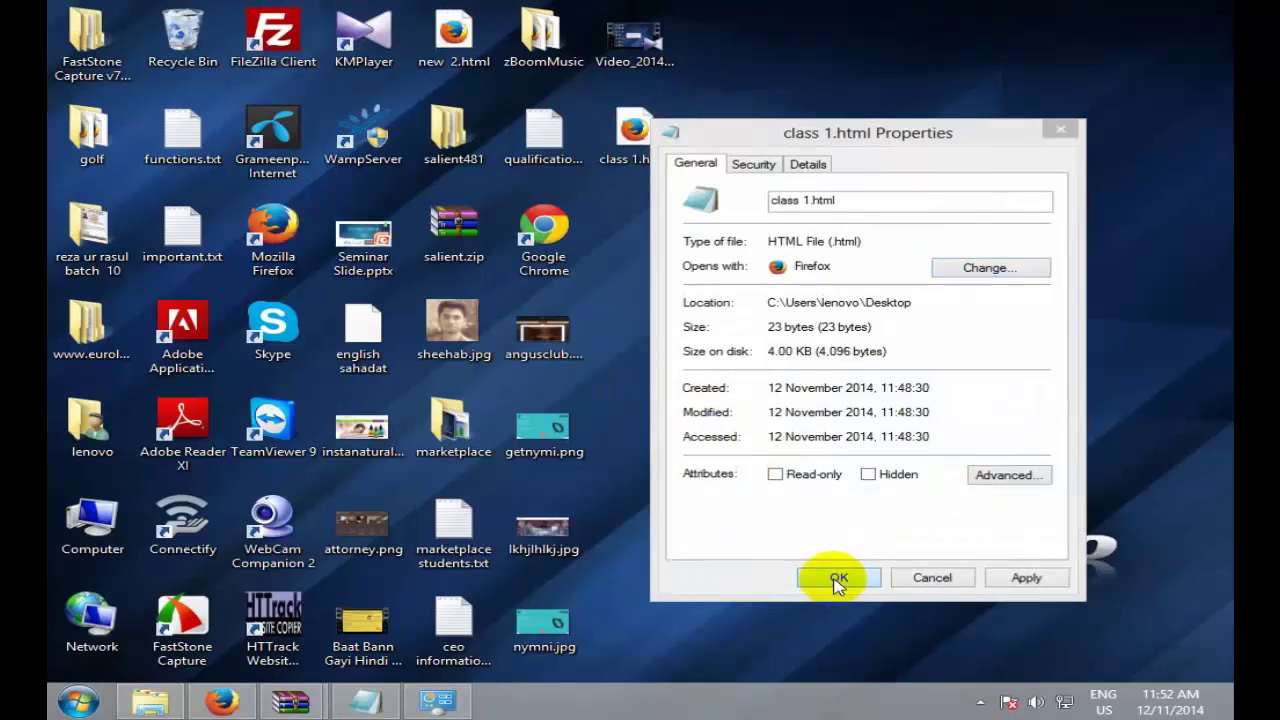
{"action": "left_click", "coordinate": [838, 577]}
{"action": "double_click", "coordinate": [645, 140]}
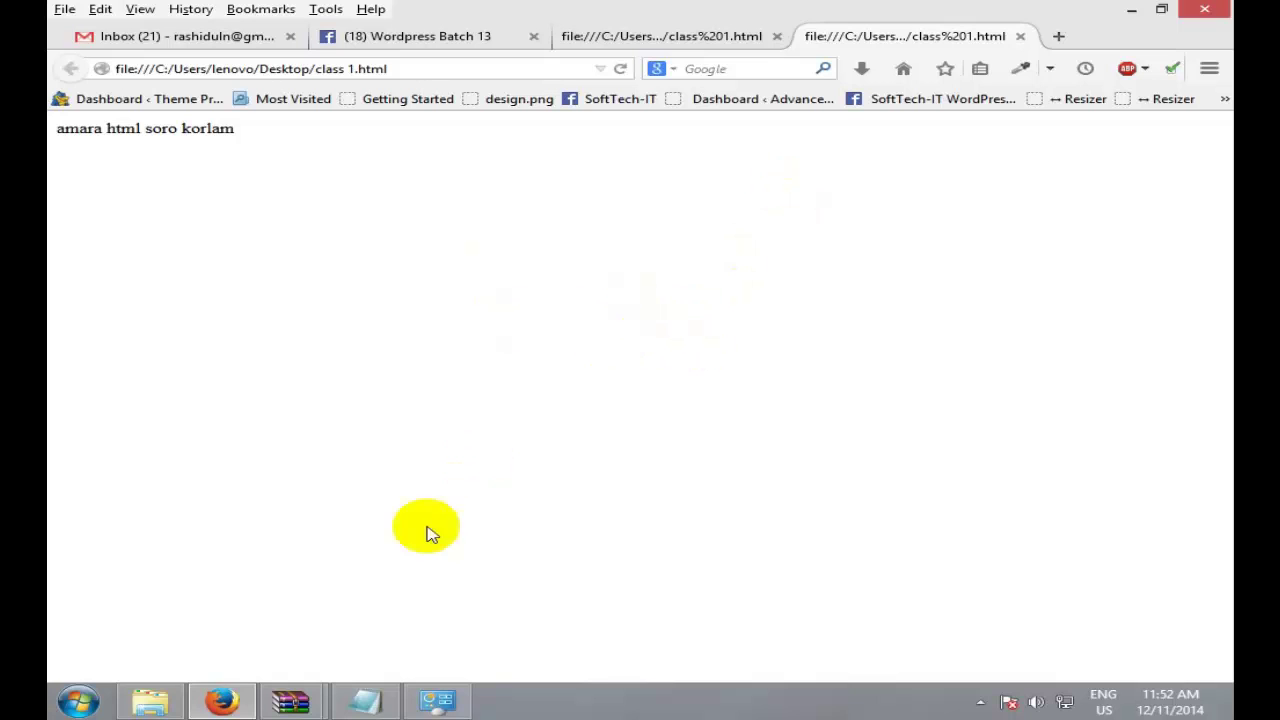
{"action": "left_click", "coordinate": [1132, 10]}
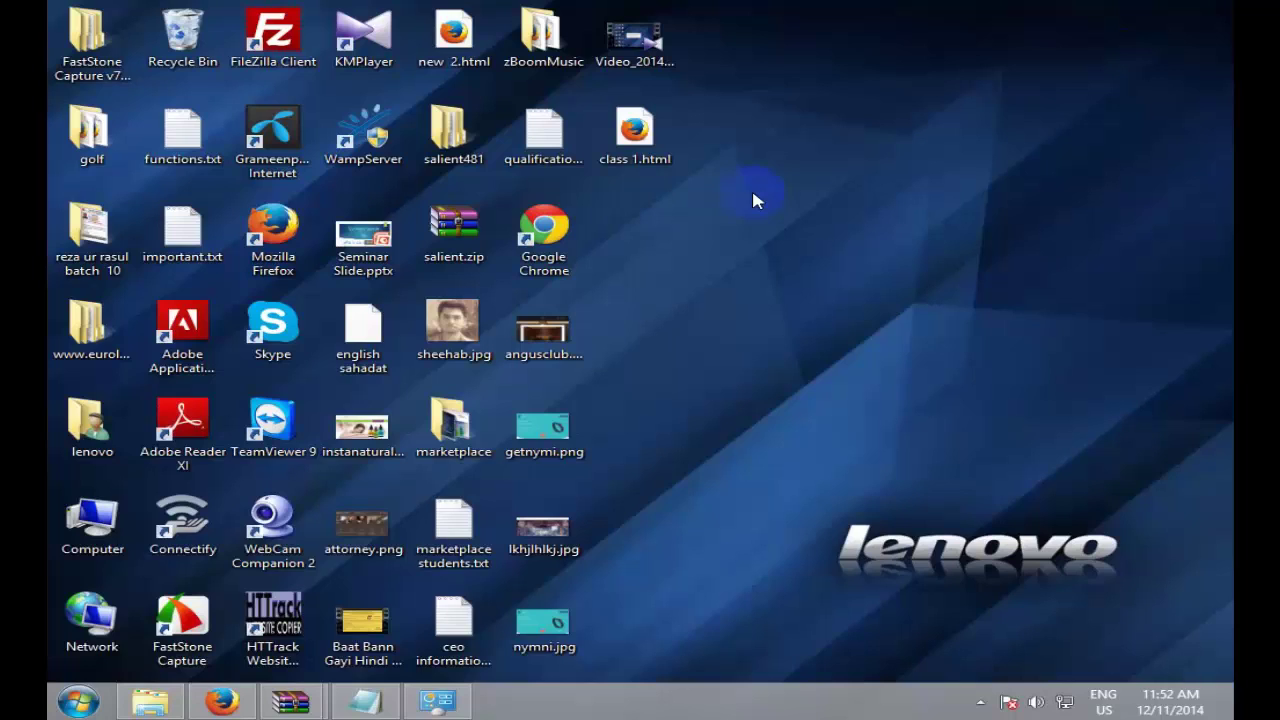
{"action": "left_click", "coordinate": [78, 700]}
{"action": "left_click", "coordinate": [153, 655]}
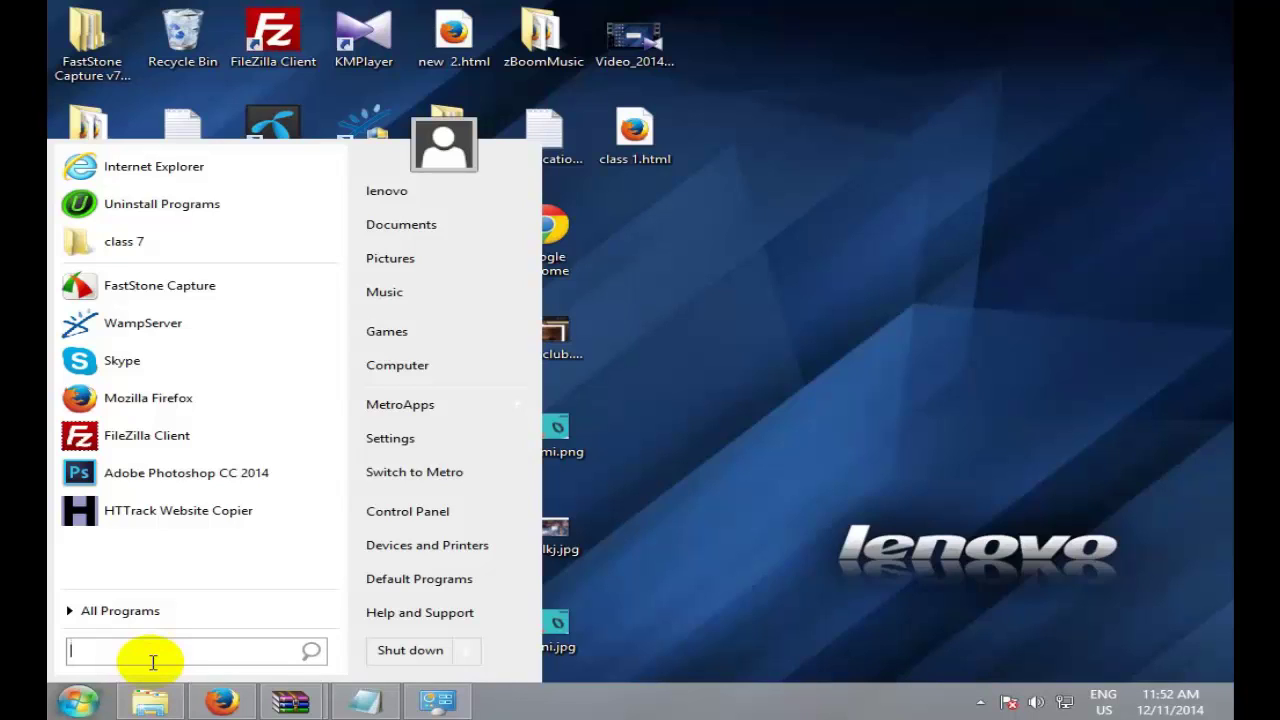
{"action": "left_click", "coordinate": [1040, 428]}
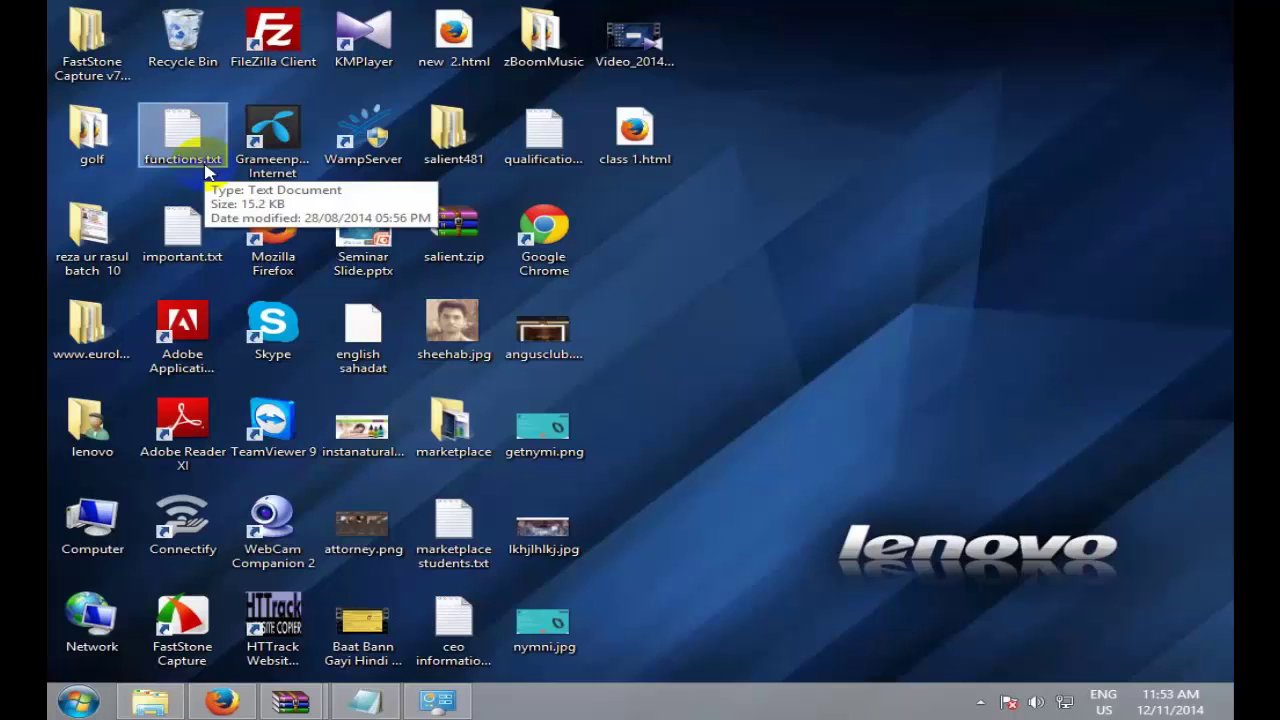
Step: Untick File name extensions on File Explorer's View tab, then minimize Explorer
{"action": "left_click", "coordinate": [150, 702]}
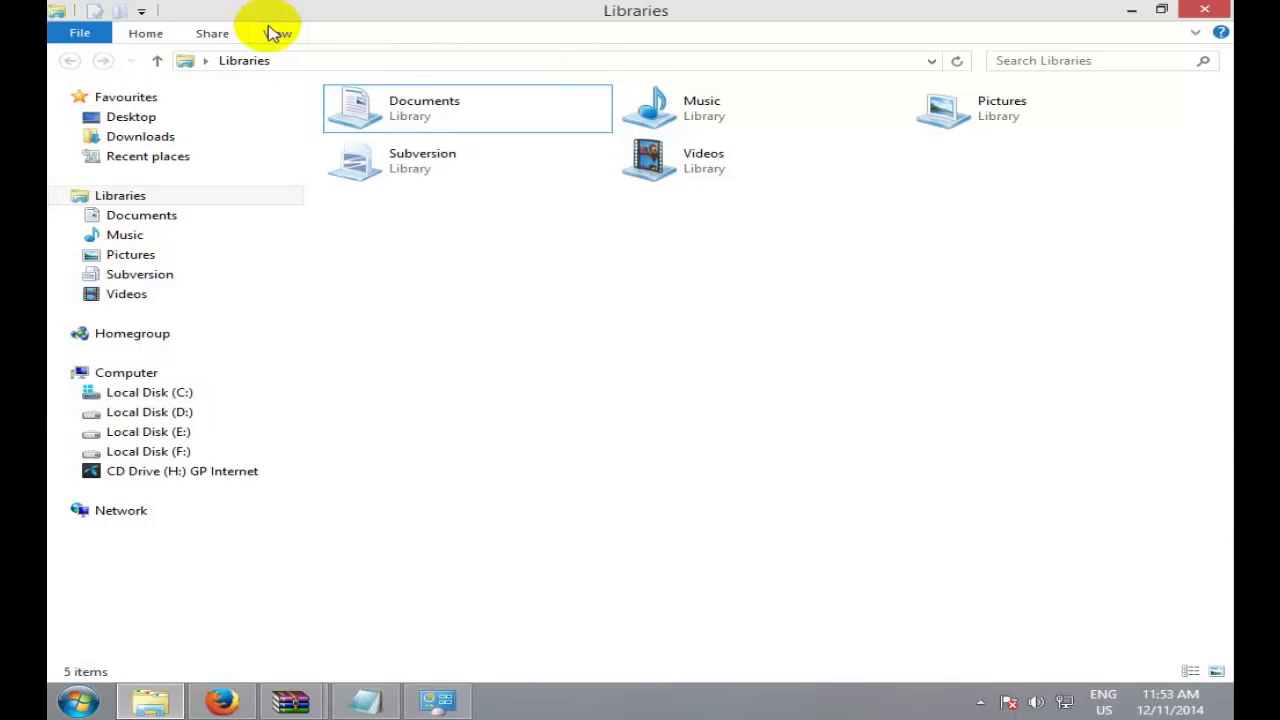
{"action": "left_click", "coordinate": [272, 33]}
{"action": "left_click", "coordinate": [811, 99]}
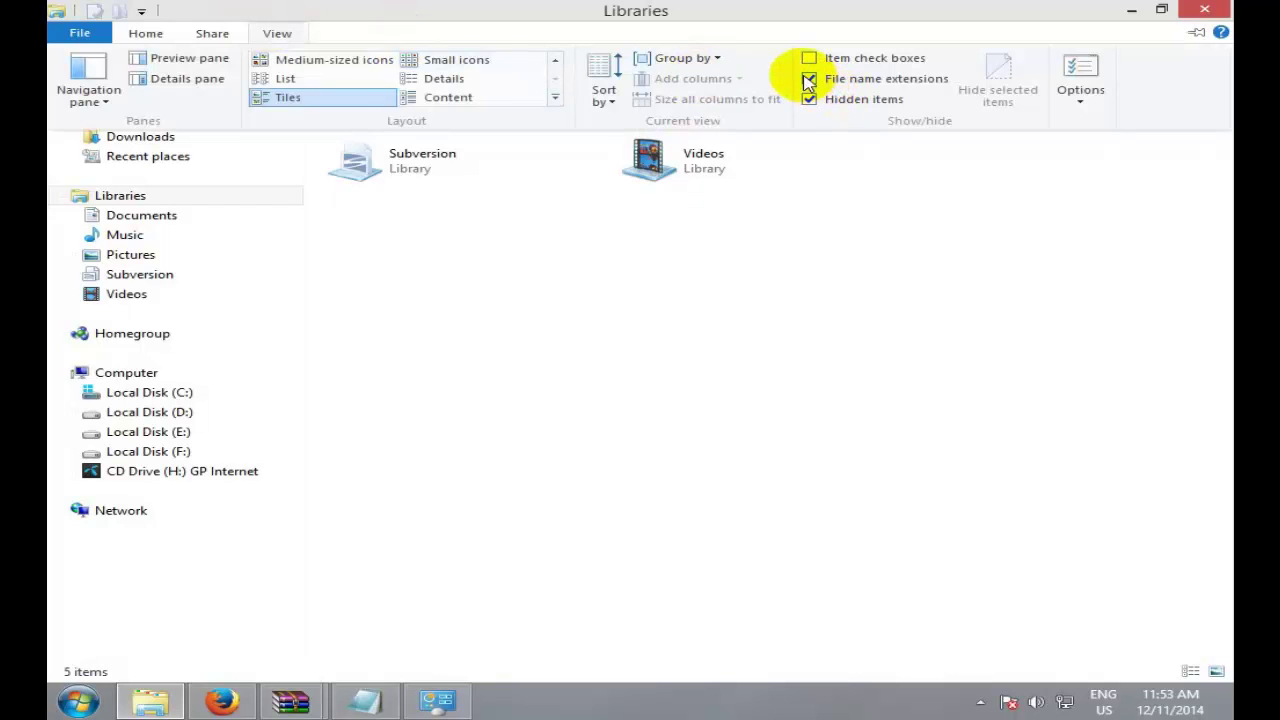
{"action": "left_click", "coordinate": [1130, 15]}
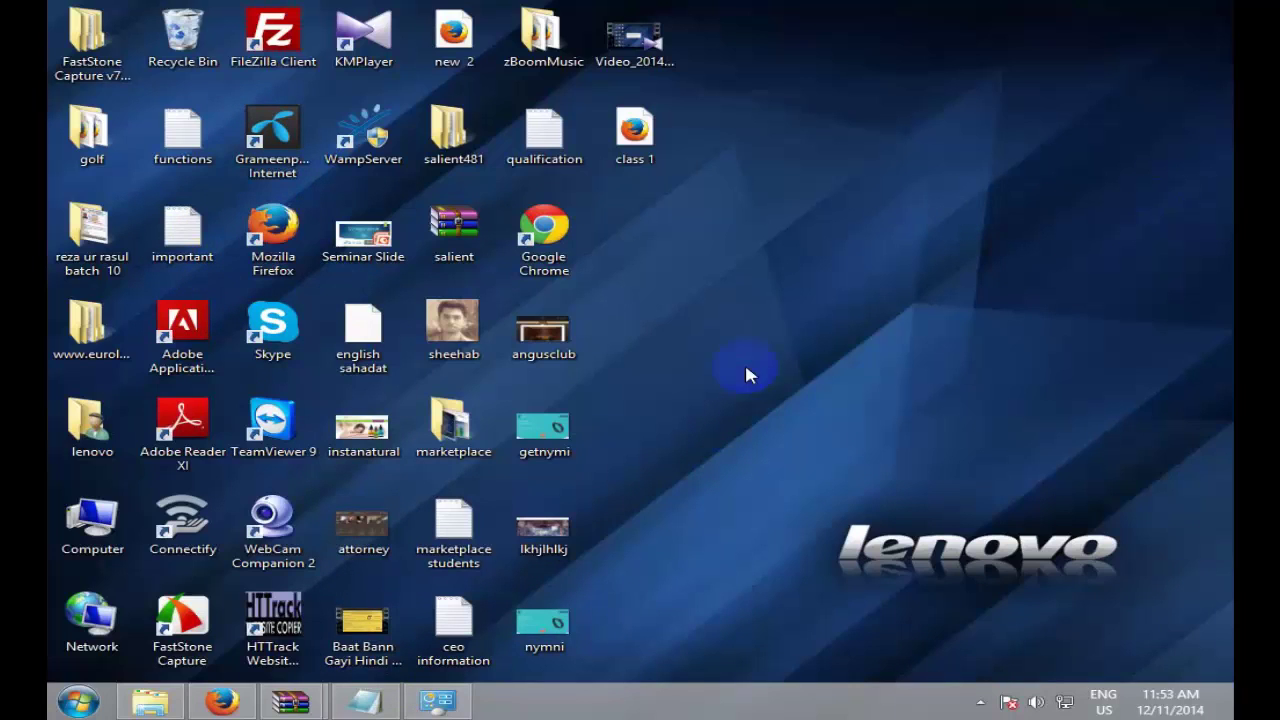
{"action": "left_click", "coordinate": [786, 224]}
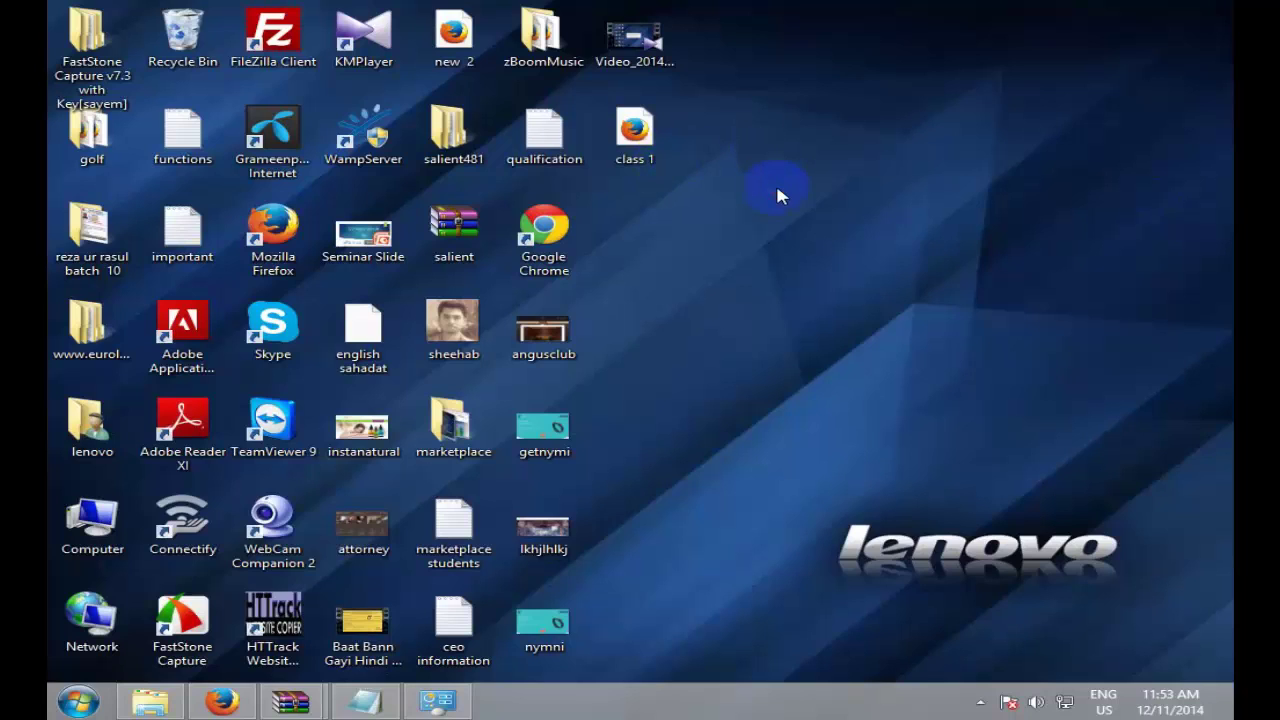
Step: Restore the class 1 Notepad window and start a new blank document
{"action": "left_click", "coordinate": [636, 138]}
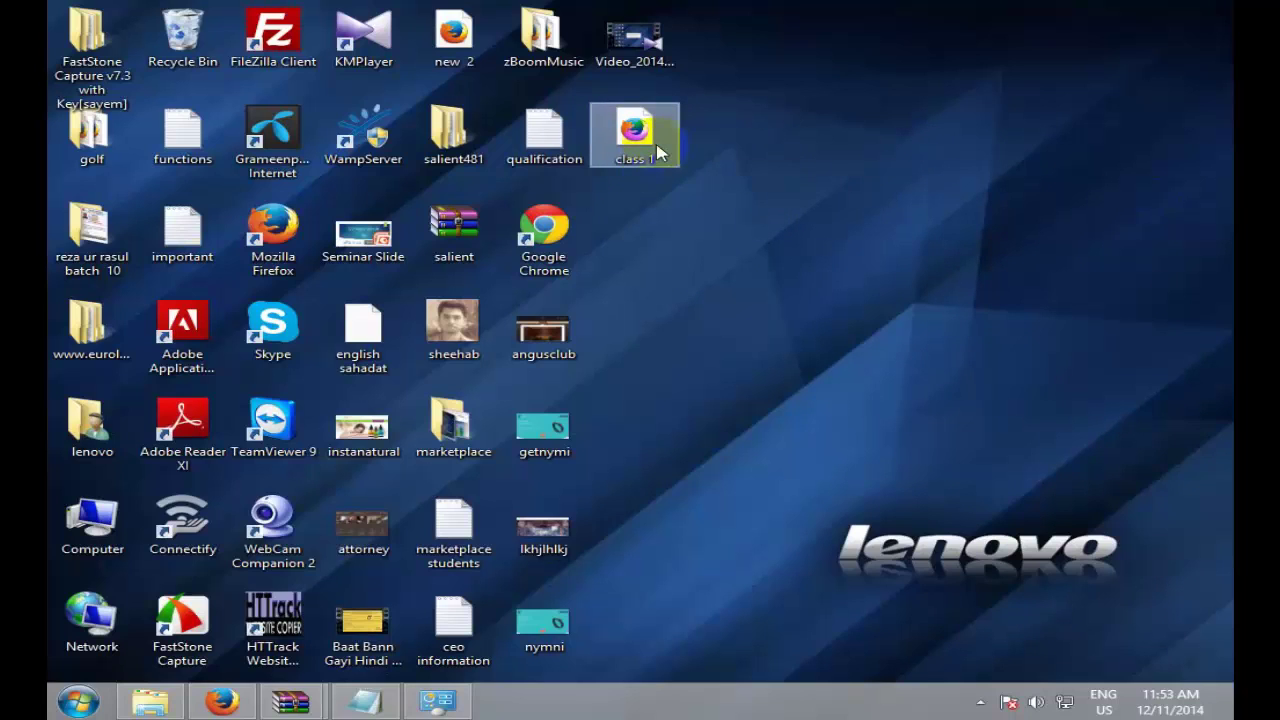
{"action": "mouse_move", "coordinate": [659, 166]}
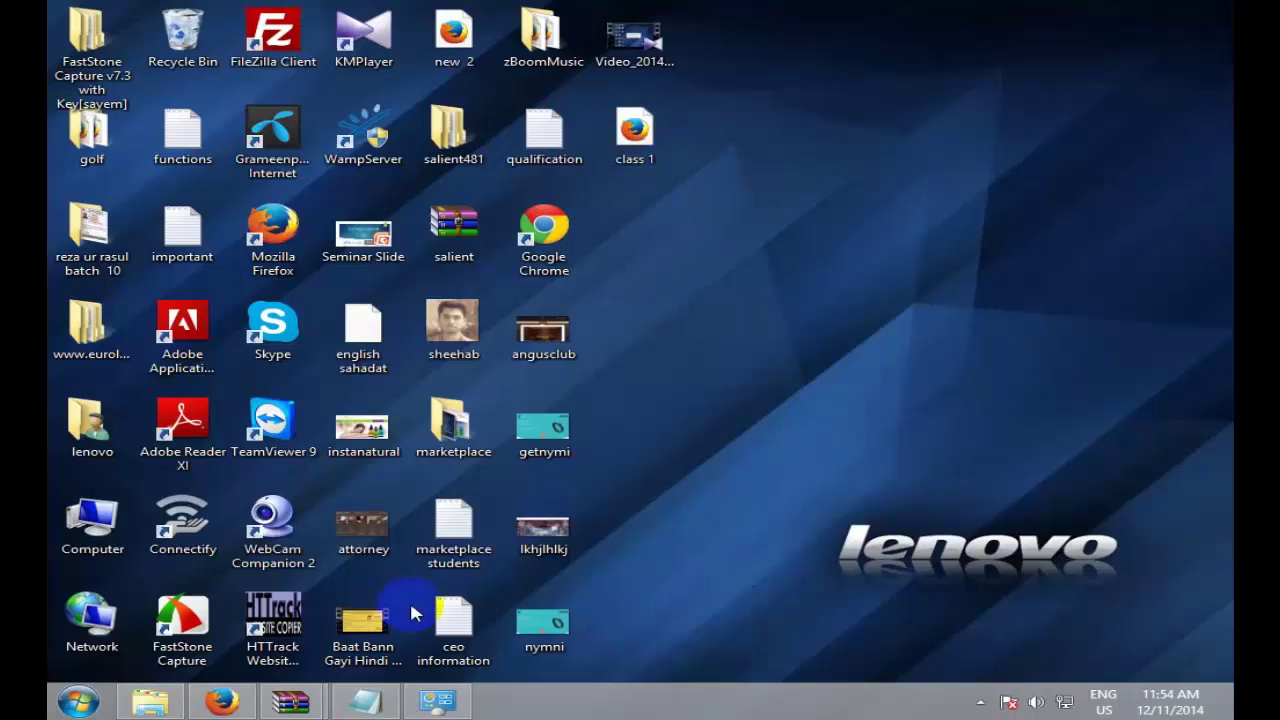
{"action": "left_click", "coordinate": [365, 701]}
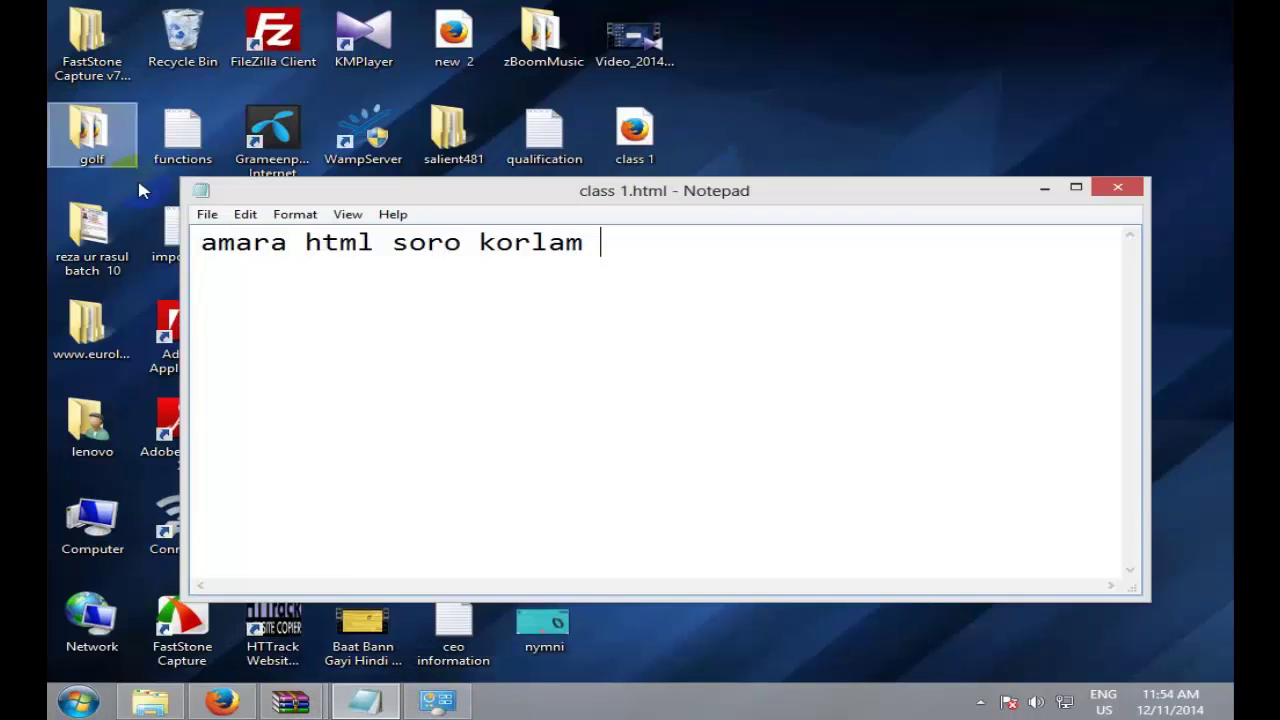
{"action": "left_click", "coordinate": [207, 214]}
{"action": "left_click_drag", "start_coordinate": [297, 247], "coordinate": [240, 237]}
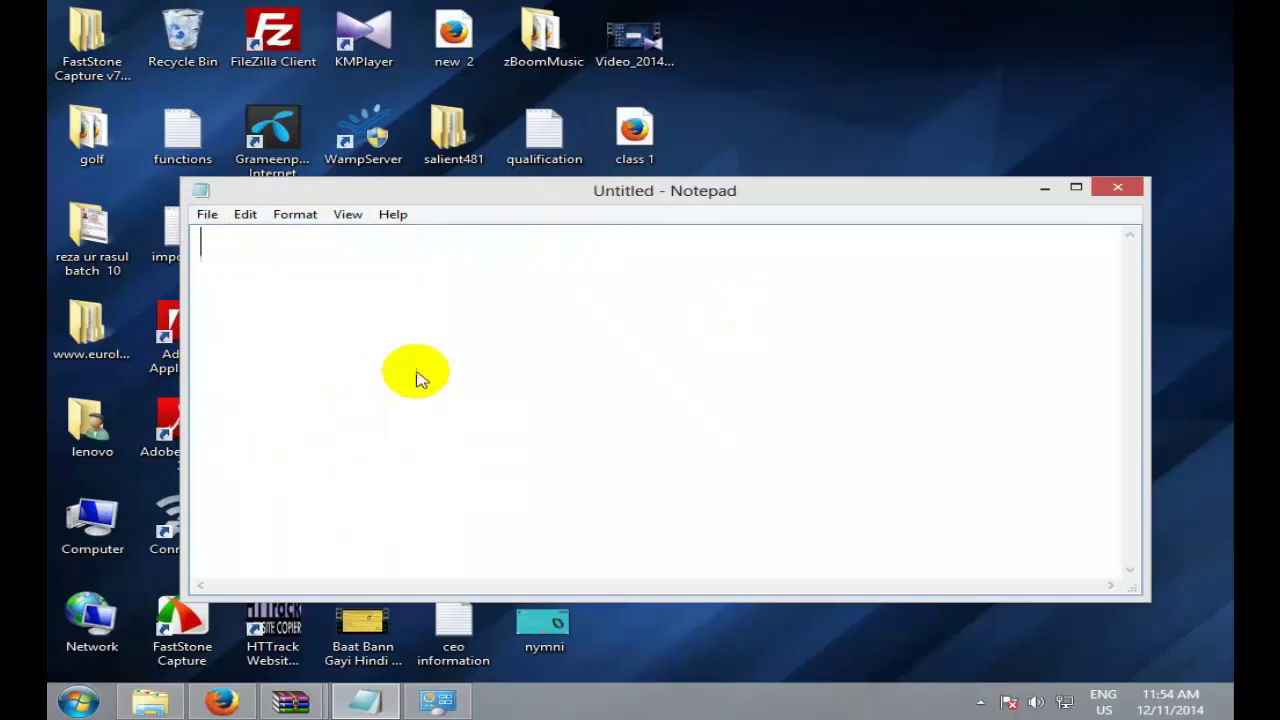
Step: Save the blank document as 'class 1', close Notepad, and rearrange the desktop icons
{"action": "key", "text": "ctrl+s"}
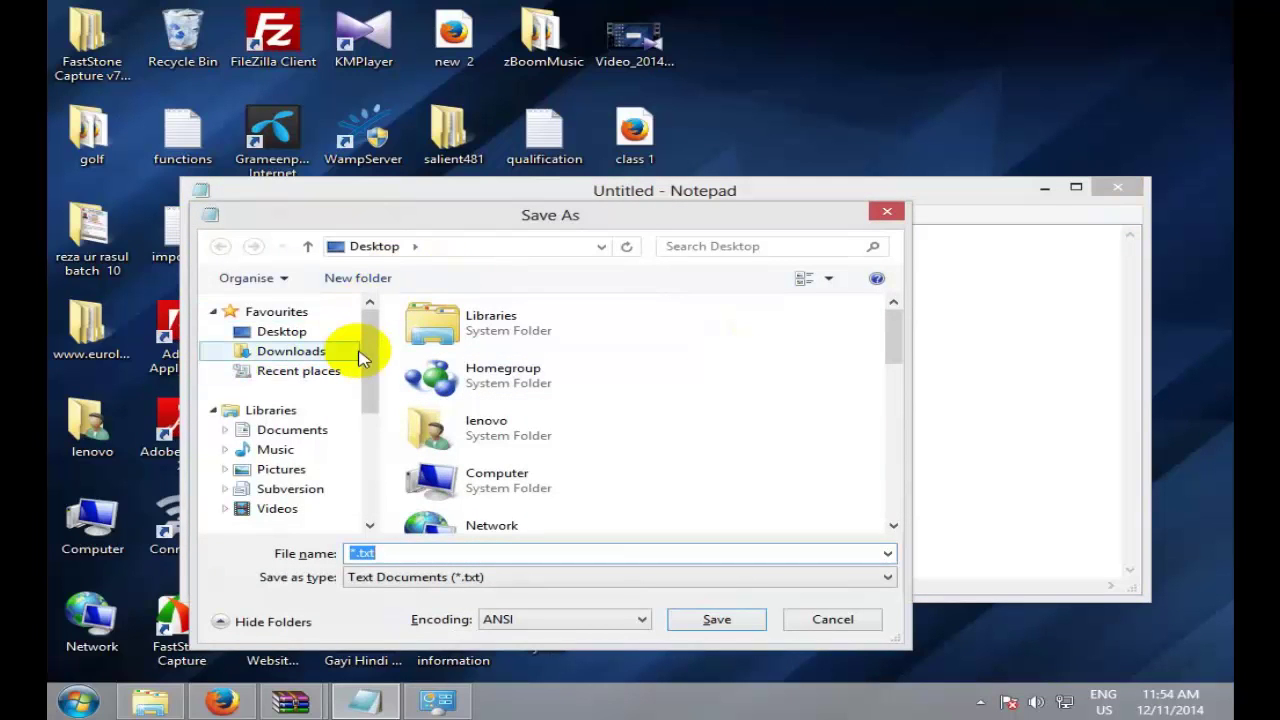
{"action": "type", "text": "c"}
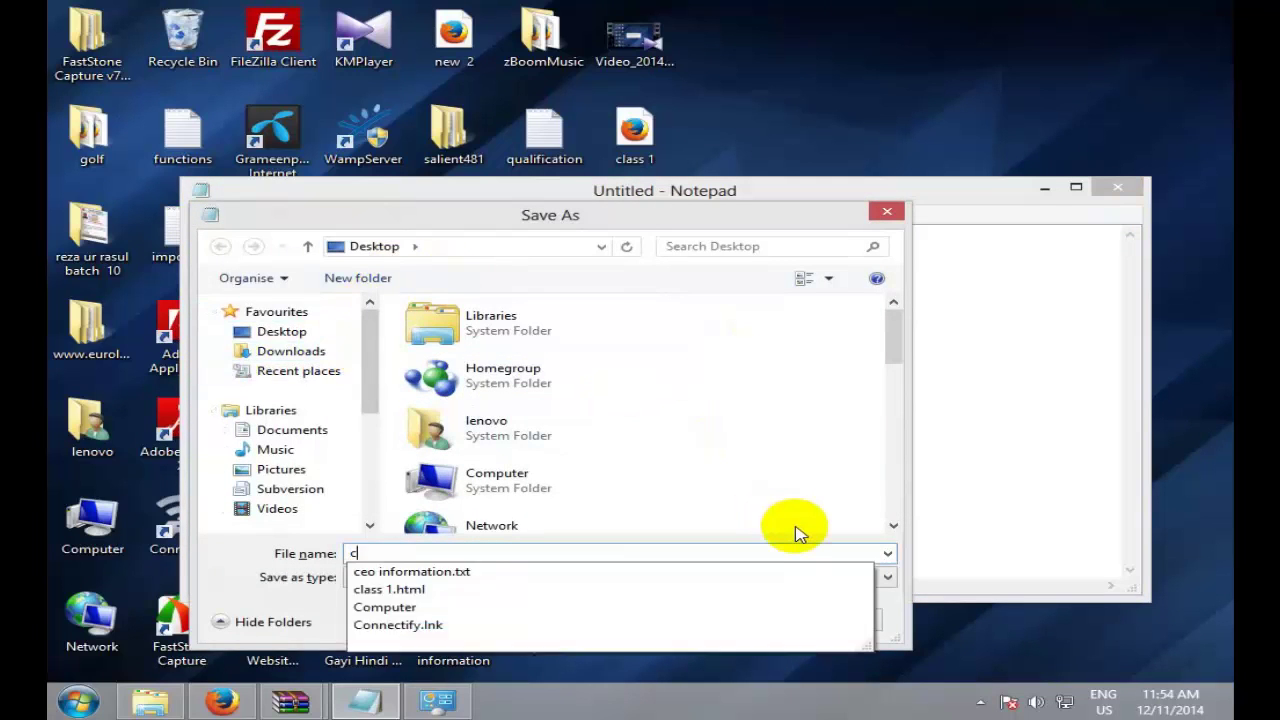
{"action": "type", "text": "lass 1"}
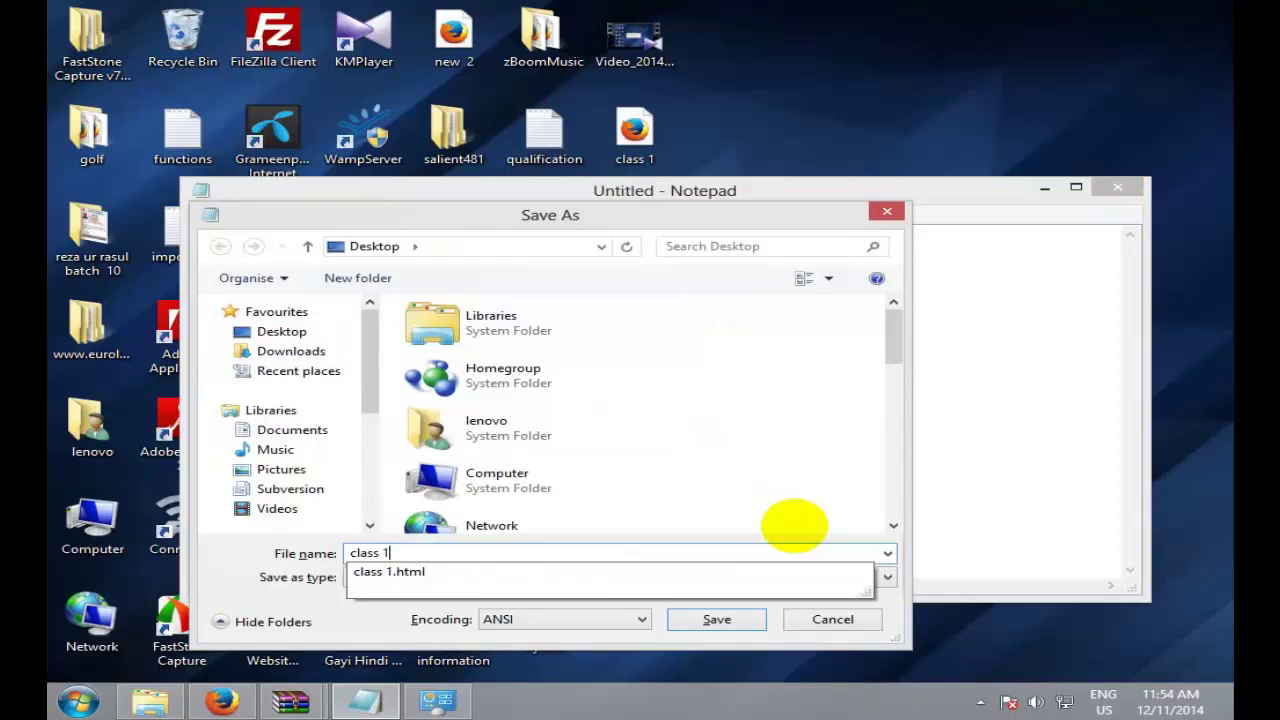
{"action": "key", "text": "Return"}
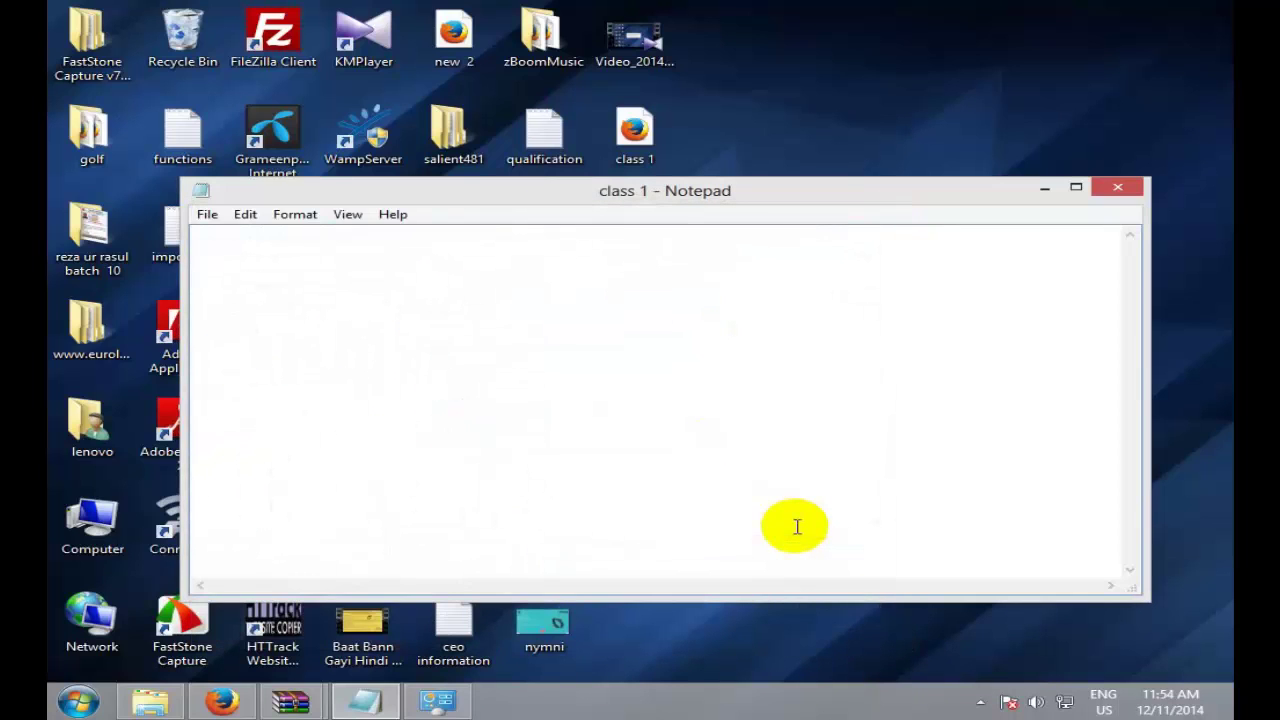
{"action": "left_click", "coordinate": [1114, 188]}
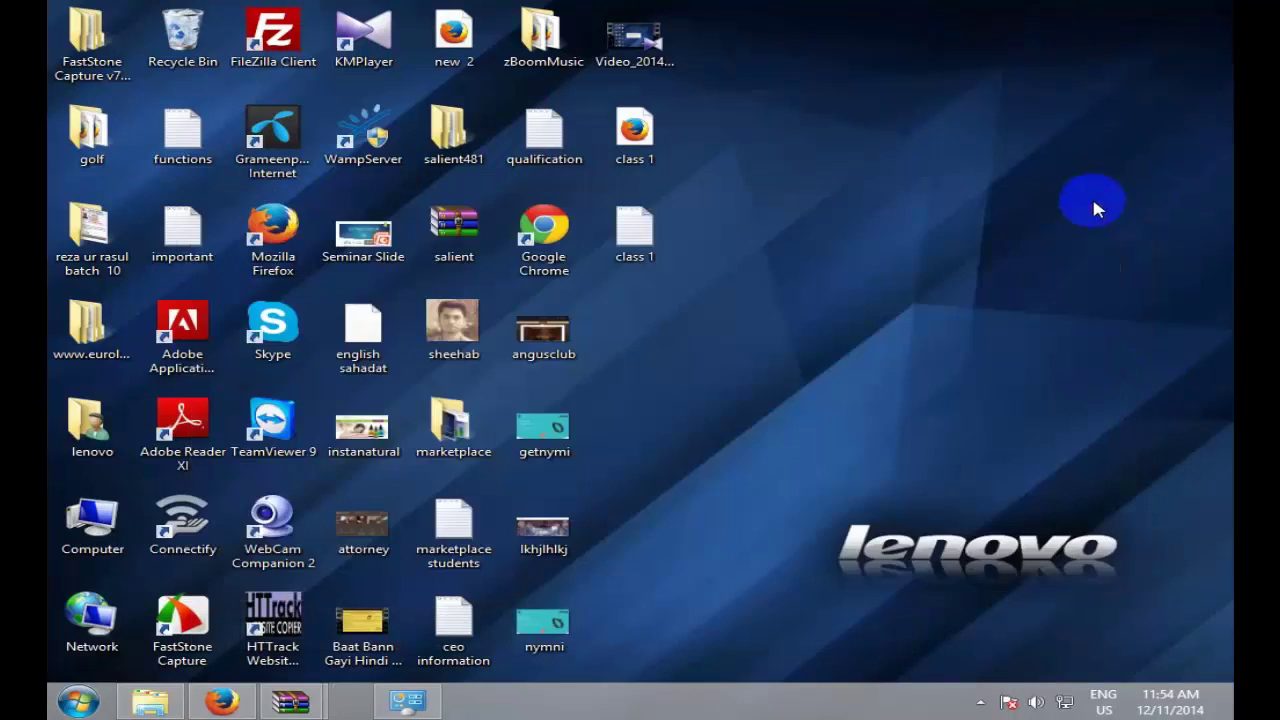
{"action": "left_click_drag", "start_coordinate": [630, 272], "coordinate": [645, 150]}
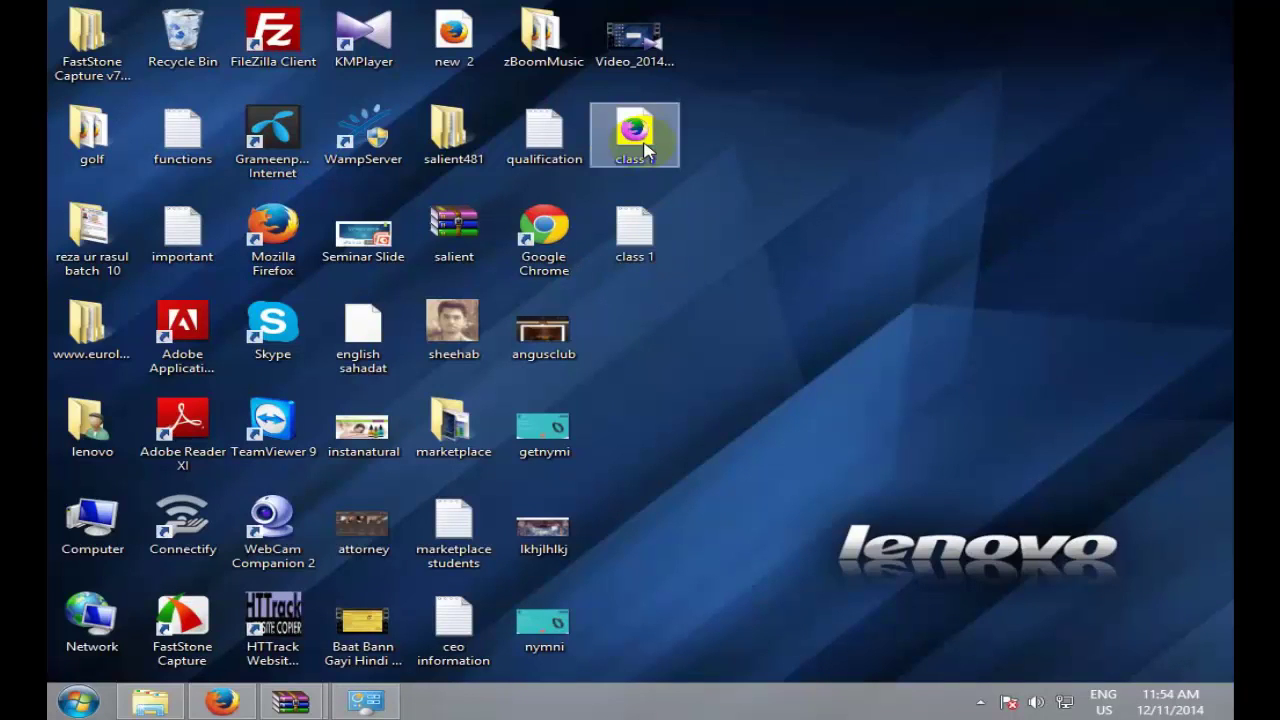
{"action": "left_click_drag", "start_coordinate": [645, 150], "coordinate": [638, 238]}
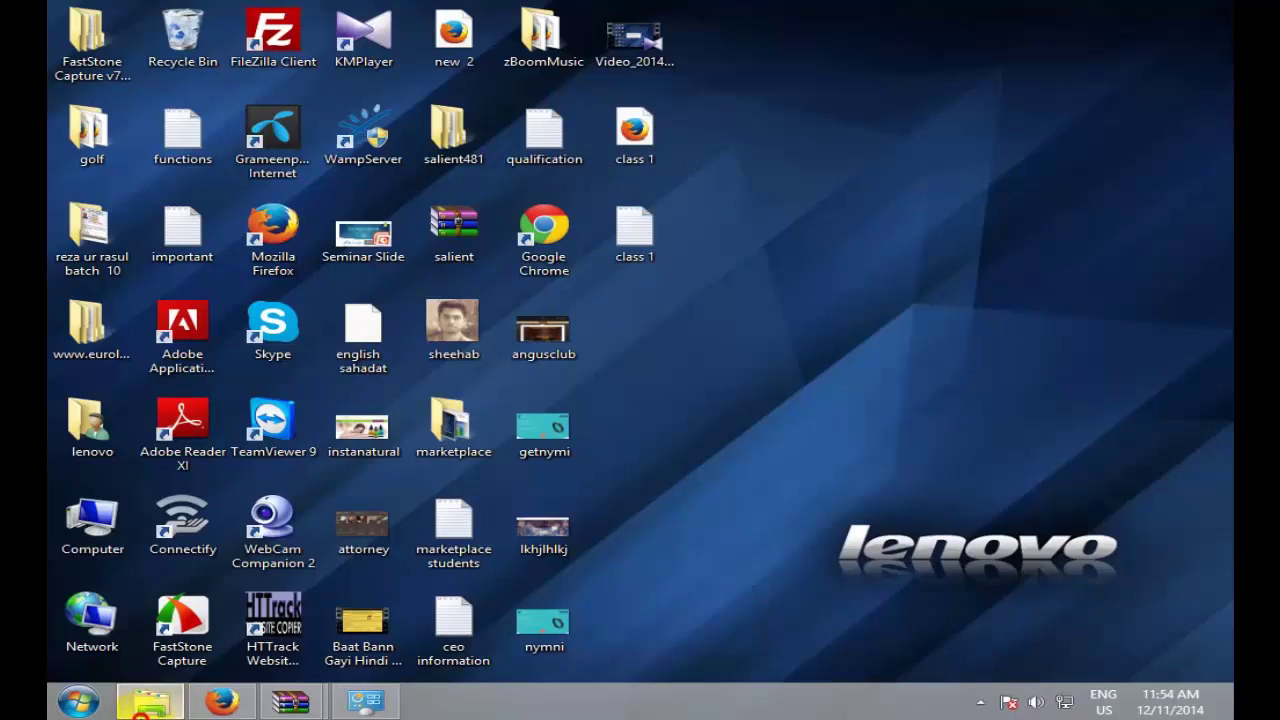
Step: Tick File name extensions in File Explorer and select class 1.txt and class 1.html on the desktop
{"action": "left_click", "coordinate": [150, 702]}
{"action": "left_click", "coordinate": [294, 36]}
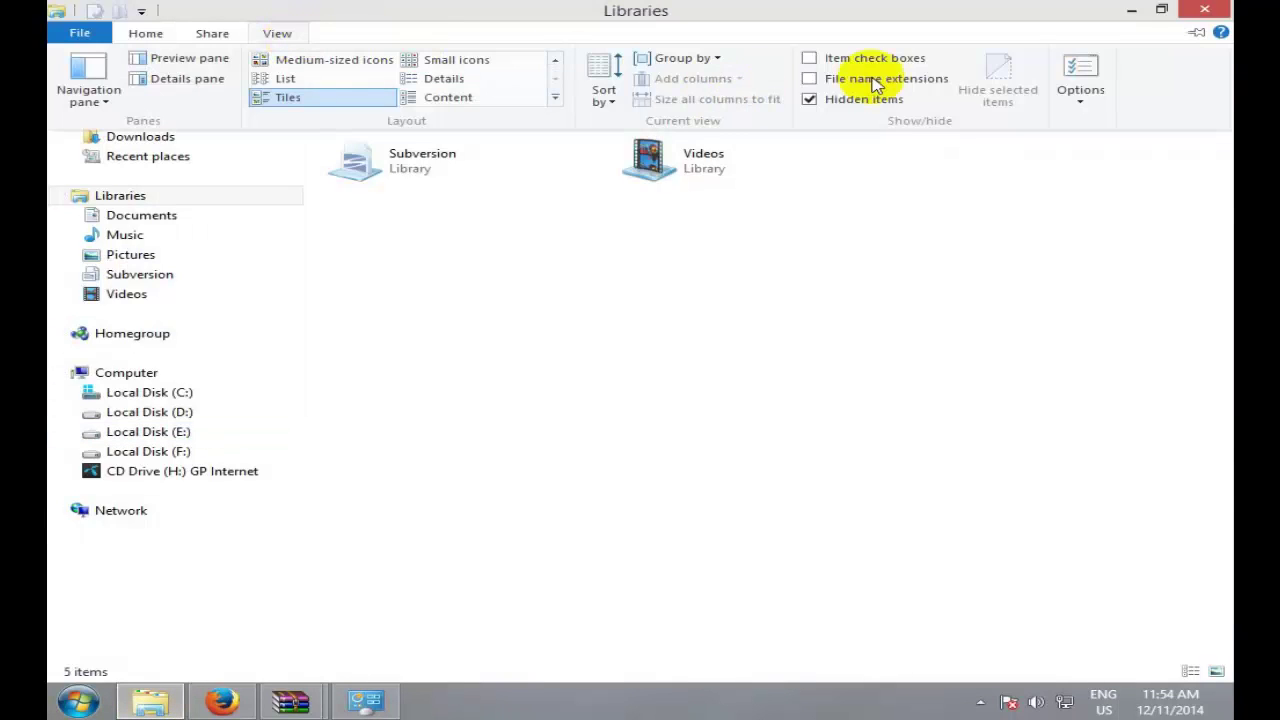
{"action": "left_click", "coordinate": [825, 80]}
{"action": "left_click", "coordinate": [1131, 10]}
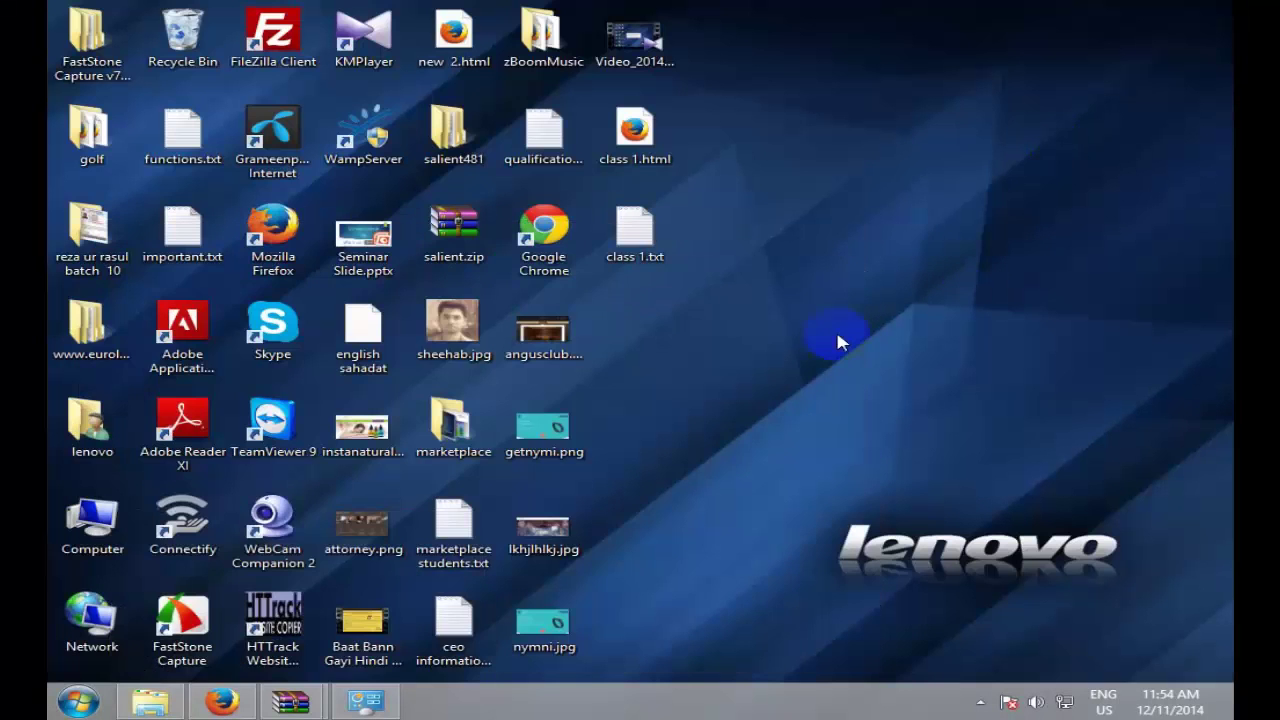
{"action": "left_click", "coordinate": [660, 263]}
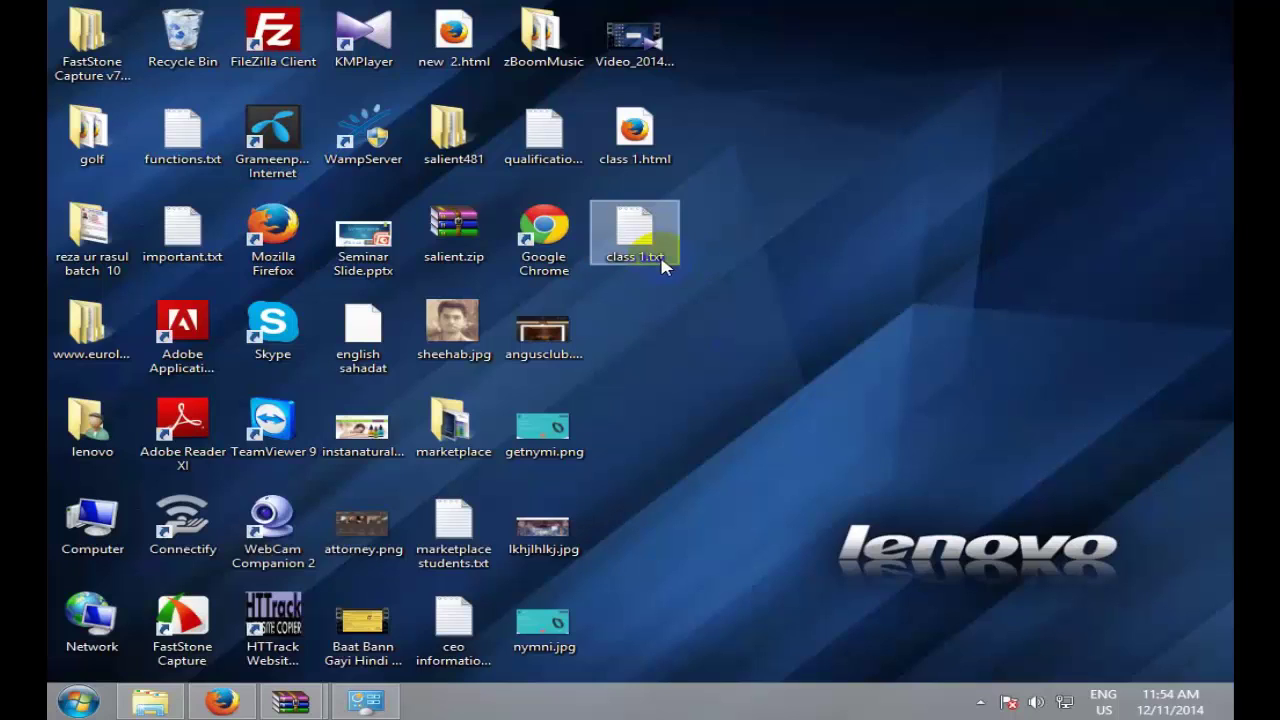
{"action": "left_click", "coordinate": [660, 163]}
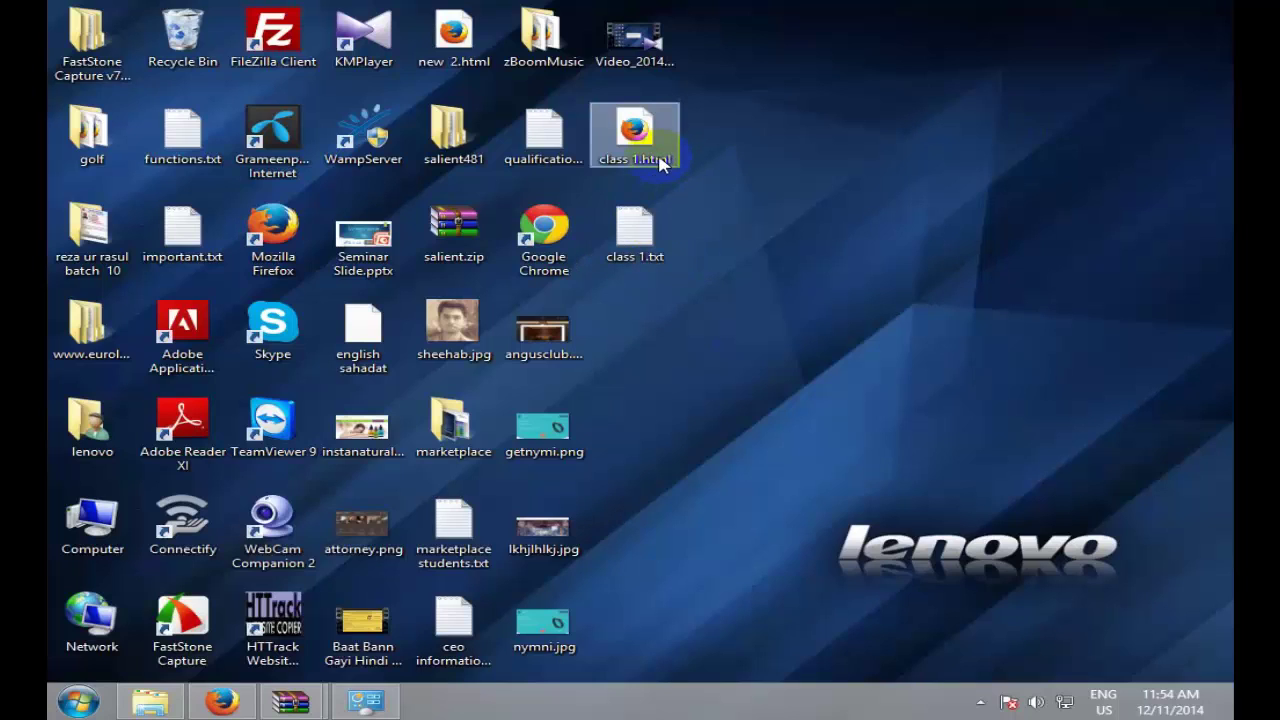
Step: Recheck that File name extensions stays ticked in Explorer, then open Control Panel from the taskbar
{"action": "key", "text": "alt+Tab"}
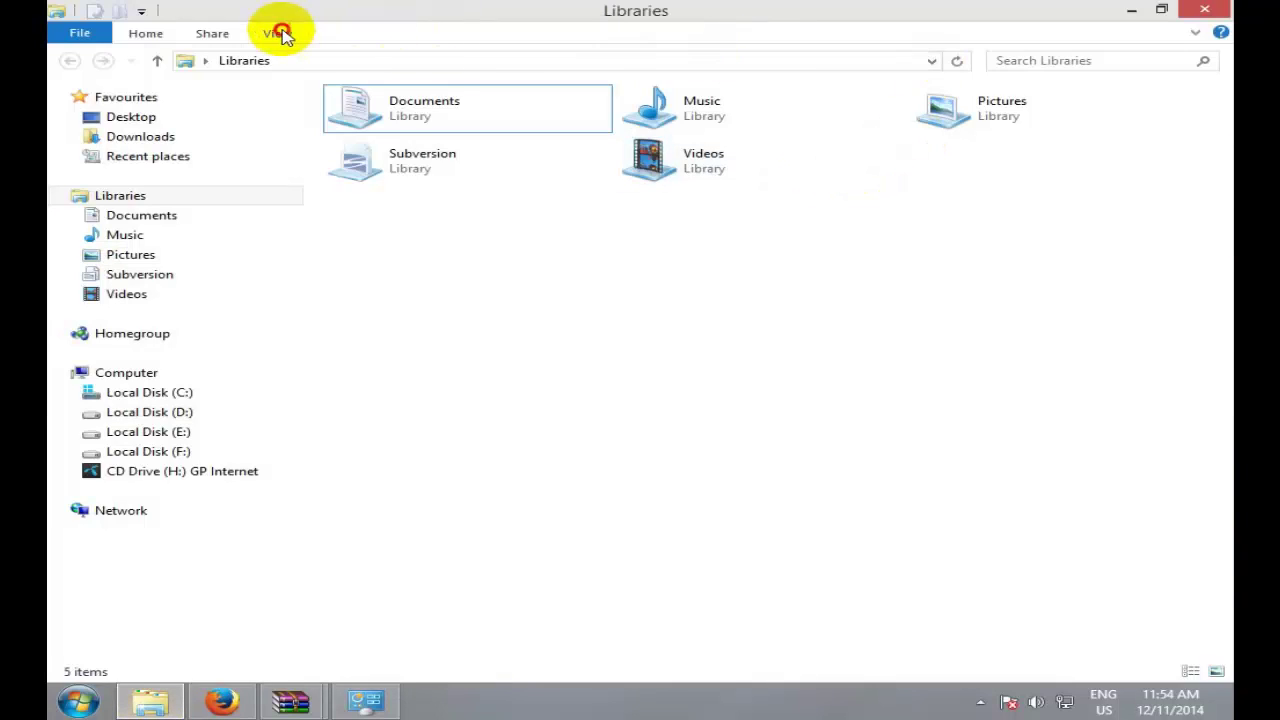
{"action": "left_click", "coordinate": [277, 33]}
{"action": "left_click", "coordinate": [1131, 10]}
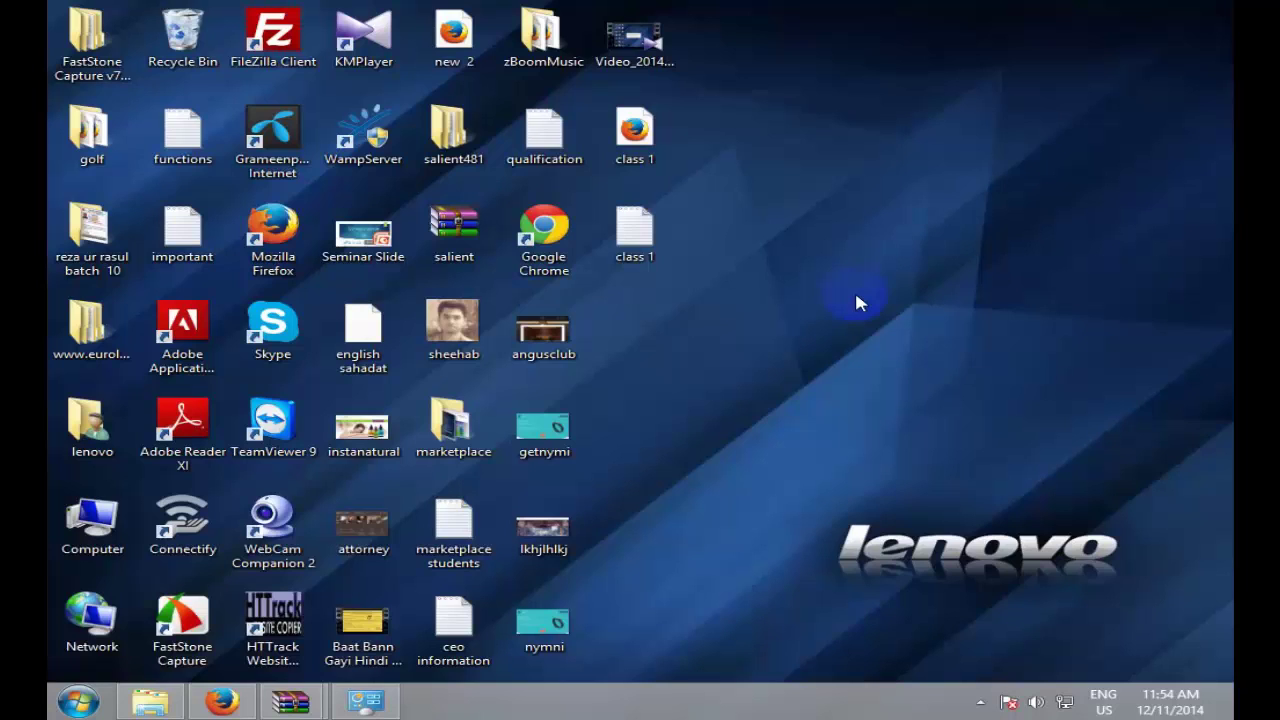
{"action": "left_click", "coordinate": [150, 701]}
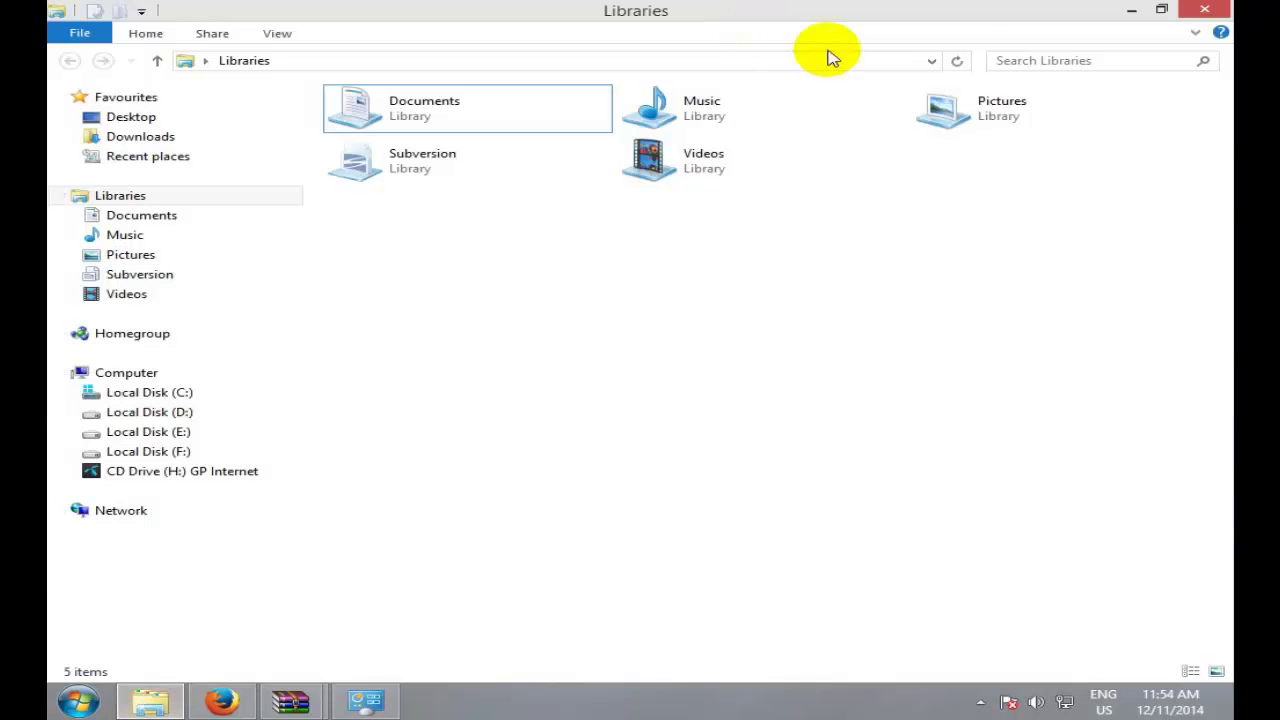
{"action": "left_click", "coordinate": [270, 33]}
{"action": "left_click", "coordinate": [820, 77]}
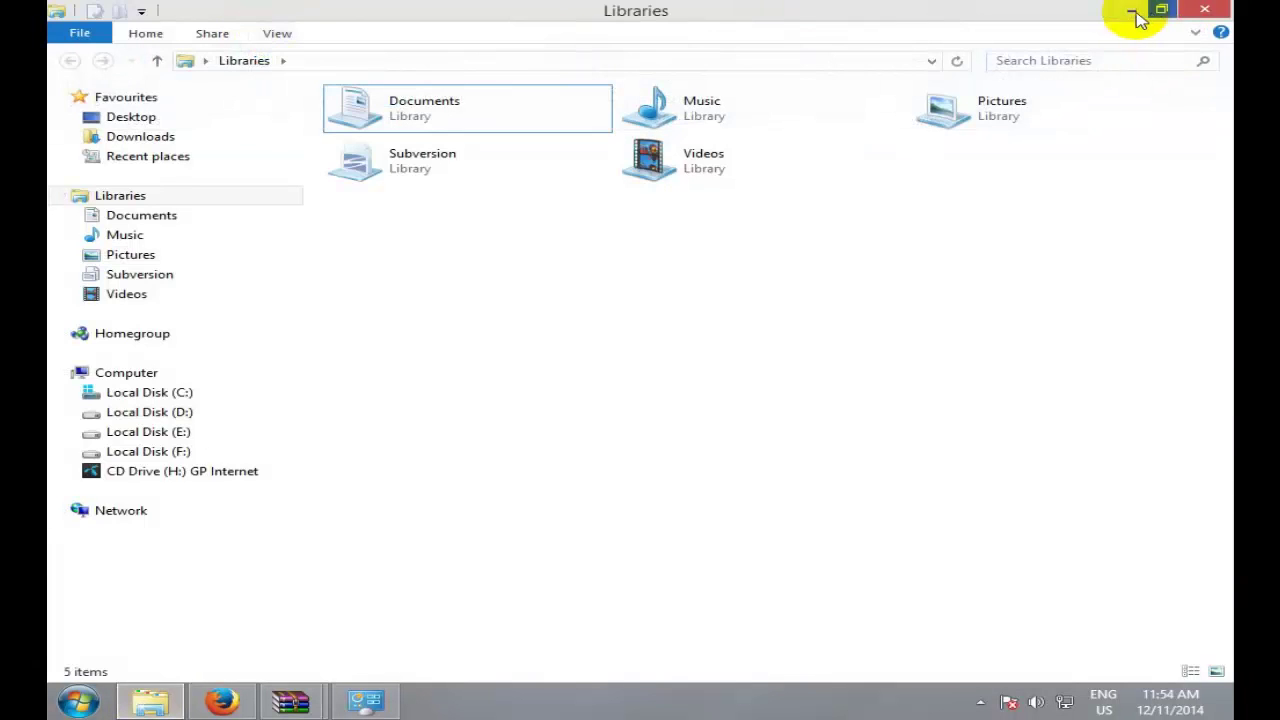
{"action": "left_click", "coordinate": [1135, 12]}
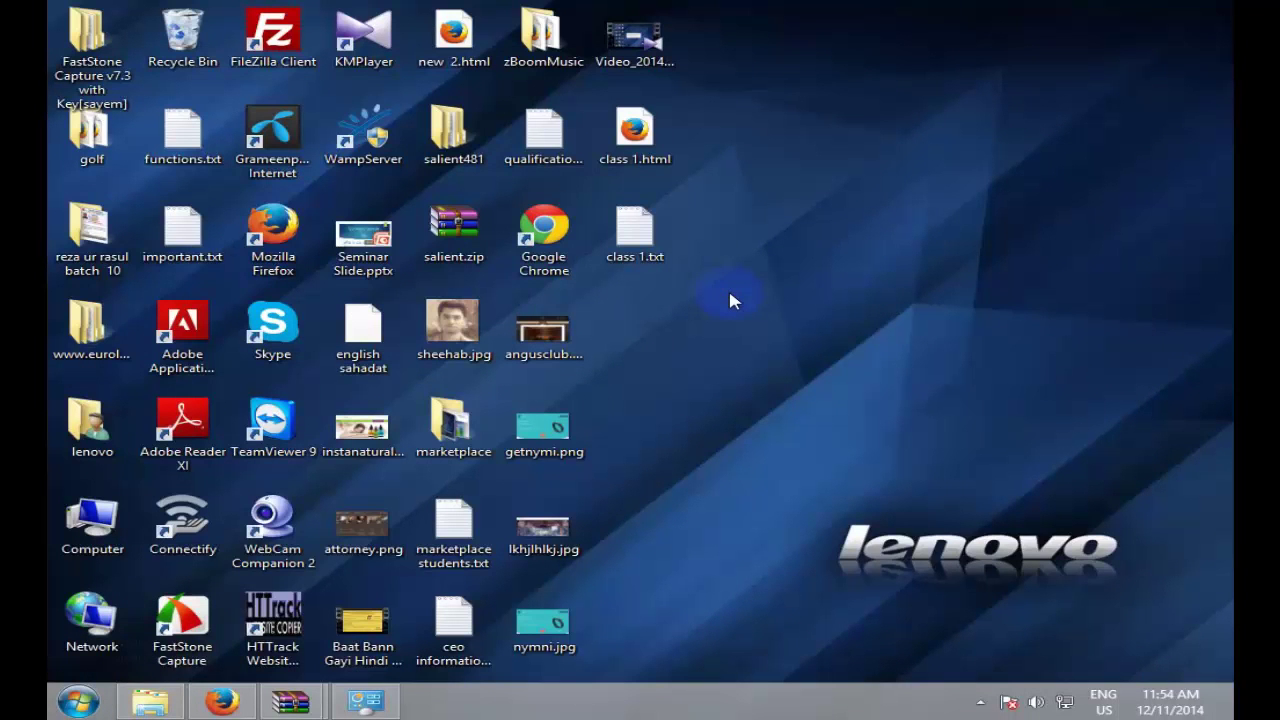
{"action": "left_click", "coordinate": [776, 277]}
{"action": "left_click", "coordinate": [366, 701]}
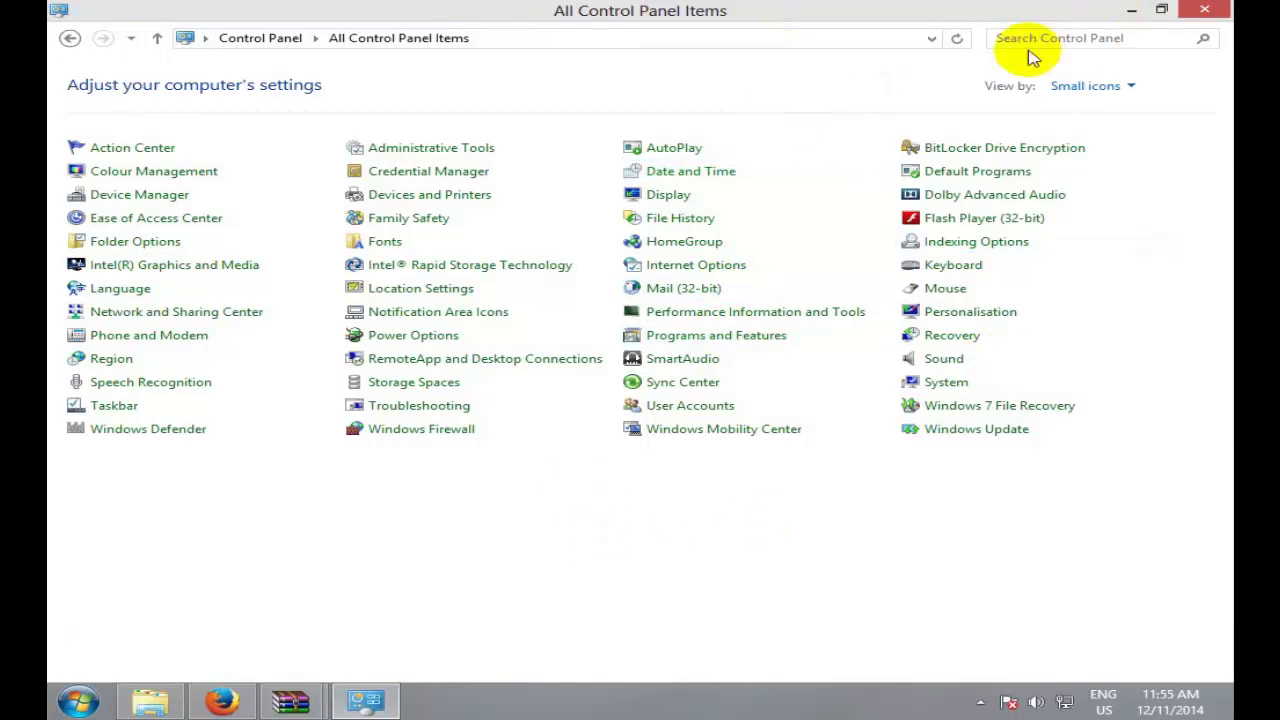
Step: Set Control Panel's View by to Small icons and open Folder Options
{"action": "left_click", "coordinate": [1120, 86]}
{"action": "left_click", "coordinate": [1092, 106]}
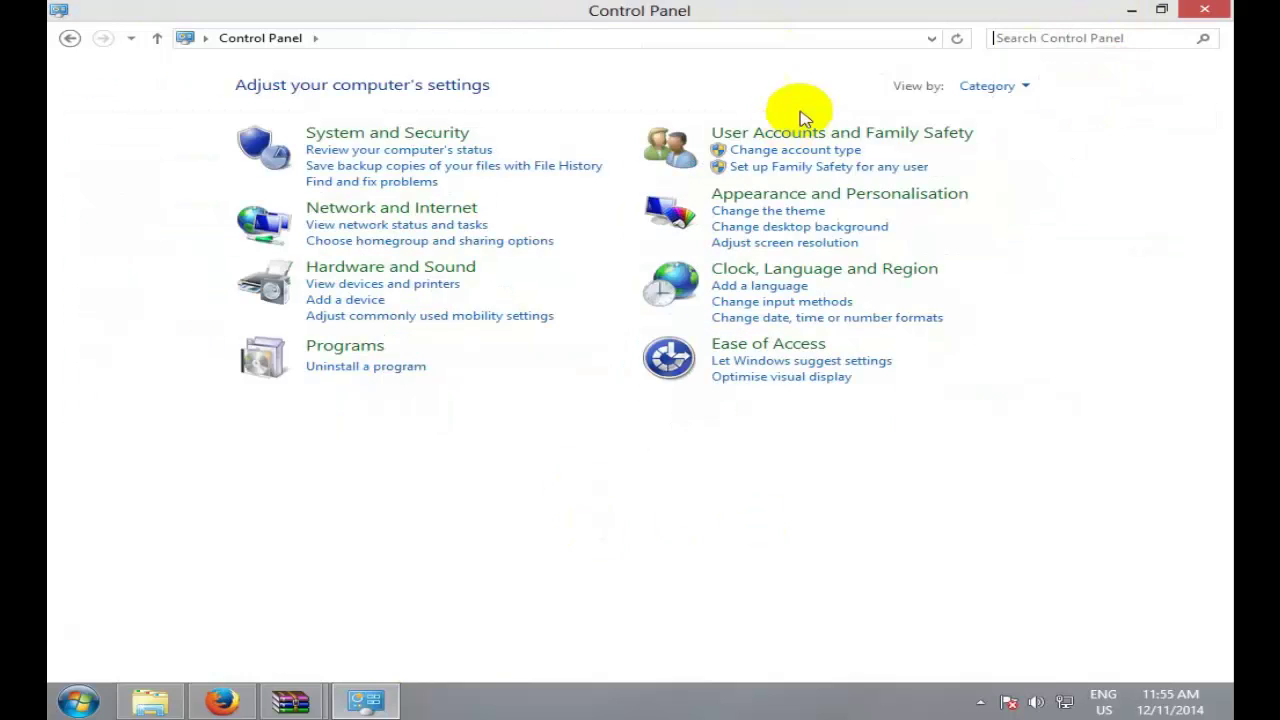
{"action": "left_click", "coordinate": [997, 90]}
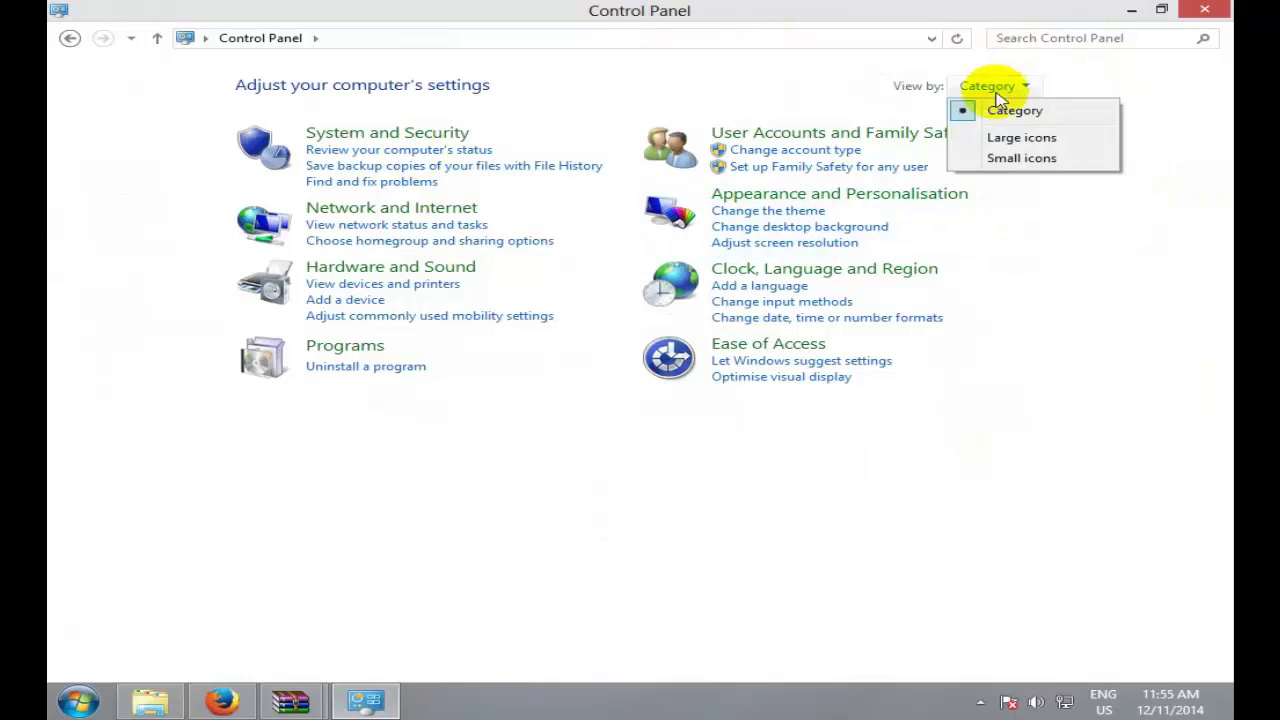
{"action": "left_click", "coordinate": [1050, 162]}
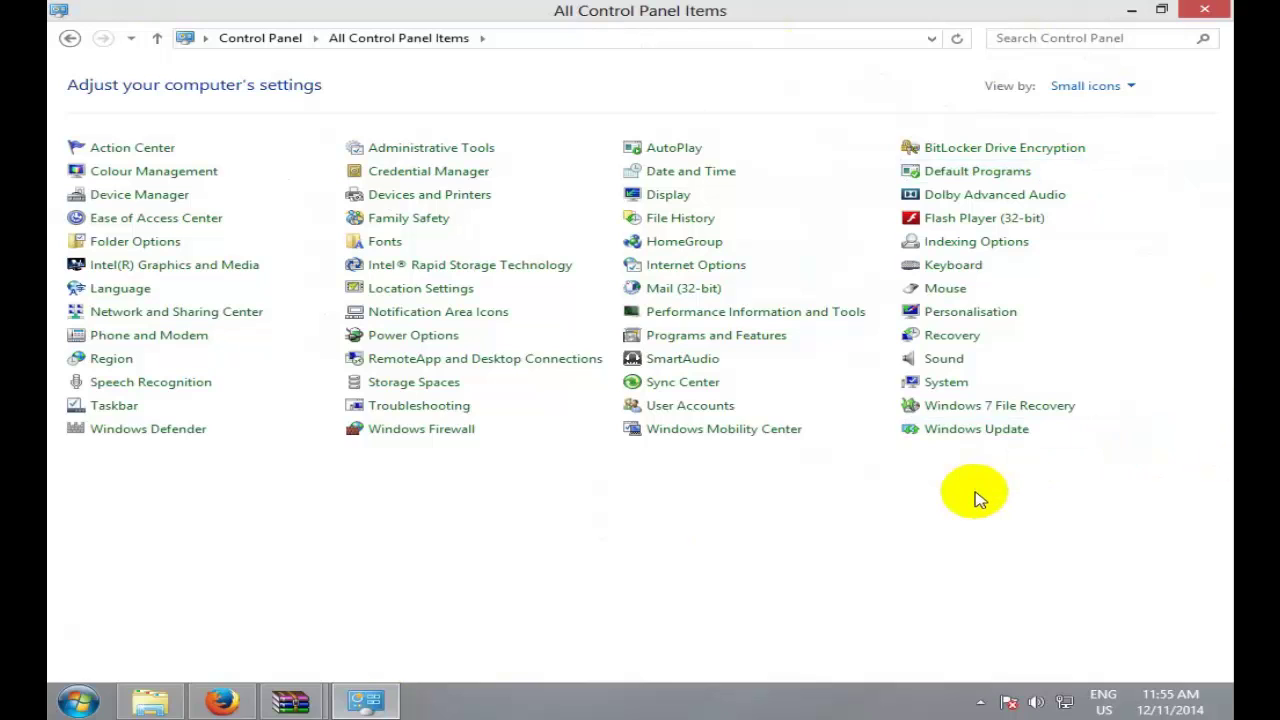
{"action": "left_click", "coordinate": [148, 244]}
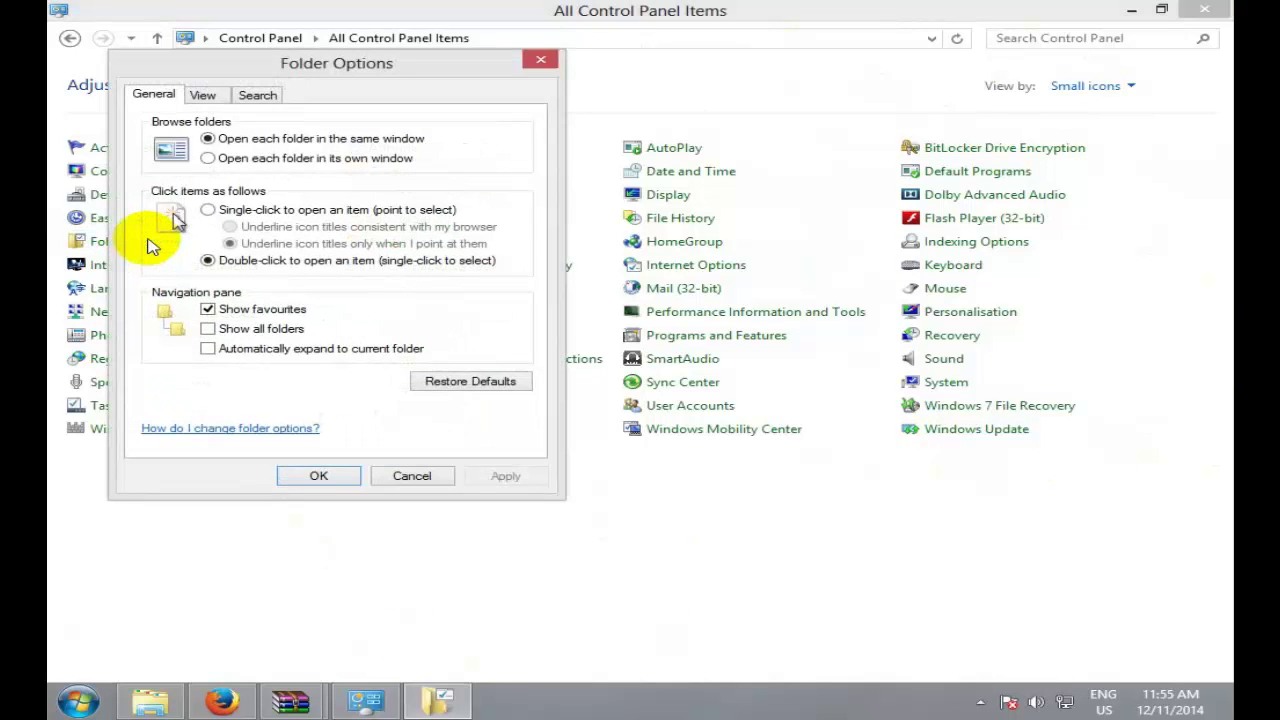
Step: Leave 'Hide extensions for known file types' unchecked, confirm with OK, and close Control Panel
{"action": "left_click", "coordinate": [205, 97]}
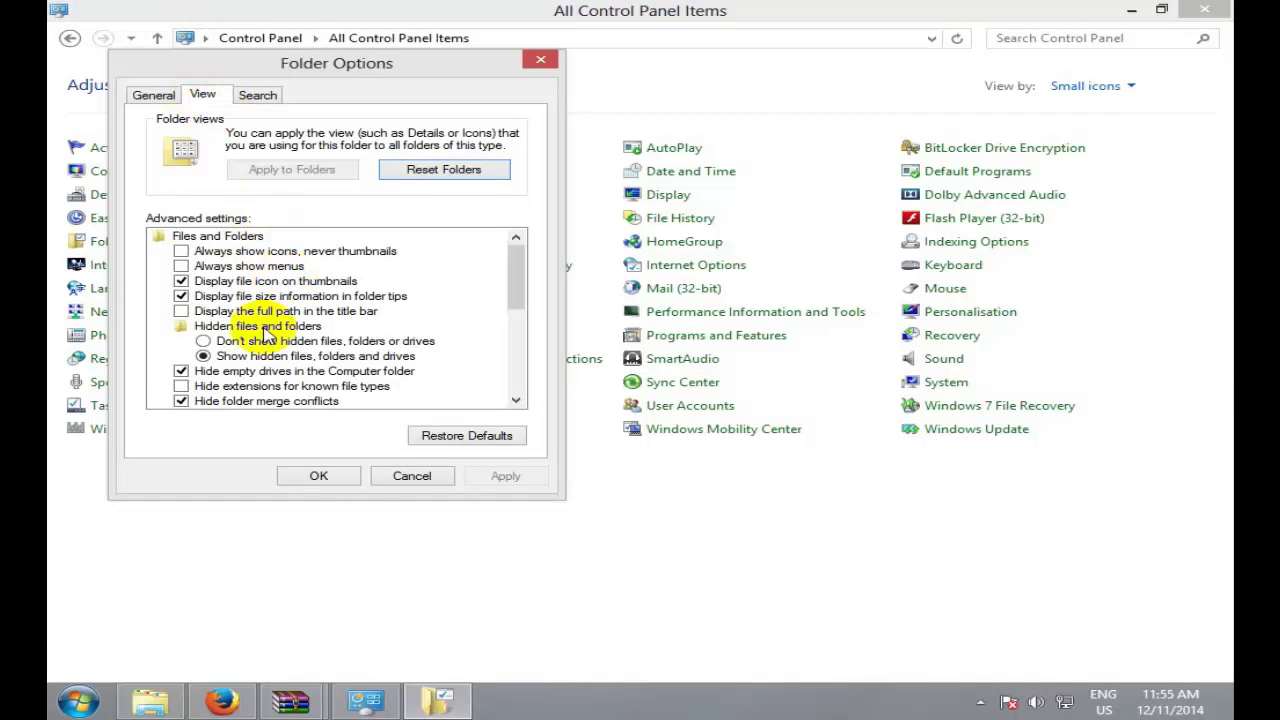
{"action": "left_click", "coordinate": [182, 388]}
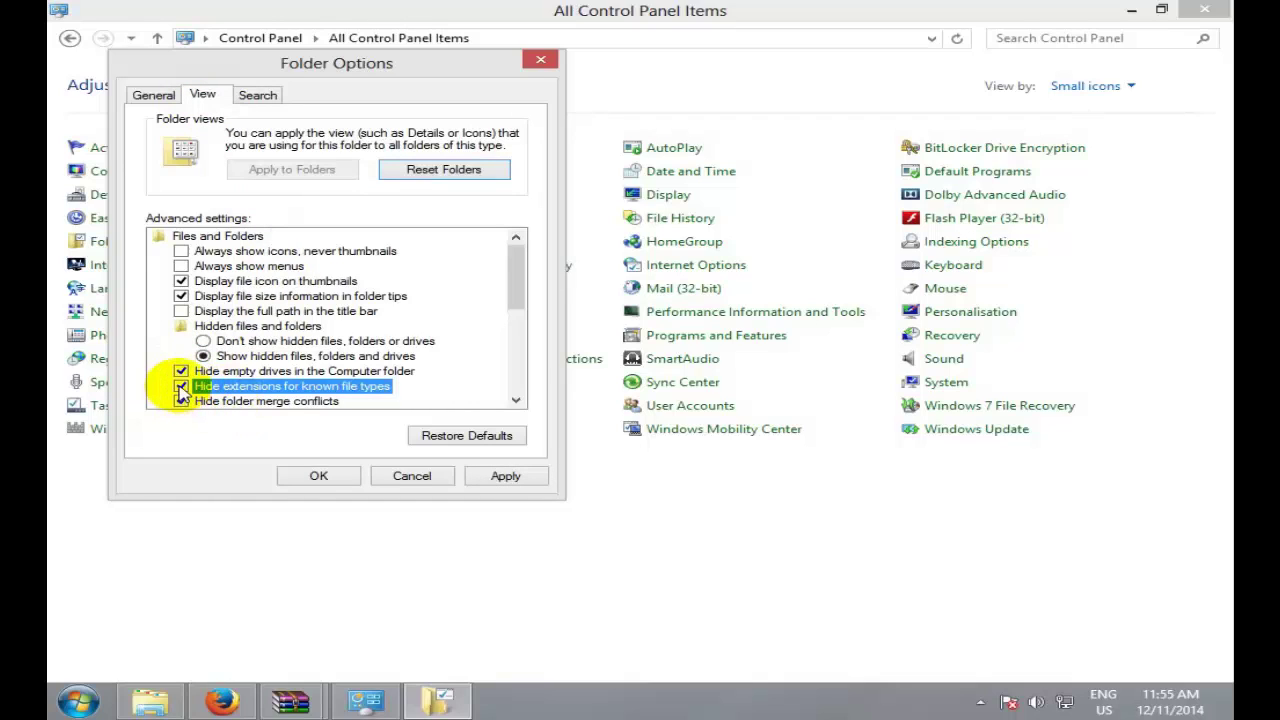
{"action": "left_click", "coordinate": [181, 387]}
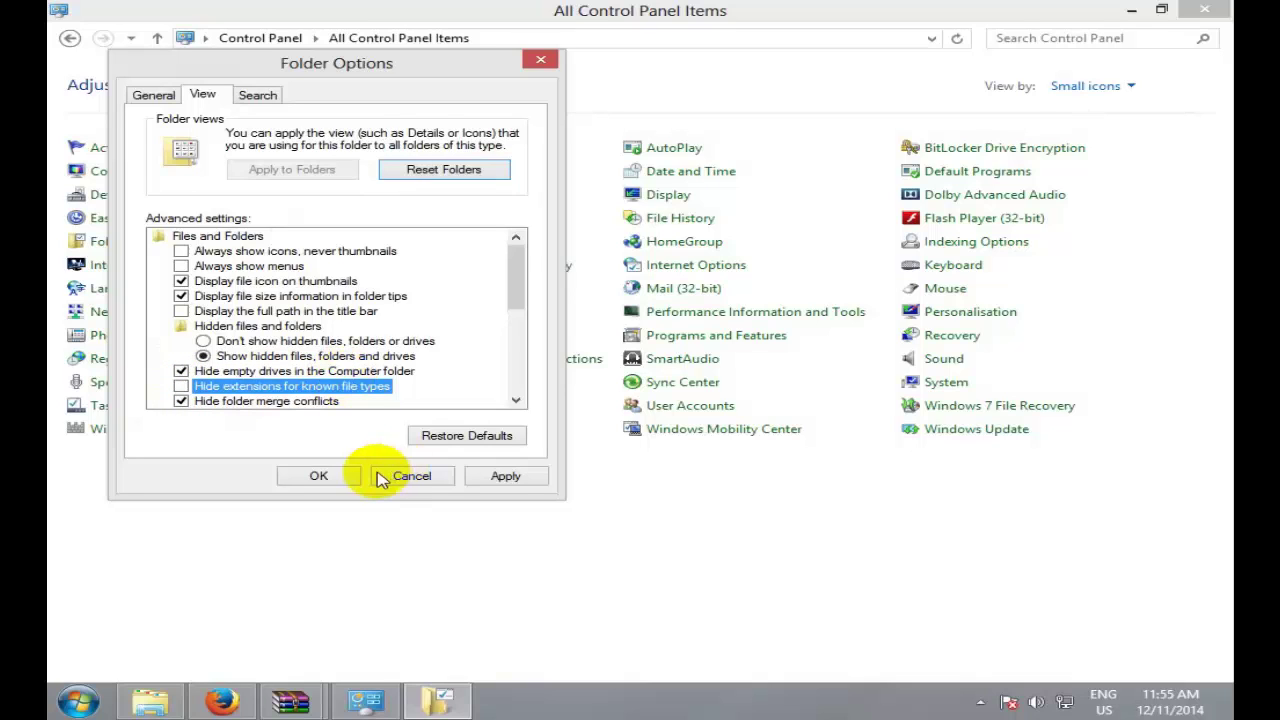
{"action": "left_click", "coordinate": [318, 476]}
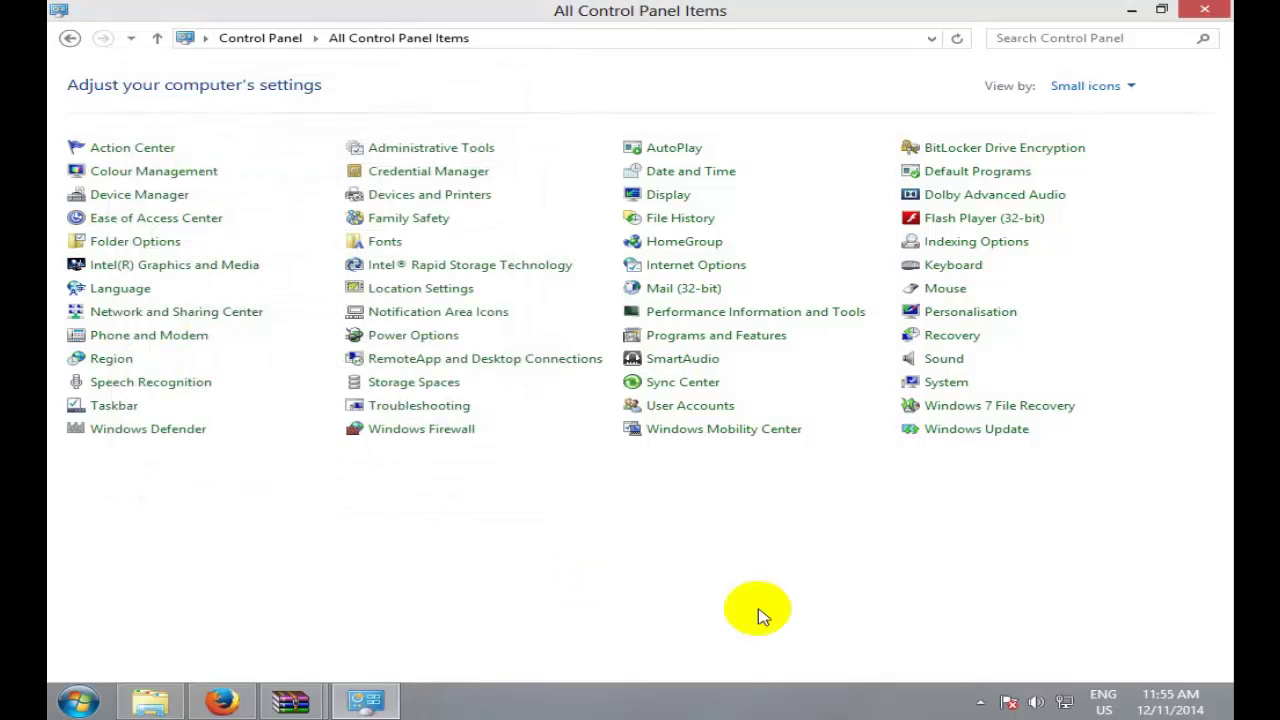
{"action": "left_click", "coordinate": [1205, 9]}
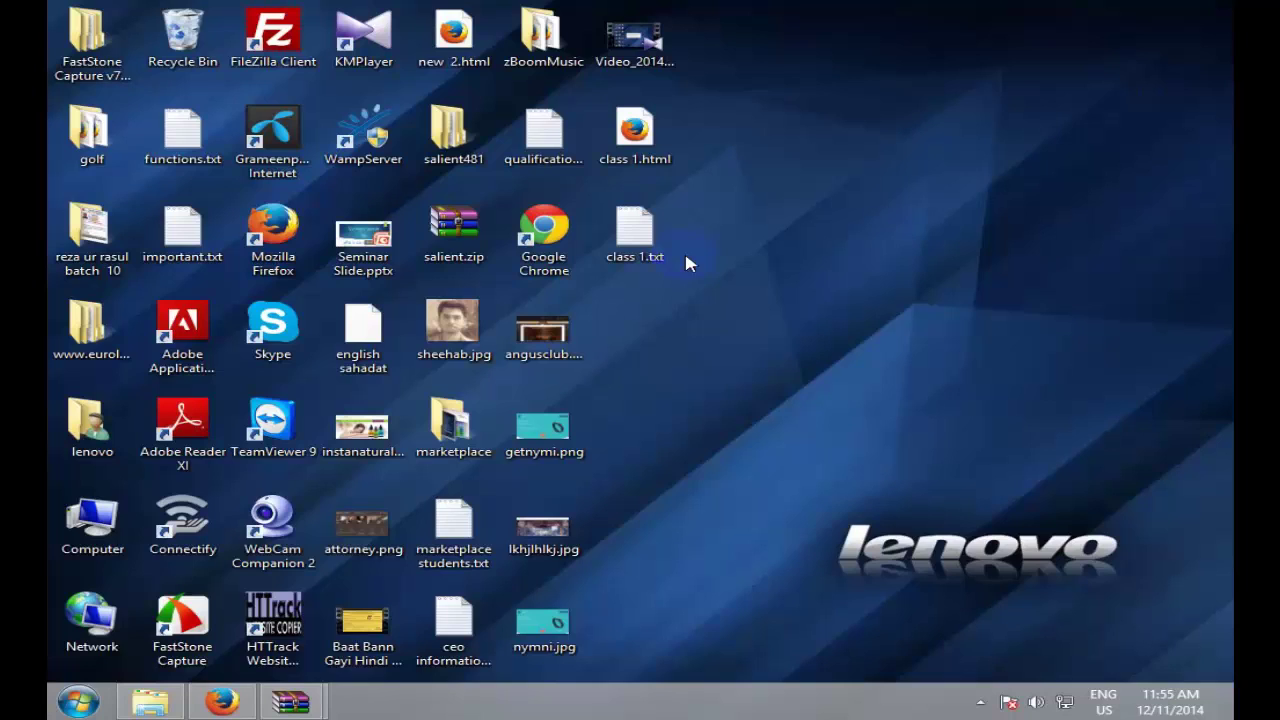
Step: Start renaming class 1.txt on the desktop and remove its txt extension
{"action": "left_click", "coordinate": [650, 258]}
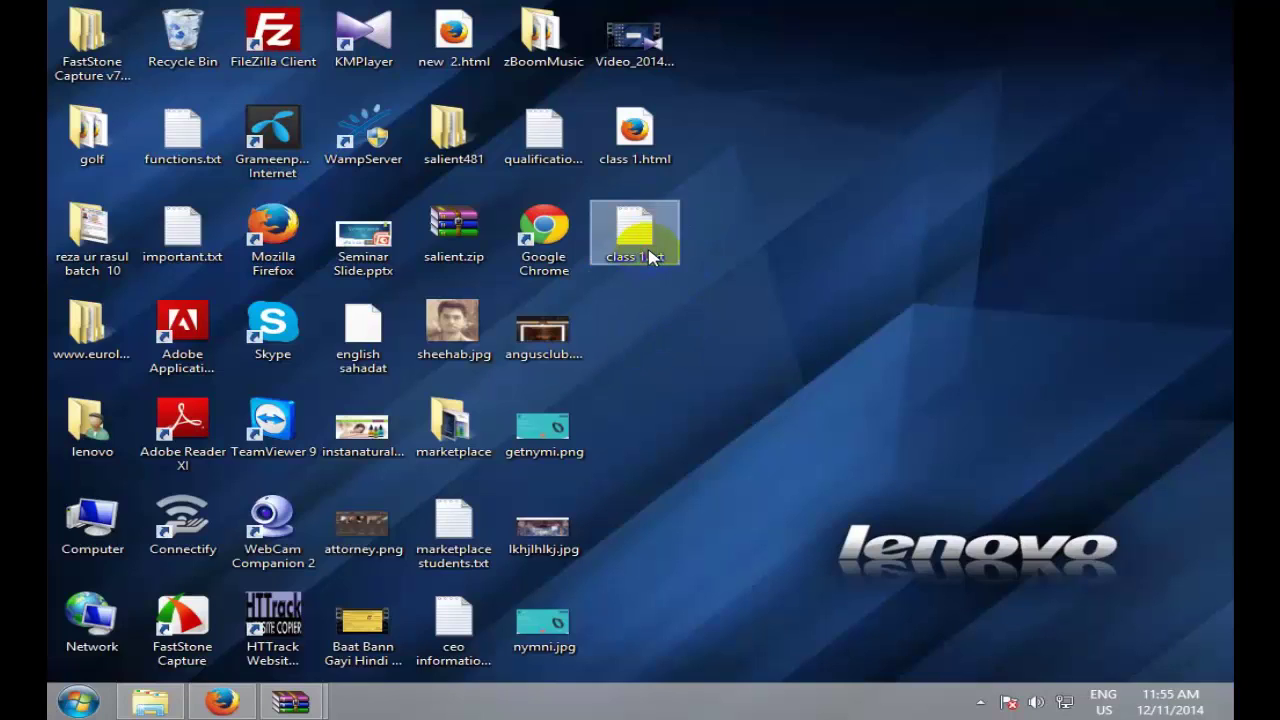
{"action": "right_click", "coordinate": [650, 258]}
{"action": "left_click", "coordinate": [757, 569]}
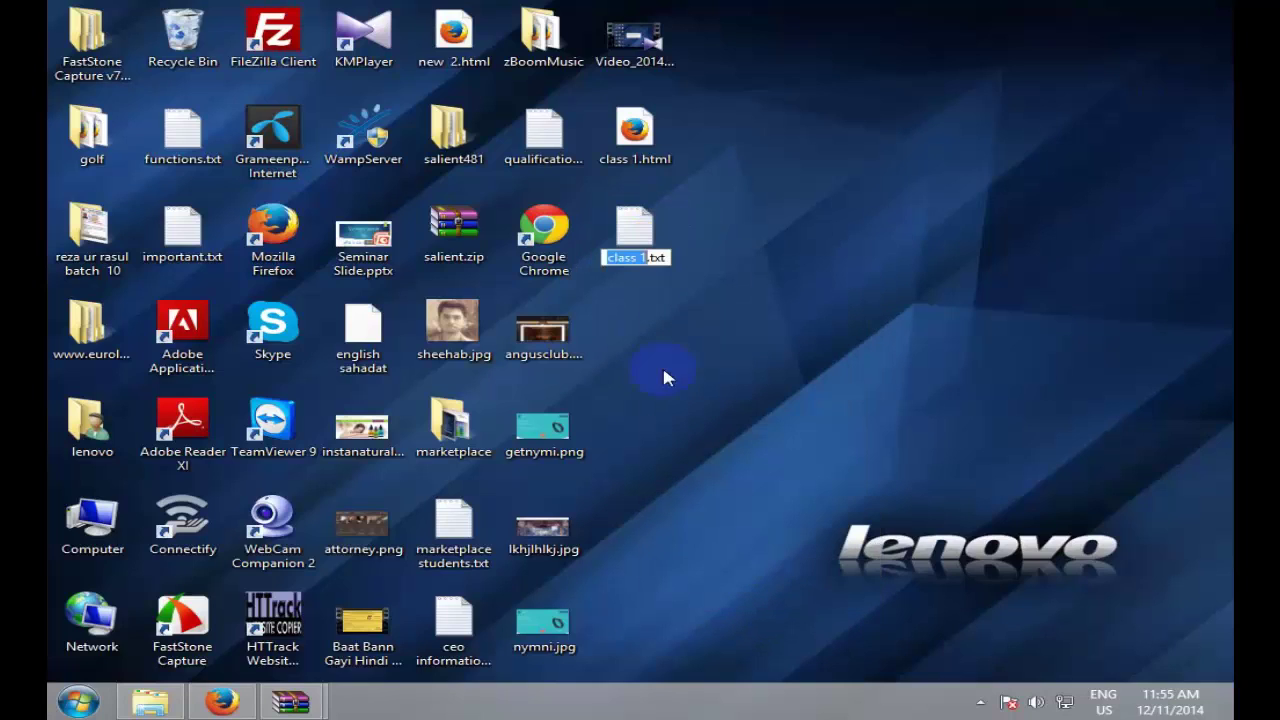
{"action": "left_click", "coordinate": [667, 258]}
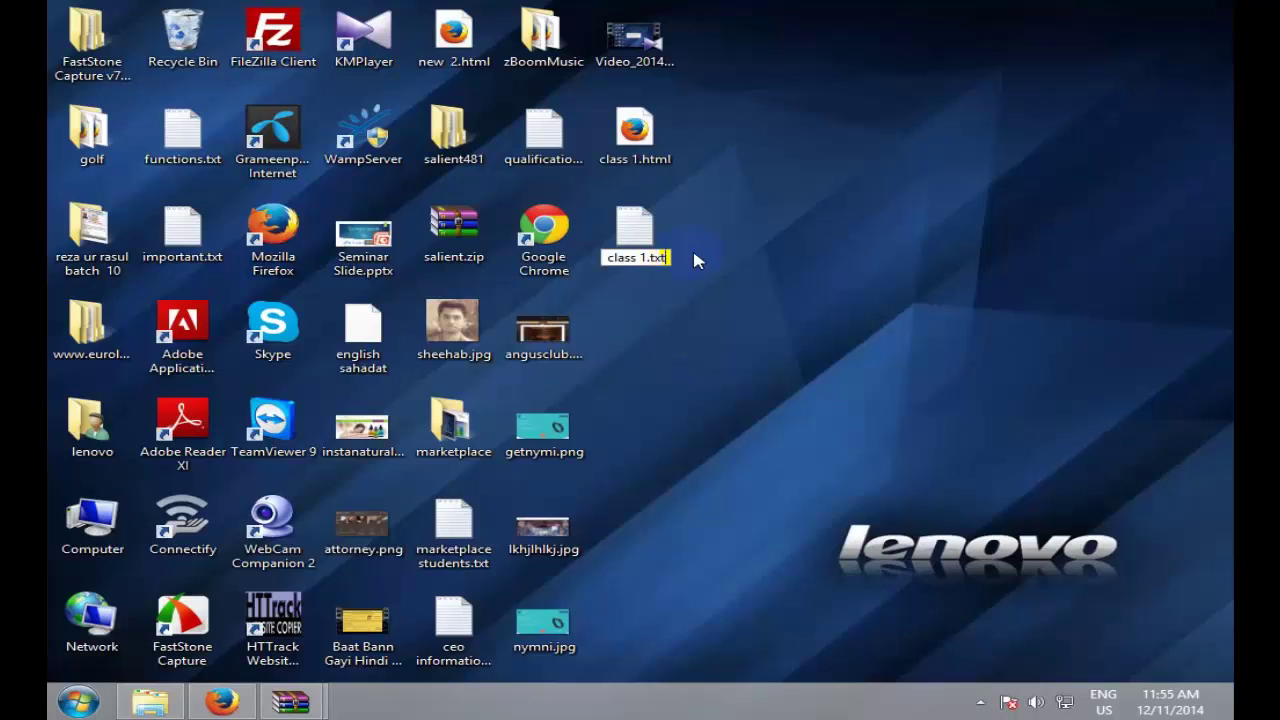
{"action": "key", "text": "BackSpace"}
{"action": "key", "text": "BackSpace"}
{"action": "key", "text": "BackSpace"}
Step: Rename it to 'class 1 1.html', accept the extension-change warning, then delete the file
{"action": "type", "text": "html"}
{"action": "key", "text": "Left"}
{"action": "key", "text": "Left"}
{"action": "key", "text": "Left"}
{"action": "key", "text": "Left"}
{"action": "key", "text": "Left"}
{"action": "type", "text": "1"}
{"action": "key", "text": "Return"}
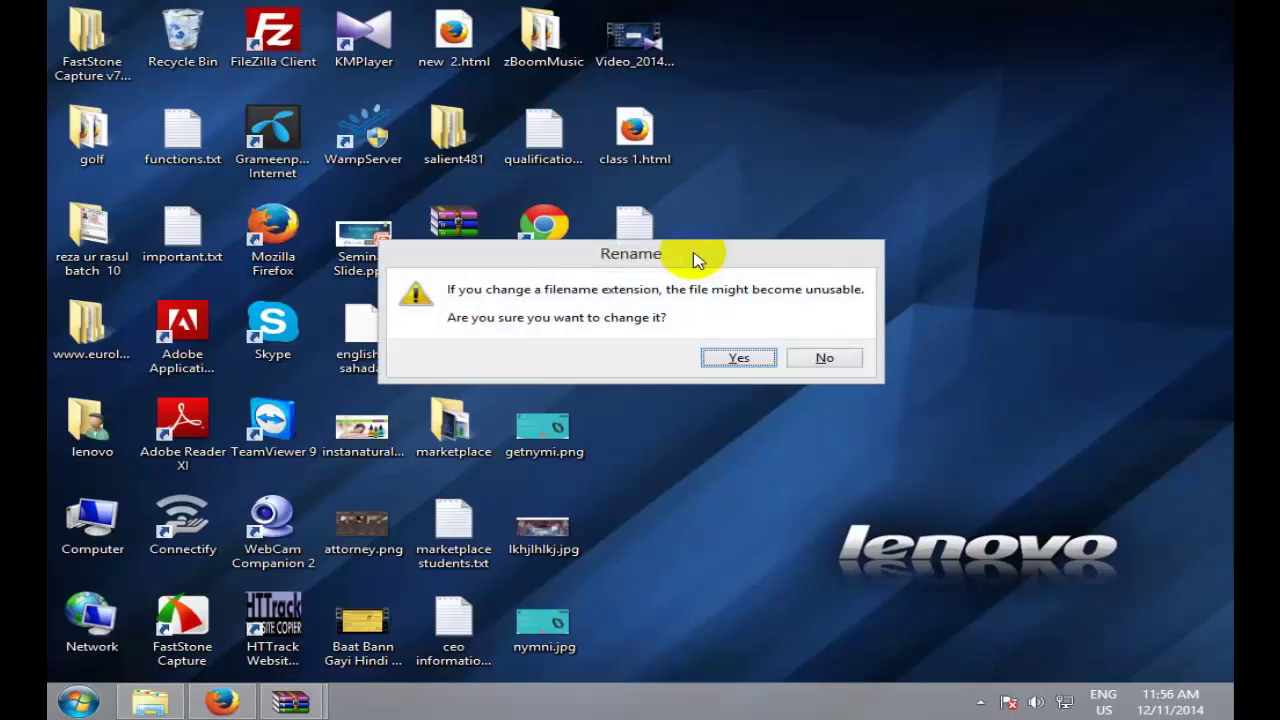
{"action": "key", "text": "Return"}
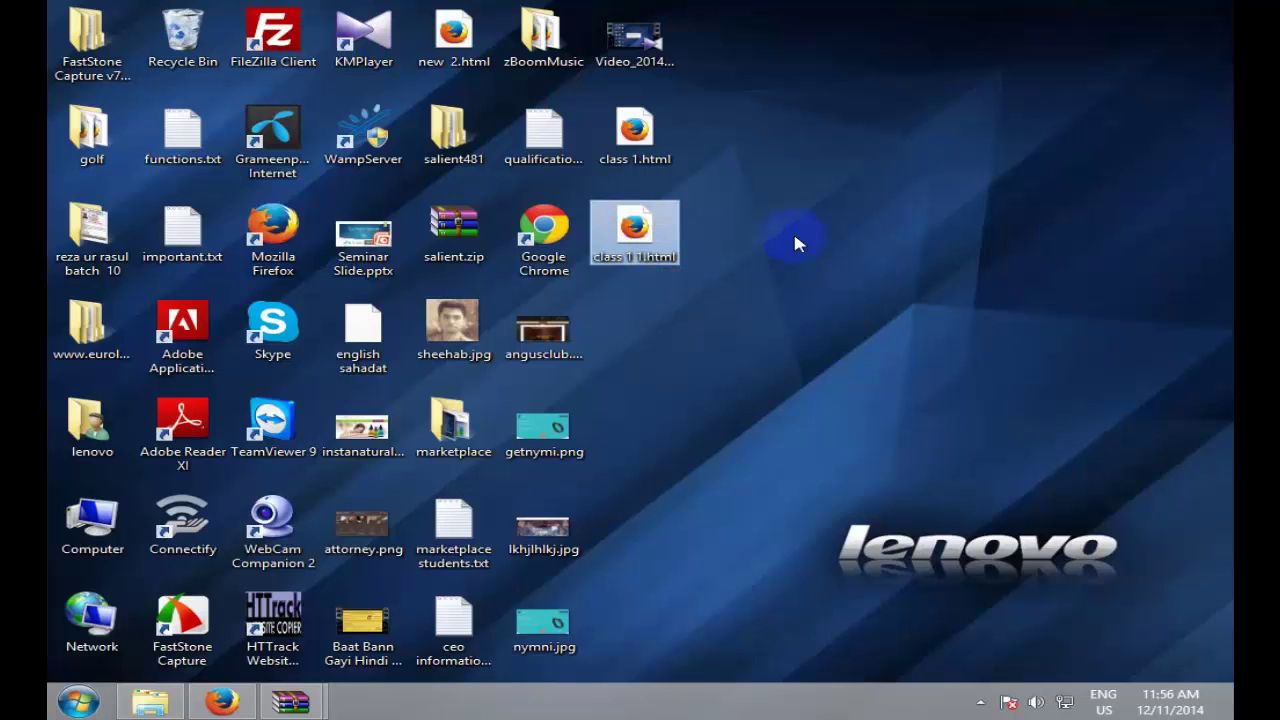
{"action": "key", "text": "Delete"}
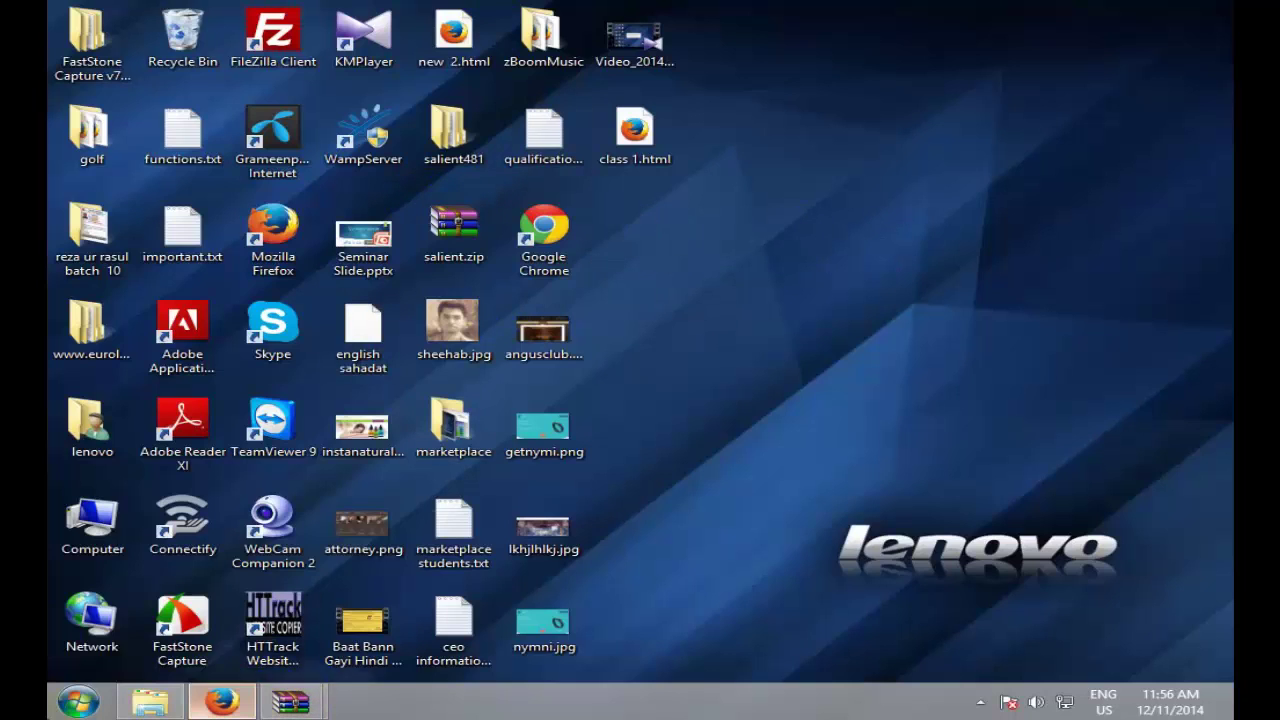
Step: Search Google for 'notepad' in Firefox and browse the results, opening the Yahoo! Notepad entry
{"action": "left_click", "coordinate": [222, 700]}
{"action": "left_click", "coordinate": [772, 74]}
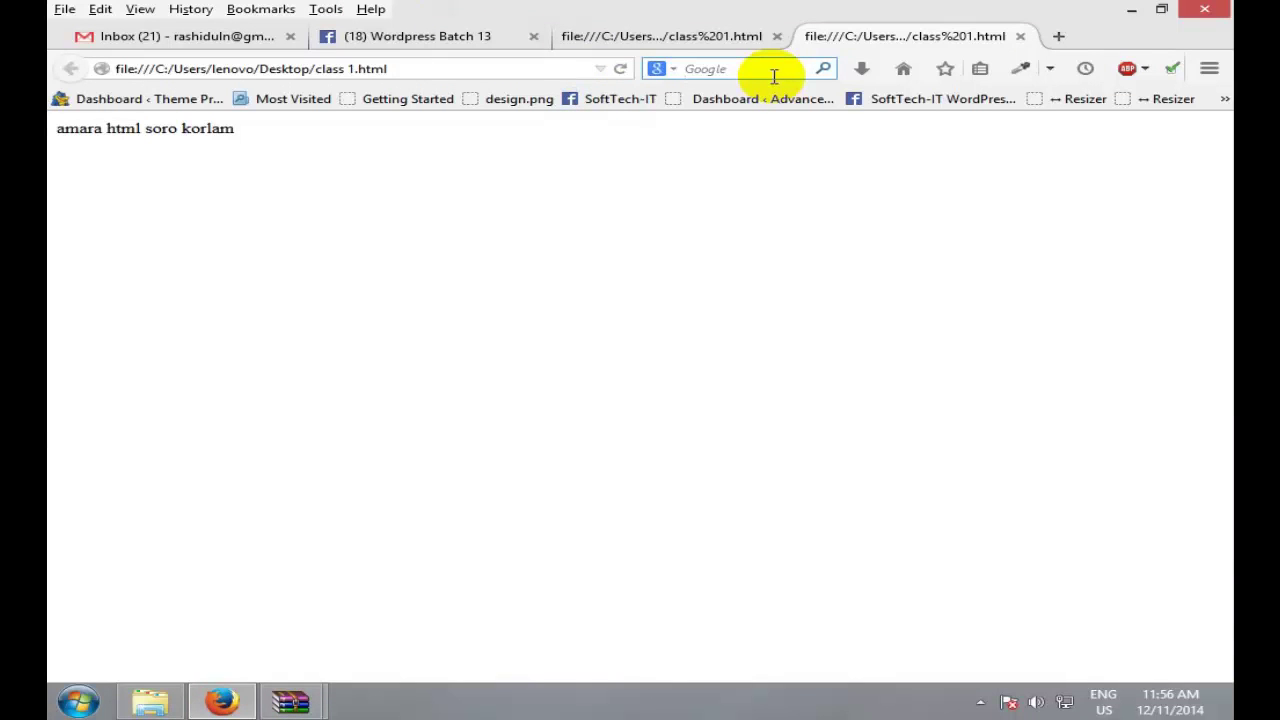
{"action": "type", "text": "notepad"}
{"action": "key", "text": "Return"}
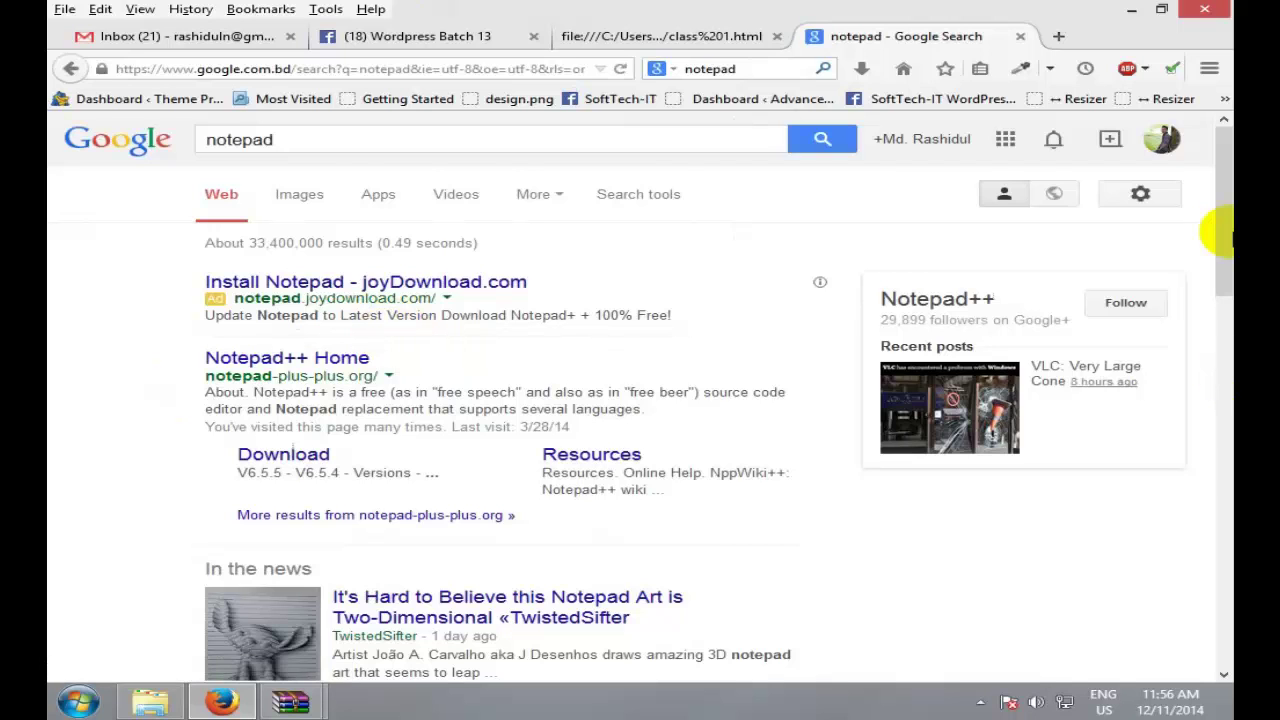
{"action": "left_click_drag", "start_coordinate": [1222, 238], "coordinate": [1224, 394]}
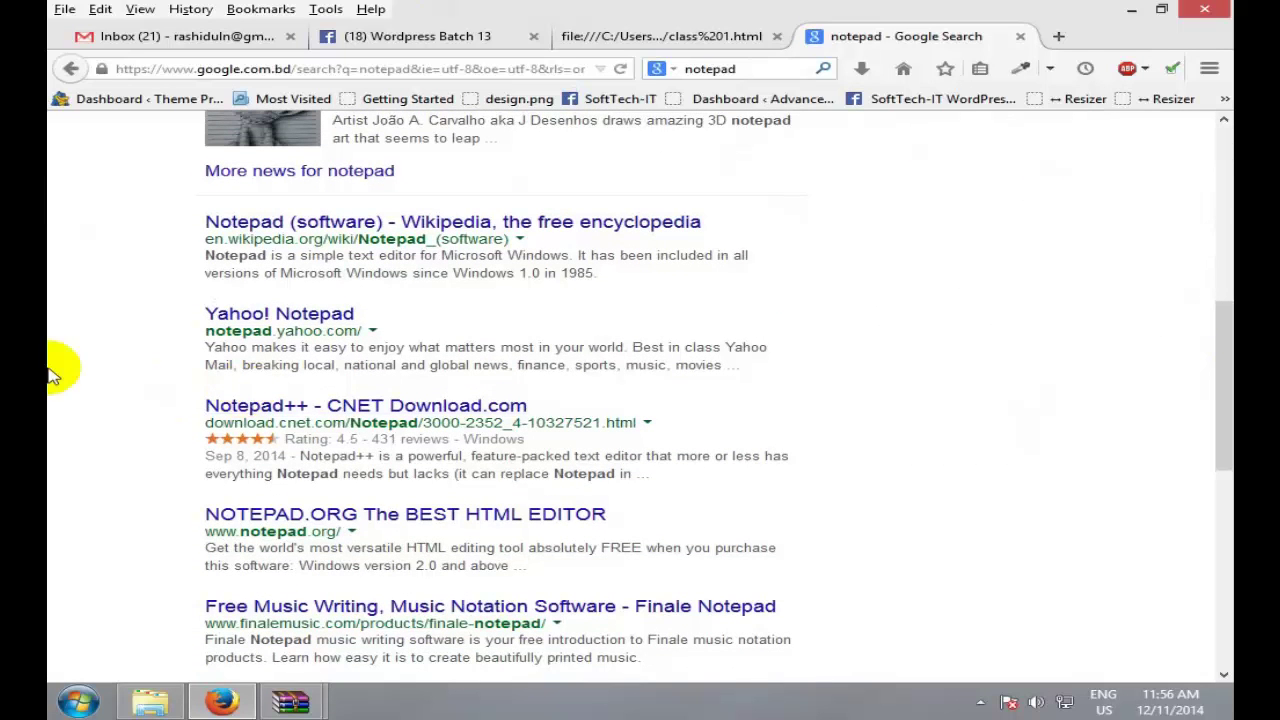
{"action": "left_click", "coordinate": [310, 316]}
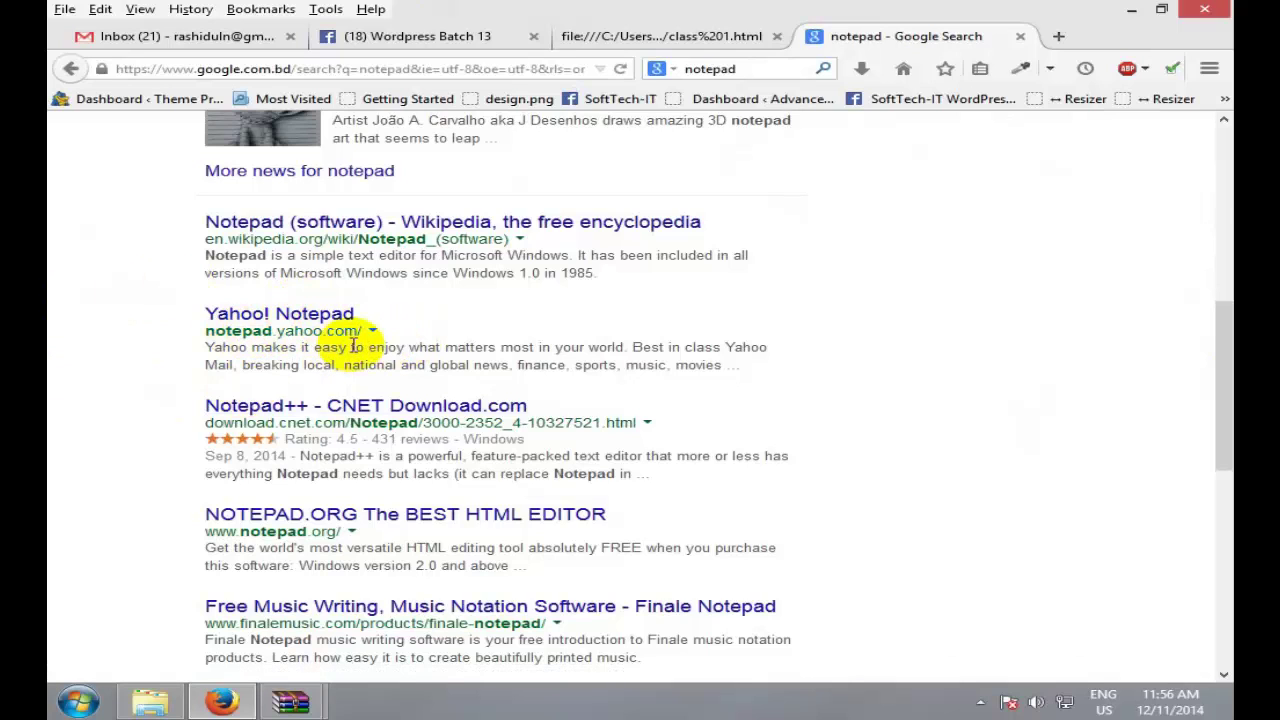
{"action": "left_click_drag", "start_coordinate": [1223, 429], "coordinate": [1225, 180]}
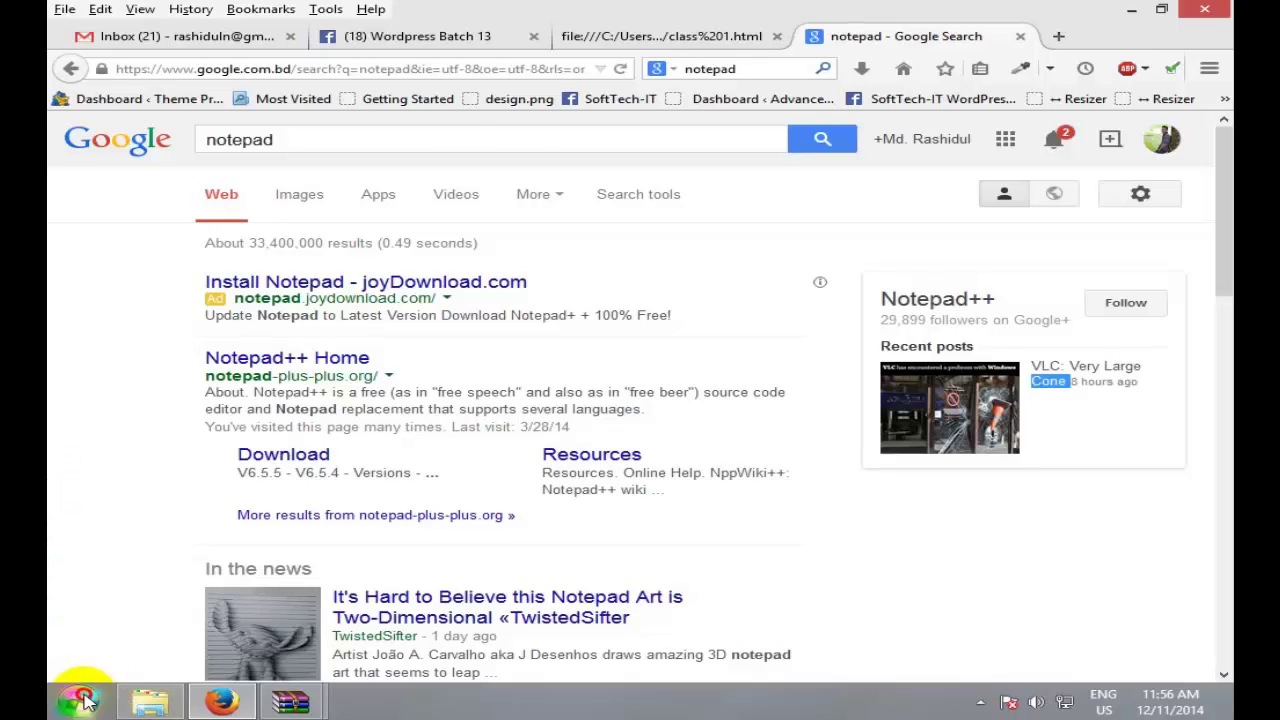
Step: Search the Start menu's full program list for 'note' to locate Notepad
{"action": "left_click", "coordinate": [85, 700]}
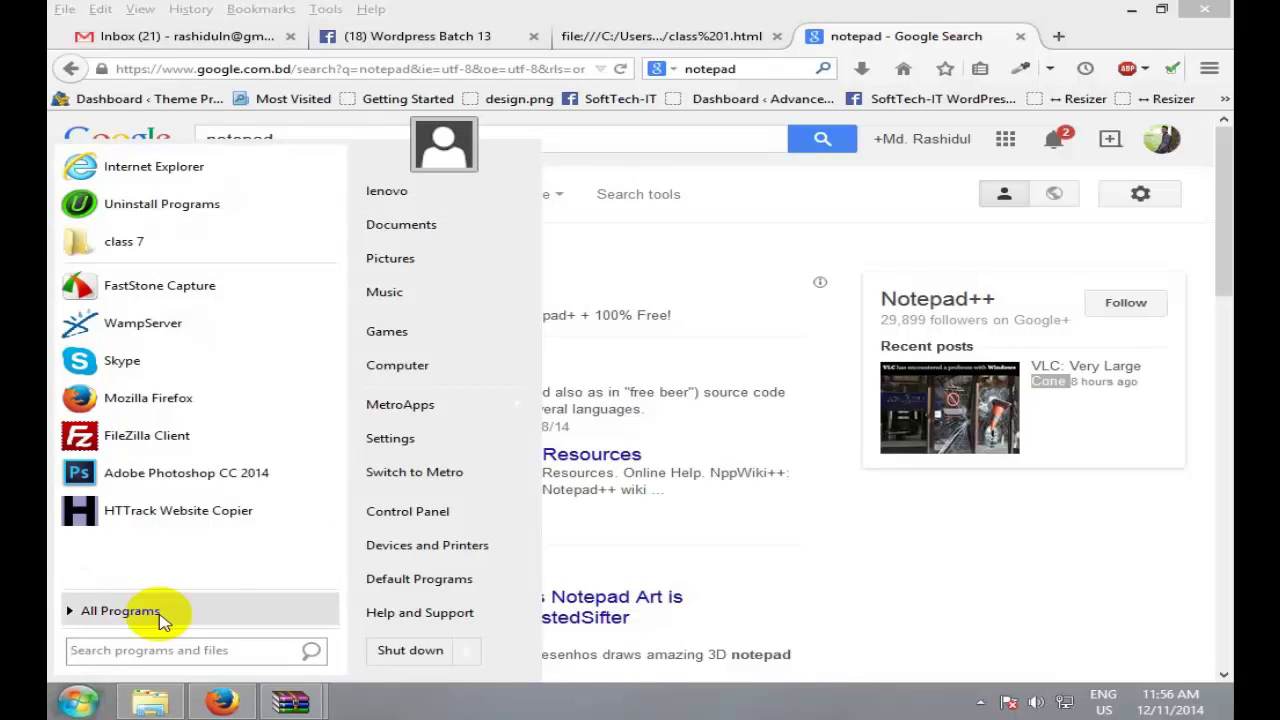
{"action": "left_click", "coordinate": [163, 620]}
{"action": "left_click", "coordinate": [167, 652]}
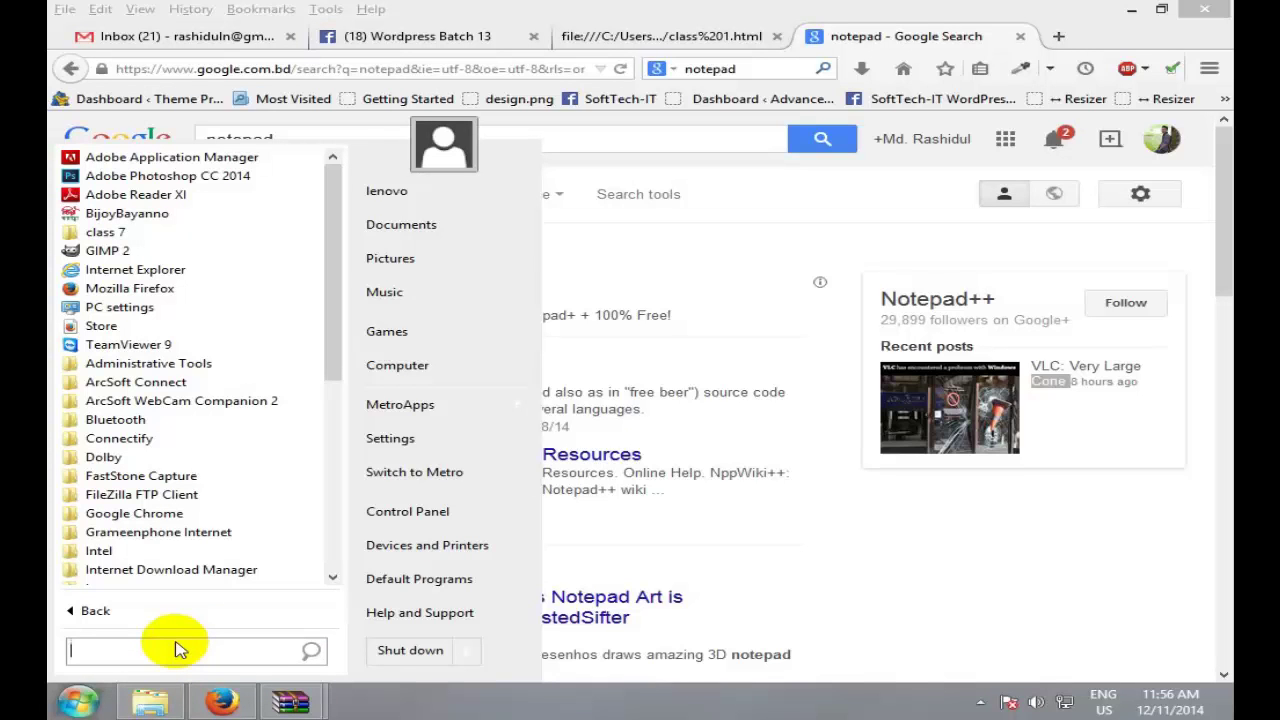
{"action": "type", "text": "note"}
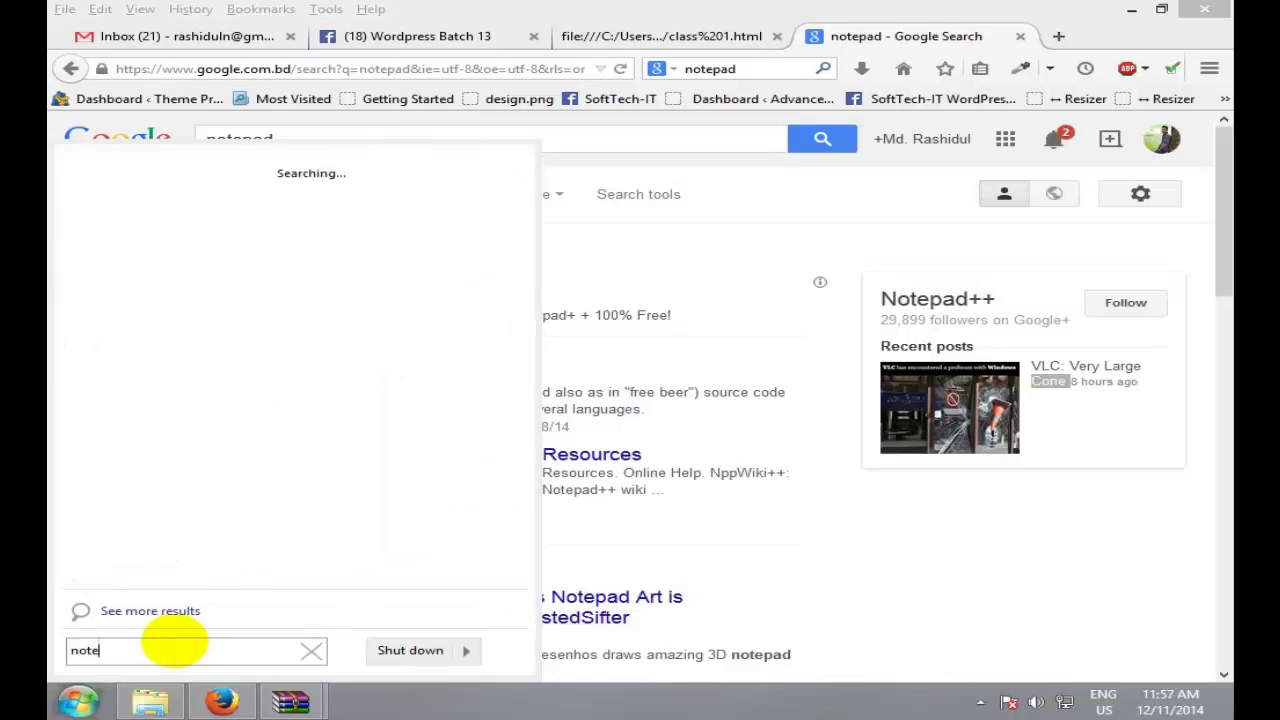
Step: Open class 1.html from the desktop in Firefox, then minimize Firefox to show the desktop
{"action": "left_click", "coordinate": [1138, 10]}
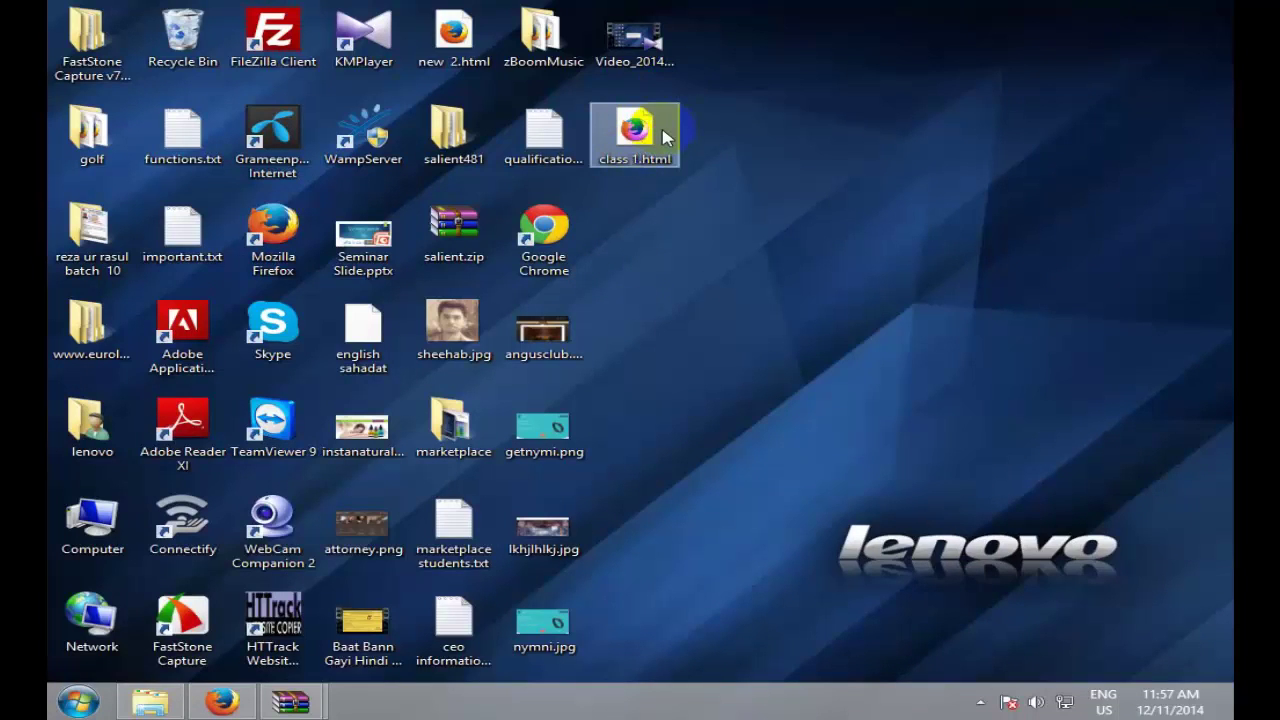
{"action": "double_click", "coordinate": [647, 152]}
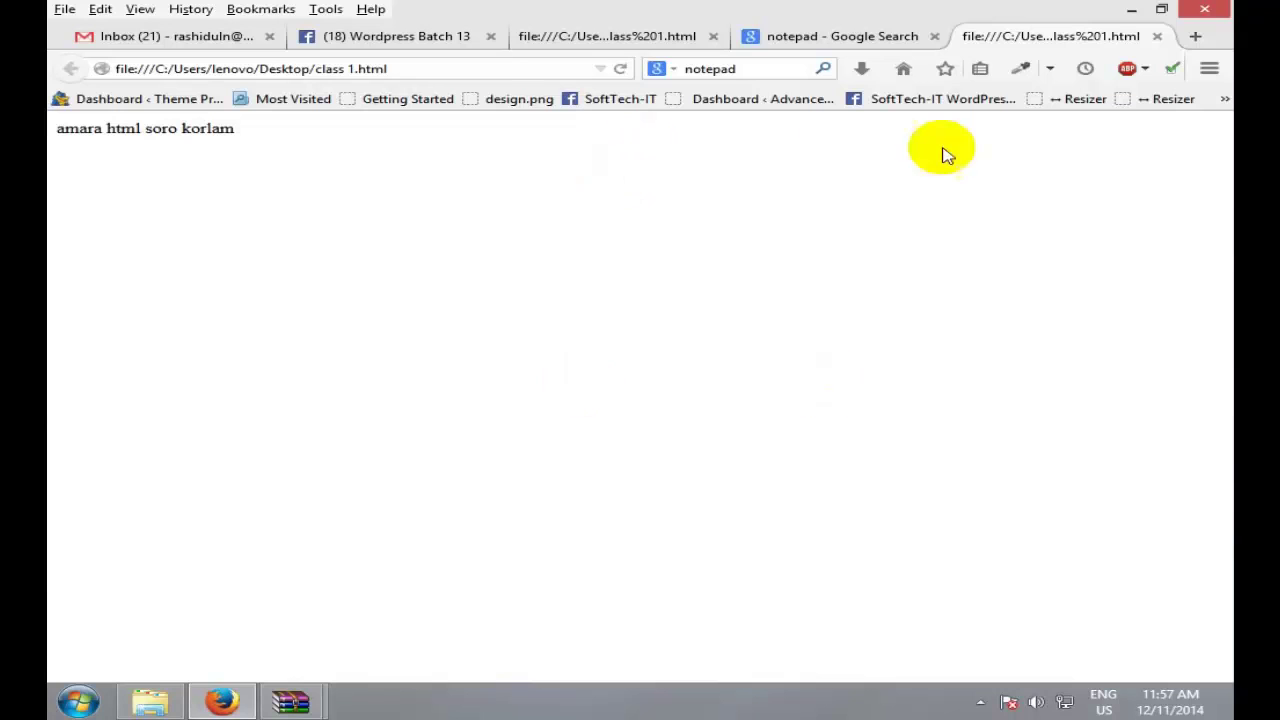
{"action": "left_click", "coordinate": [1131, 9]}
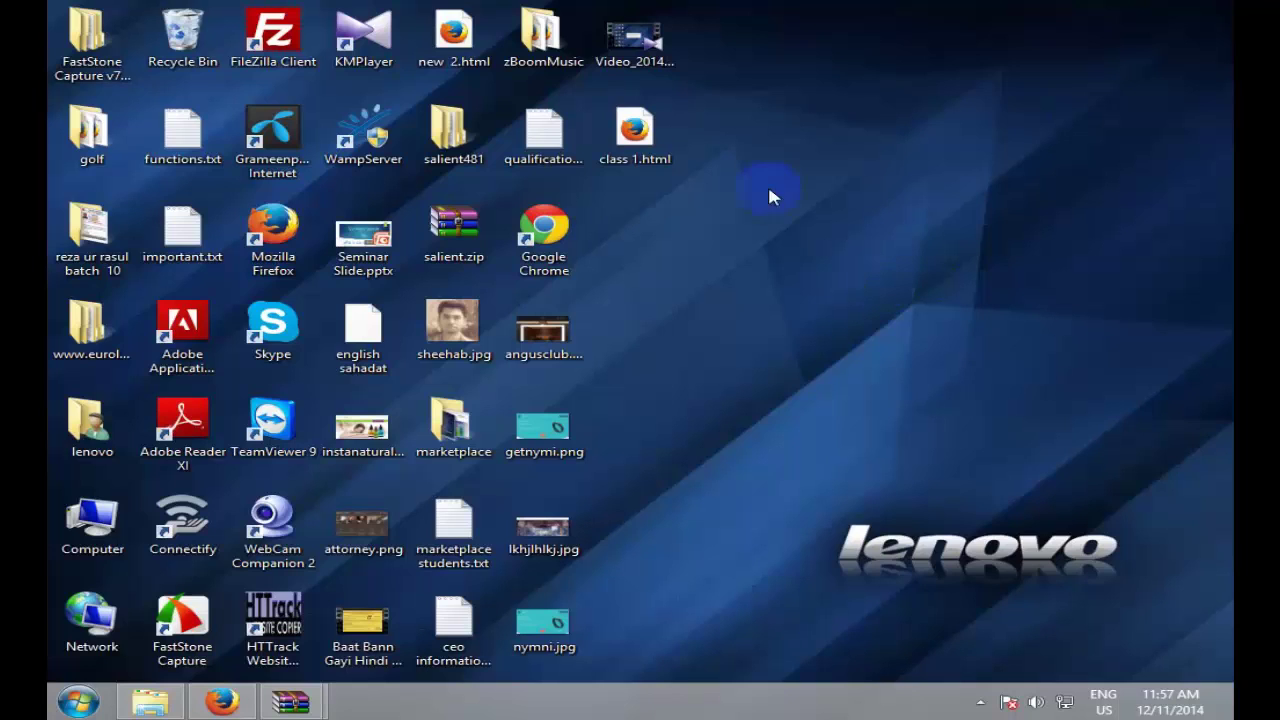
Step: Preview class 1.html in Firefox, then open the same file in Notepad from the desktop
{"action": "double_click", "coordinate": [634, 132]}
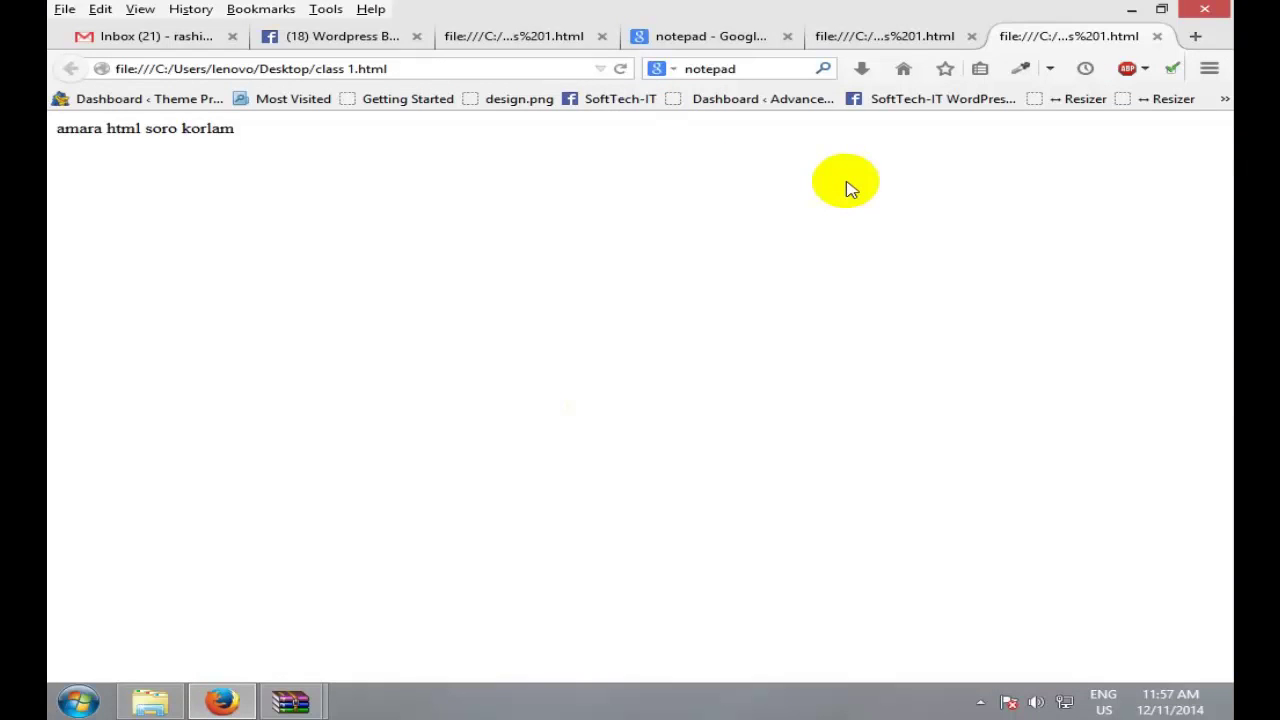
{"action": "left_click", "coordinate": [1131, 9]}
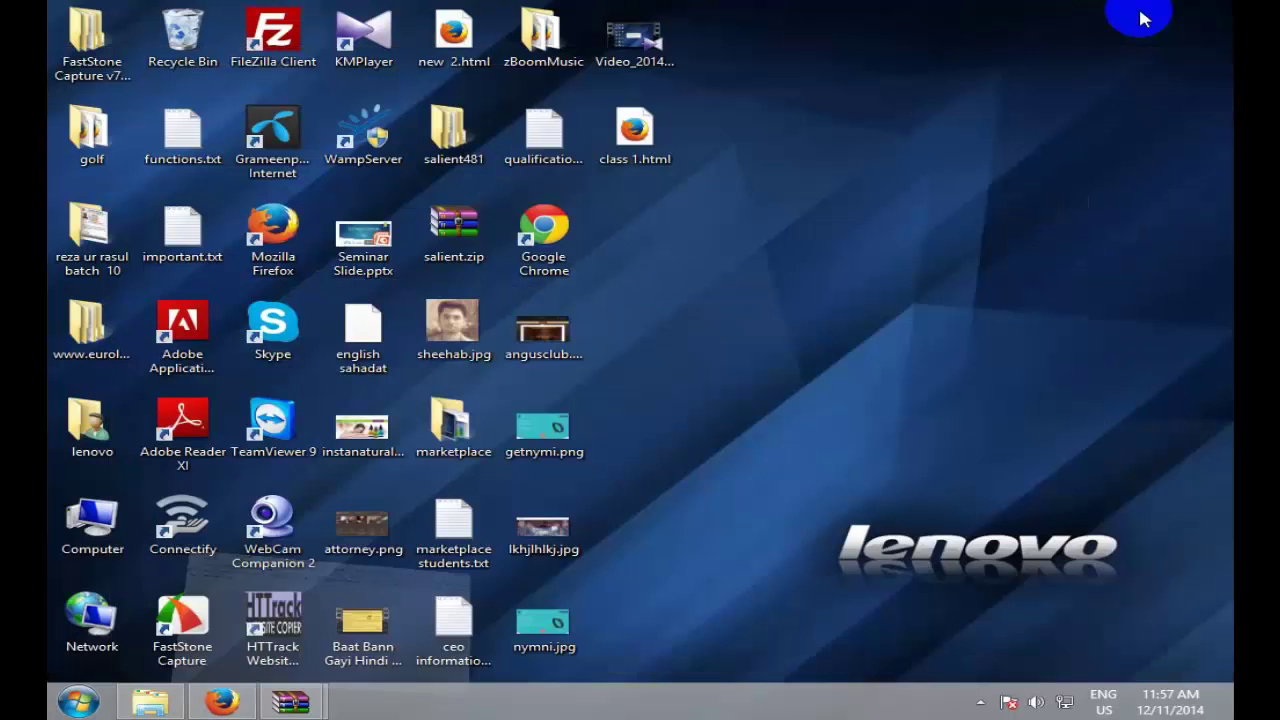
{"action": "right_click", "coordinate": [623, 127]}
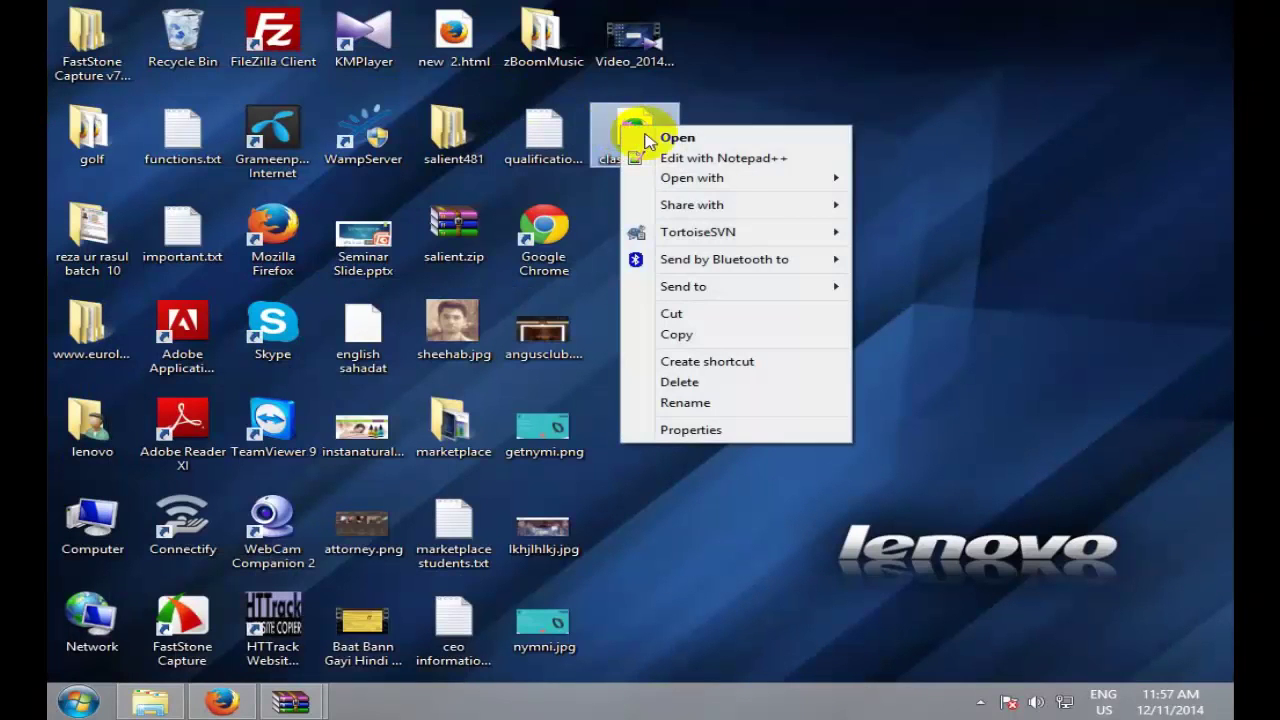
{"action": "mouse_move", "coordinate": [738, 179]}
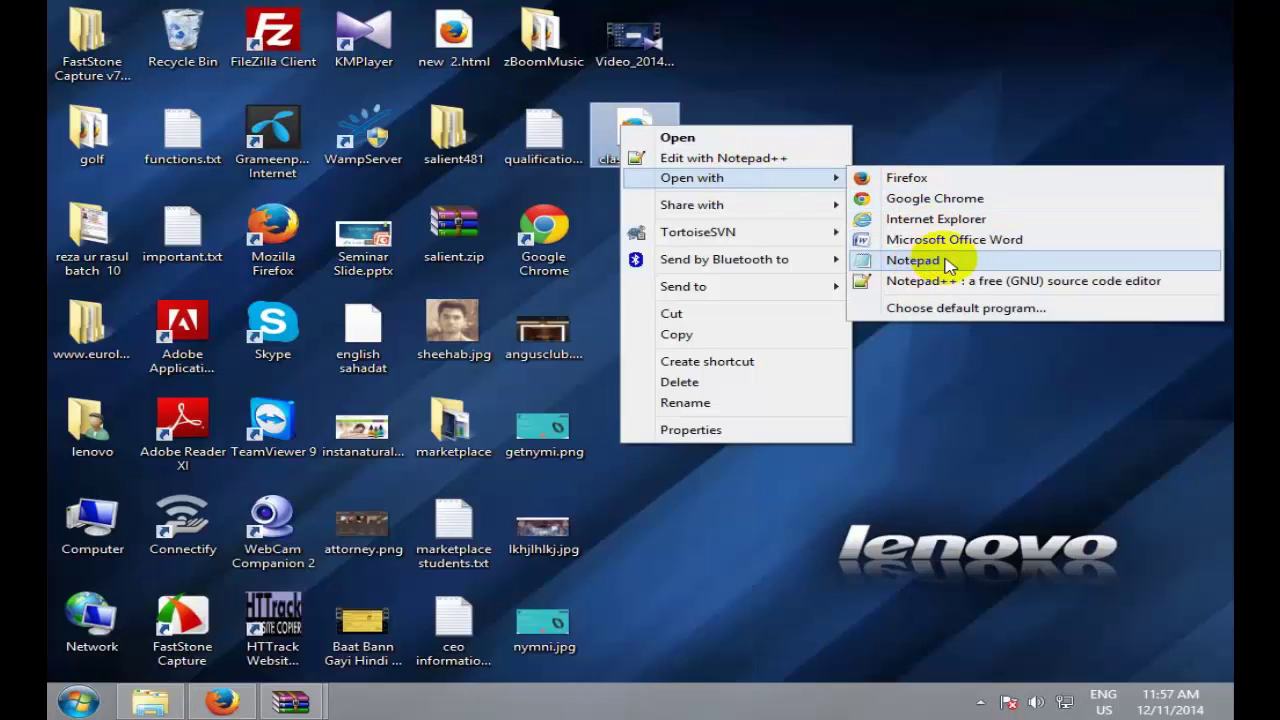
{"action": "left_click", "coordinate": [913, 260]}
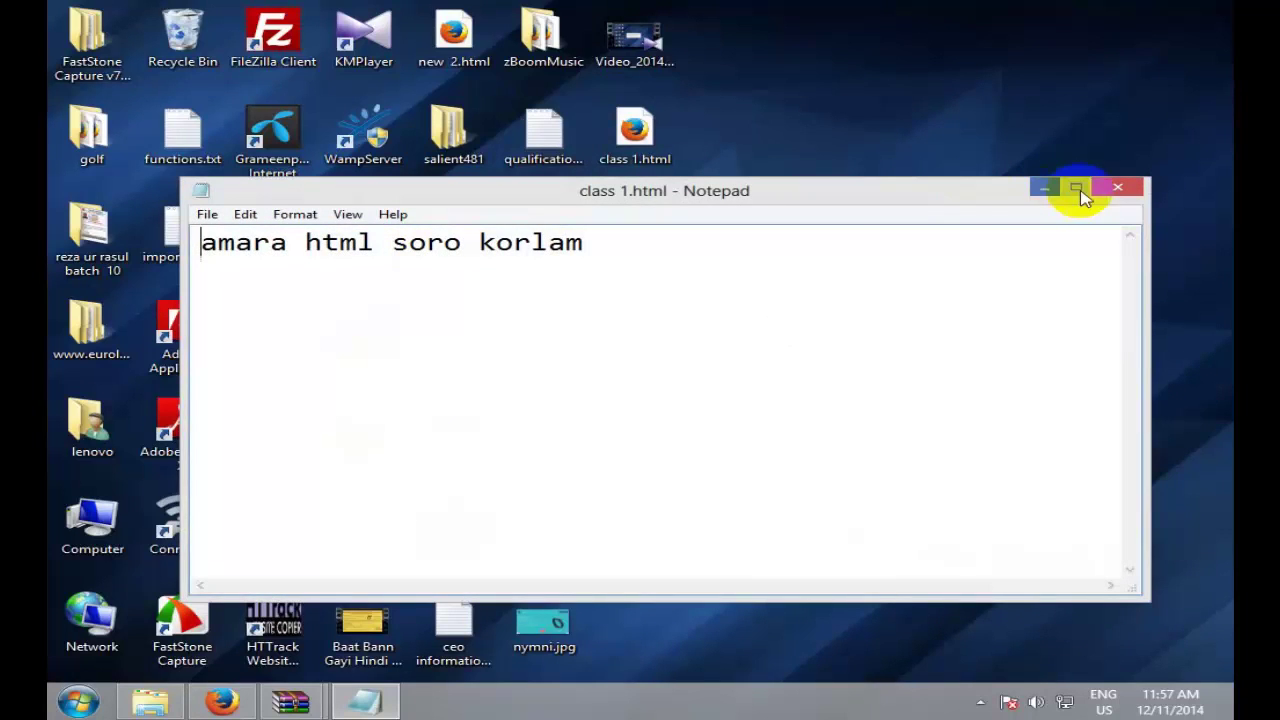
Step: Maximize Notepad and leave the caret after the line amara html soro korlam
{"action": "left_click", "coordinate": [1076, 189]}
{"action": "left_click_drag", "start_coordinate": [737, 217], "coordinate": [25, 28]}
{"action": "left_click", "coordinate": [815, 114]}
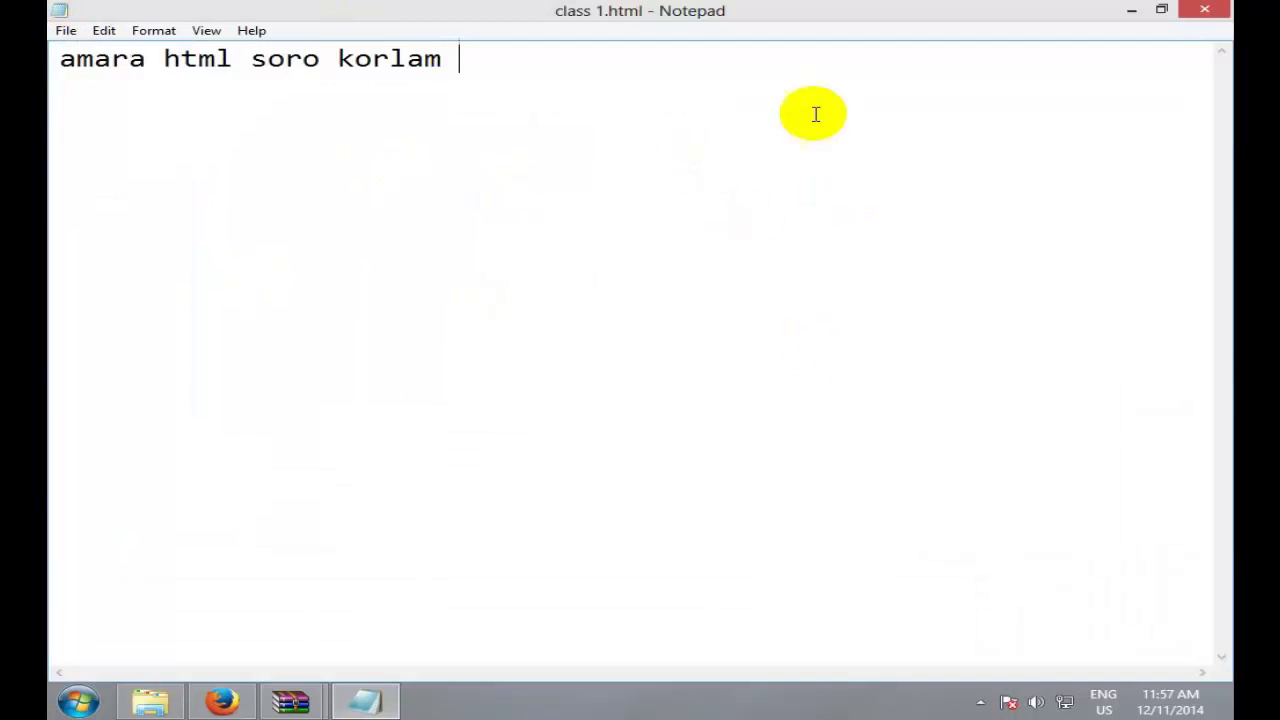
{"action": "key", "text": "ctrl+a"}
{"action": "left_click", "coordinate": [254, 89]}
{"action": "key", "text": "ctrl+a"}
{"action": "left_click", "coordinate": [690, 125]}
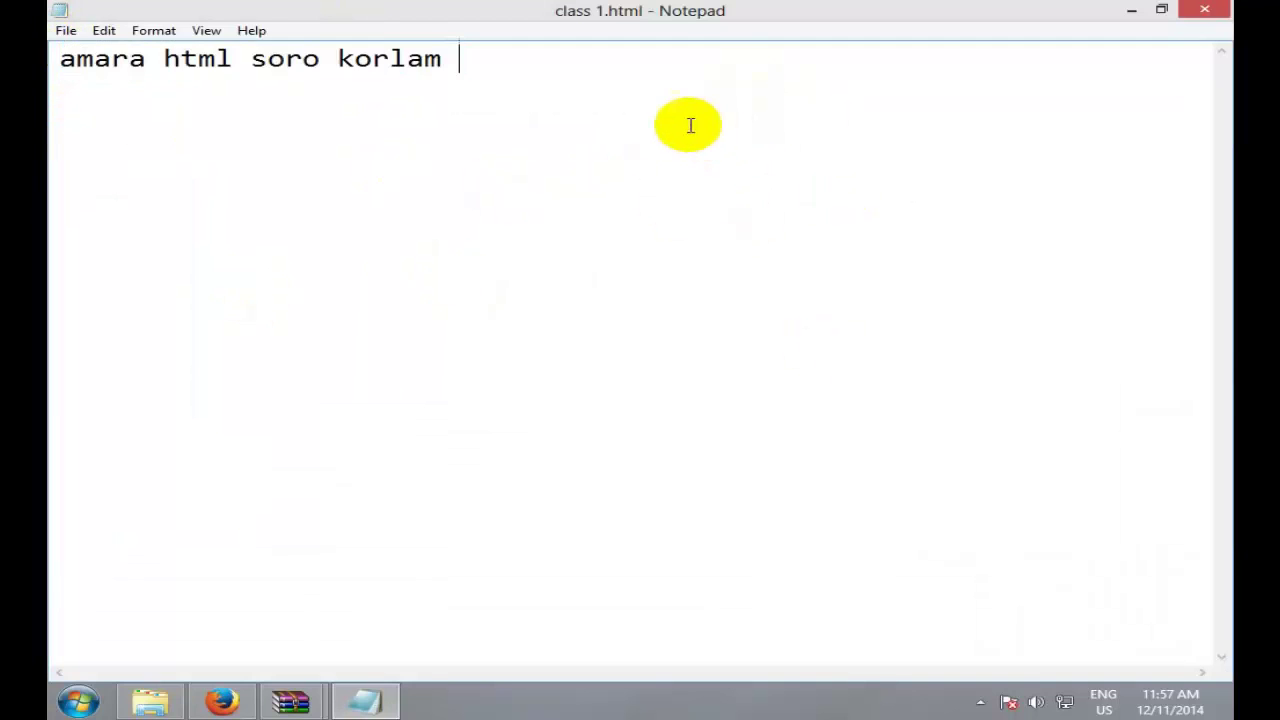
{"action": "key", "text": "ctrl+a"}
{"action": "left_click", "coordinate": [857, 257]}
Step: Reload class 1.html in Firefox to view the plain line, then return to Notepad
{"action": "left_click", "coordinate": [222, 700]}
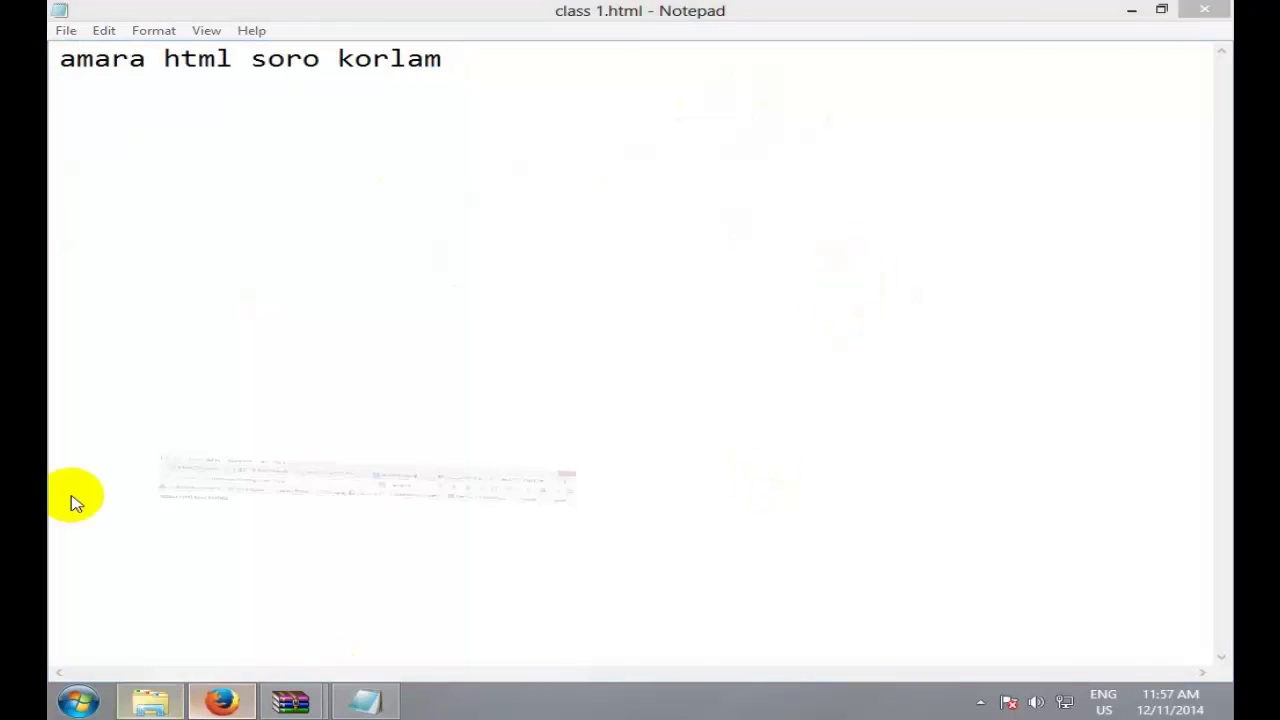
{"action": "left_click", "coordinate": [621, 68]}
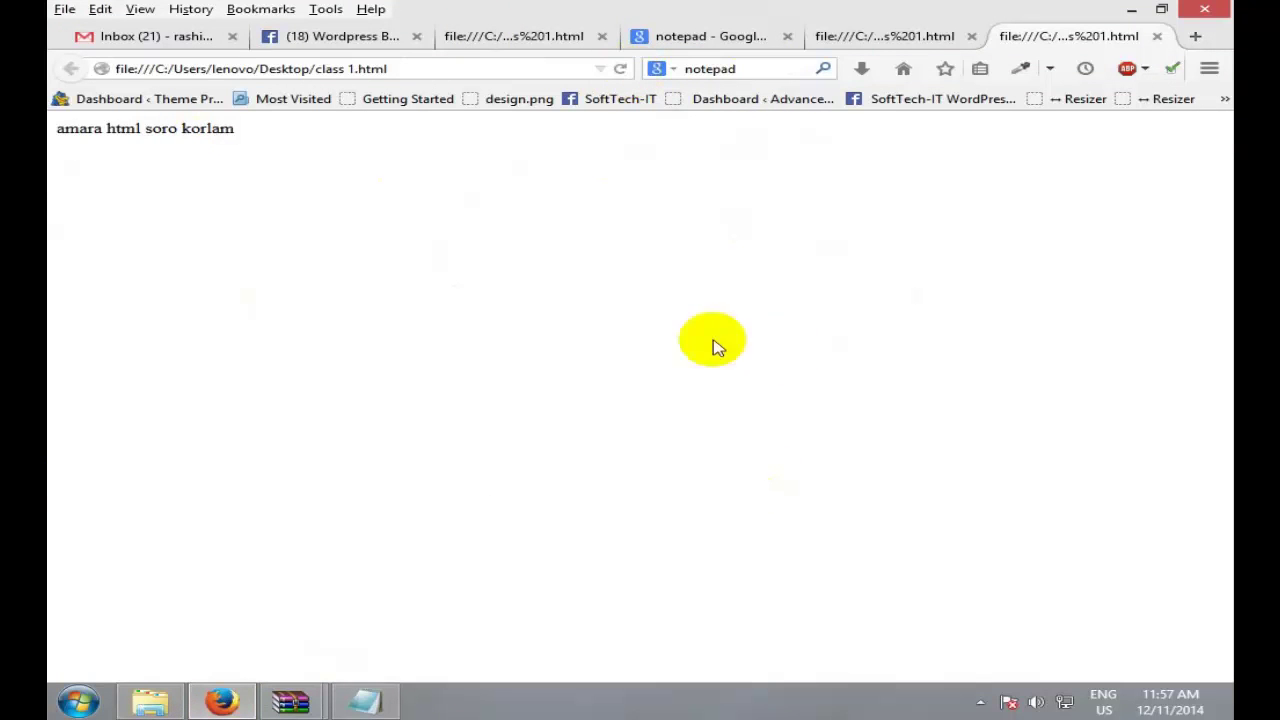
{"action": "left_click_drag", "start_coordinate": [150, 228], "coordinate": [317, 126]}
{"action": "left_click", "coordinate": [445, 288]}
{"action": "left_click", "coordinate": [472, 173]}
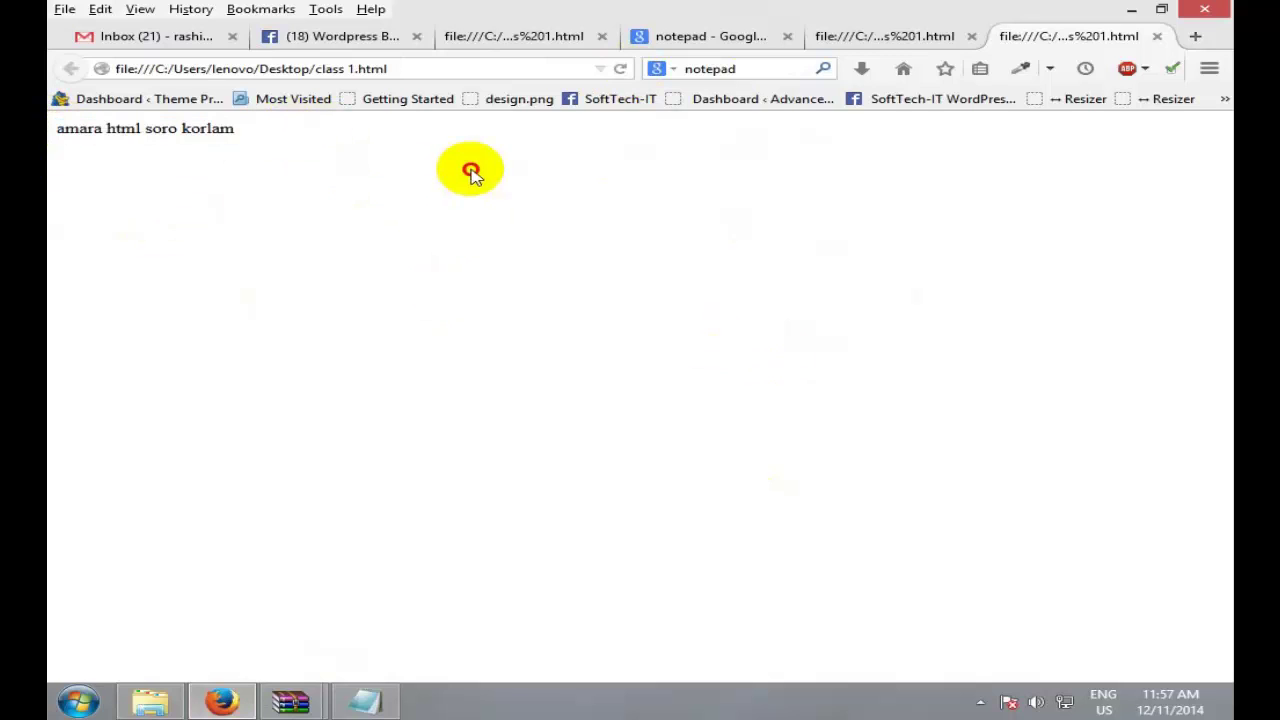
{"action": "left_click_drag", "start_coordinate": [472, 173], "coordinate": [62, 146]}
{"action": "left_click", "coordinate": [470, 581]}
{"action": "left_click", "coordinate": [352, 697]}
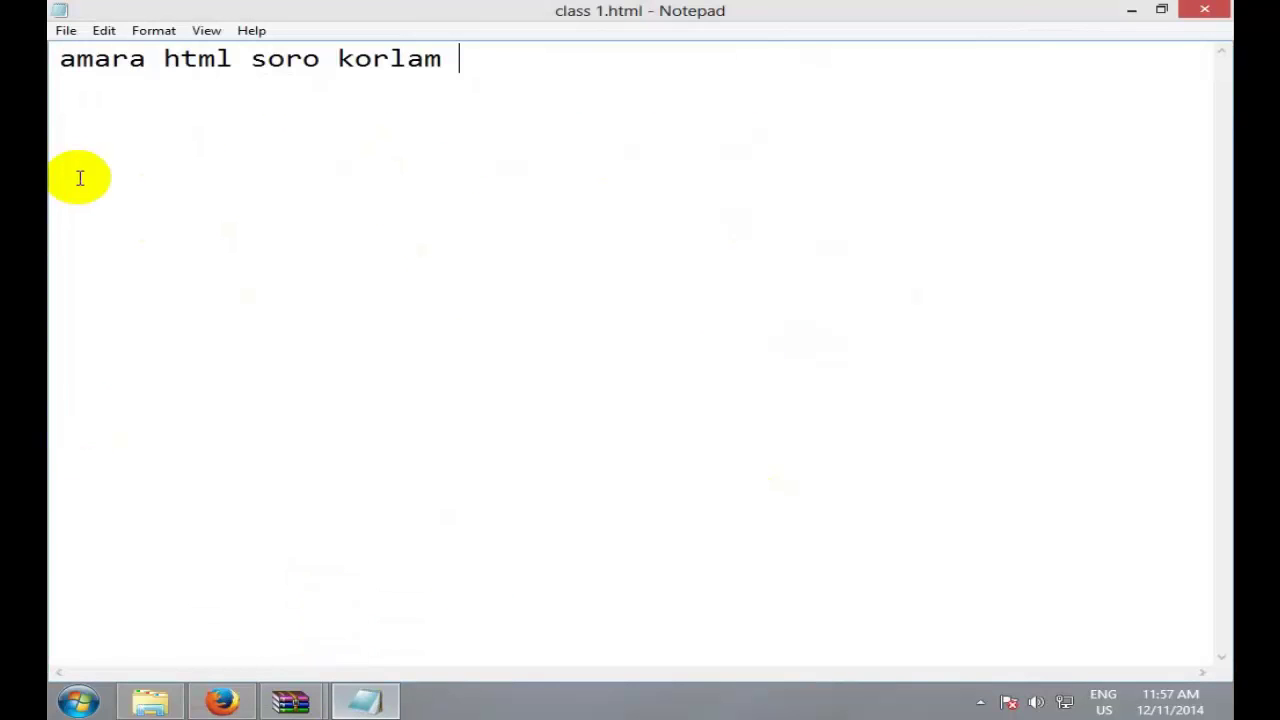
Step: Wrap the line in tags so it reads <h1>amara html soro korlam </h1>
{"action": "left_click", "coordinate": [61, 58]}
{"action": "type", "text": ">"}
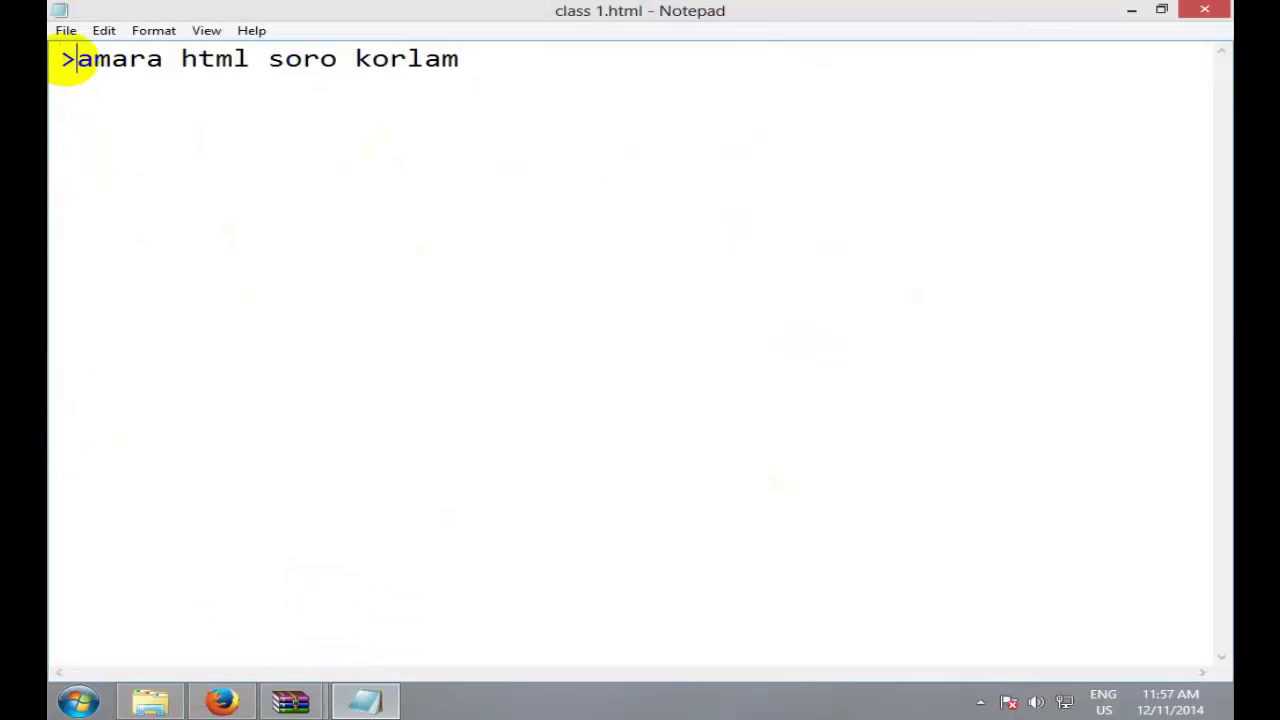
{"action": "key", "text": "BackSpace"}
{"action": "type", "text": "<h1"}
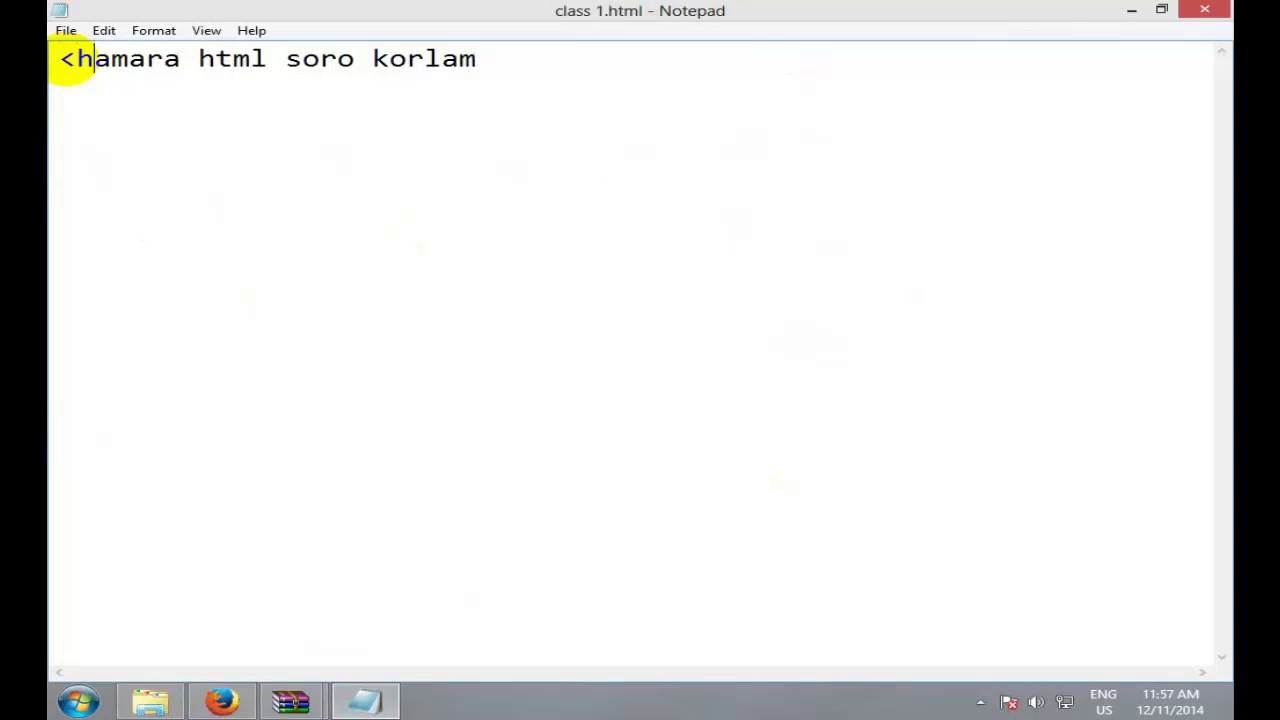
{"action": "type", "text": ">"}
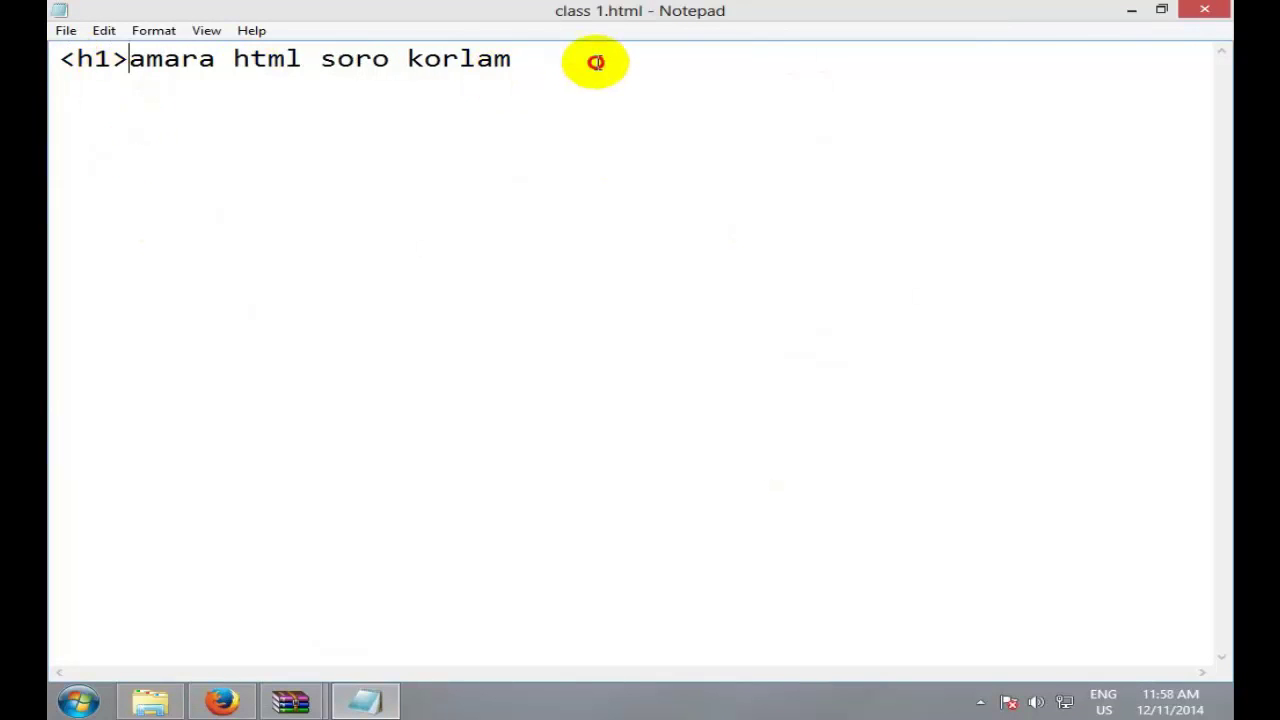
{"action": "left_click", "coordinate": [596, 62]}
{"action": "type", "text": "</h1>"}
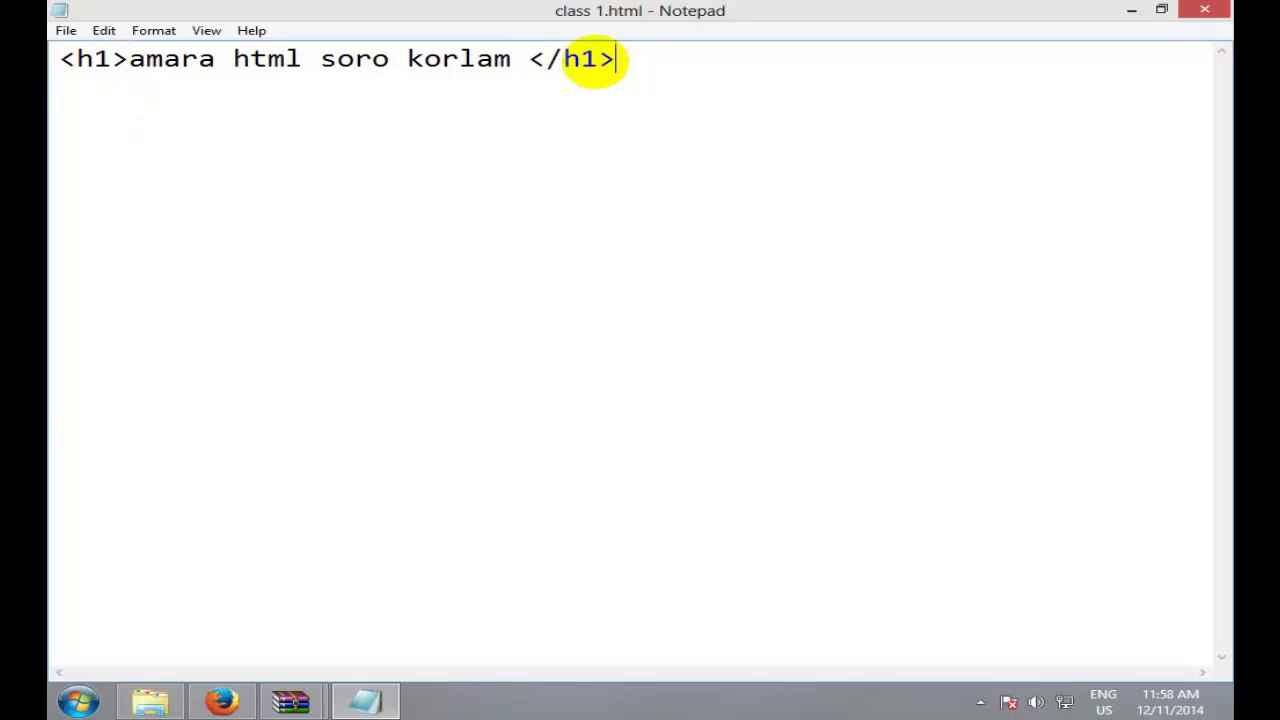
Step: Reload the page in Firefox to see the large heading, then return to Notepad
{"action": "left_click", "coordinate": [222, 701]}
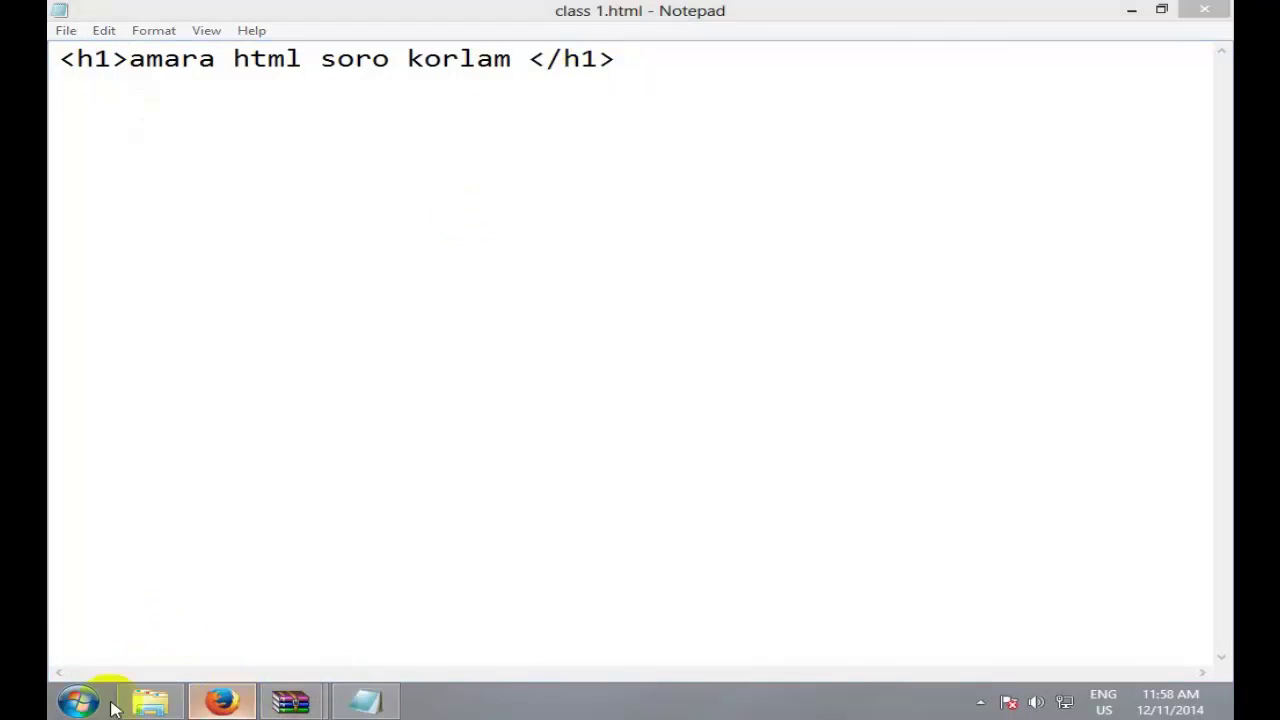
{"action": "left_click", "coordinate": [620, 68]}
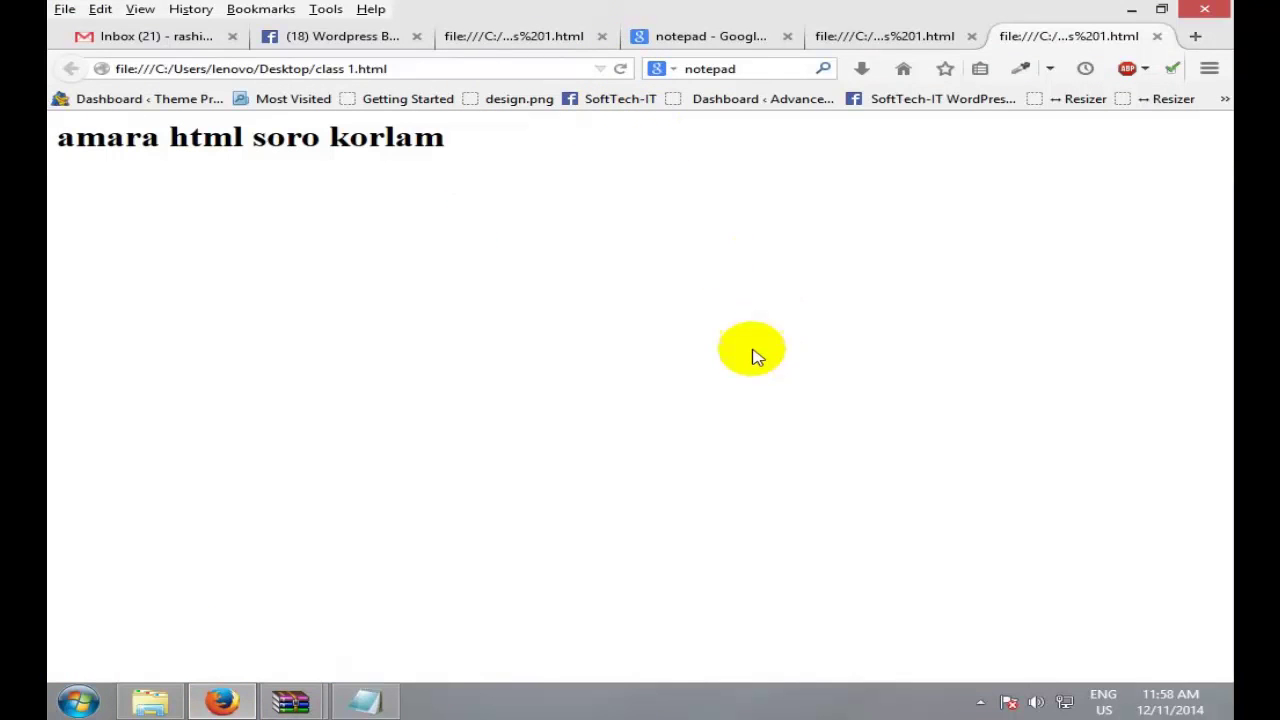
{"action": "double_click", "coordinate": [386, 137]}
{"action": "left_click_drag", "start_coordinate": [386, 137], "coordinate": [49, 214]}
{"action": "left_click", "coordinate": [349, 229]}
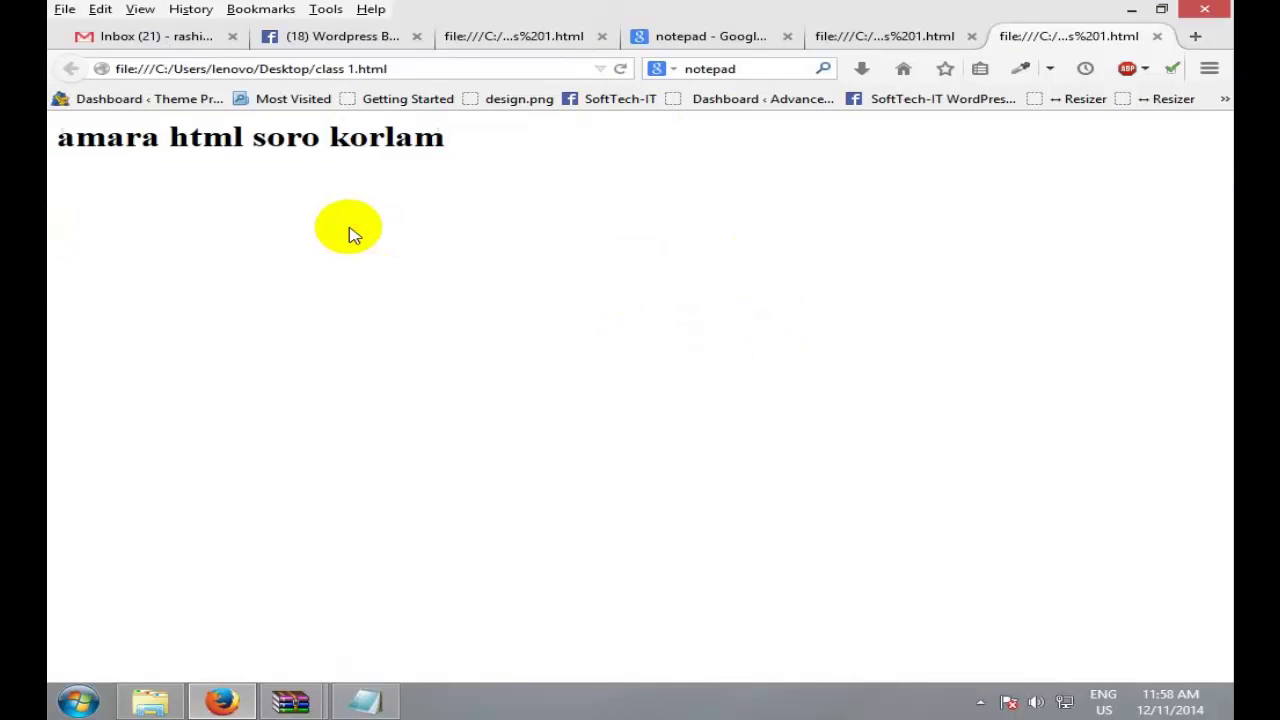
{"action": "double_click", "coordinate": [386, 137]}
{"action": "left_click", "coordinate": [366, 702]}
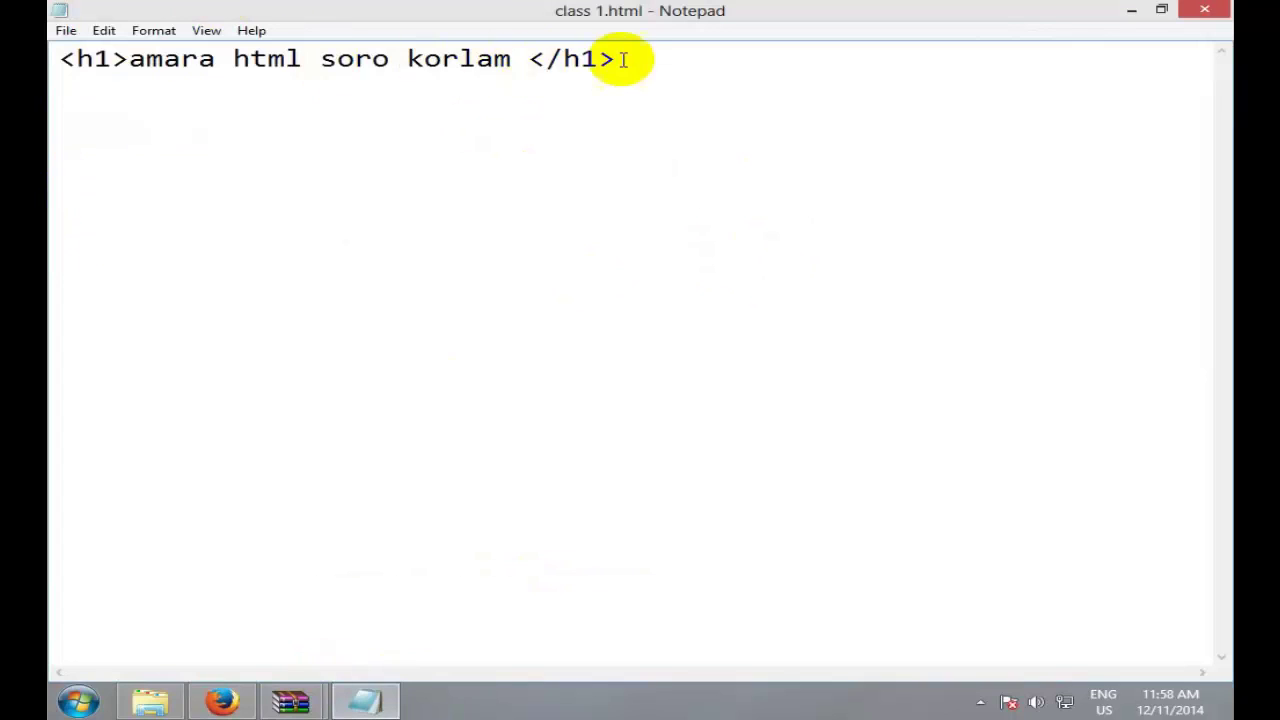
{"action": "left_click_drag", "start_coordinate": [616, 58], "coordinate": [529, 58]}
{"action": "left_click_drag", "start_coordinate": [61, 58], "coordinate": [509, 58]}
{"action": "left_click", "coordinate": [233, 58]}
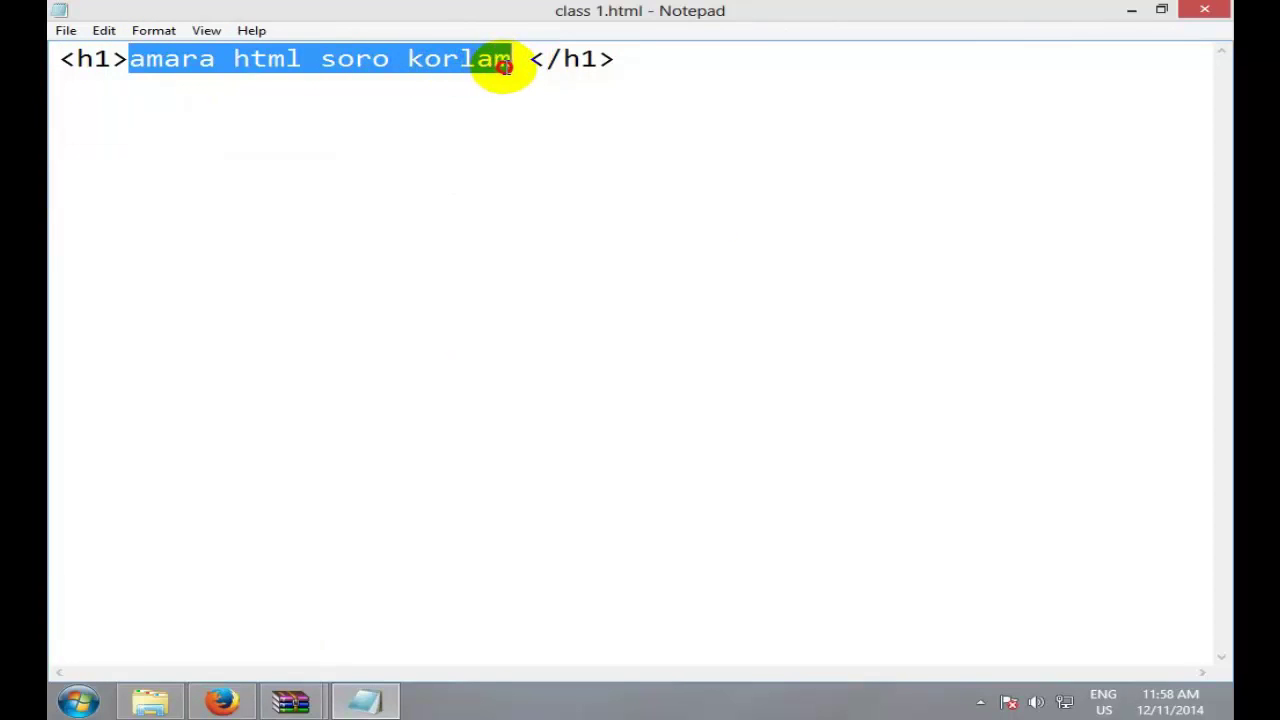
{"action": "left_click", "coordinate": [112, 58]}
{"action": "left_click_drag", "start_coordinate": [112, 58], "coordinate": [84, 60]}
{"action": "key", "text": "BackSpace"}
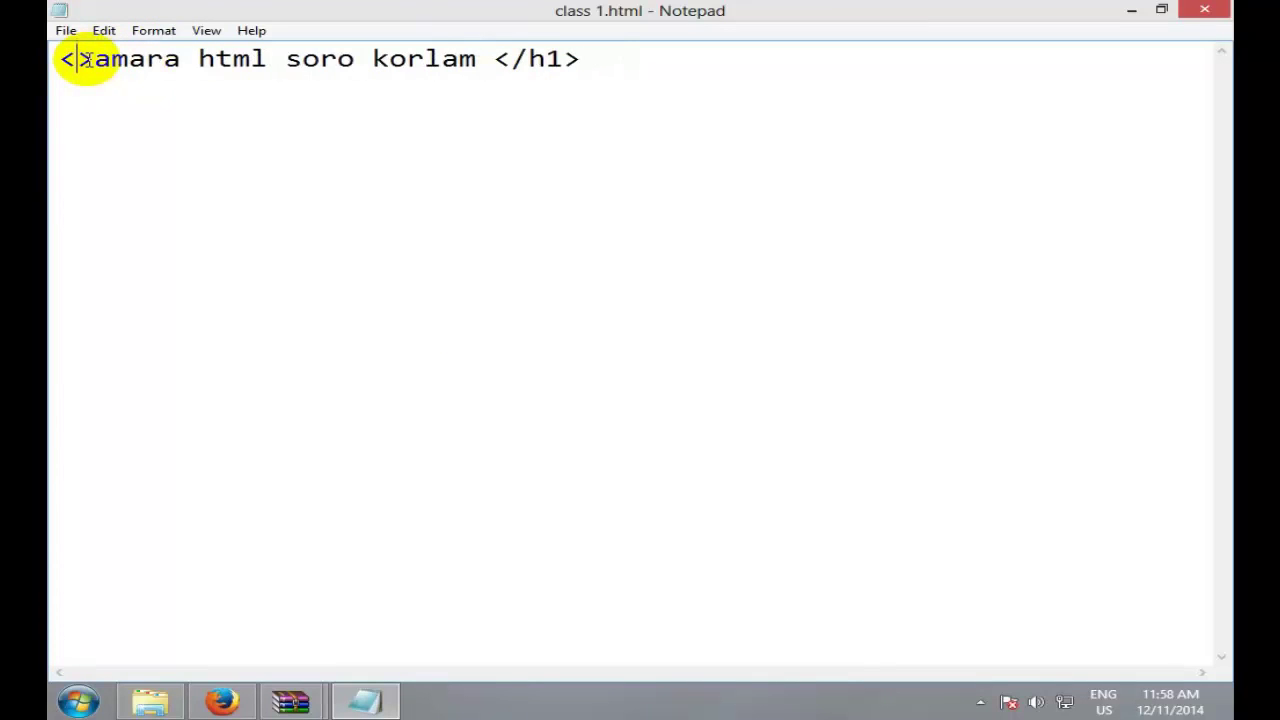
{"action": "type", "text": "kiso"}
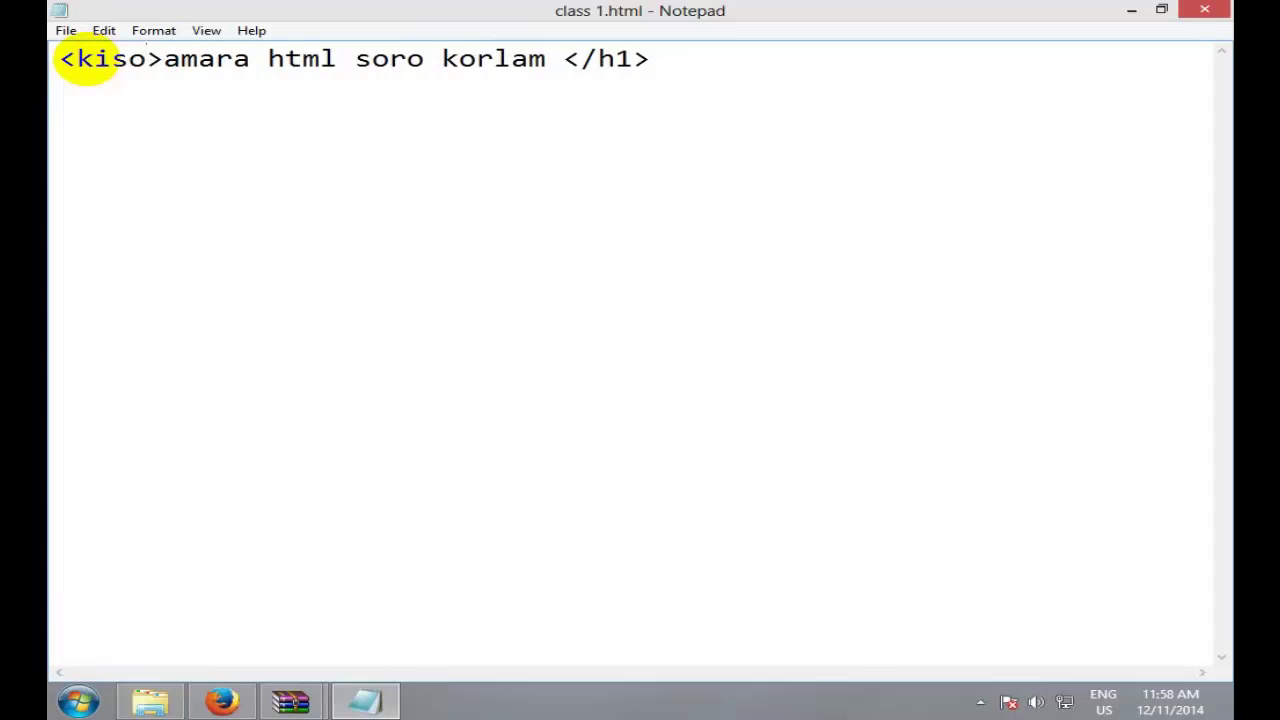
{"action": "type", "text": " ekta"}
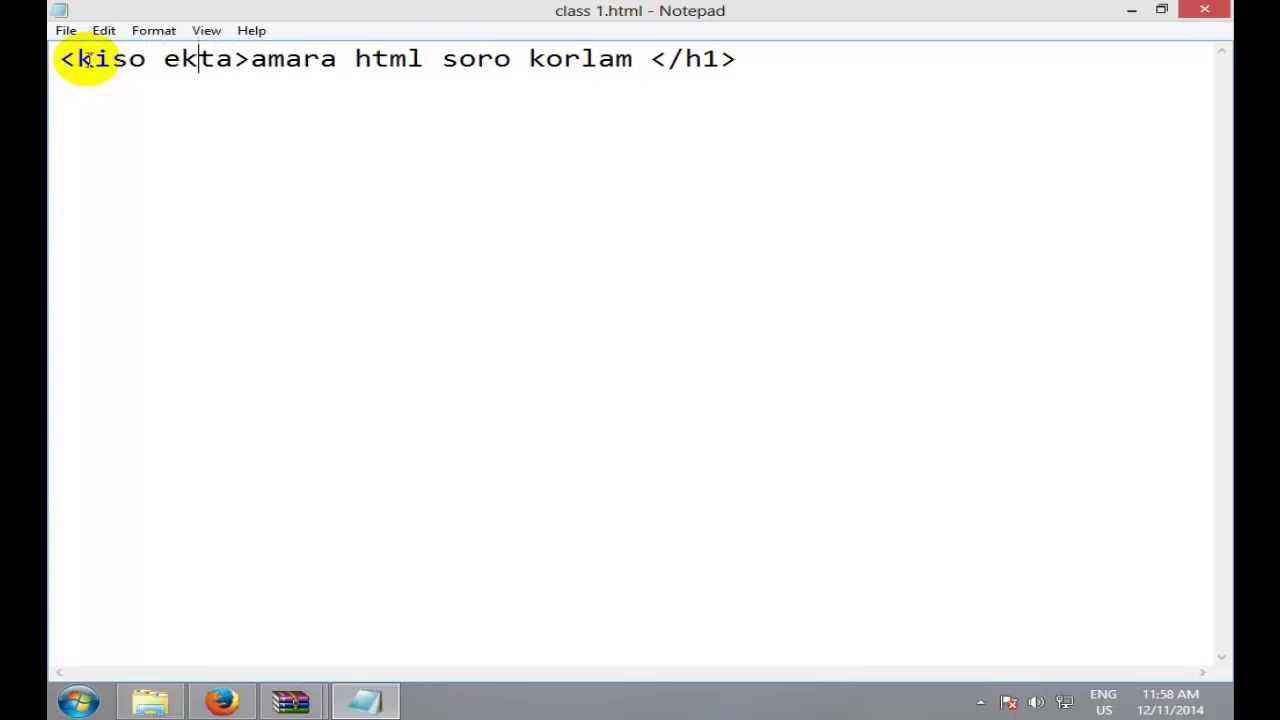
{"action": "key", "text": "BackSpace"}
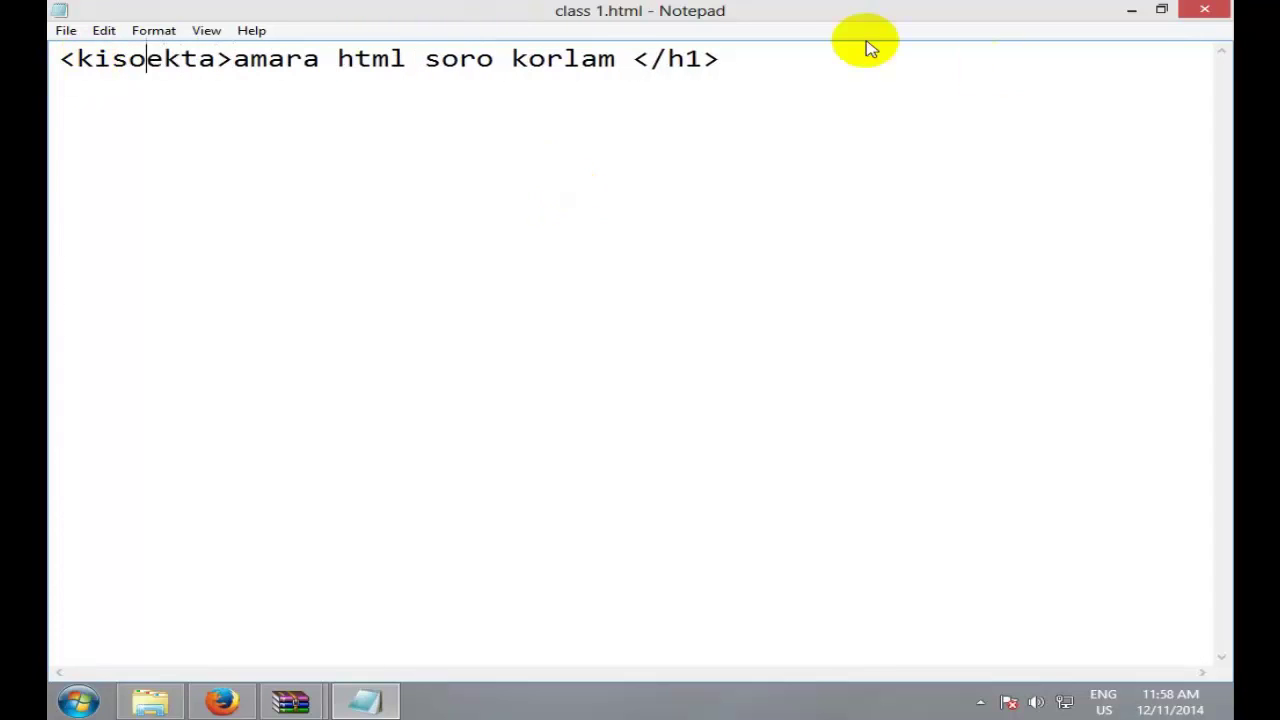
{"action": "double_click", "coordinate": [700, 57]}
{"action": "double_click", "coordinate": [163, 57]}
{"action": "left_click", "coordinate": [186, 57]}
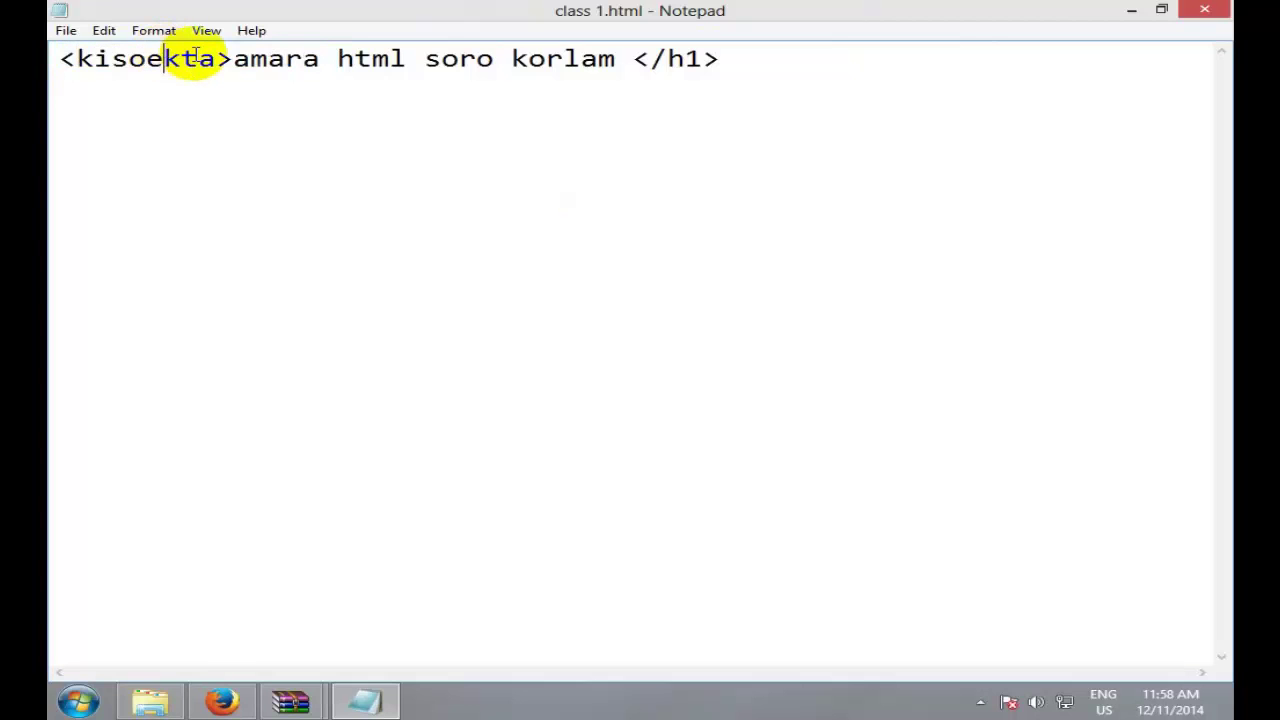
{"action": "left_click_drag", "start_coordinate": [214, 60], "coordinate": [84, 55]}
{"action": "key", "text": "ctrl+c"}
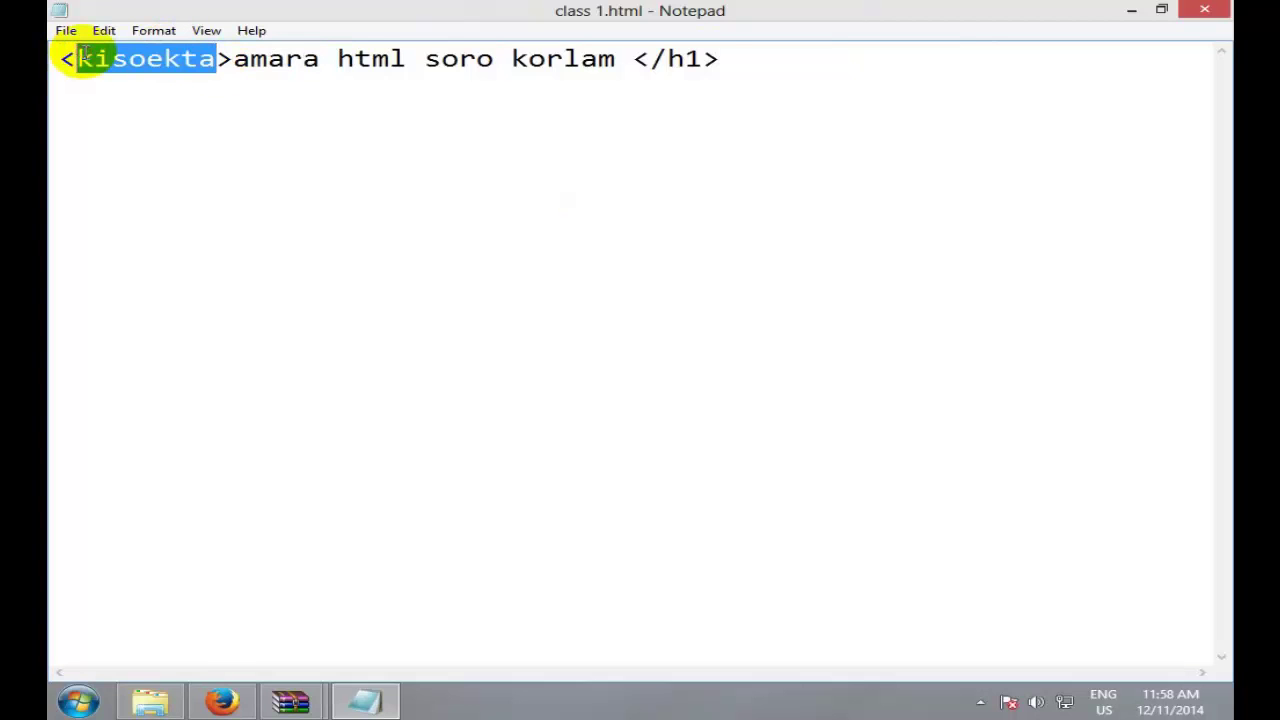
{"action": "left_click_drag", "start_coordinate": [700, 58], "coordinate": [653, 62]}
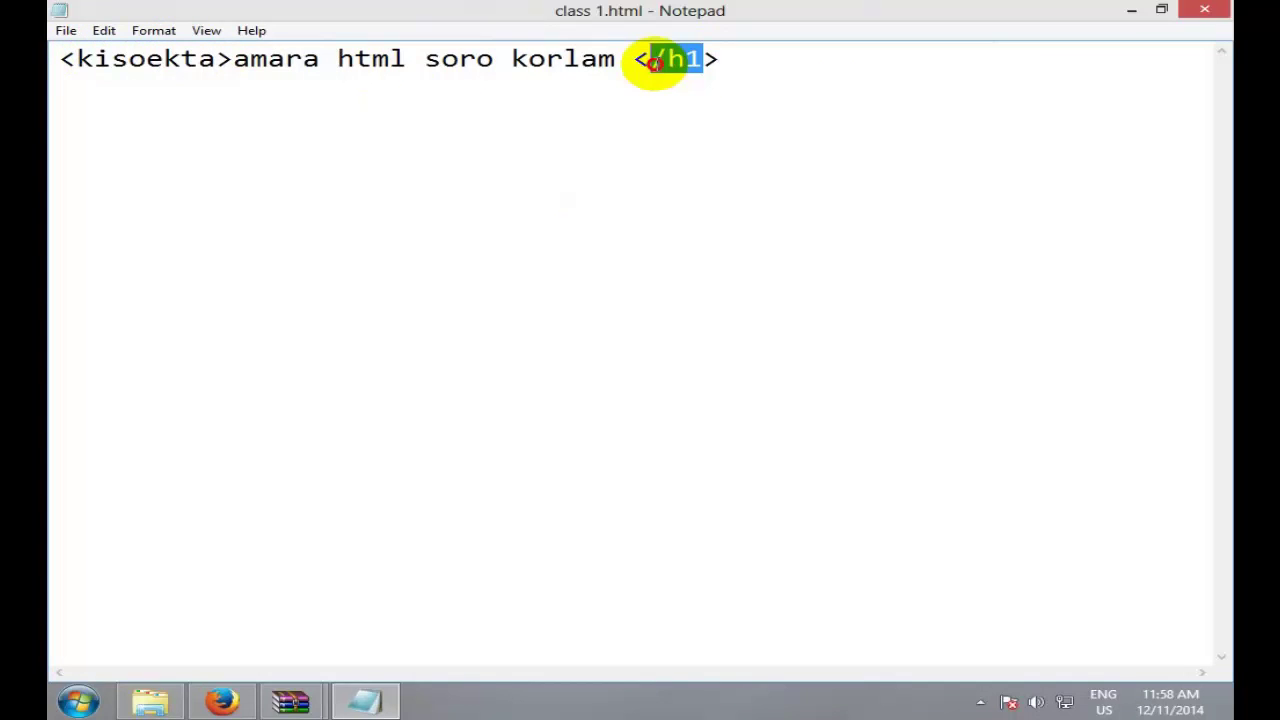
{"action": "key", "text": "ctrl+v"}
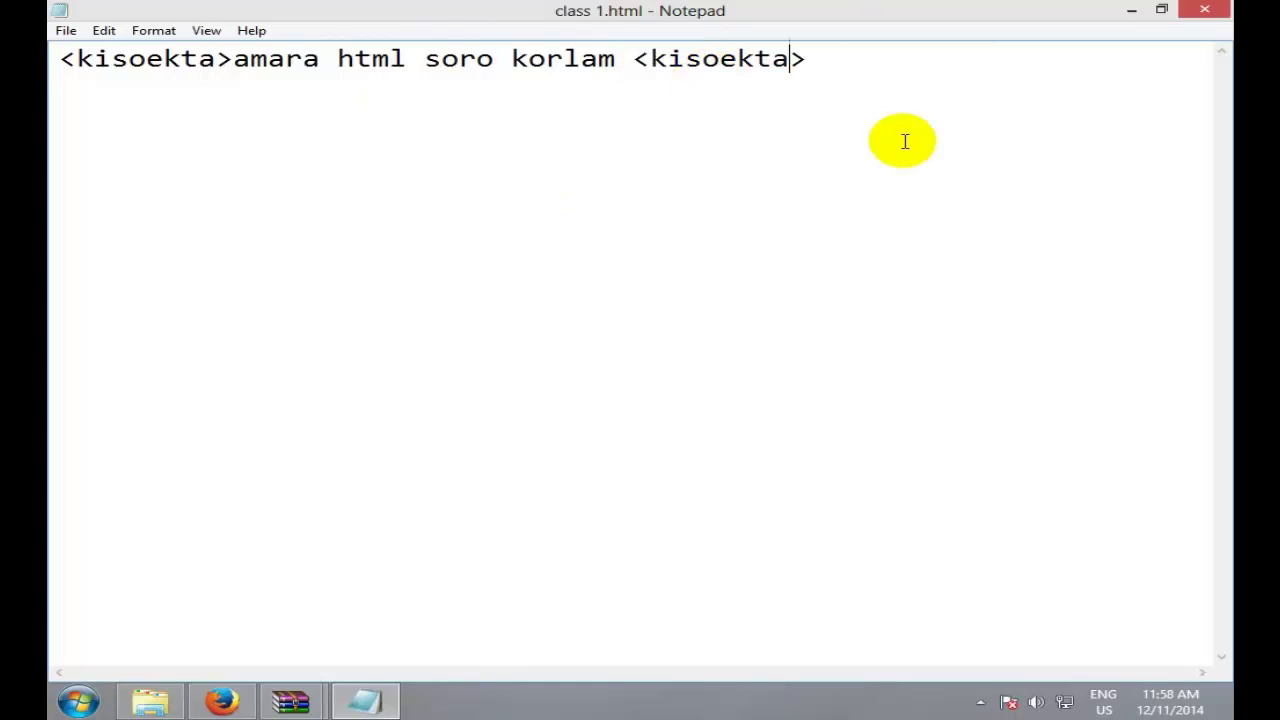
{"action": "double_click", "coordinate": [187, 57]}
{"action": "left_click", "coordinate": [231, 58]}
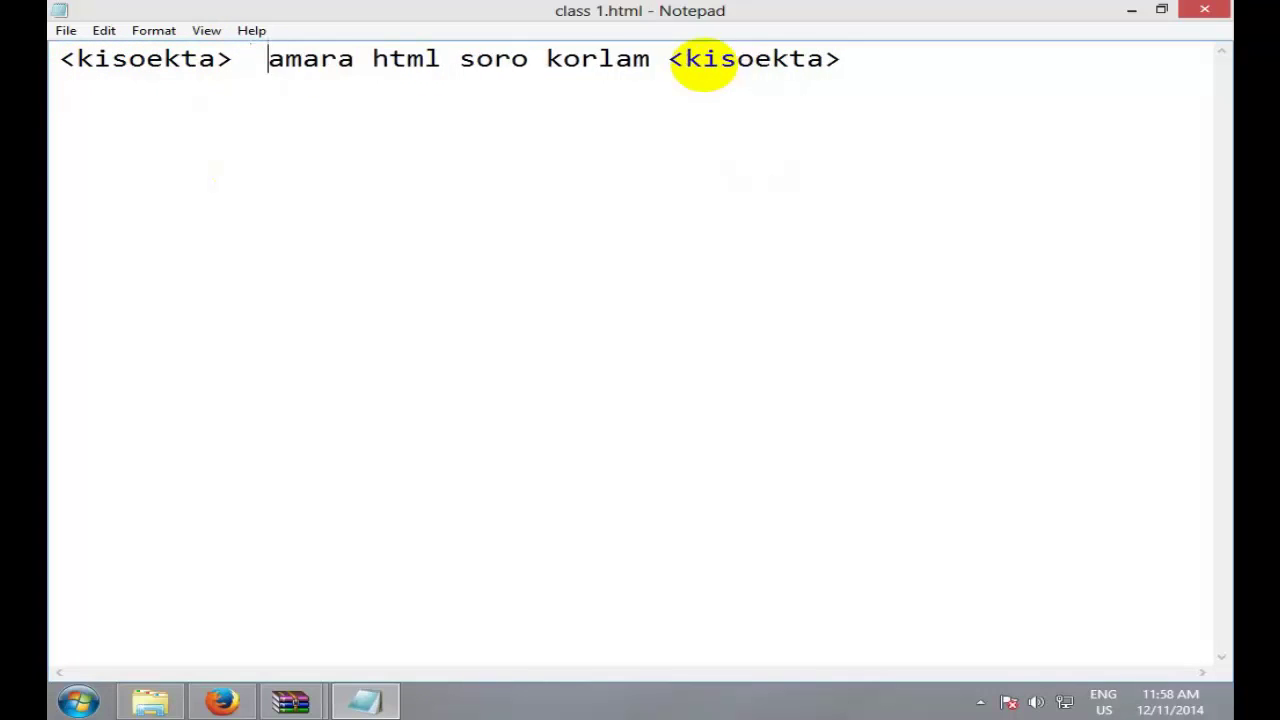
{"action": "double_click", "coordinate": [762, 58]}
{"action": "left_click", "coordinate": [755, 58]}
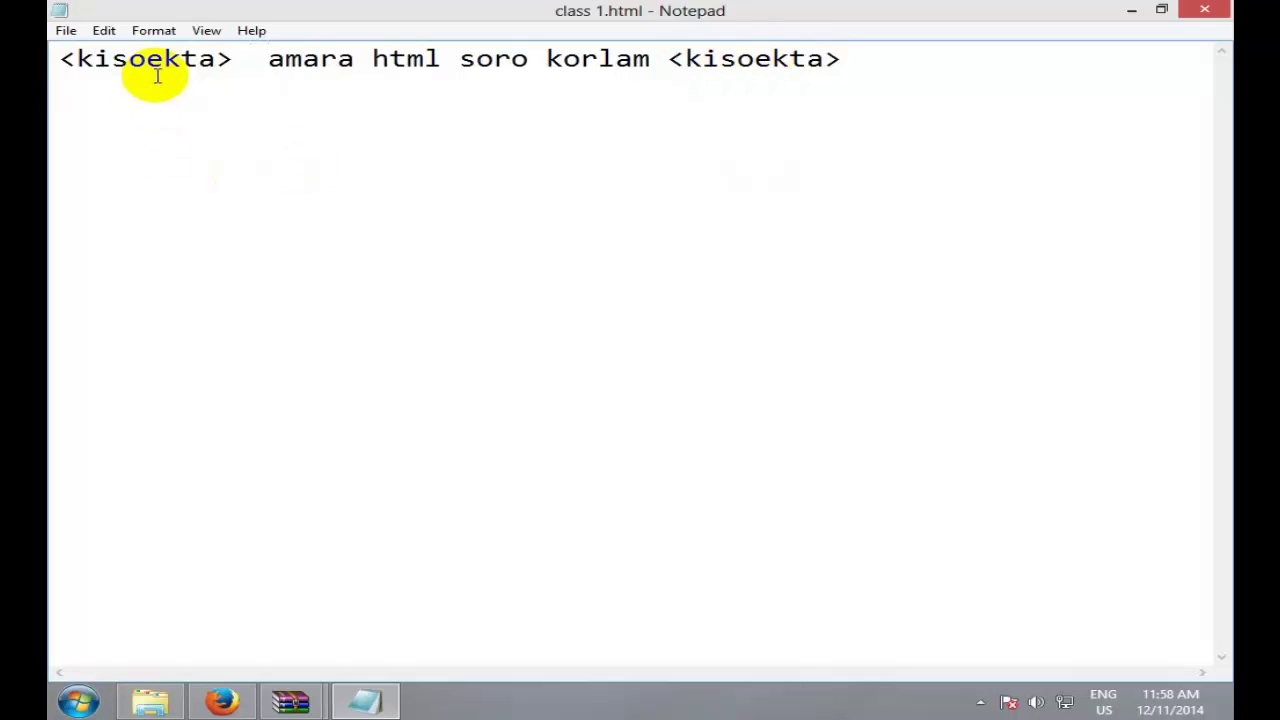
{"action": "double_click", "coordinate": [175, 60]}
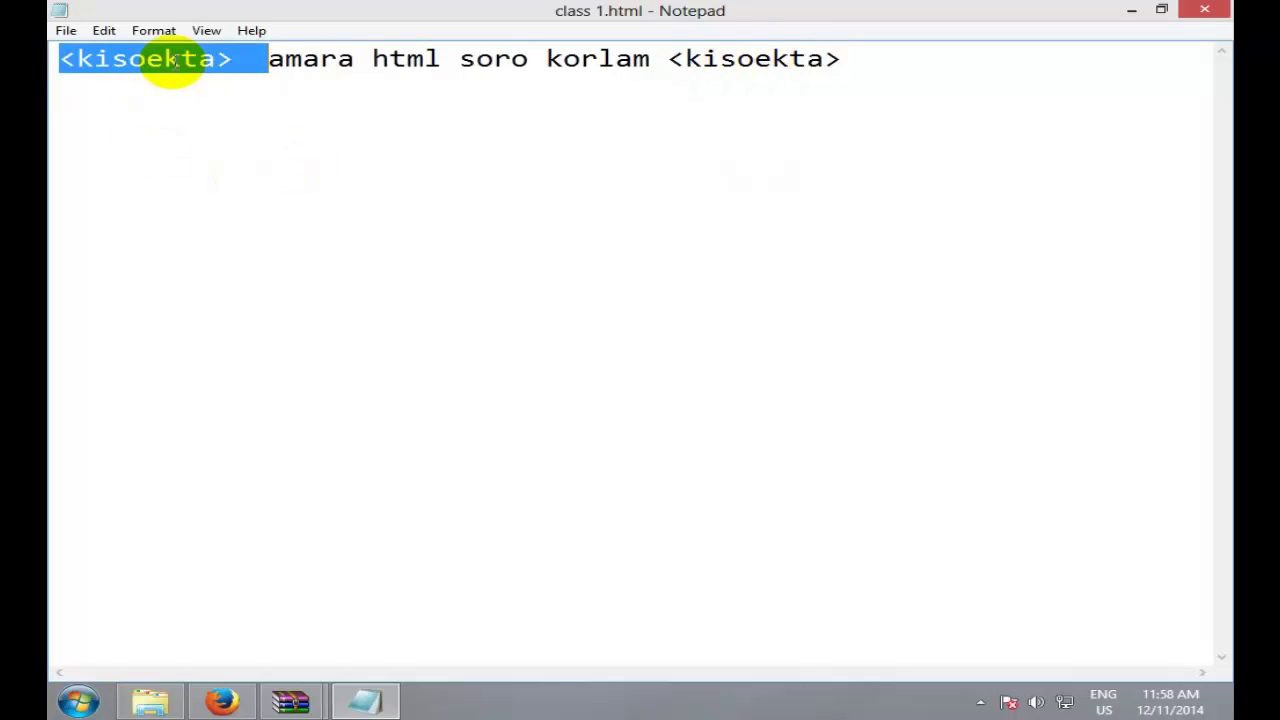
{"action": "double_click", "coordinate": [730, 60]}
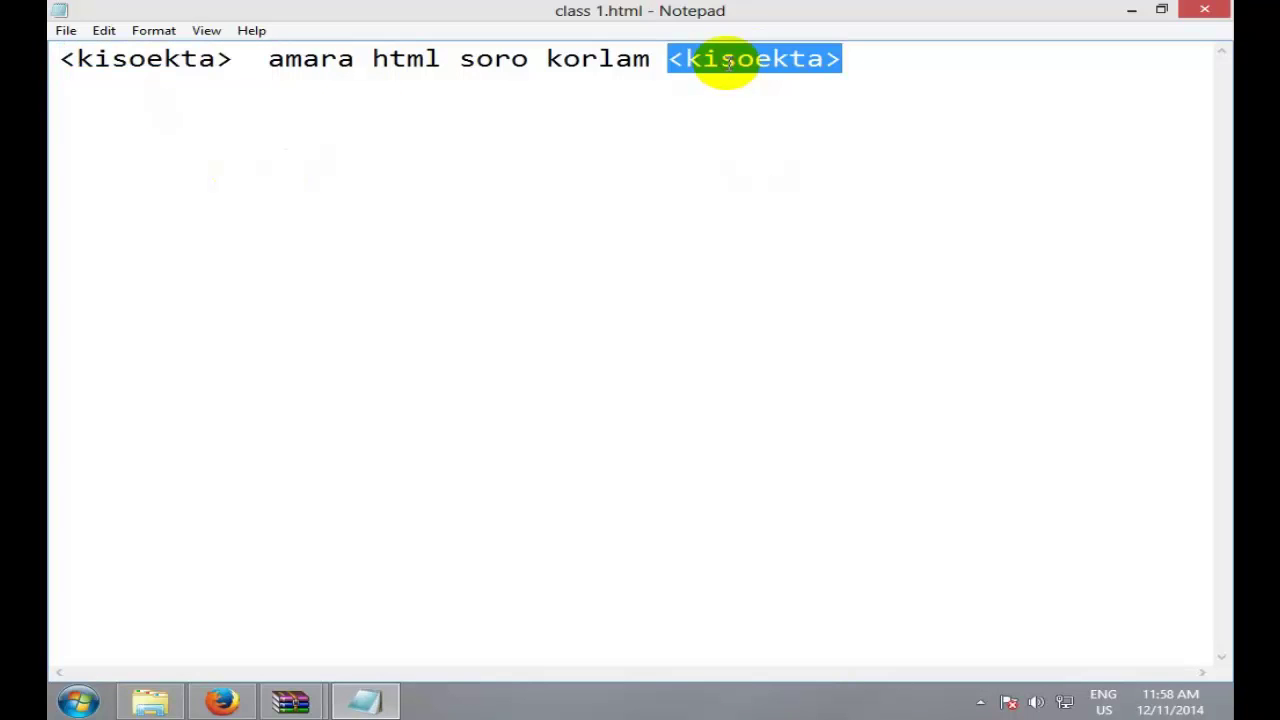
{"action": "double_click", "coordinate": [149, 58]}
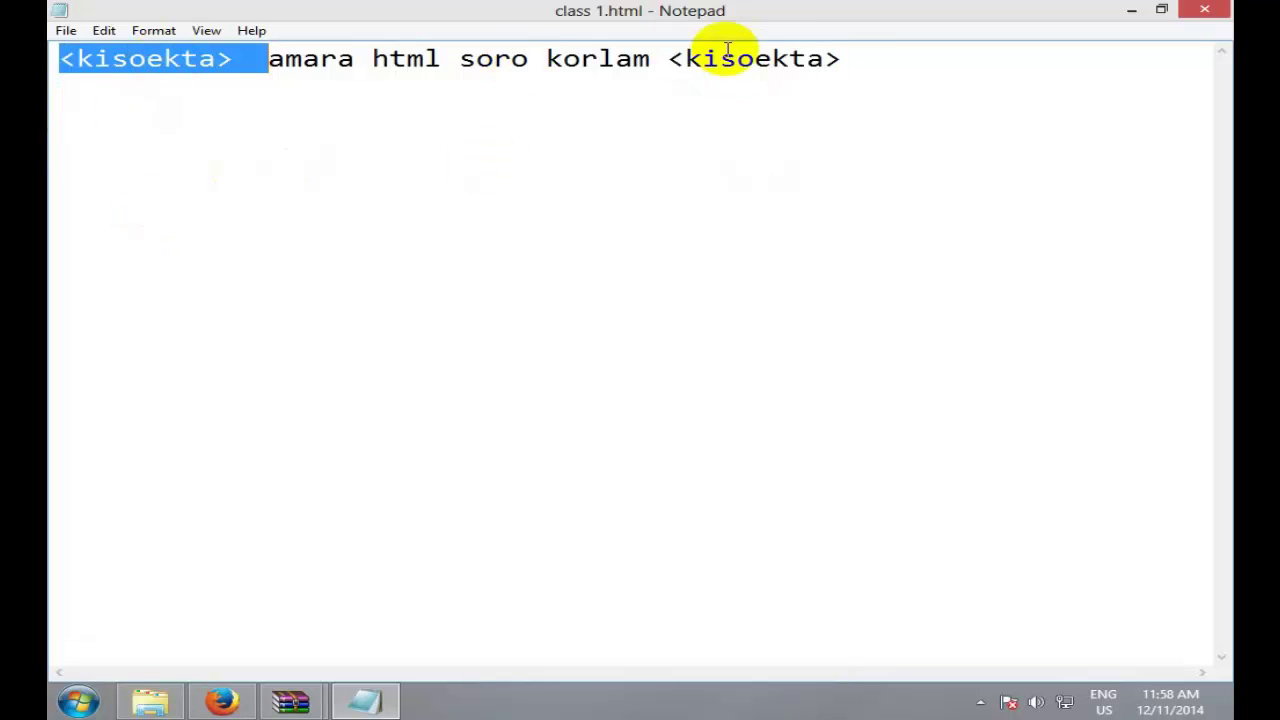
{"action": "double_click", "coordinate": [758, 65]}
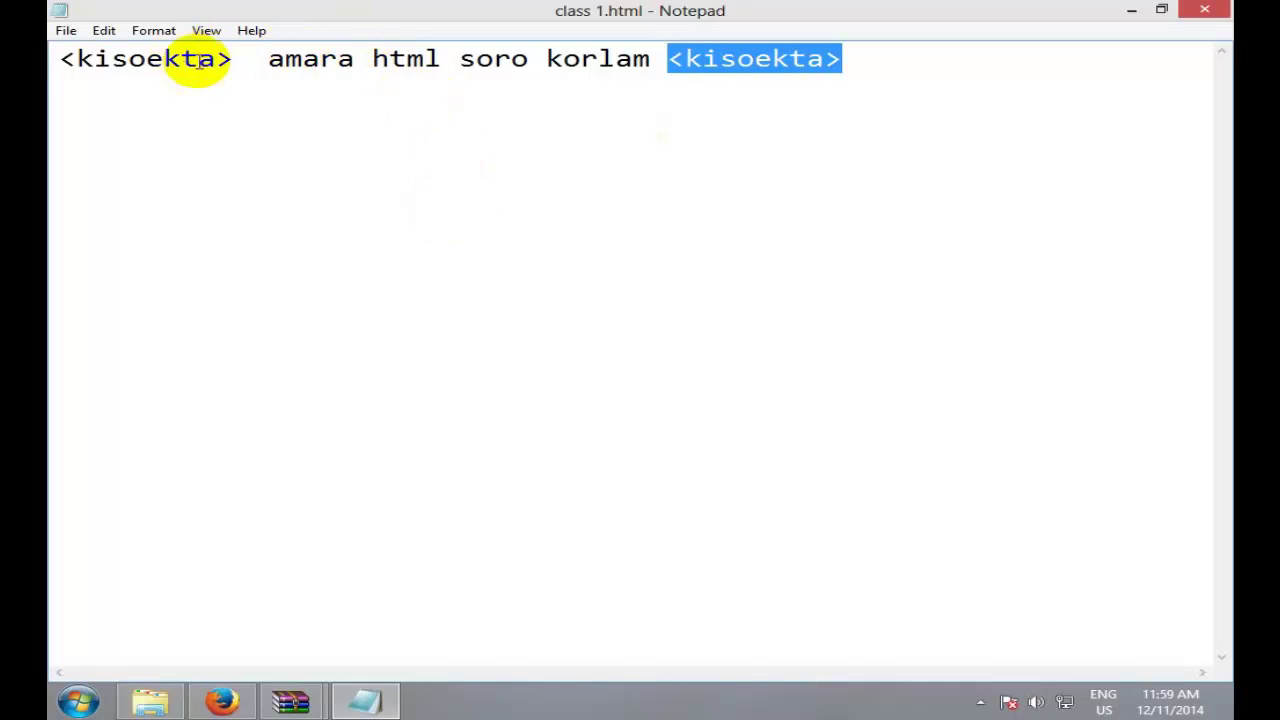
{"action": "left_click_drag", "start_coordinate": [234, 58], "coordinate": [50, 58]}
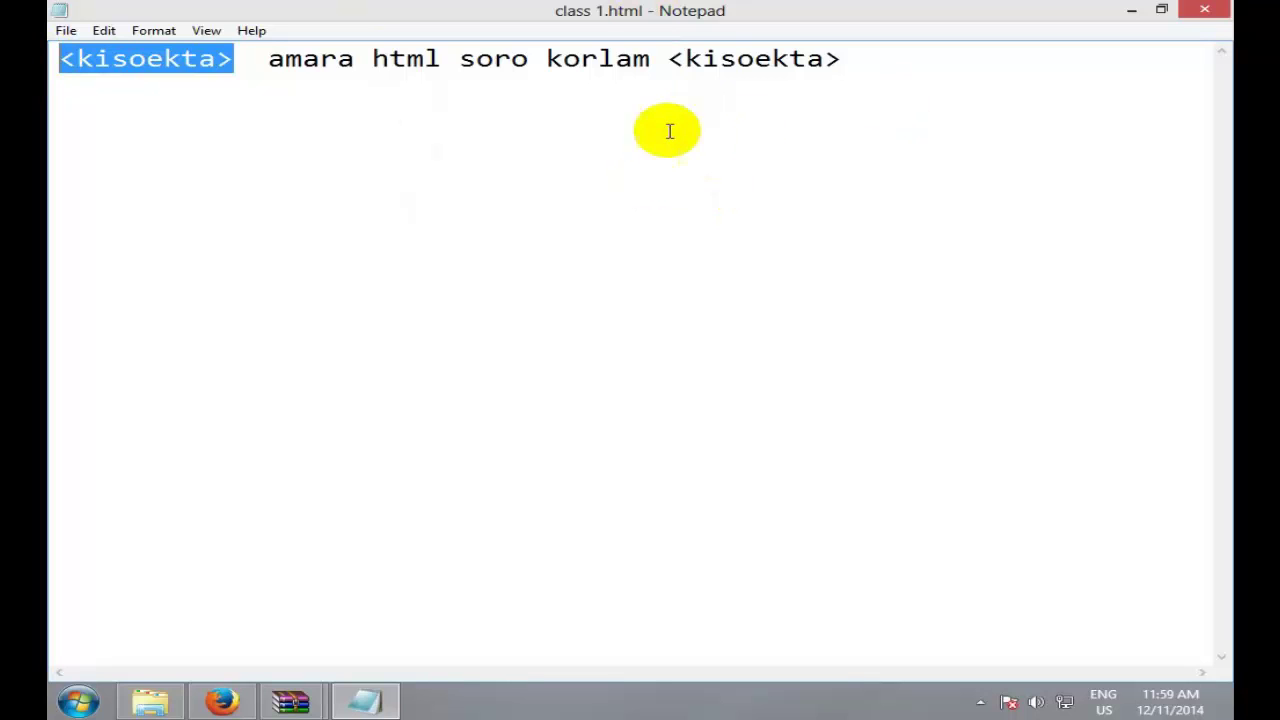
{"action": "left_click_drag", "start_coordinate": [668, 58], "coordinate": [905, 65]}
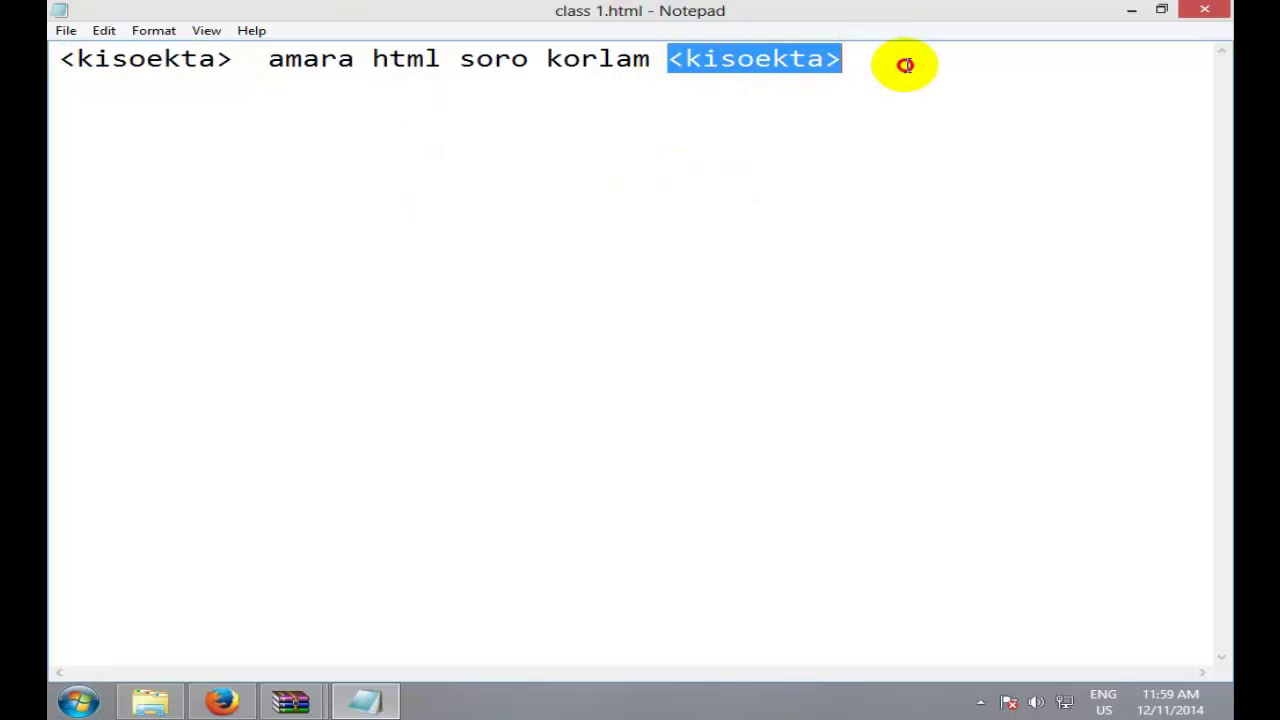
{"action": "left_click", "coordinate": [903, 50]}
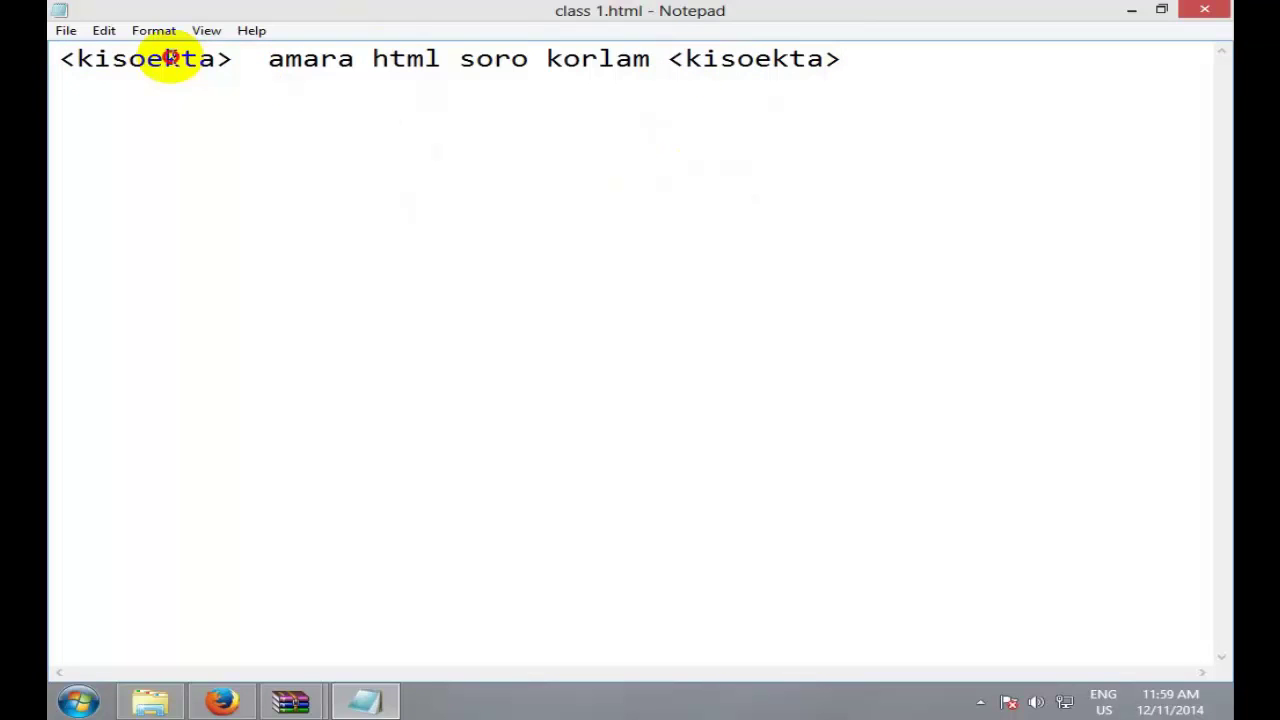
Step: Clear the kisoekta names out of the opening and closing tags
{"action": "double_click", "coordinate": [173, 60]}
{"action": "left_click", "coordinate": [160, 58]}
{"action": "left_click_drag", "start_coordinate": [263, 57], "coordinate": [134, 63]}
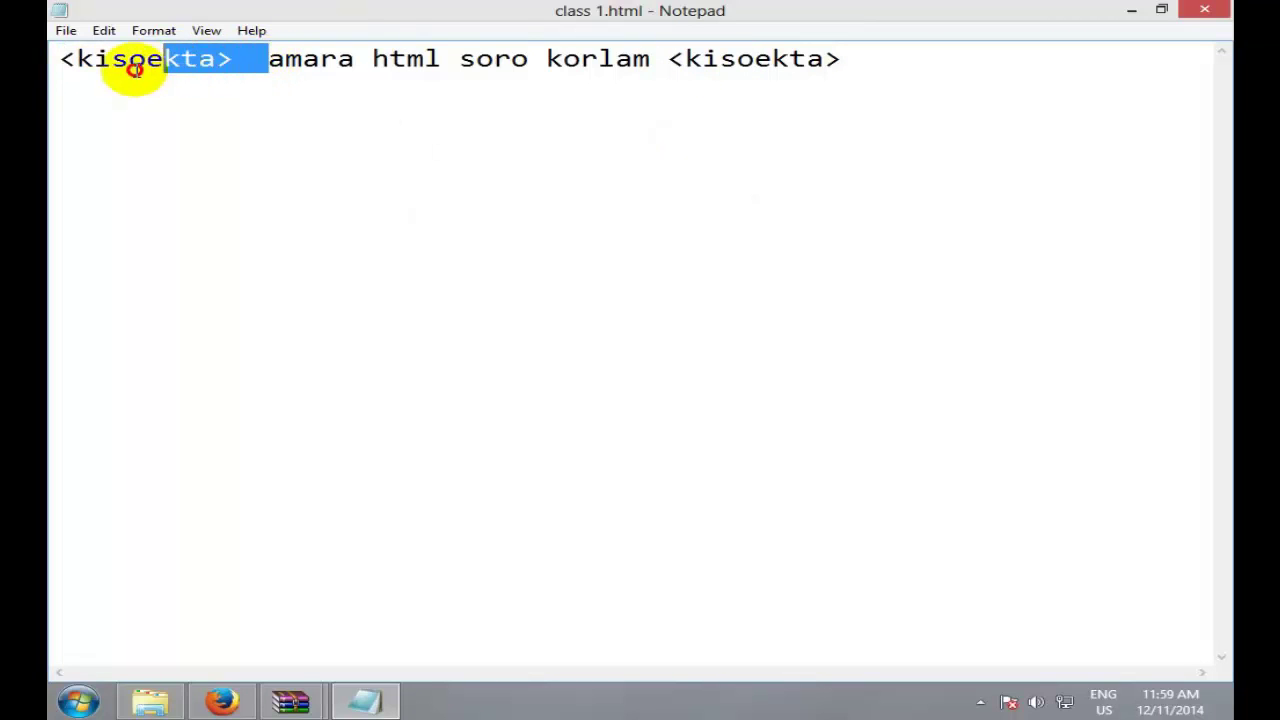
{"action": "left_click", "coordinate": [200, 60]}
{"action": "left_click_drag", "start_coordinate": [222, 62], "coordinate": [80, 62]}
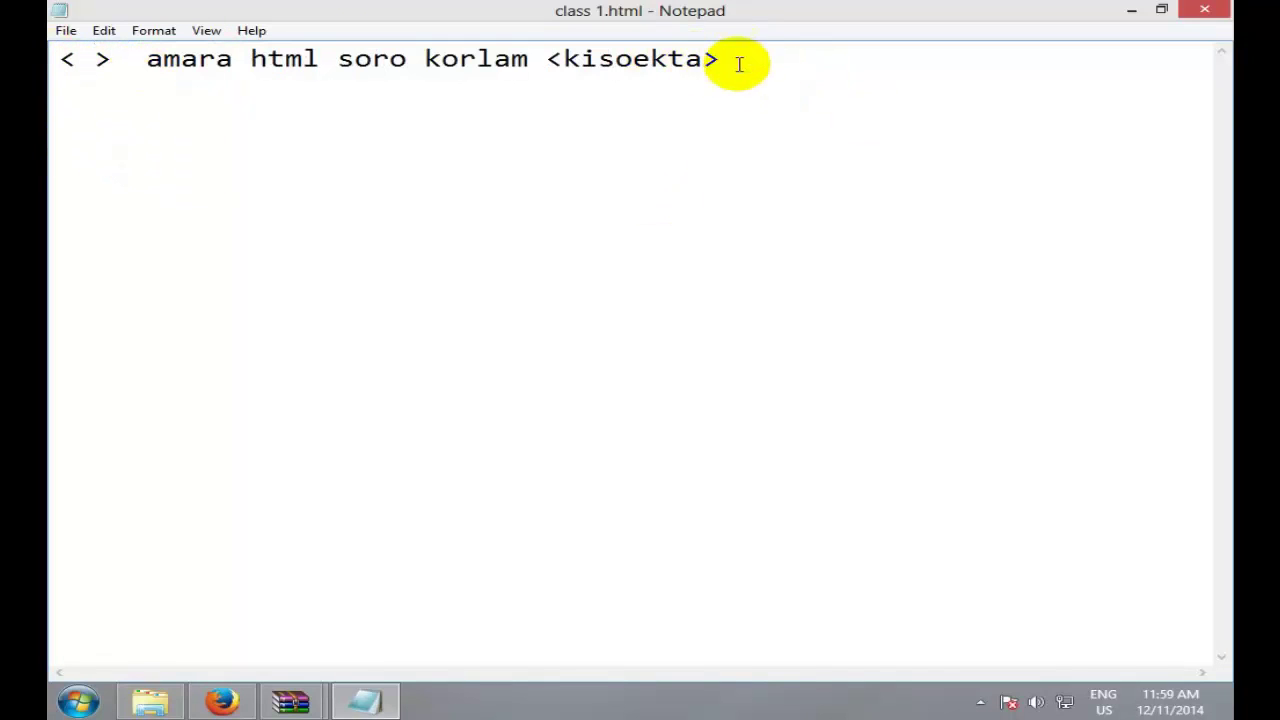
{"action": "left_click_drag", "start_coordinate": [703, 58], "coordinate": [562, 60]}
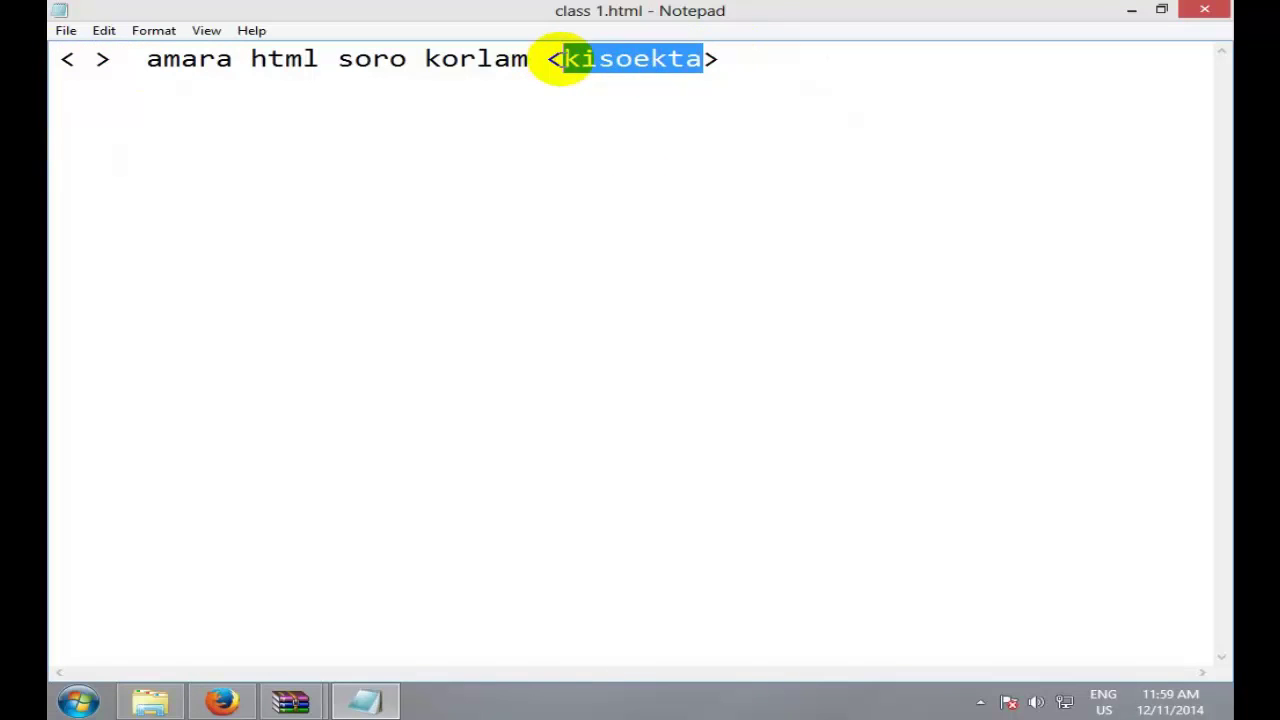
{"action": "left_click", "coordinate": [560, 58]}
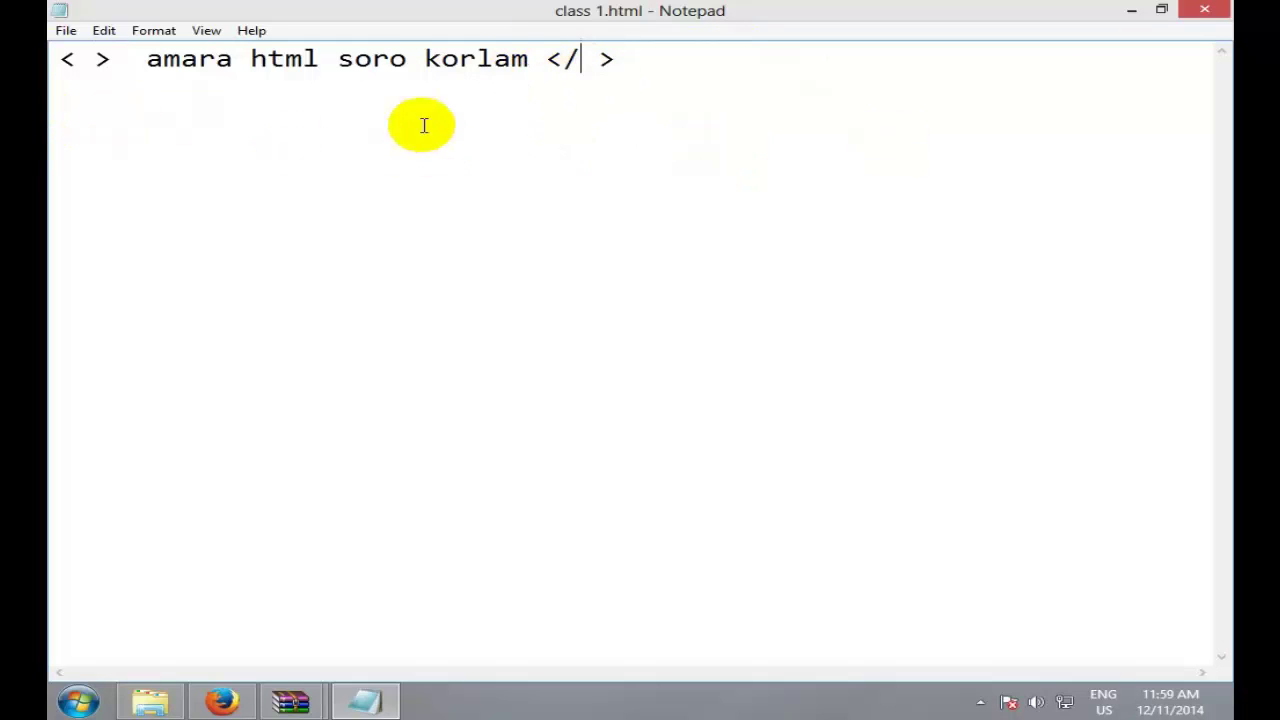
{"action": "left_click_drag", "start_coordinate": [129, 60], "coordinate": [51, 58]}
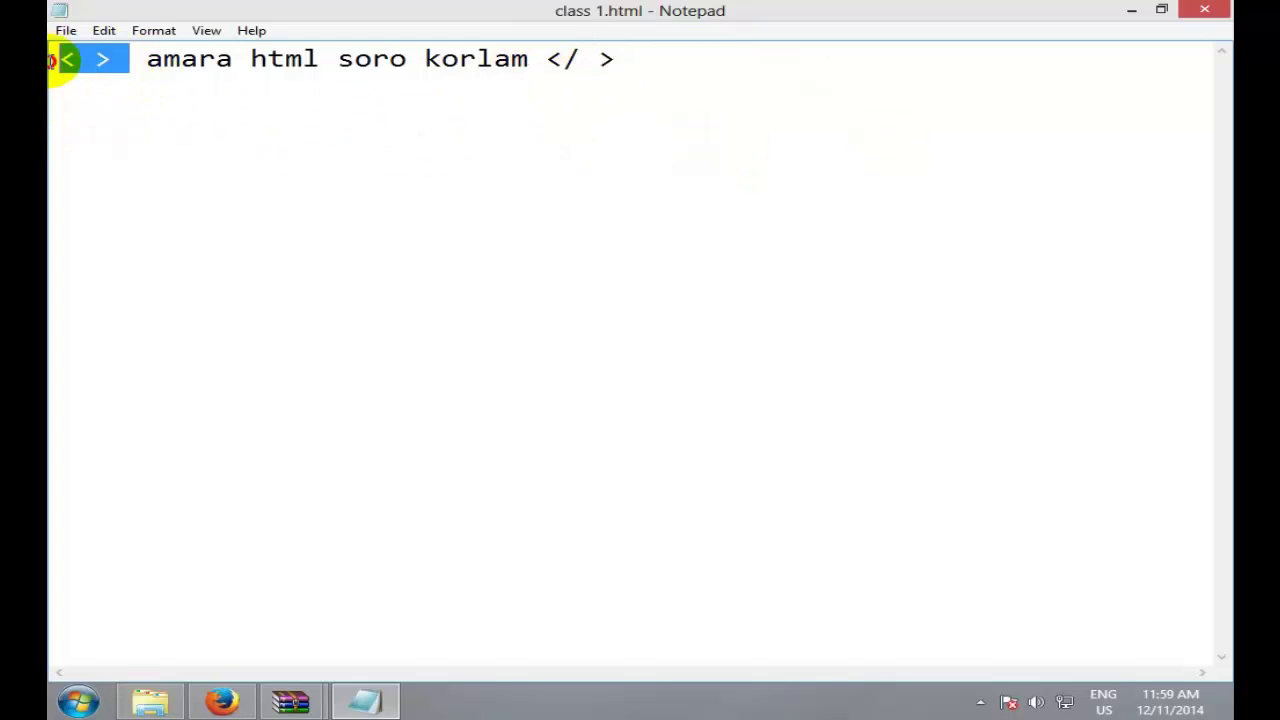
{"action": "left_click_drag", "start_coordinate": [678, 59], "coordinate": [543, 58]}
{"action": "left_click", "coordinate": [706, 55]}
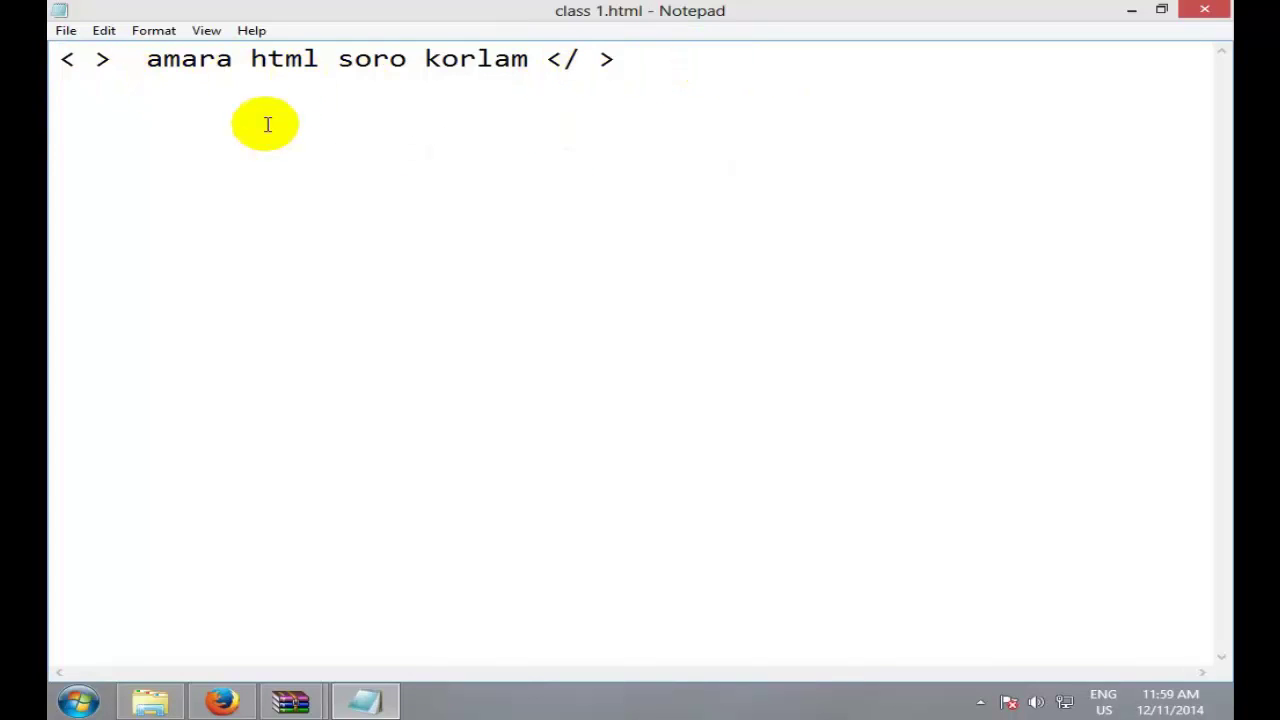
{"action": "left_click", "coordinate": [72, 58]}
Step: Type kiso as a placeholder name inside the empty opening and closing tags
{"action": "type", "text": "kso"}
{"action": "key", "text": "BackSpace"}
{"action": "key", "text": "BackSpace"}
{"action": "key", "text": "BackSpace"}
{"action": "type", "text": "is"}
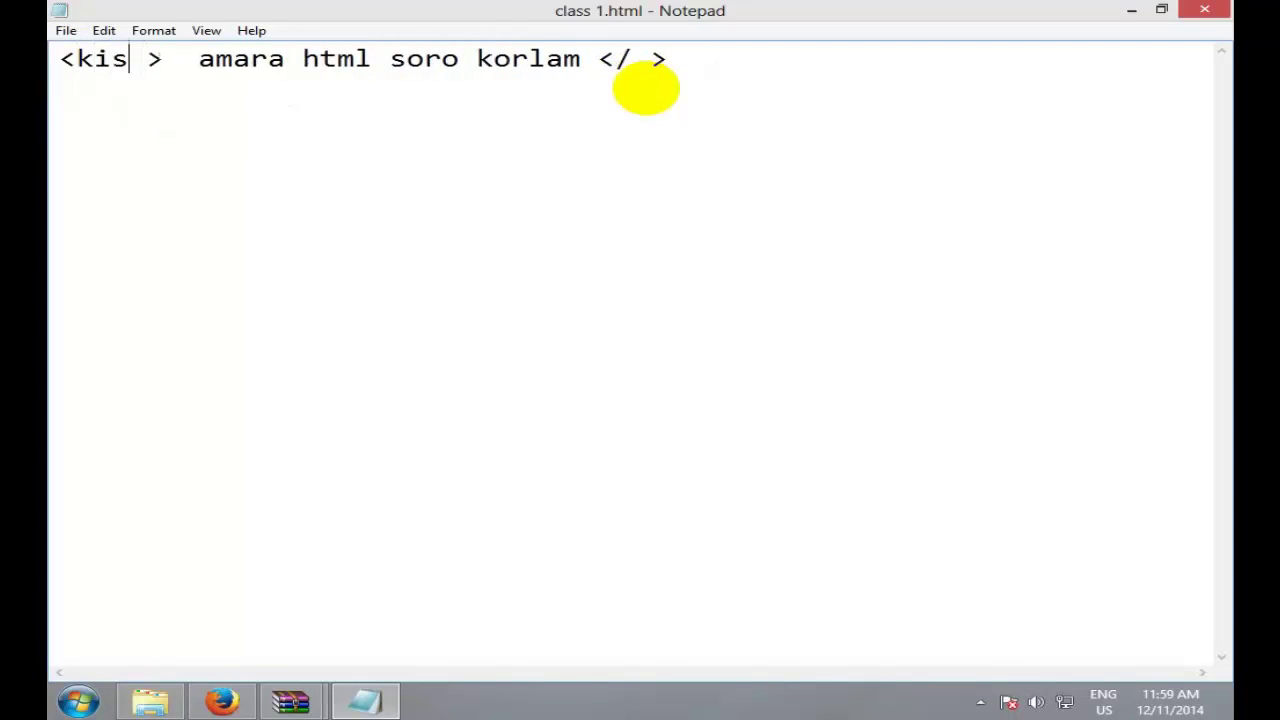
{"action": "type", "text": "o"}
{"action": "key", "text": "BackSpace"}
{"action": "key", "text": "BackSpace"}
{"action": "left_click_drag", "start_coordinate": [650, 60], "coordinate": [598, 62]}
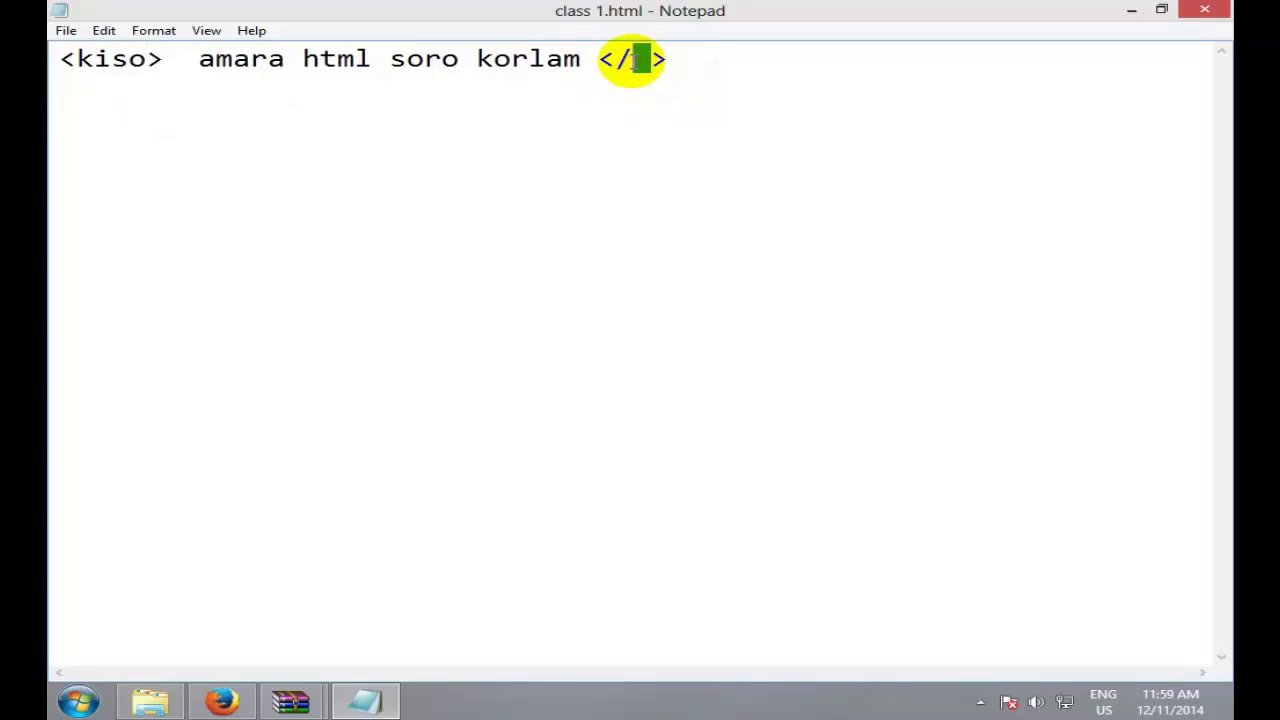
{"action": "type", "text": "kiso"}
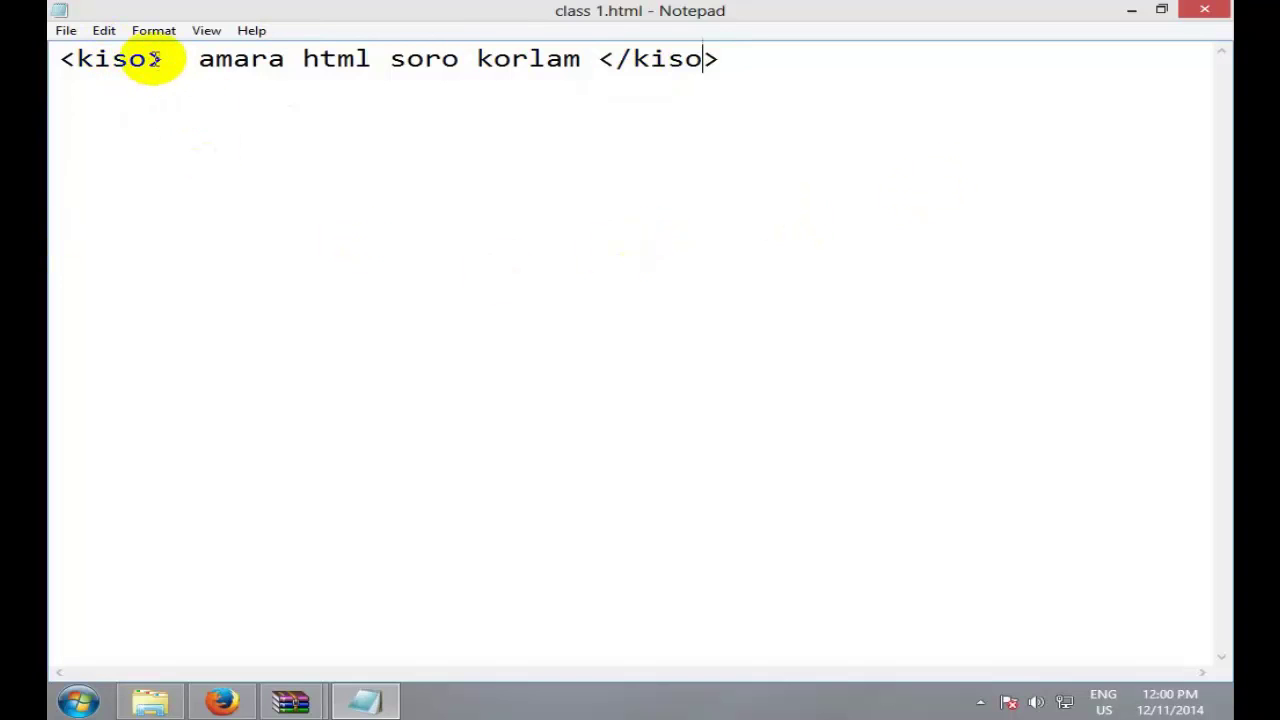
Step: Replace kiso with h1 in both tags, giving <h1> amara html soro korlam </h1>
{"action": "double_click", "coordinate": [84, 64]}
{"action": "type", "text": "h1"}
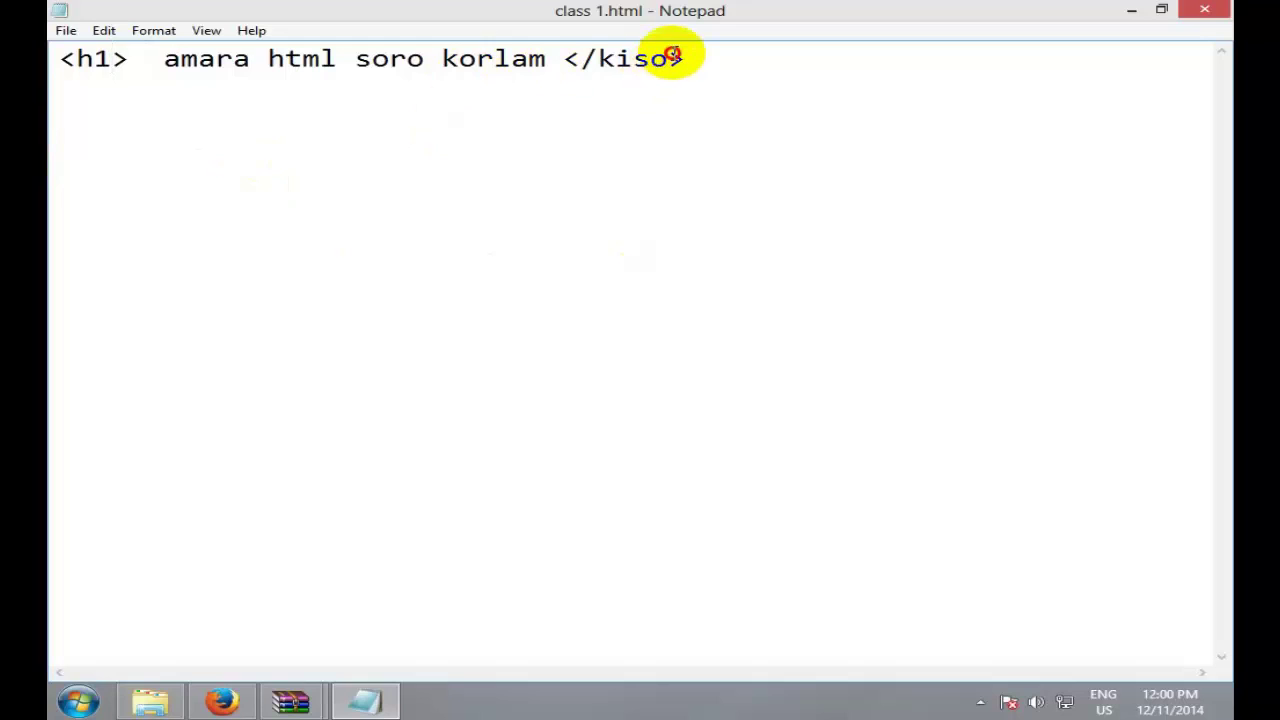
{"action": "left_click_drag", "start_coordinate": [666, 66], "coordinate": [596, 68]}
{"action": "type", "text": "h1"}
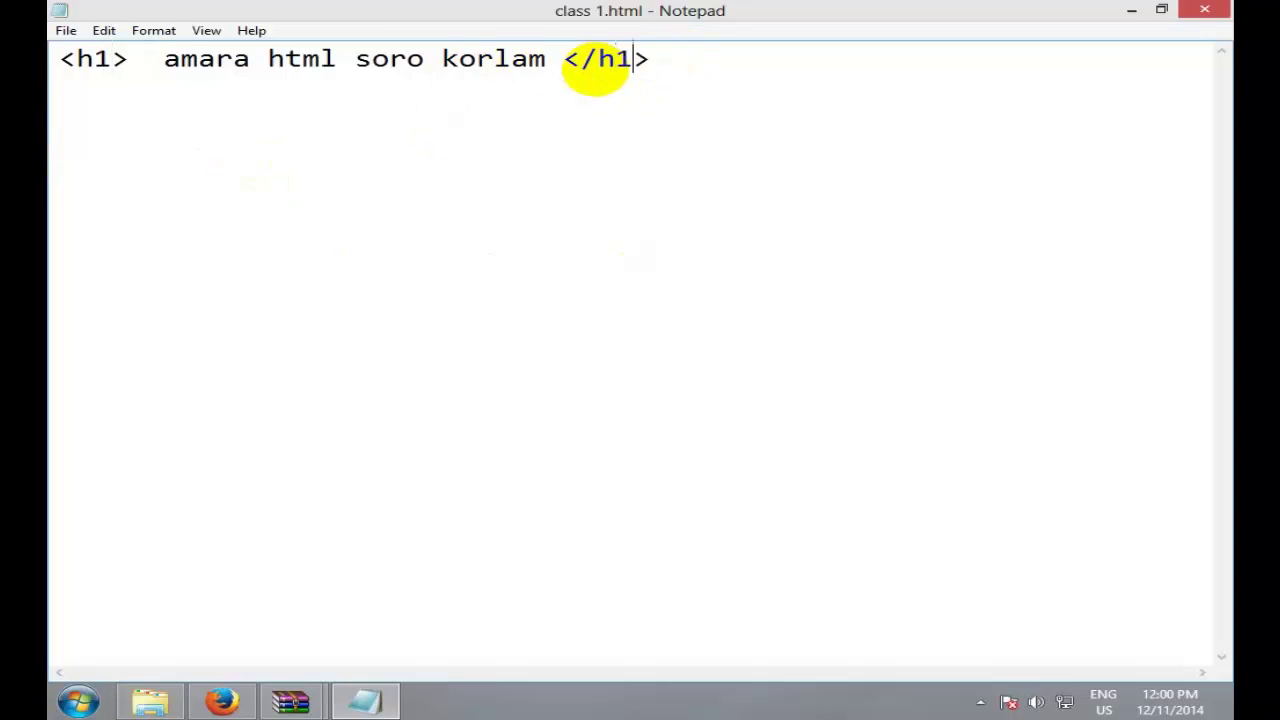
{"action": "left_click", "coordinate": [697, 62]}
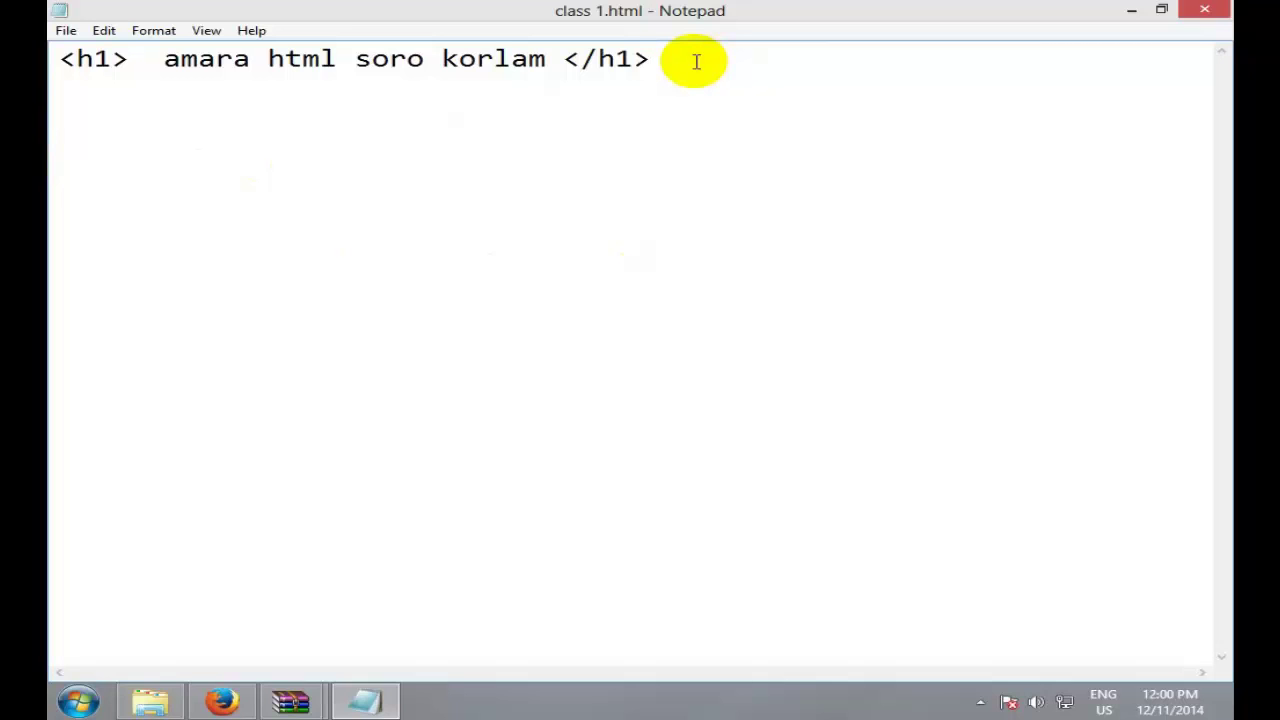
Step: Highlight the opening <h1> and closing </h1> tags to point them out, then switch to Firefox
{"action": "left_click_drag", "start_coordinate": [62, 58], "coordinate": [129, 58]}
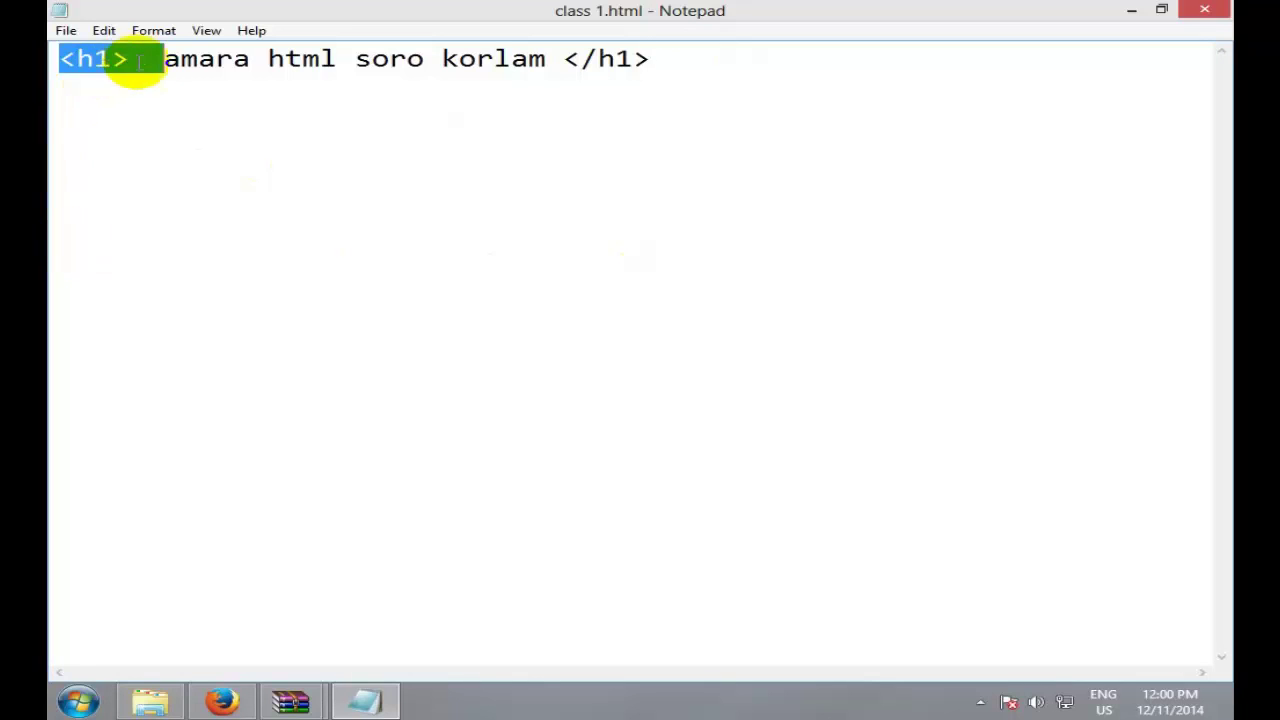
{"action": "left_click", "coordinate": [155, 62]}
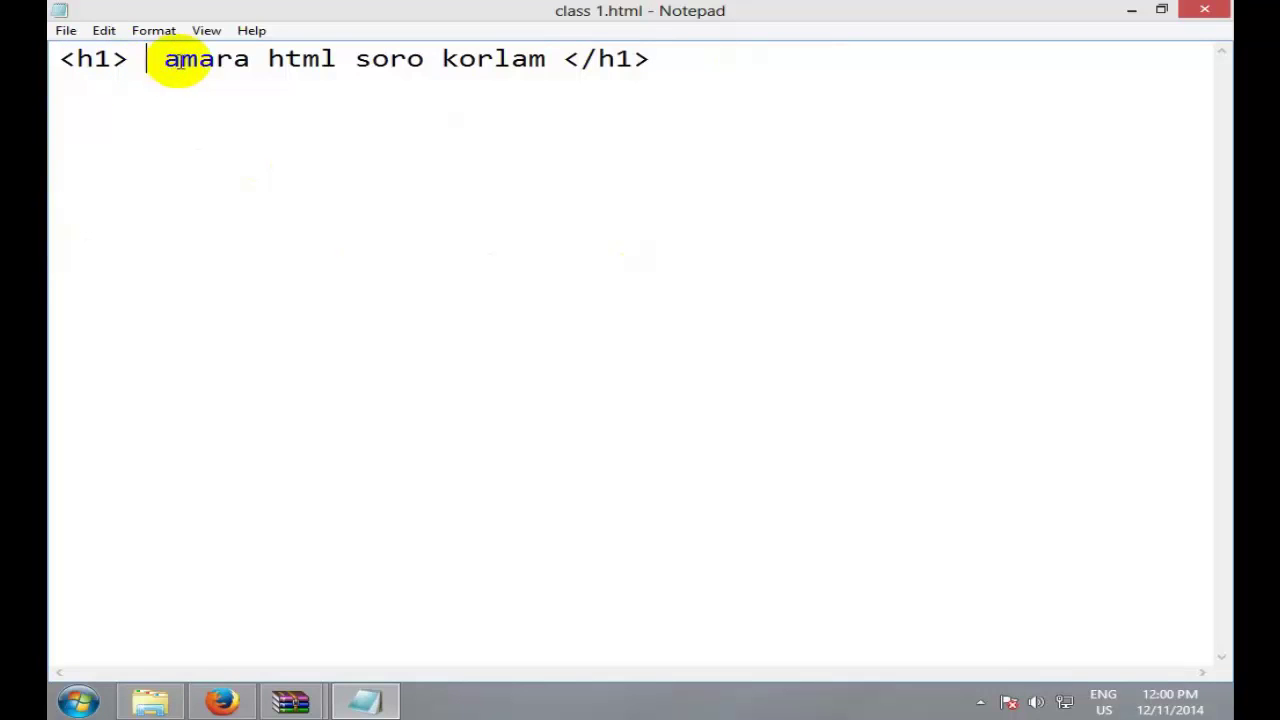
{"action": "left_click_drag", "start_coordinate": [128, 58], "coordinate": [52, 58]}
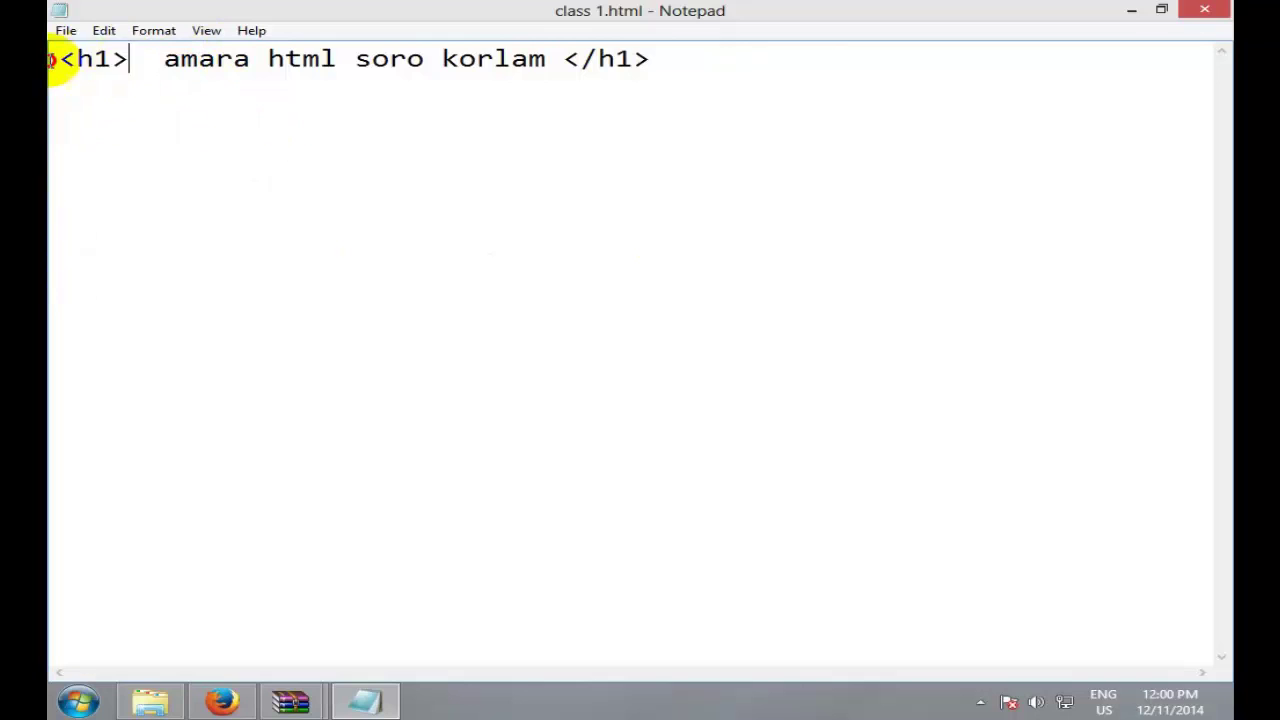
{"action": "left_click", "coordinate": [147, 60]}
{"action": "left_click", "coordinate": [46, 57], "text": "shift"}
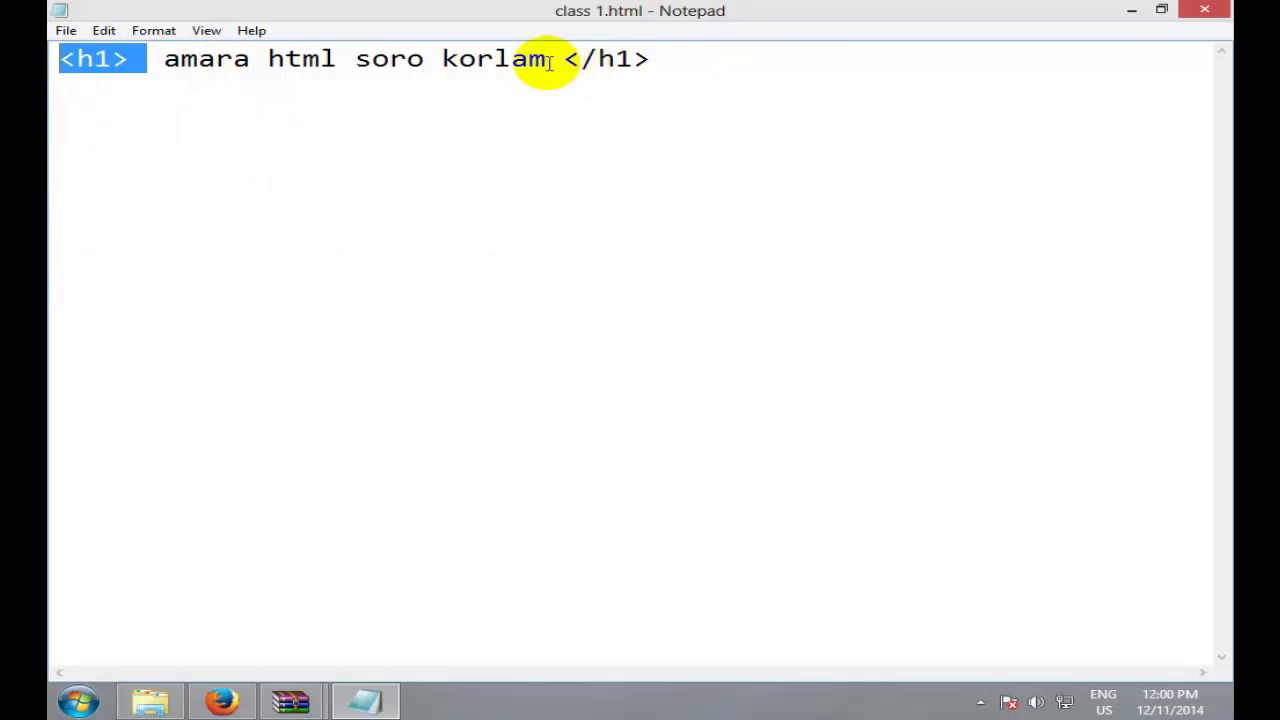
{"action": "left_click_drag", "start_coordinate": [564, 58], "coordinate": [674, 55]}
{"action": "left_click", "coordinate": [674, 56]}
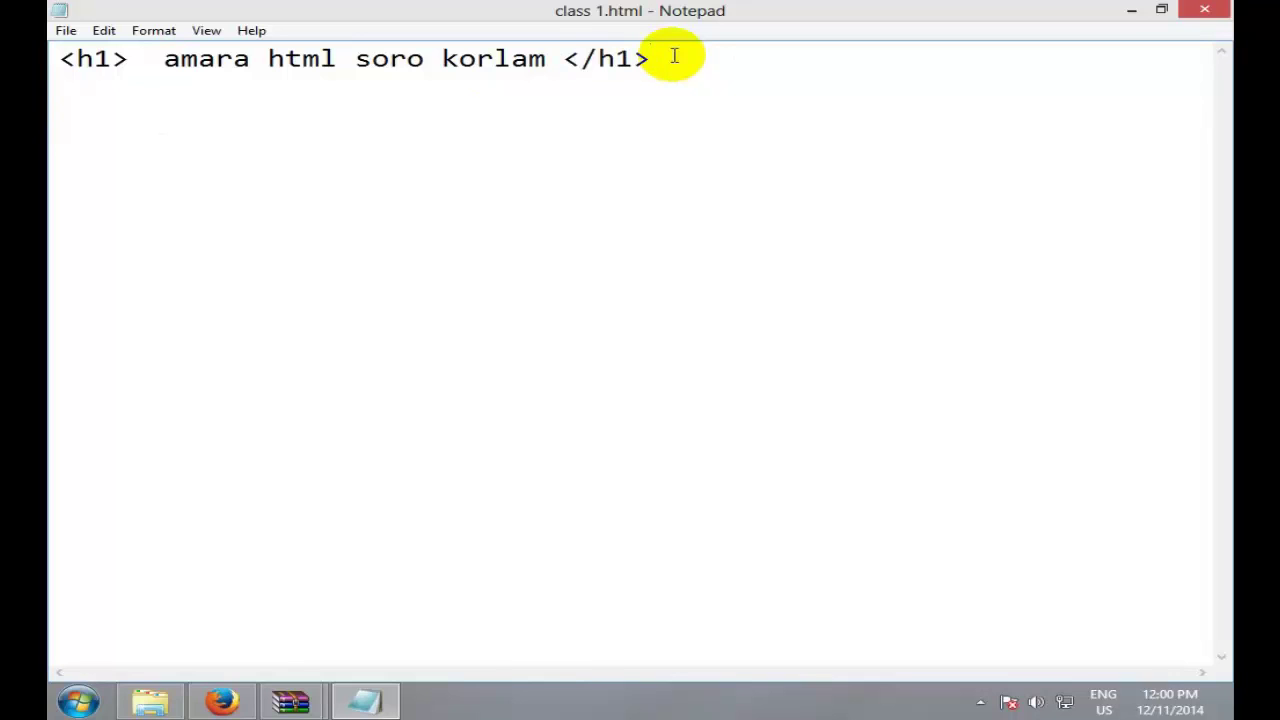
{"action": "left_click", "coordinate": [147, 58]}
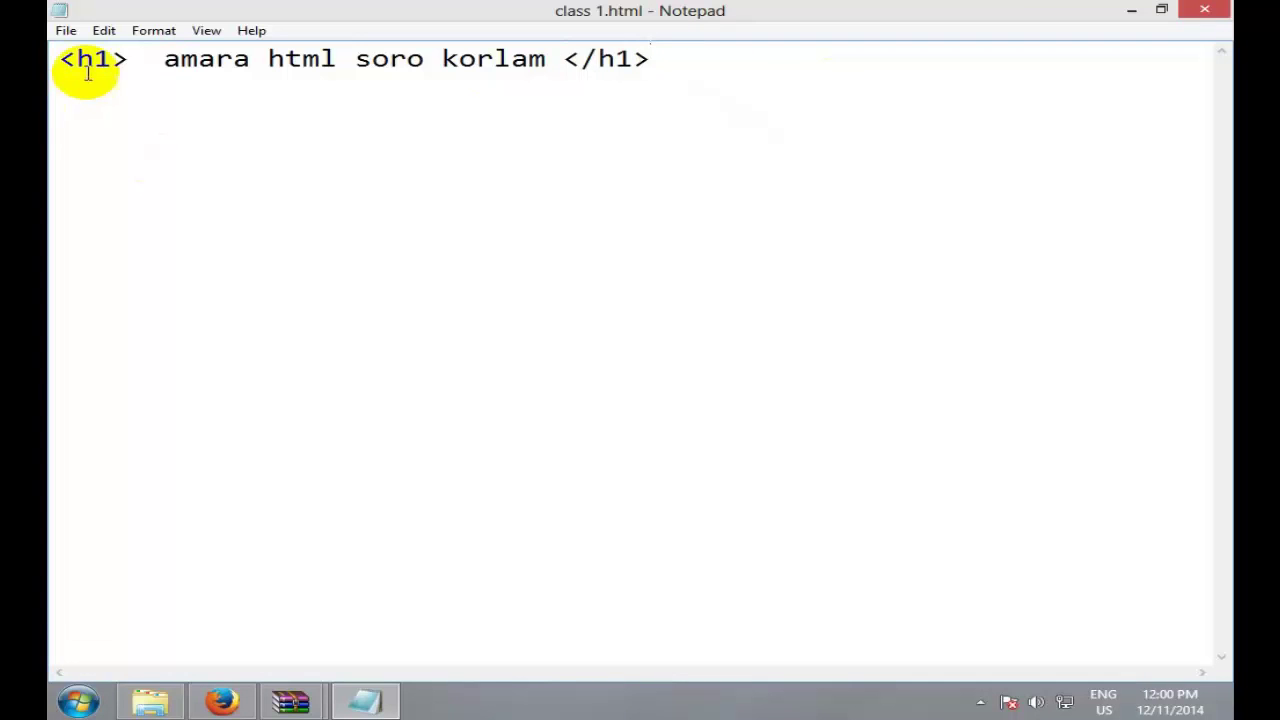
{"action": "left_click", "coordinate": [50, 57], "text": "shift"}
{"action": "left_click", "coordinate": [284, 58]}
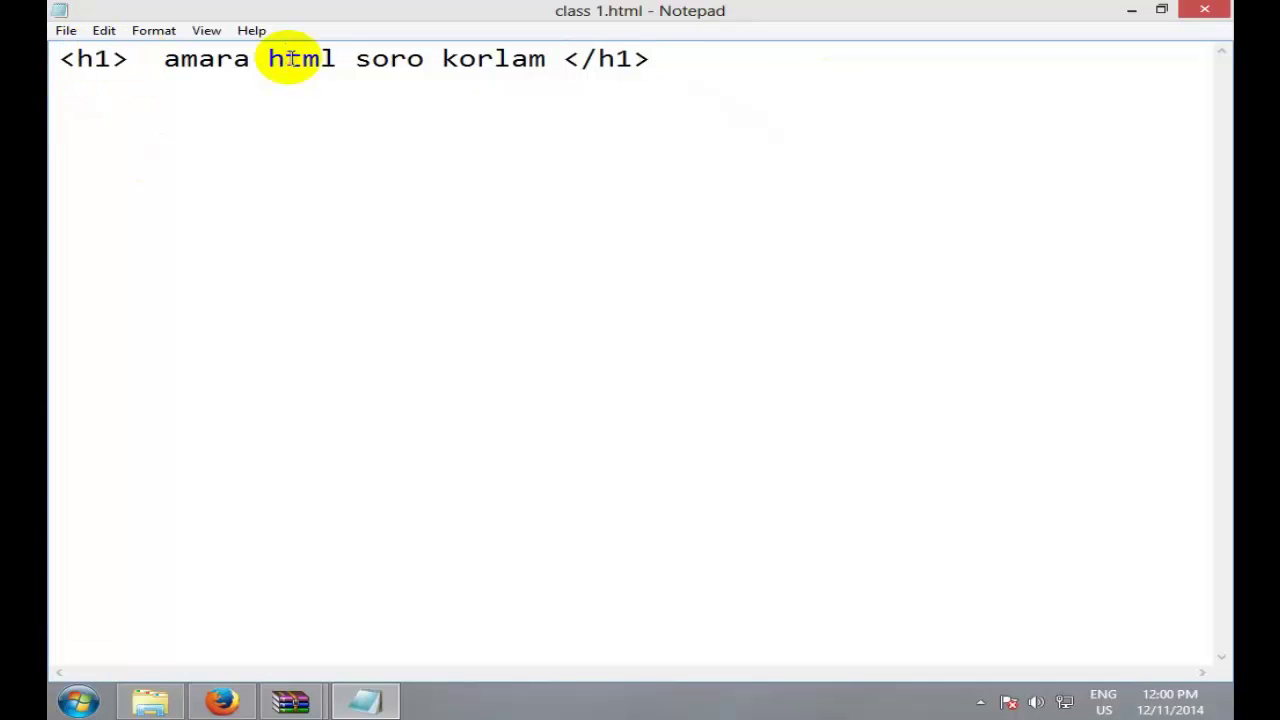
{"action": "double_click", "coordinate": [71, 57]}
{"action": "left_click", "coordinate": [165, 56]}
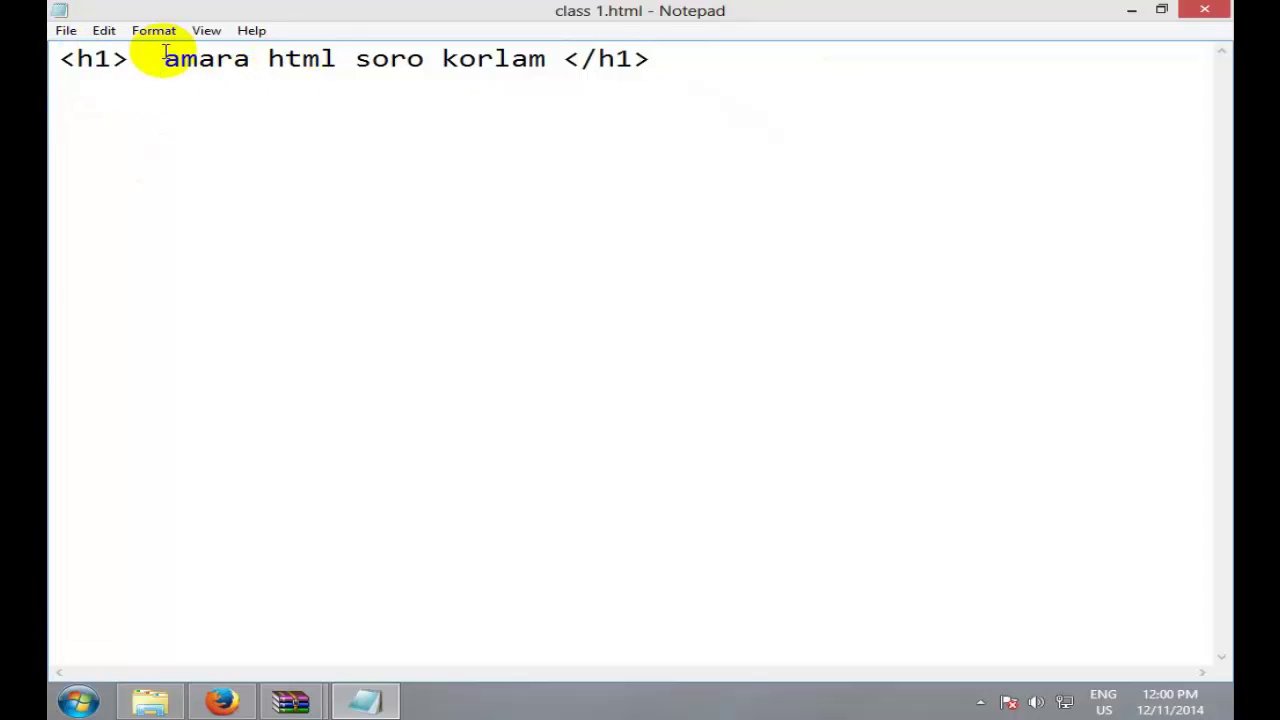
{"action": "left_click", "coordinate": [58, 57], "text": "shift"}
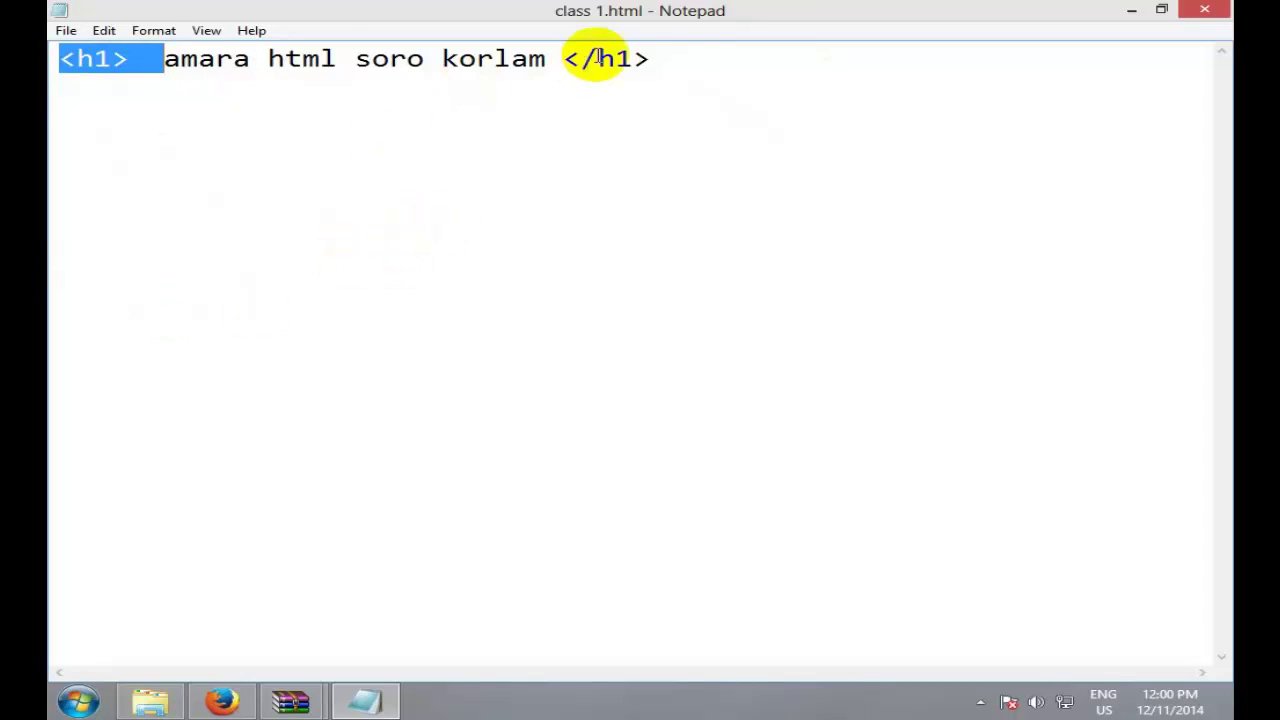
{"action": "left_click", "coordinate": [676, 60]}
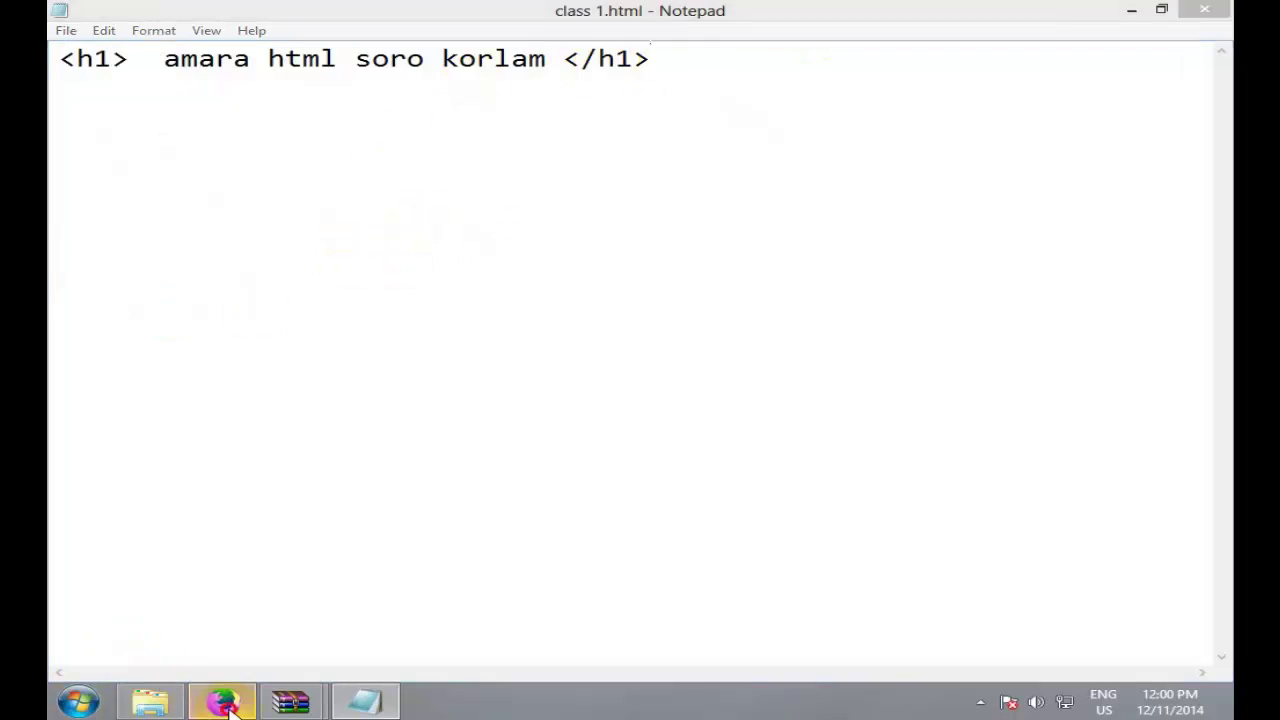
{"action": "left_click", "coordinate": [222, 700]}
Step: Reload class 1.html in Firefox to view the h1 heading, then return to Notepad
{"action": "left_click", "coordinate": [620, 70]}
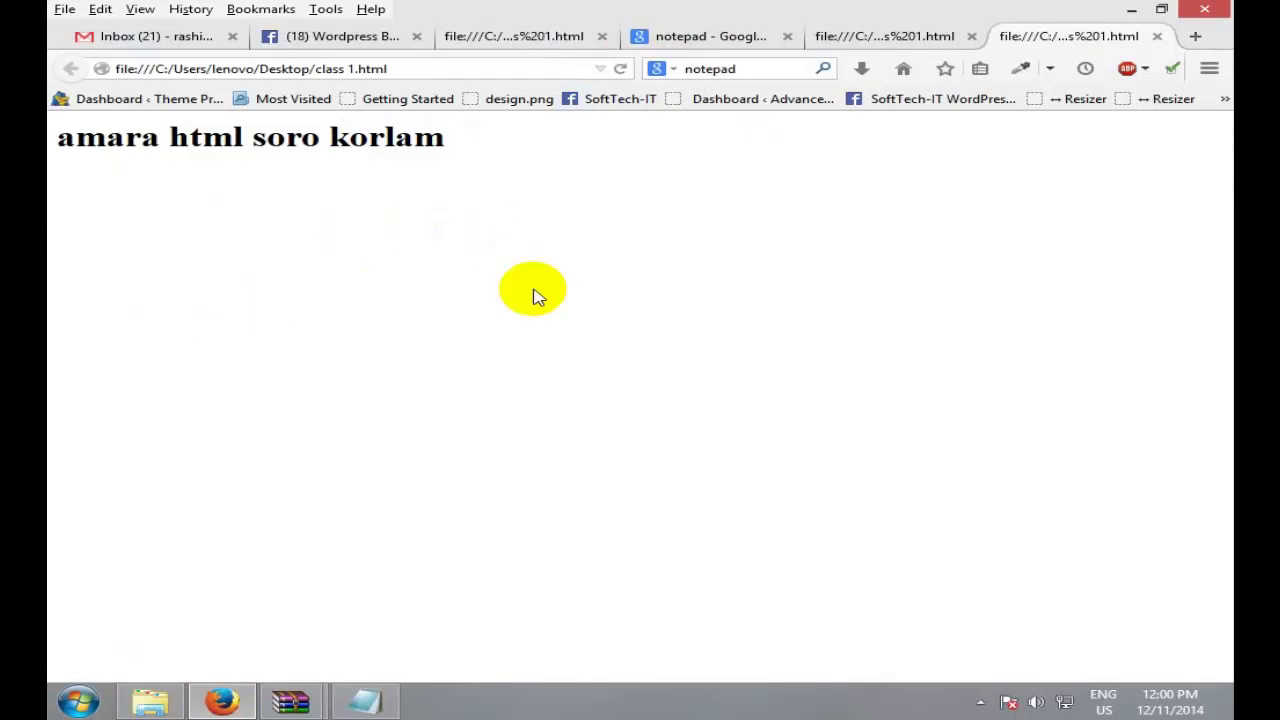
{"action": "left_click", "coordinate": [370, 702]}
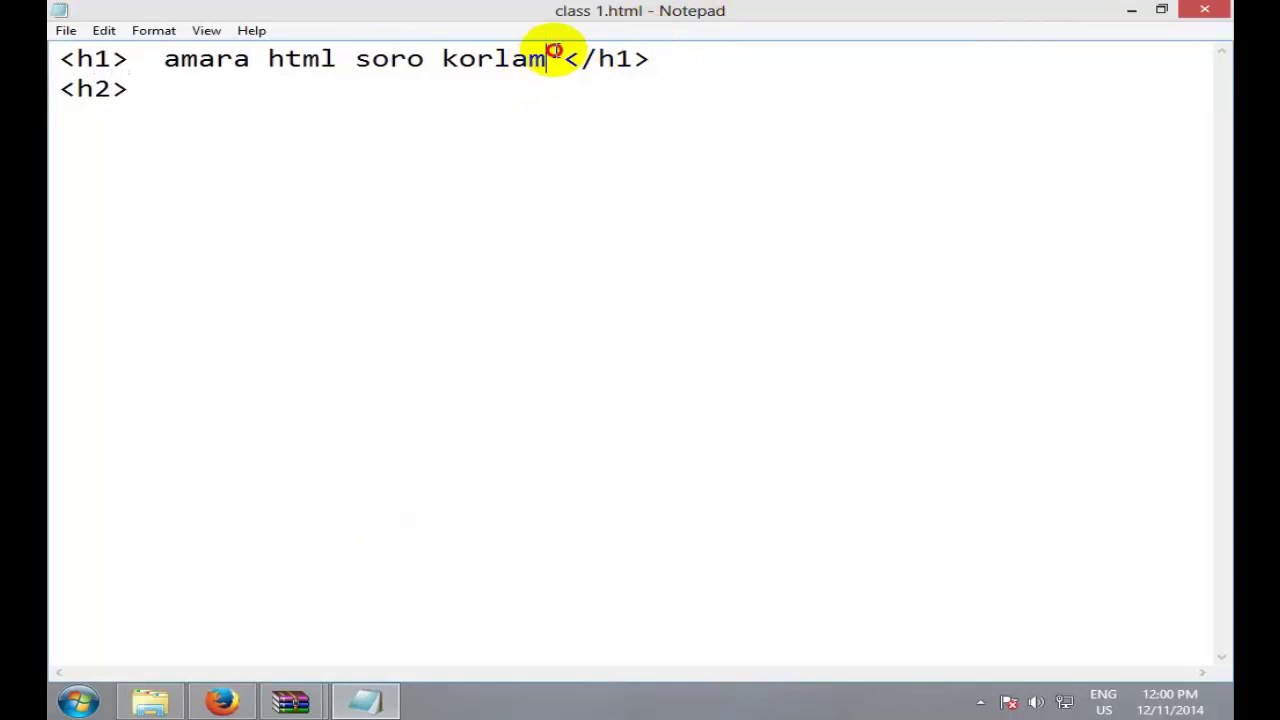
Step: Complete the second line so it reads <h2> h2 Tag</h2>
{"action": "left_click_drag", "start_coordinate": [548, 56], "coordinate": [162, 78]}
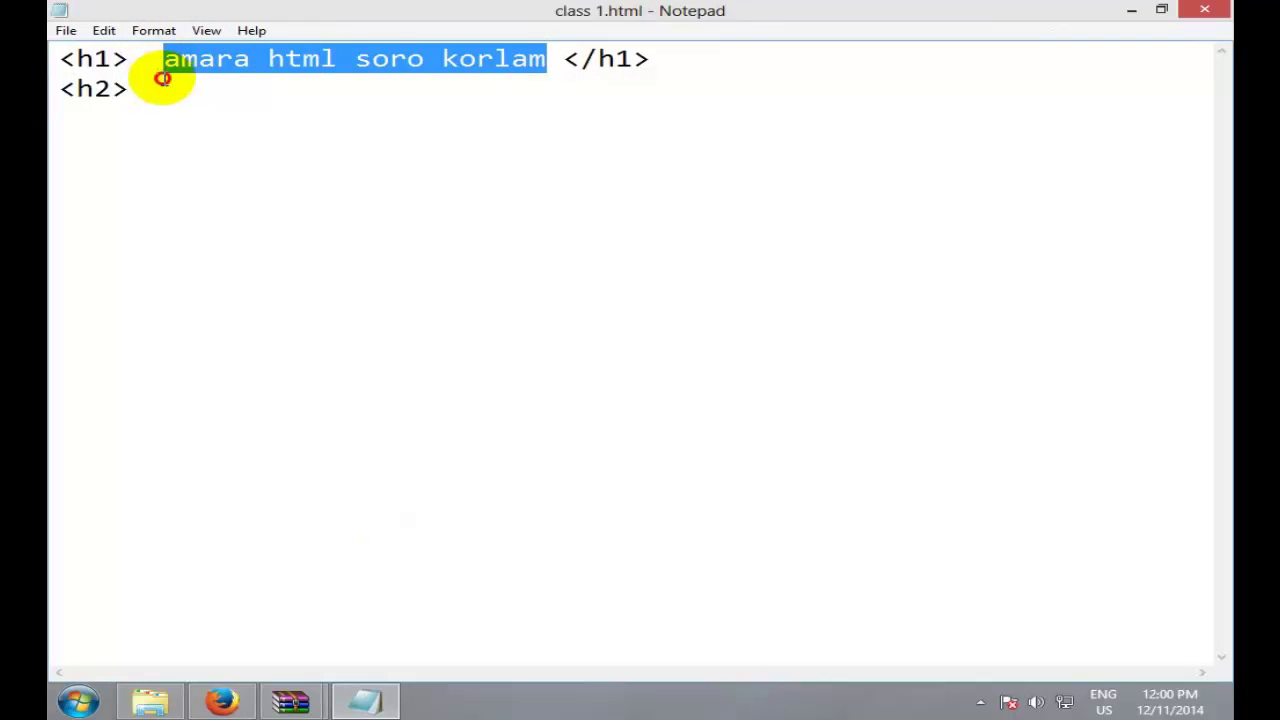
{"action": "left_click", "coordinate": [178, 95]}
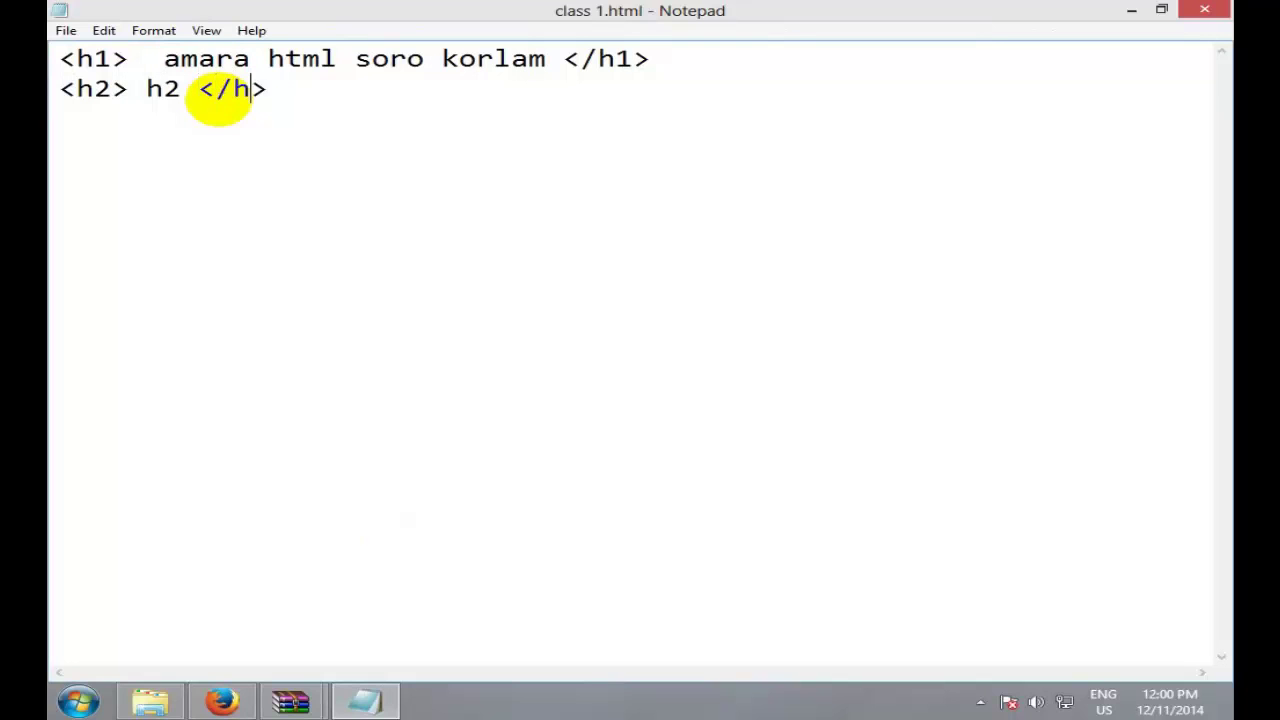
{"action": "type", "text": "2"}
{"action": "double_click", "coordinate": [165, 88]}
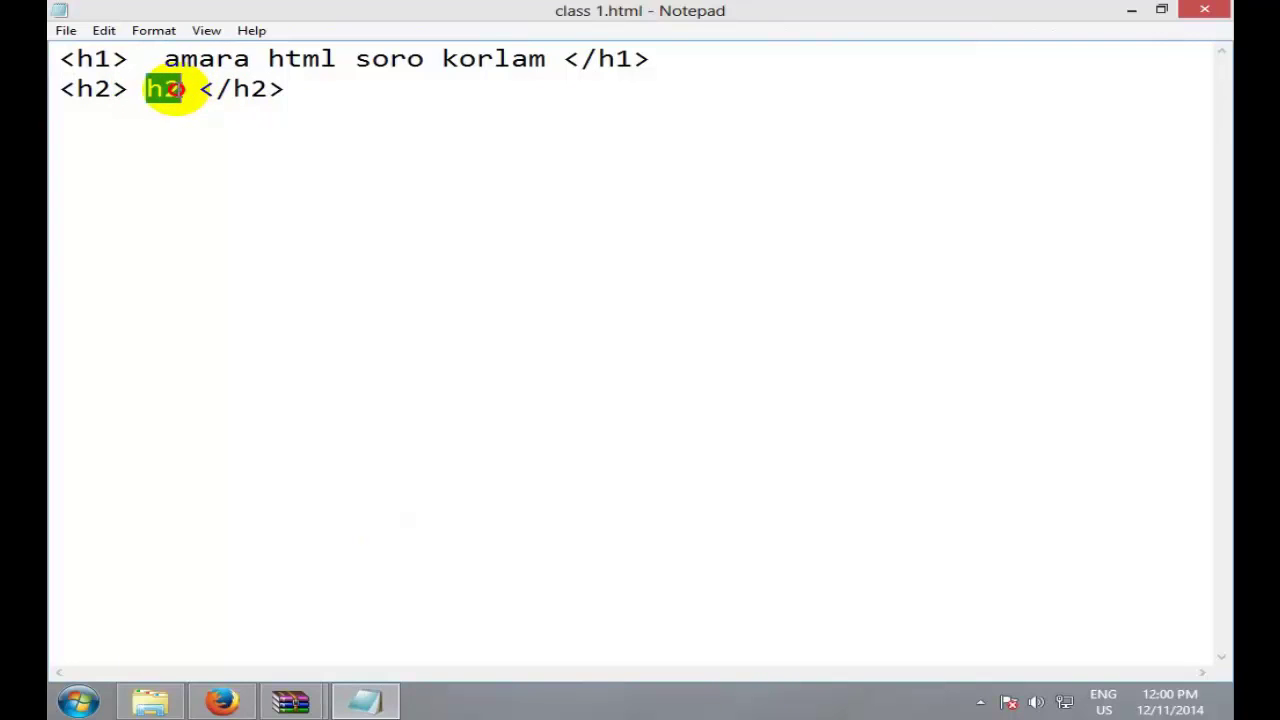
{"action": "left_click", "coordinate": [200, 82]}
{"action": "double_click", "coordinate": [177, 86]}
{"action": "left_click", "coordinate": [183, 86]}
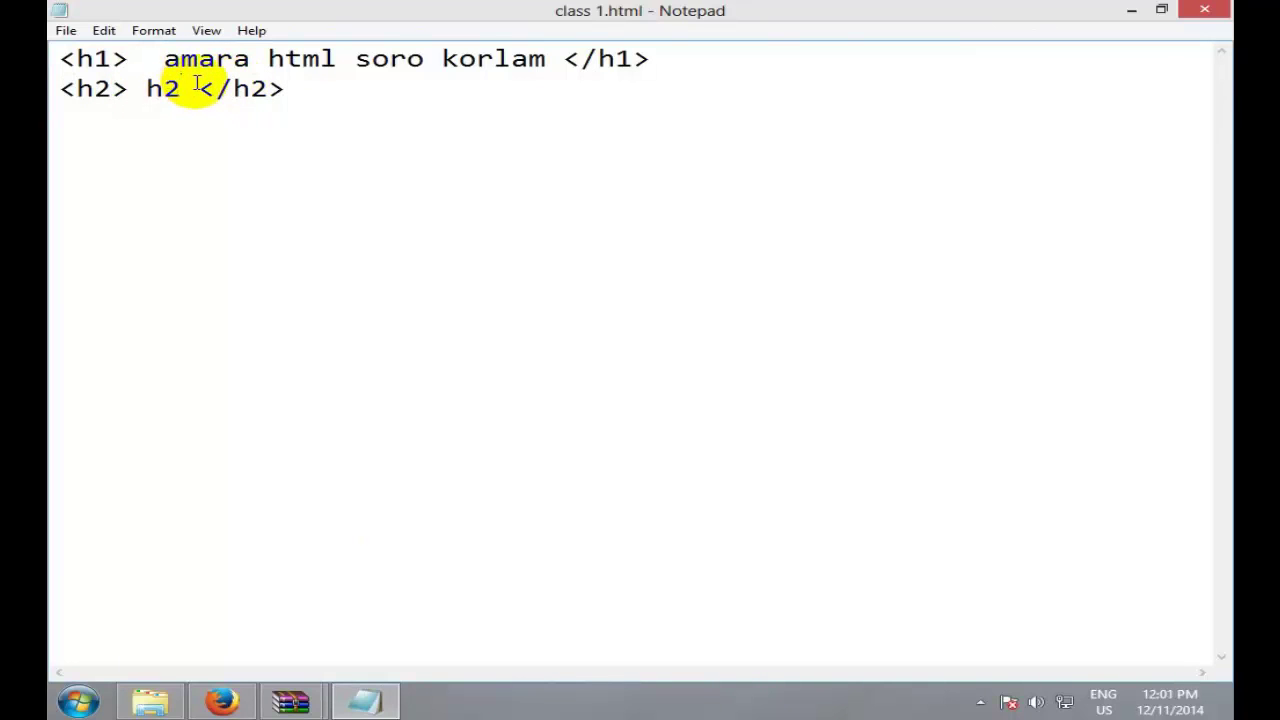
{"action": "type", "text": "Tag"}
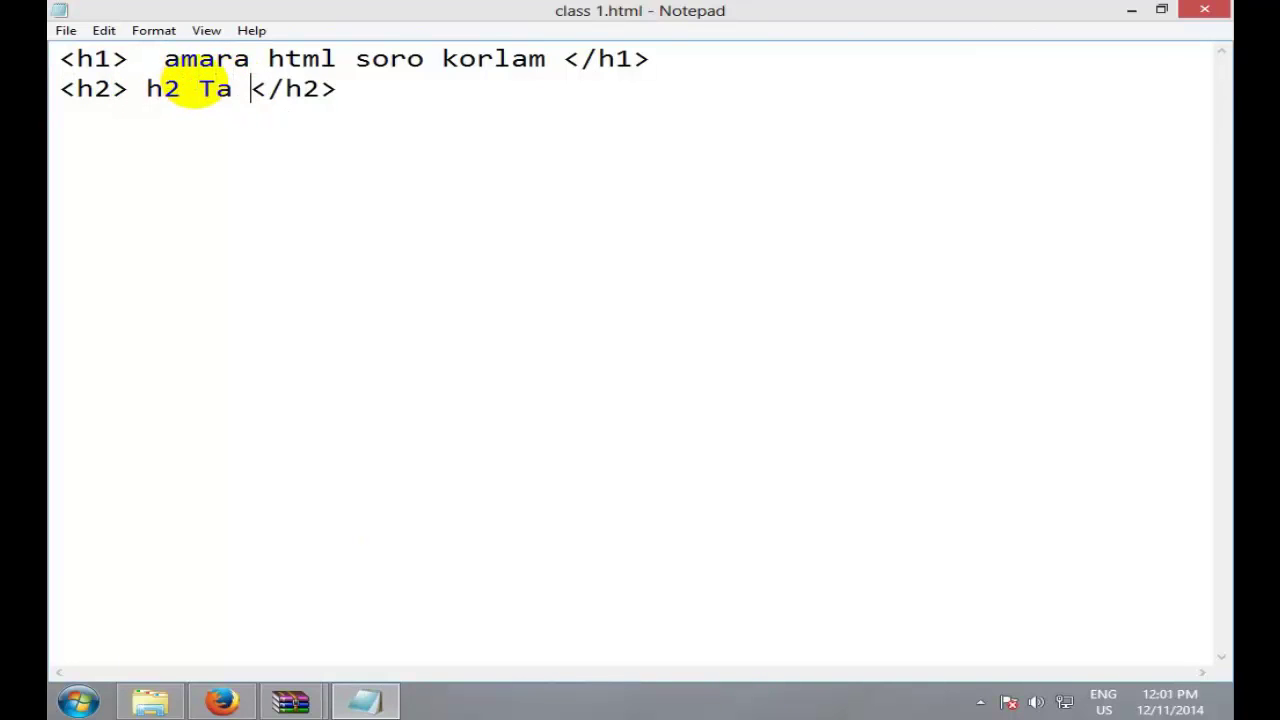
Step: Highlight the h2 Tag text and its opening and closing tags, then switch to Firefox
{"action": "double_click", "coordinate": [160, 86]}
{"action": "left_click", "coordinate": [163, 86]}
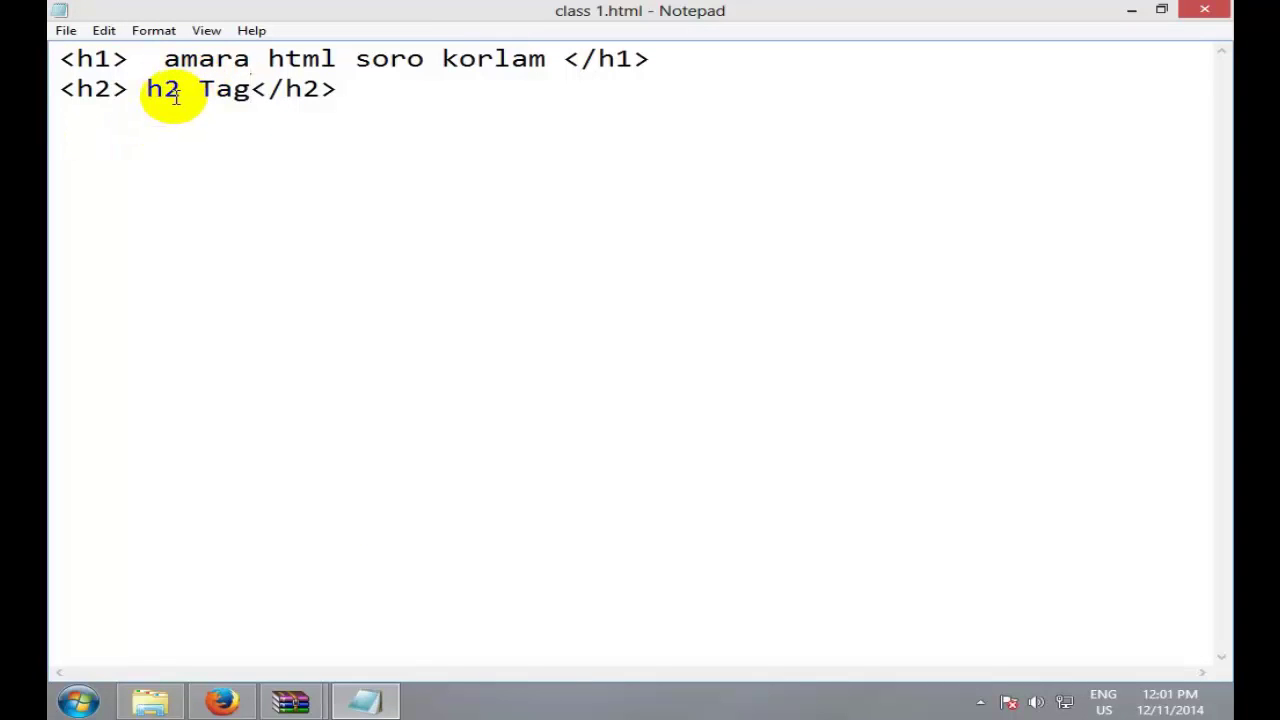
{"action": "double_click", "coordinate": [157, 86]}
{"action": "left_click_drag", "start_coordinate": [157, 86], "coordinate": [235, 88]}
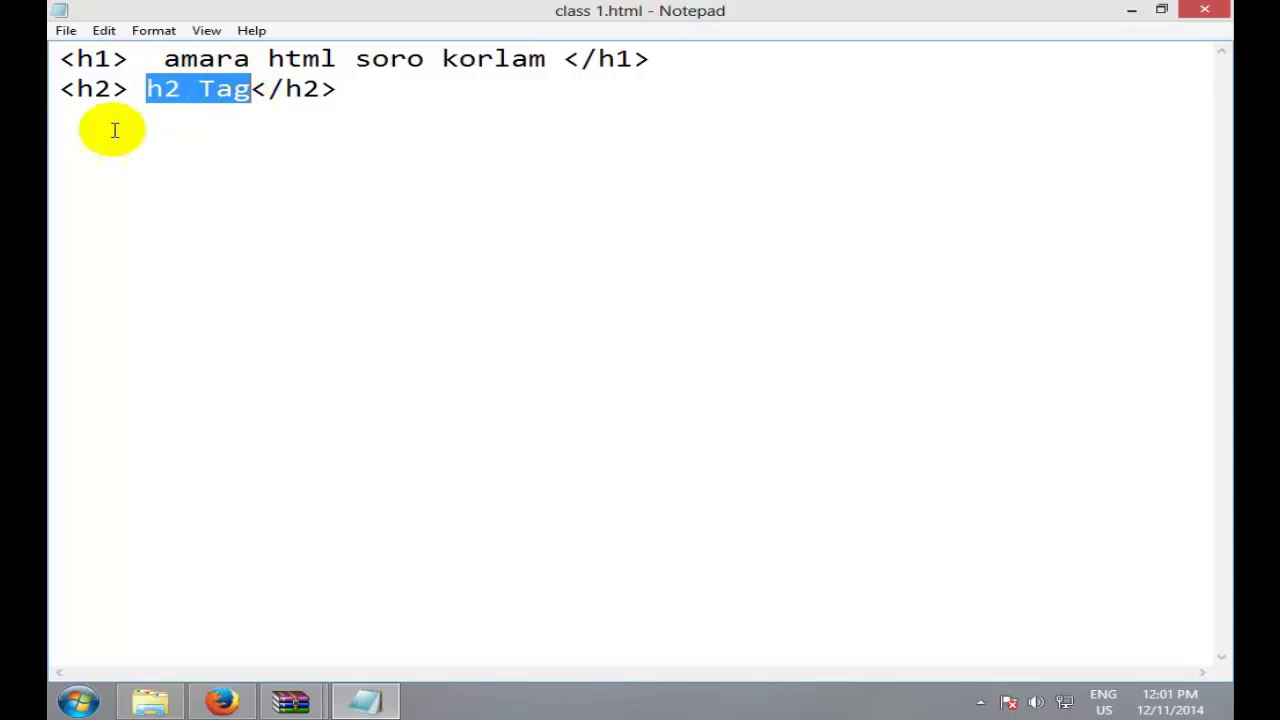
{"action": "left_click_drag", "start_coordinate": [129, 88], "coordinate": [52, 86]}
{"action": "left_click_drag", "start_coordinate": [343, 88], "coordinate": [236, 88]}
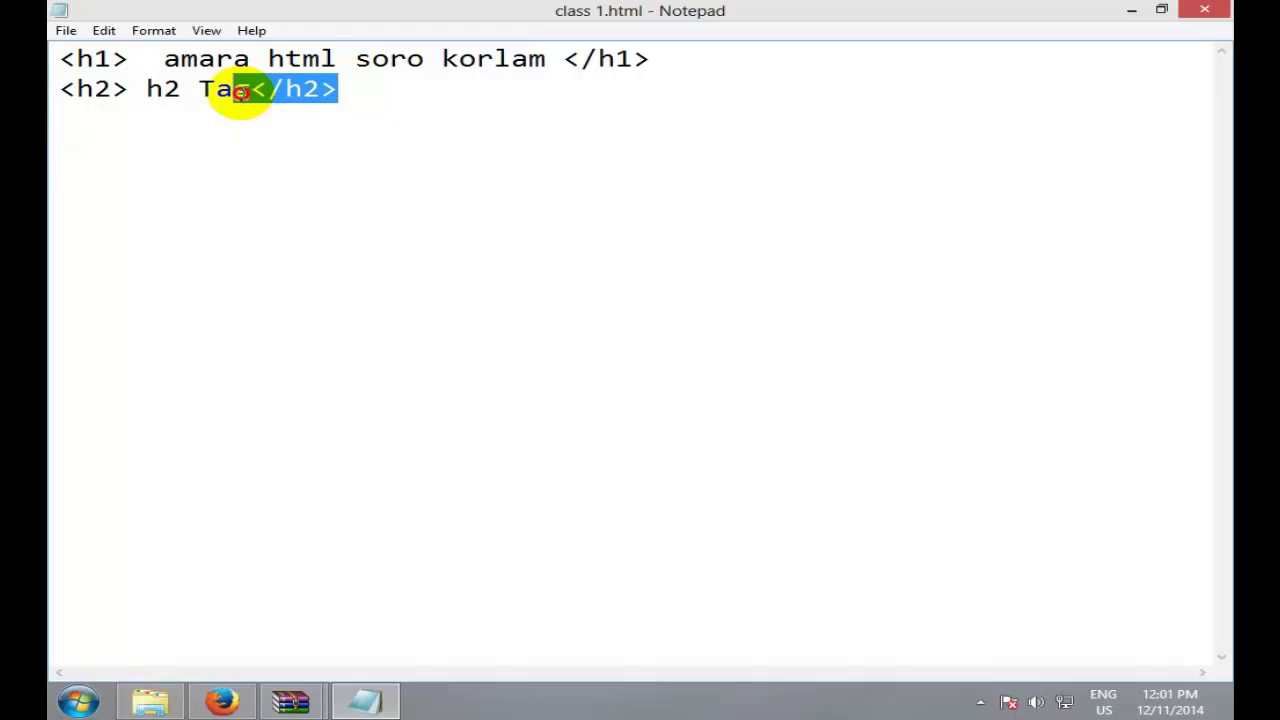
{"action": "left_click", "coordinate": [535, 114]}
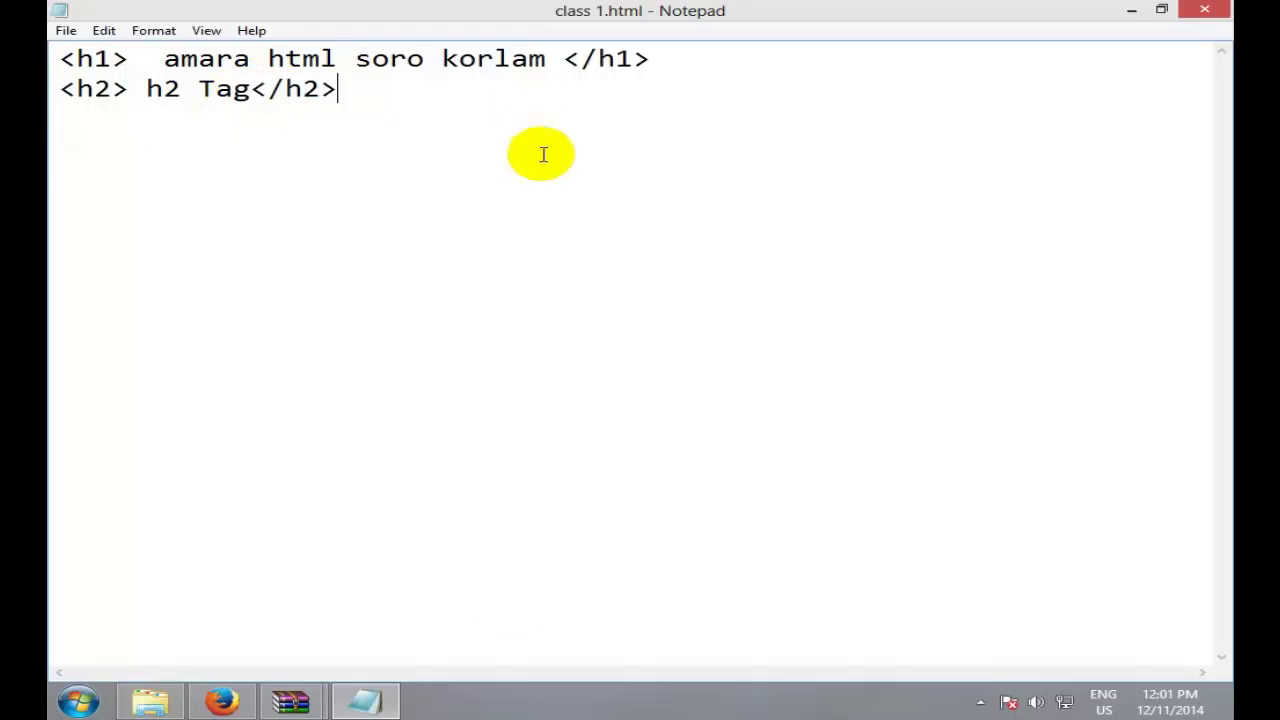
{"action": "left_click", "coordinate": [222, 700]}
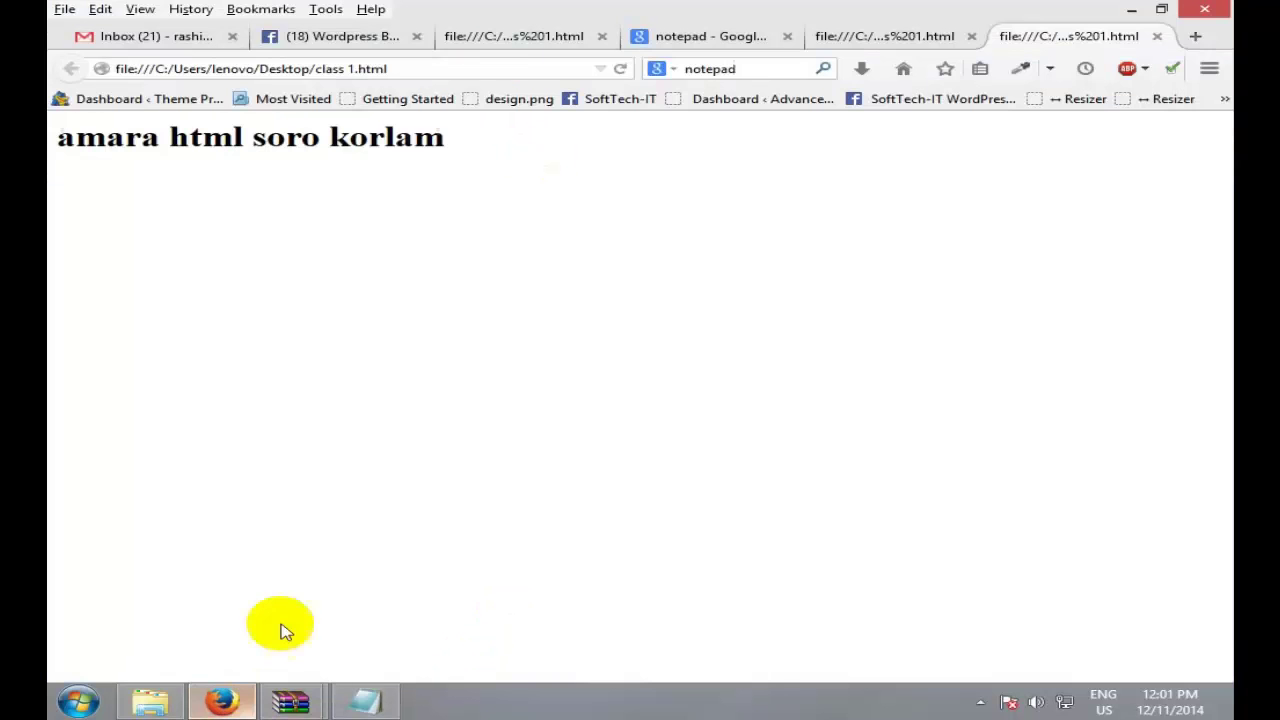
Step: Reload the page to show h2 Tag as a smaller second heading, then minimize Firefox
{"action": "left_click", "coordinate": [621, 69]}
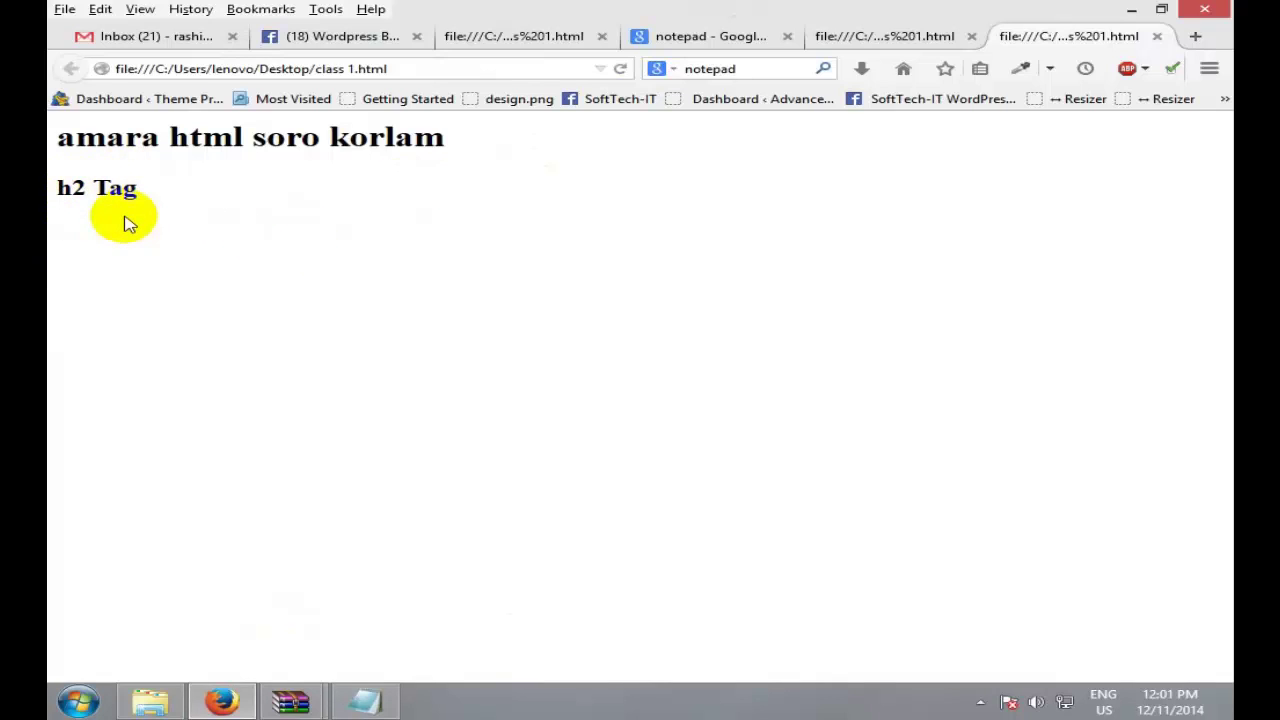
{"action": "double_click", "coordinate": [238, 222]}
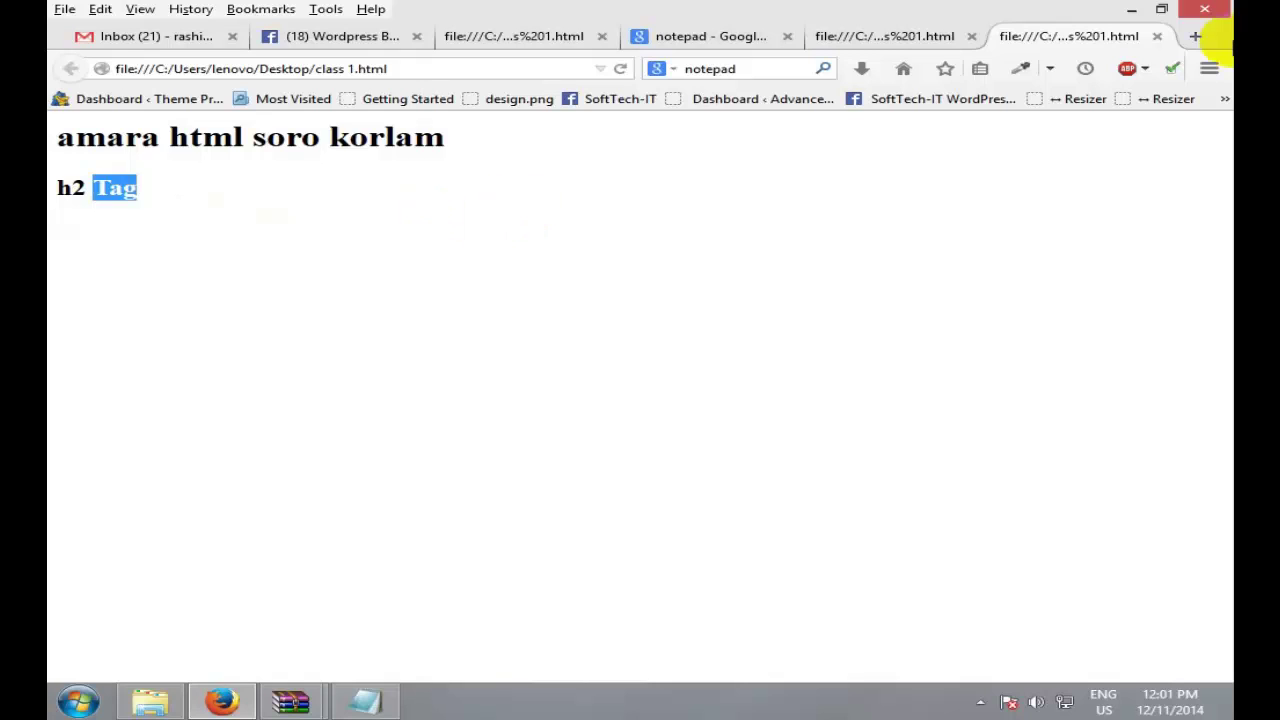
{"action": "left_click", "coordinate": [1137, 9]}
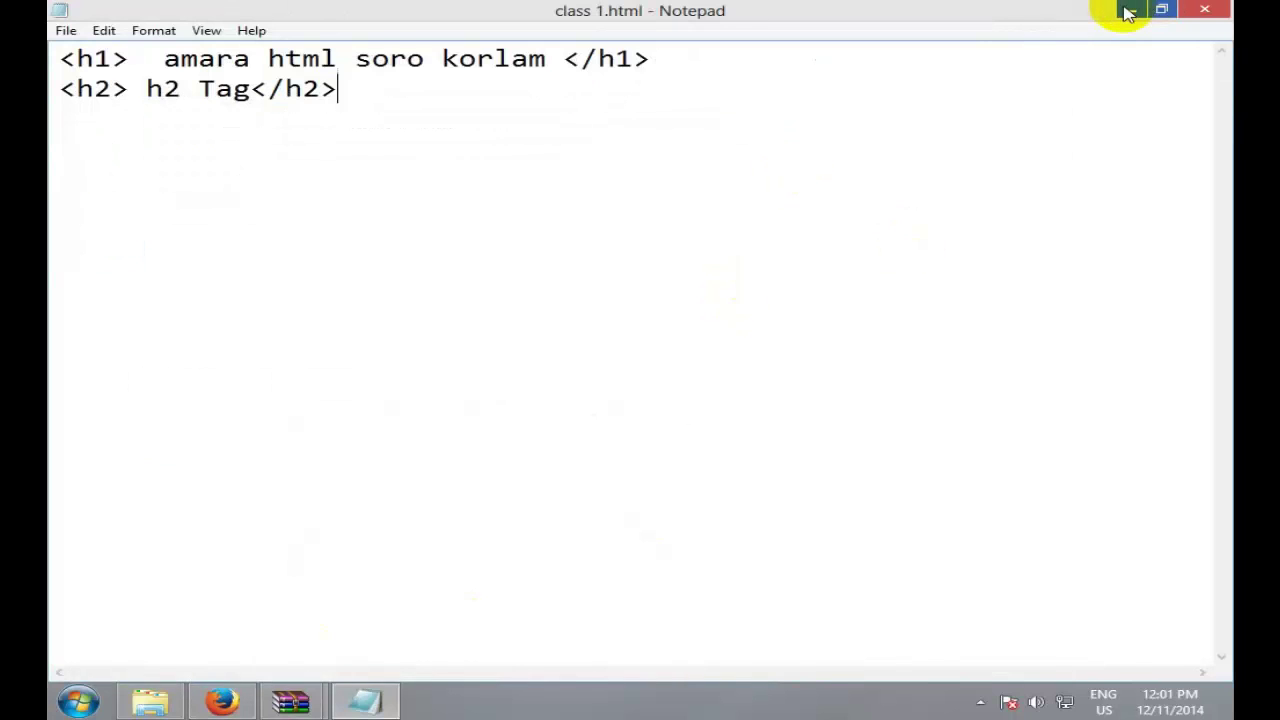
Step: Create a new text document on the desktop named class 1
{"action": "left_click", "coordinate": [1128, 10]}
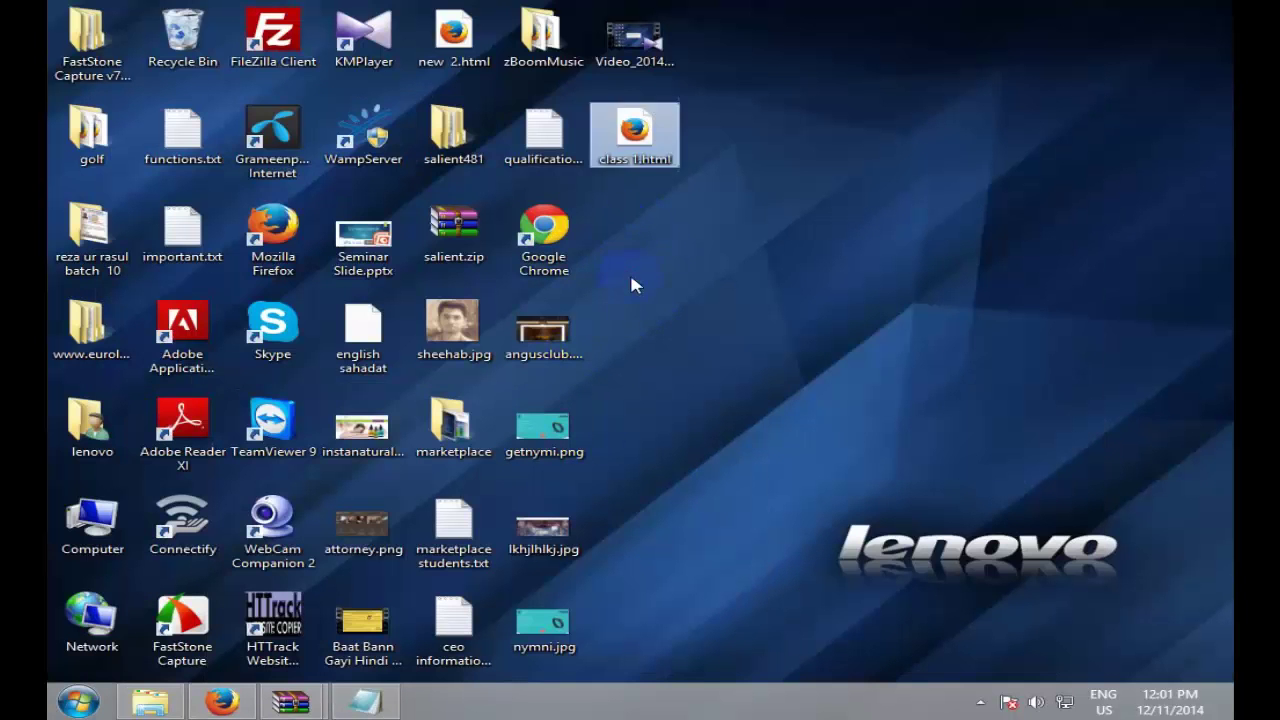
{"action": "right_click", "coordinate": [630, 274]}
{"action": "mouse_move", "coordinate": [777, 521]}
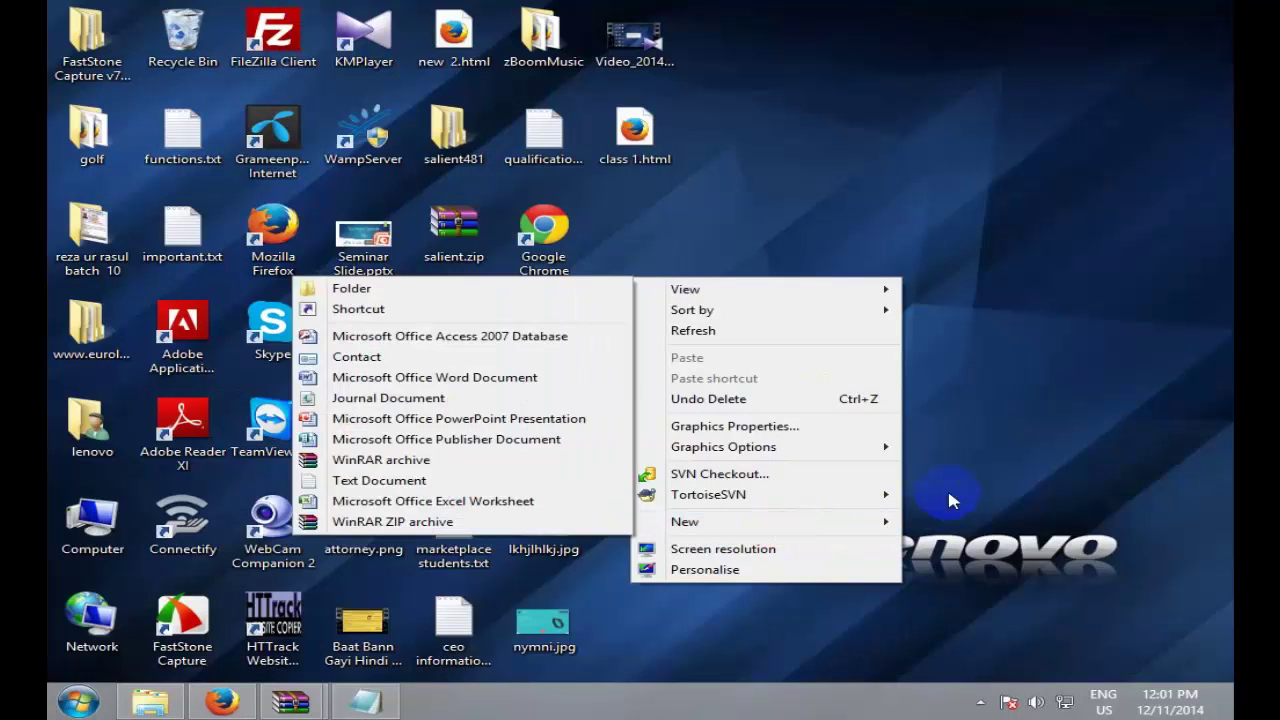
{"action": "left_click", "coordinate": [378, 481]}
{"action": "type", "text": "class"}
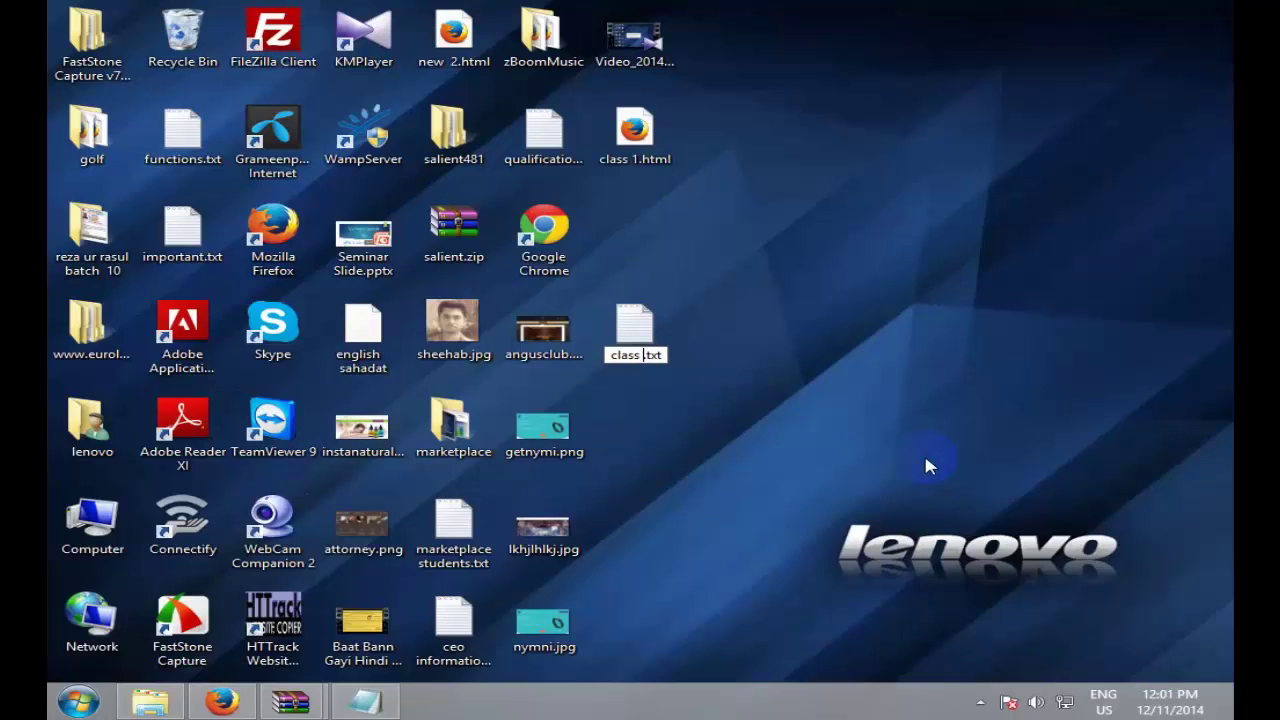
{"action": "type", "text": " 1"}
{"action": "left_click", "coordinate": [606, 355]}
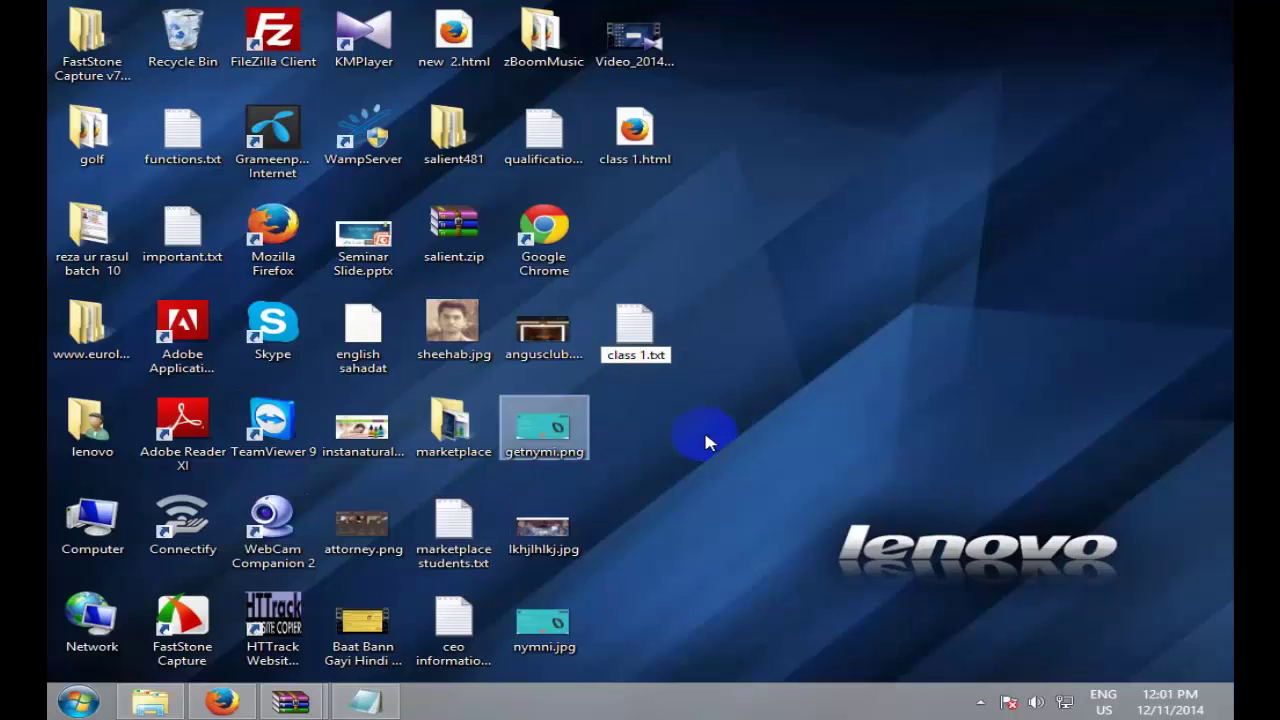
{"action": "left_click", "coordinate": [645, 350]}
Step: Open class 1.txt in Notepad using Open with
{"action": "right_click", "coordinate": [645, 350]}
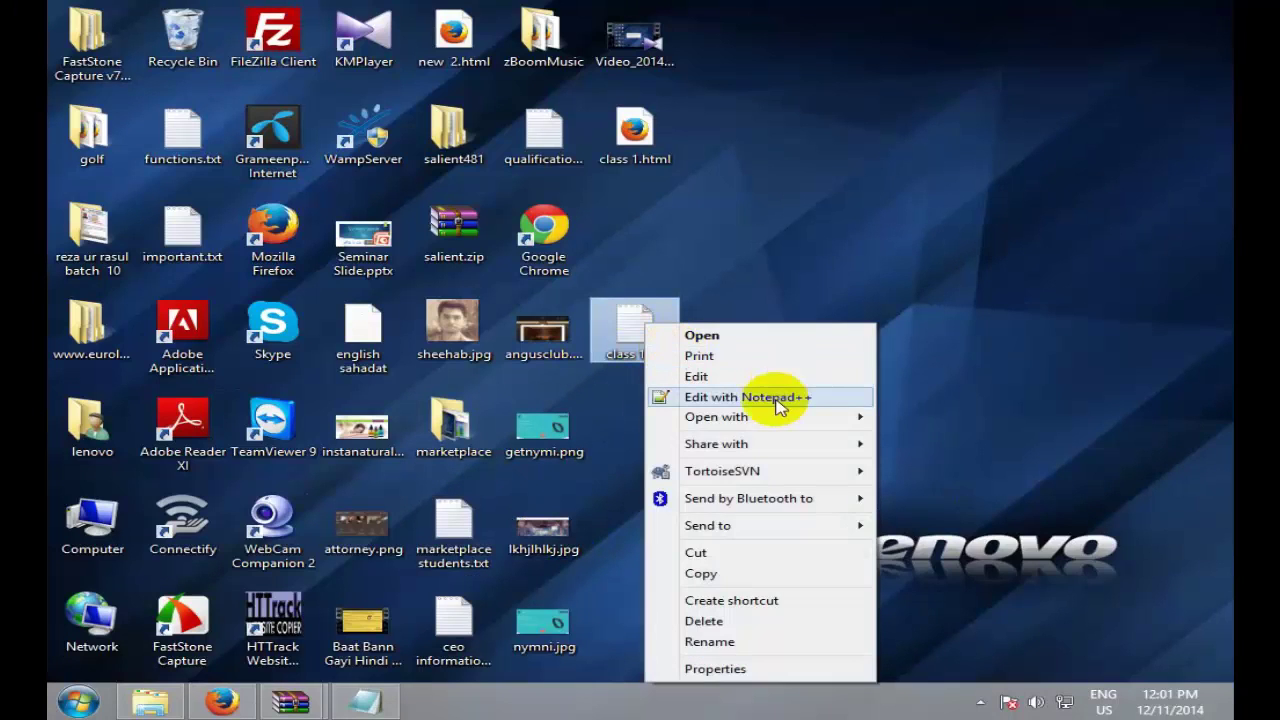
{"action": "mouse_move", "coordinate": [820, 432]}
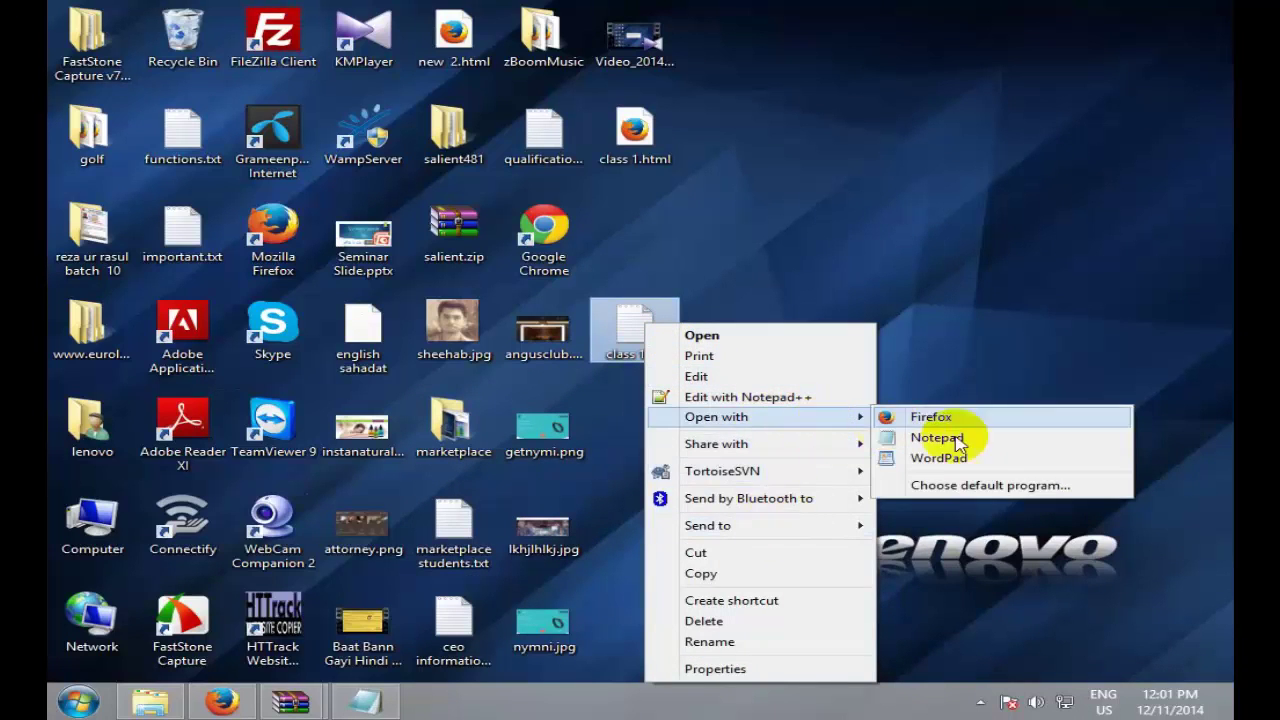
{"action": "left_click", "coordinate": [885, 437]}
Step: Copy all the h1 and h2 code from class 1.html and paste it into class 1.txt
{"action": "mouse_move", "coordinate": [358, 704]}
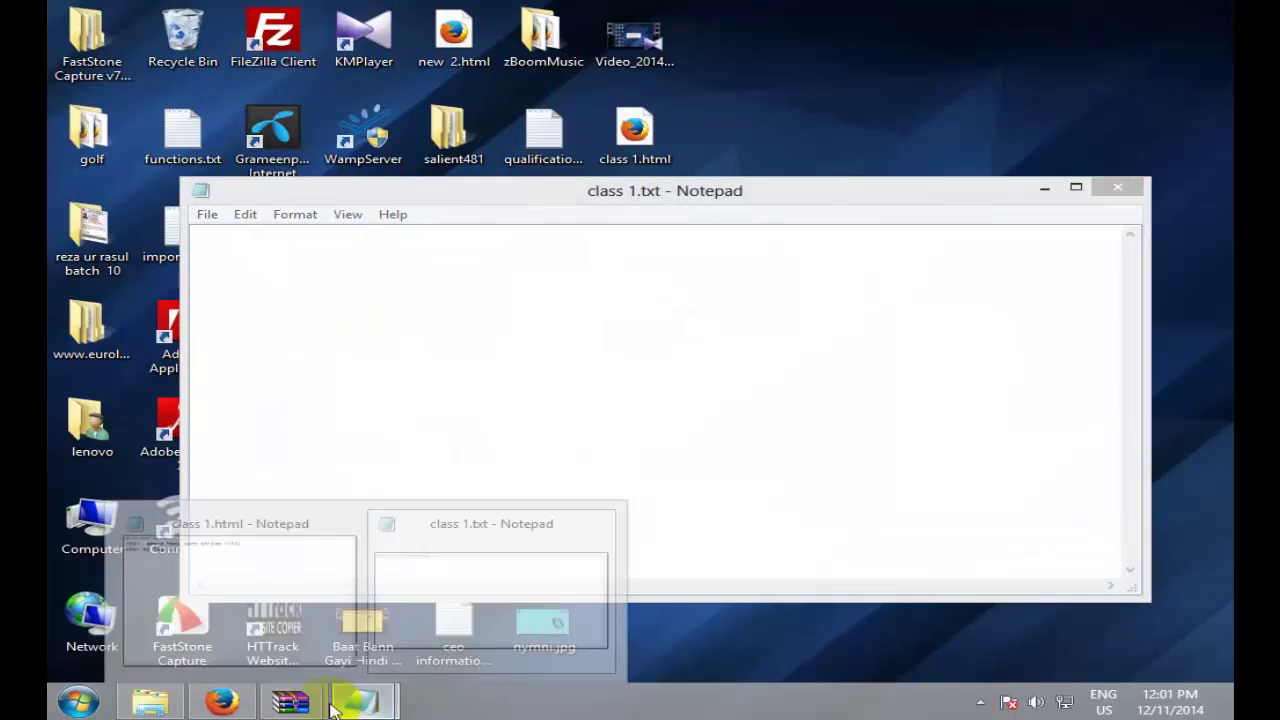
{"action": "left_click", "coordinate": [257, 563]}
{"action": "key", "text": "ctrl+a"}
{"action": "key", "text": "ctrl+c"}
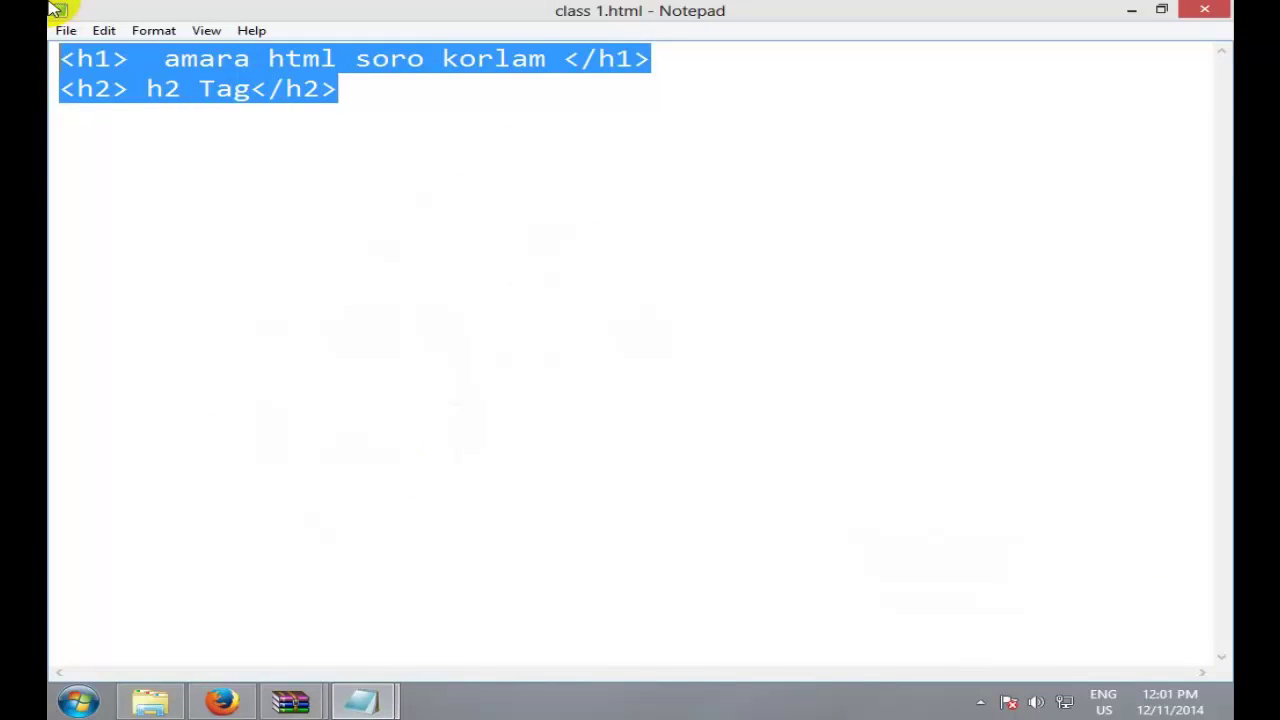
{"action": "mouse_move", "coordinate": [362, 702]}
{"action": "left_click", "coordinate": [486, 610]}
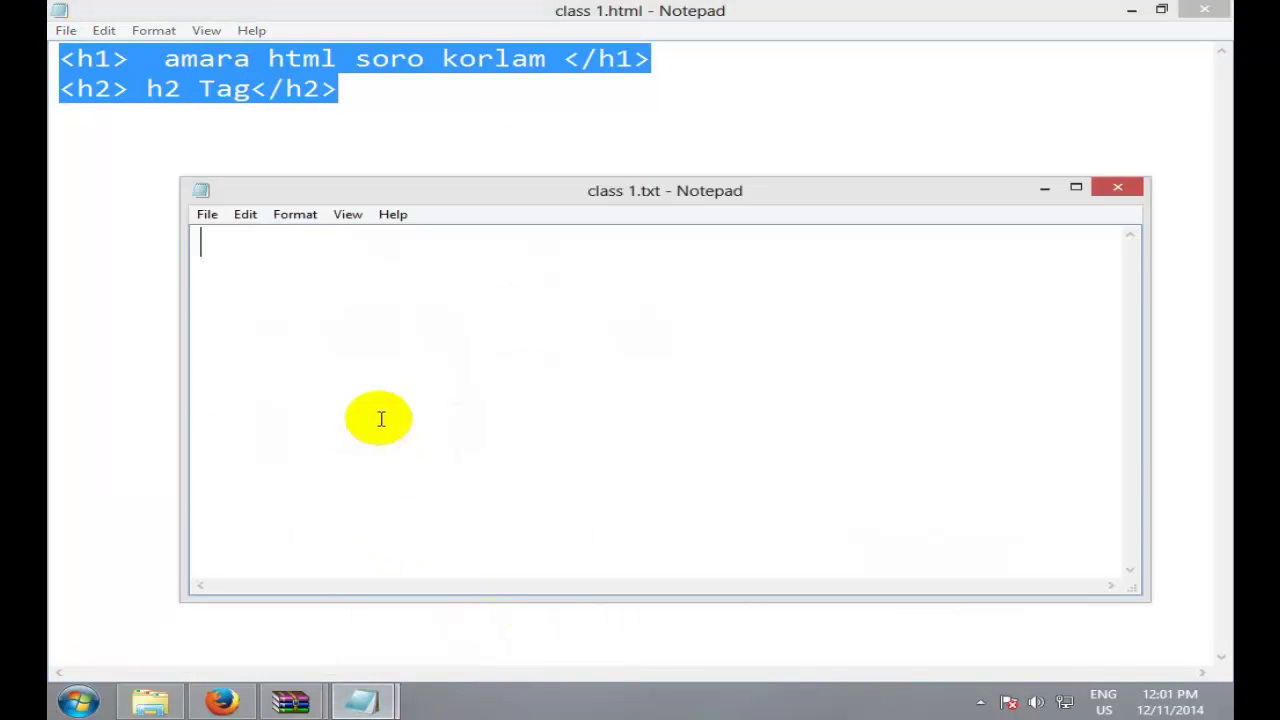
{"action": "key", "text": "ctrl+v"}
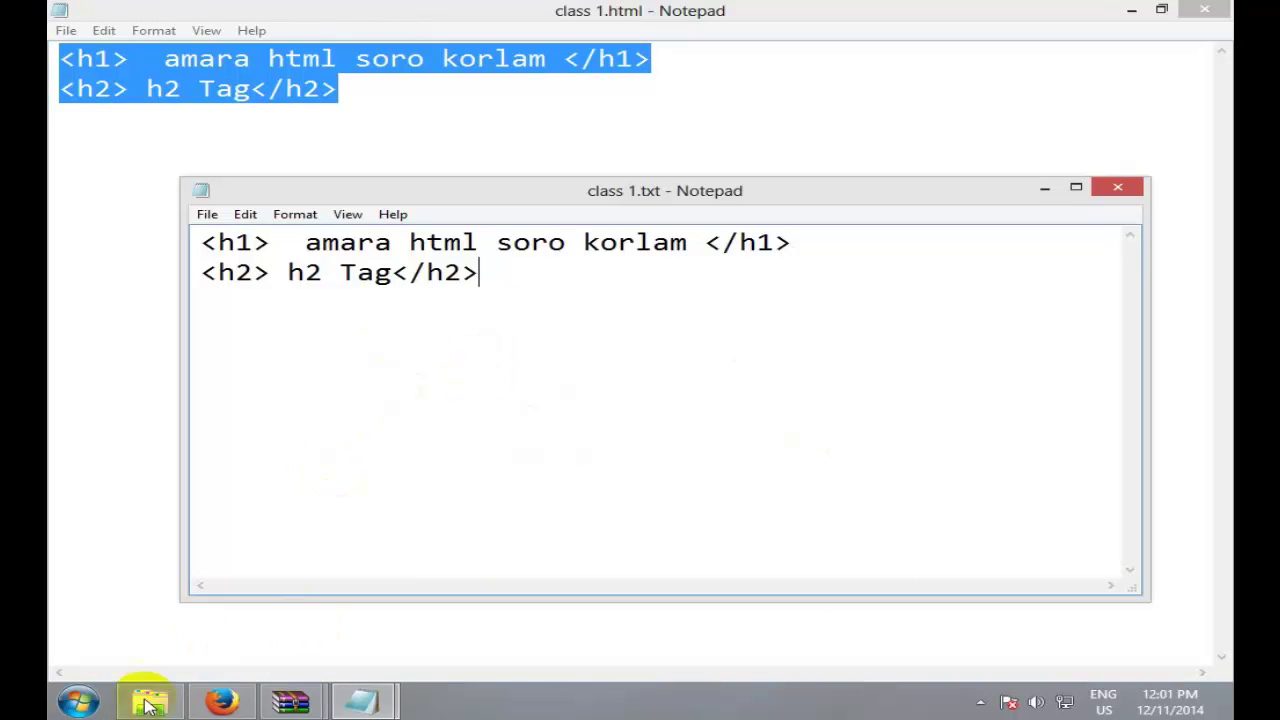
Step: Minimize Firefox and both Notepad windows to clear the desktop
{"action": "left_click", "coordinate": [222, 702]}
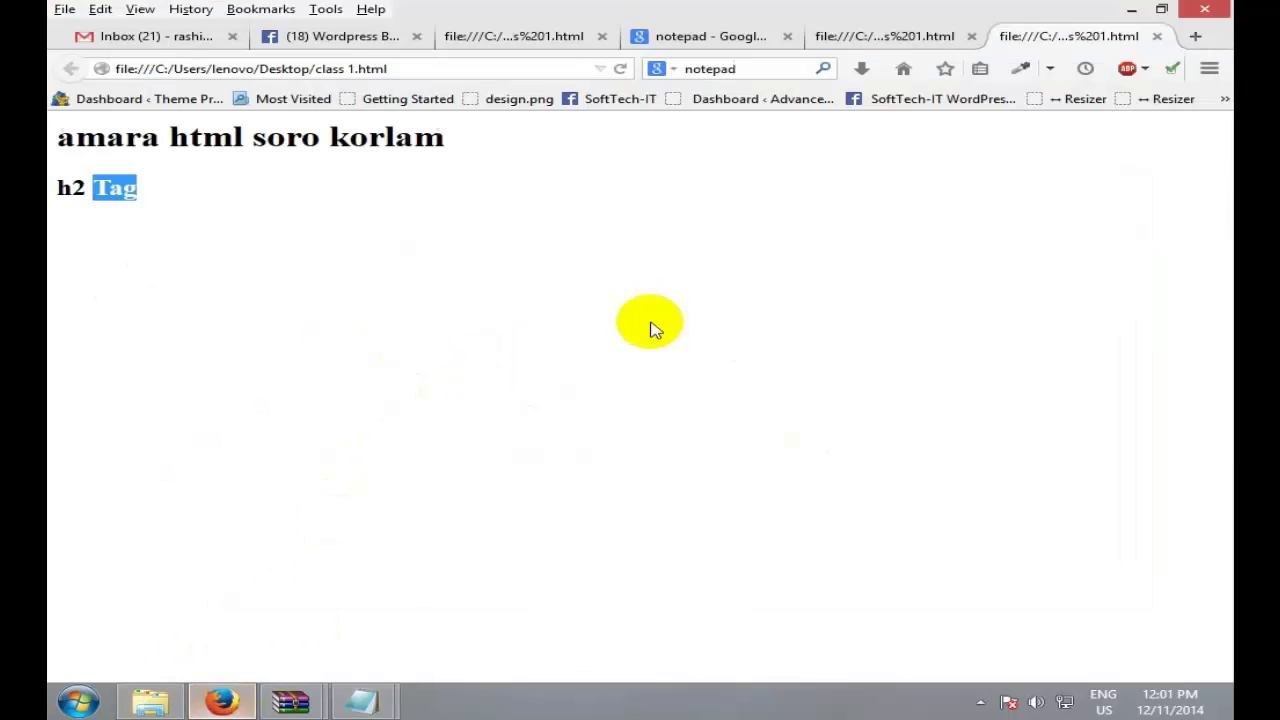
{"action": "left_click", "coordinate": [168, 695]}
{"action": "left_click", "coordinate": [1201, 10]}
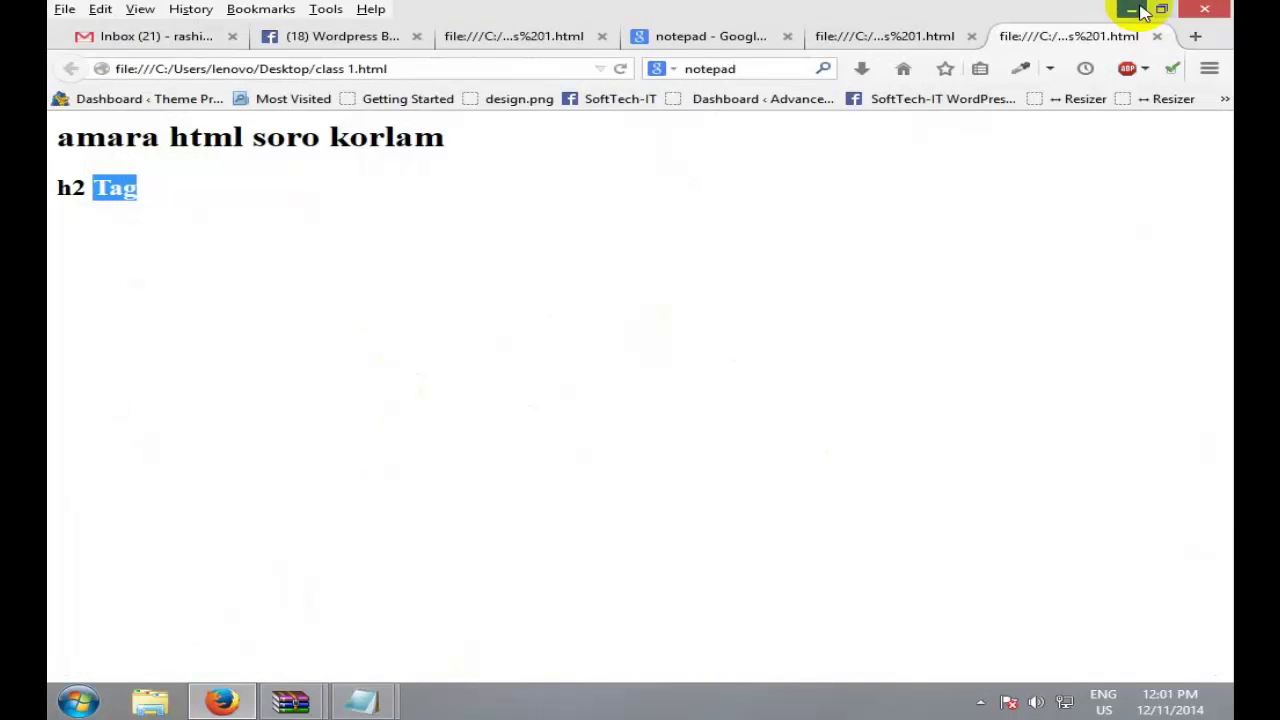
{"action": "left_click", "coordinate": [1137, 9]}
{"action": "left_click", "coordinate": [1137, 9]}
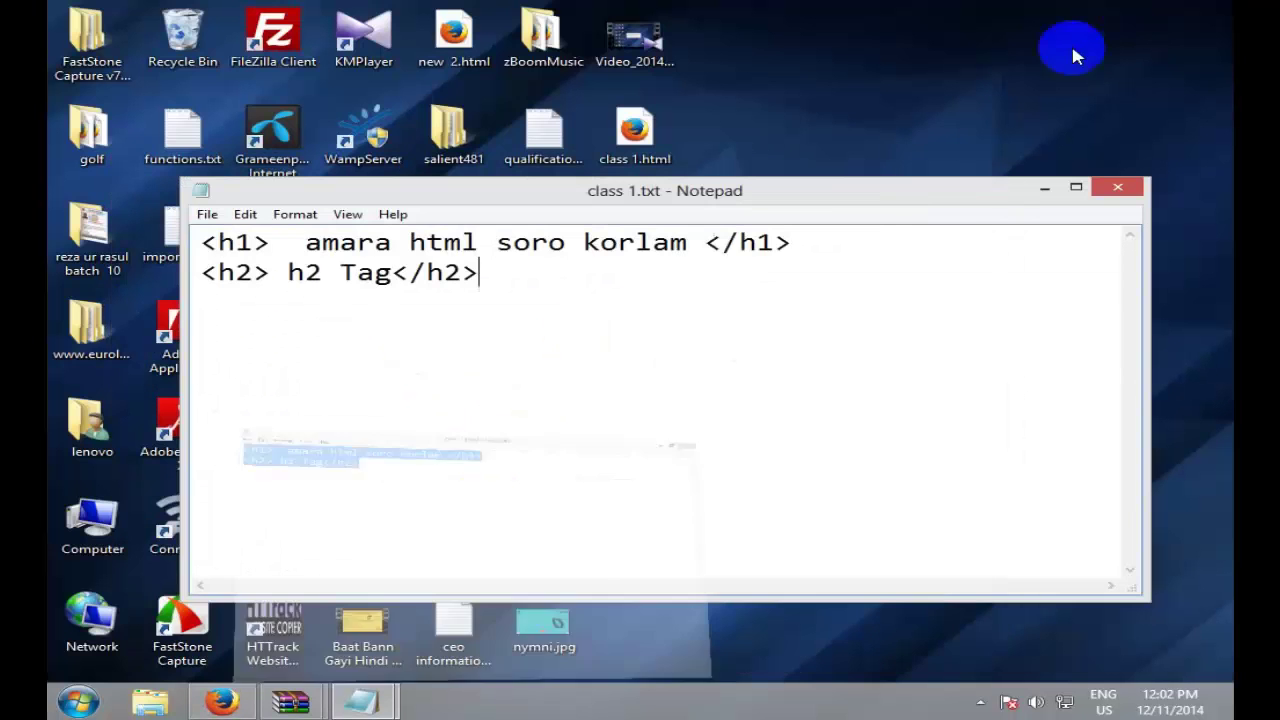
{"action": "left_click", "coordinate": [1043, 188]}
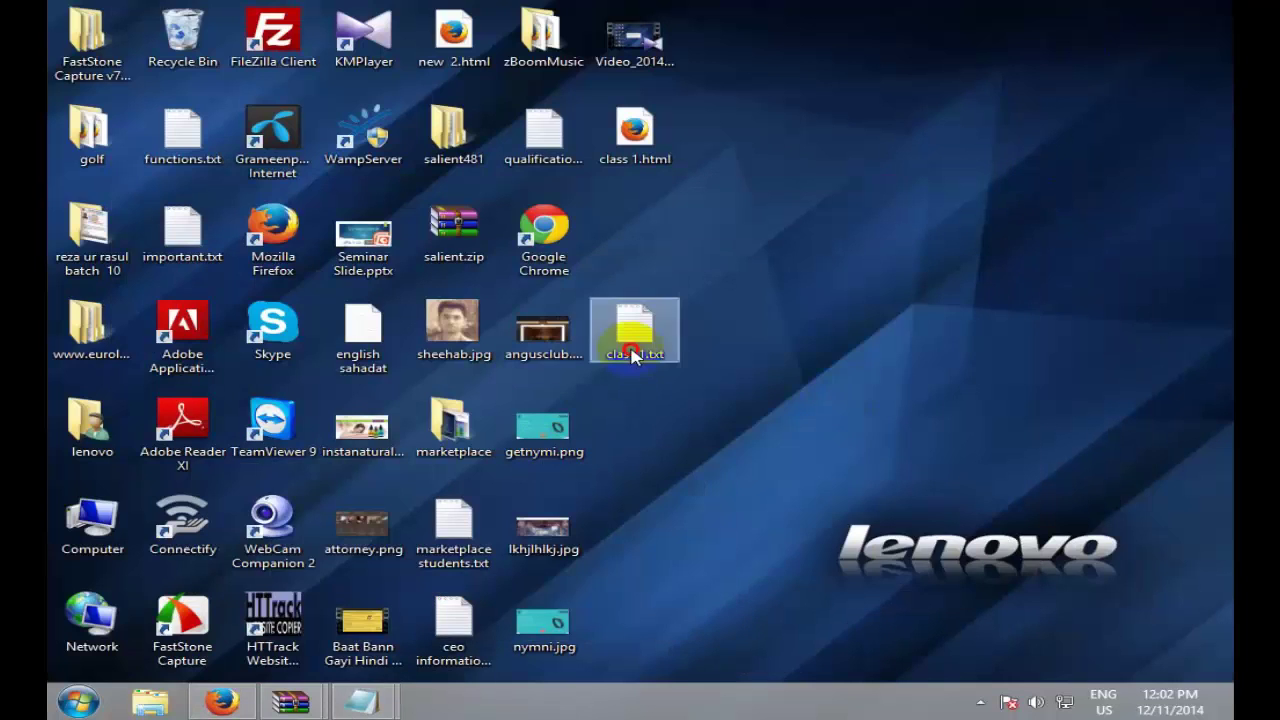
Step: Open class 1.txt in Firefox using Open with
{"action": "right_click", "coordinate": [632, 322]}
{"action": "mouse_move", "coordinate": [803, 418]}
{"action": "left_click", "coordinate": [868, 420]}
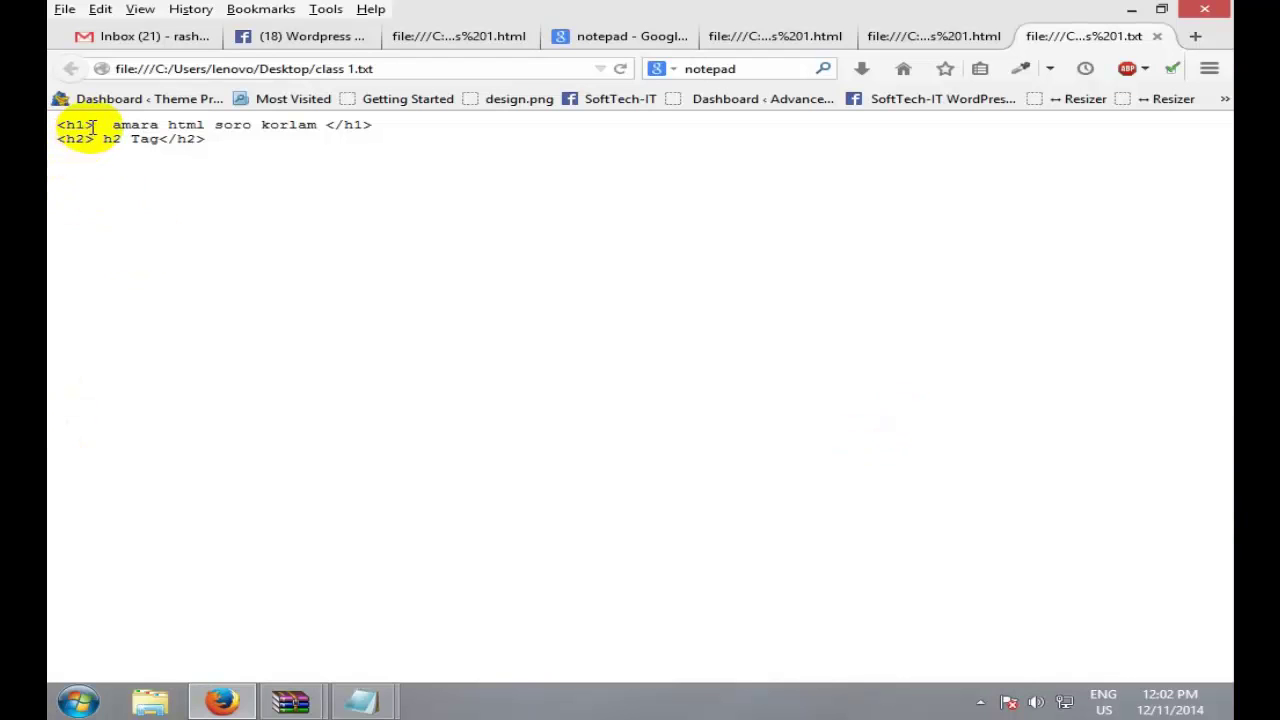
Step: Select the h1 and h2 code lines to show they display as plain text
{"action": "left_click_drag", "start_coordinate": [95, 125], "coordinate": [126, 151]}
{"action": "left_click", "coordinate": [213, 145]}
{"action": "left_click_drag", "start_coordinate": [213, 145], "coordinate": [51, 94]}
{"action": "left_click_drag", "start_coordinate": [286, 151], "coordinate": [57, 100]}
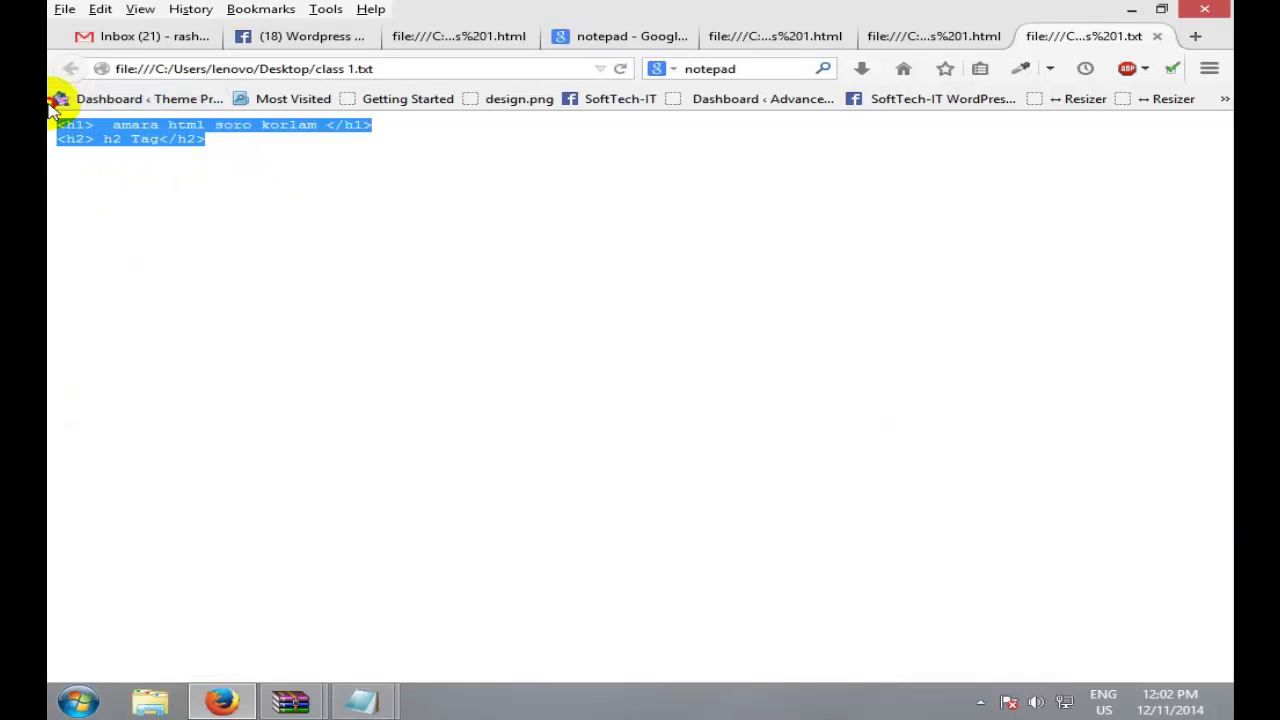
{"action": "left_click", "coordinate": [294, 171]}
{"action": "left_click_drag", "start_coordinate": [294, 171], "coordinate": [57, 100]}
{"action": "left_click", "coordinate": [440, 187]}
{"action": "left_click_drag", "start_coordinate": [440, 187], "coordinate": [48, 152]}
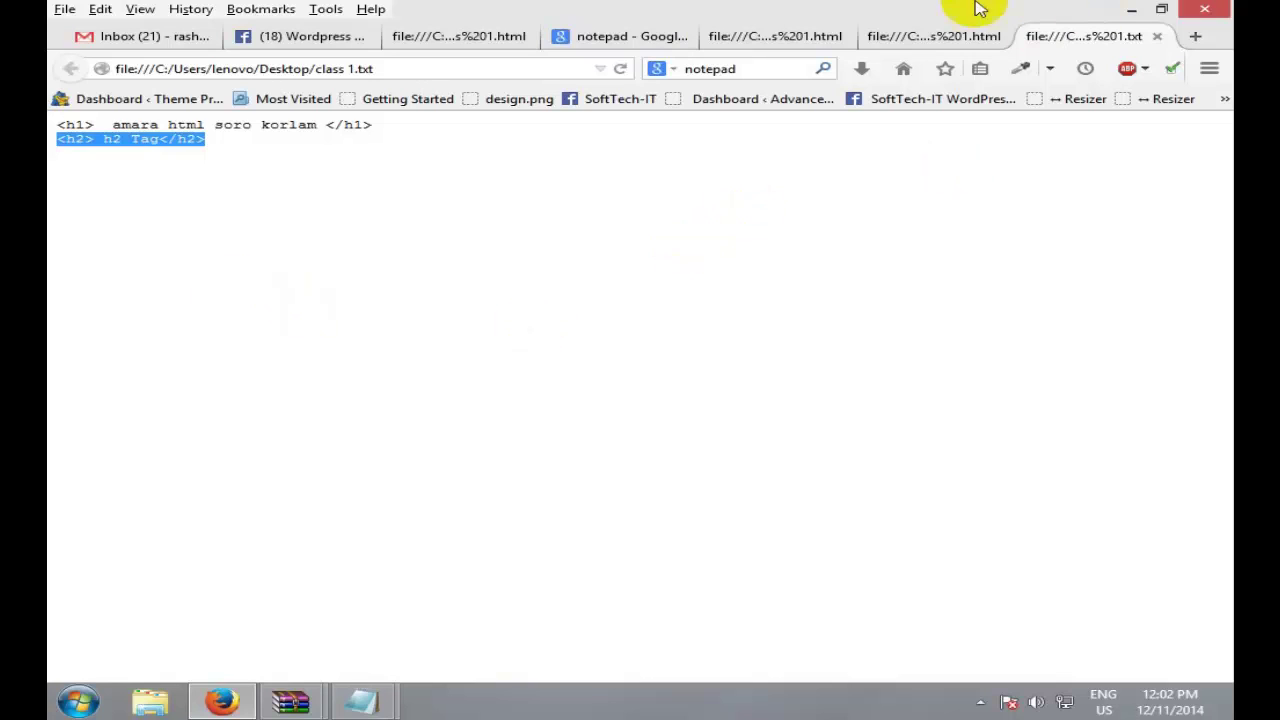
{"action": "triple_click", "coordinate": [334, 188]}
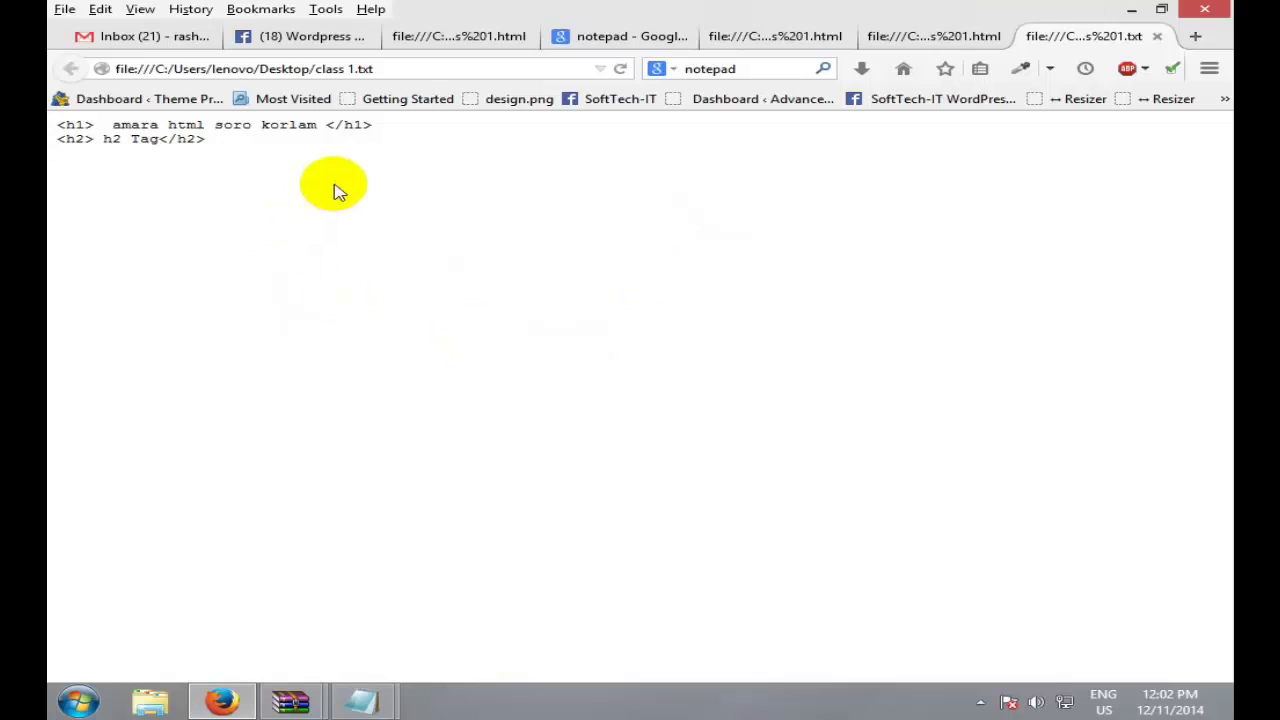
{"action": "left_click_drag", "start_coordinate": [334, 188], "coordinate": [338, 192]}
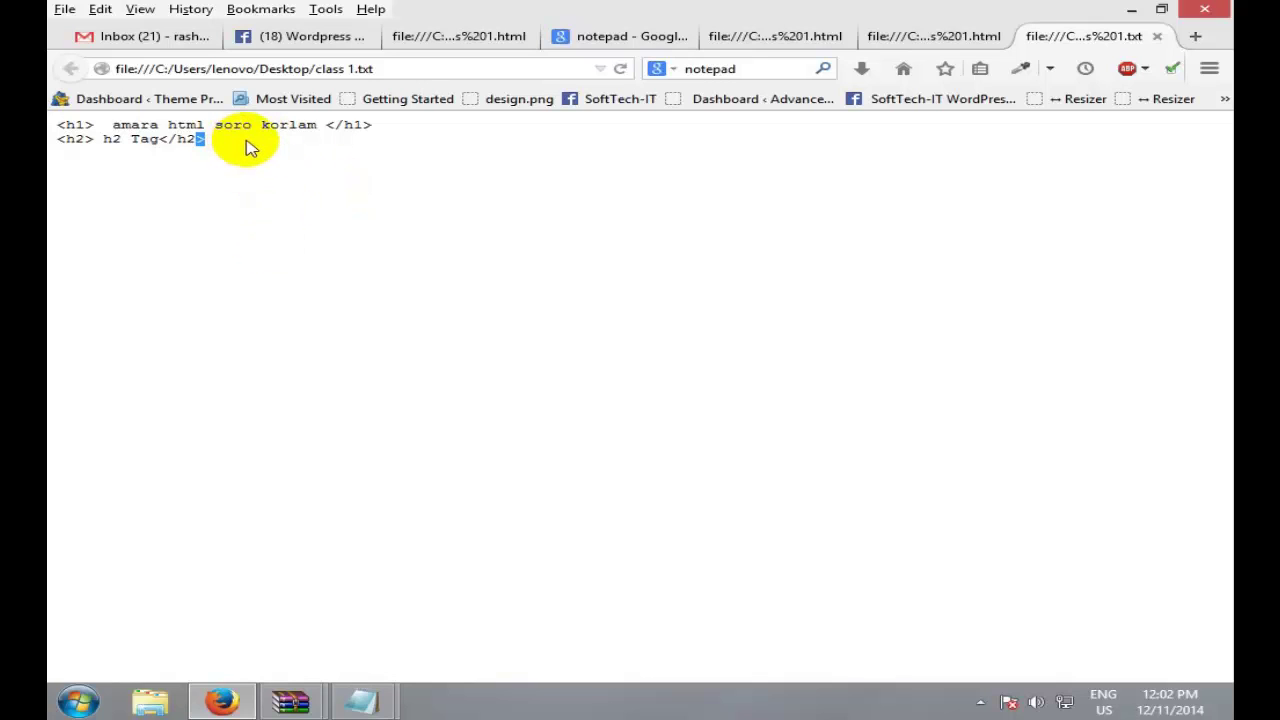
{"action": "left_click", "coordinate": [320, 168]}
{"action": "left_click_drag", "start_coordinate": [320, 168], "coordinate": [55, 128]}
{"action": "left_click", "coordinate": [62, 129]}
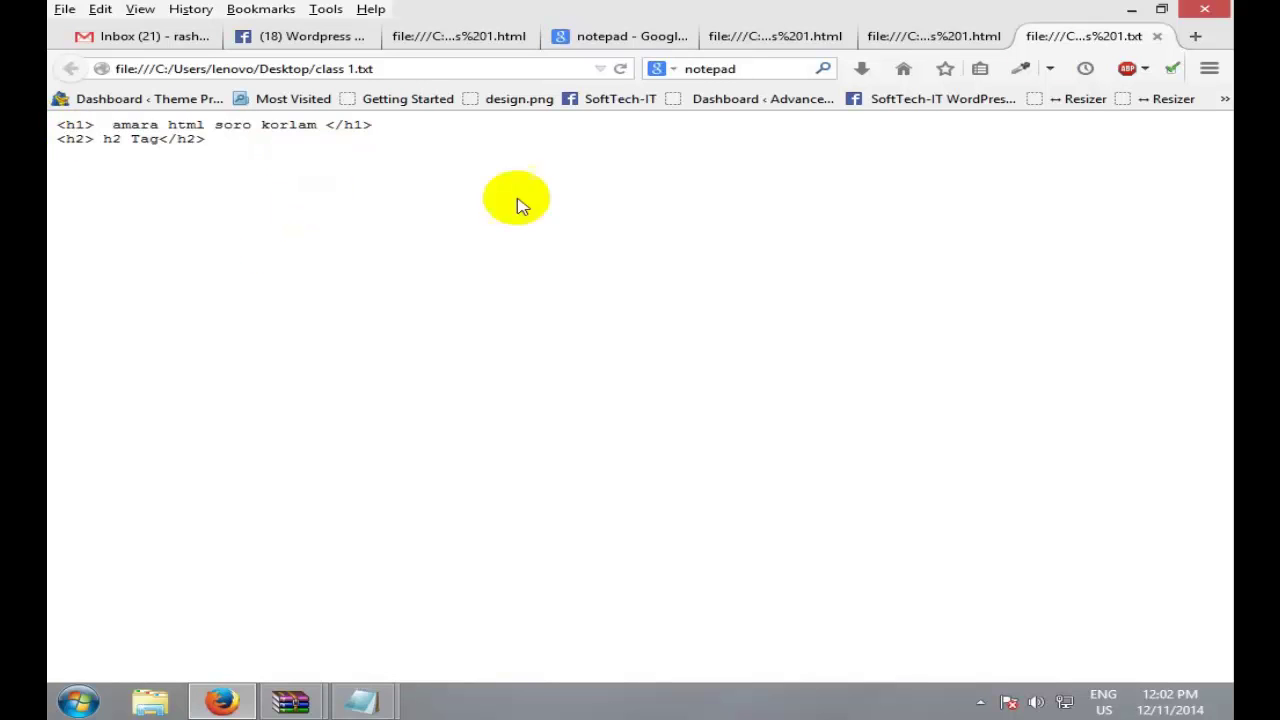